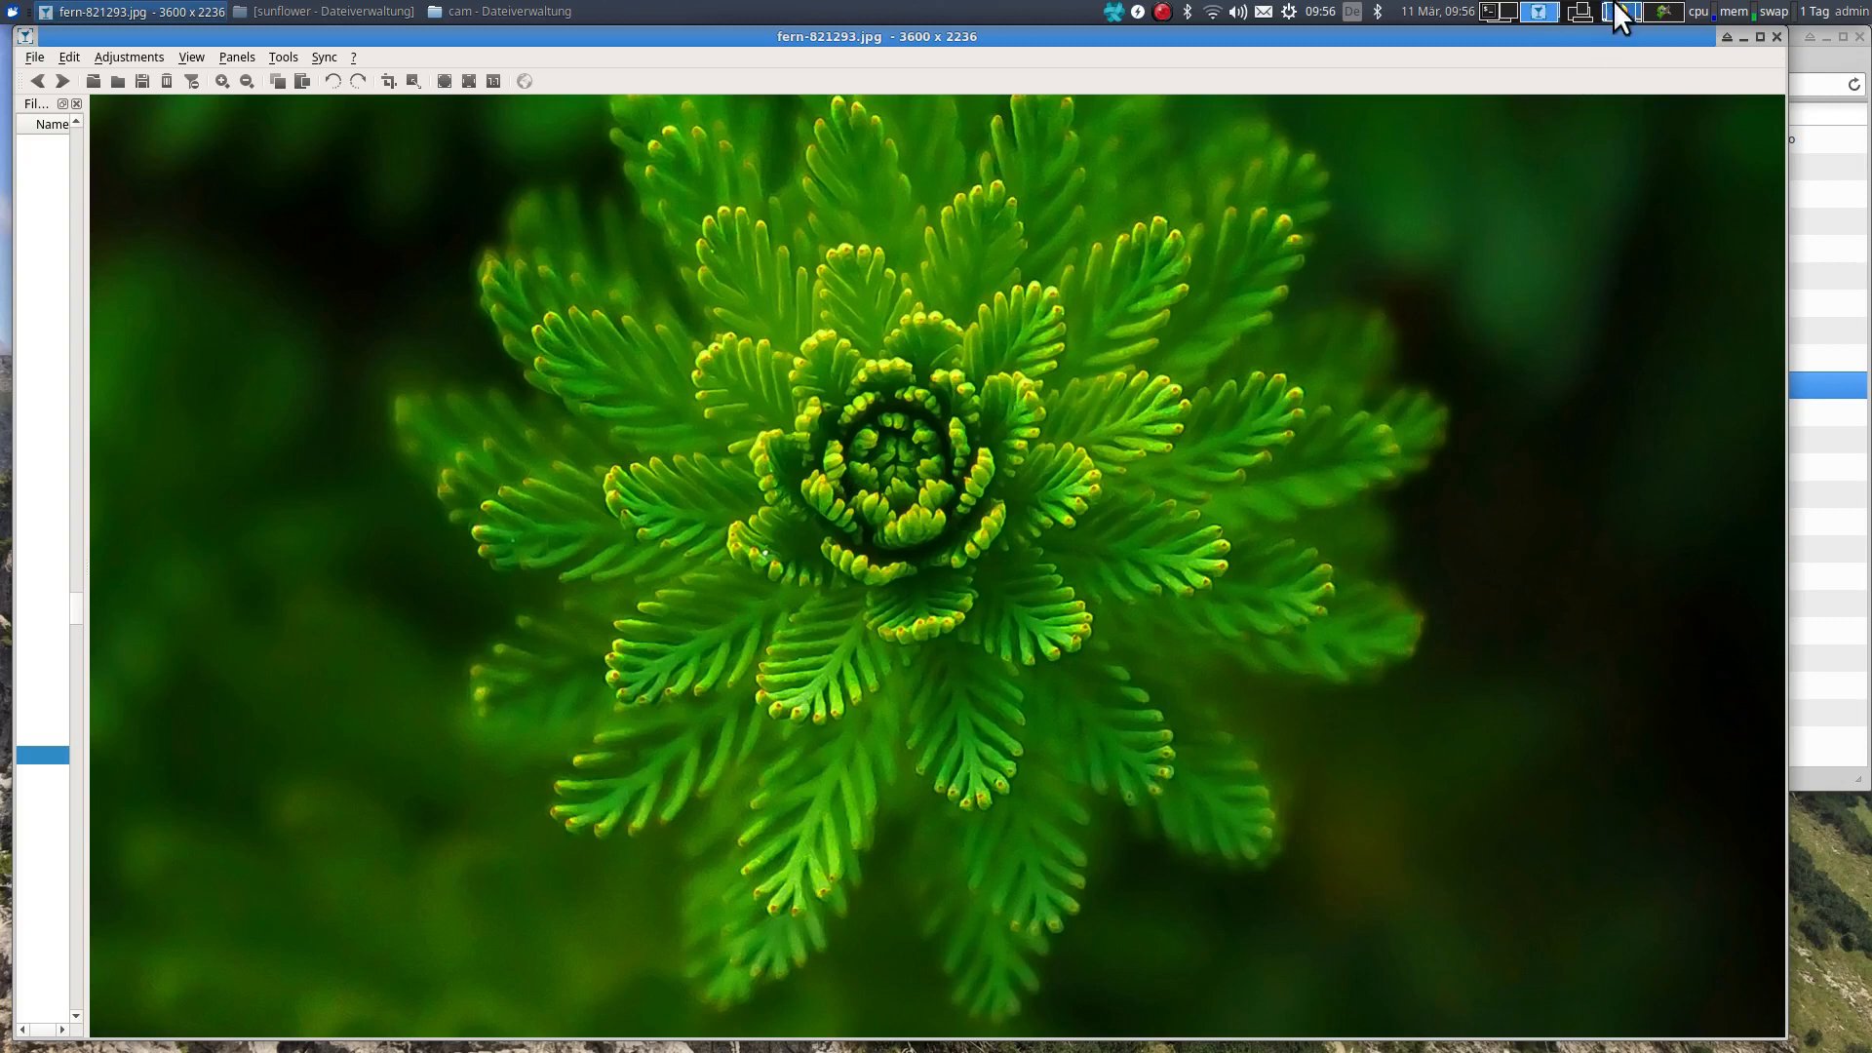
Step: View the cut-out fern leaf image in GIMP, and switch to the ferny_0104.blend file in Blender with the leaf centred
click(1665, 5)
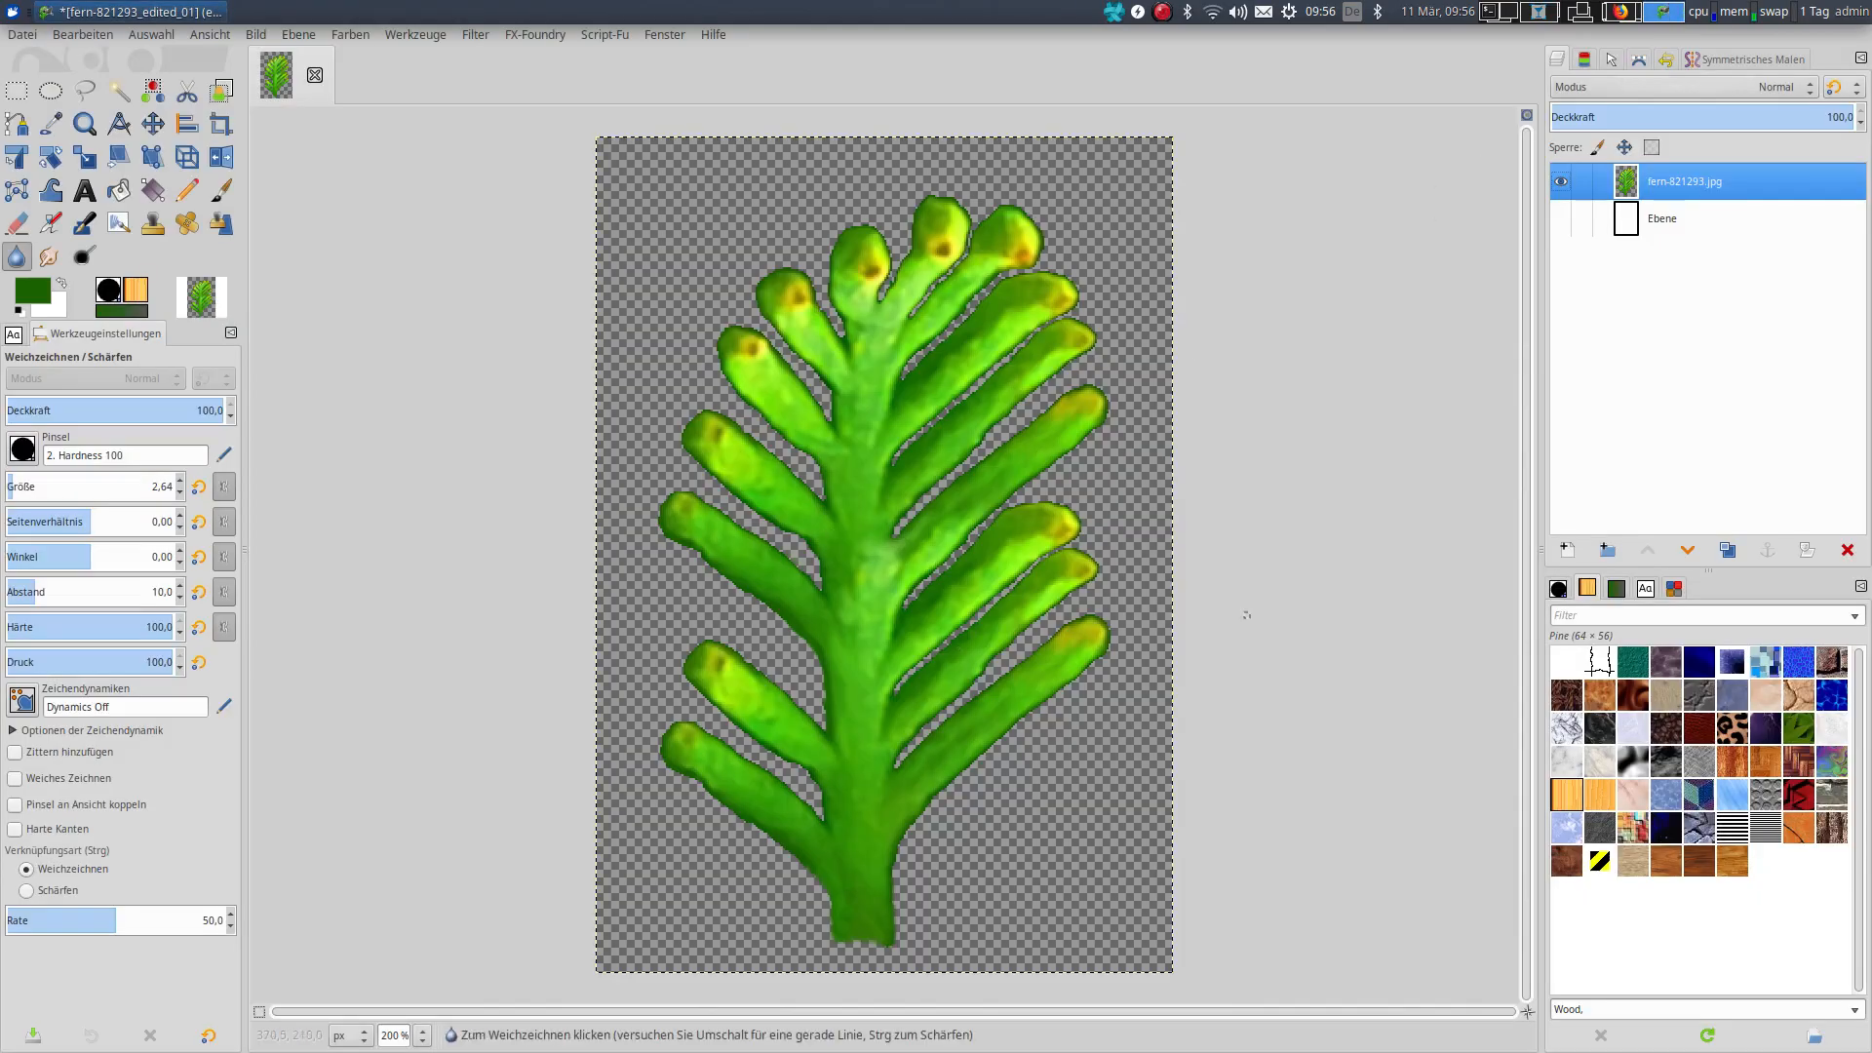
click(1578, 13)
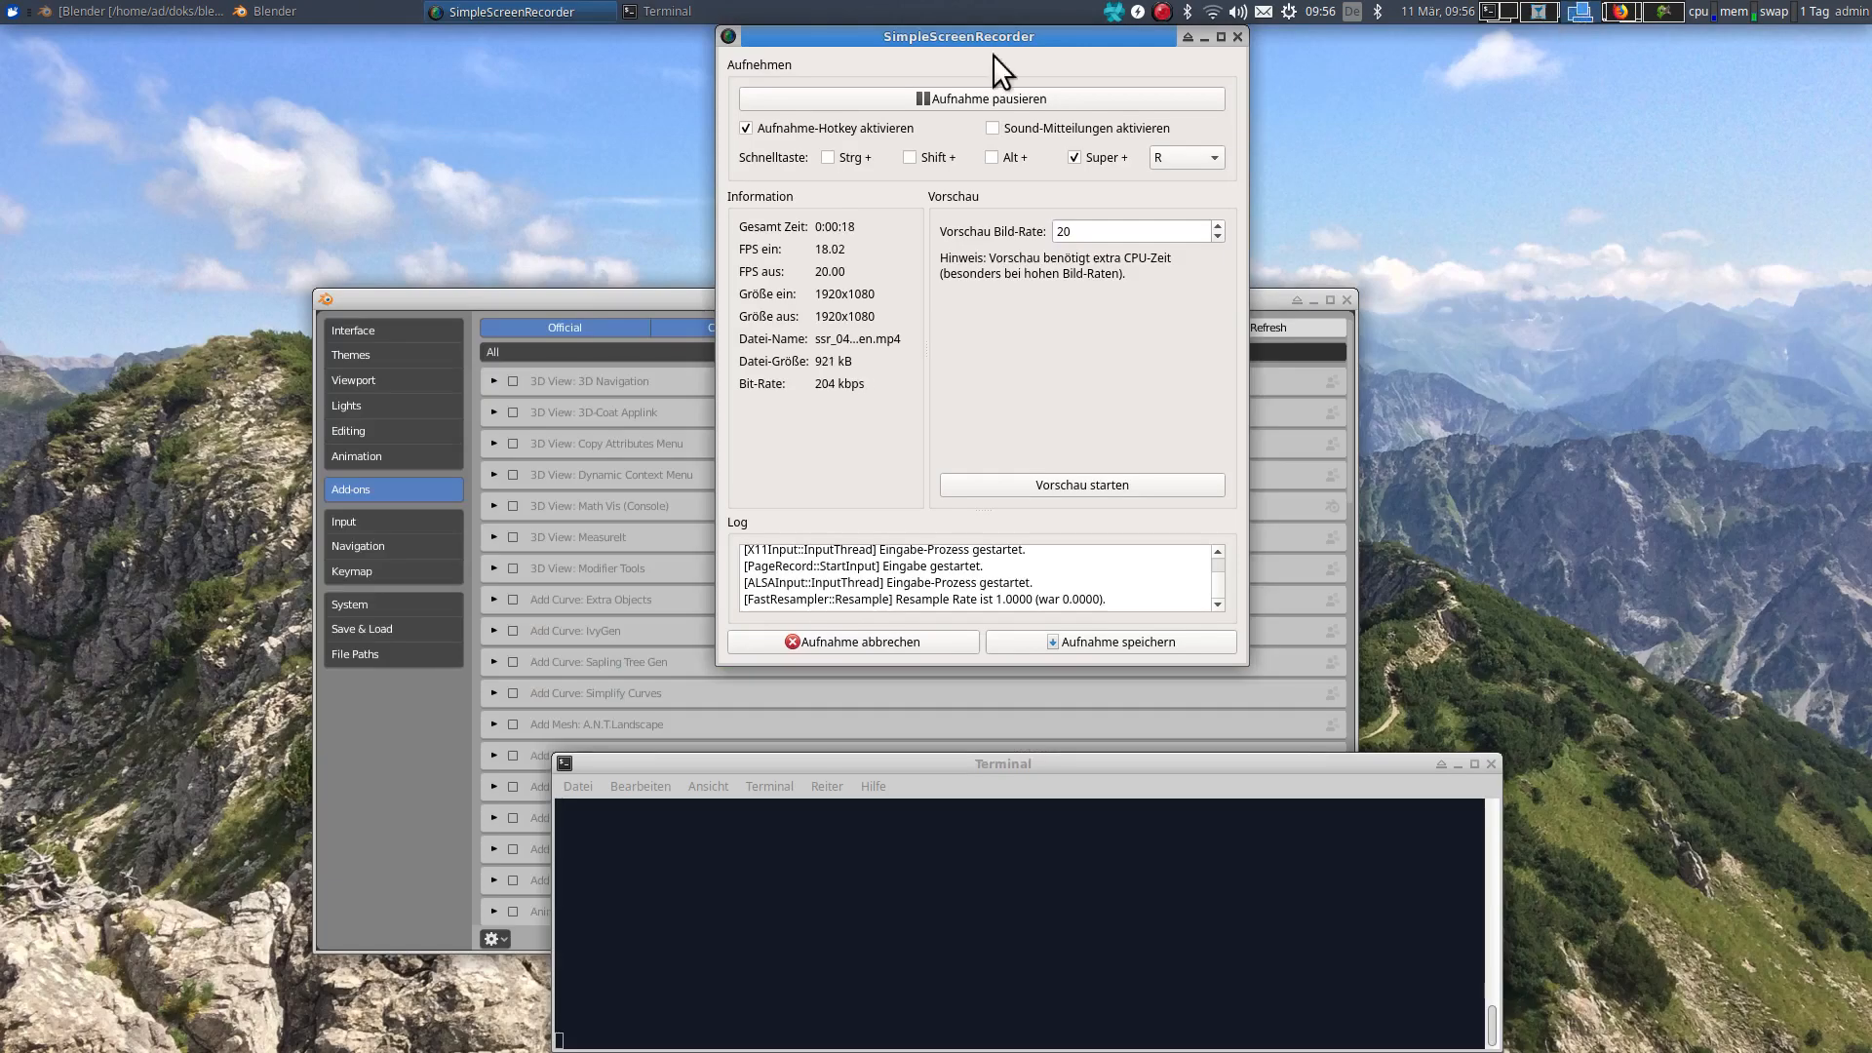
click(127, 10)
scroll(282, 495, up, 7)
shift+middle_drag(284, 496, 659, 523)
click(661, 523)
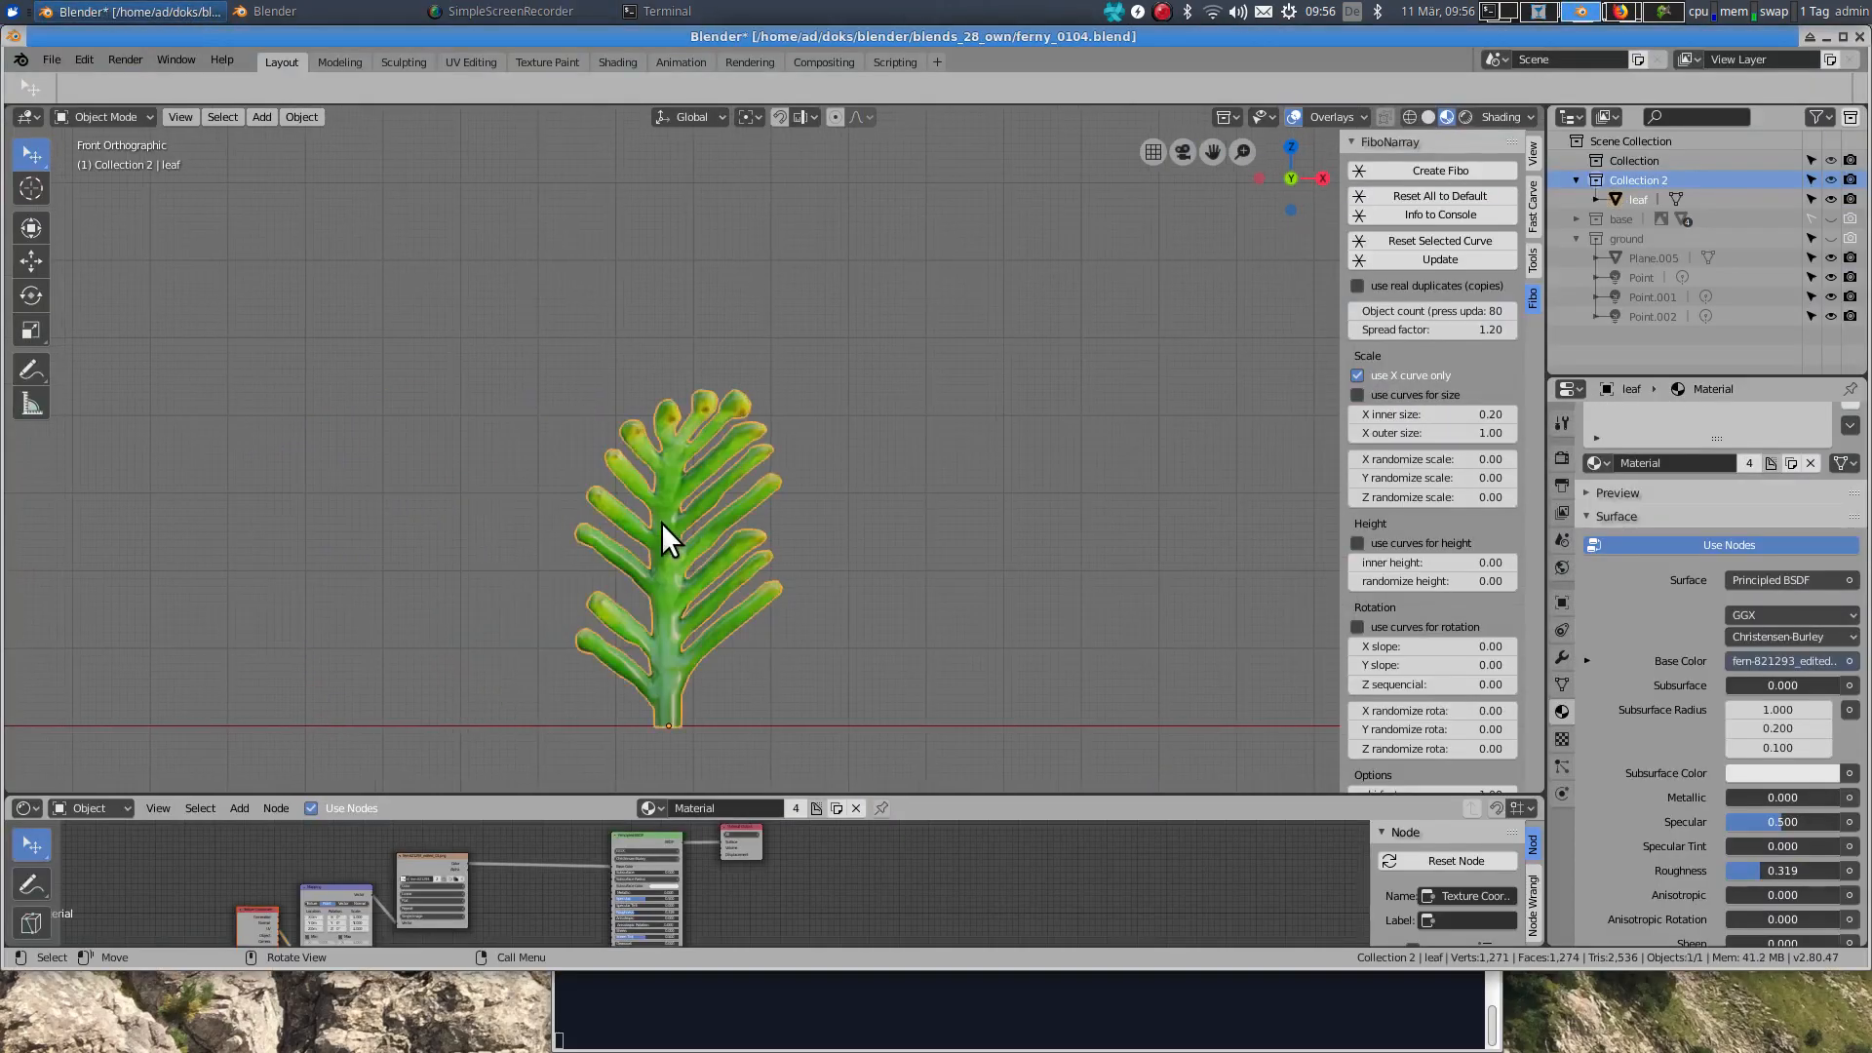
Step: Inspect the leaf mesh in Edit Mode, in perspective and in front view, including its position relative to the world origin
key(Tab)
key(Tab)
scroll(795, 671, down, 2)
middle_drag(795, 672, 781, 627)
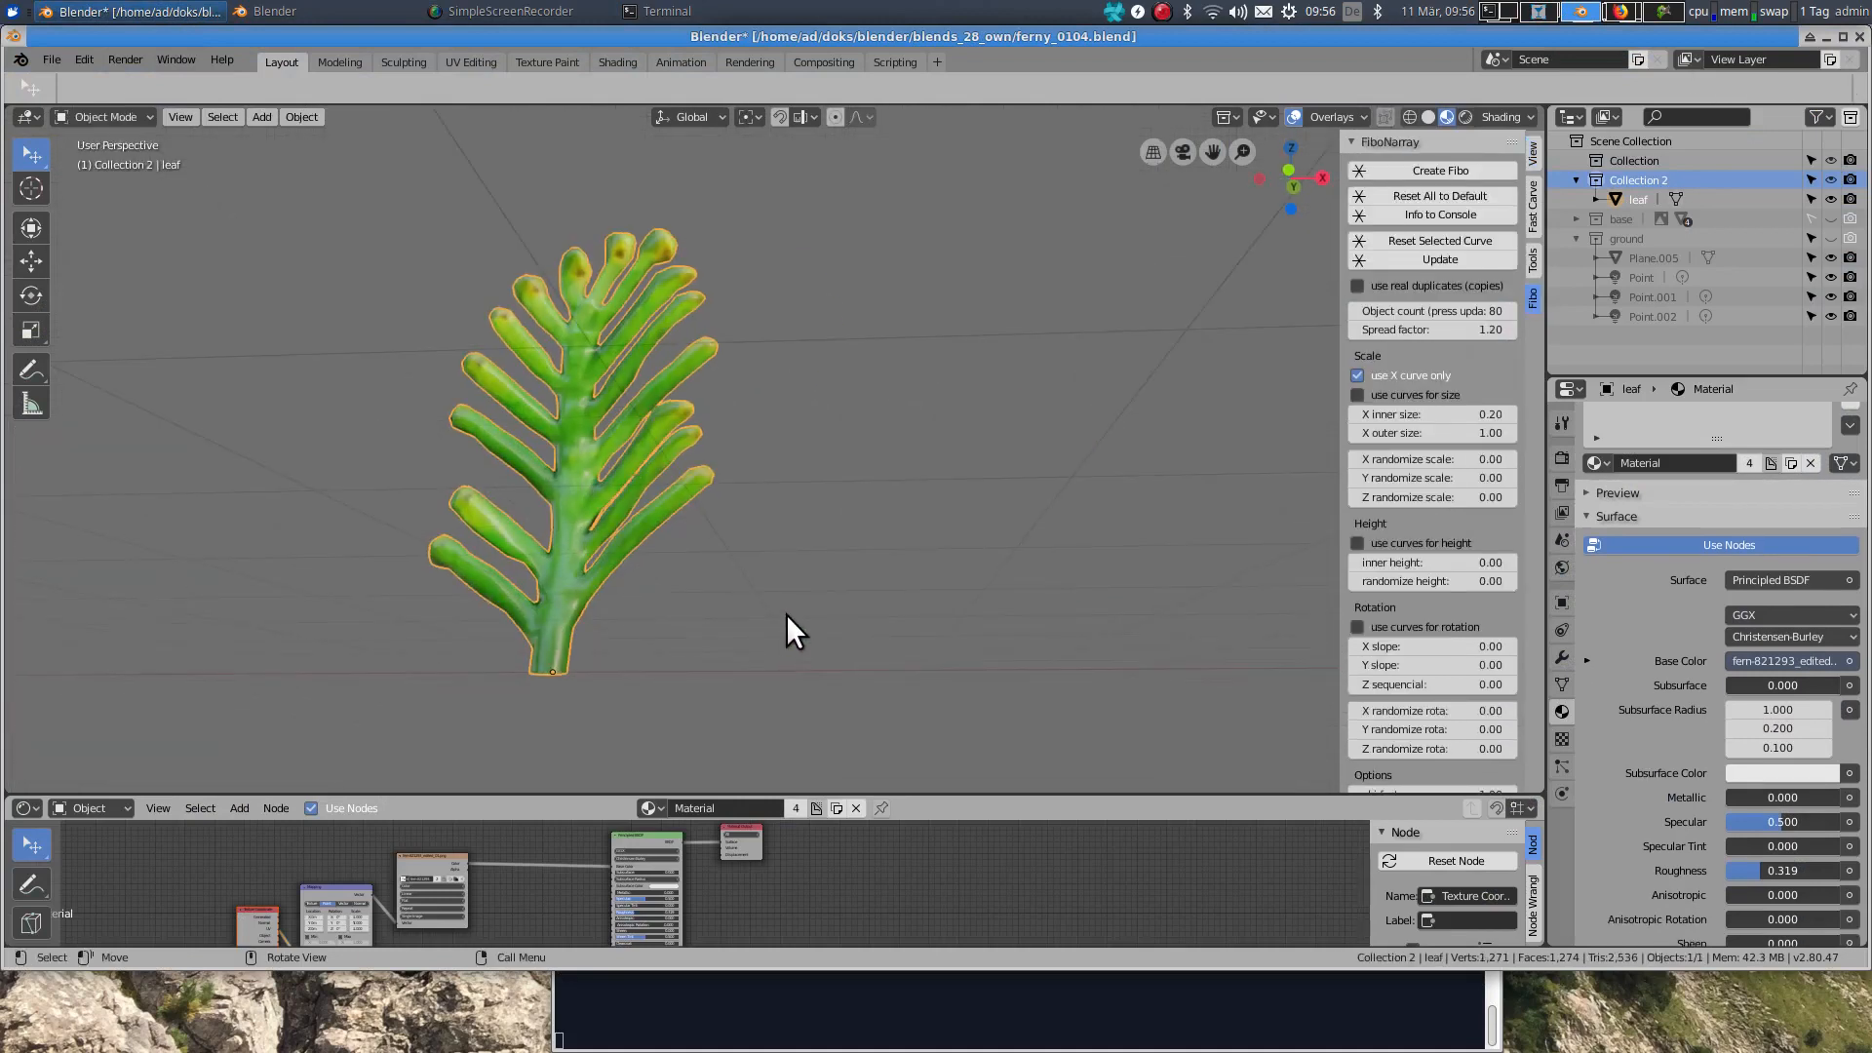
key(KP_1)
shift+middle_drag(762, 569, 428, 517)
shift+middle_drag(625, 552, 494, 577)
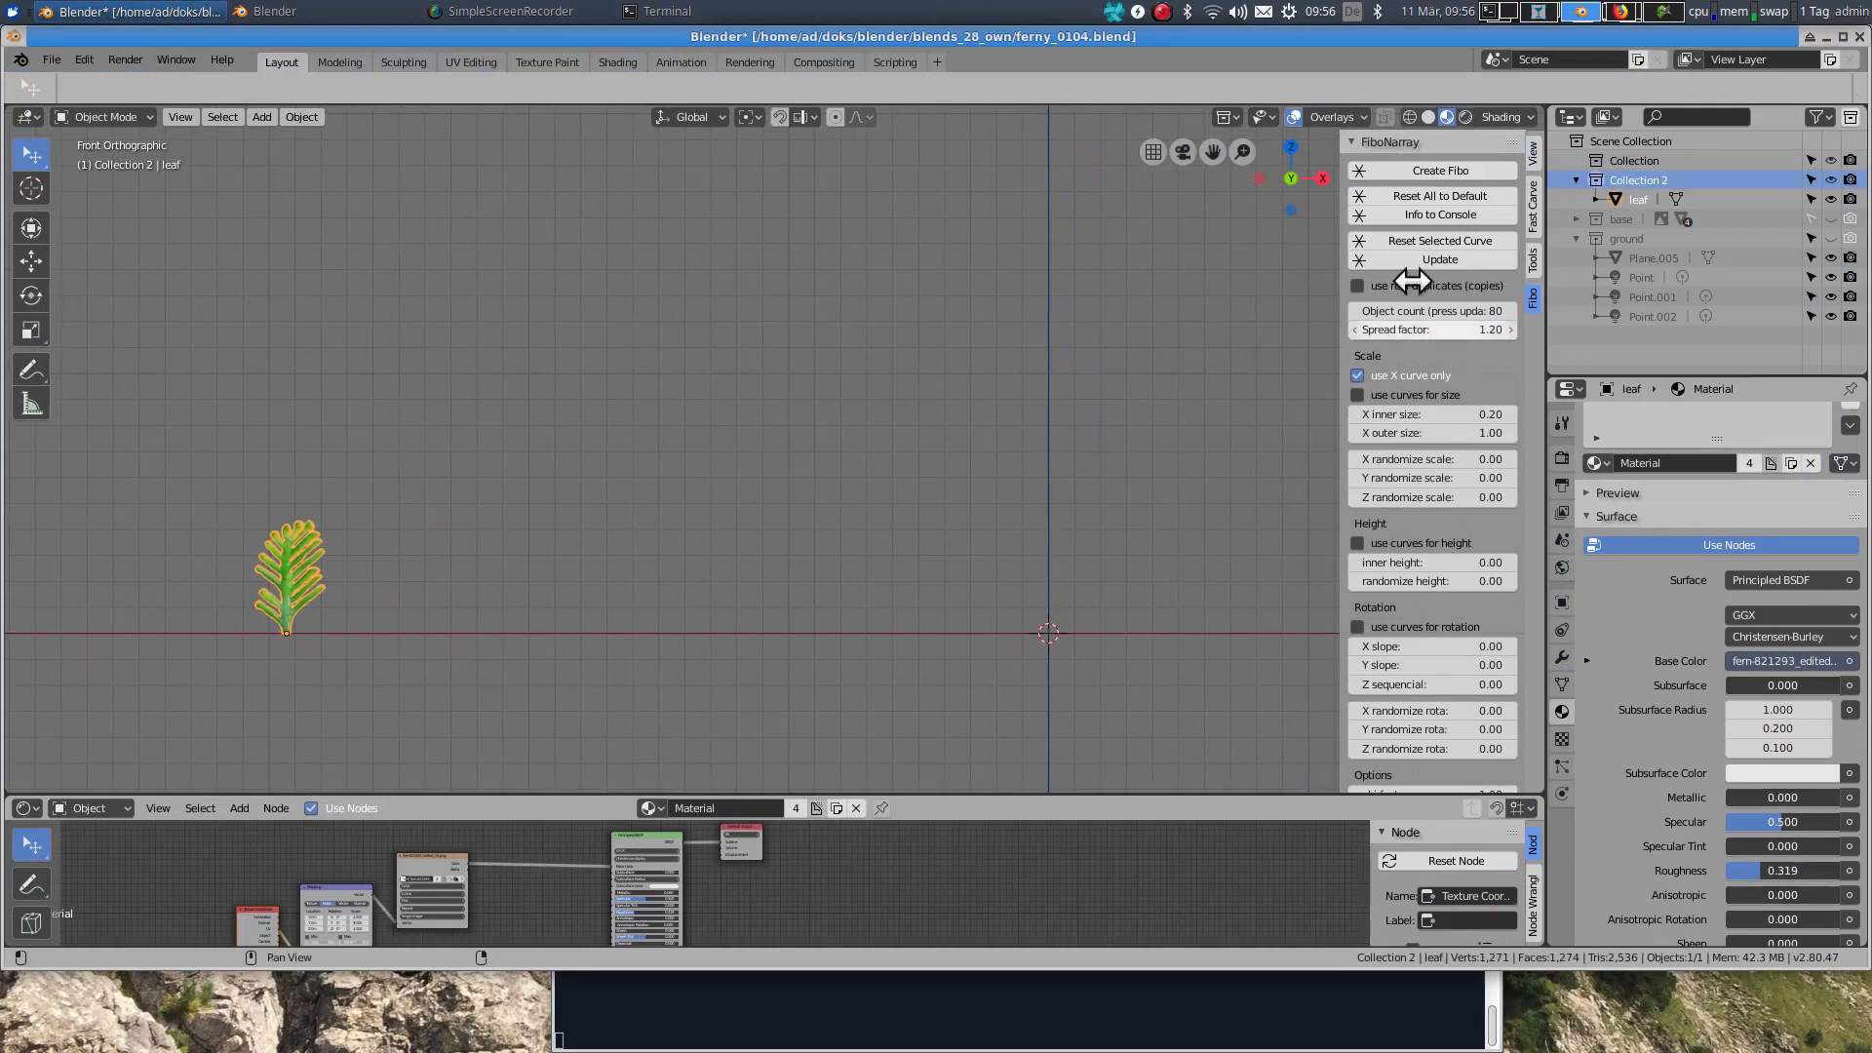
shift+middle_drag(642, 458, 579, 465)
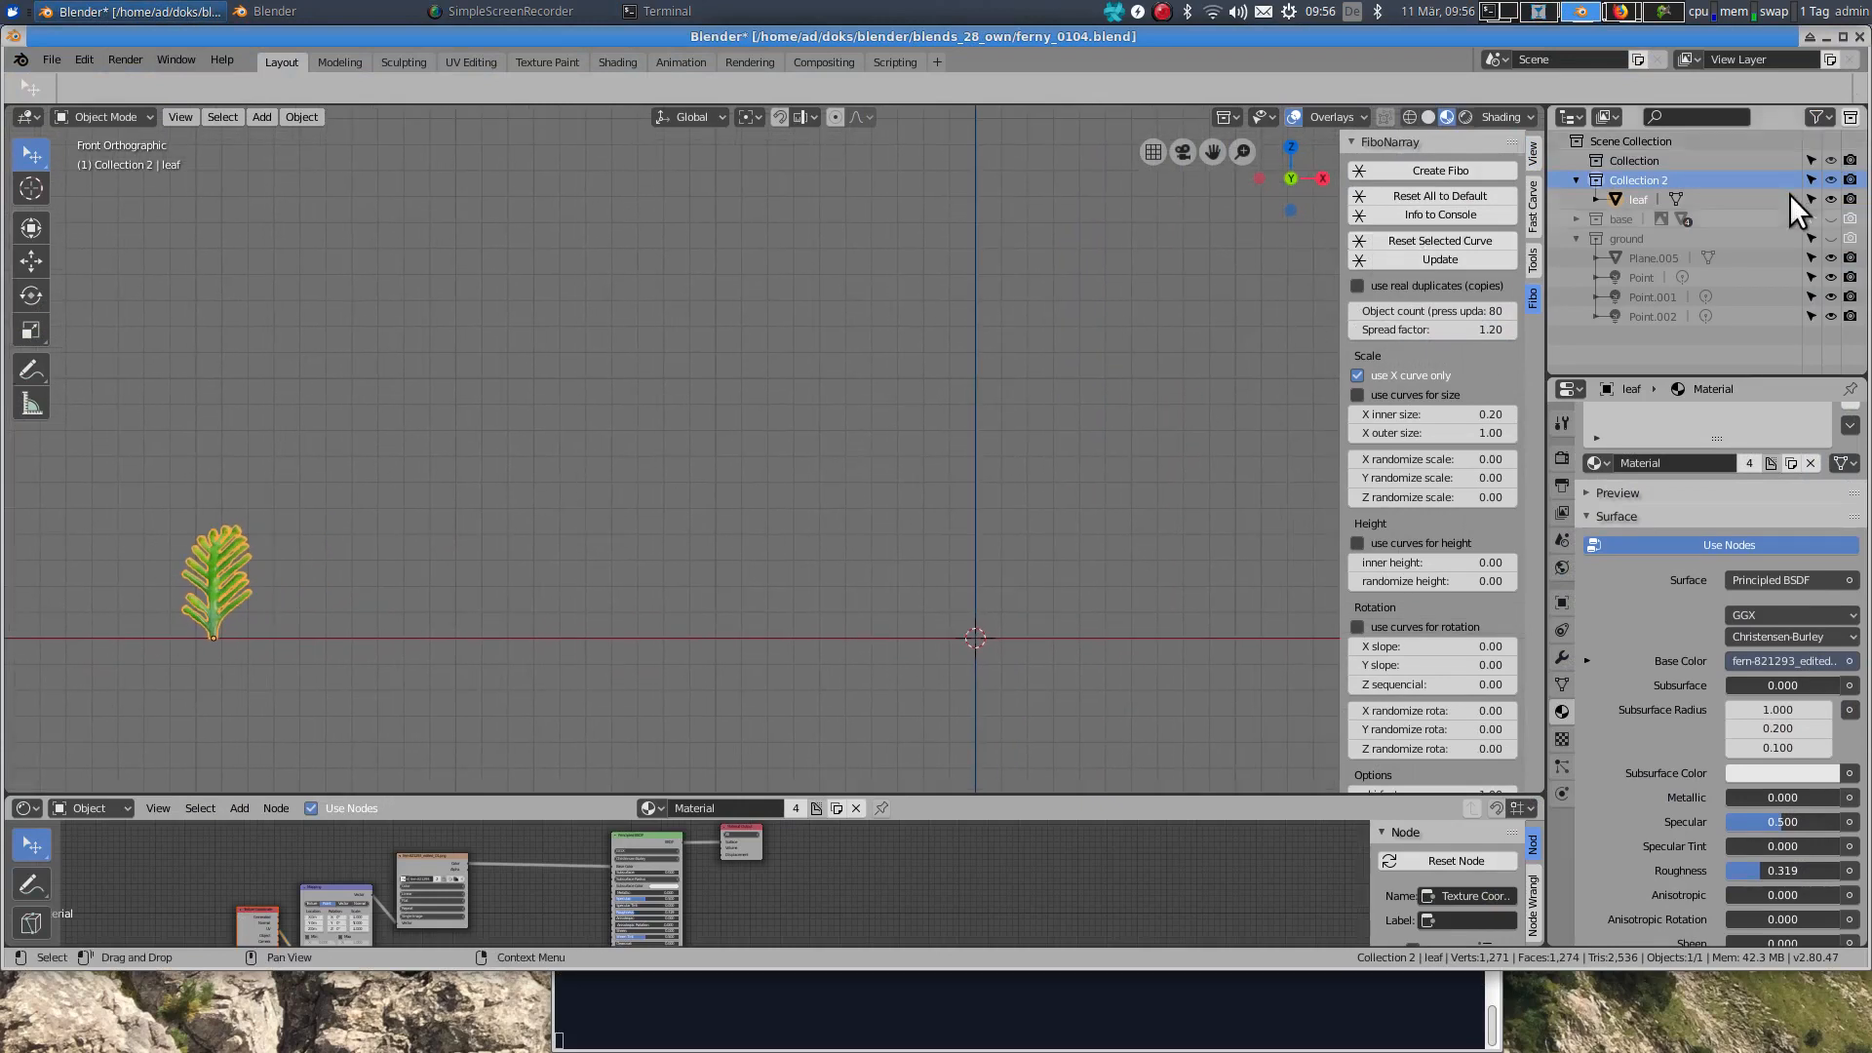
Step: Rename the collection holding the leaf, Collection 2, as "foliage plant"
double_click(1645, 180)
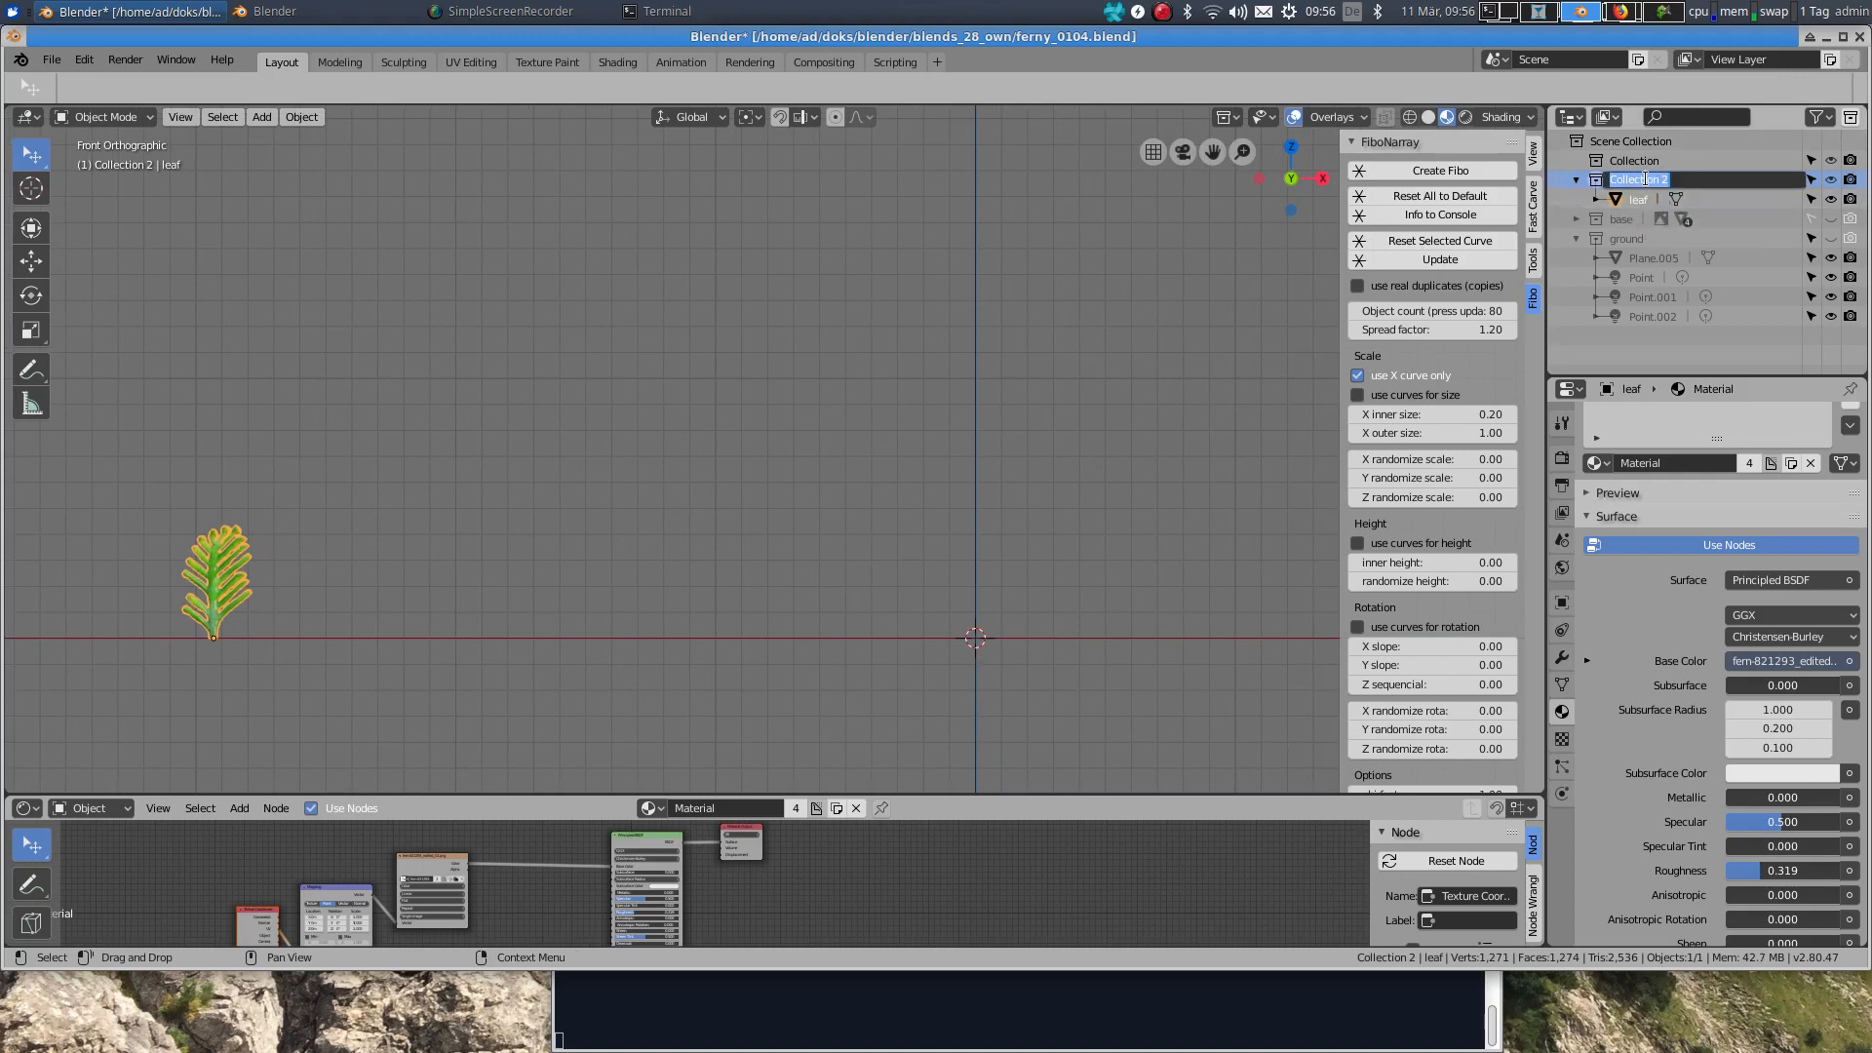
text(foliage plant)
key(Return)
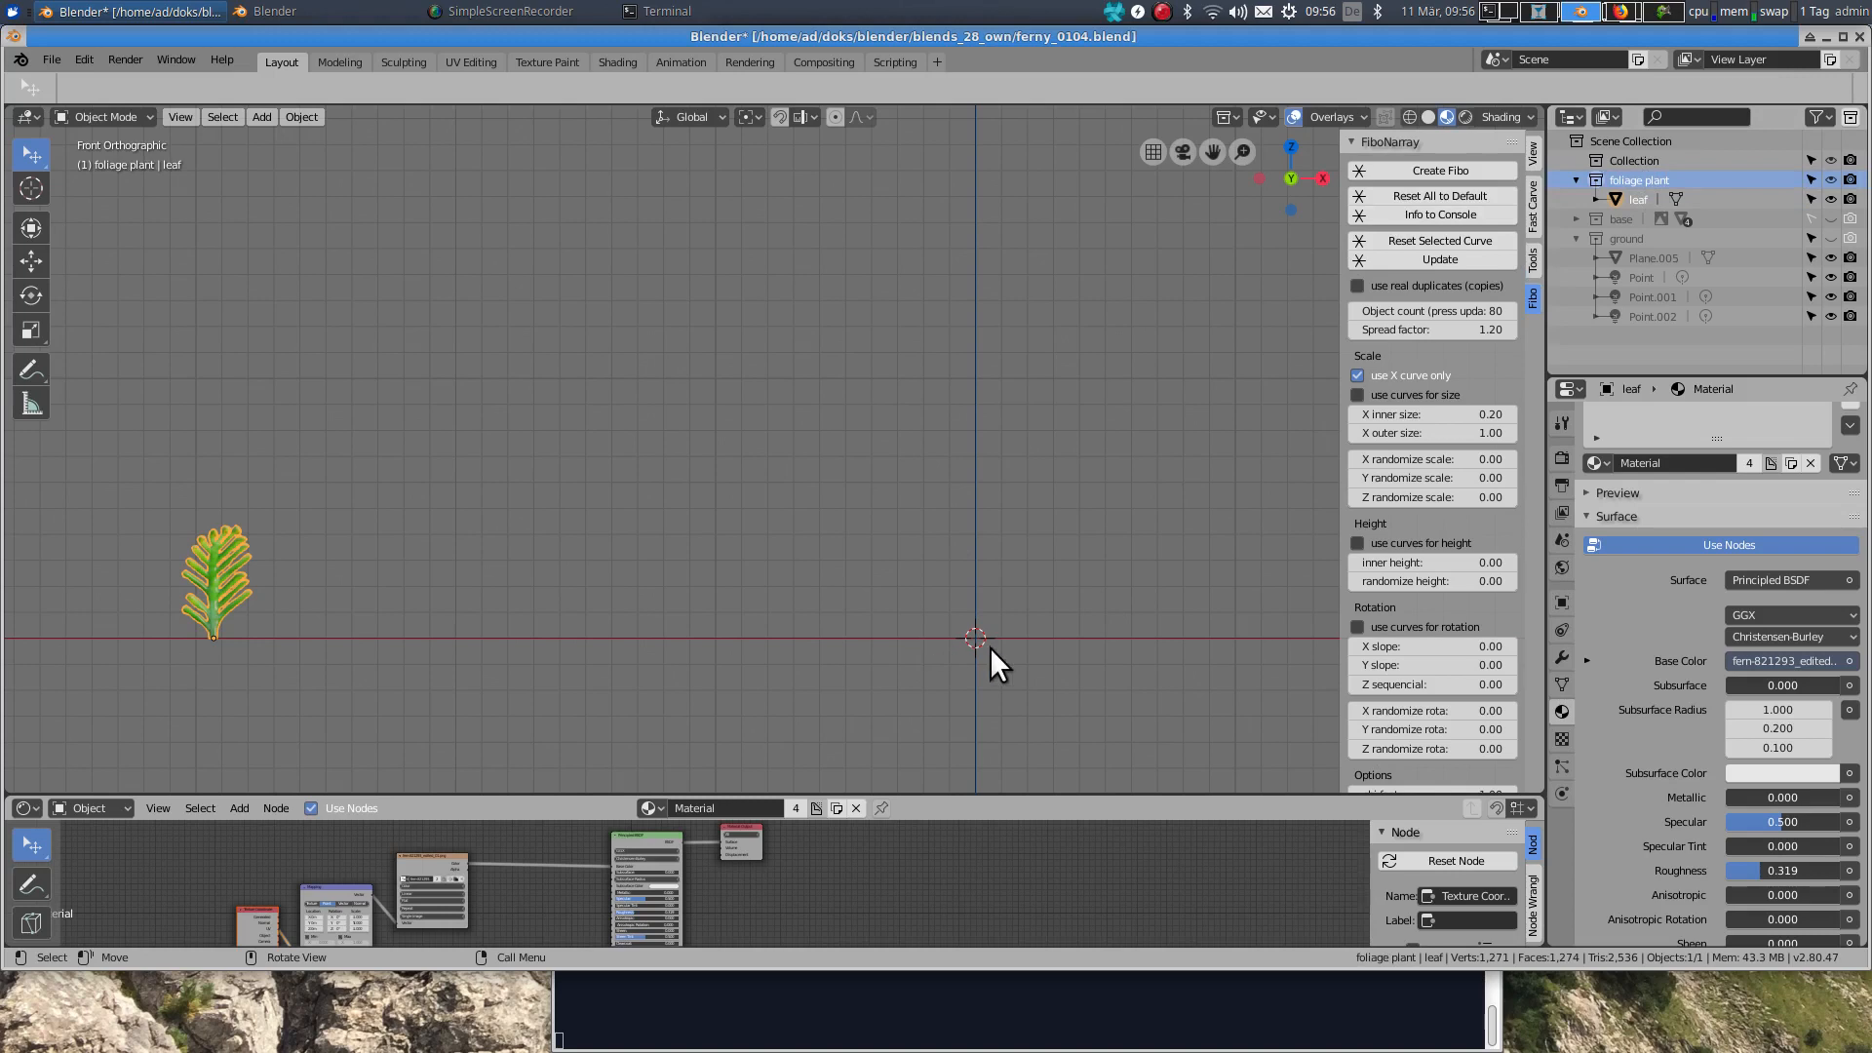
Step: Create a FiboNarray from the leaf and move the control curves' parent along with its curves farther from the array
click(1418, 168)
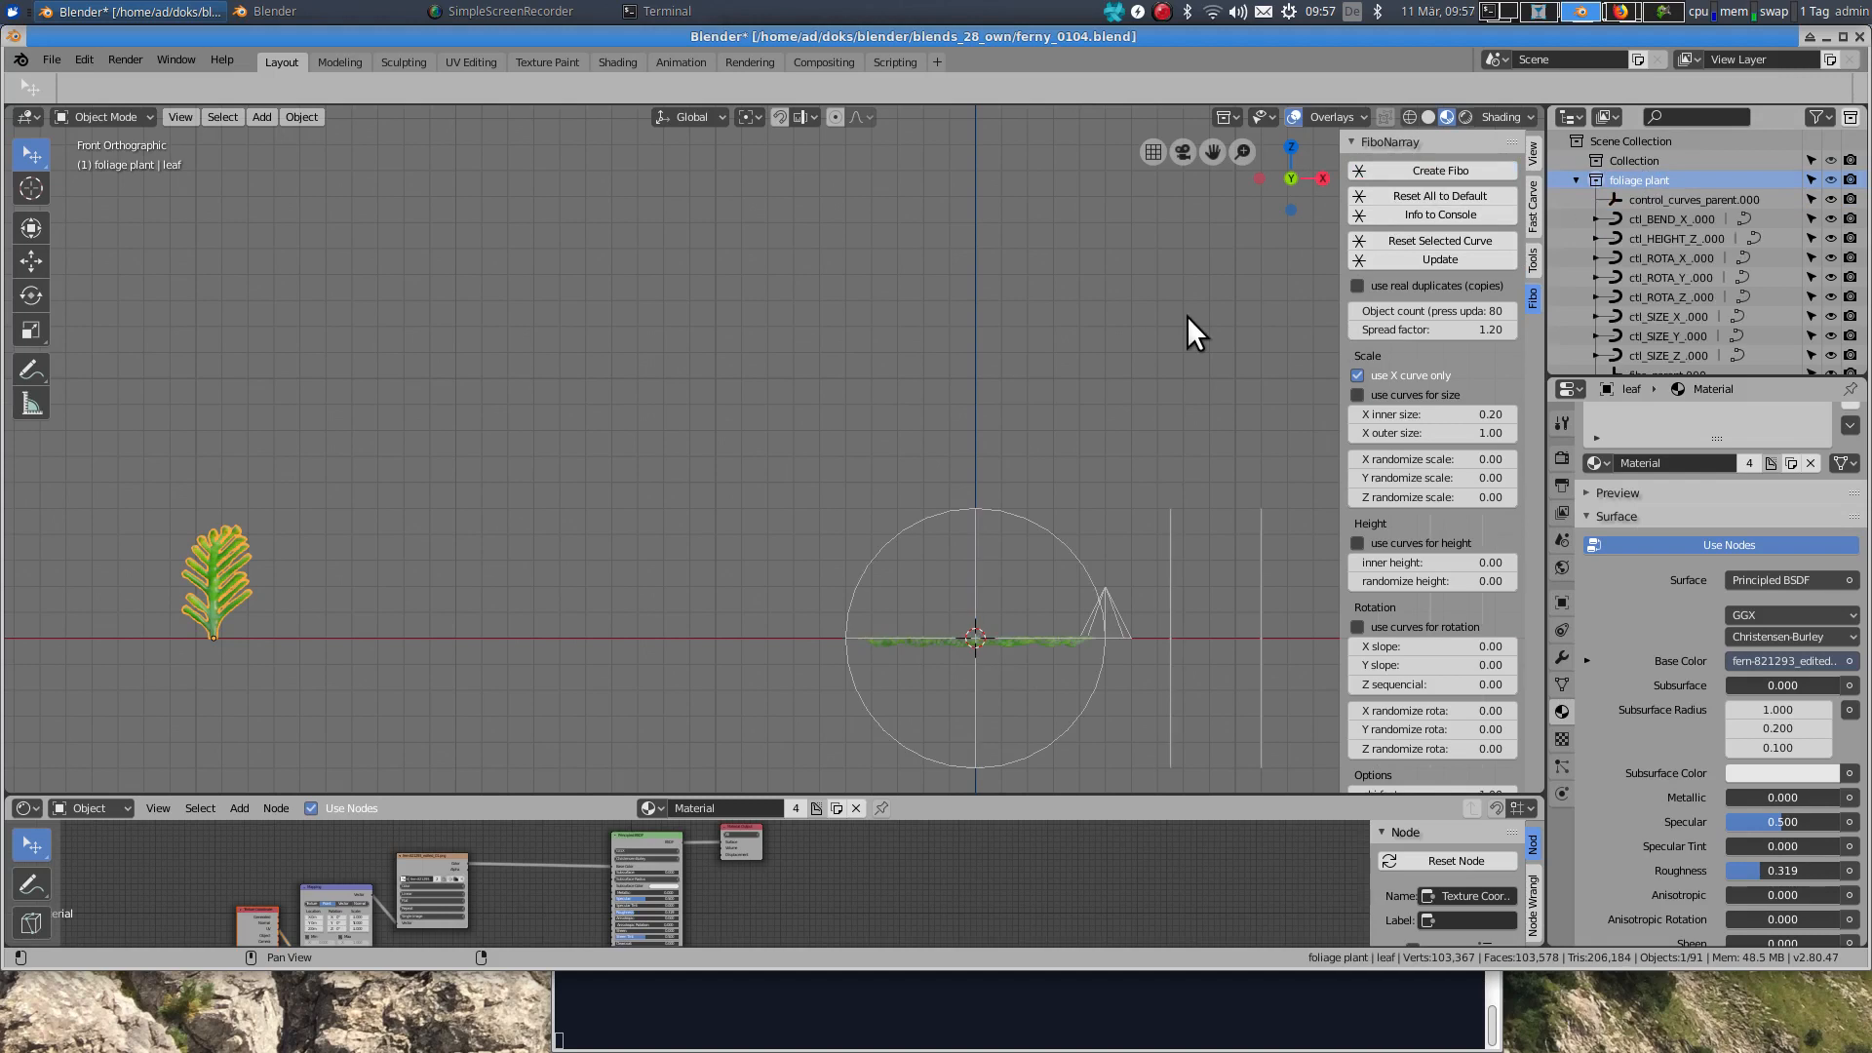
scroll(870, 379, down, 2)
shift+middle_drag(1004, 468, 676, 382)
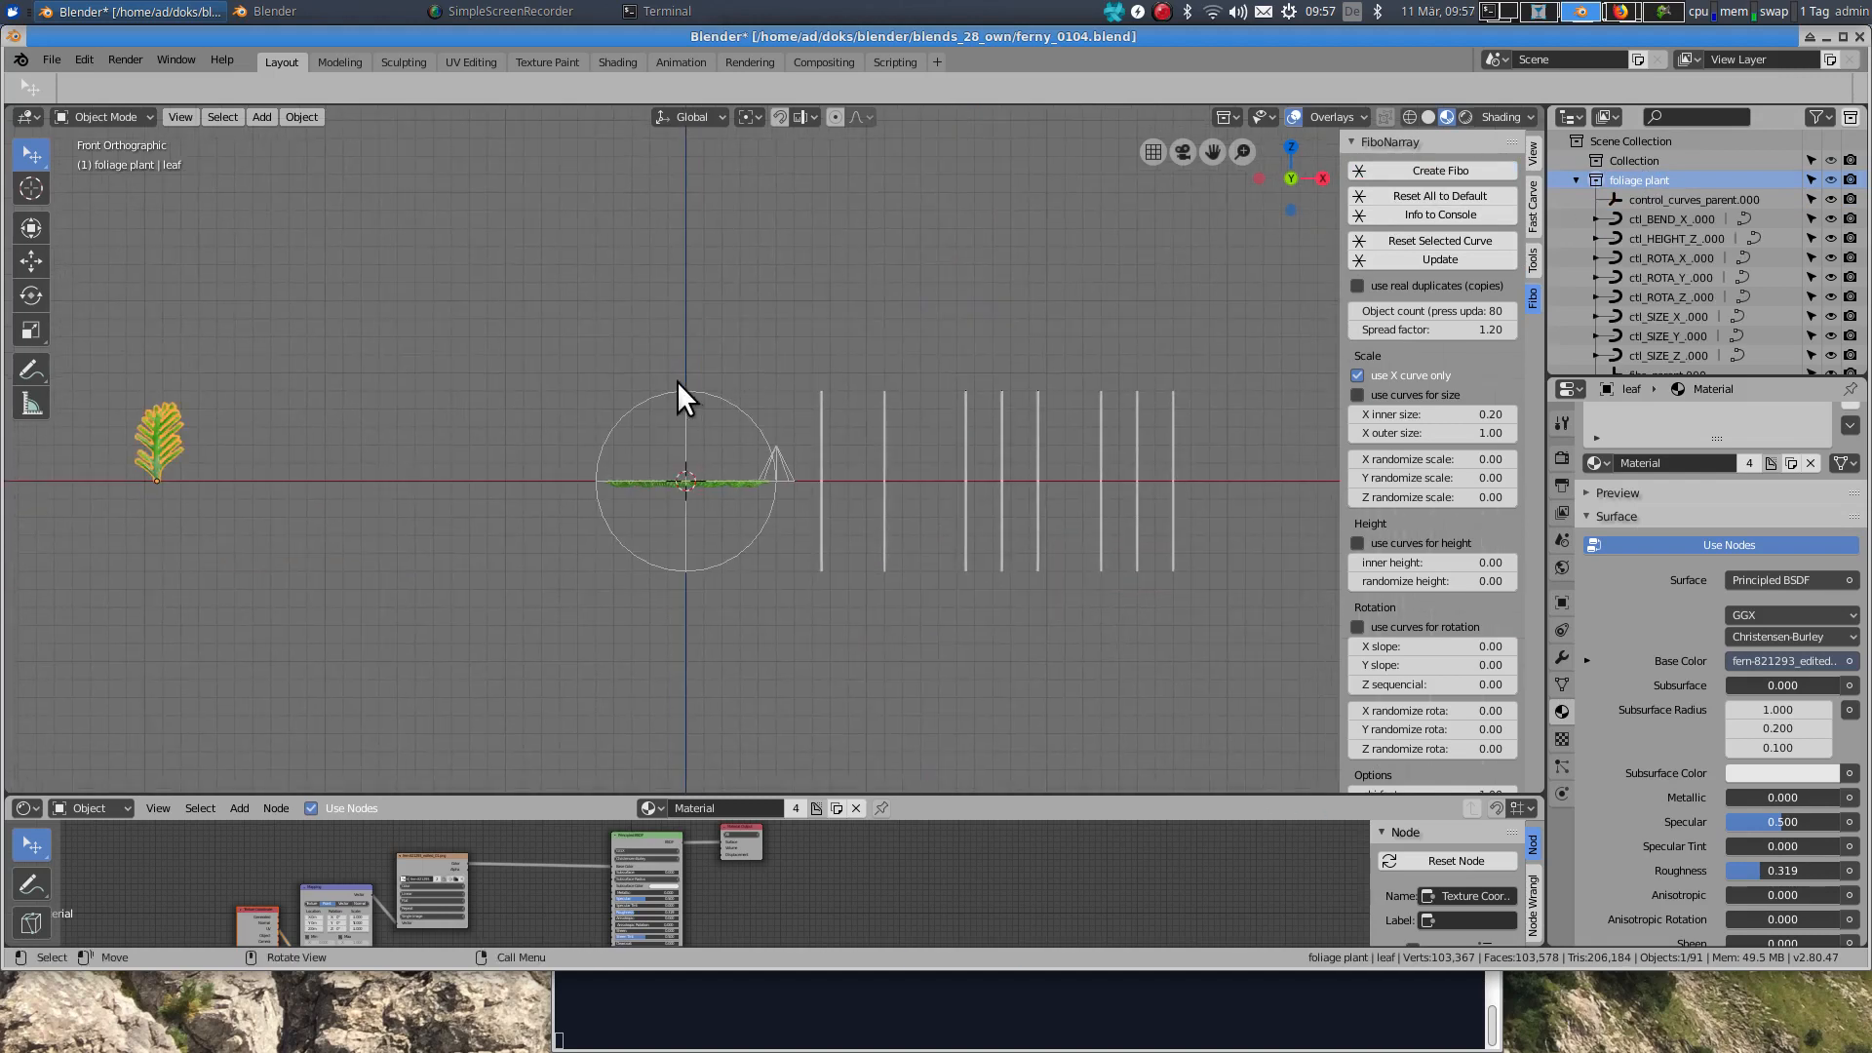
scroll(674, 443, up, 2)
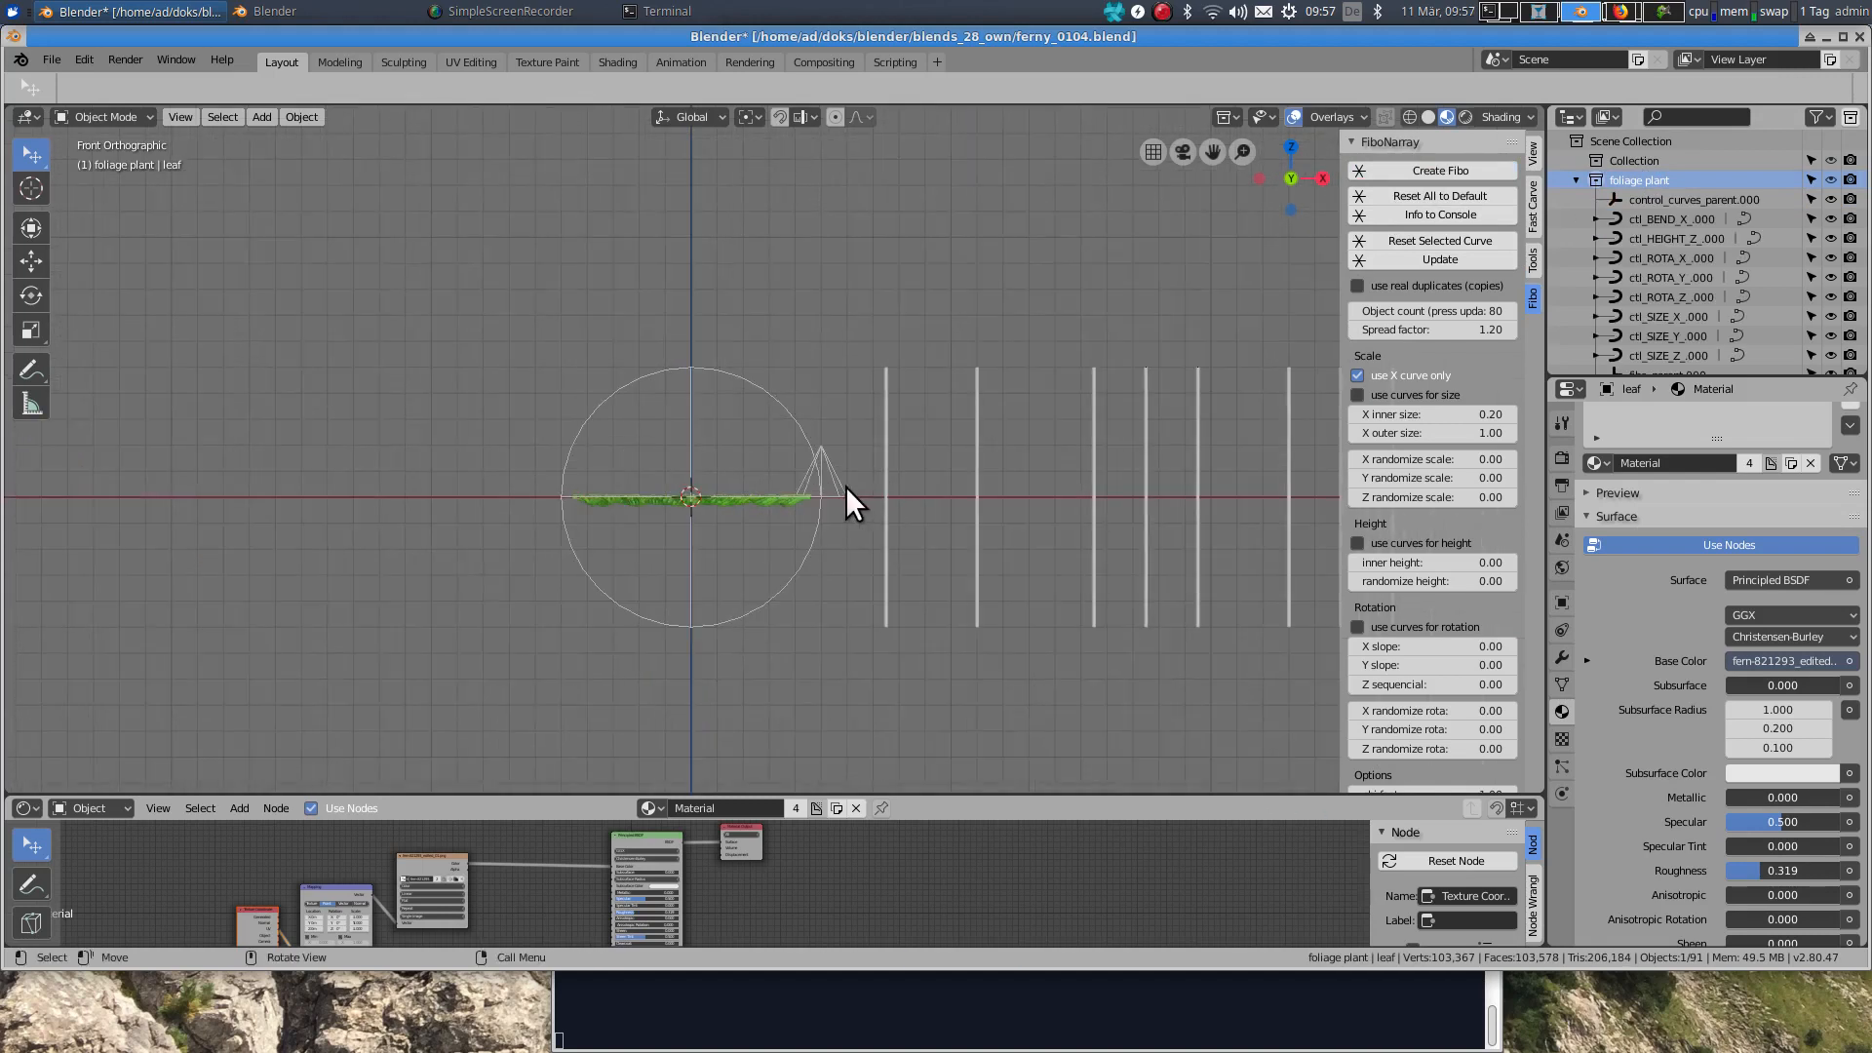
click(845, 487)
key(g)
click(1031, 497)
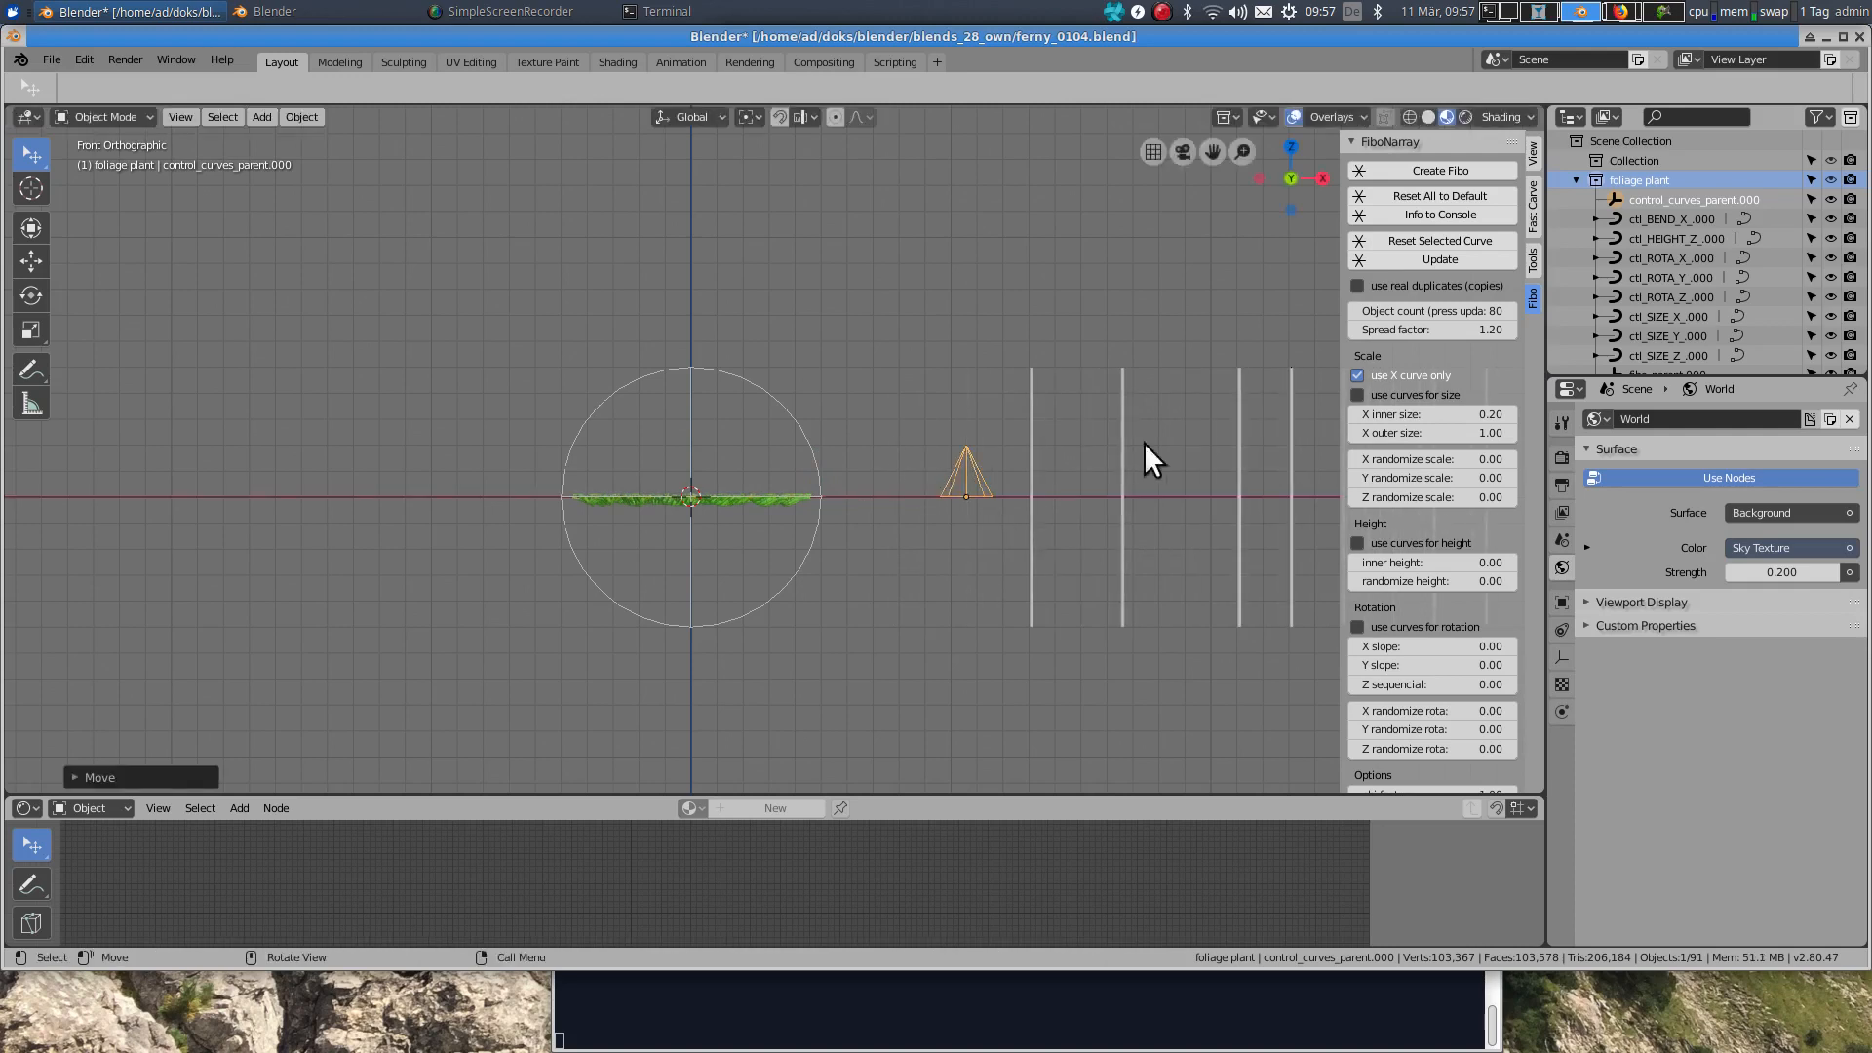
Step: Select the array's fibo_parent.000 empty and set its Z sequential rotation to 273.66
middle_drag(733, 290, 689, 554)
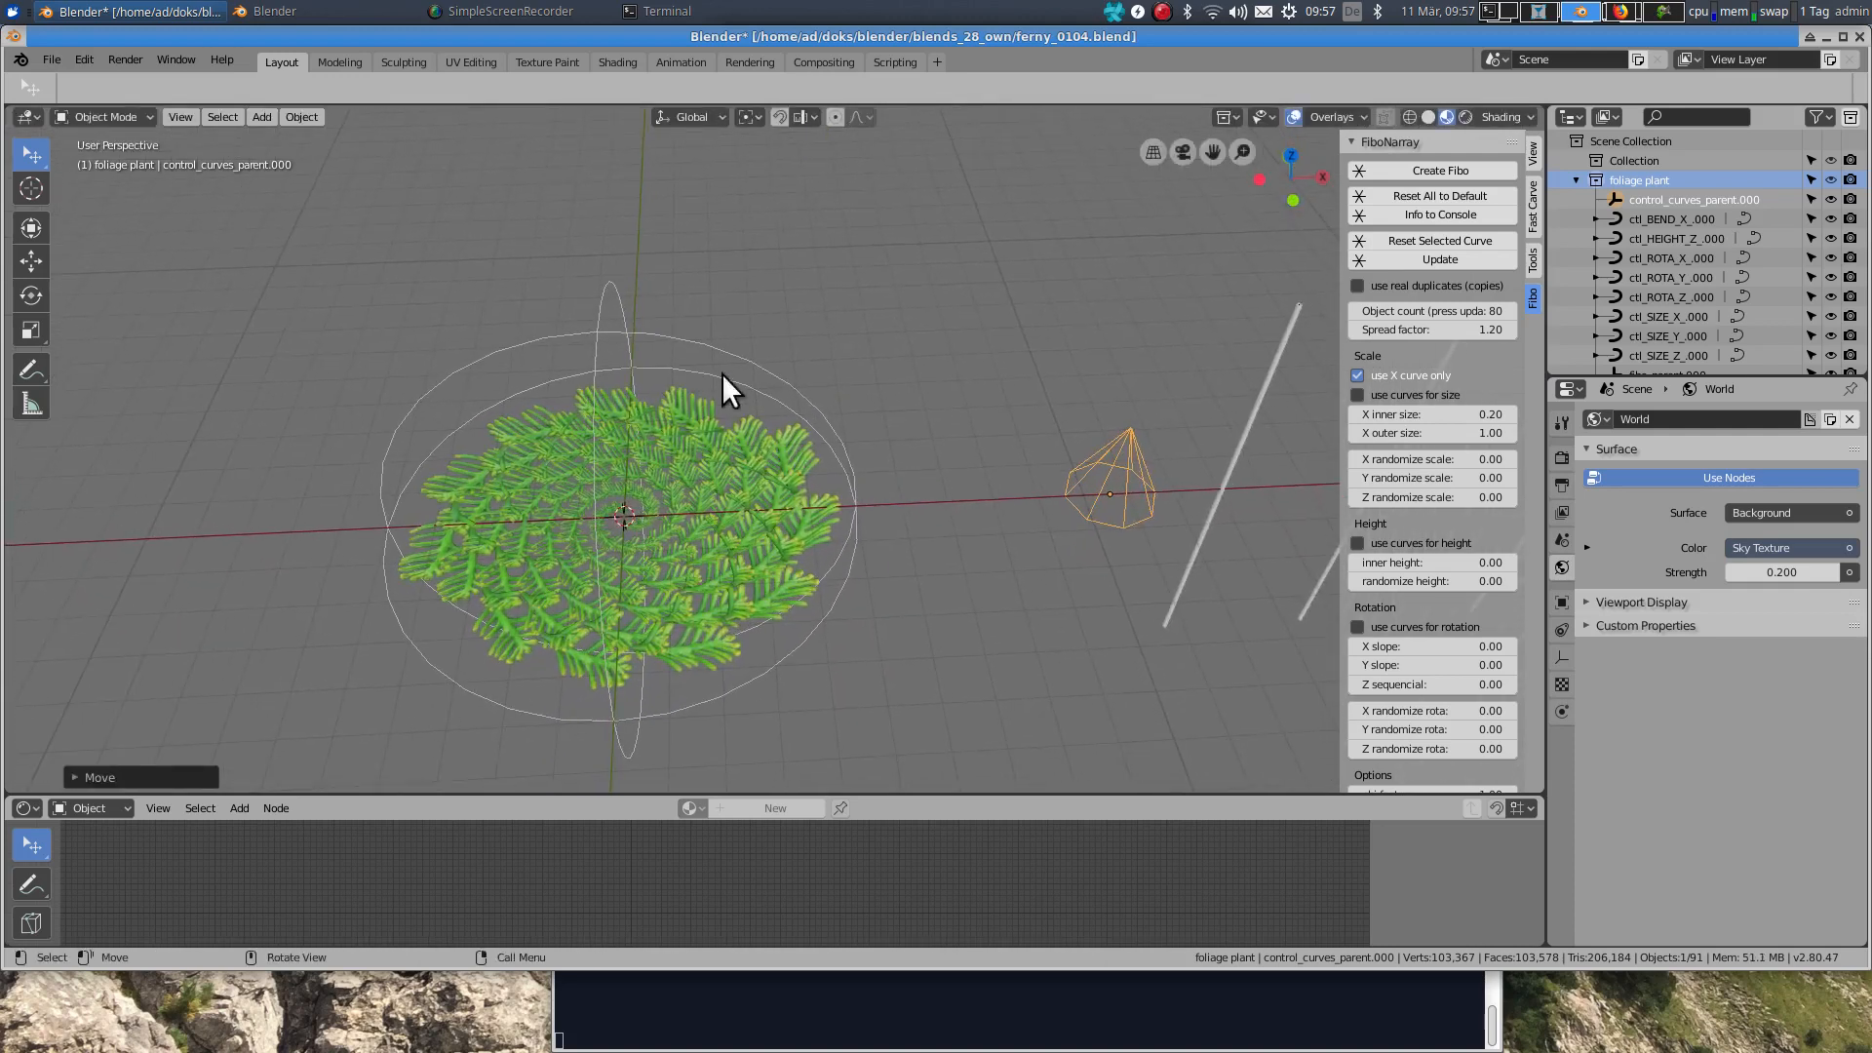
click(612, 306)
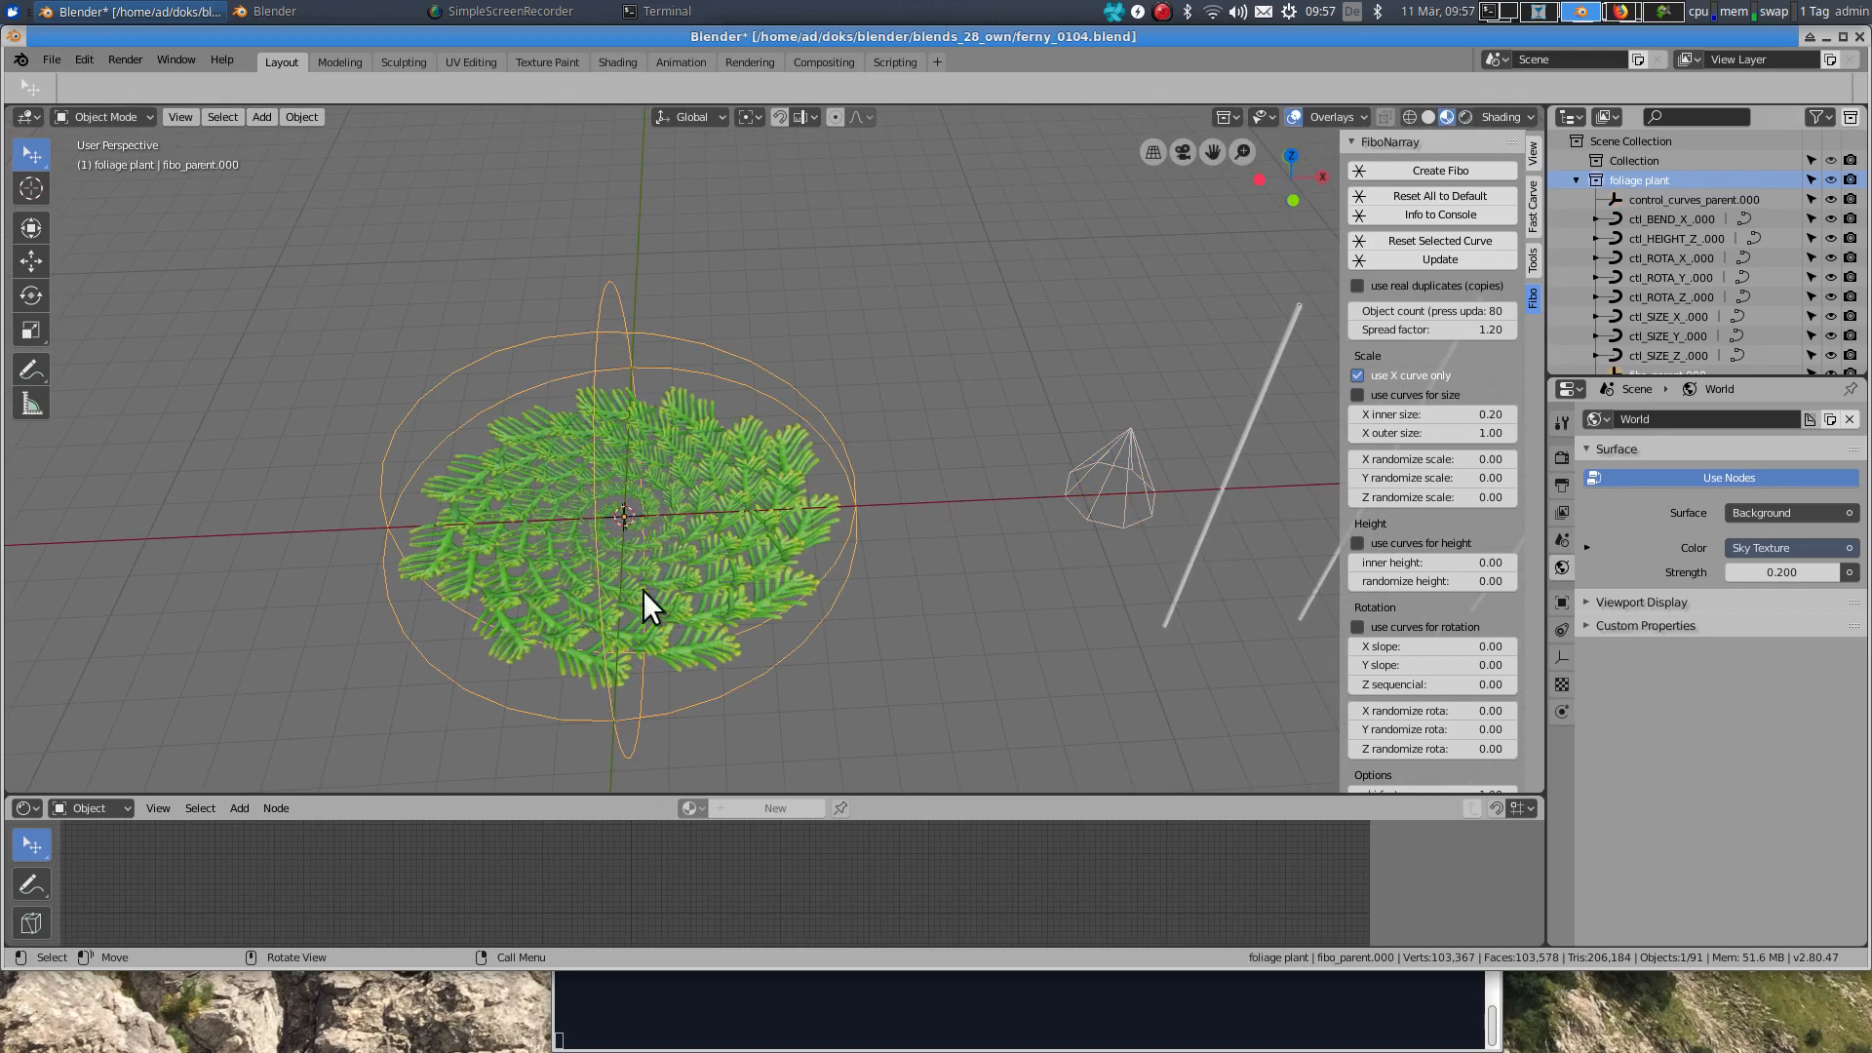
scroll(687, 546, up, 1)
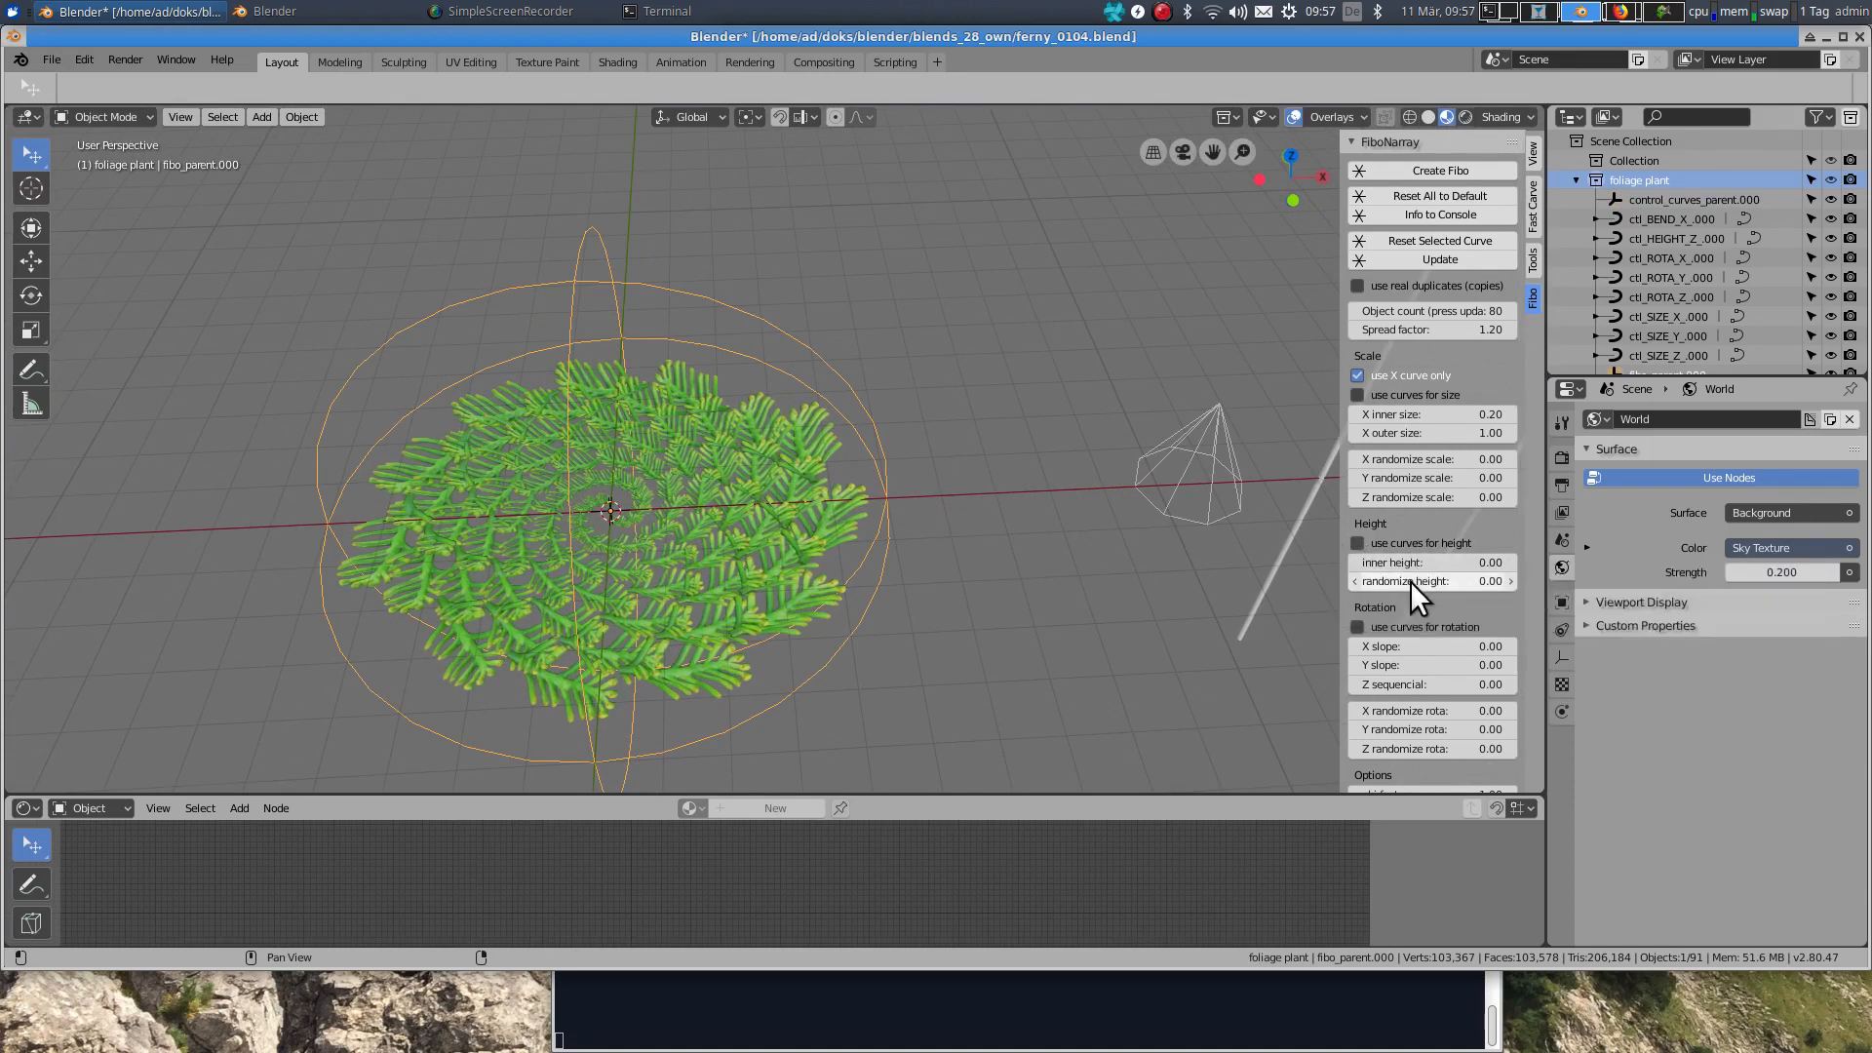
scroll(1413, 585, down, 4)
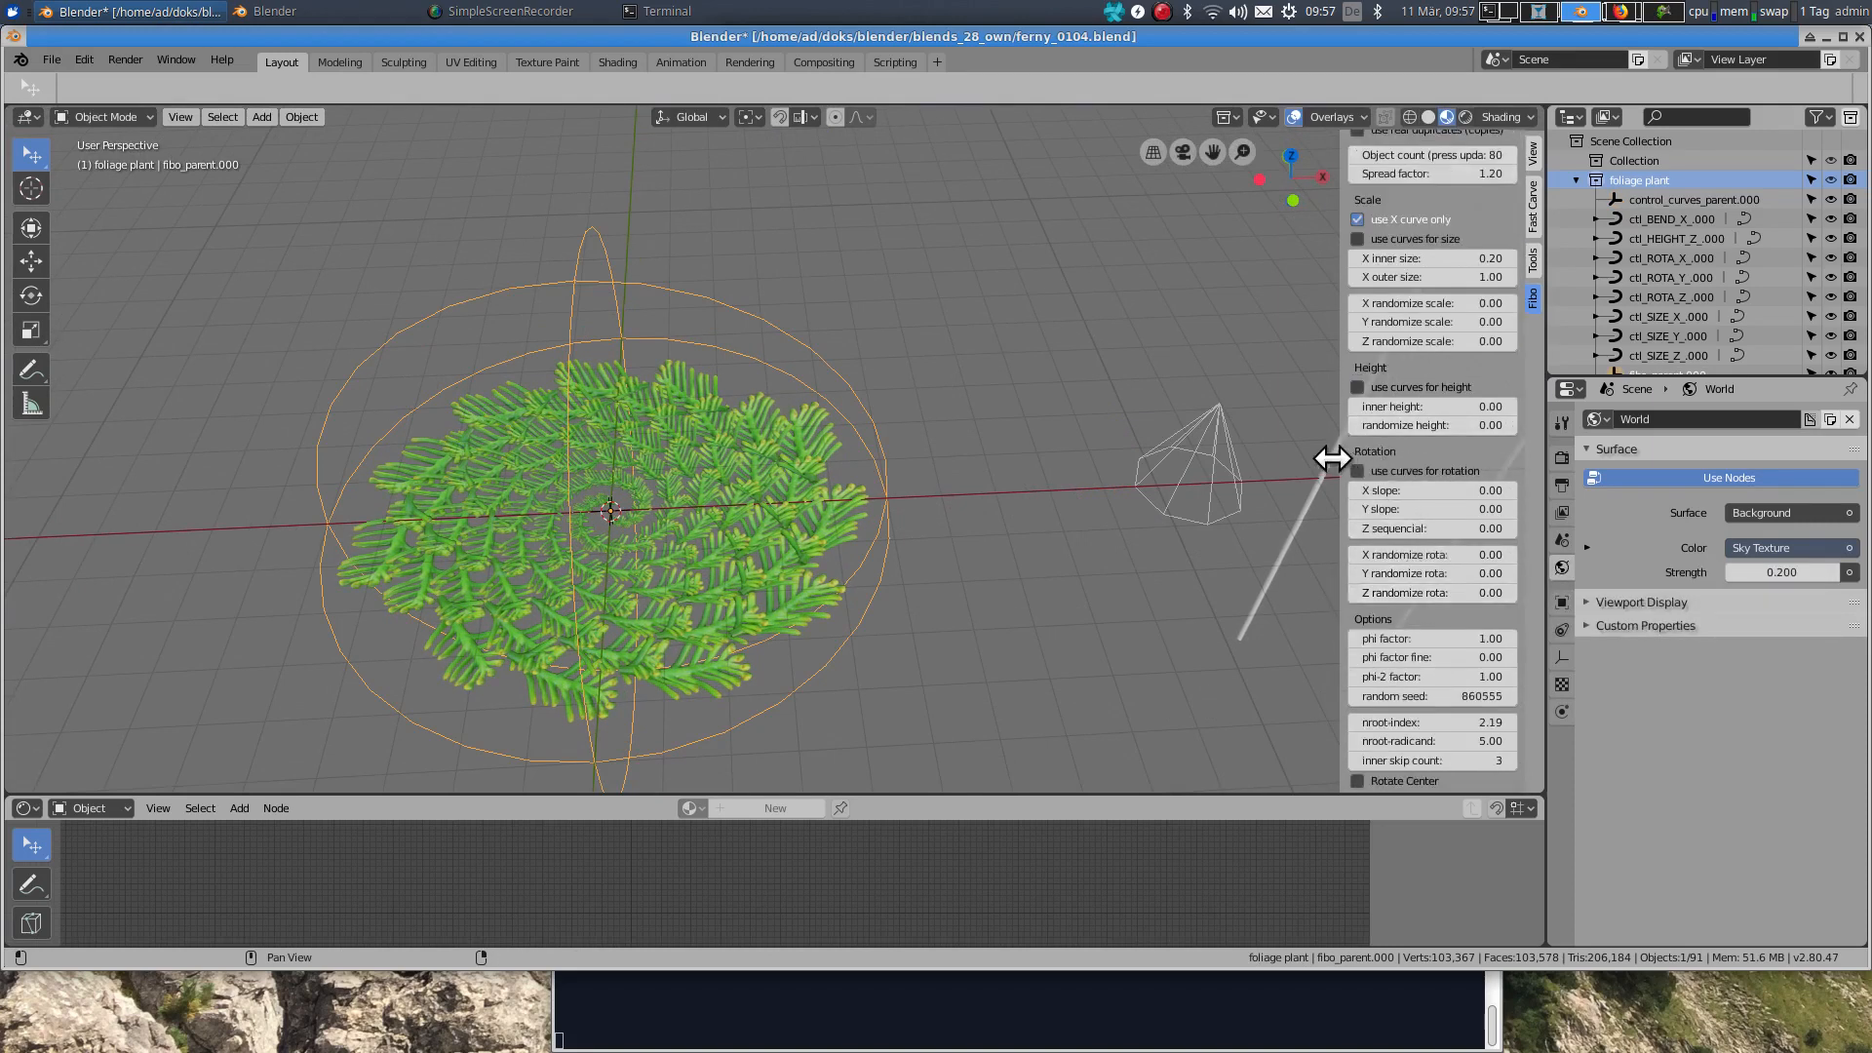
drag(1332, 459, 1303, 460)
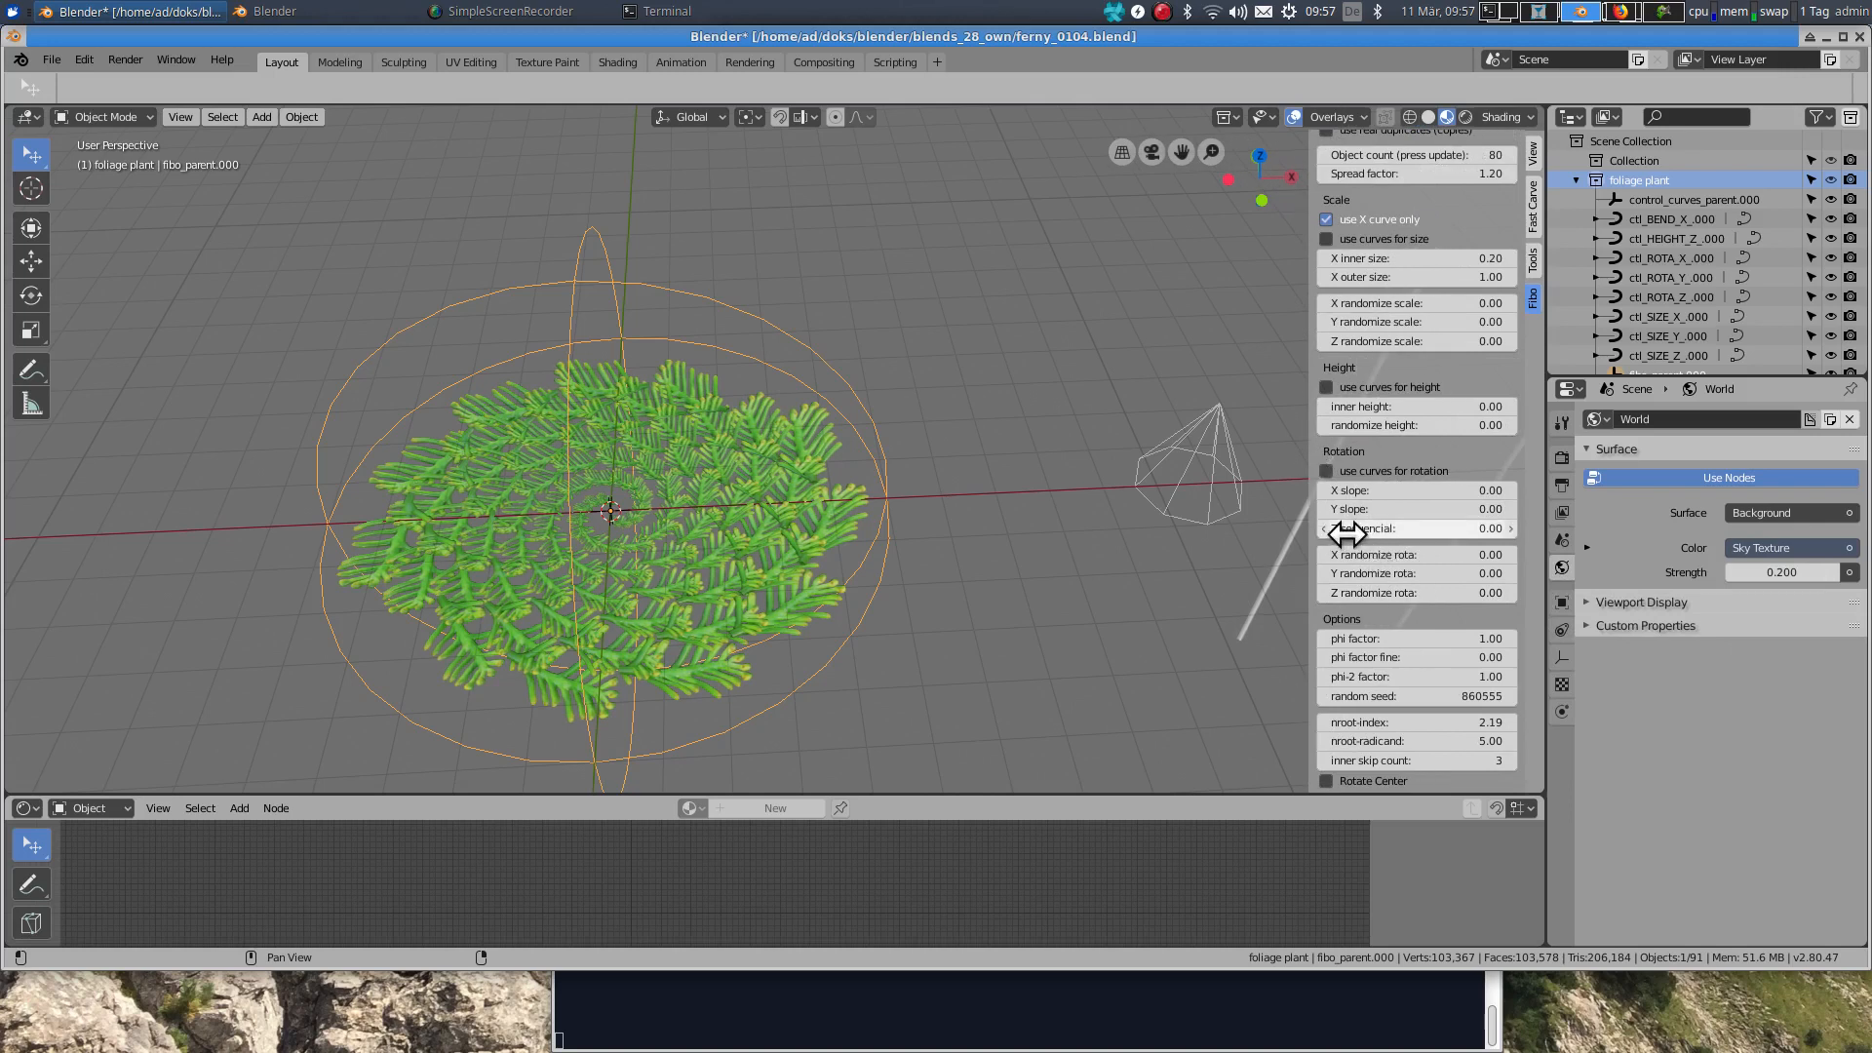
drag(1414, 529, 1686, 529)
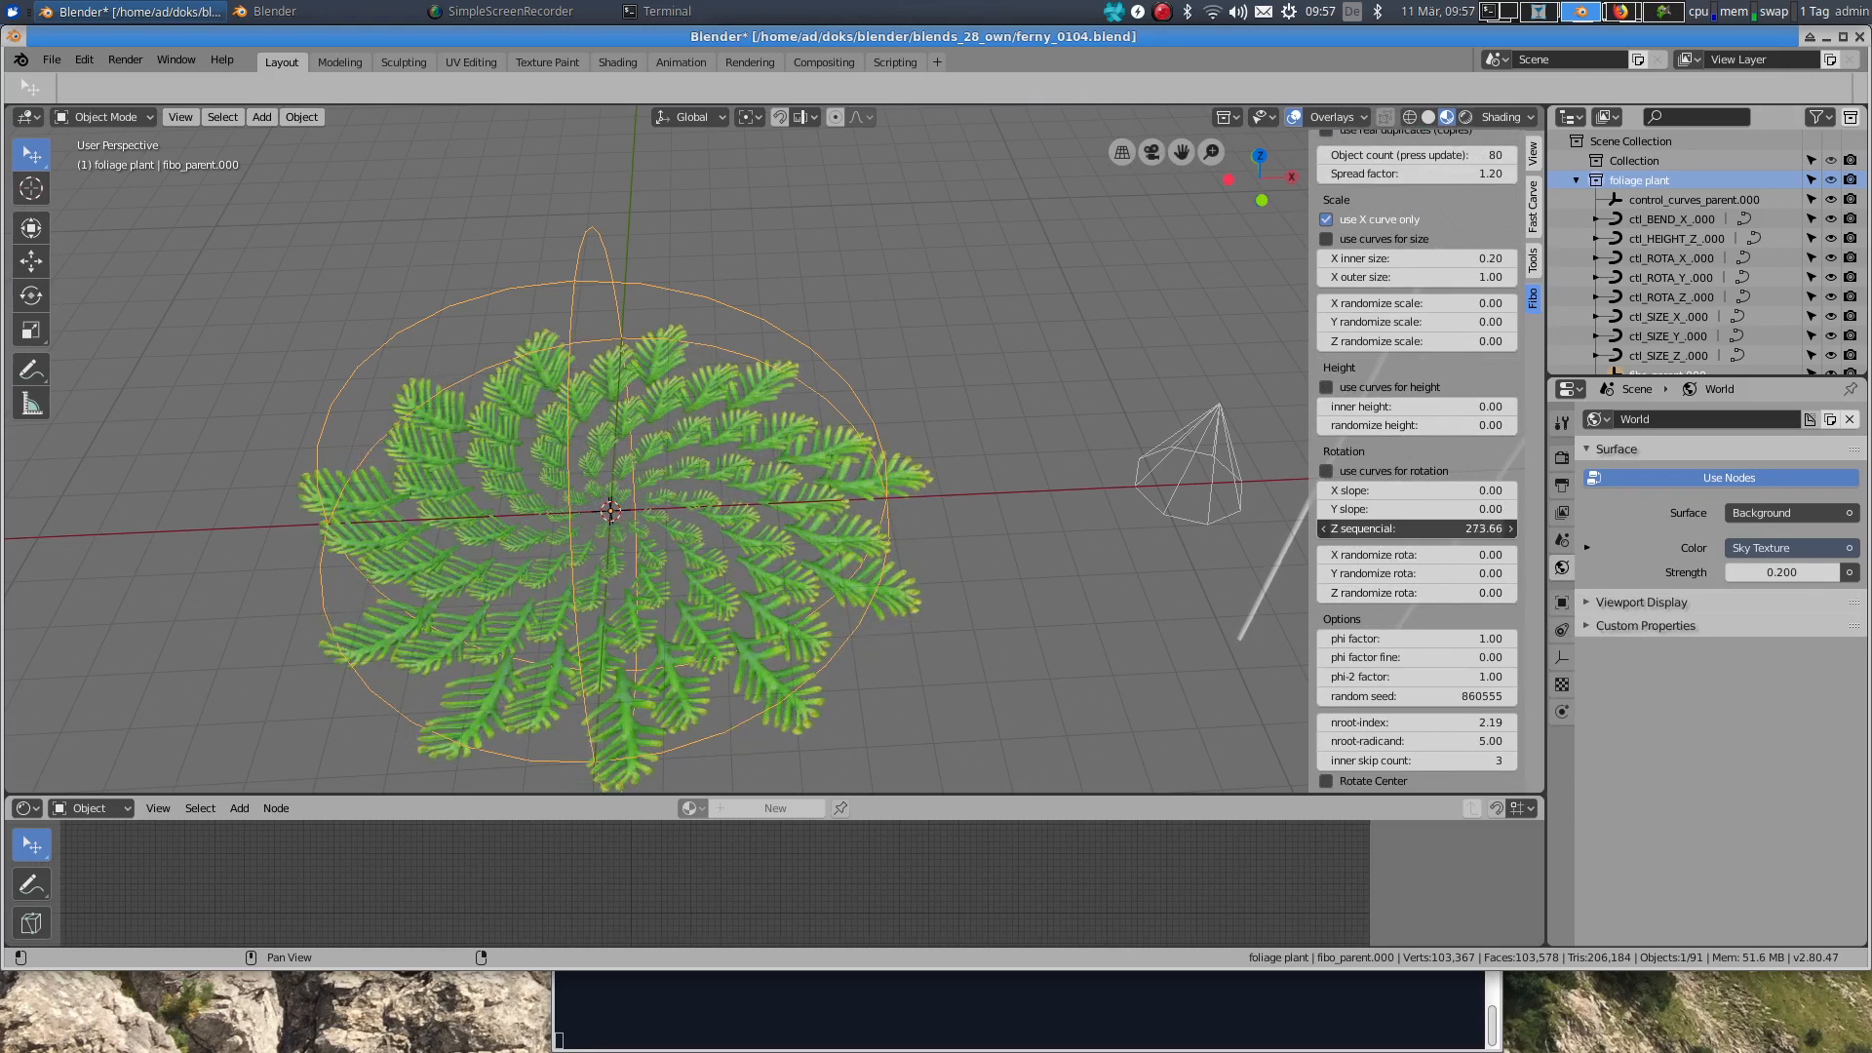
Step: Set the array's X slope rotation to 14.34 and check the tilted leaves from several angles
middle_drag(1190, 534, 887, 526)
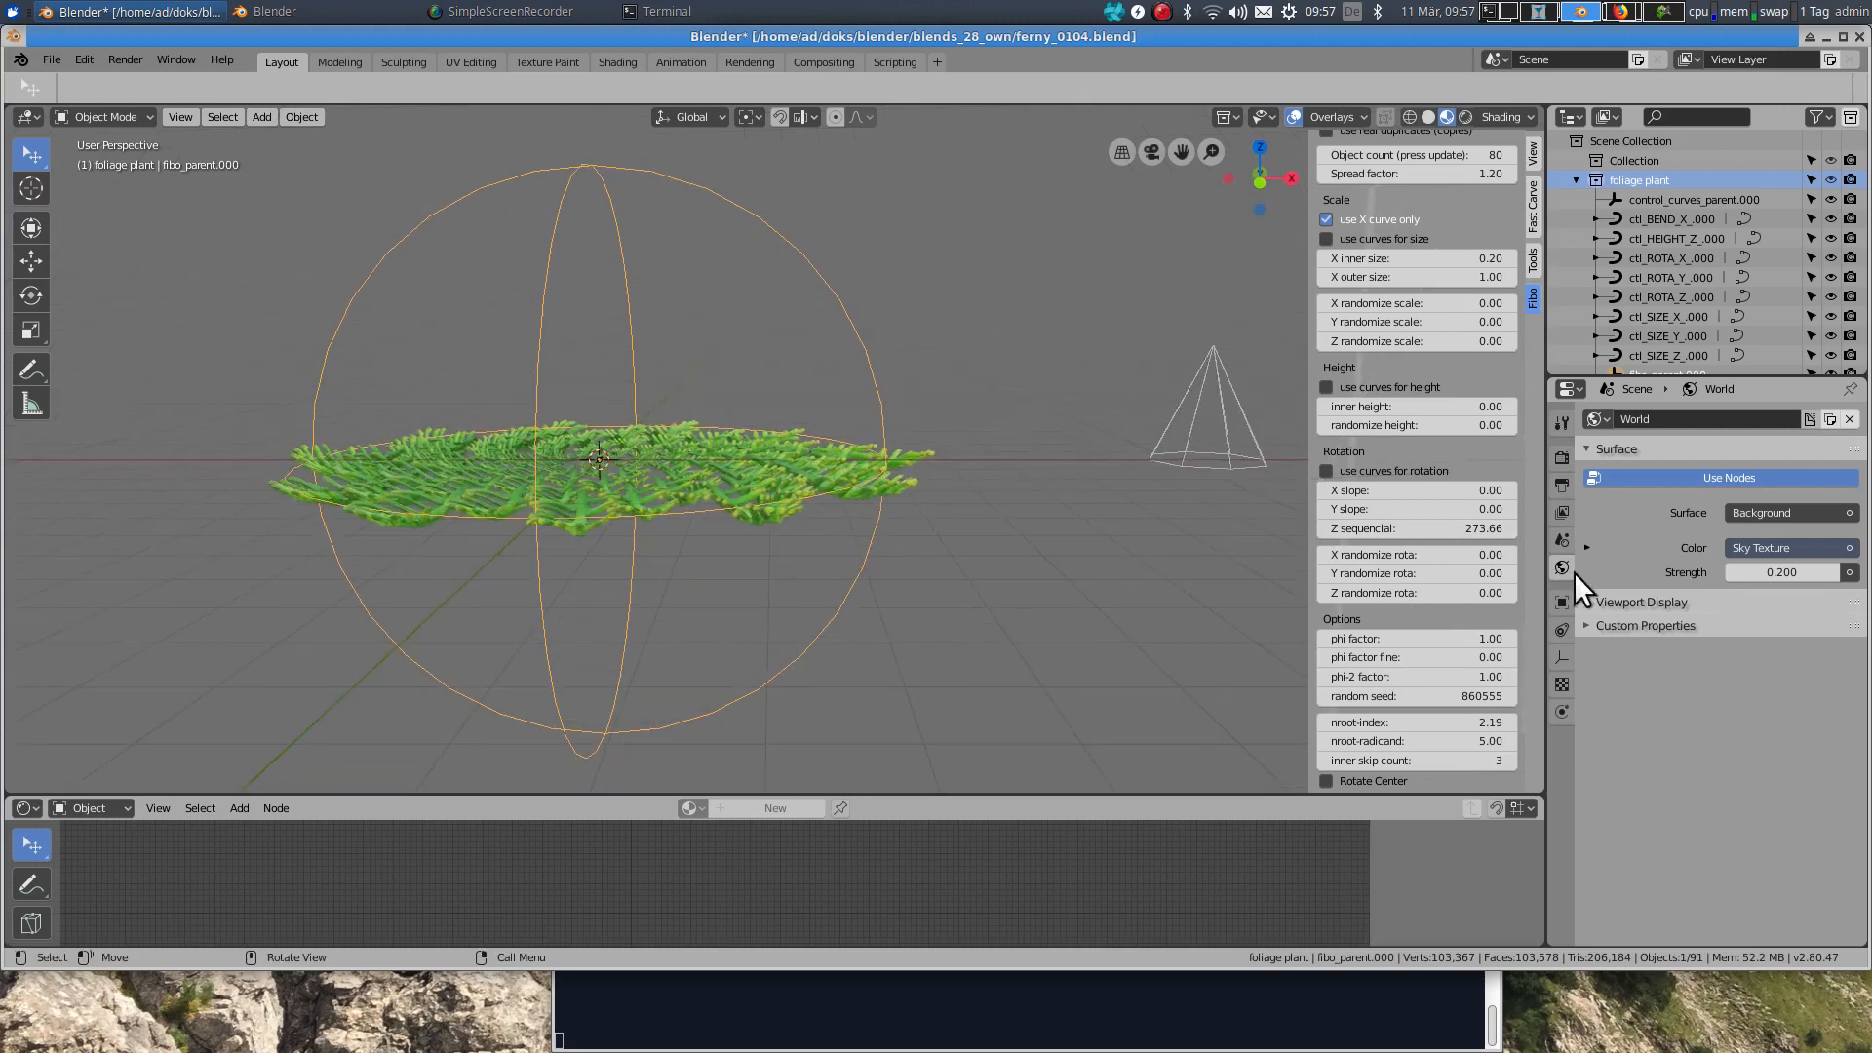
mouse_move(1379, 490)
mouse_down()
mouse_move(1457, 490)
mouse_move(1378, 489)
mouse_up()
middle_drag(543, 466, 774, 570)
scroll(751, 565, down, 4)
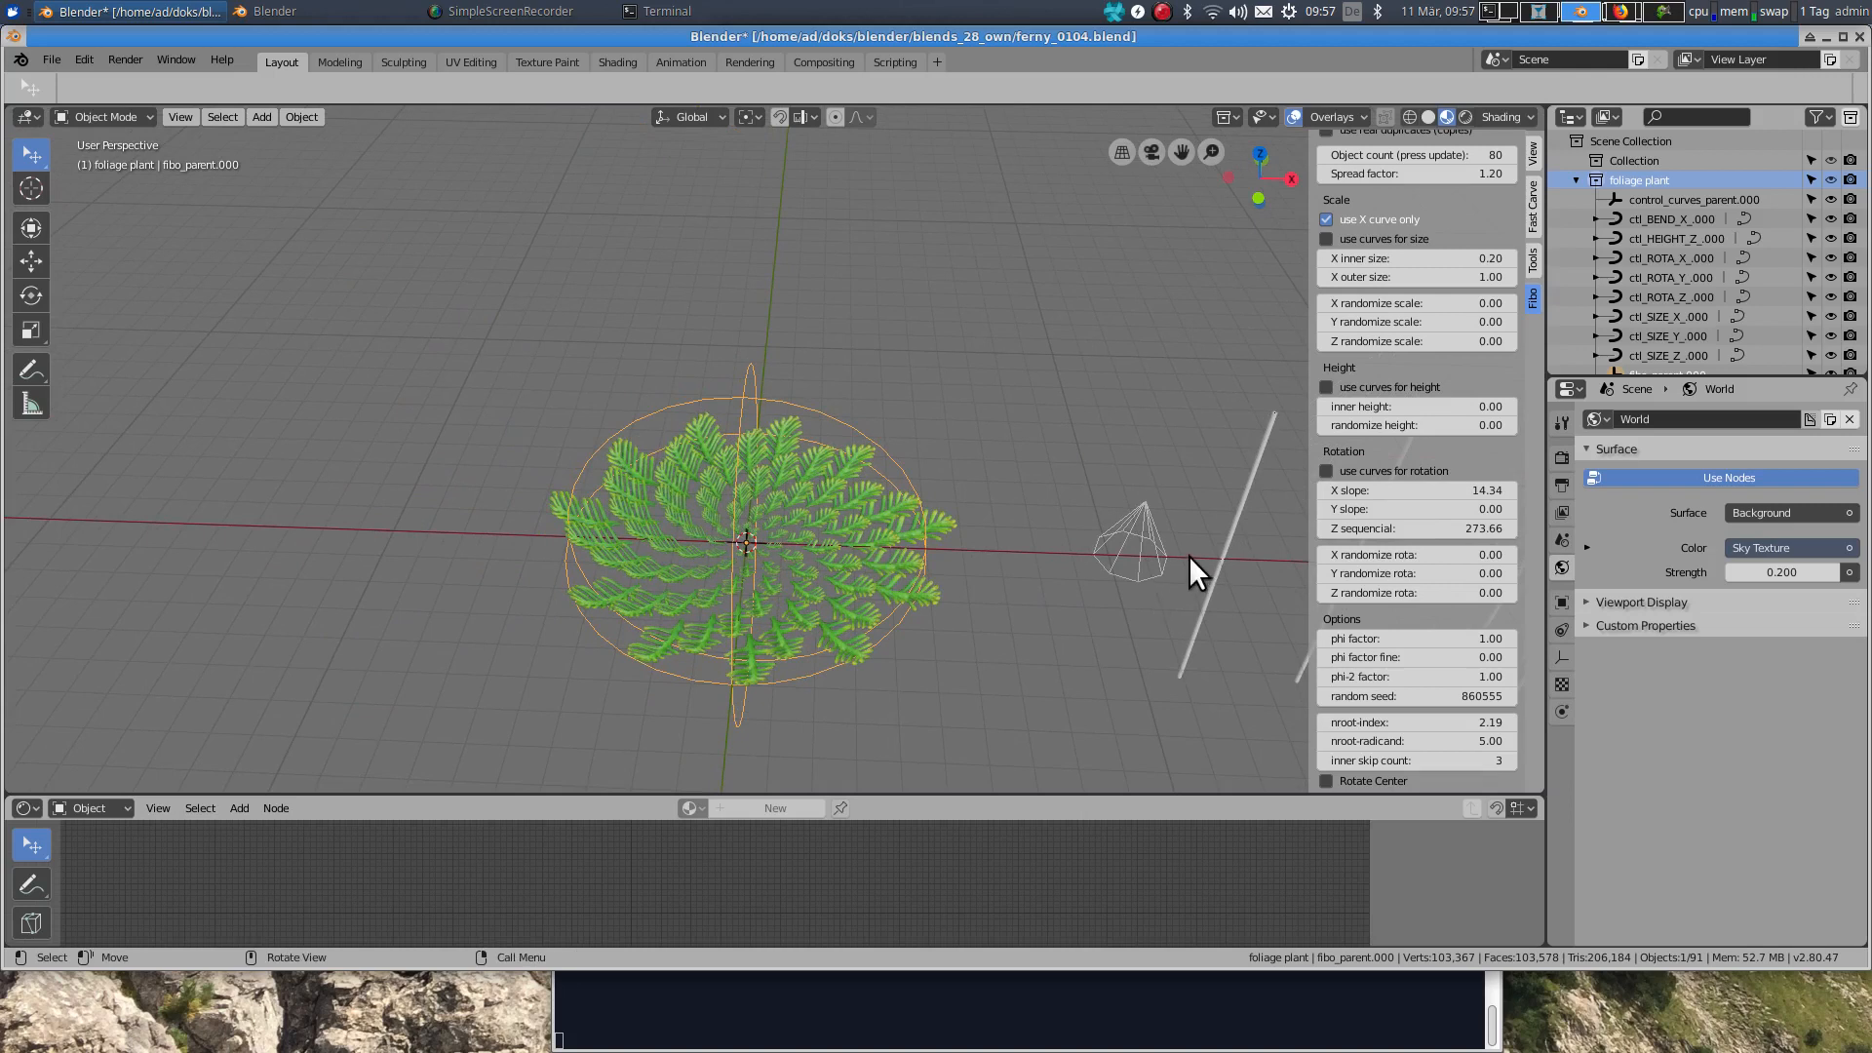
shift+middle_drag(1132, 582, 973, 519)
middle_drag(591, 457, 612, 394)
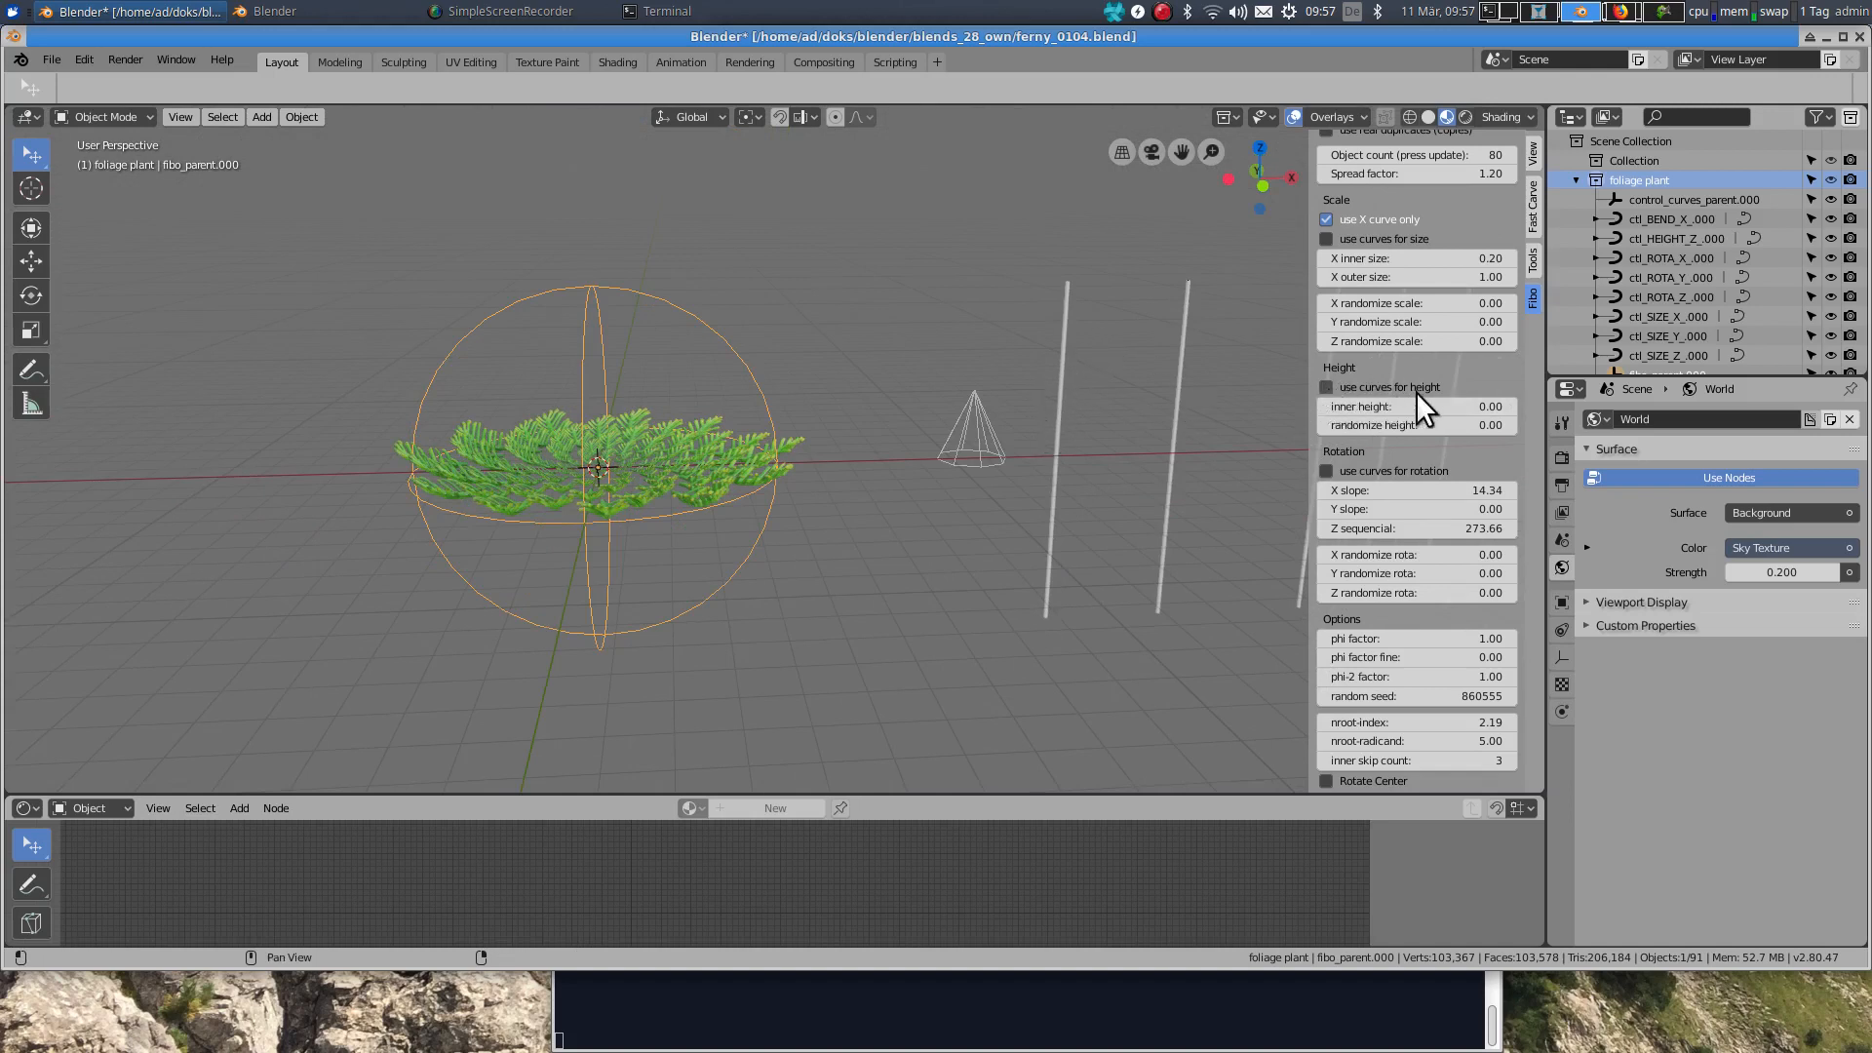
Step: Enable the use of curves for the array's height and open the Z height control curve in Edit Mode
click(1326, 384)
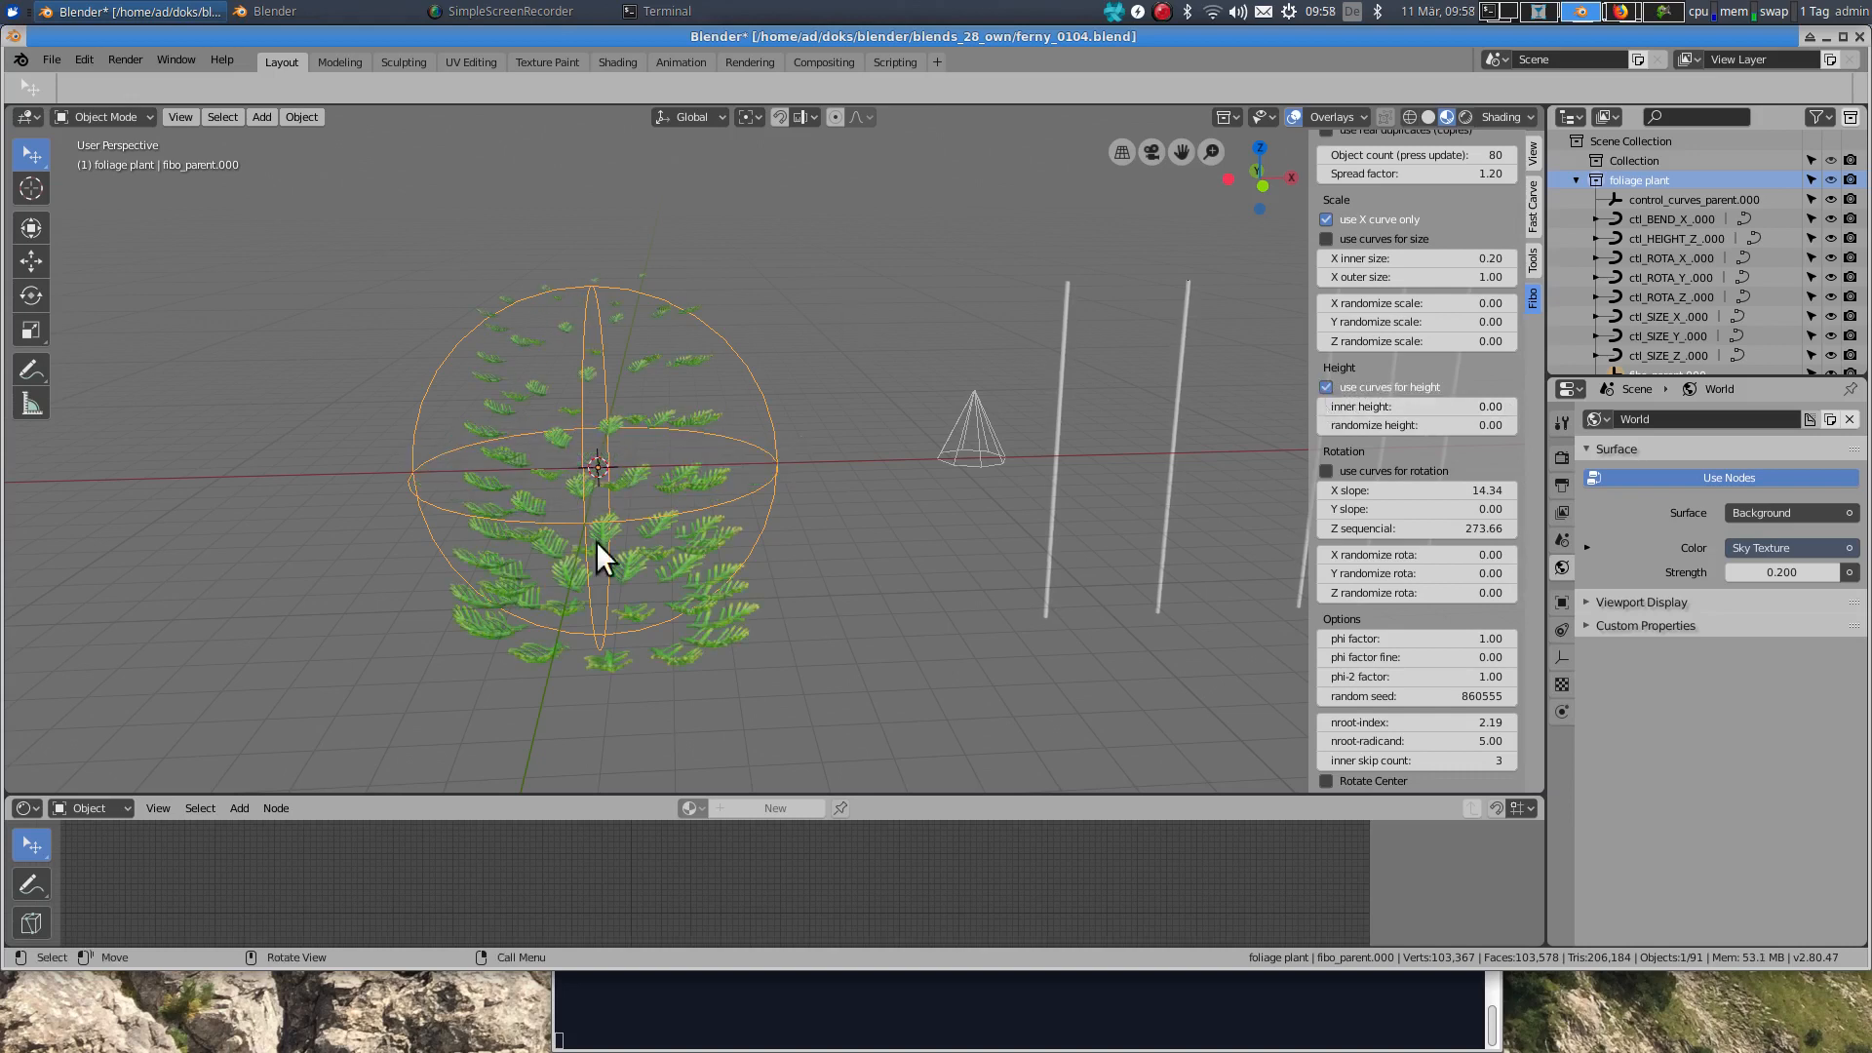
click(1060, 430)
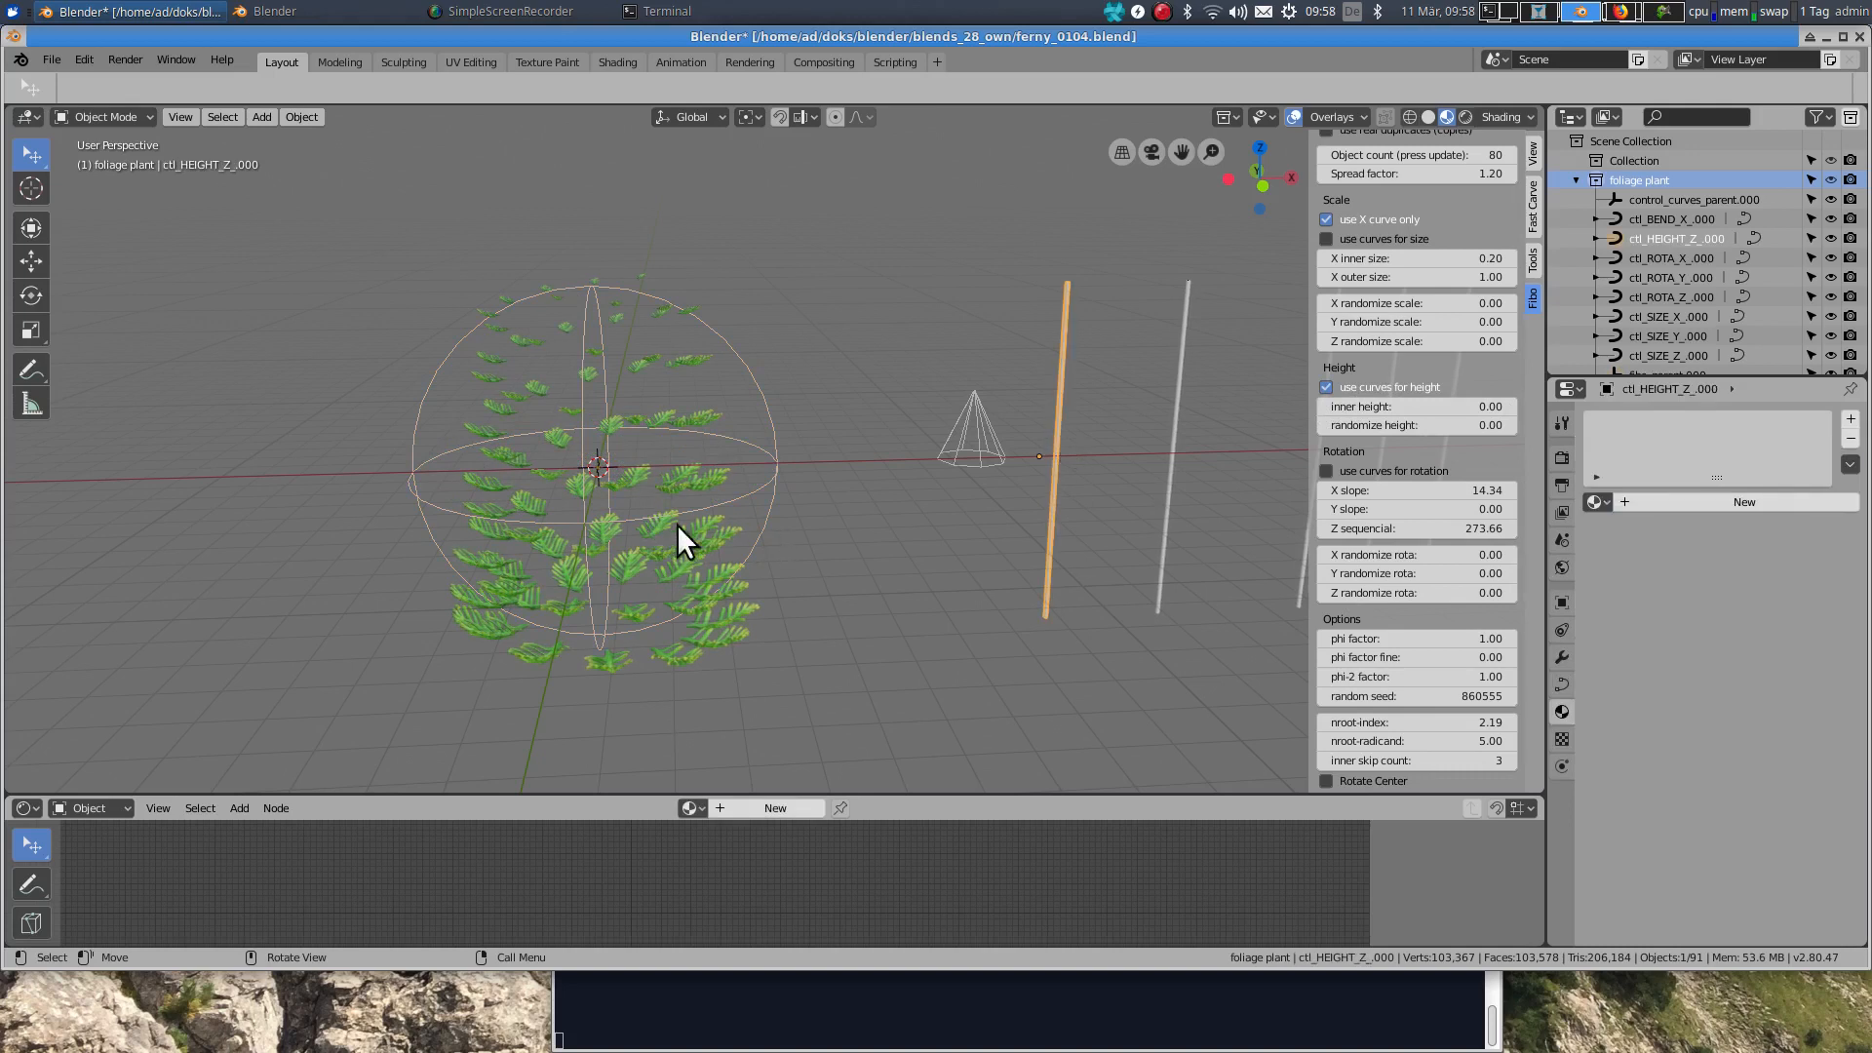
key(Tab)
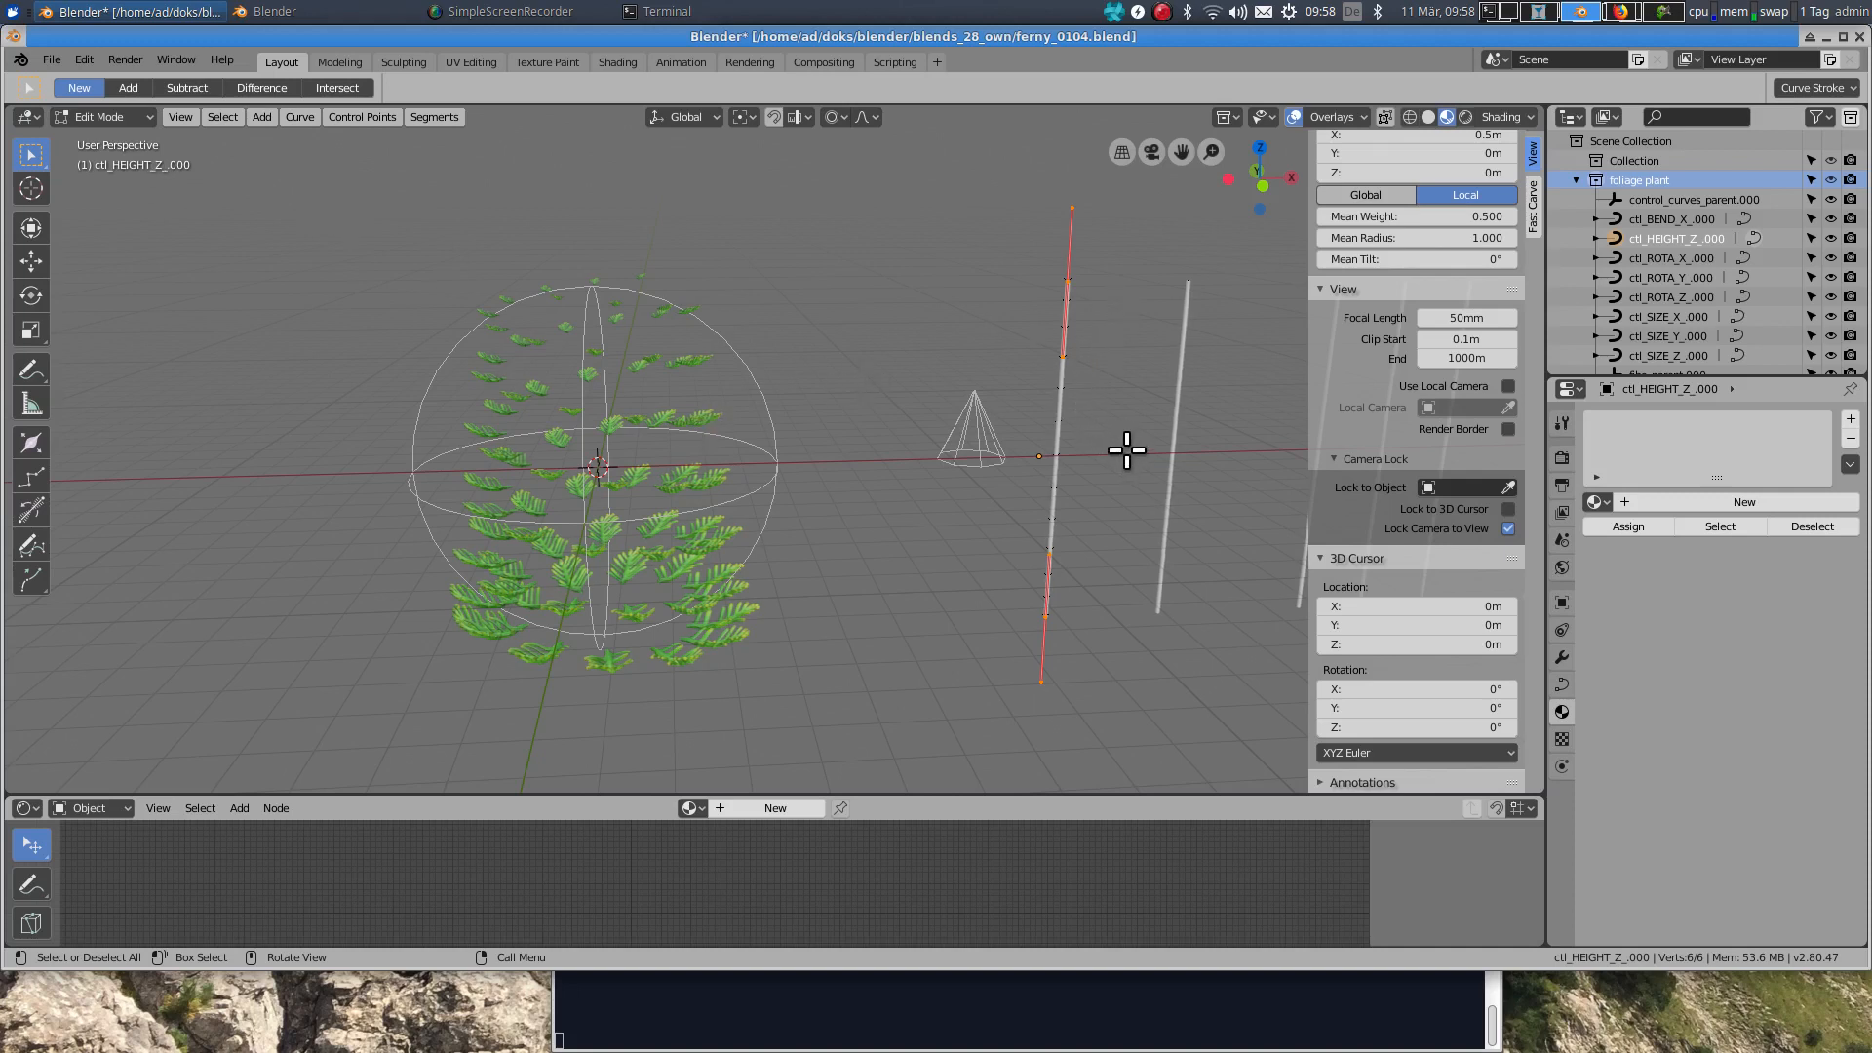
key(g)
key(x)
key(Escape)
key(alt+a)
Step: Disable proportional editing, move all points of the height curve along X to a median of about -0.087 m, and leave Edit Mode
click(837, 117)
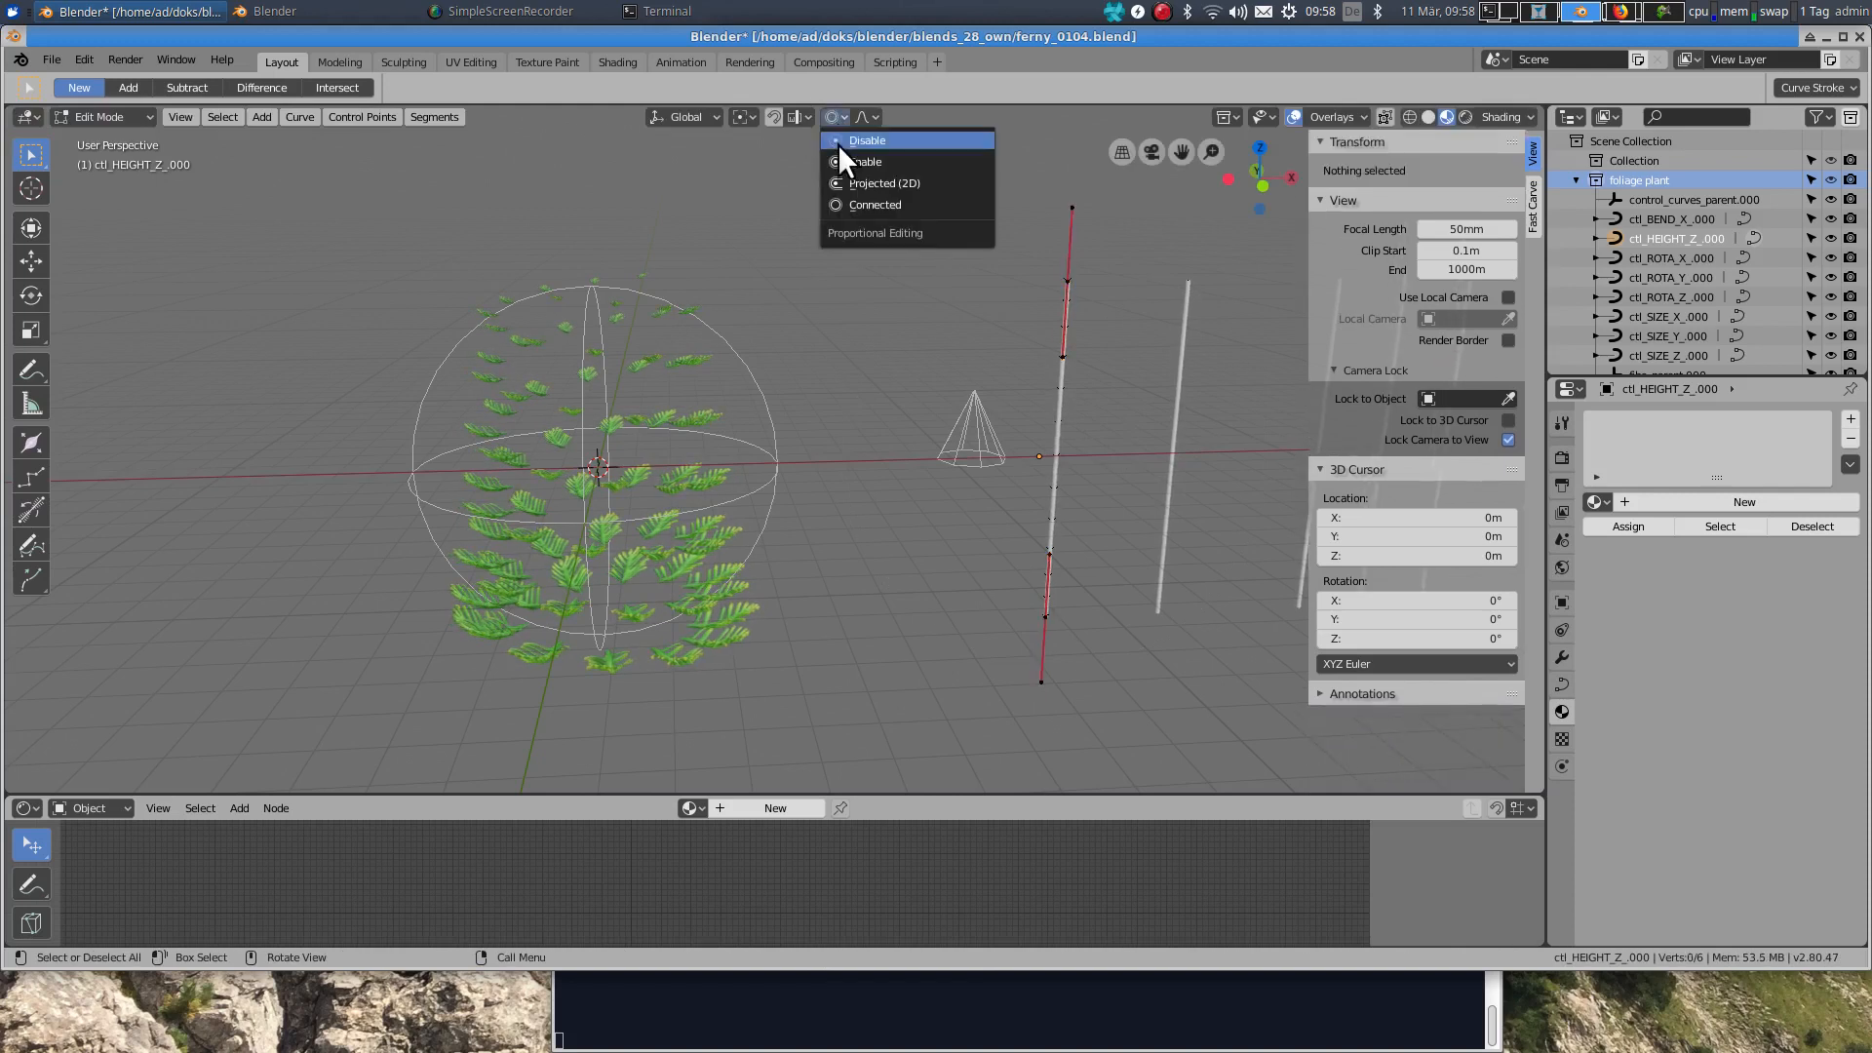
click(838, 142)
key(x)
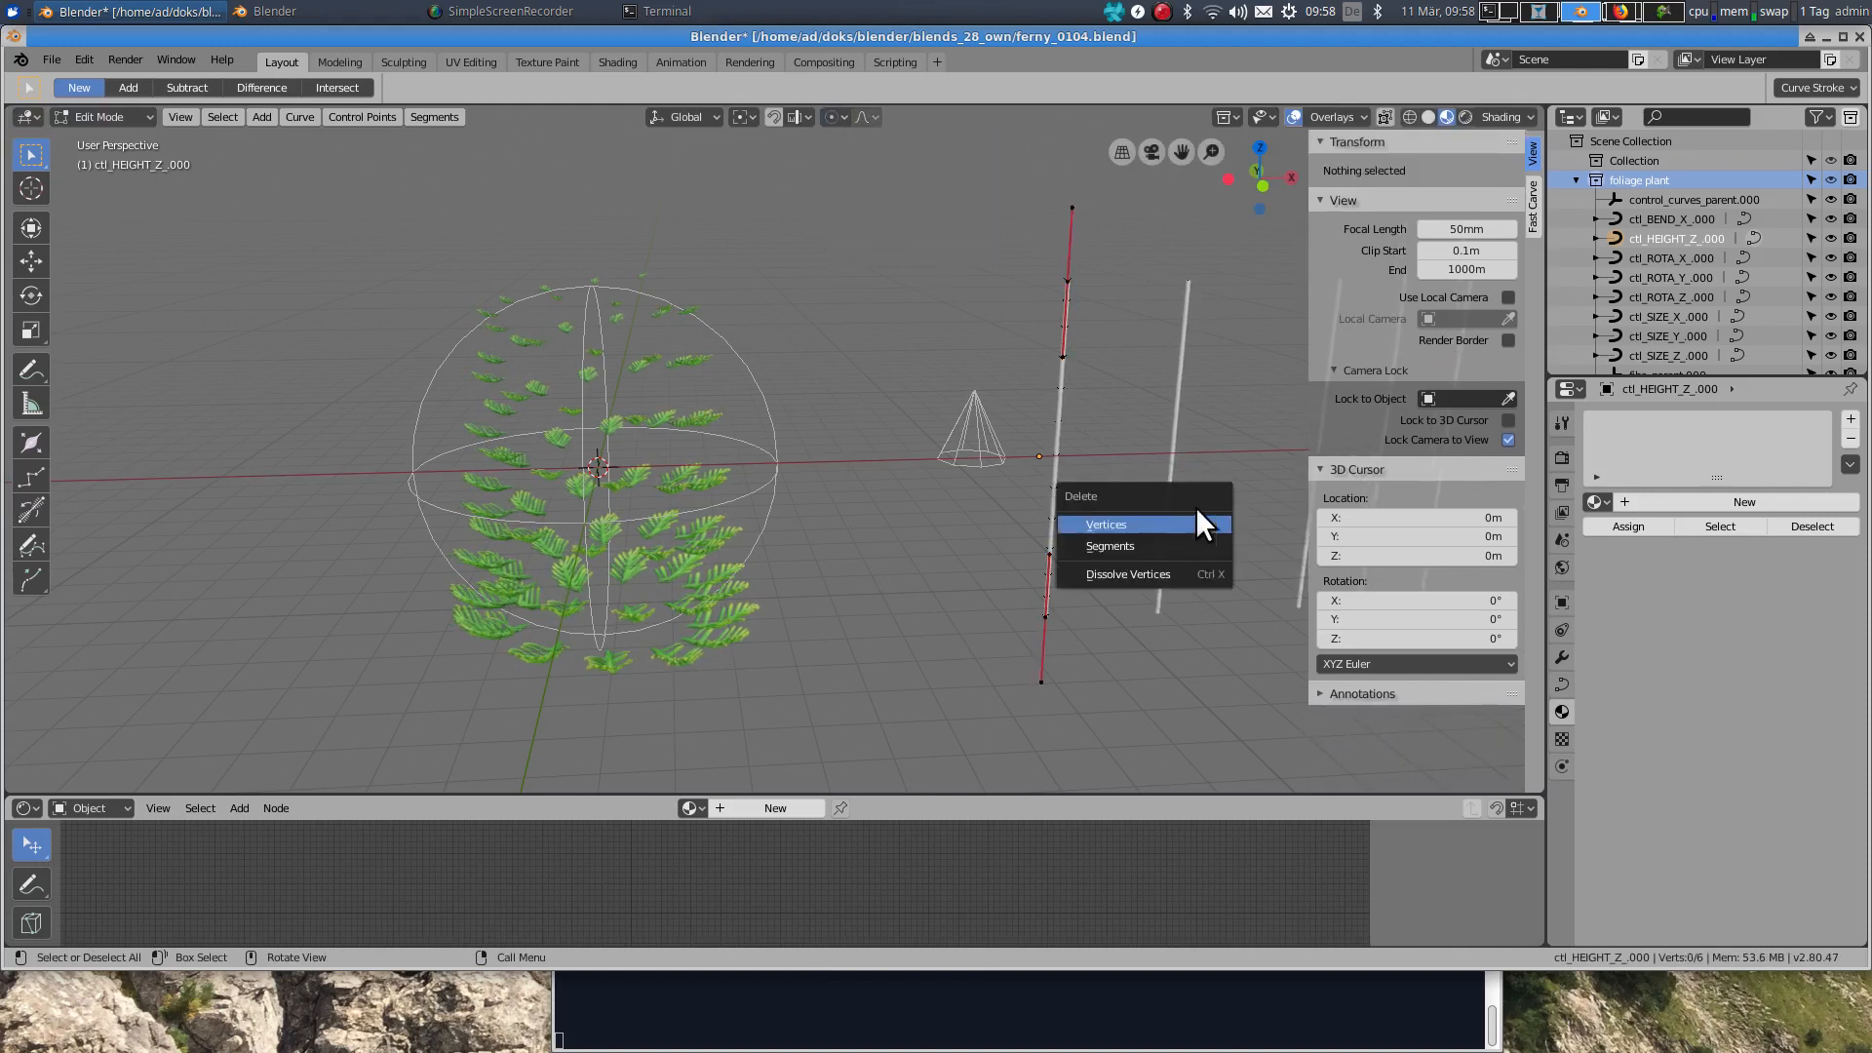
key(a)
key(g)
key(x)
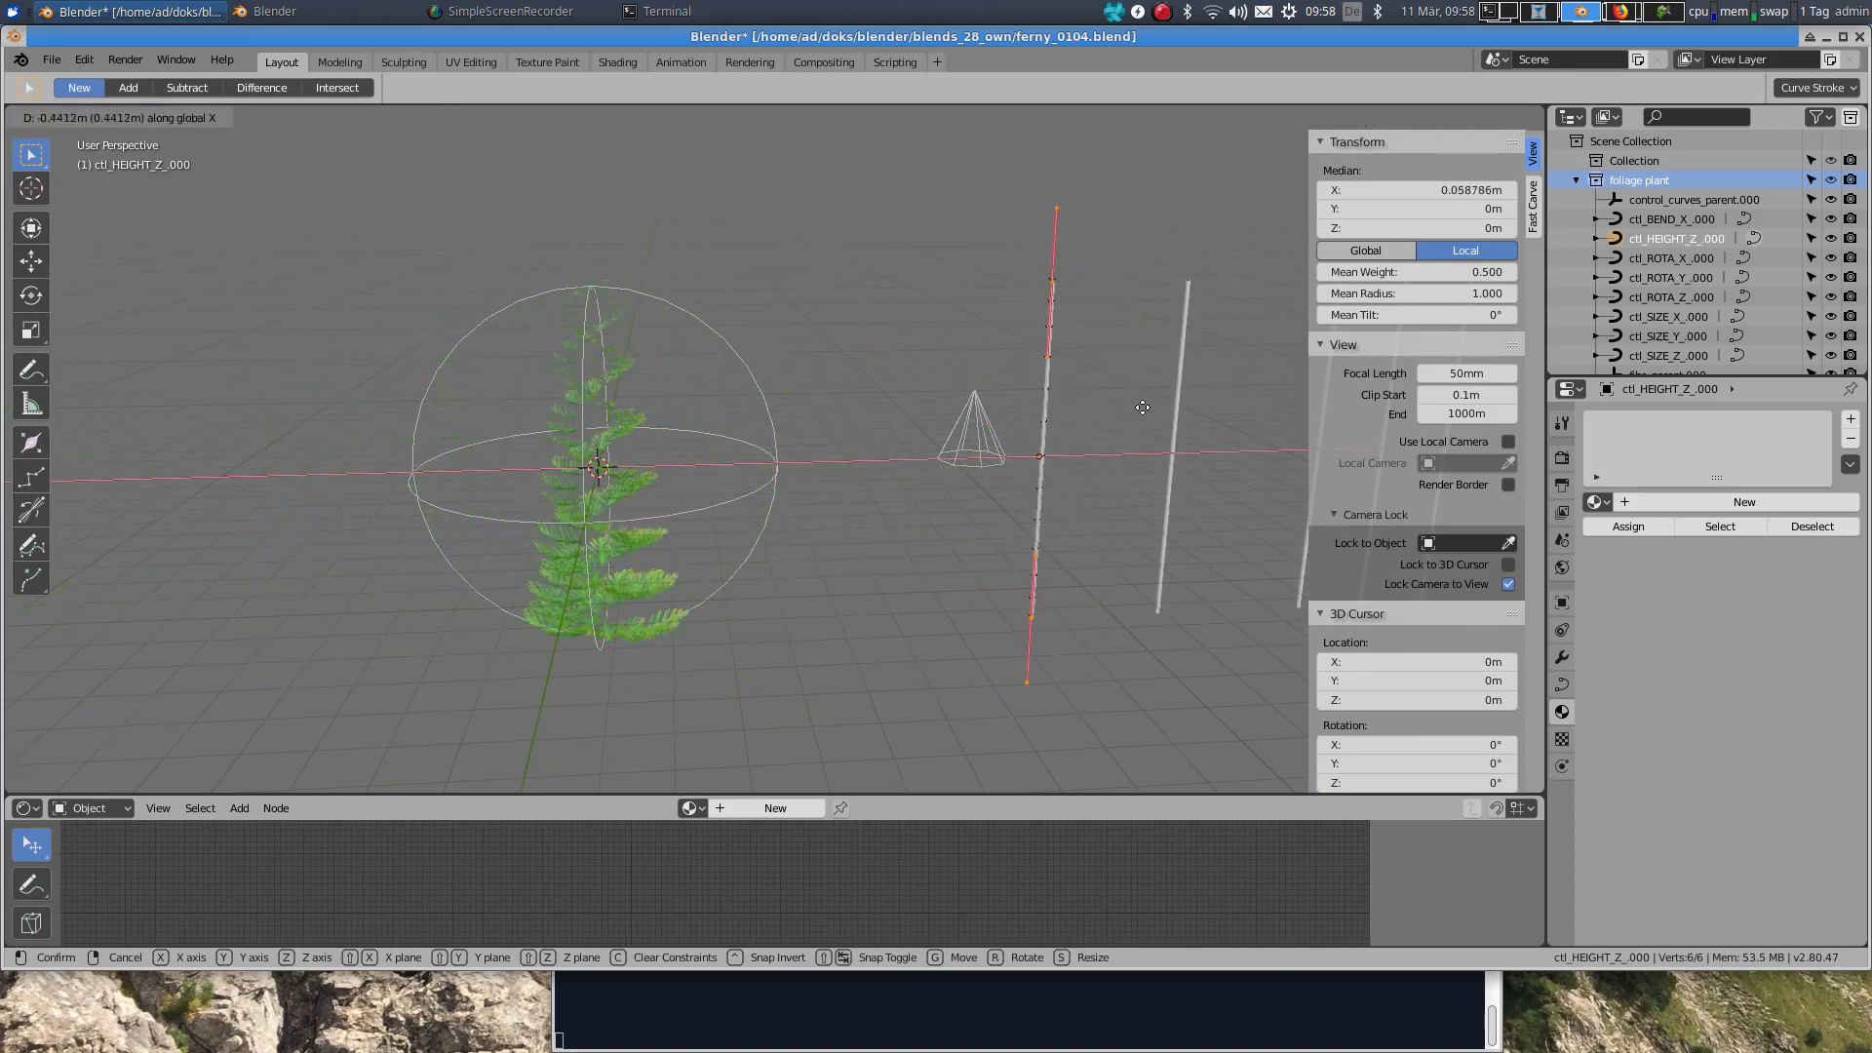
click(1142, 406)
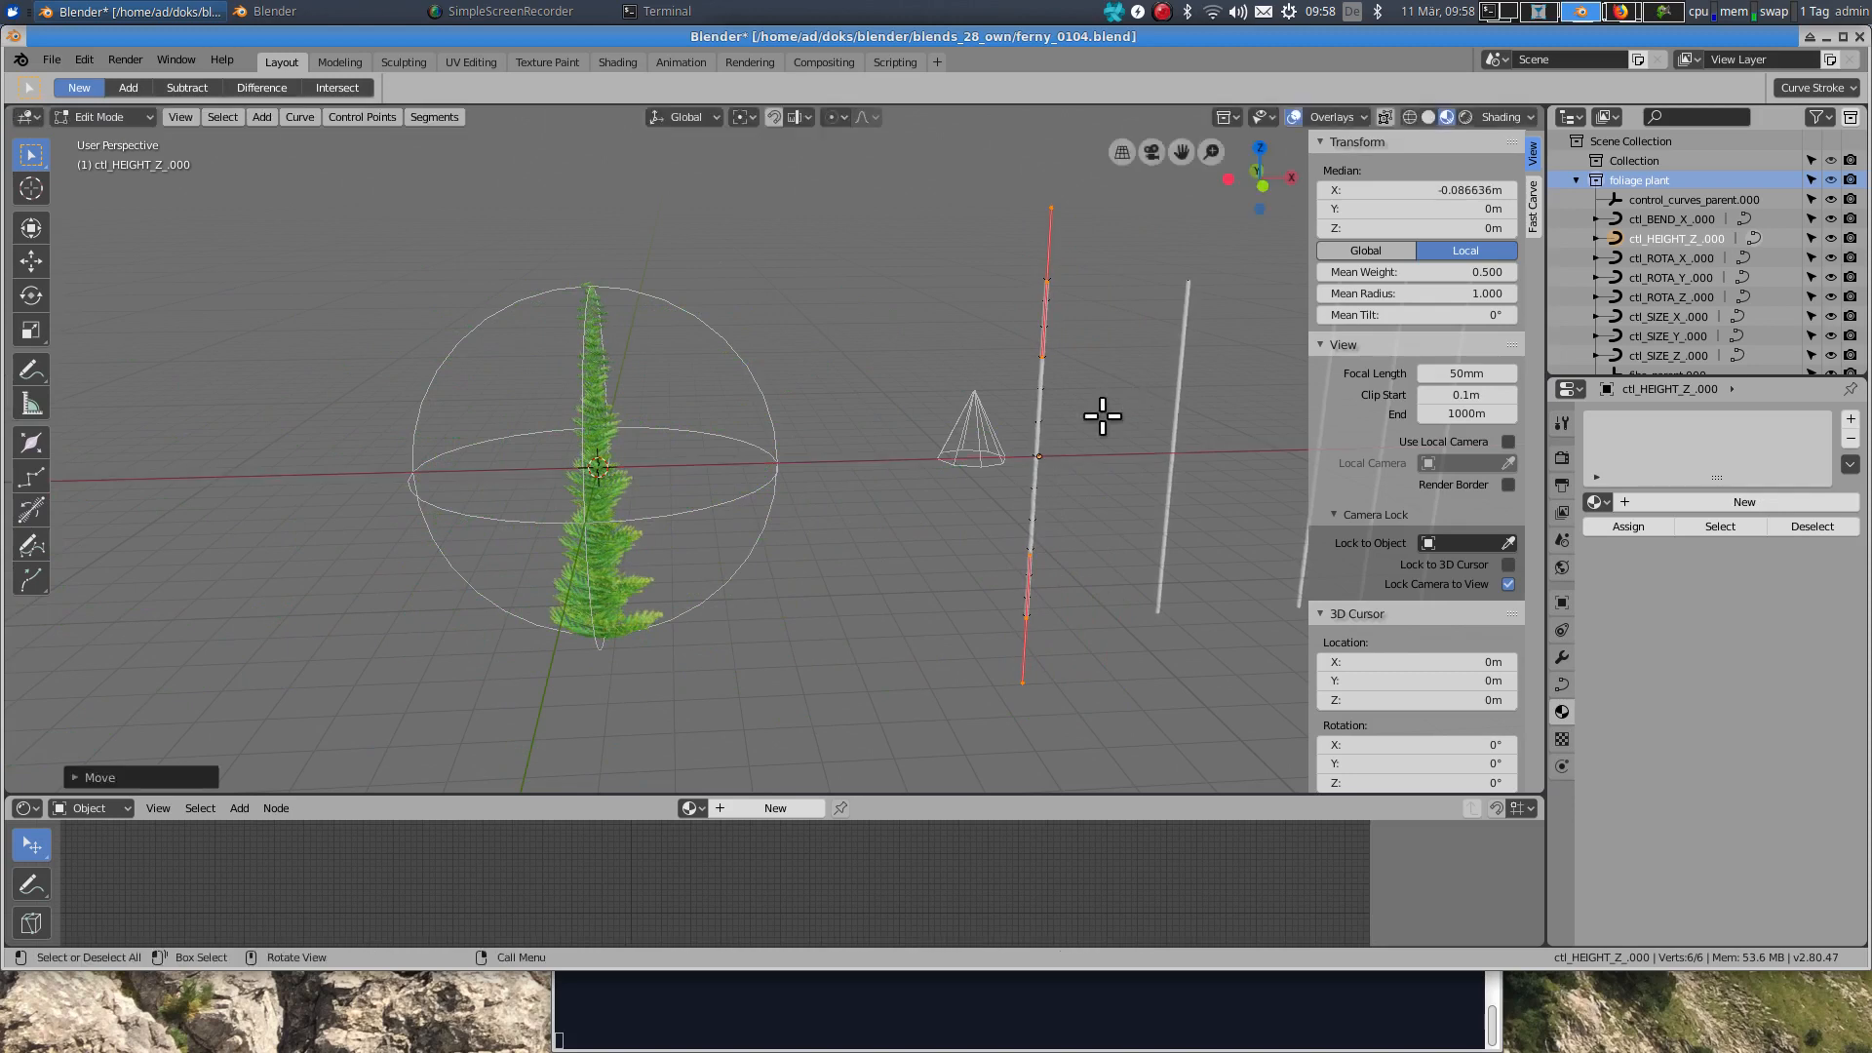
middle_drag(572, 384, 1015, 494)
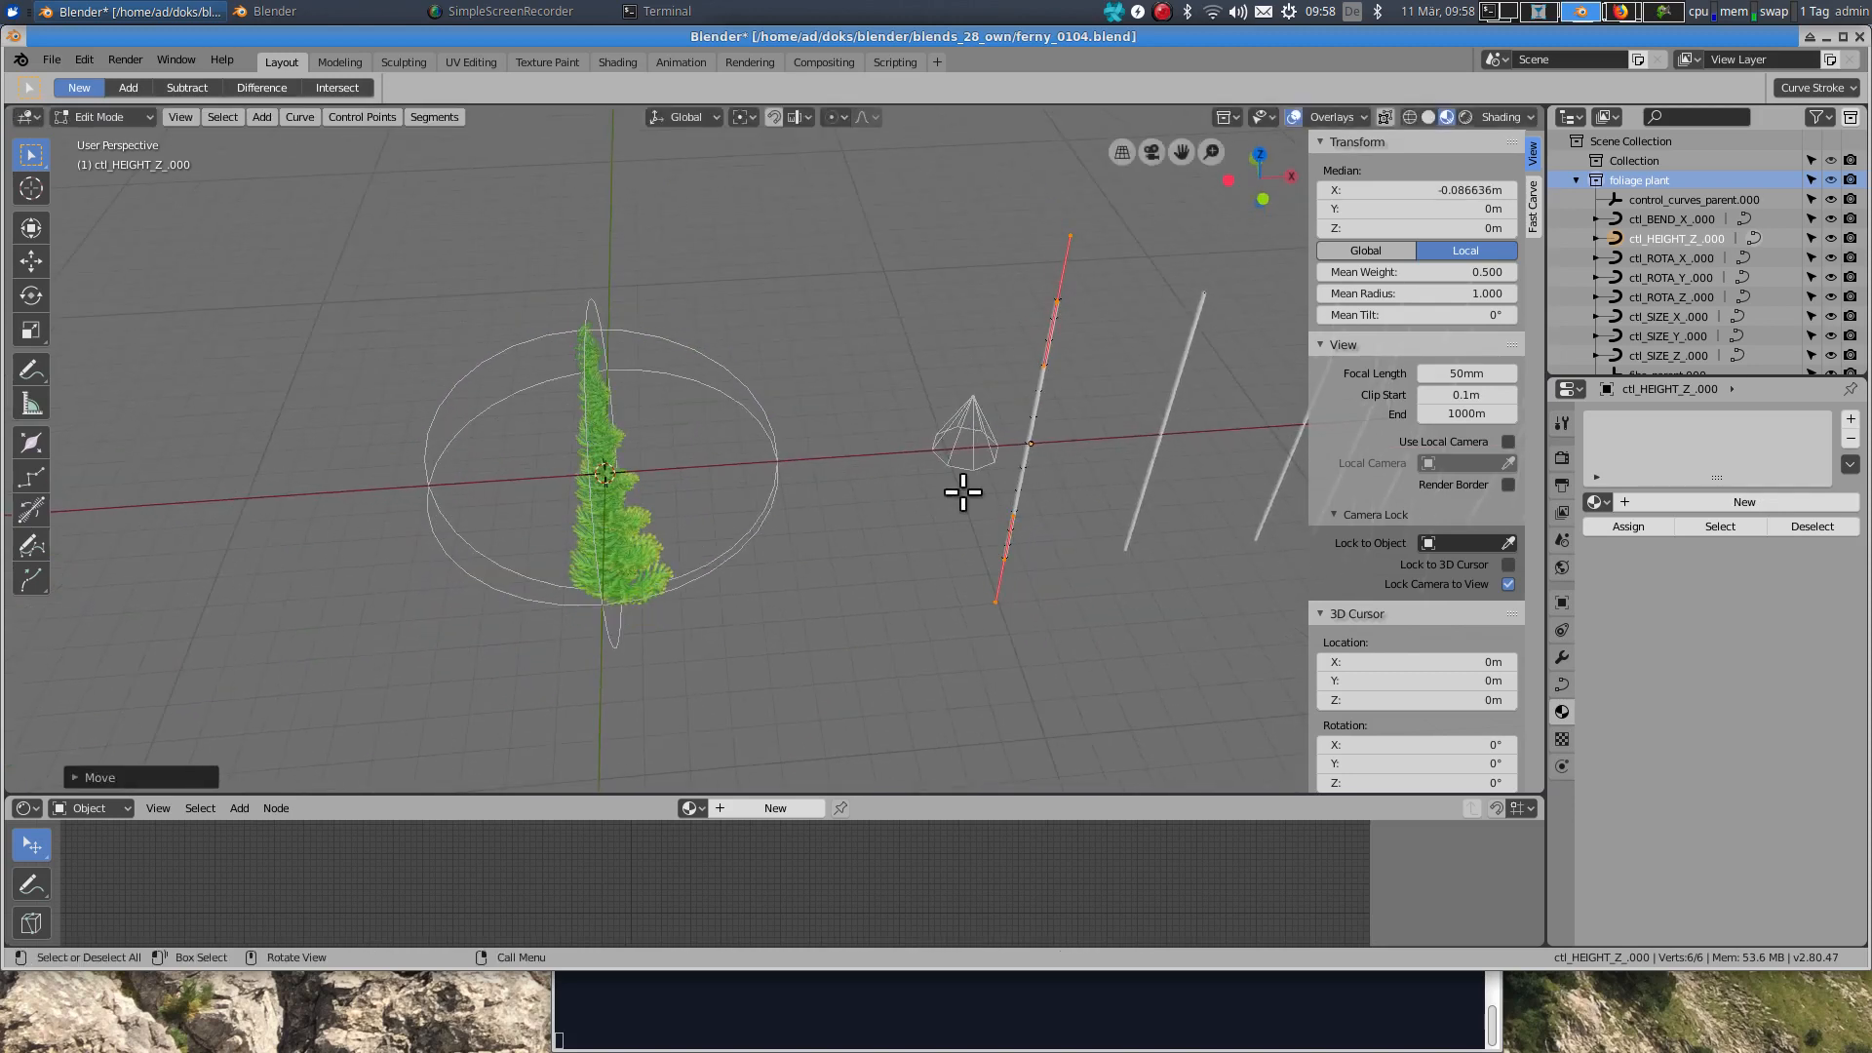
key(Tab)
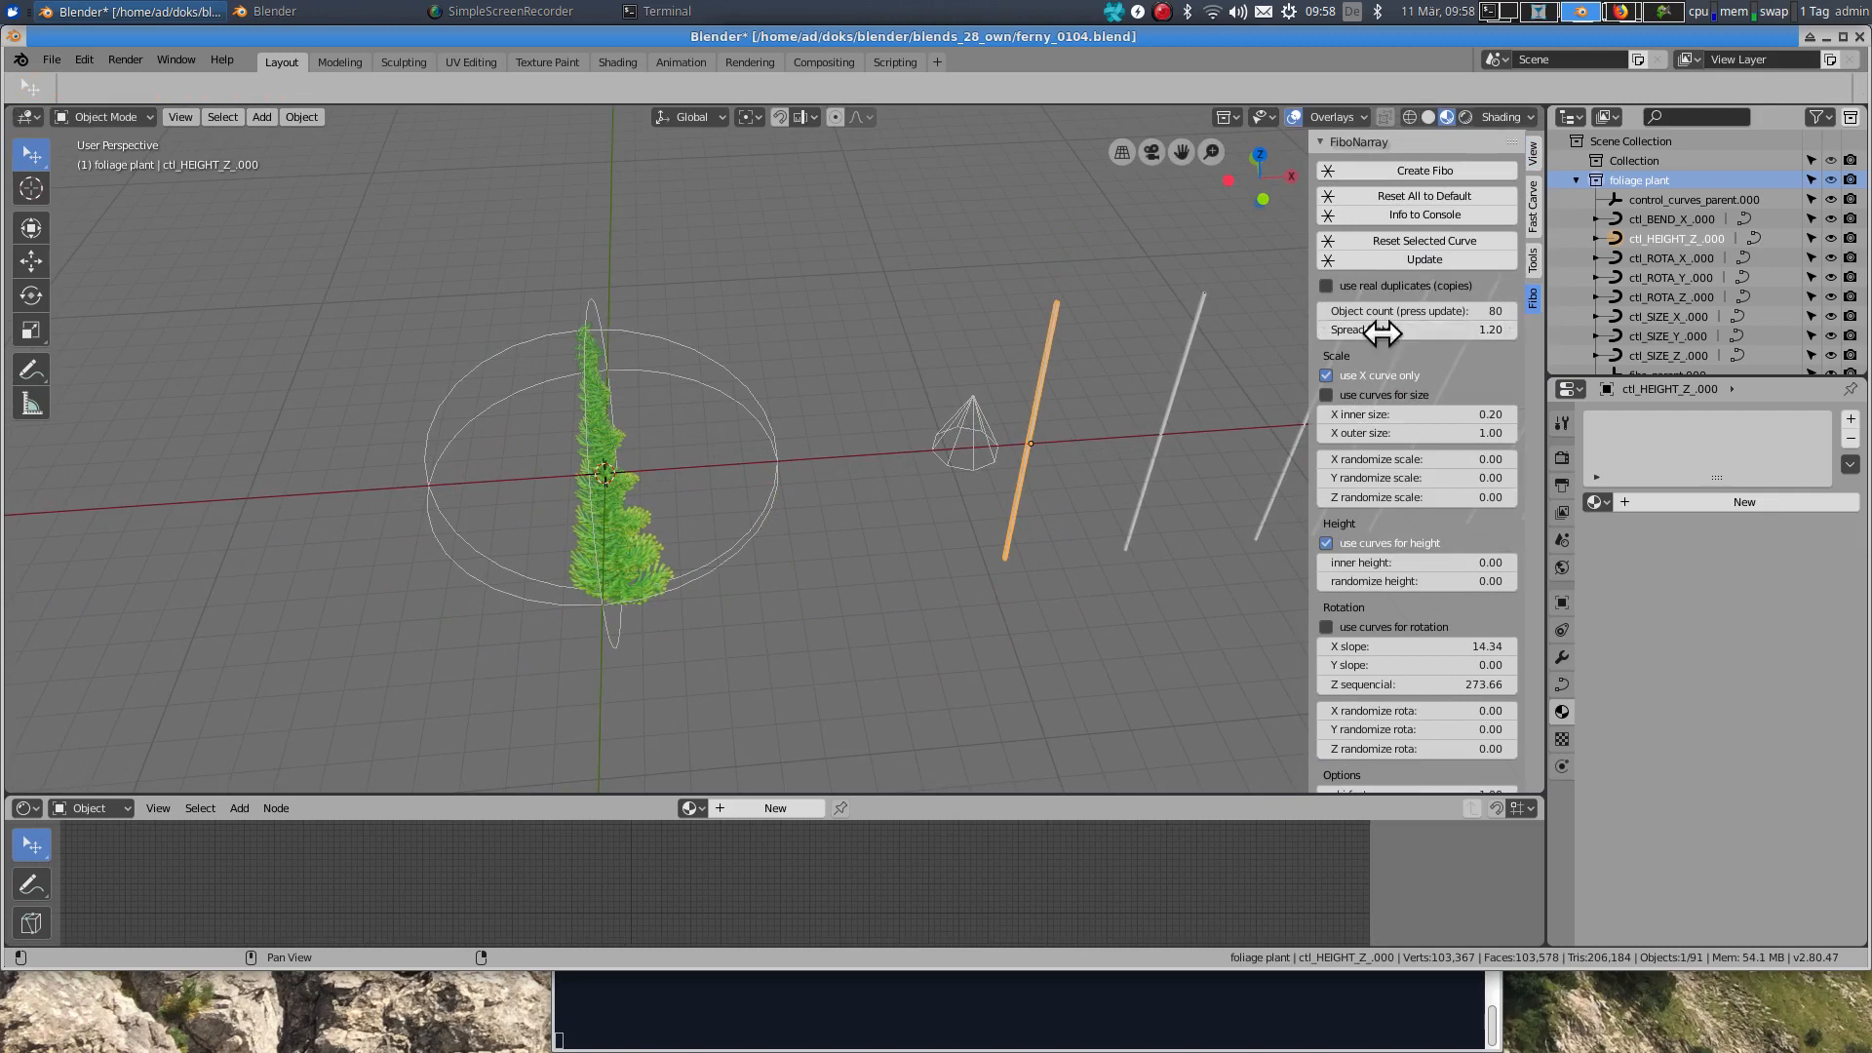
Step: Set the array's spread factor to 0.50 after trying a value of 1
click(1445, 335)
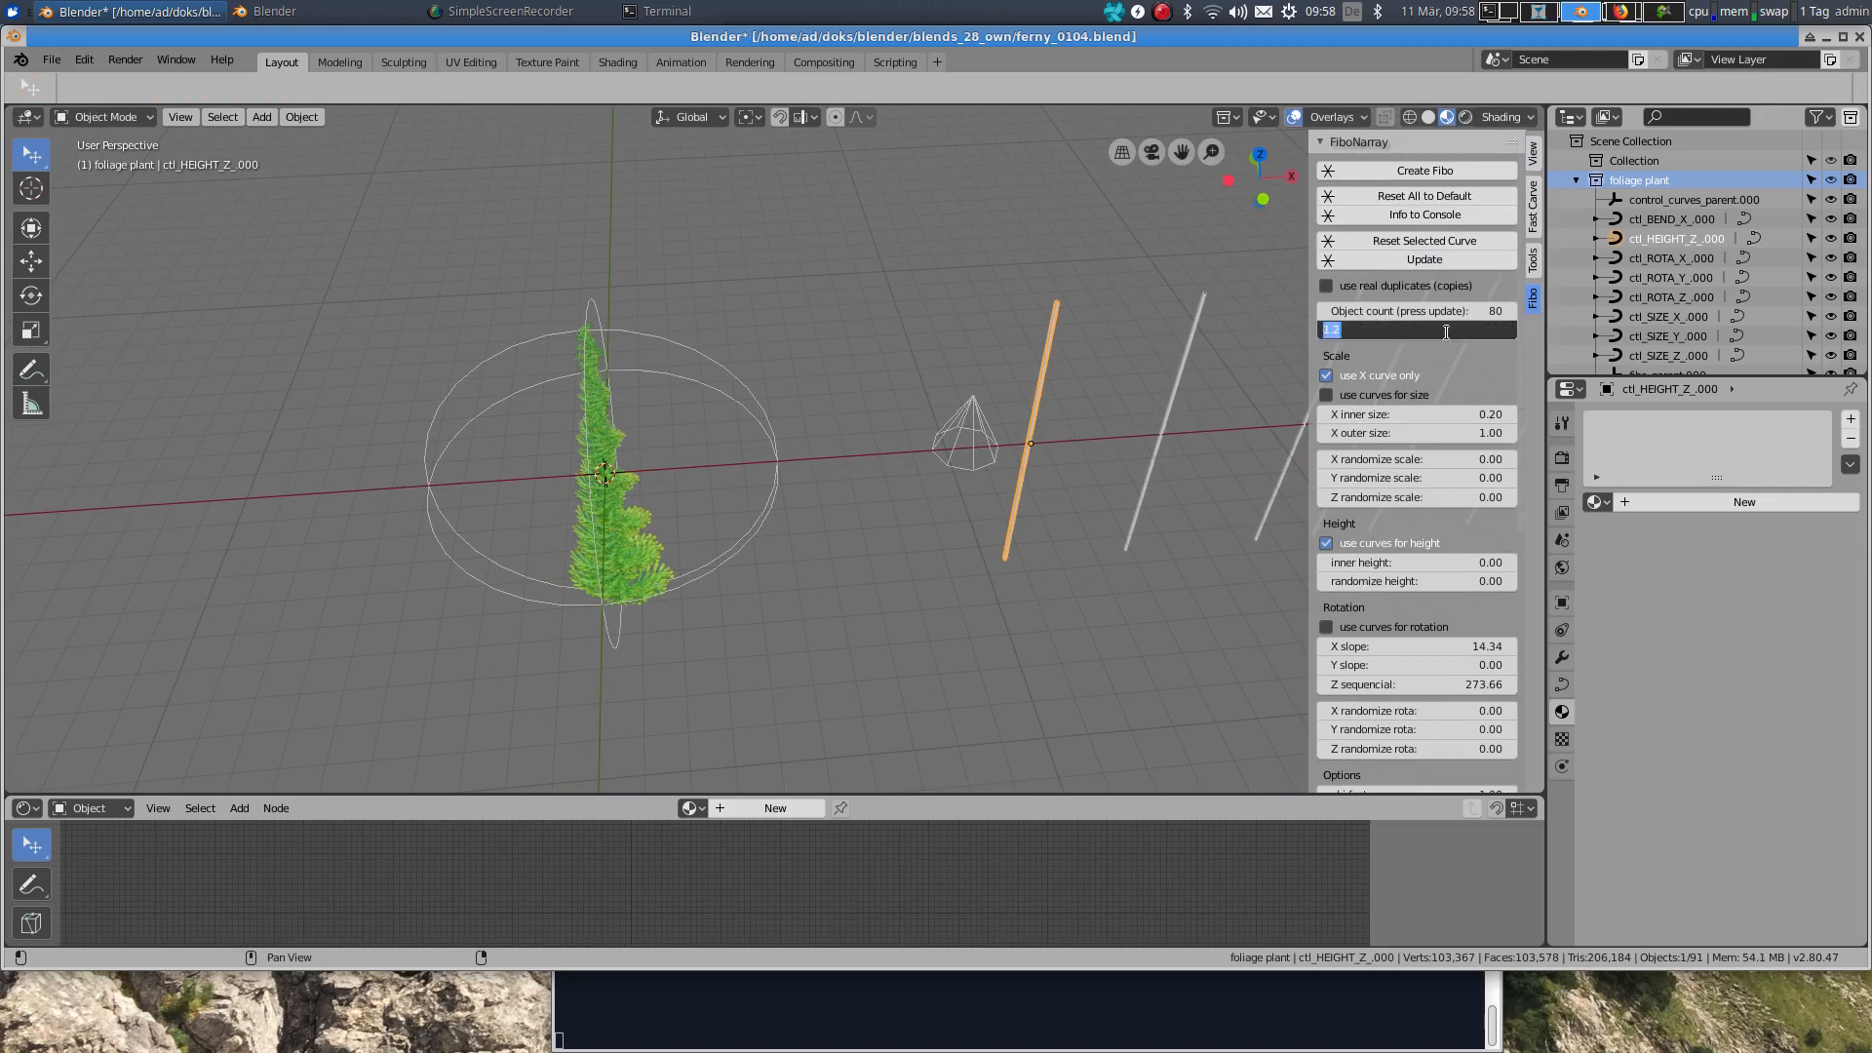
text(1)
key(Return)
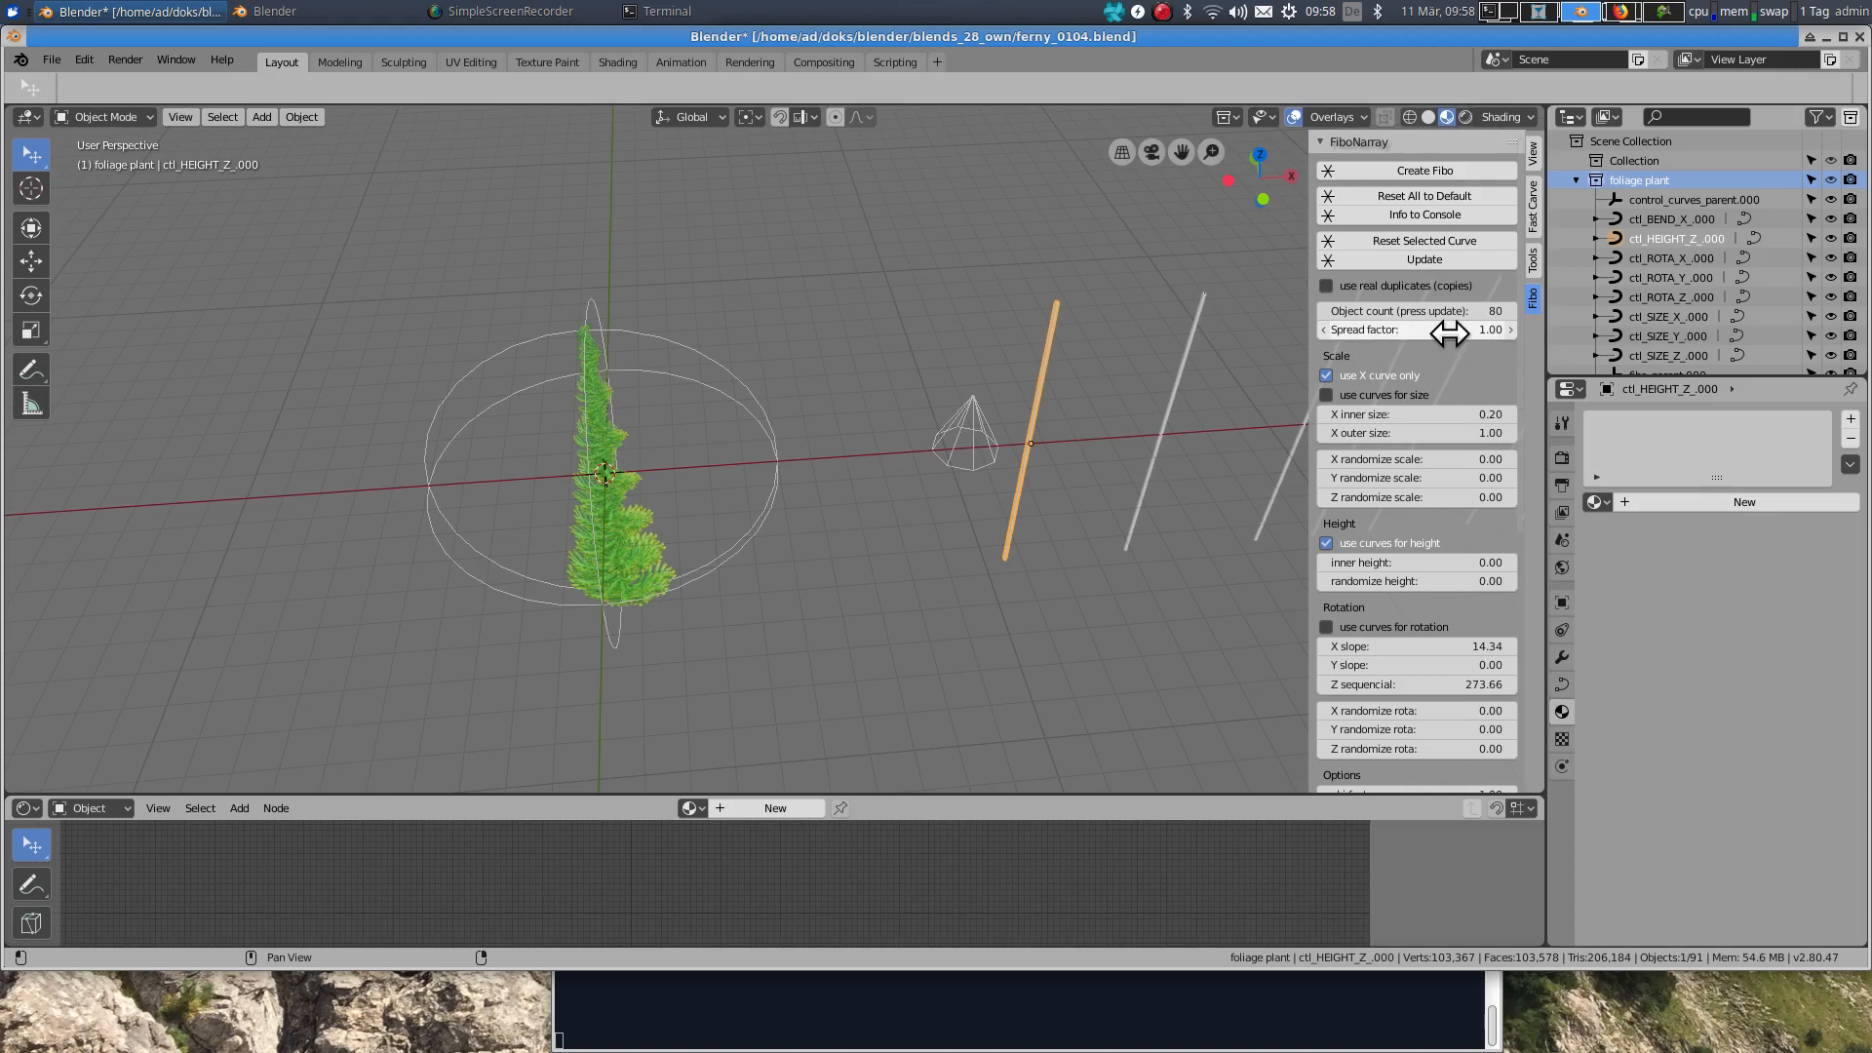
click(1448, 332)
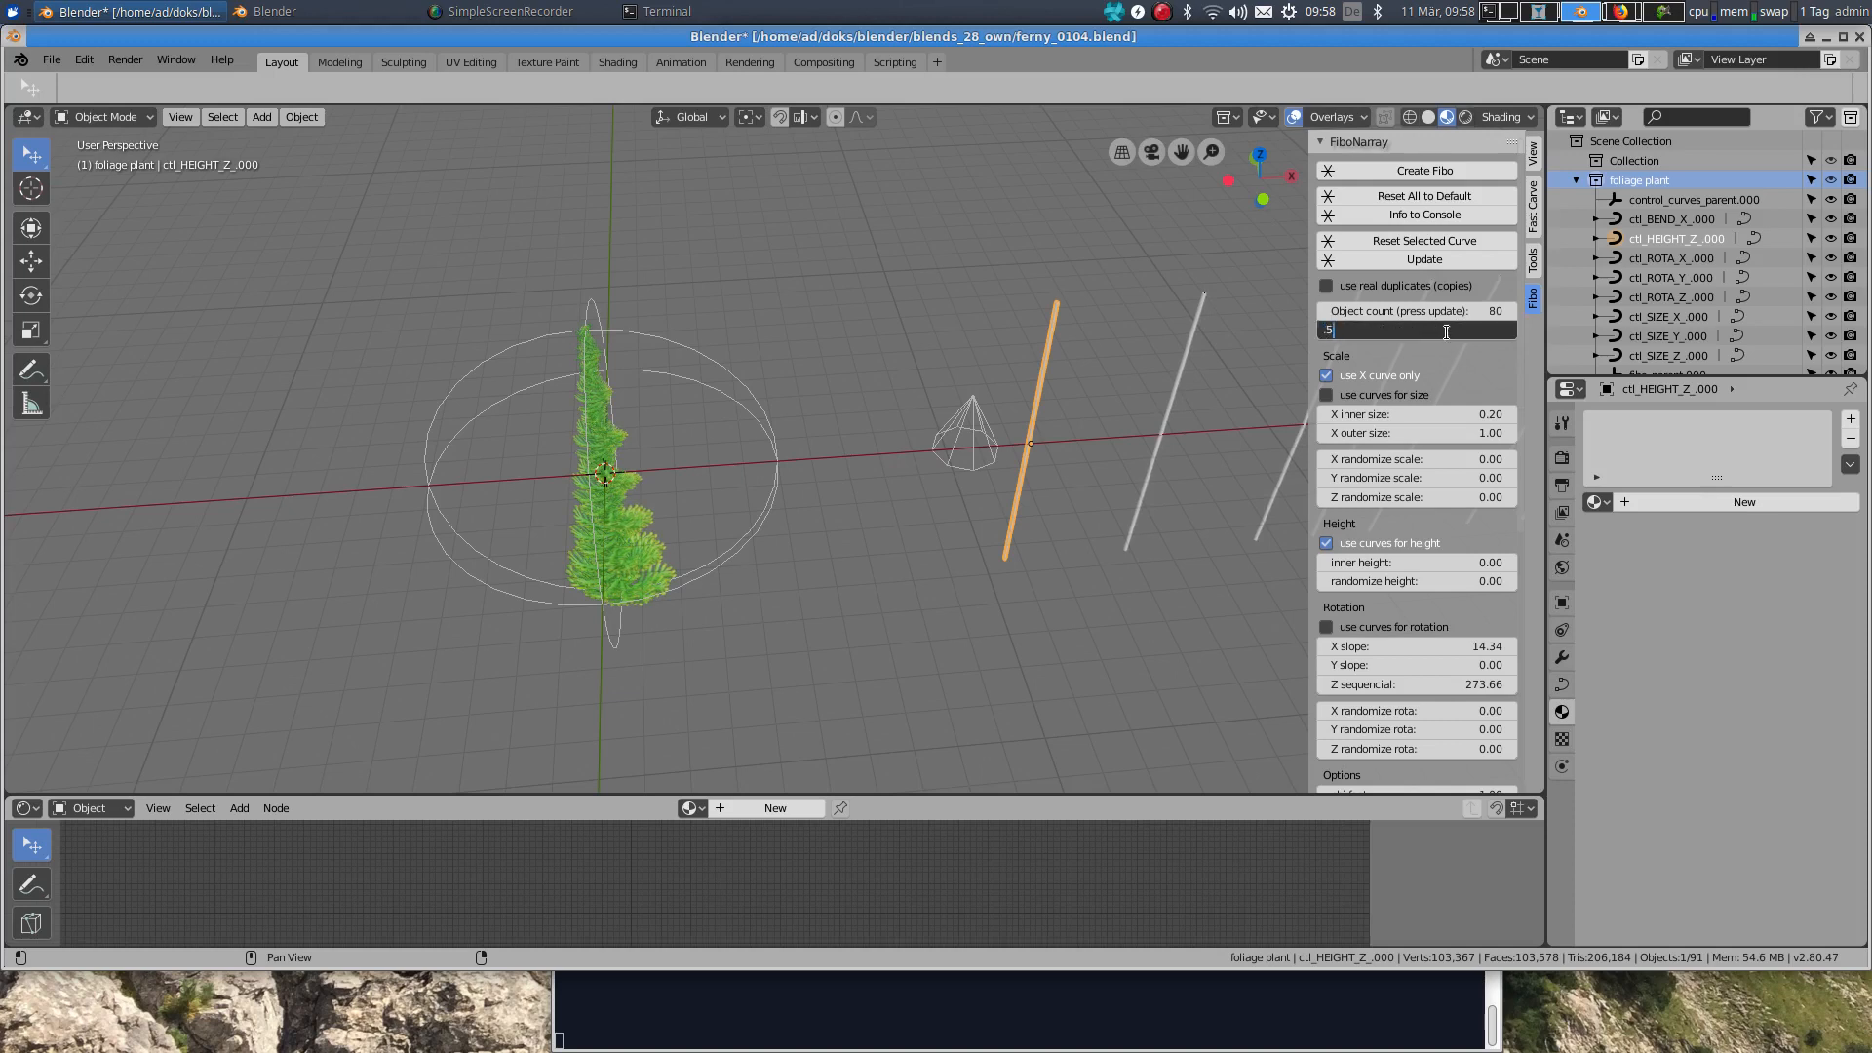
key(Return)
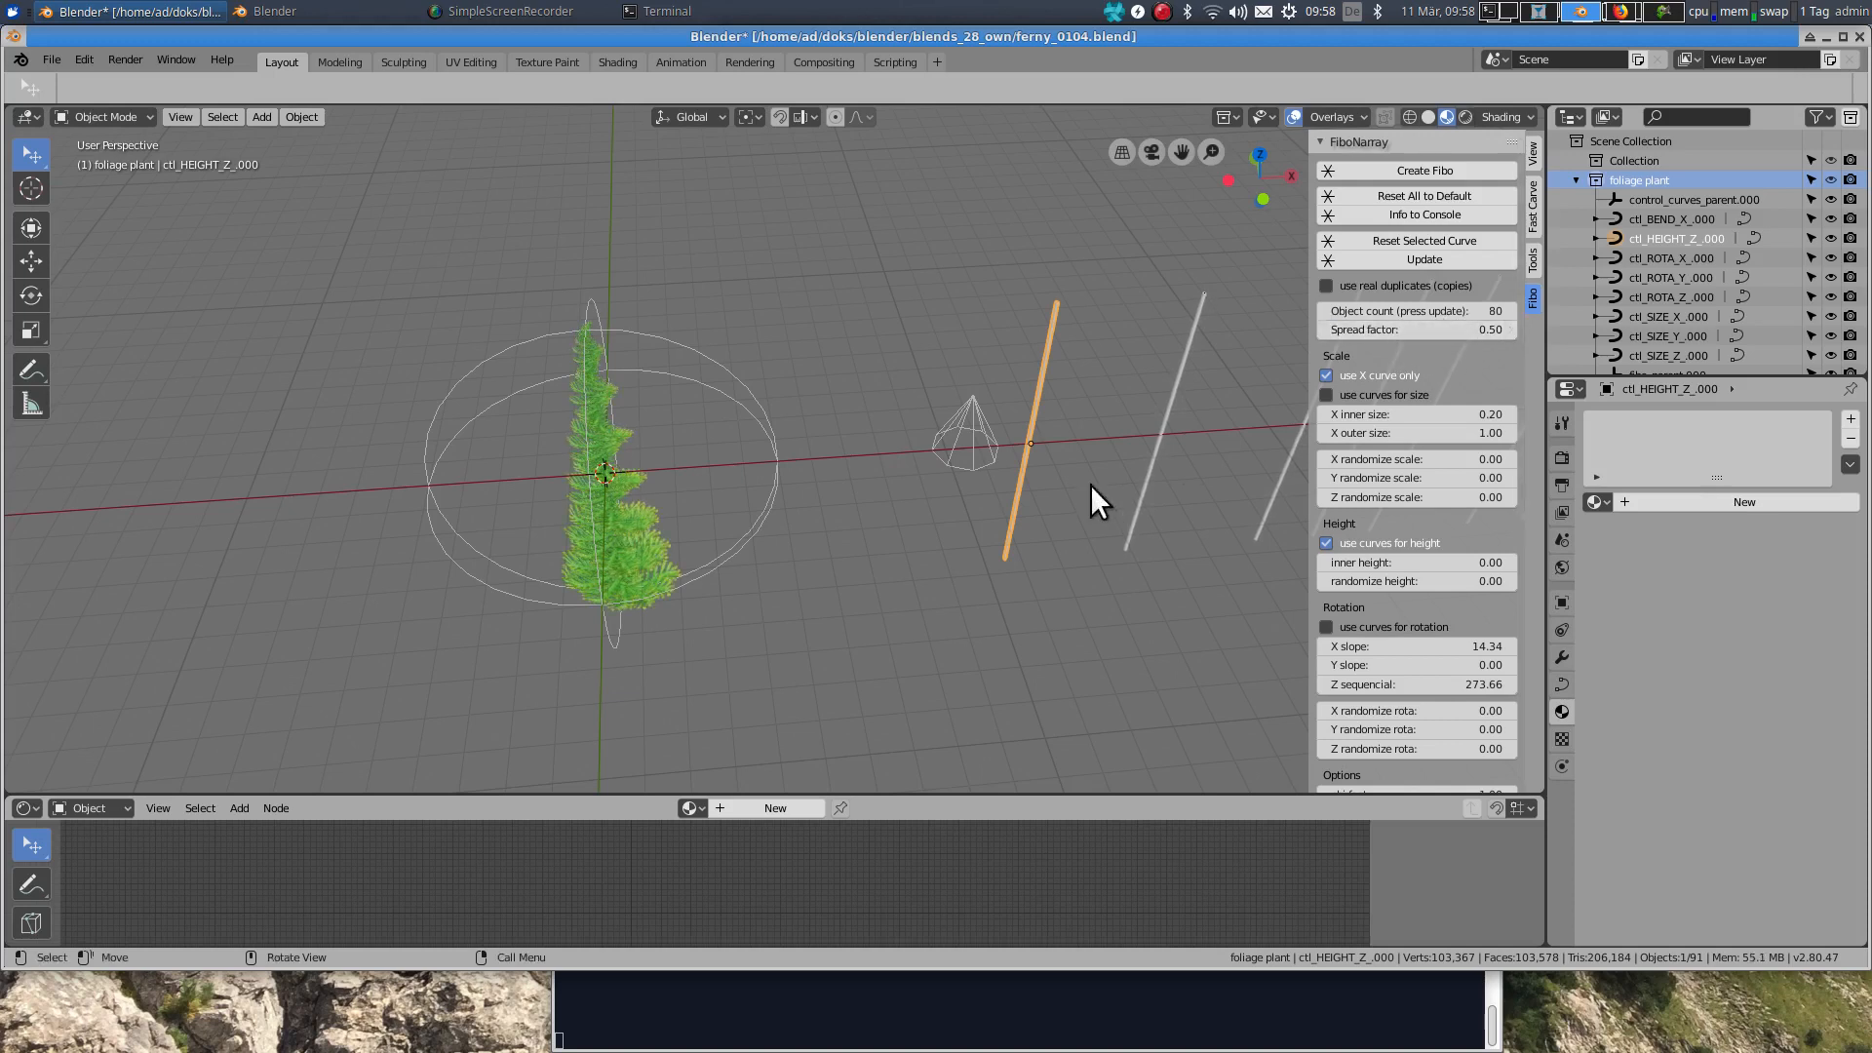
Step: Reopen the height control curve in Edit Mode and move all its points along X to a median of about 0.94 m
key(Tab)
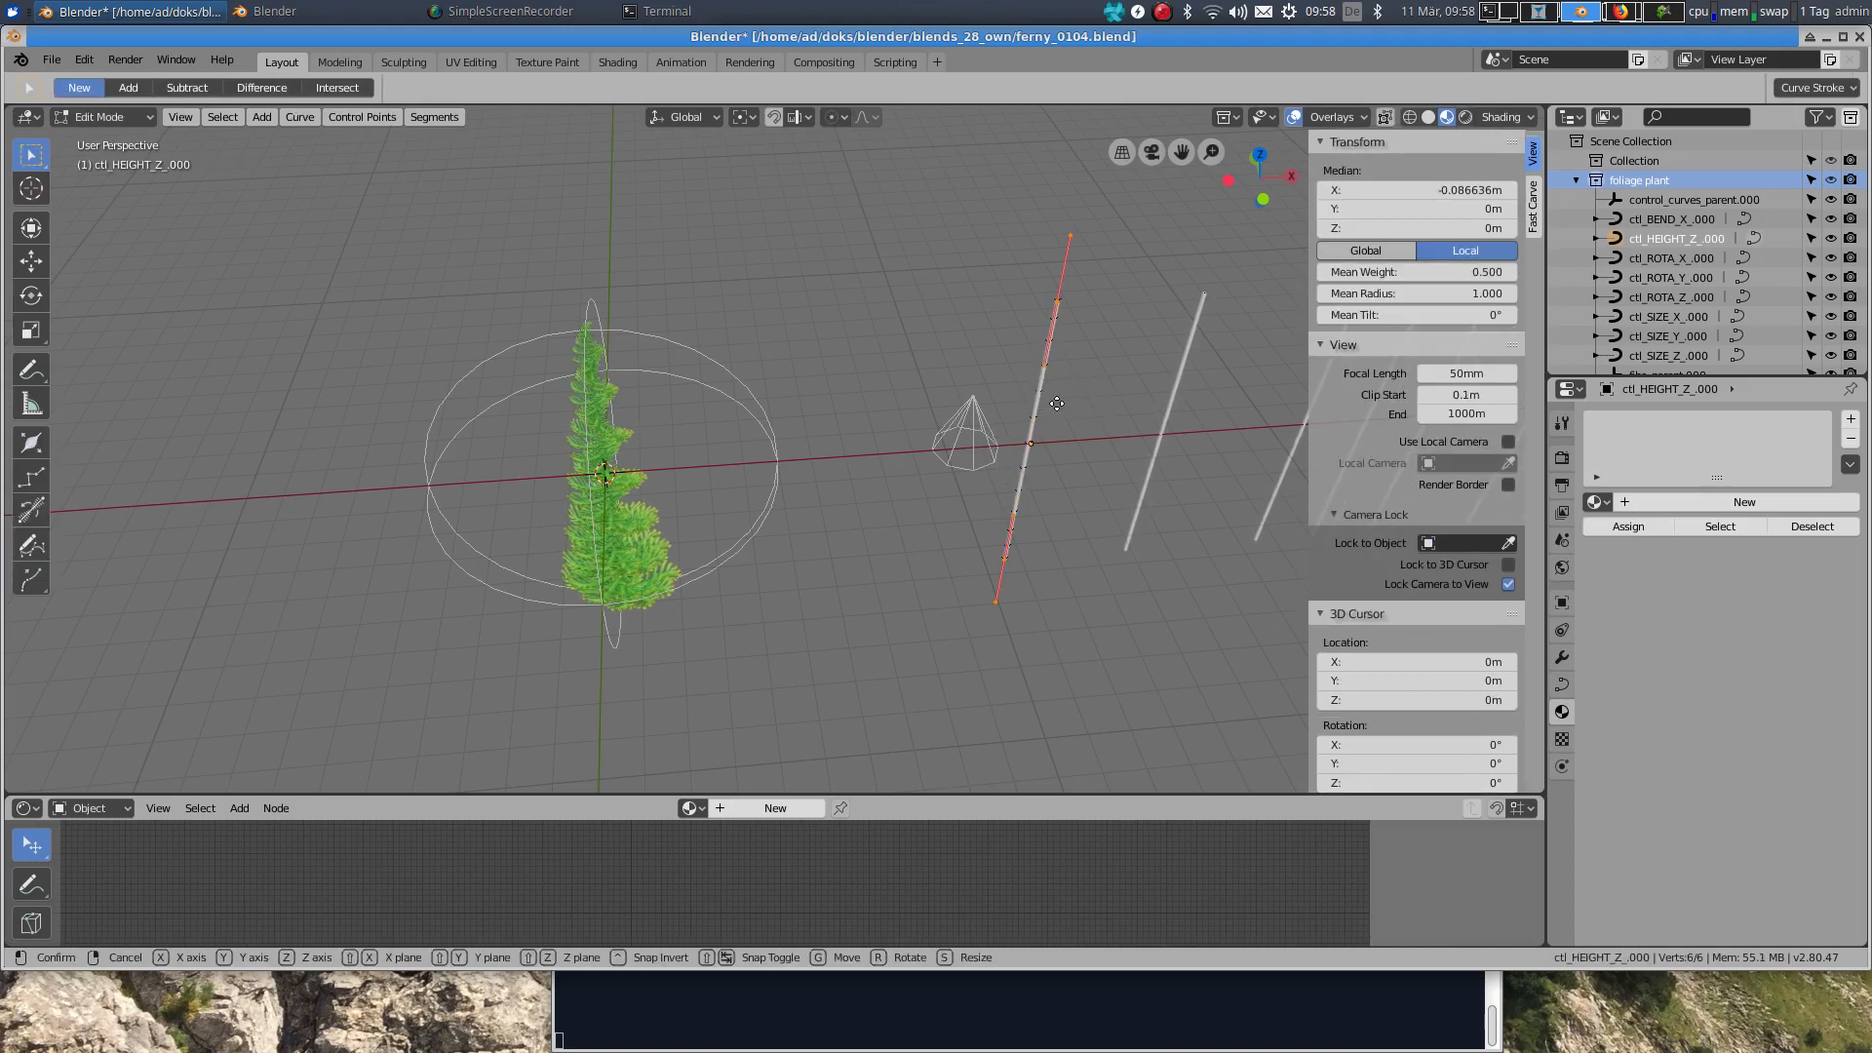
key(g)
key(x)
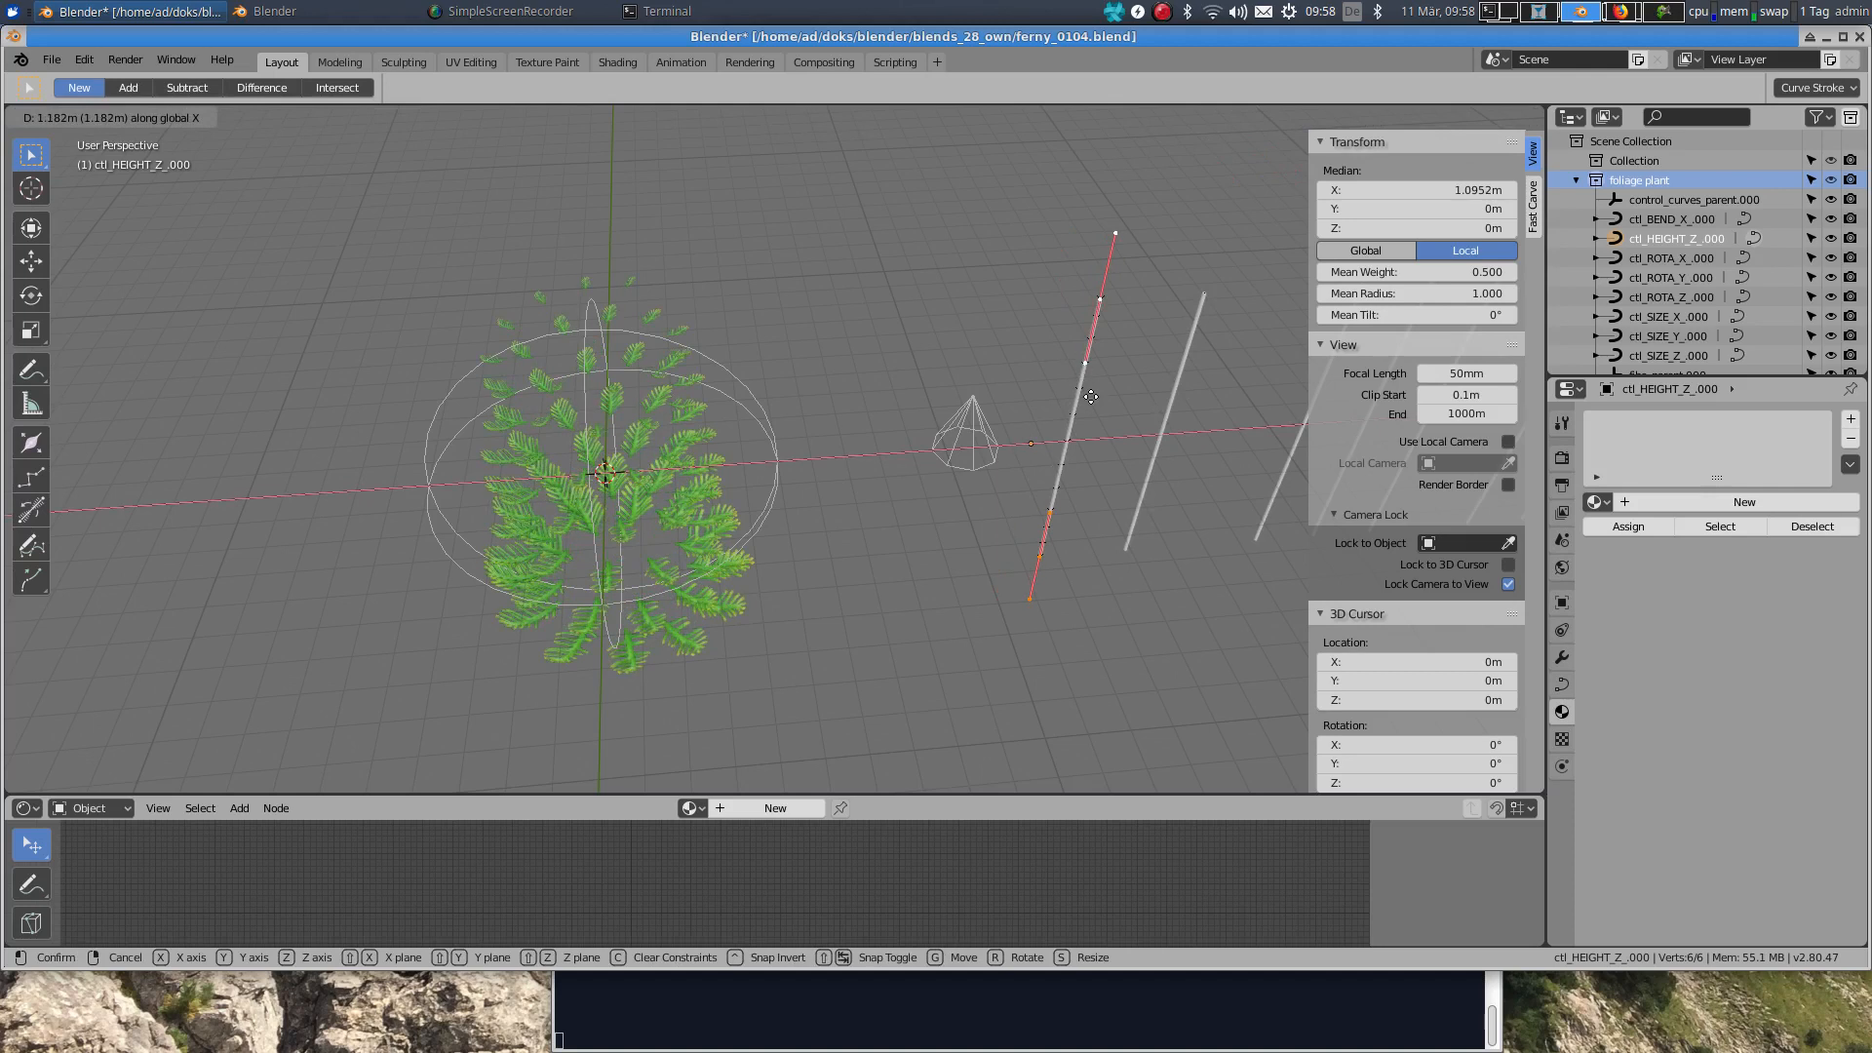
click(1094, 397)
key(KP_7)
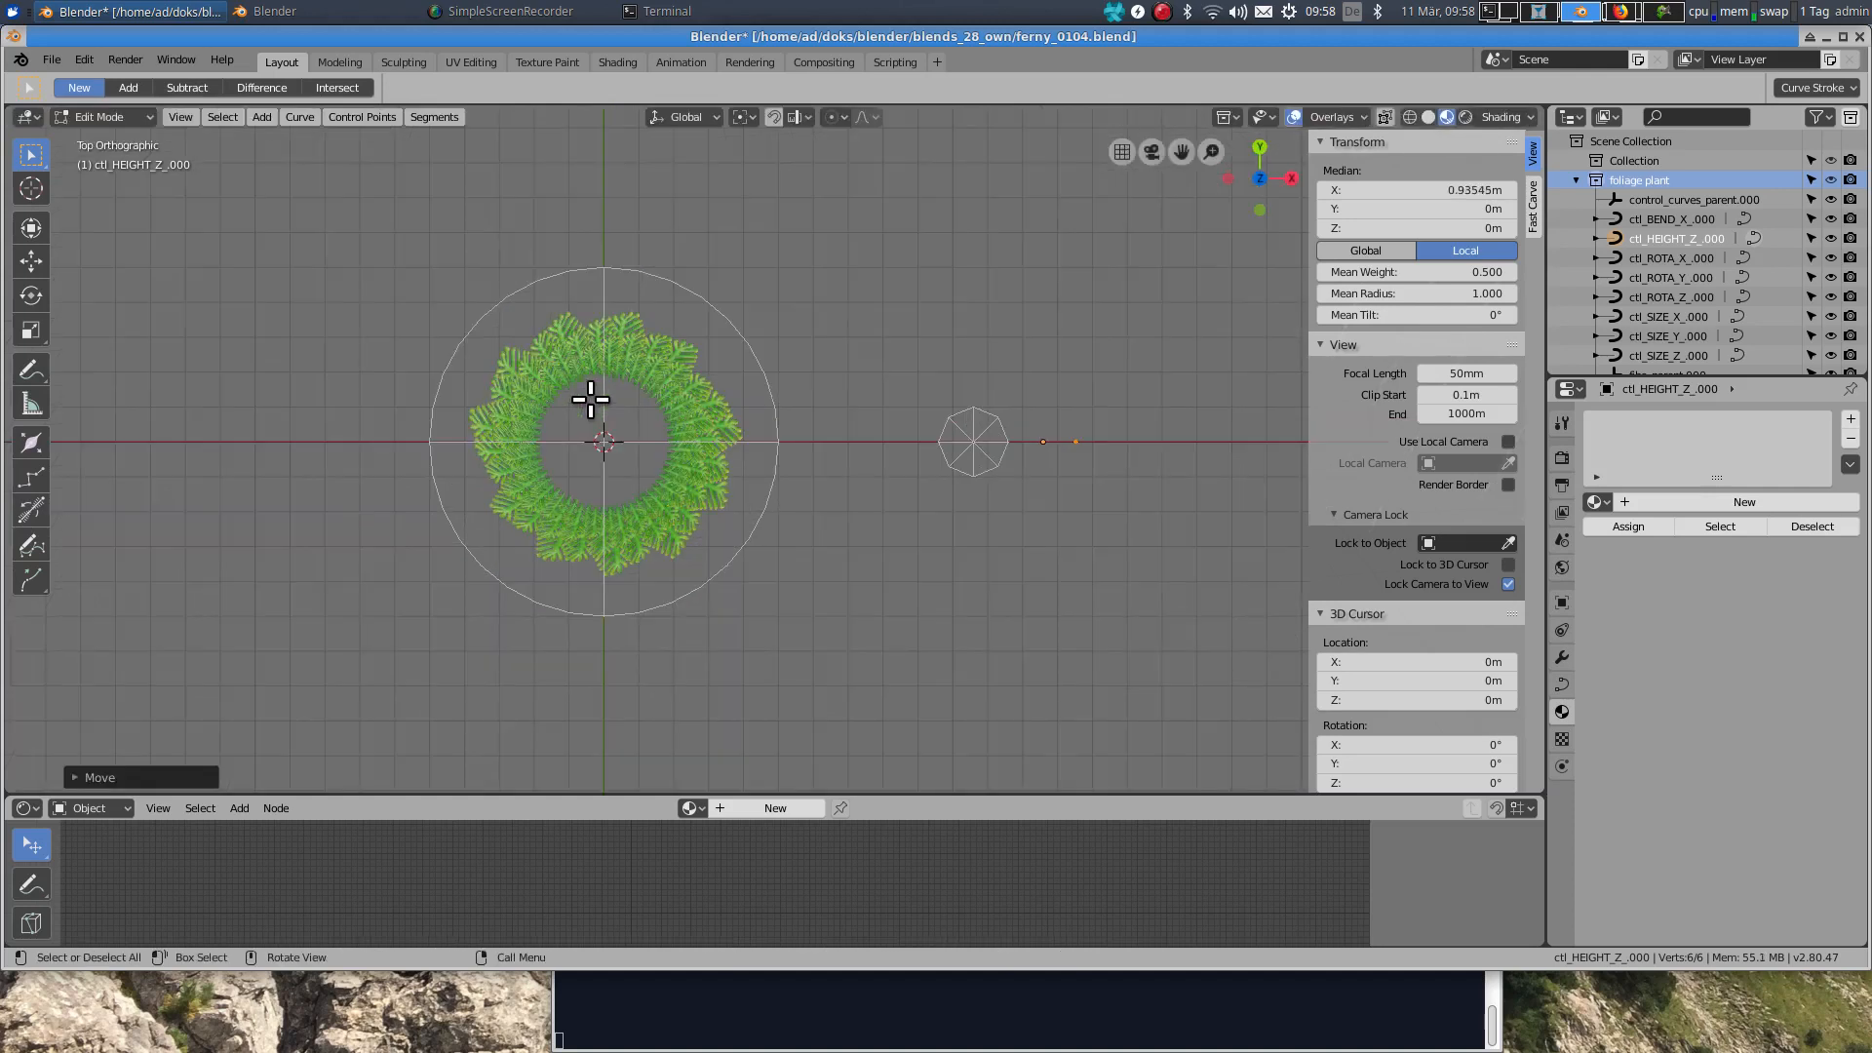
scroll(592, 400, up, 5)
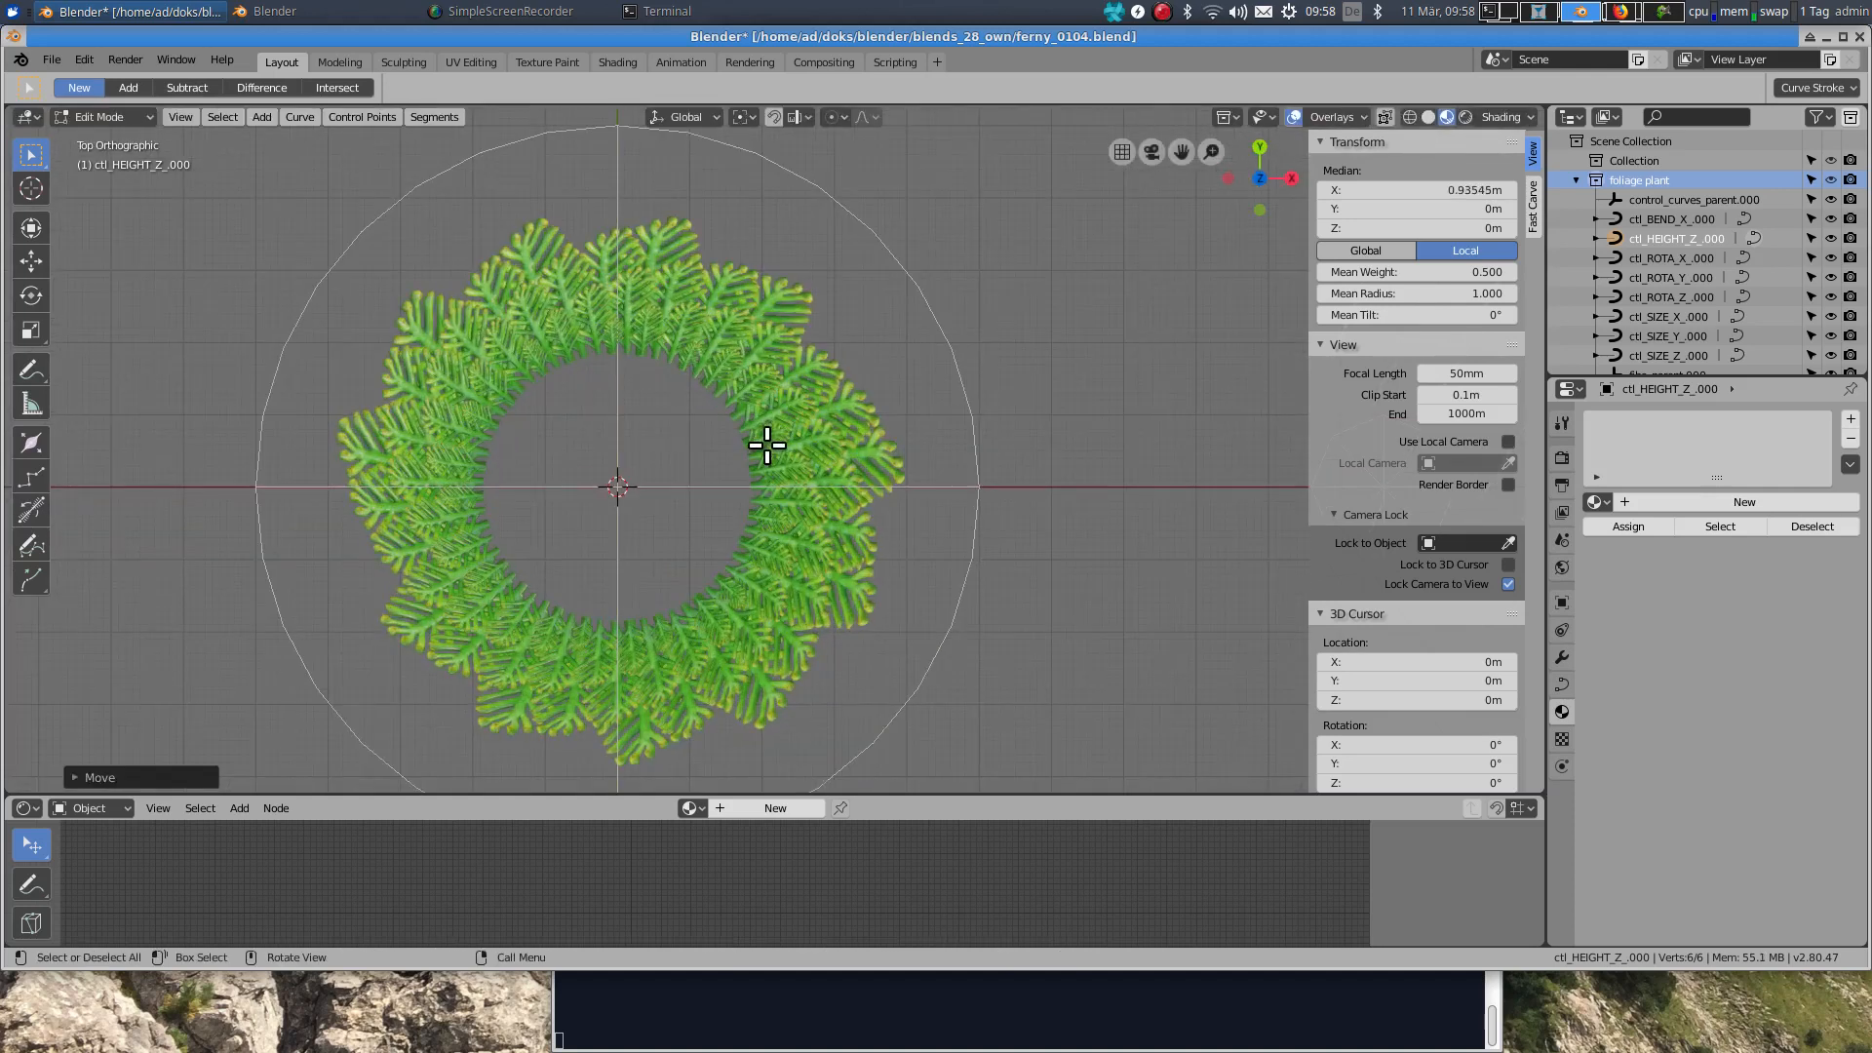
Step: Move all points of the height curve back along X to a median of about 0.019 m and check the plant
key(g)
key(x)
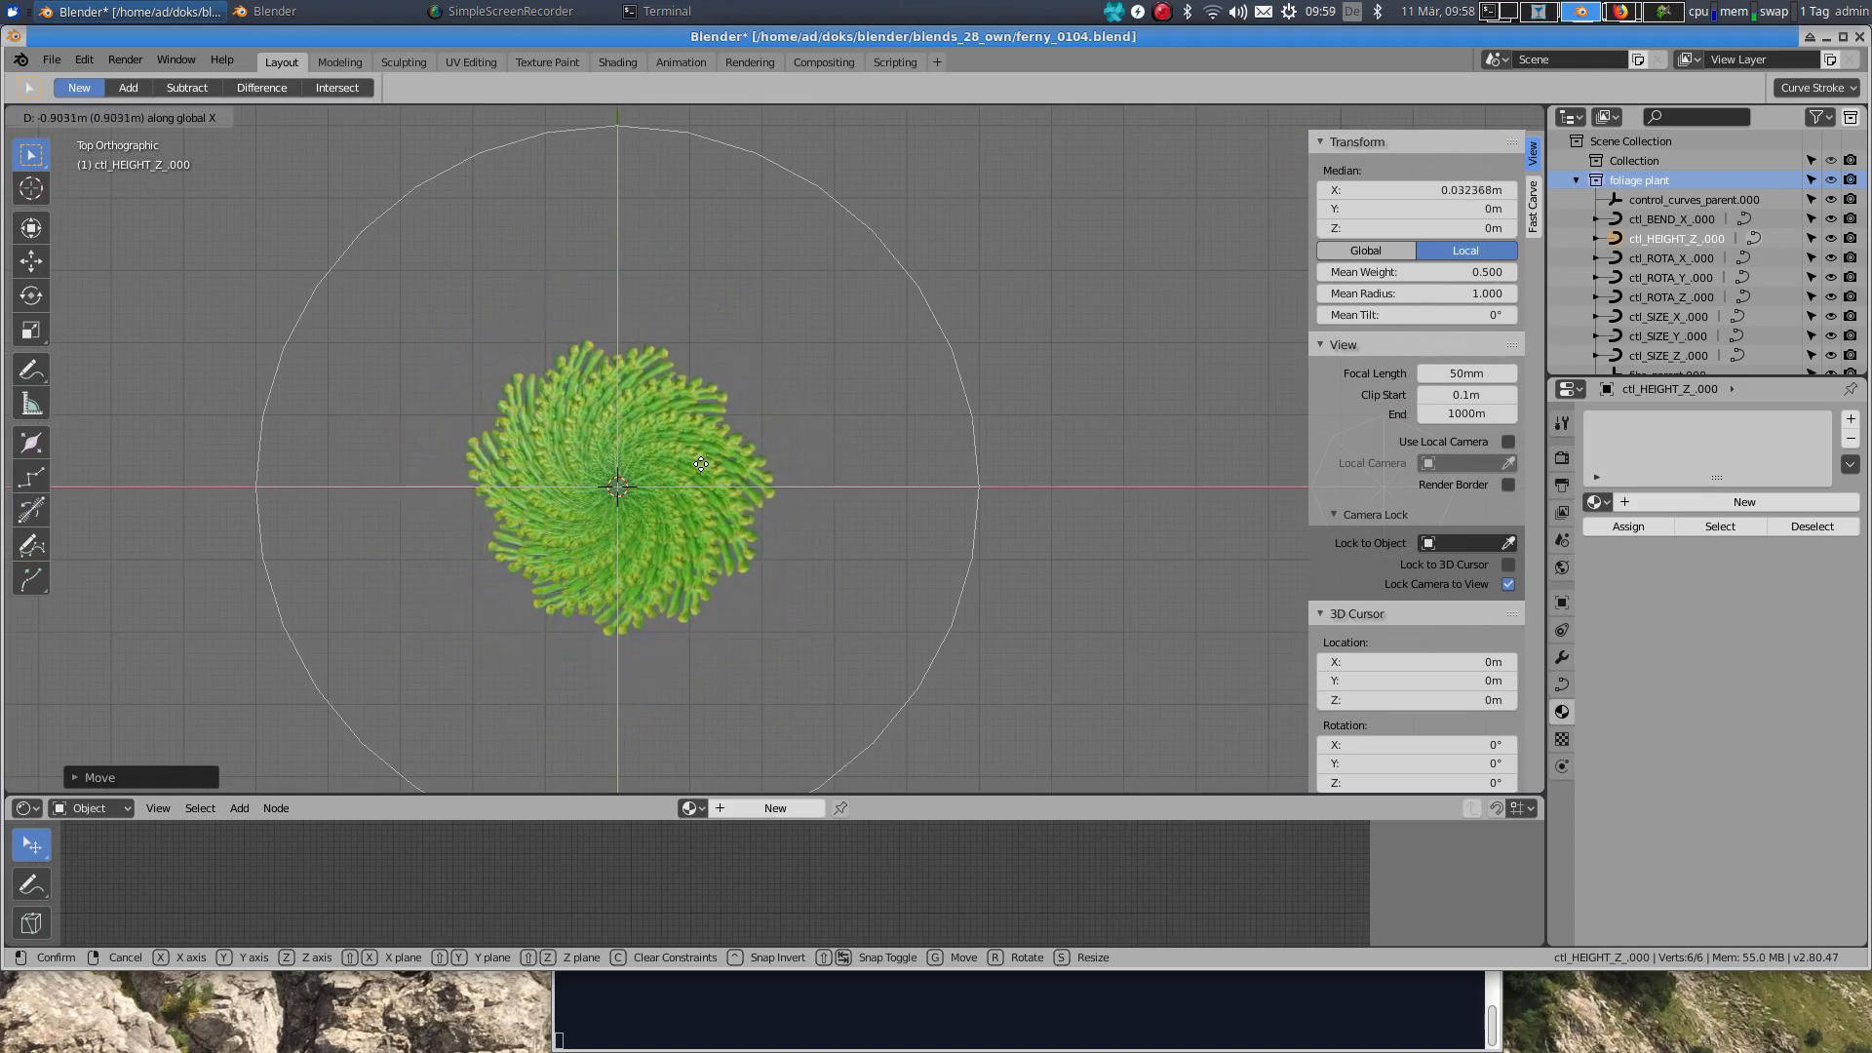
click(702, 466)
scroll(702, 468, down, 4)
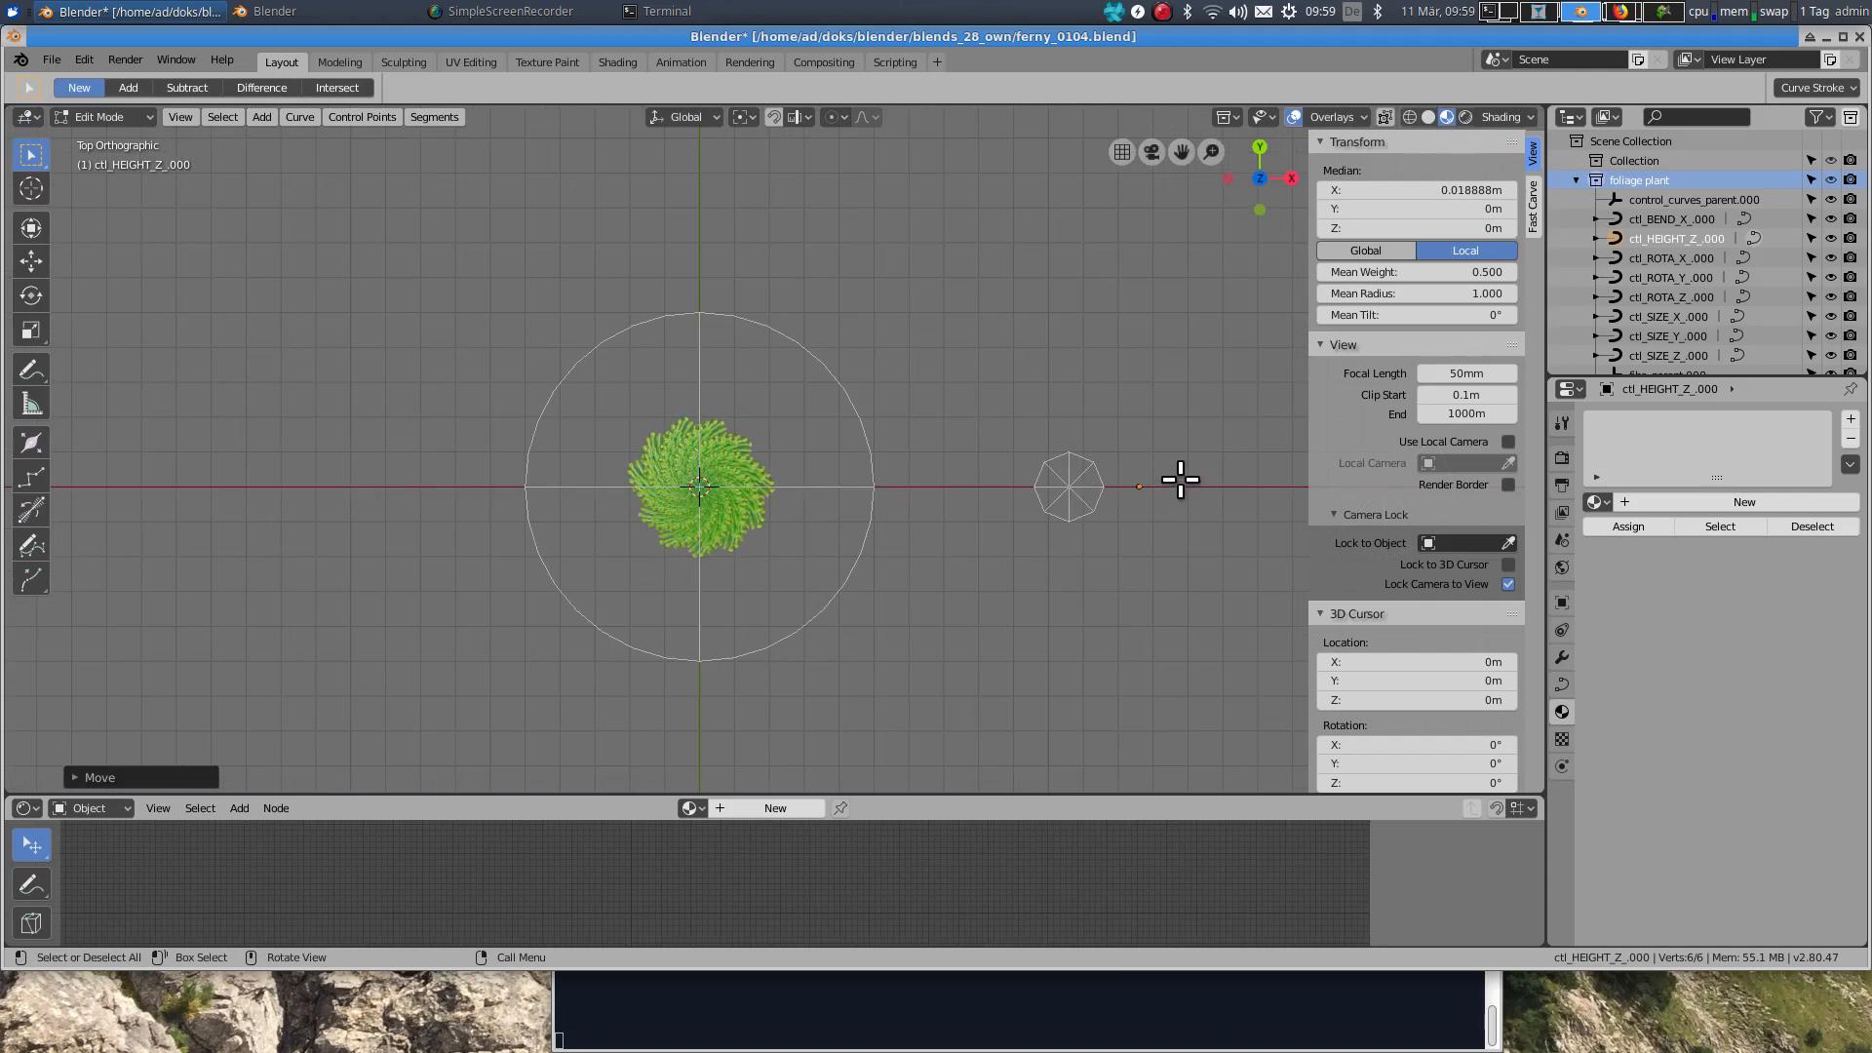
middle_drag(1104, 566, 1107, 499)
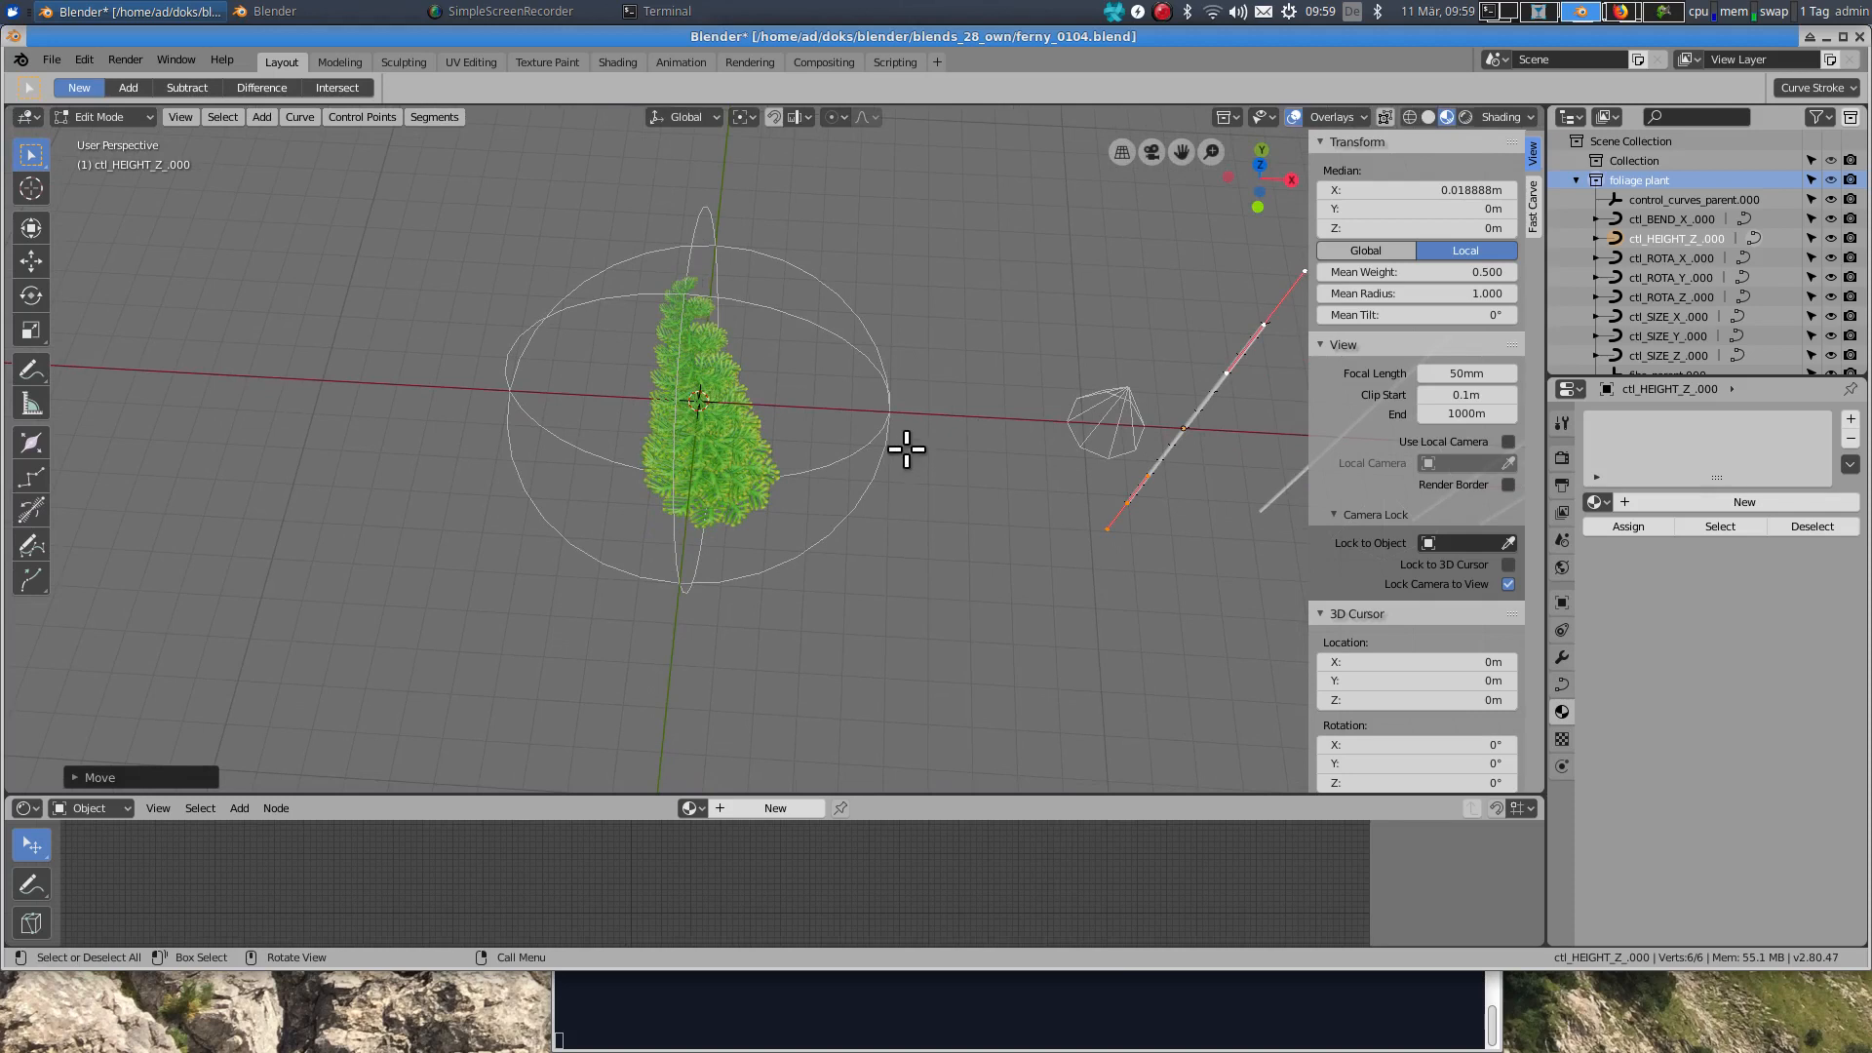
Step: In front view, lower the height curve's upper end point along Z to about 2.12 m and shrink its handles to about 0.39
key(KP_1)
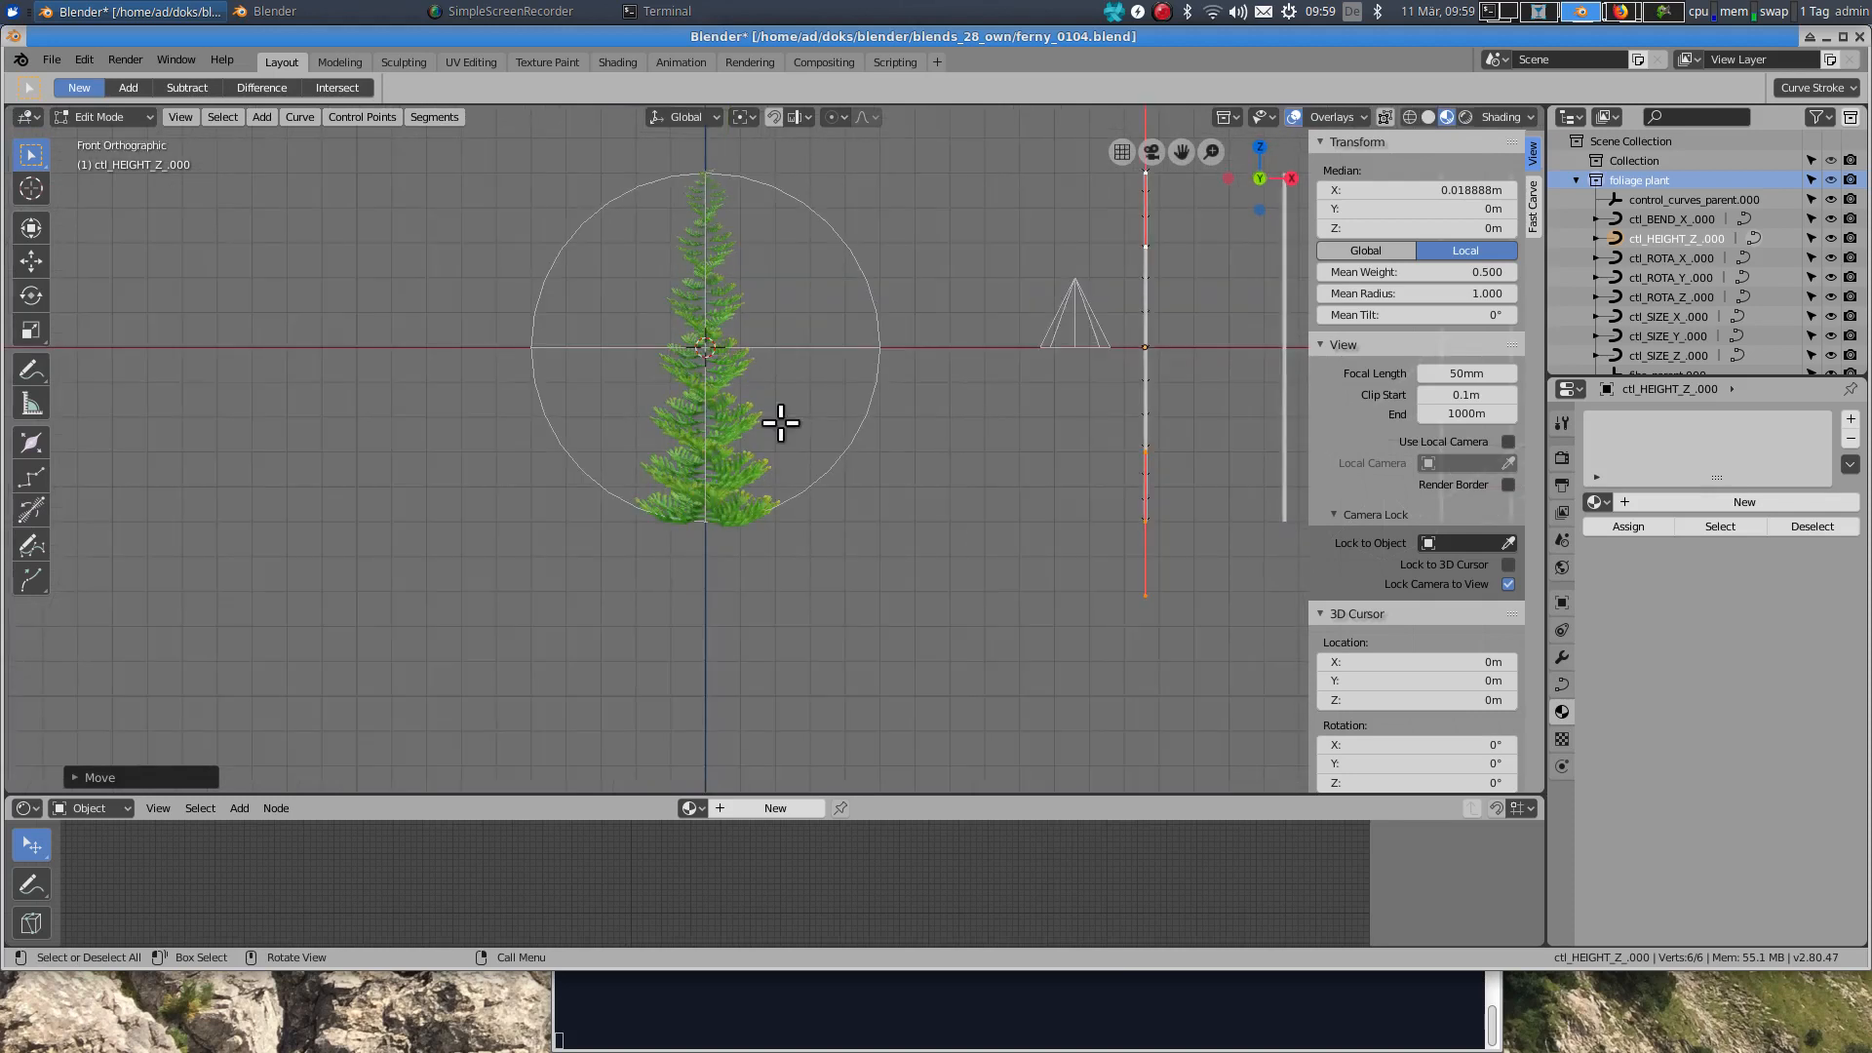
shift+middle_drag(819, 317, 635, 355)
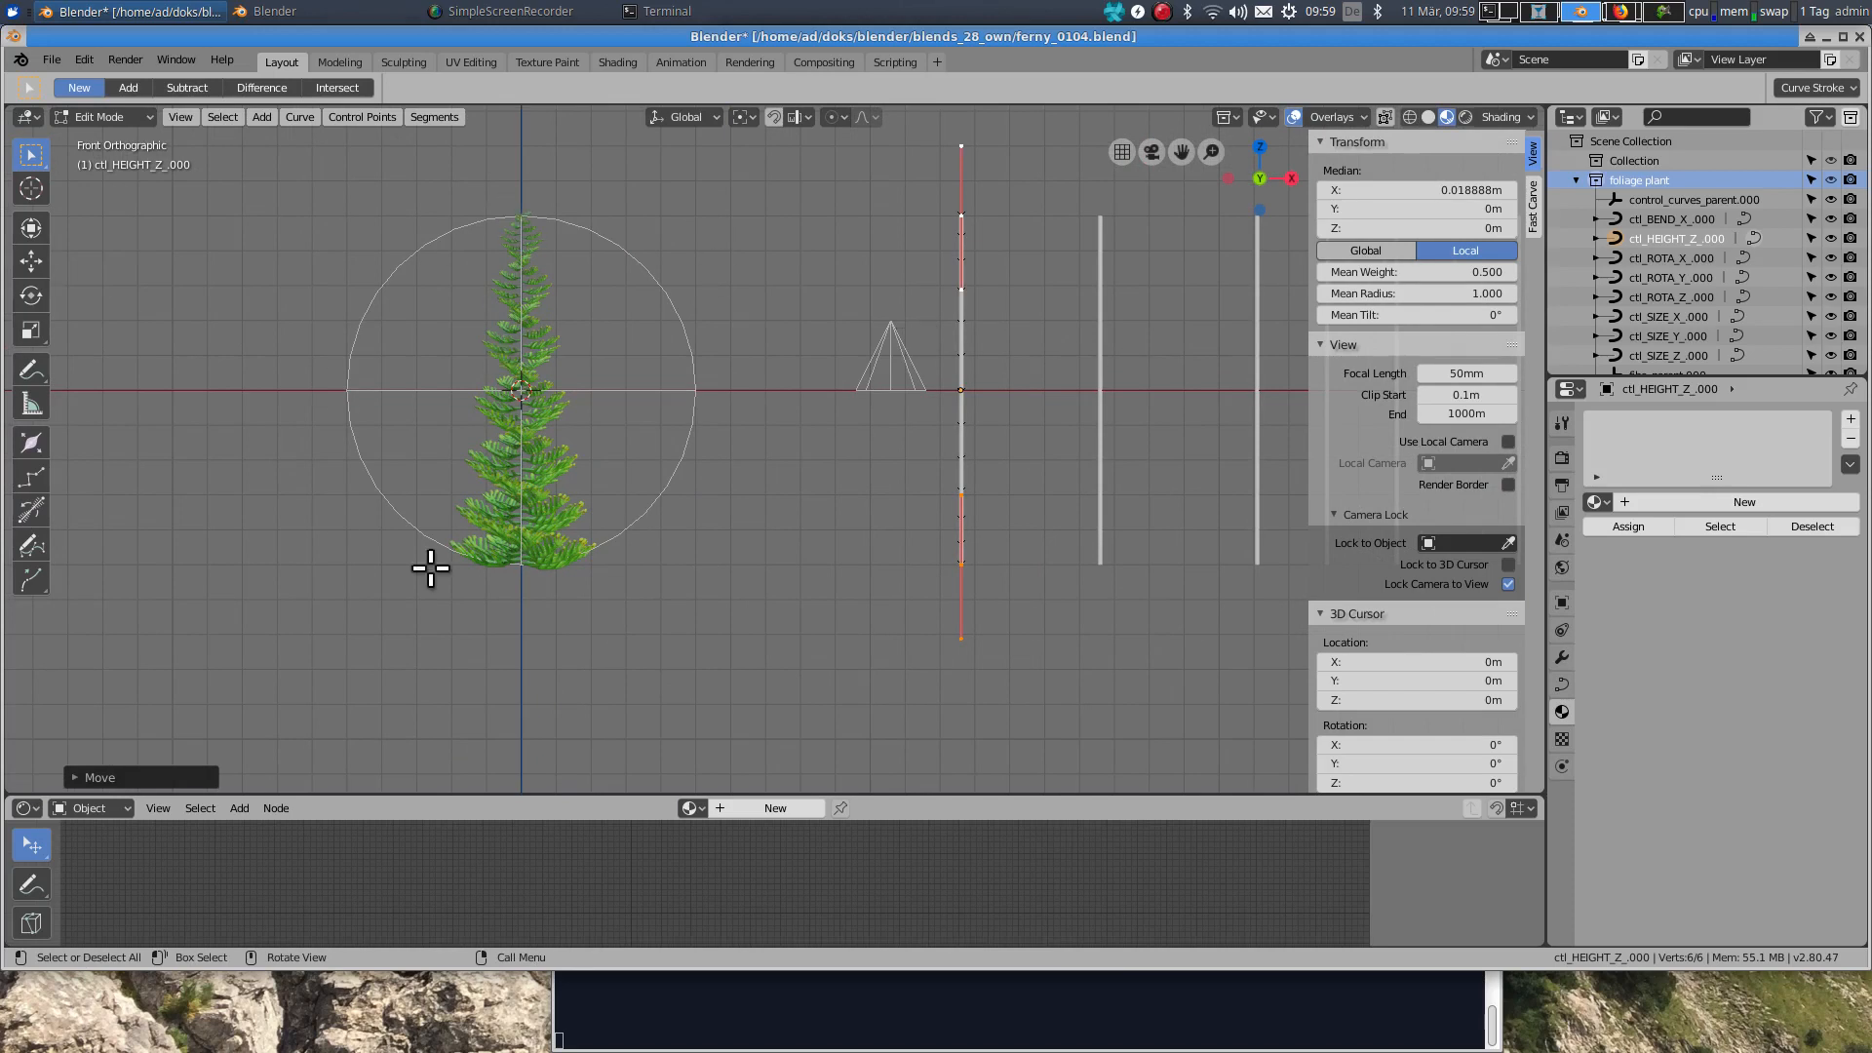
click(979, 207)
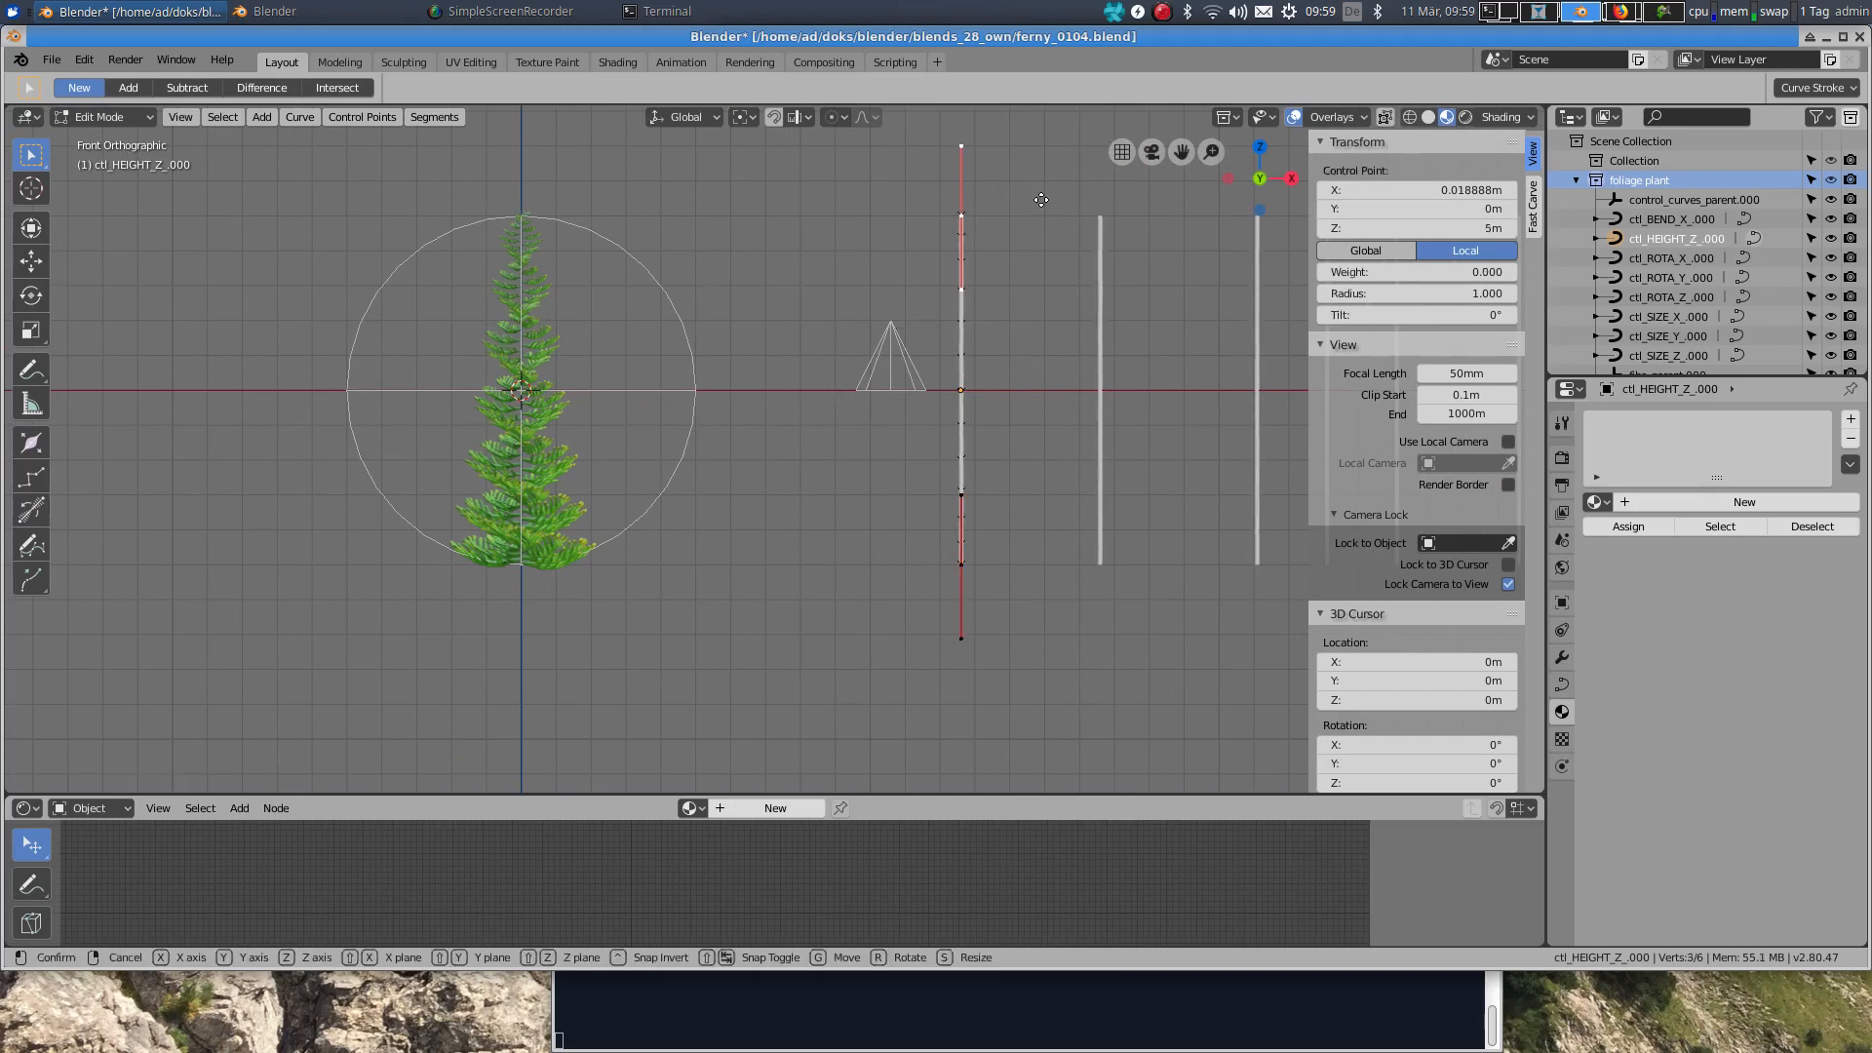
key(g)
key(z)
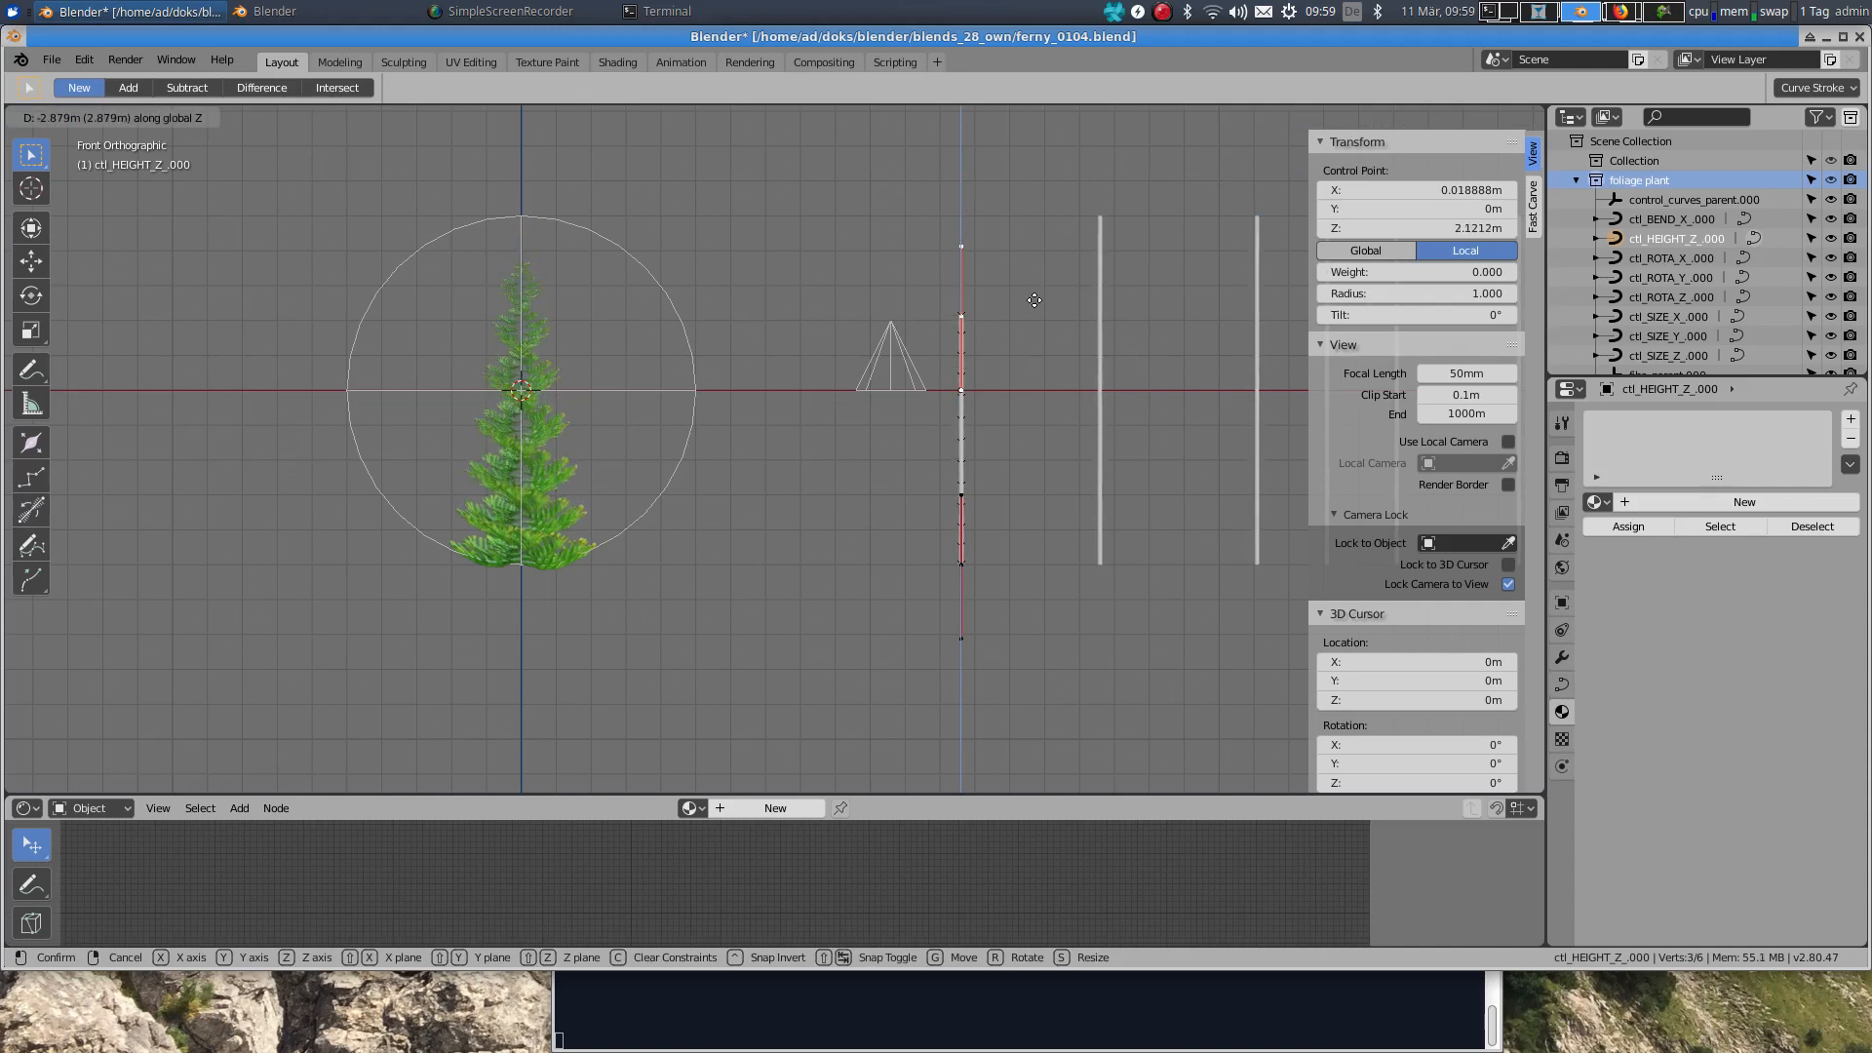
click(1034, 300)
key(s)
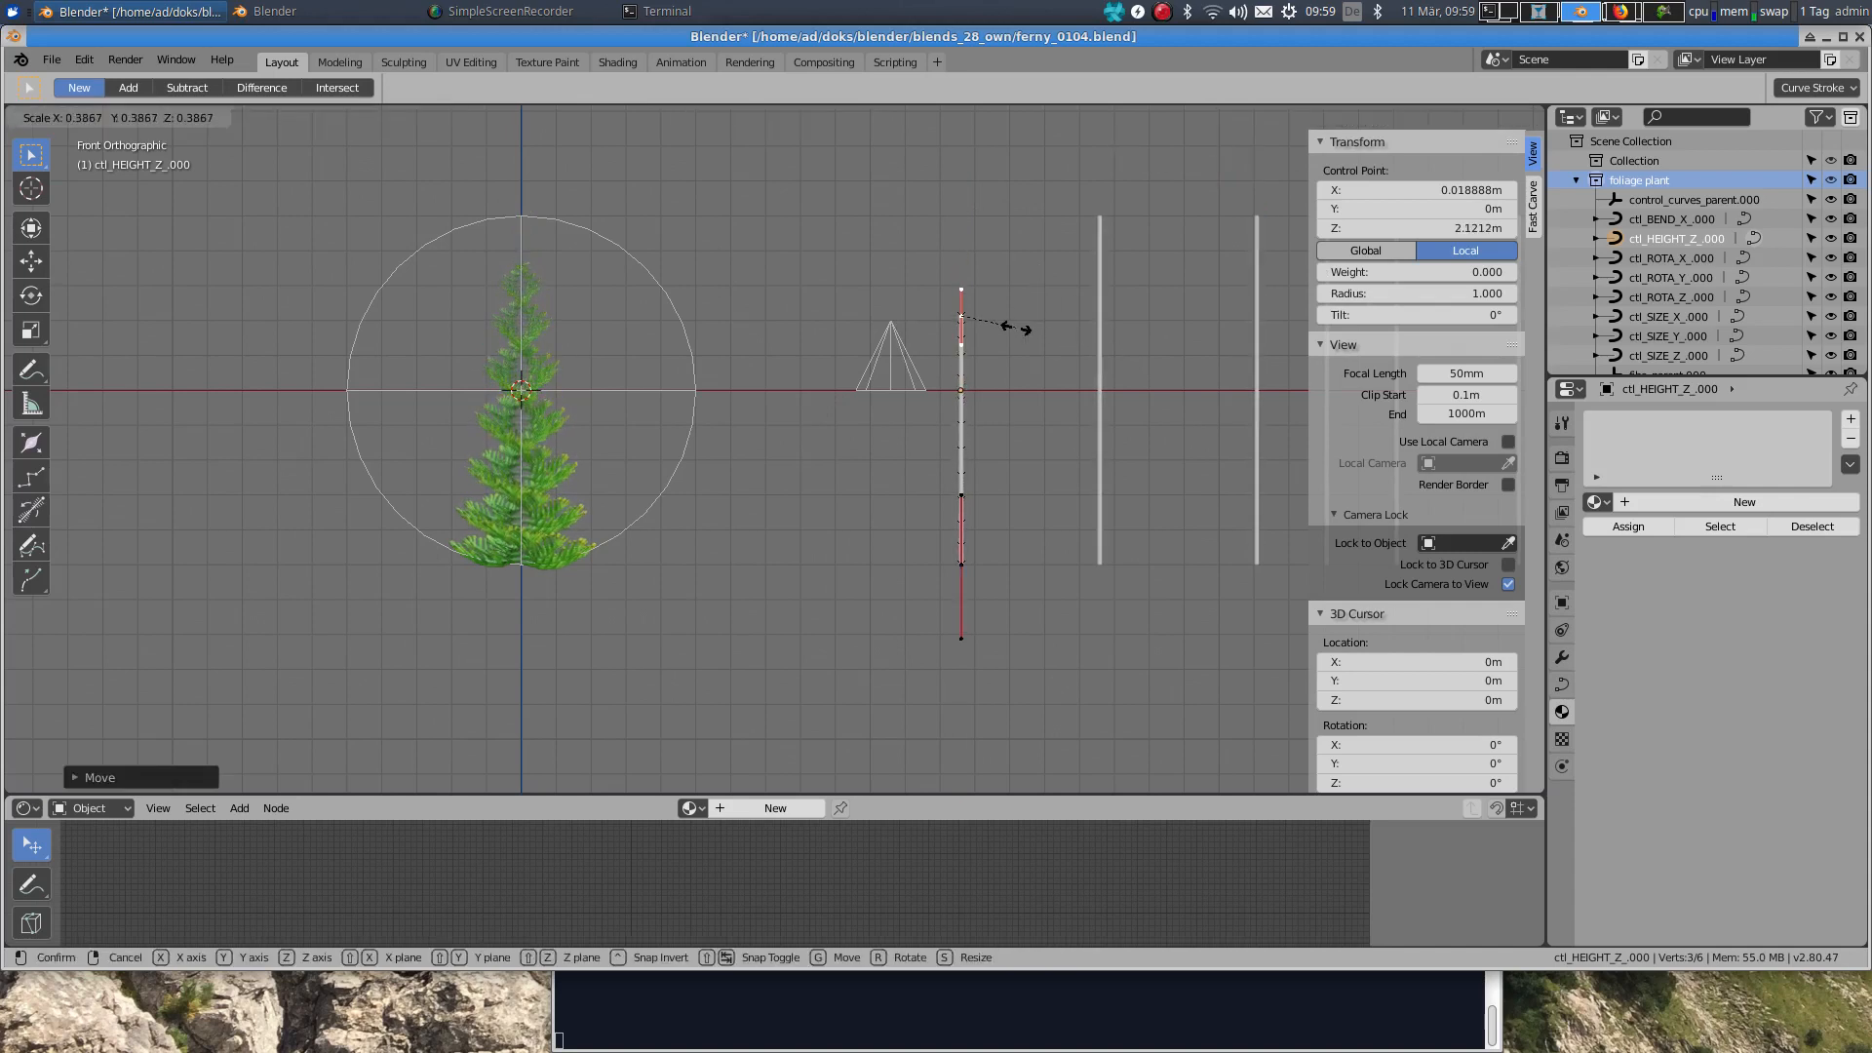
key(Escape)
key(ctrl+z)
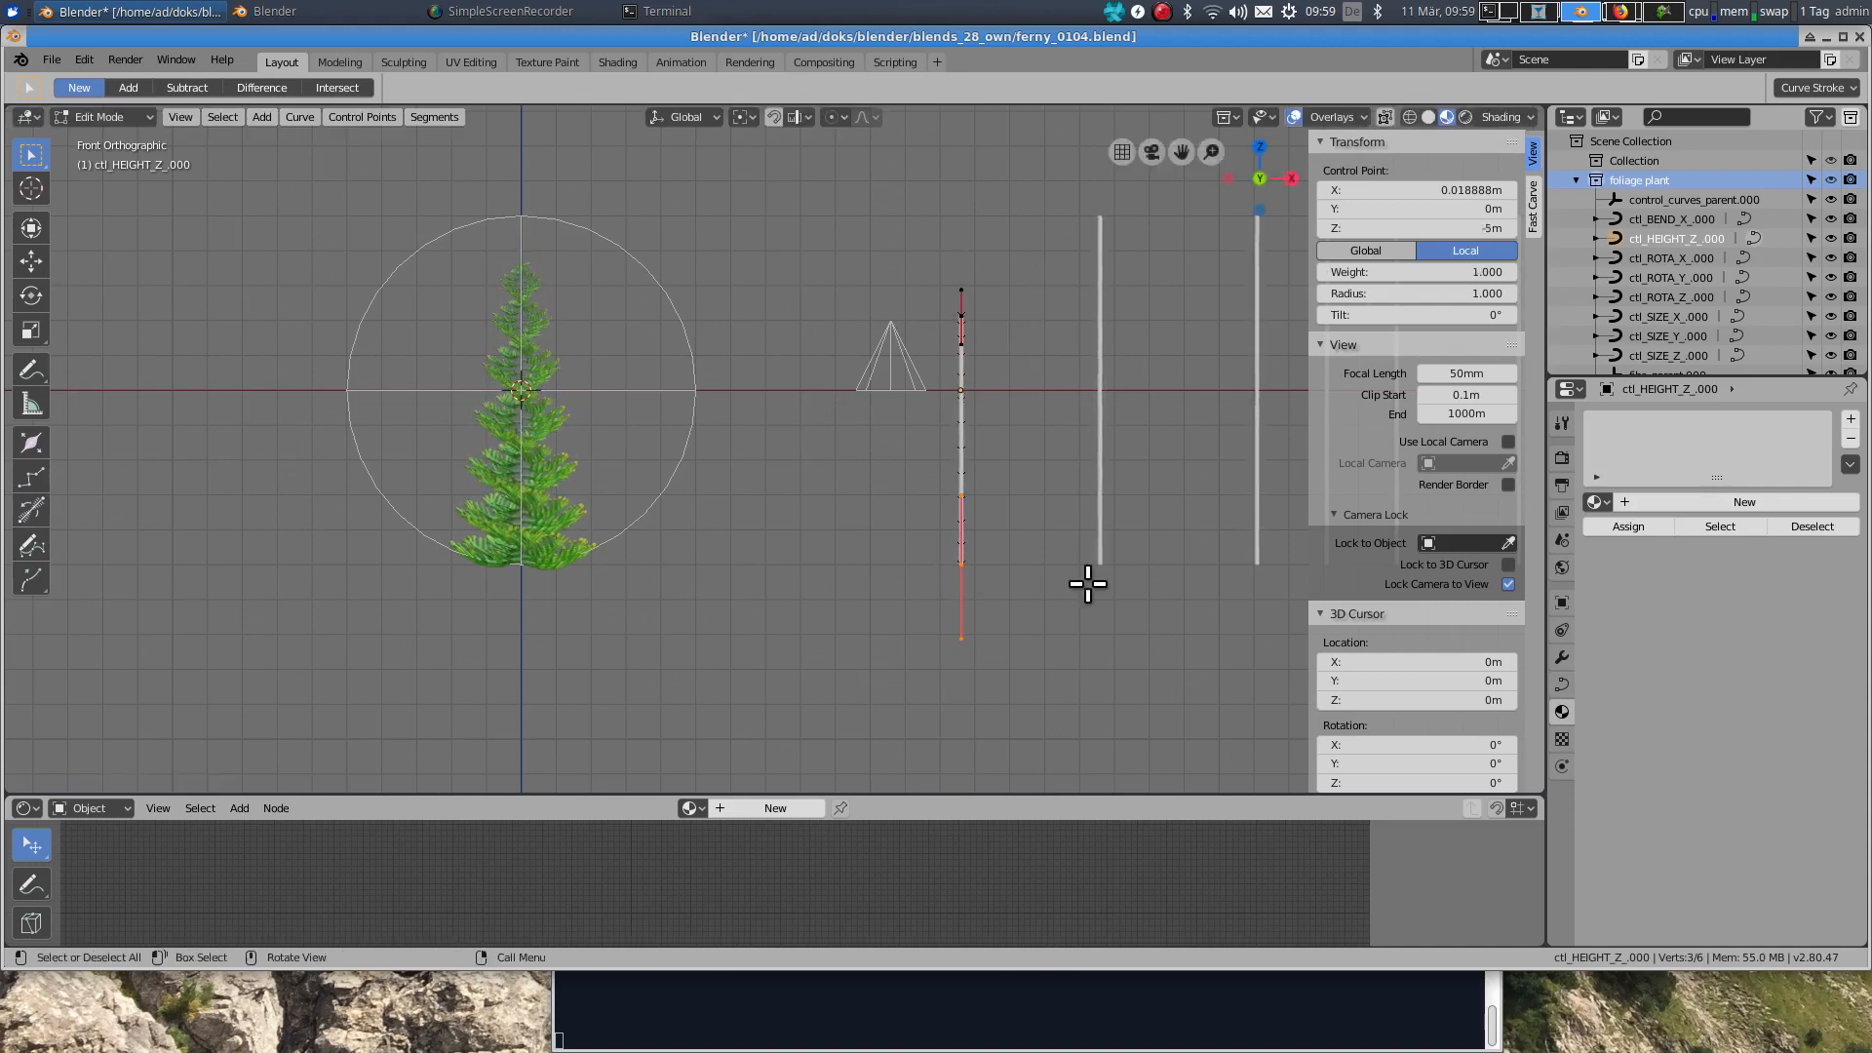
Step: Raise the height curve's lower end point along Z to about -1.06 m, shrink its handles, and leave Edit Mode
key(g)
key(z)
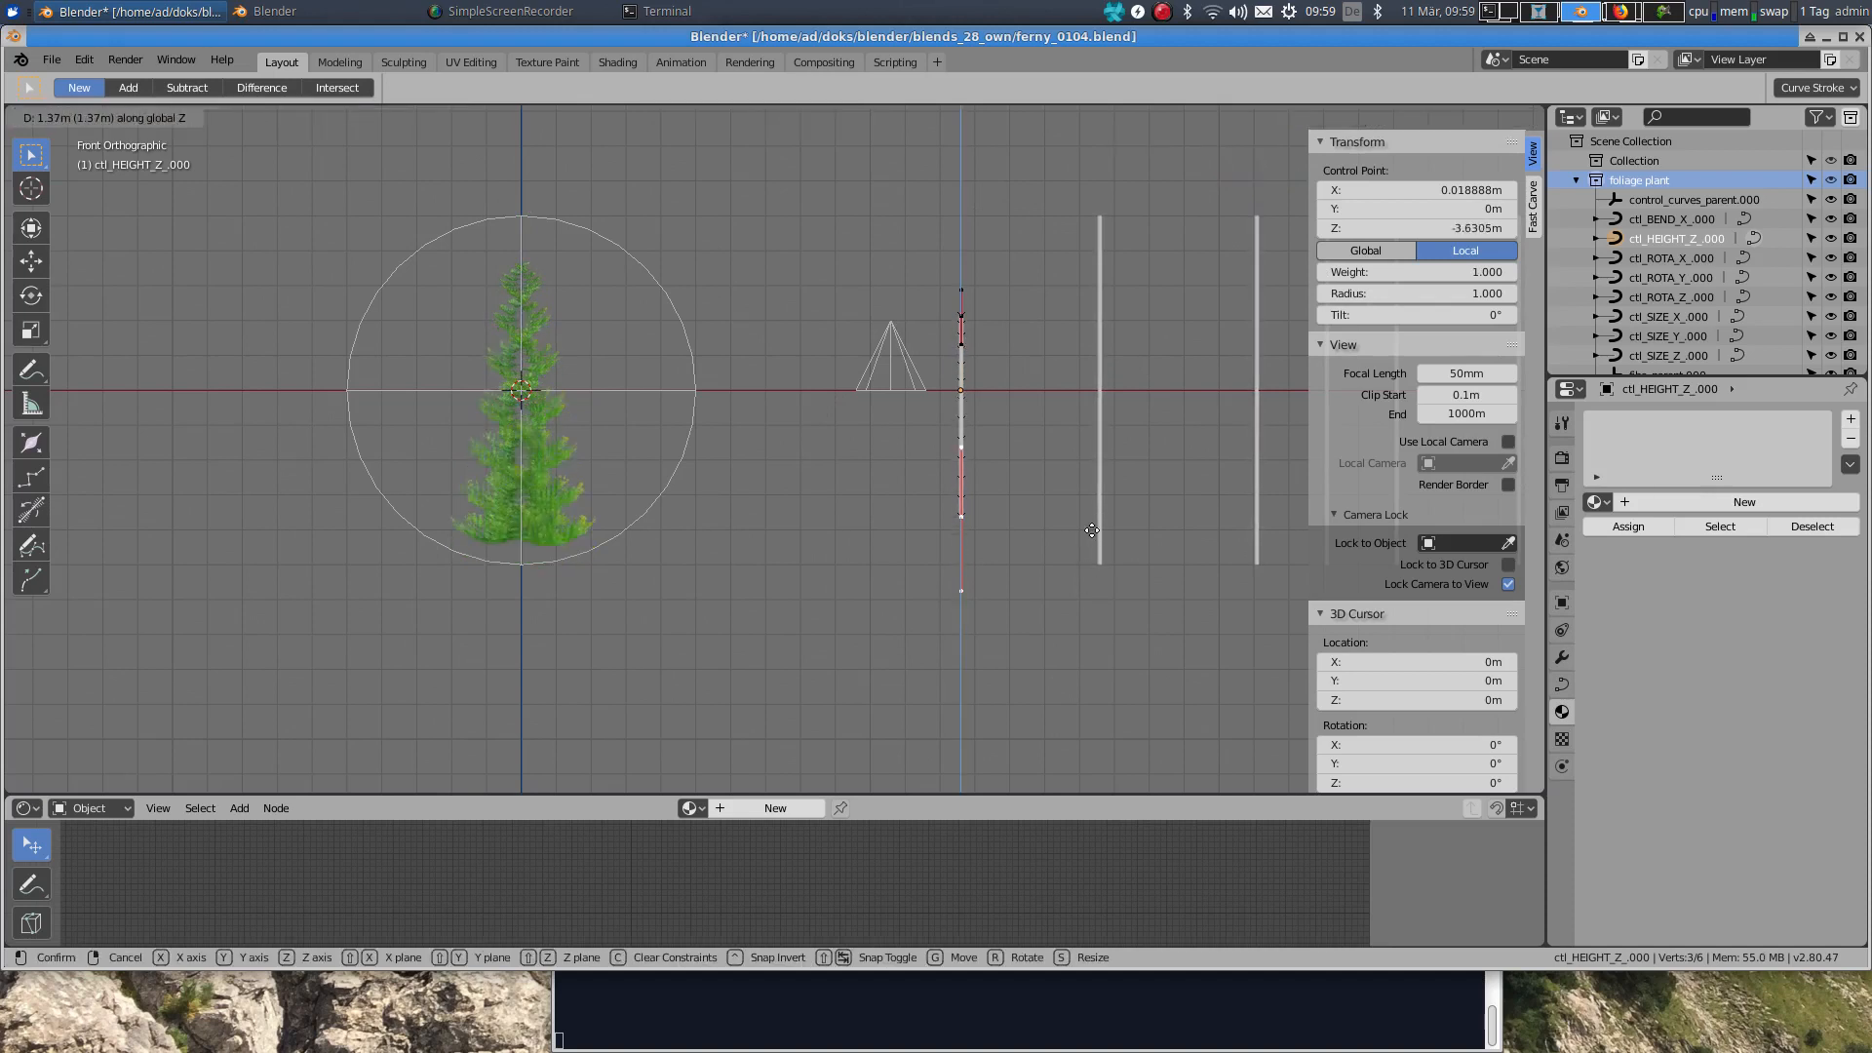
click(1090, 455)
key(s)
click(1021, 443)
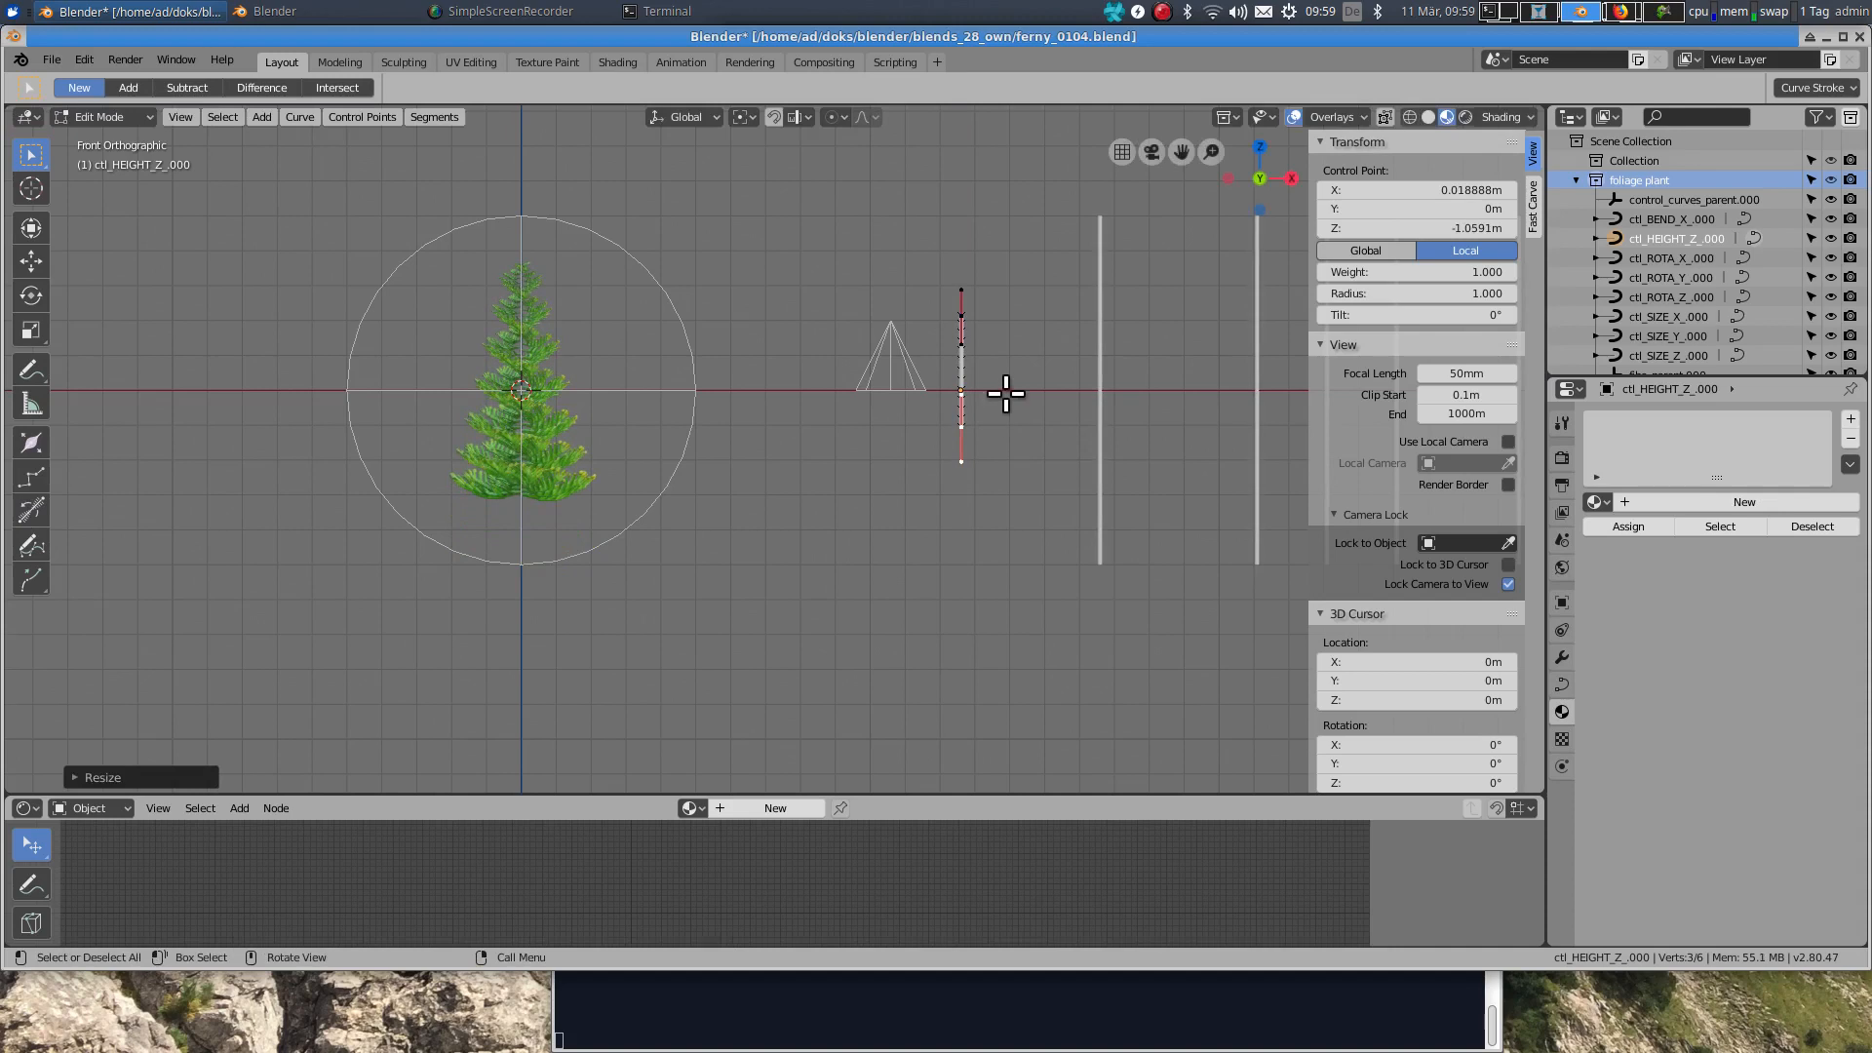
key(Tab)
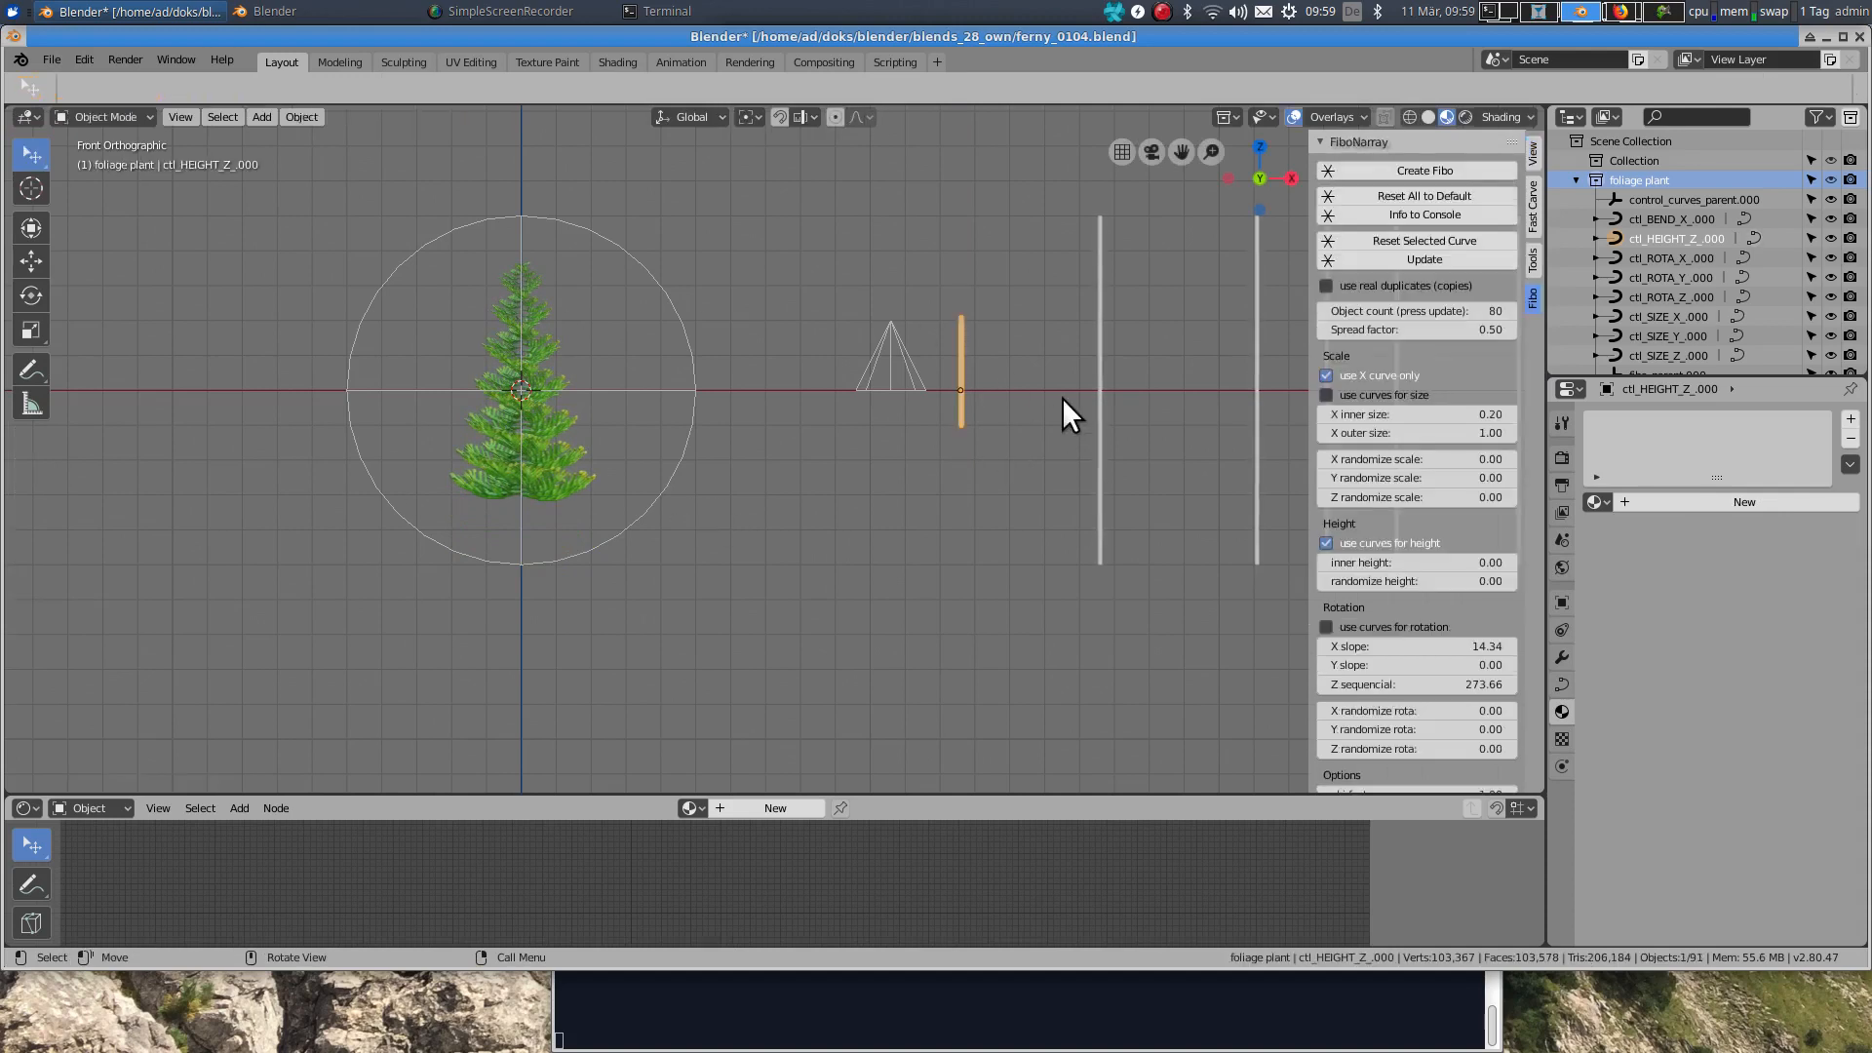
Step: Open the X bend control curve in Edit Mode, lower its upper end point along Z to about 1.67 m, and shrink its handles
click(1102, 349)
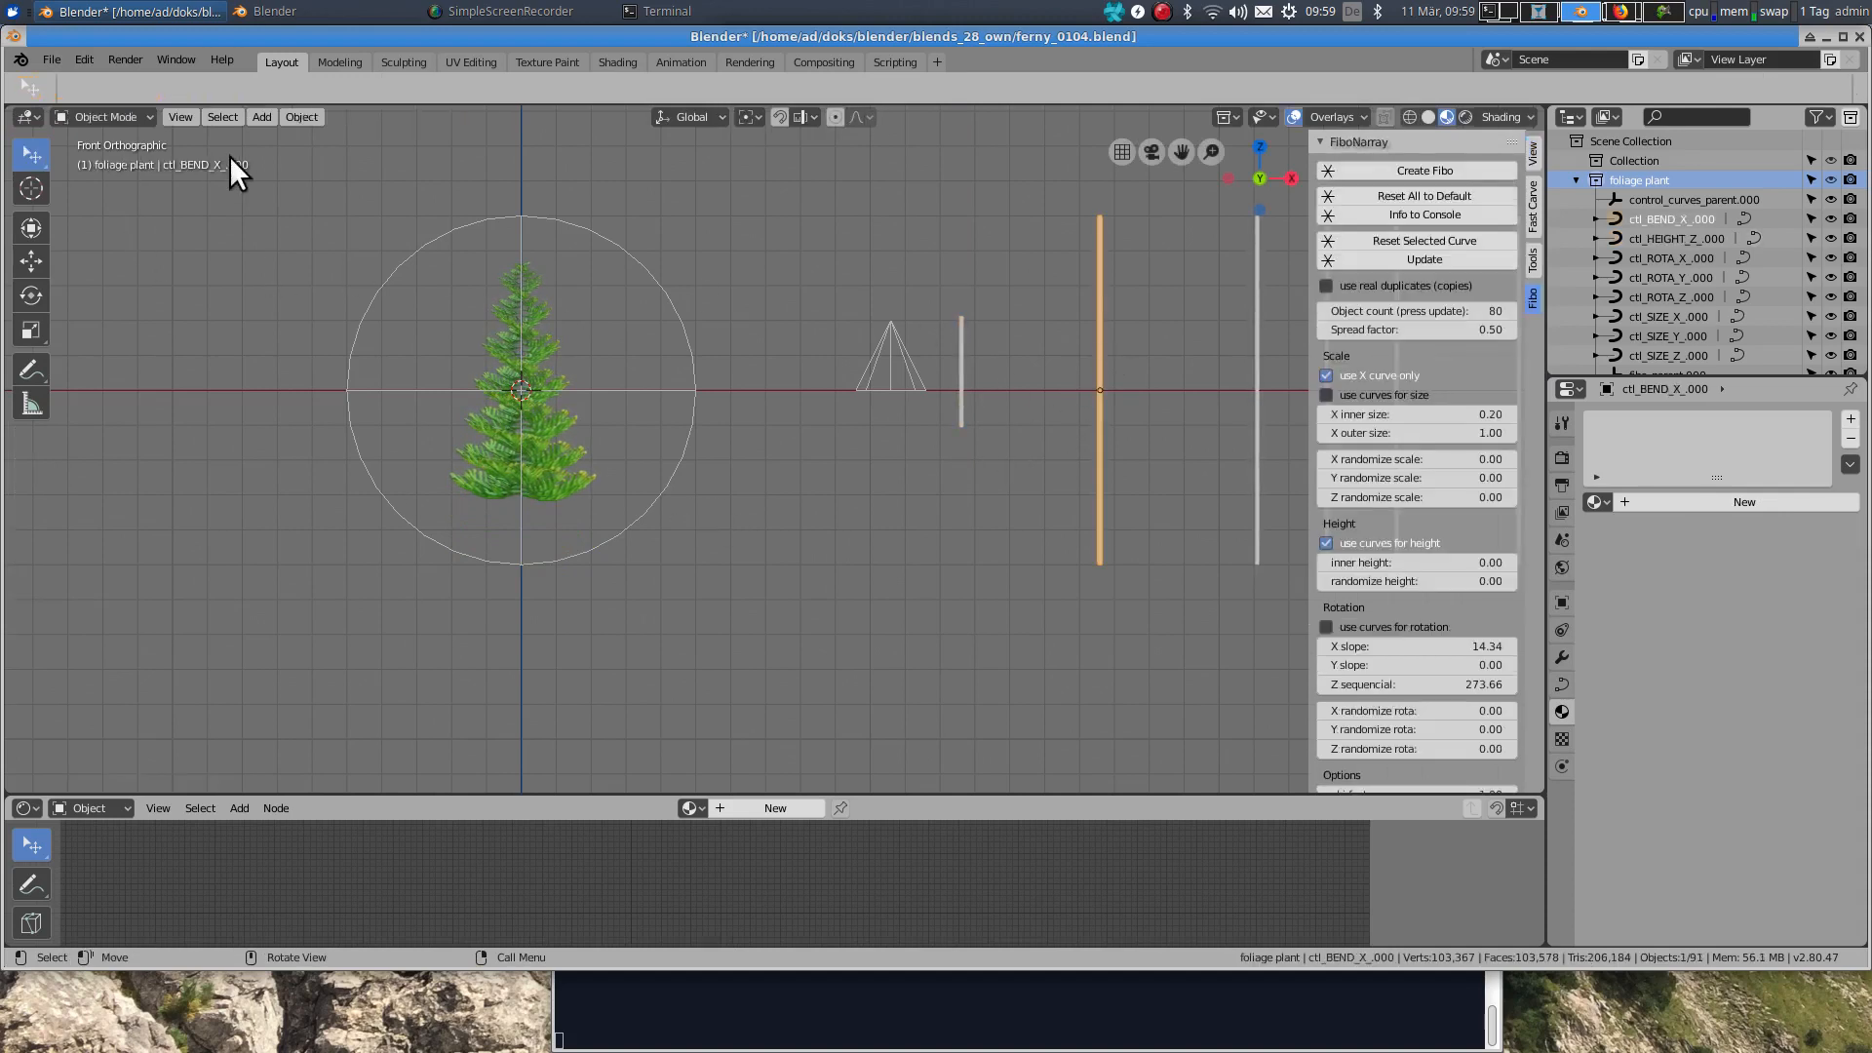
key(Tab)
key(g)
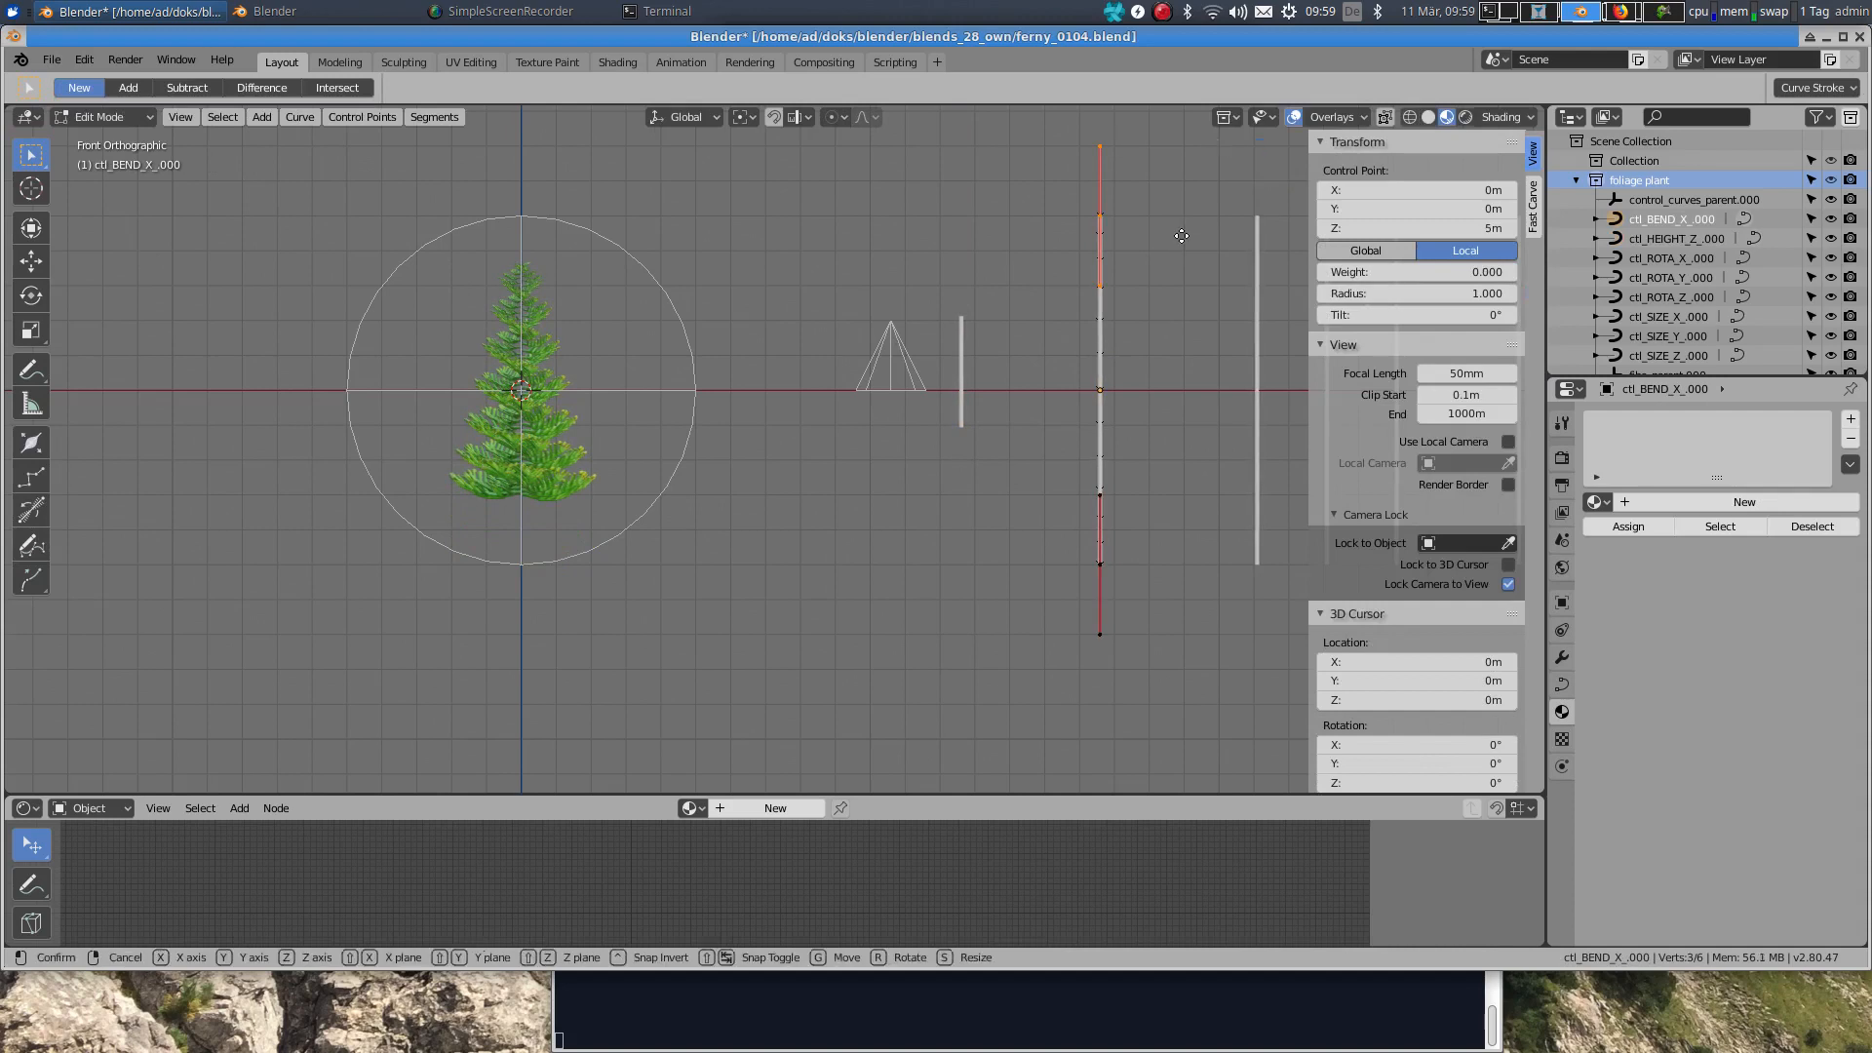
key(z)
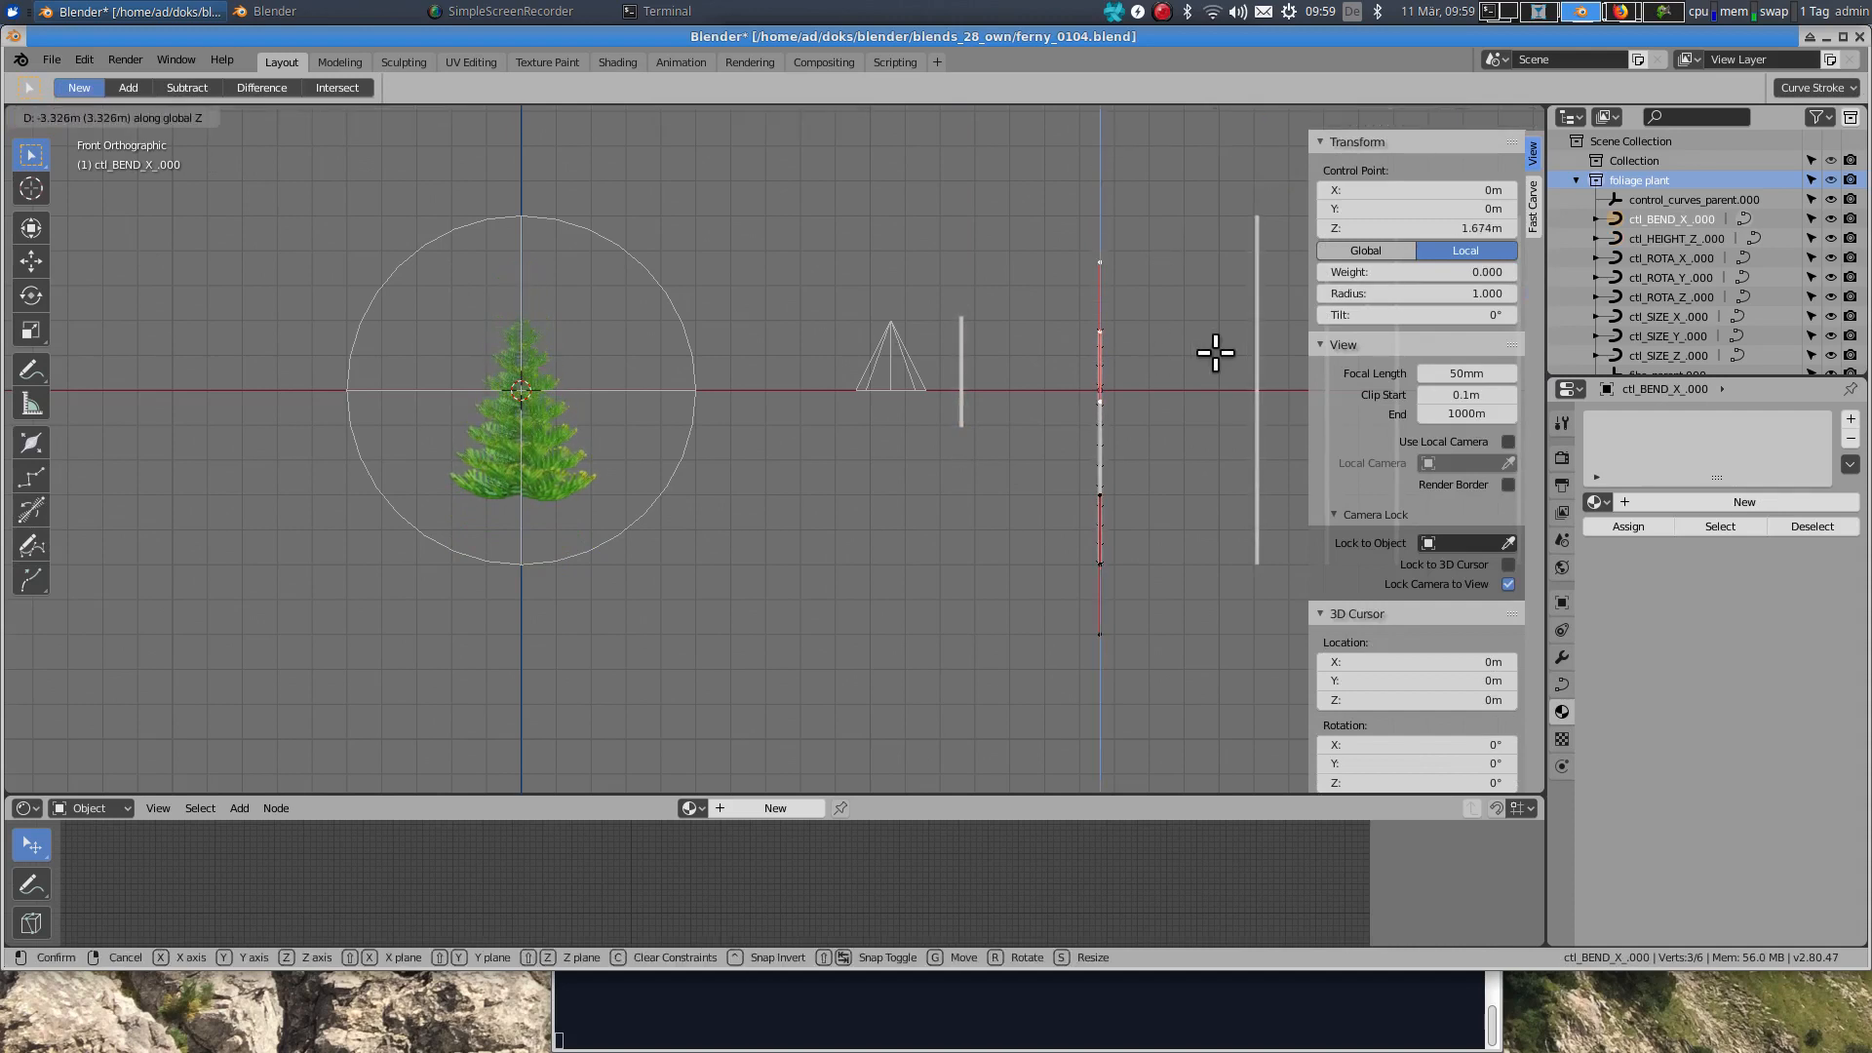
click(1173, 353)
key(s)
click(1167, 374)
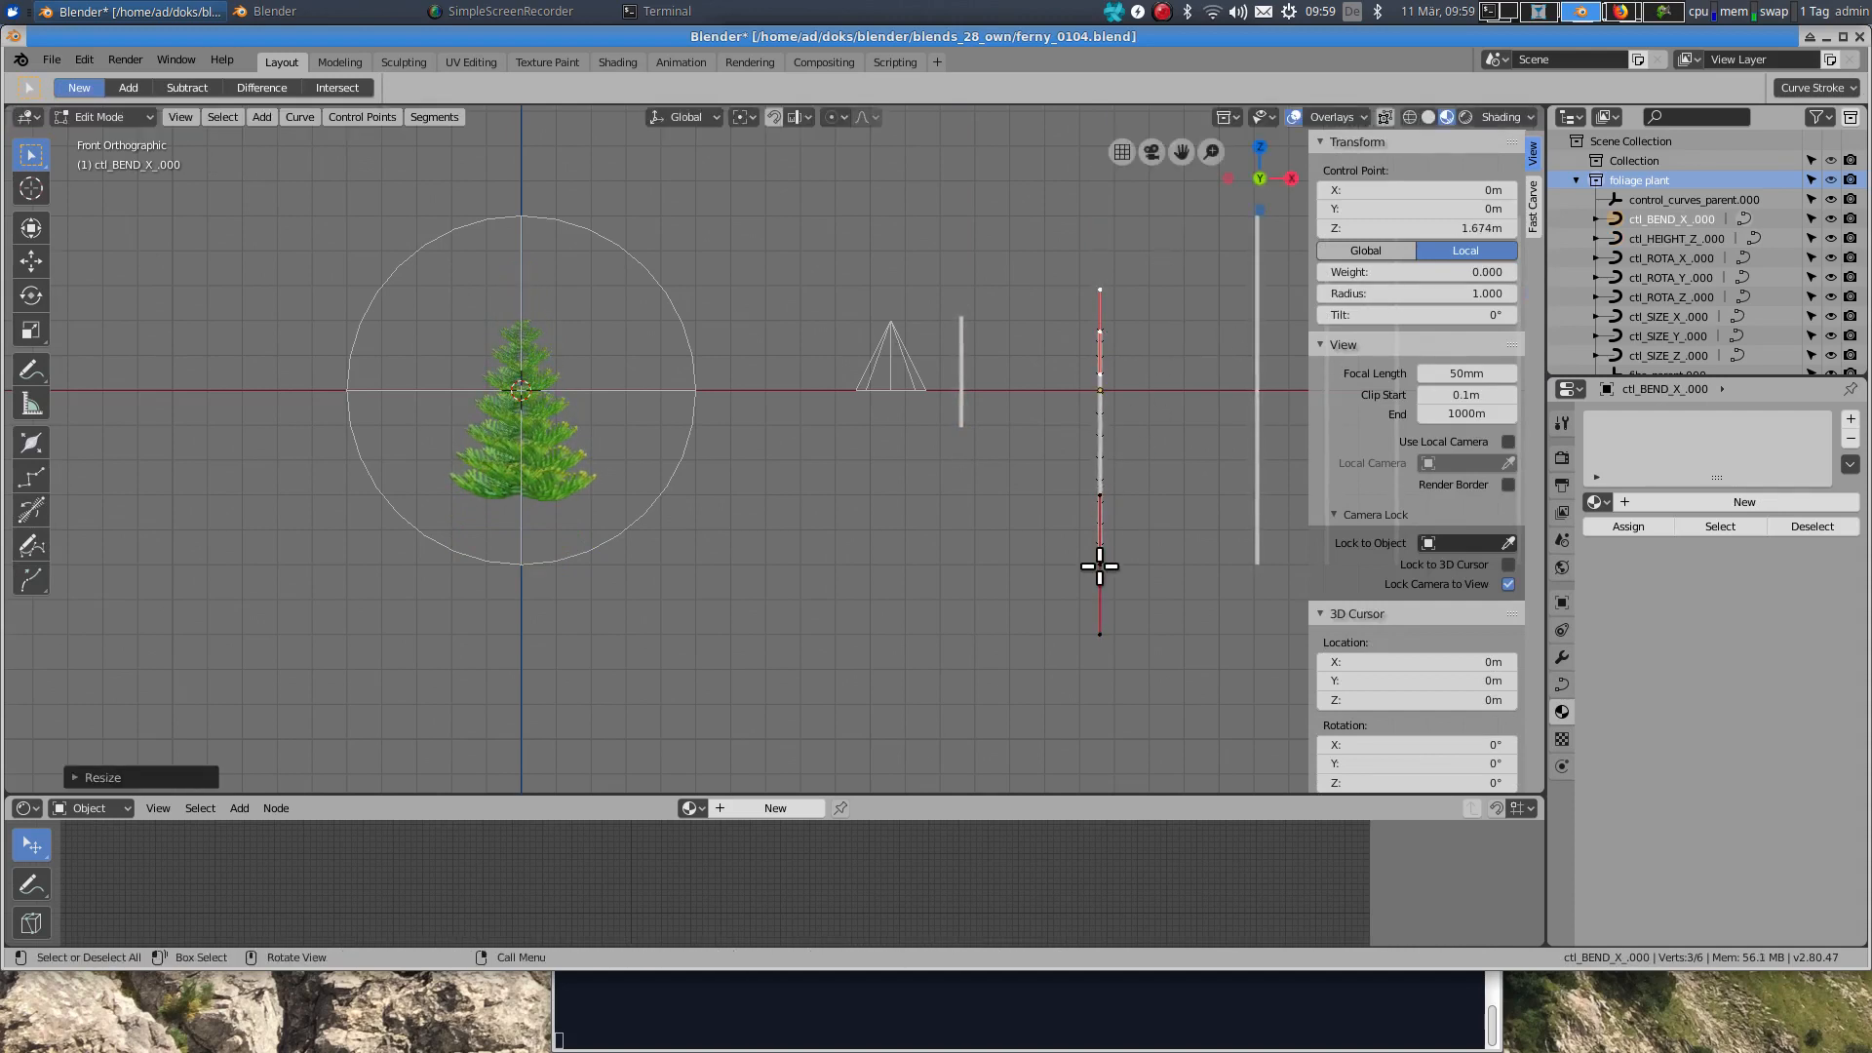
Step: Raise the bend curve's lower end point along Z to about -2.34 m and shrink its handles
click(1105, 566)
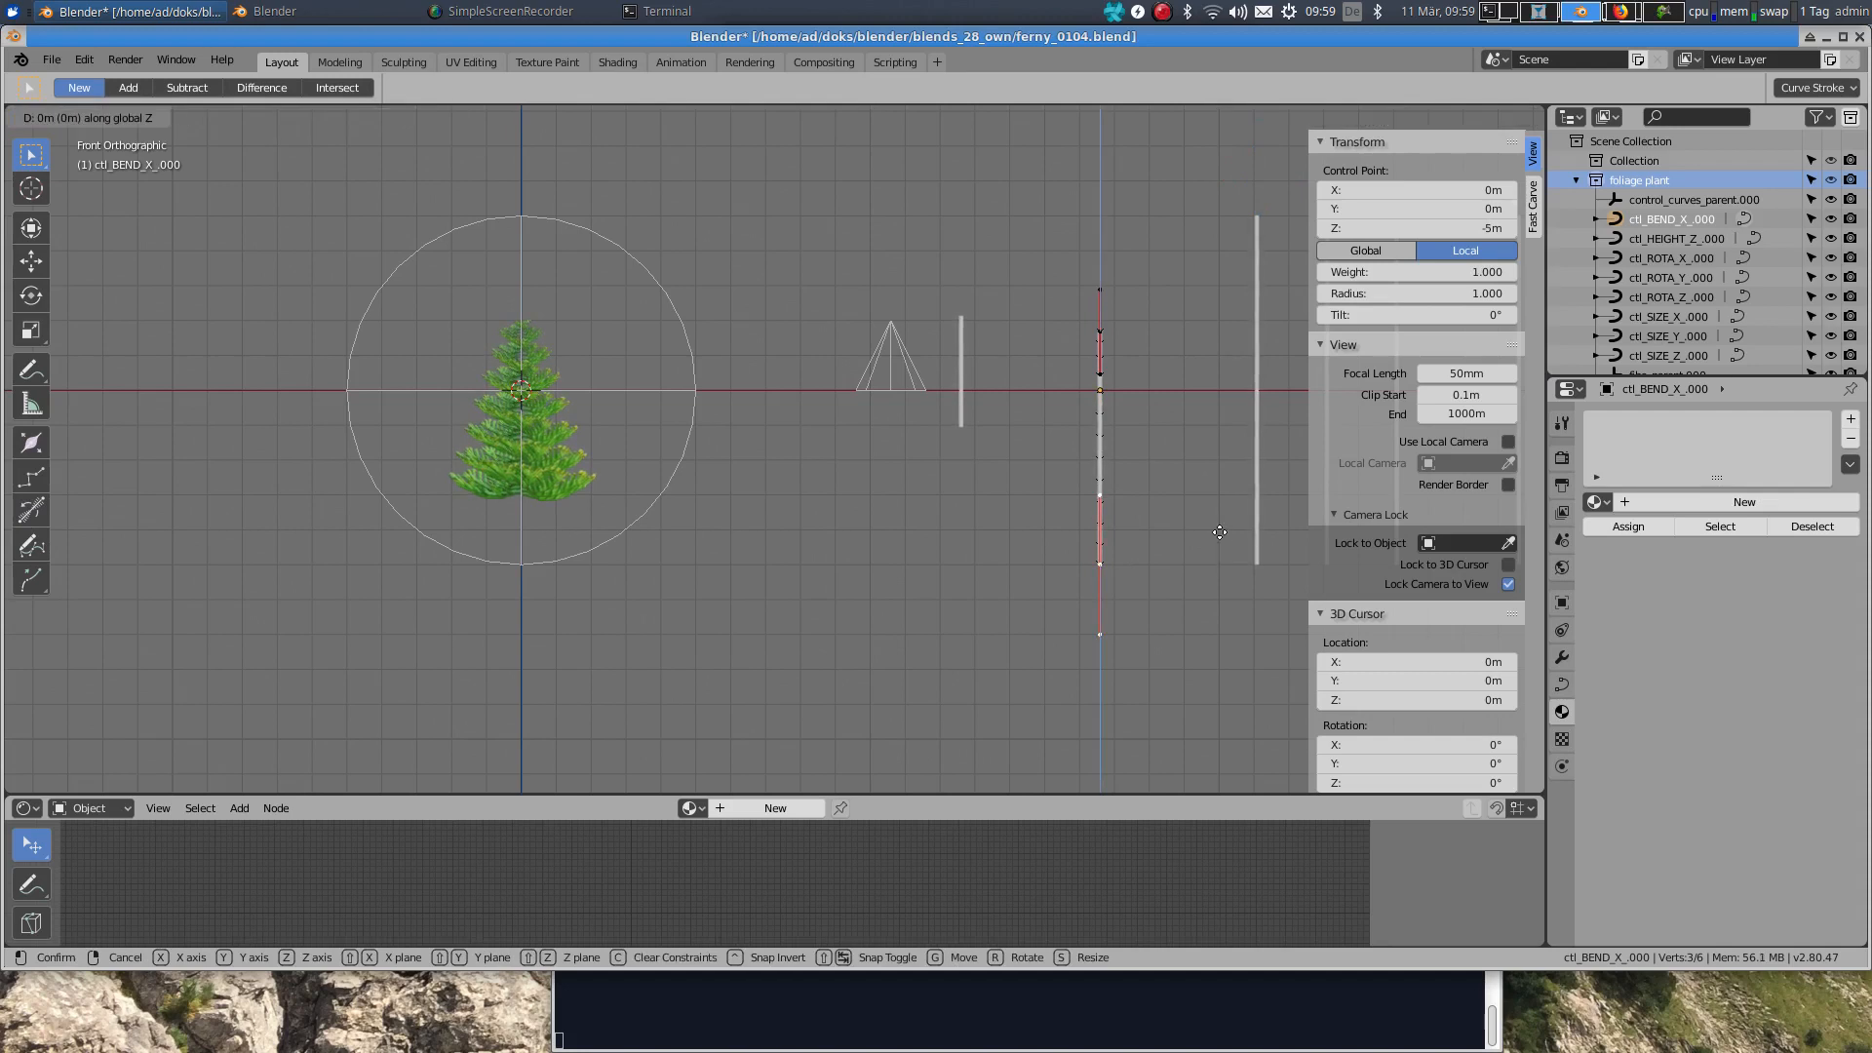
click(1214, 471)
key(s)
click(1144, 459)
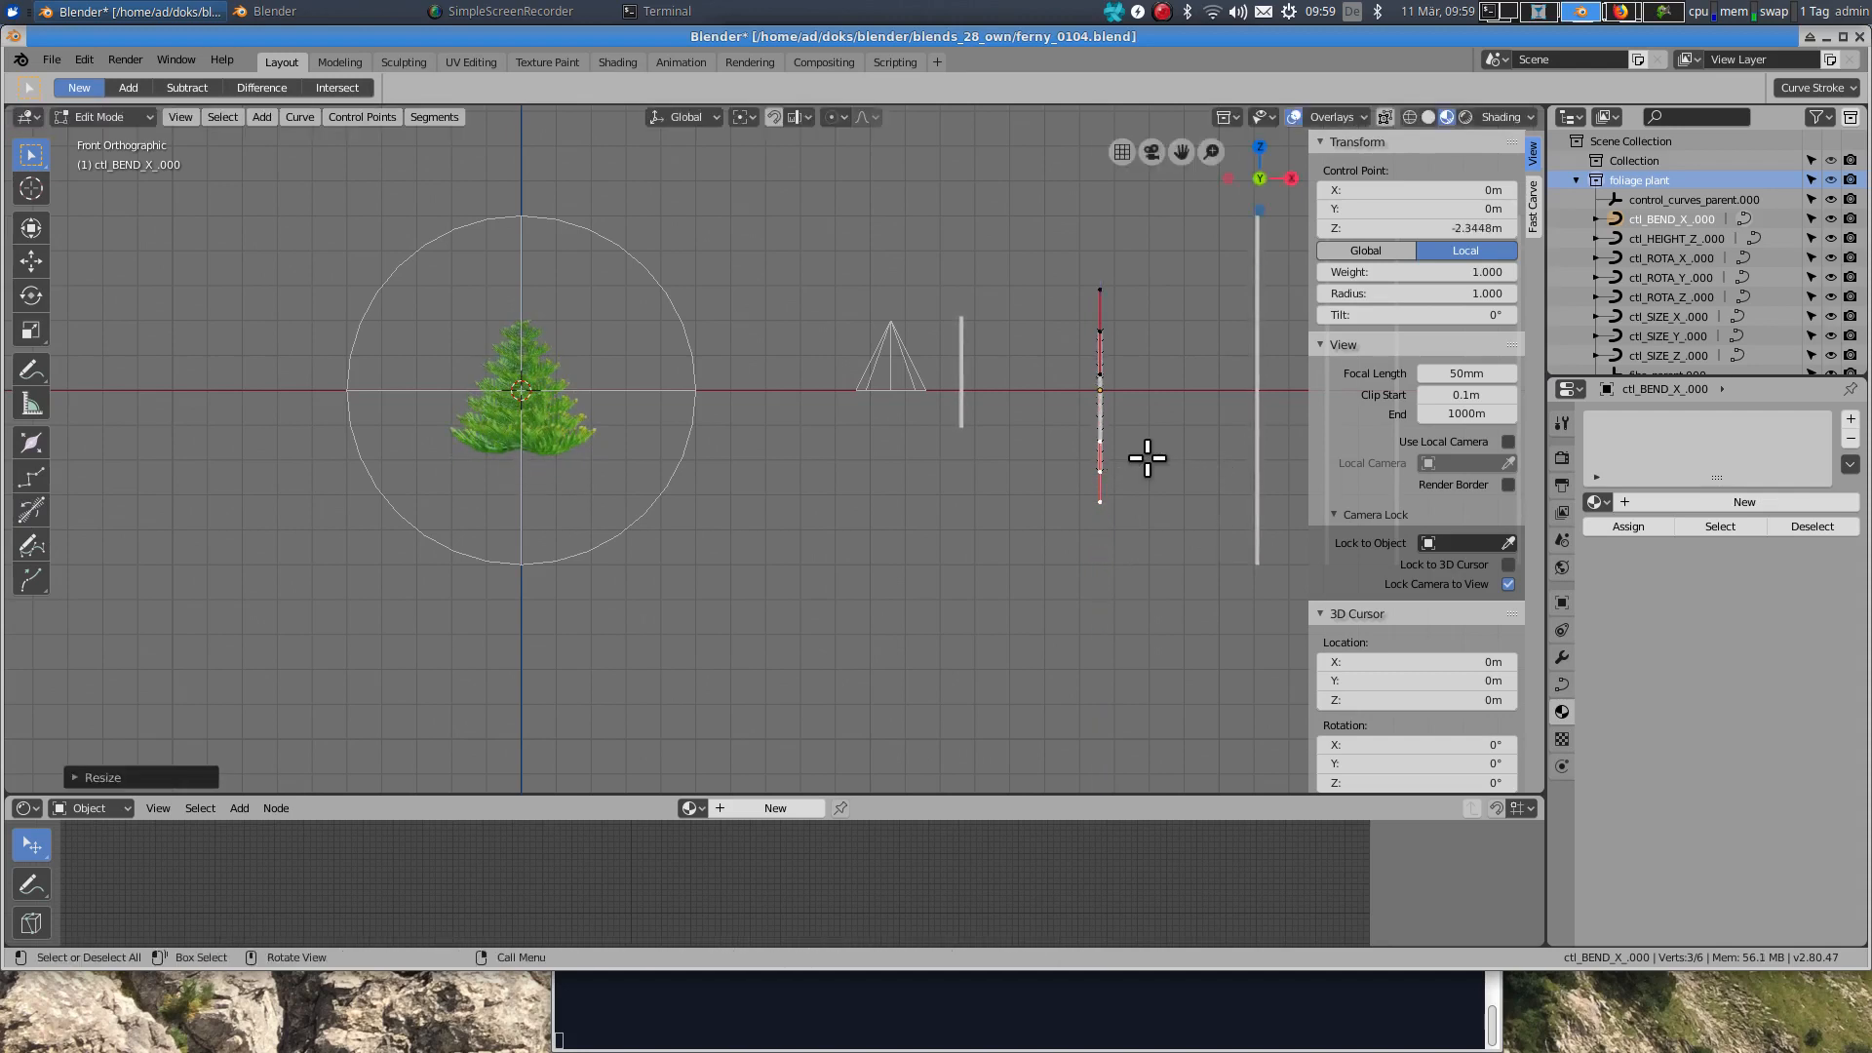
Step: Try to bend the plant by moving the bend curve's upper end point sideways
click(1099, 332)
key(g)
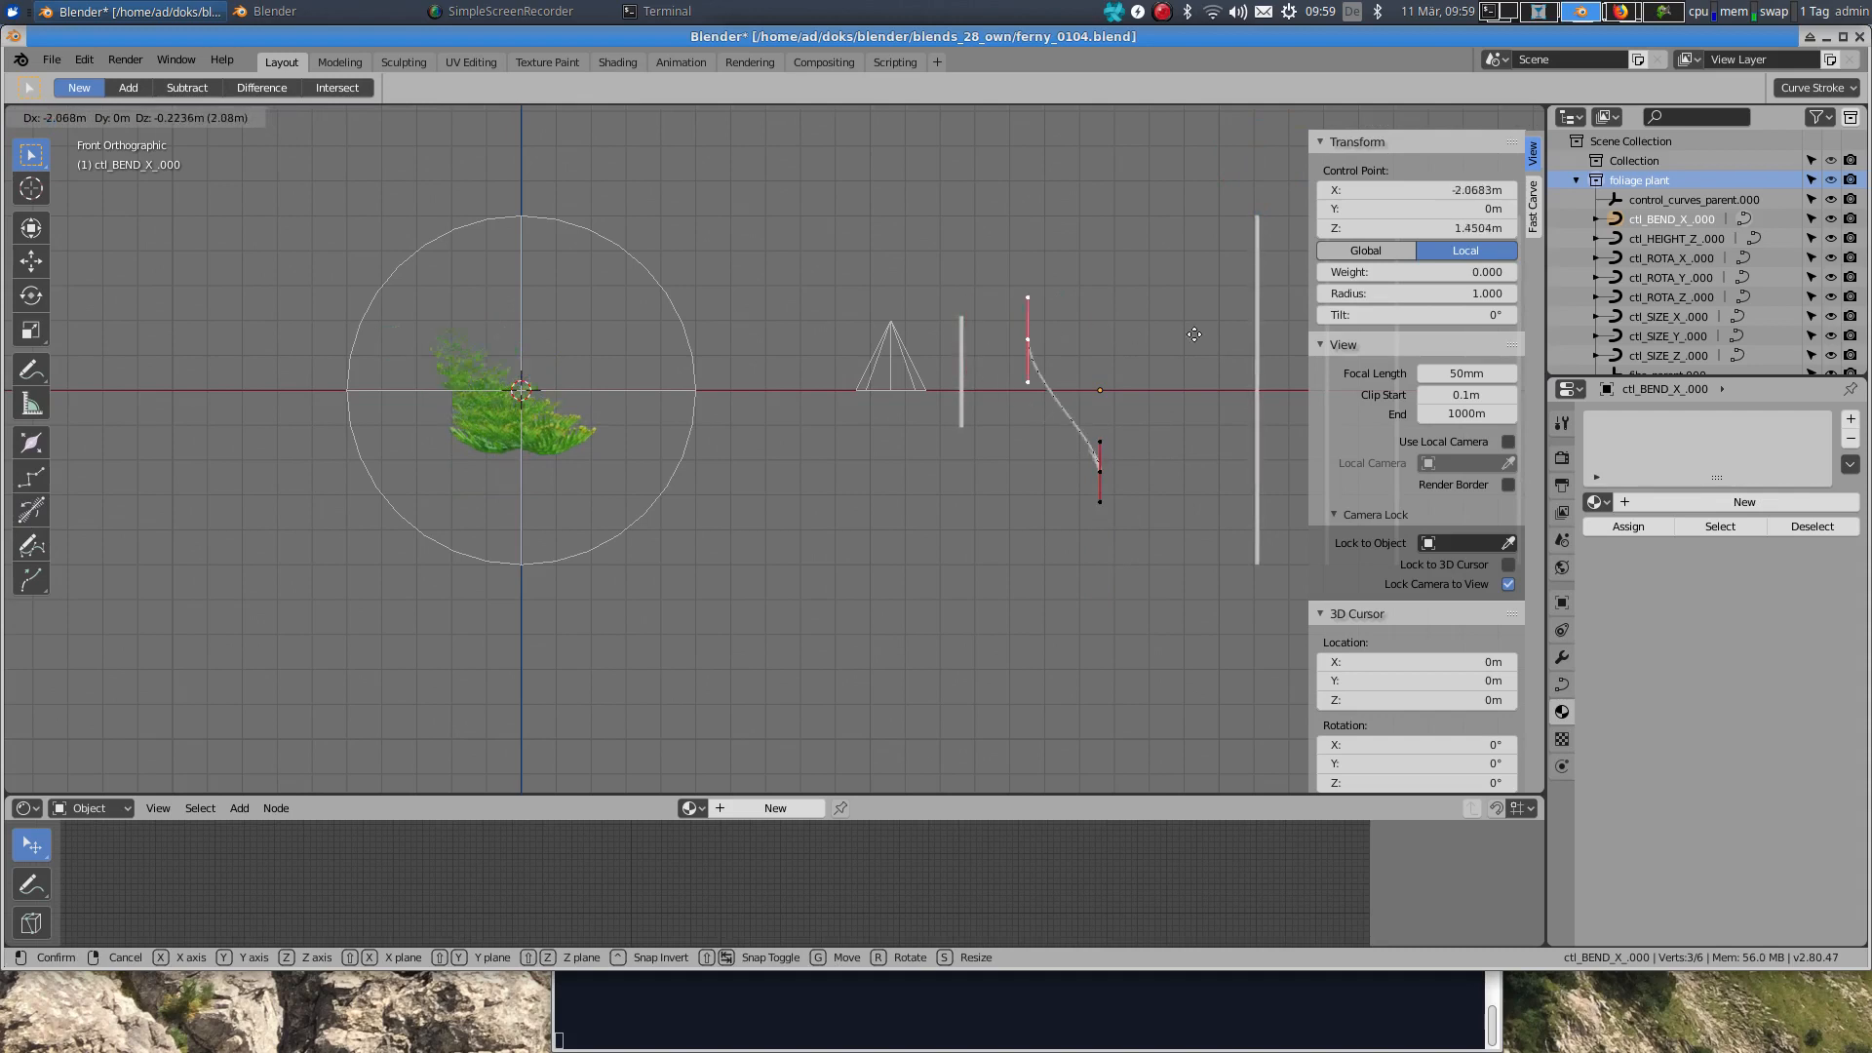
key(Escape)
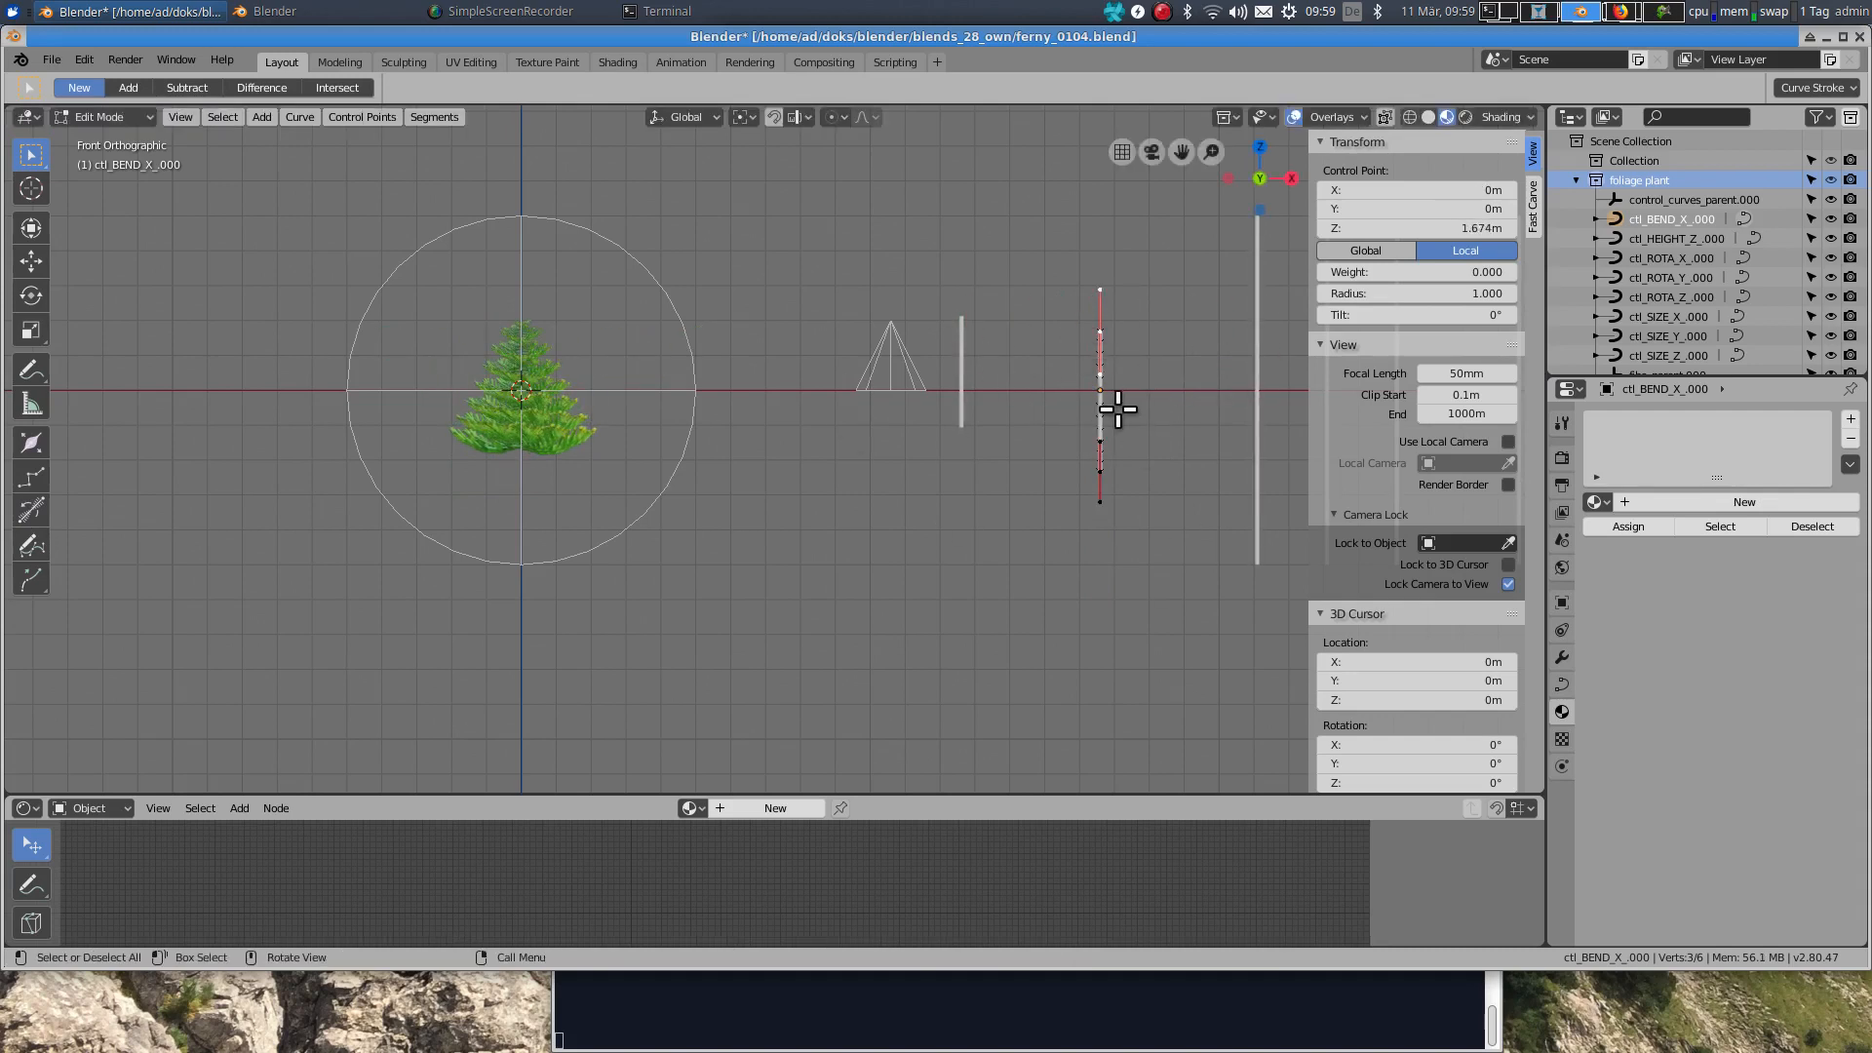
Step: Leave Edit Mode and examine the shortened plant up close from the front and in perspective
key(Tab)
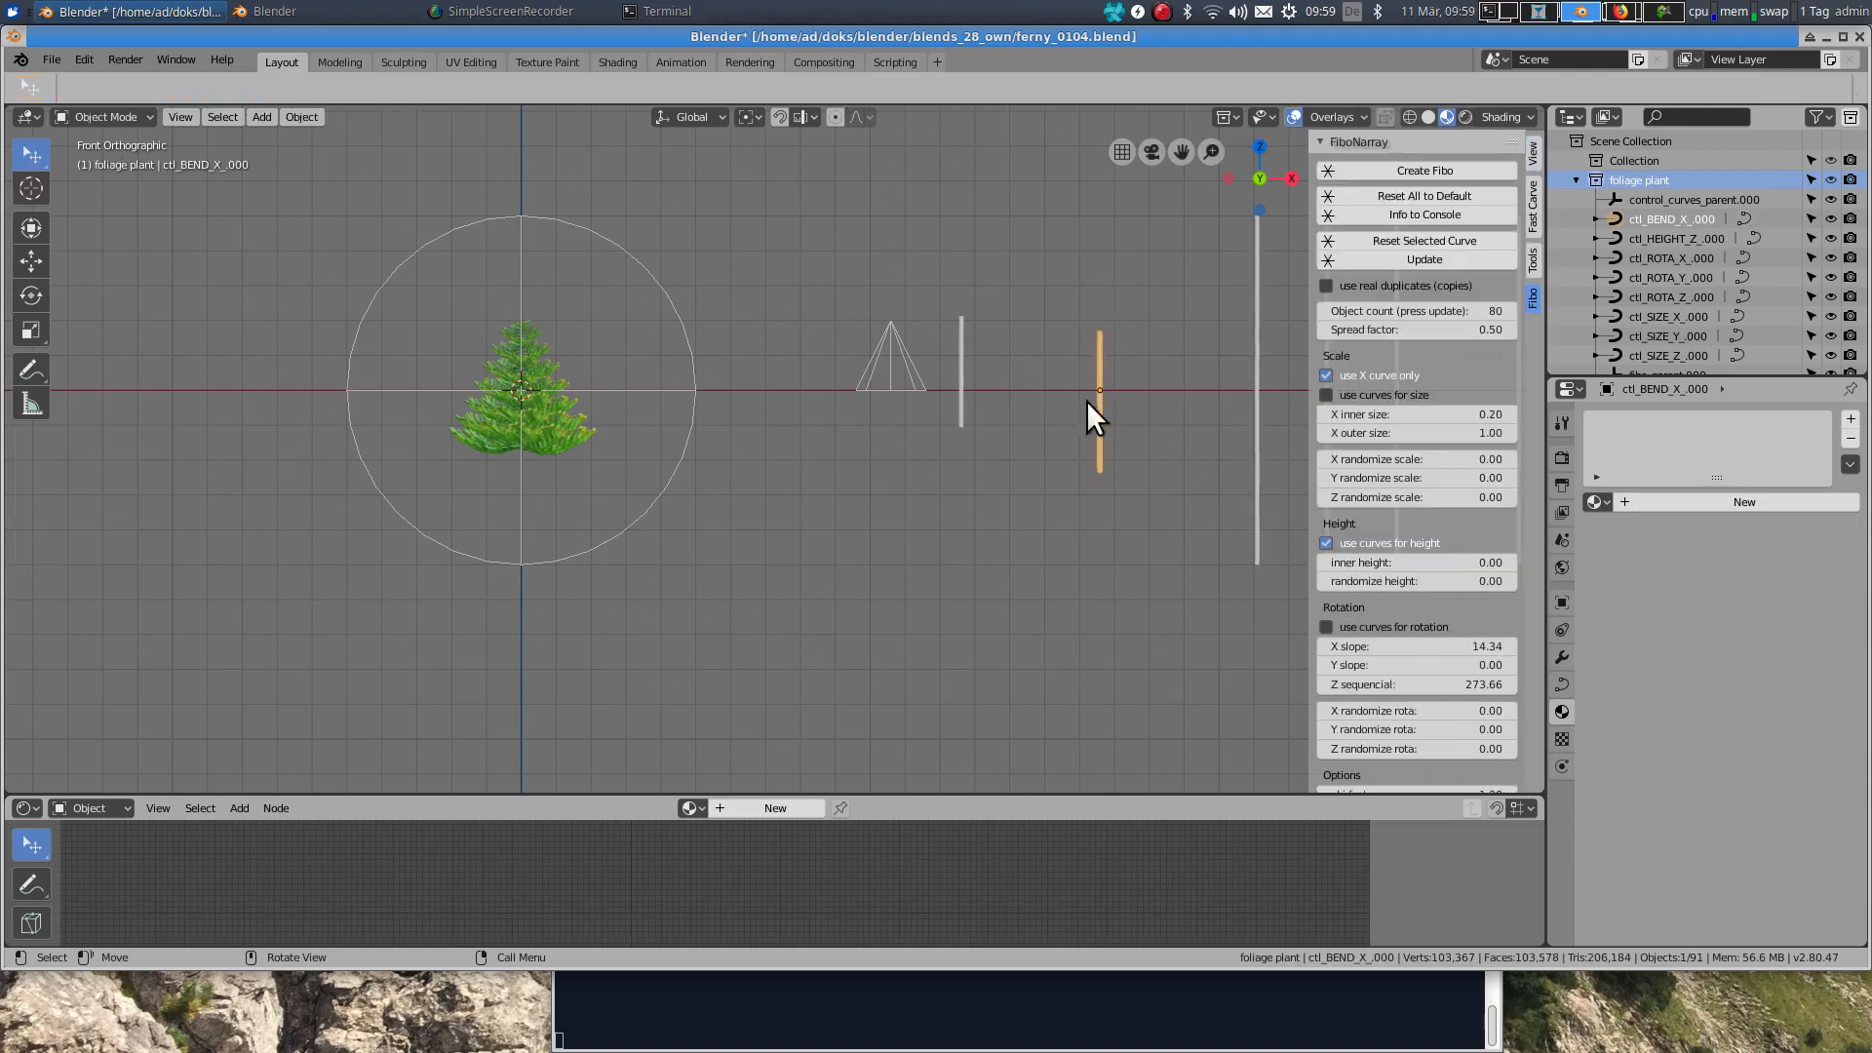
shift+middle_drag(535, 367, 686, 439)
scroll(687, 436, up, 6)
scroll(688, 477, down, 6)
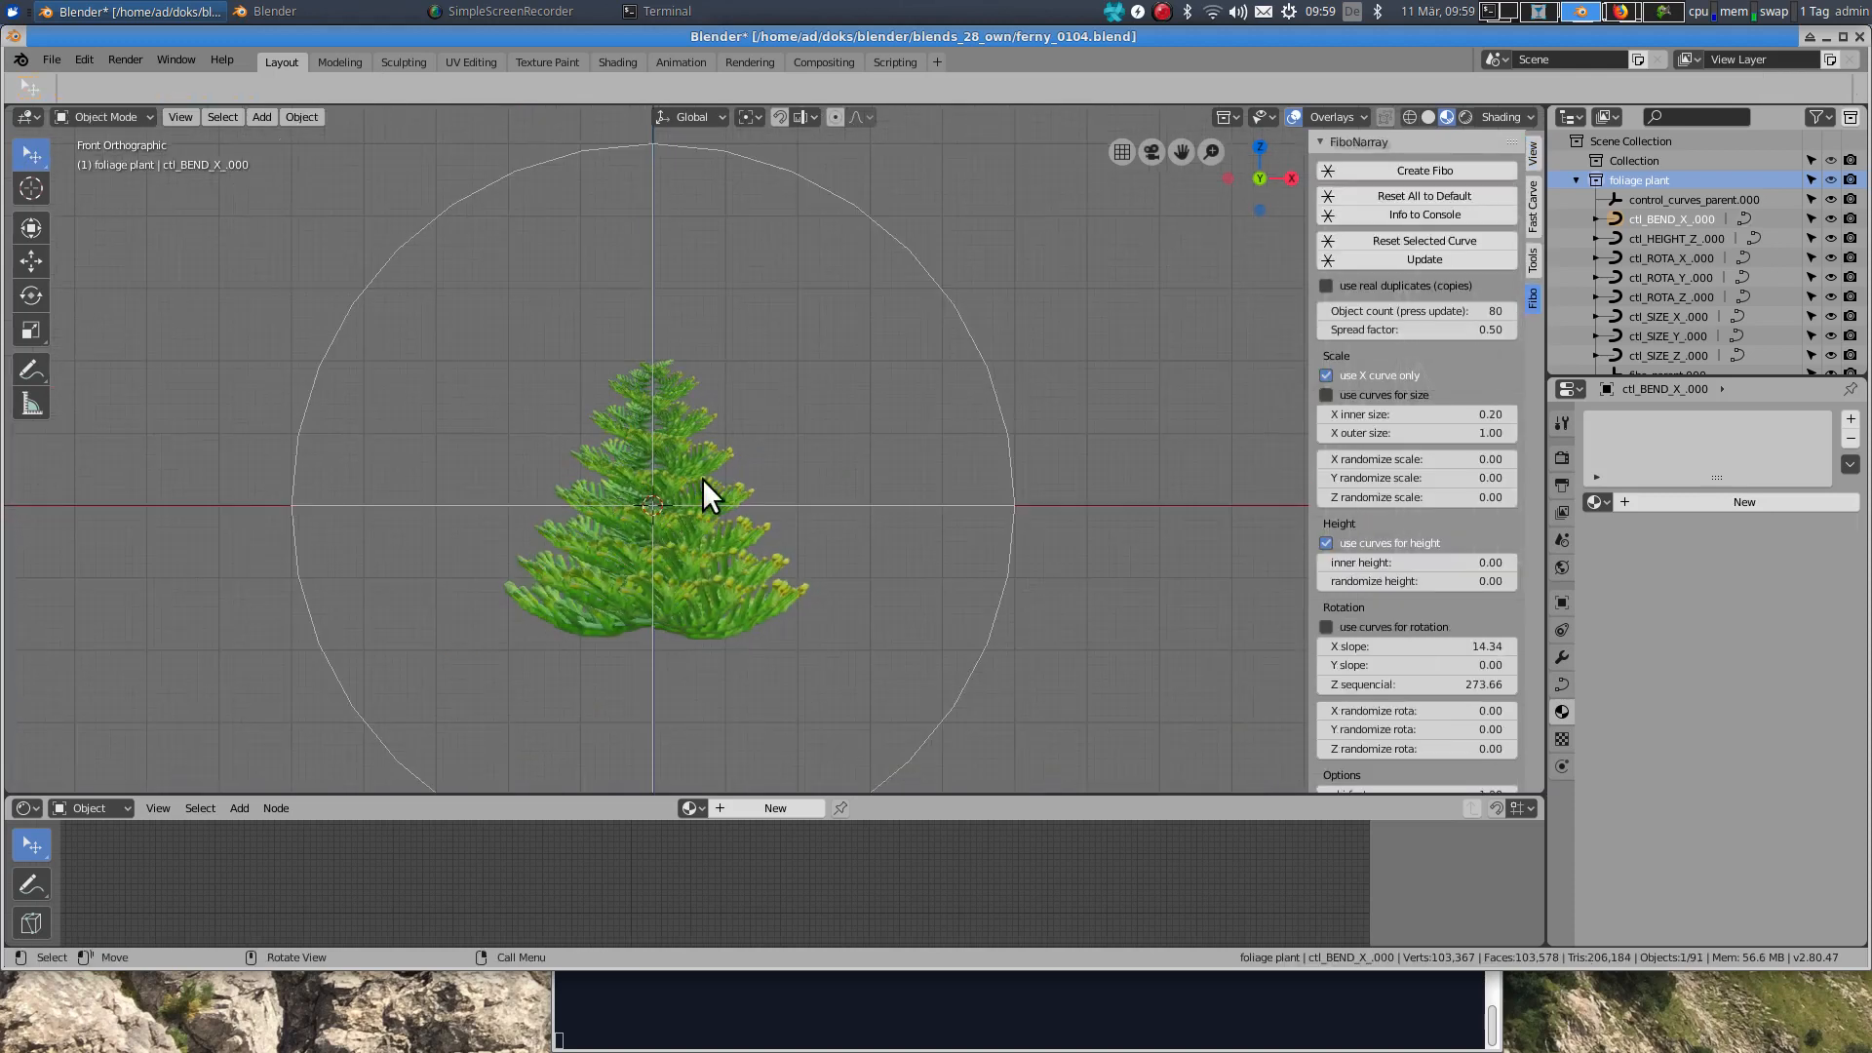
shift+middle_drag(739, 489, 591, 601)
scroll(623, 491, down, 3)
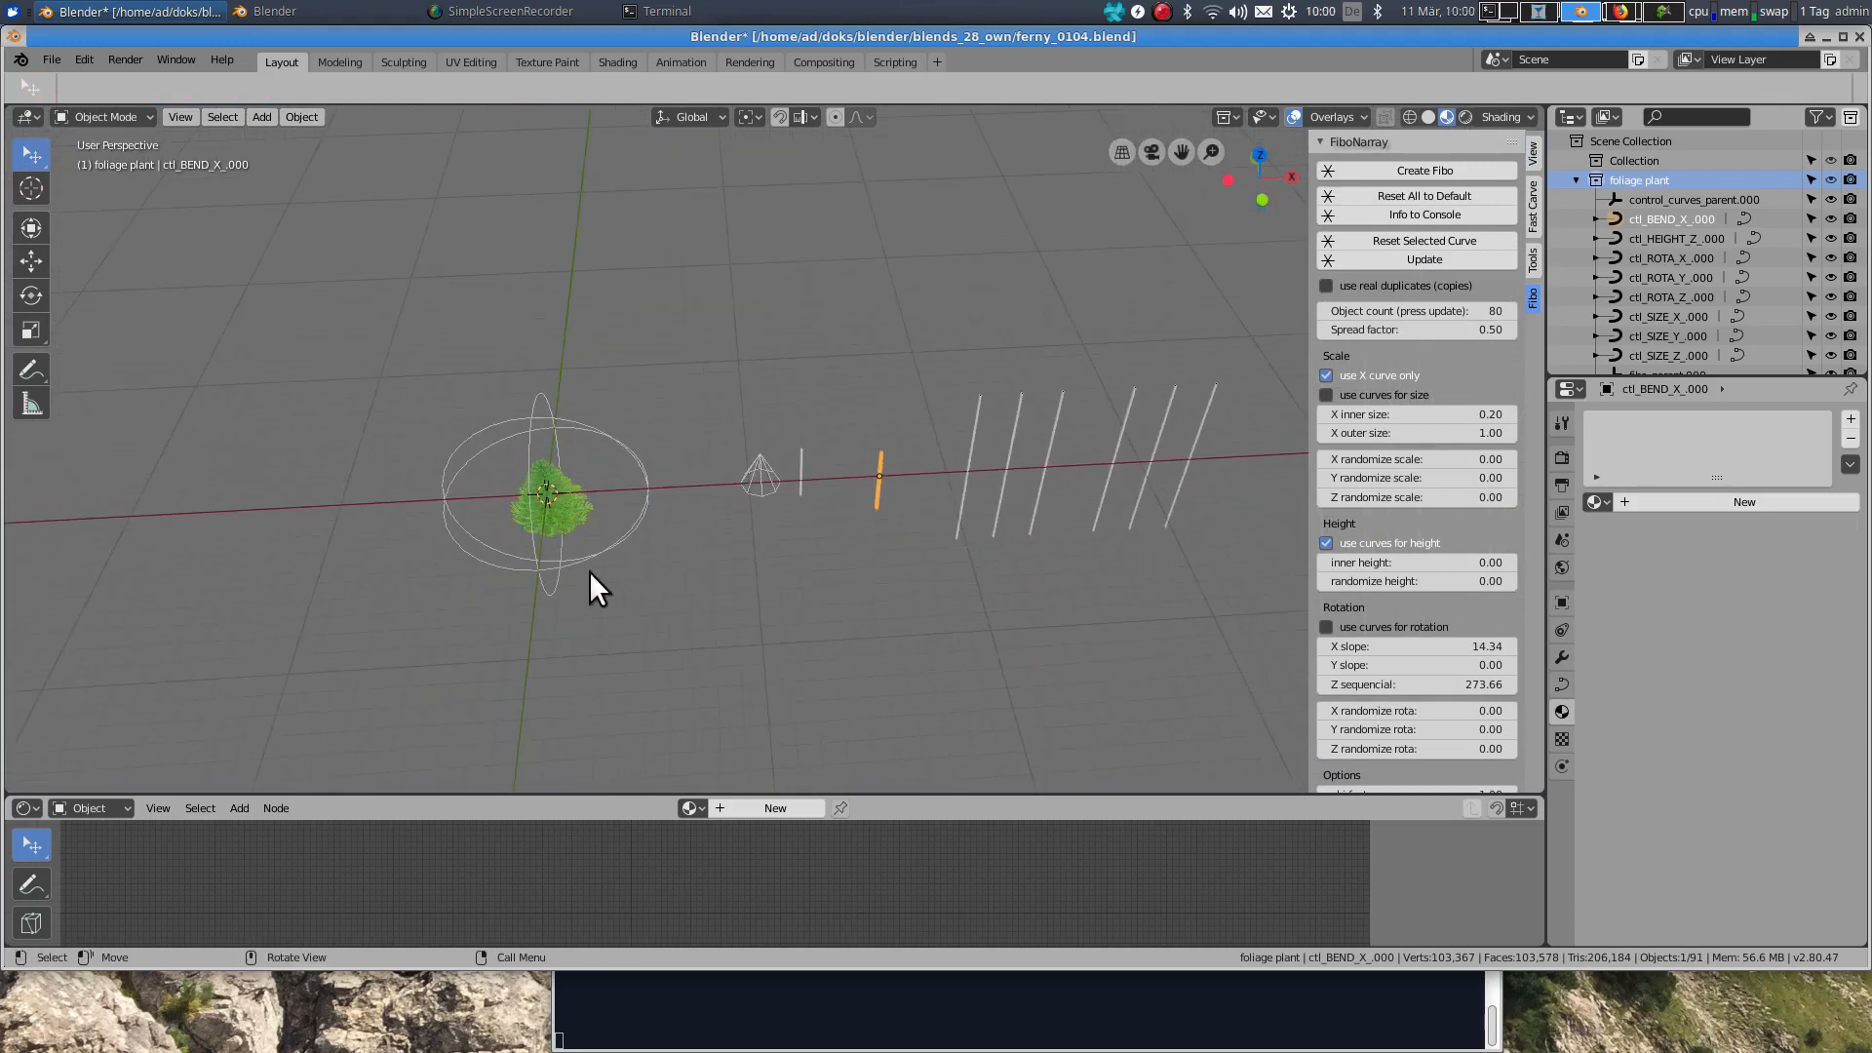
Step: Examine the plant up close from above and compare it with the reference photo fern-821293.jpg in the image viewer
key(KP_7)
scroll(577, 458, up, 7)
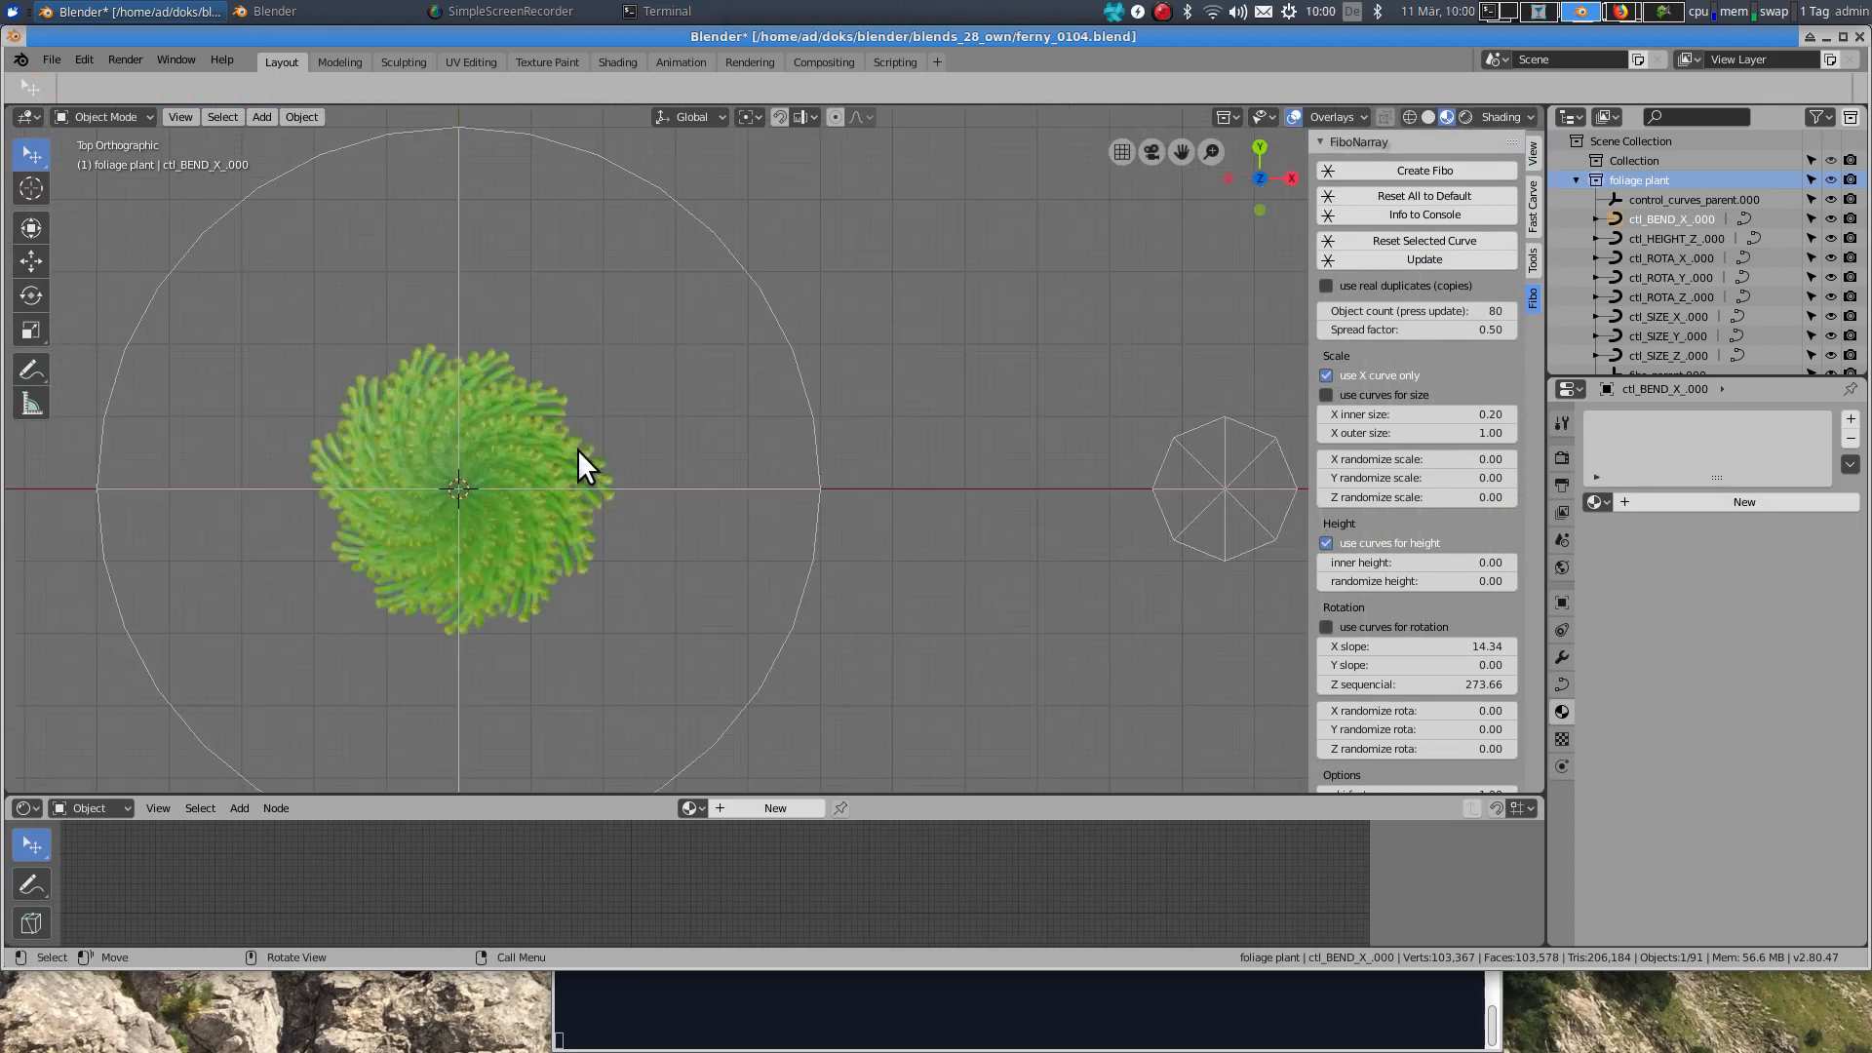
scroll(795, 426, up, 4)
shift+middle_drag(678, 449, 909, 425)
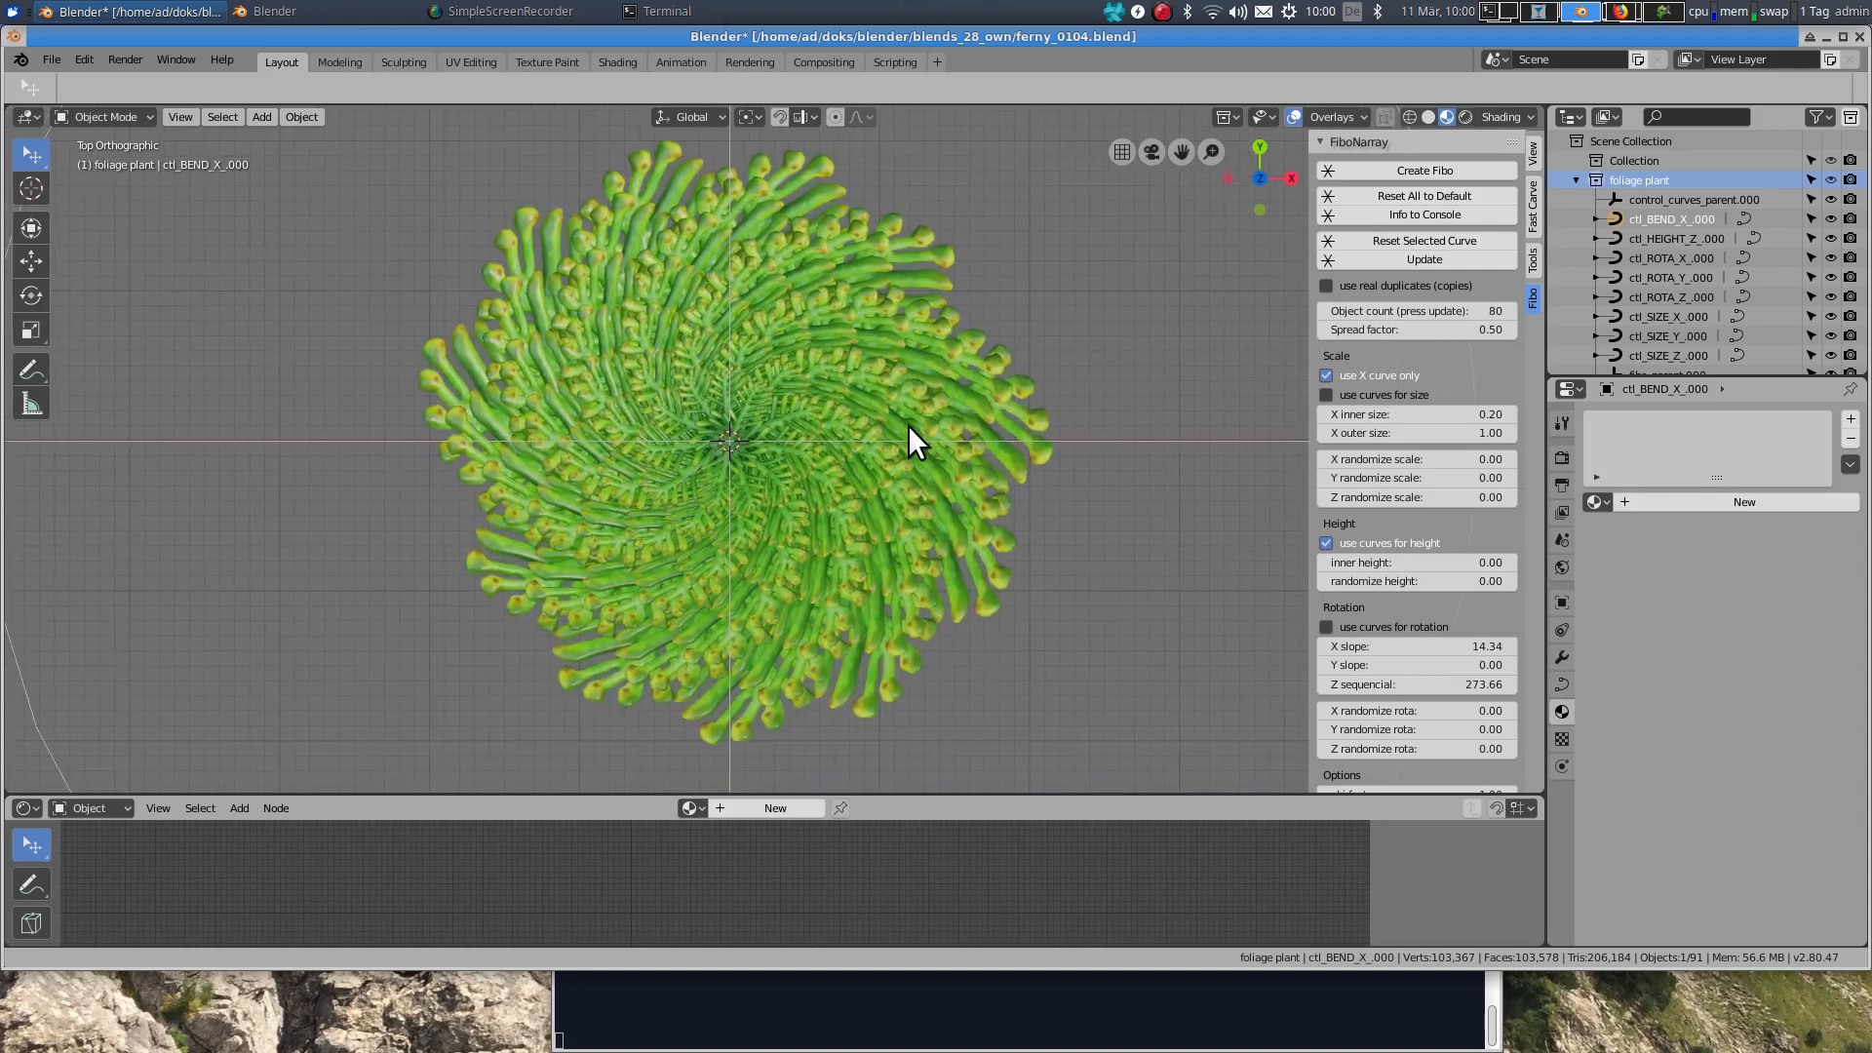
click(1541, 3)
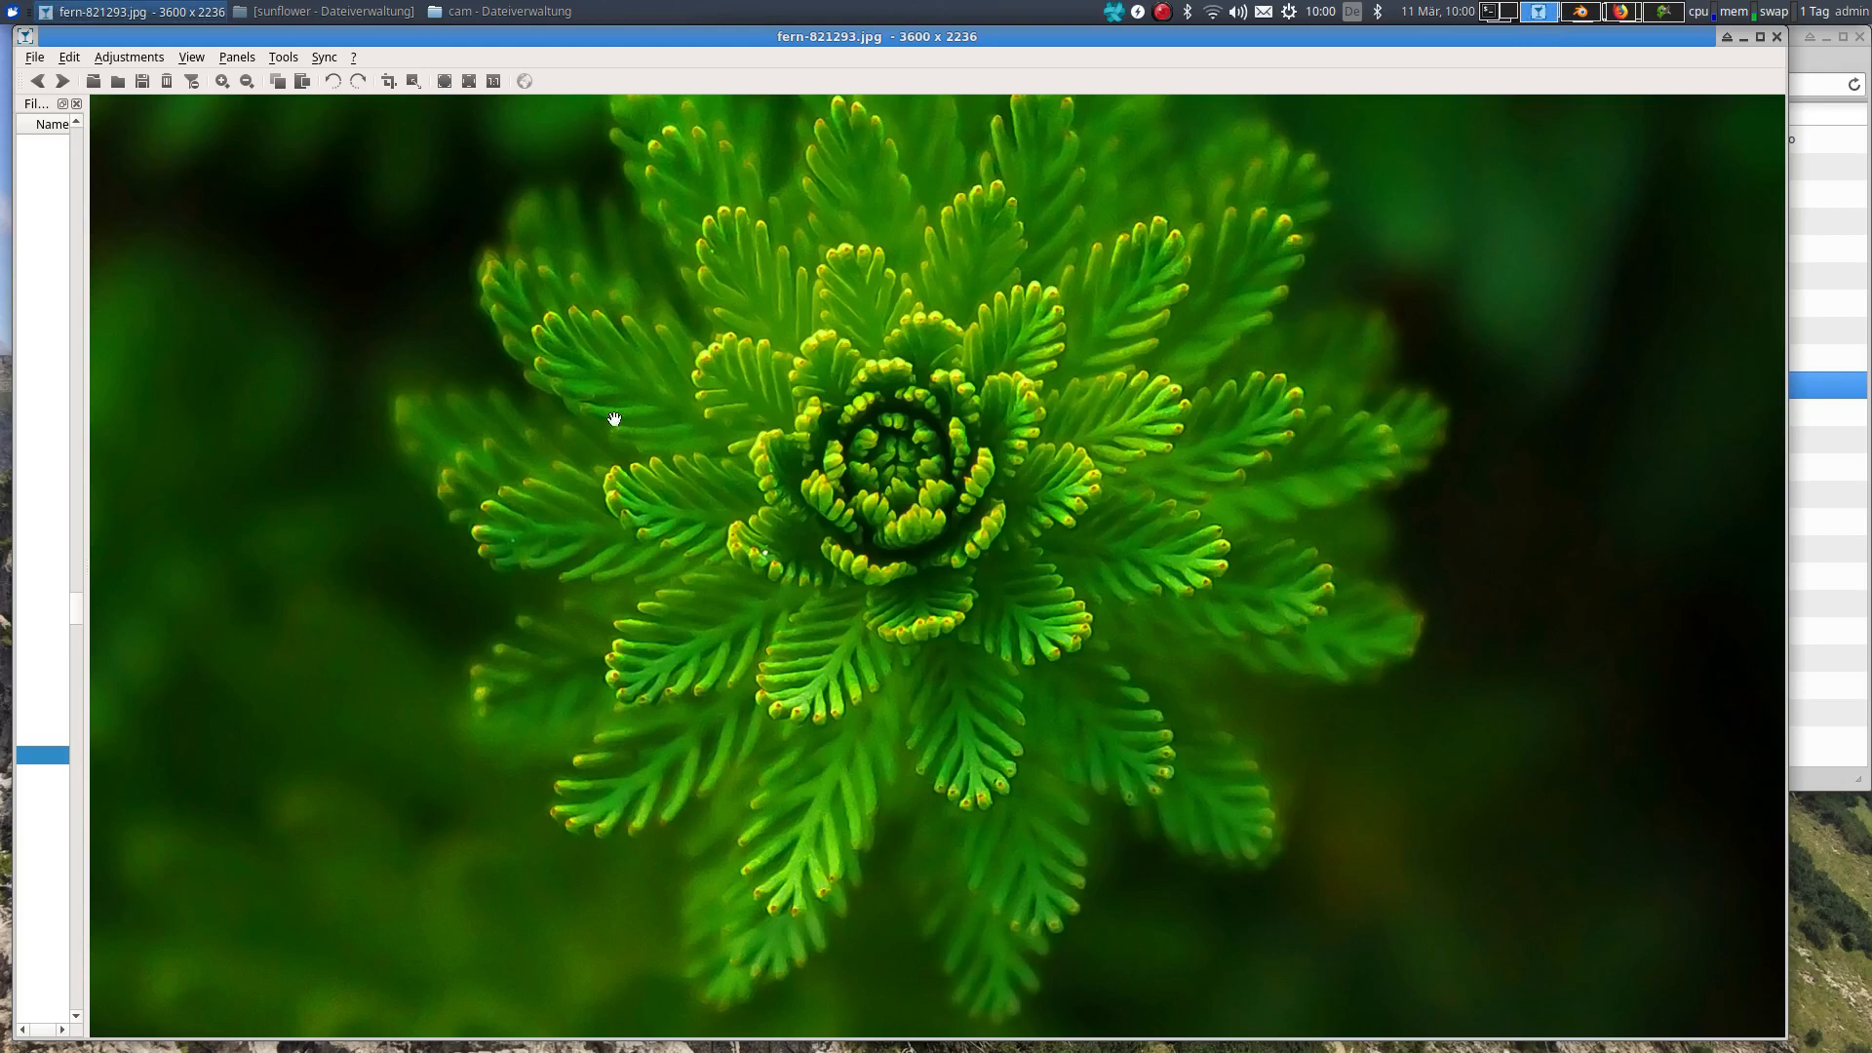
click(1581, 12)
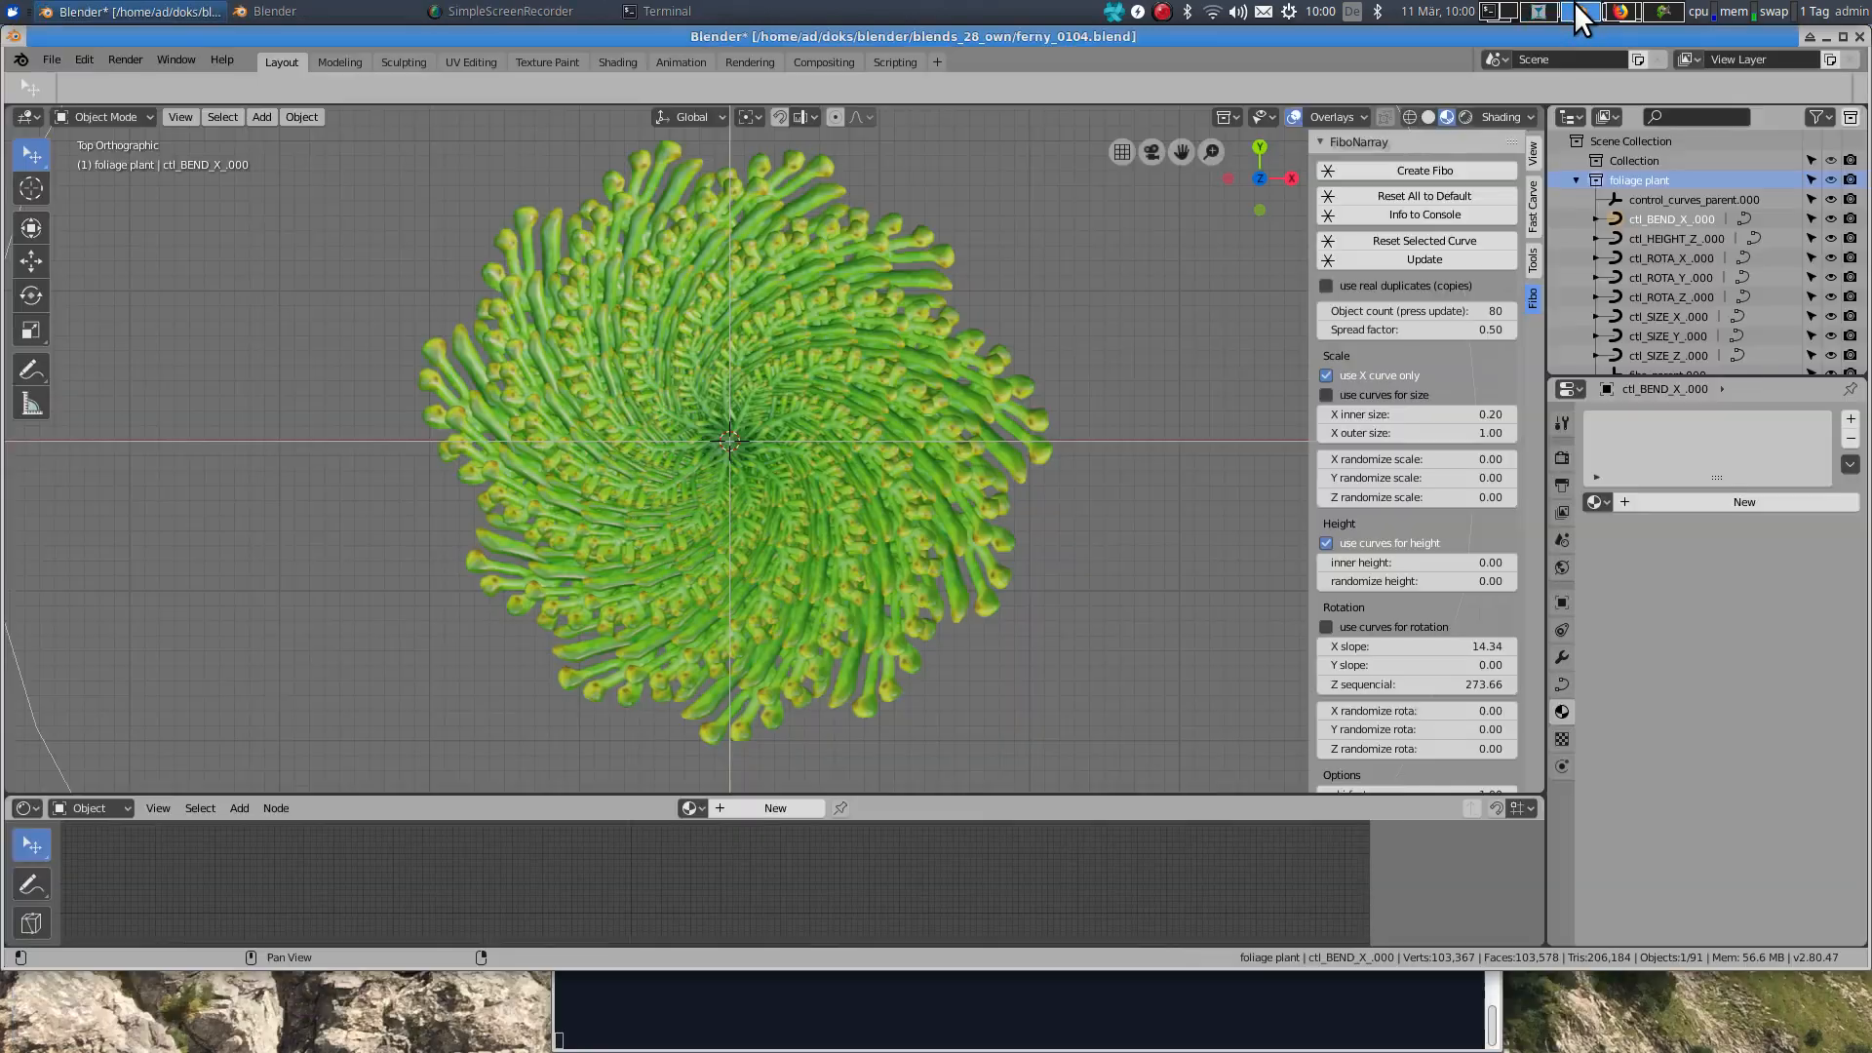
Step: Set the array's phi factor fine option to -1.95 in Object Mode
key(Tab)
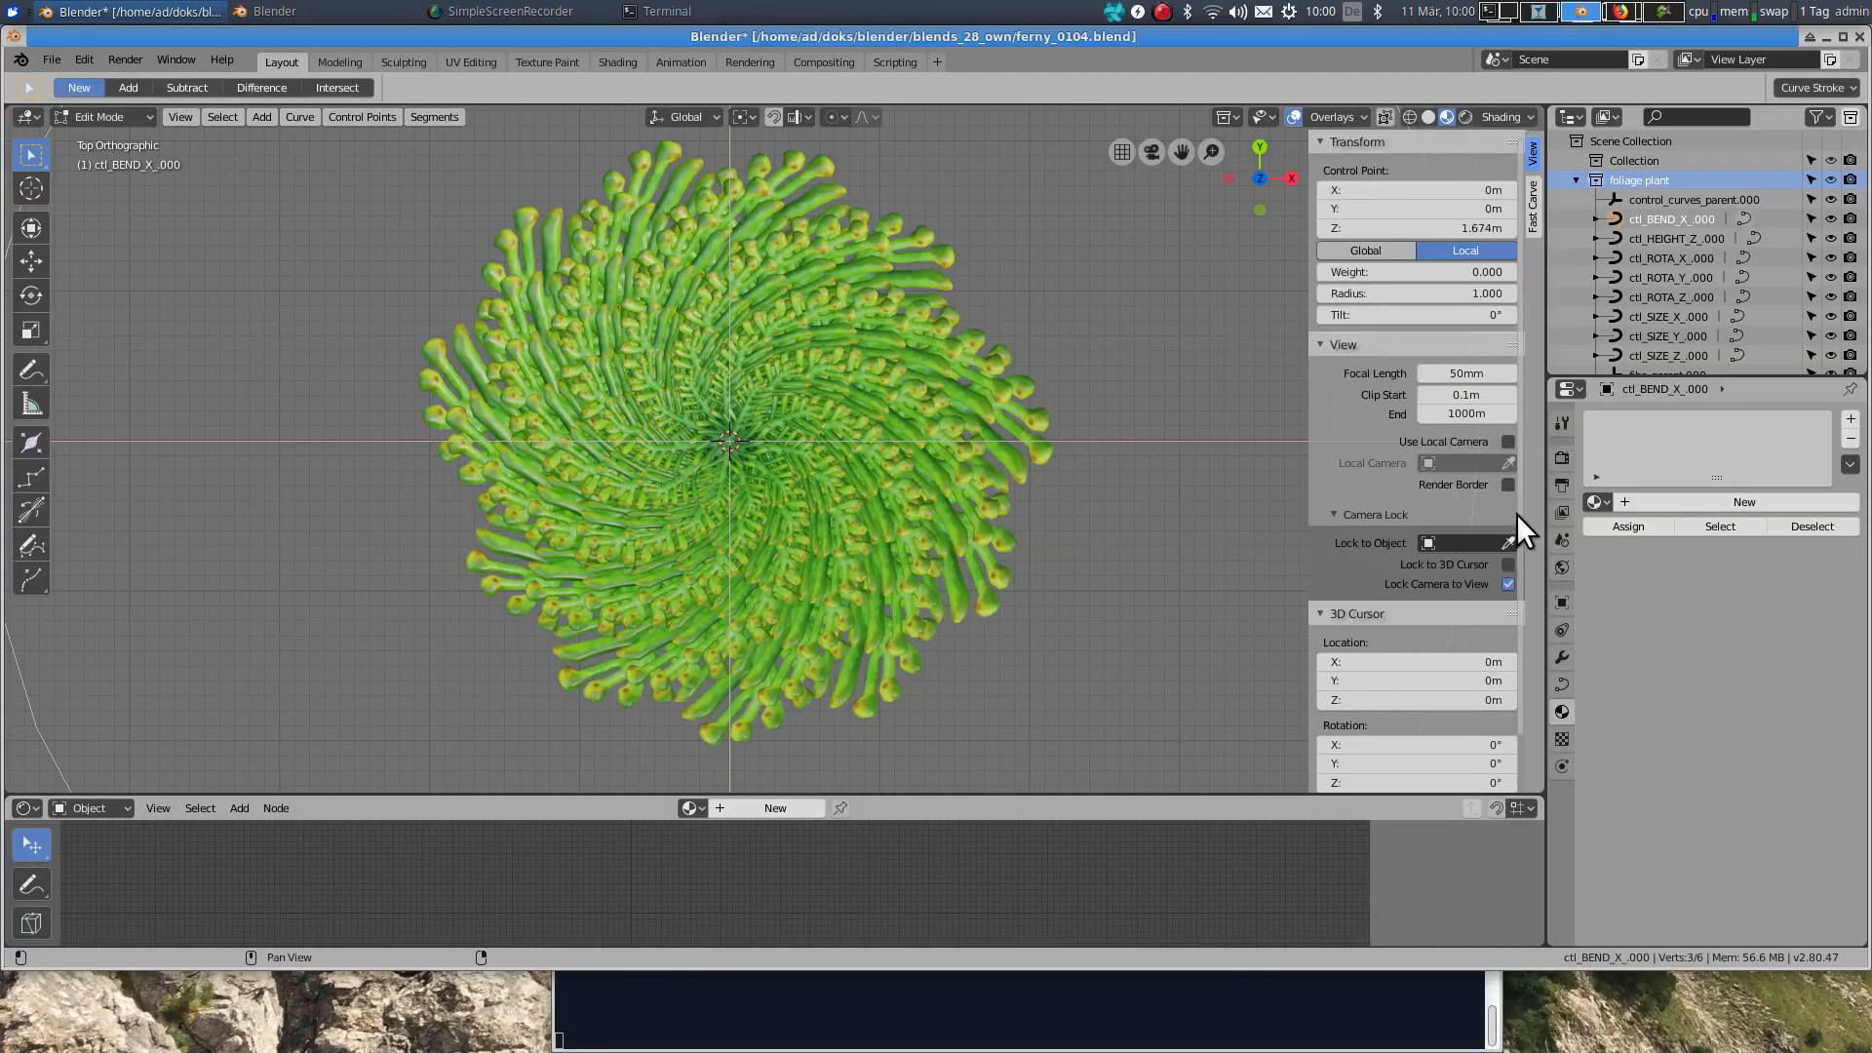
scroll(1447, 577, down, 5)
key(Tab)
scroll(1447, 583, down, 5)
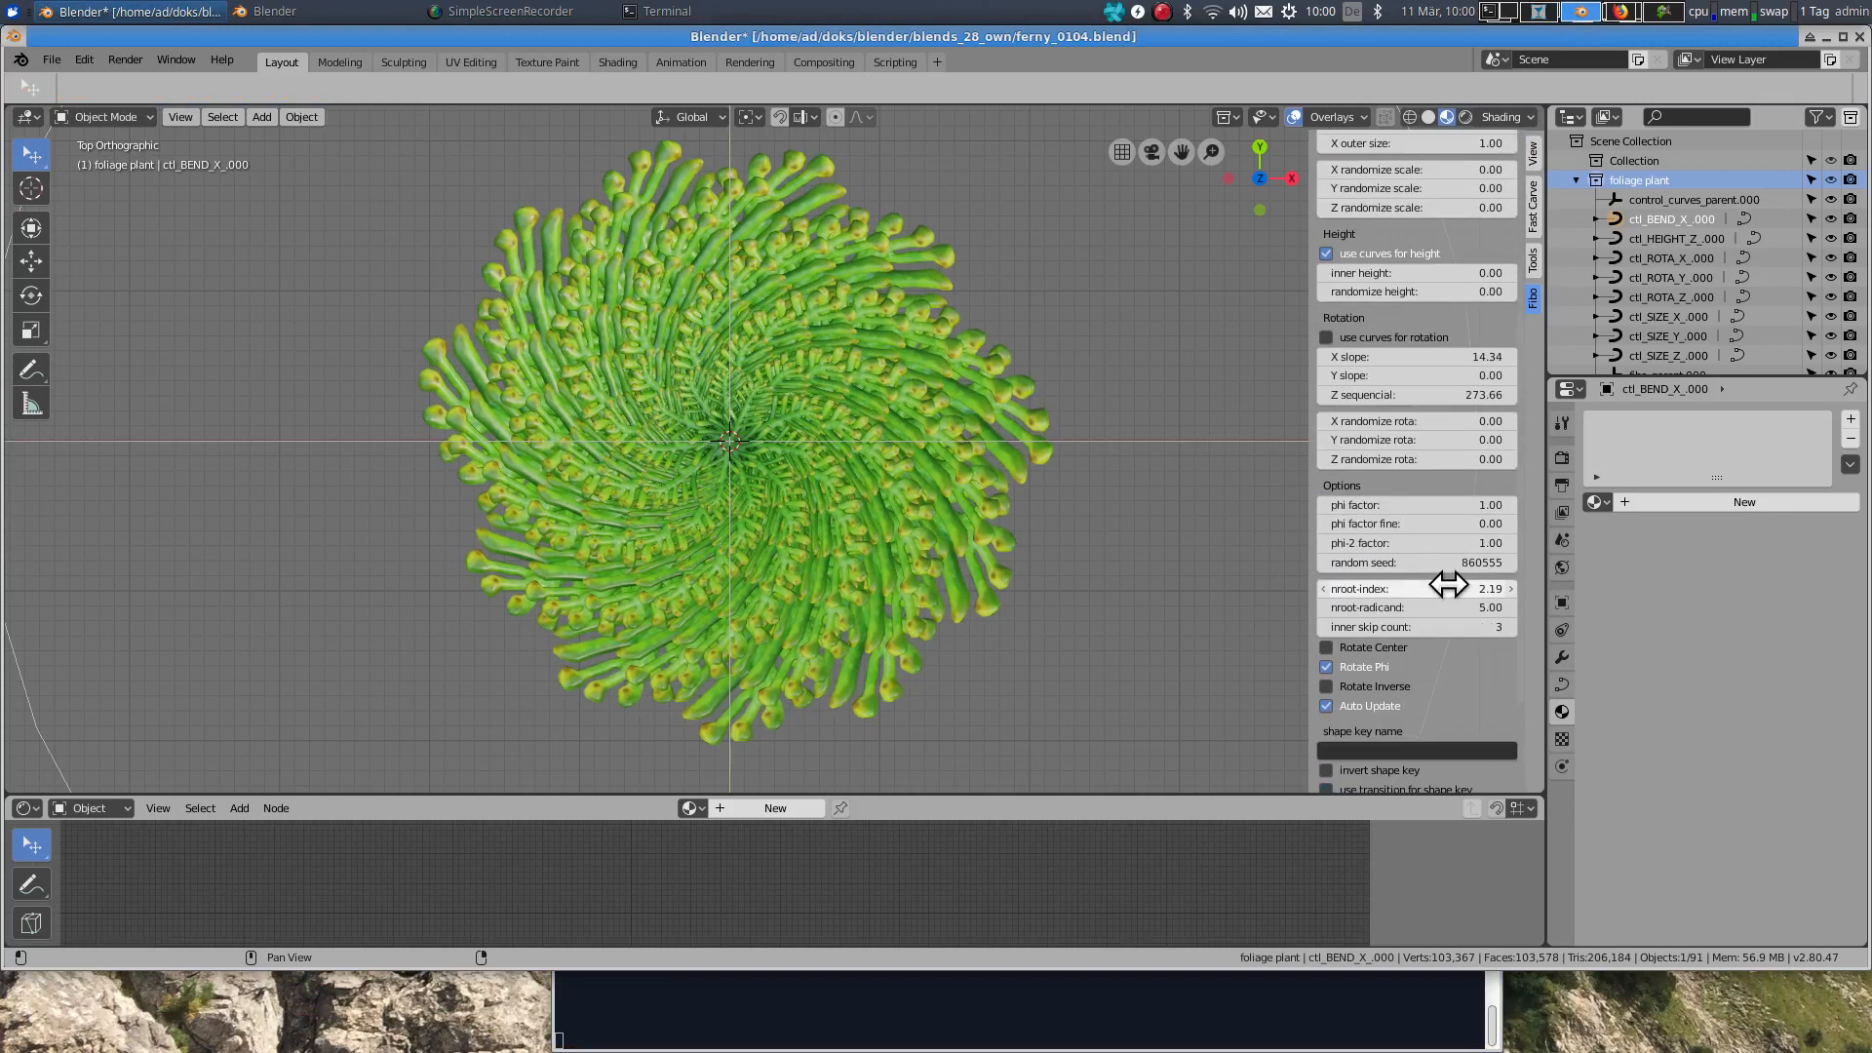
scroll(1452, 597, up, 1)
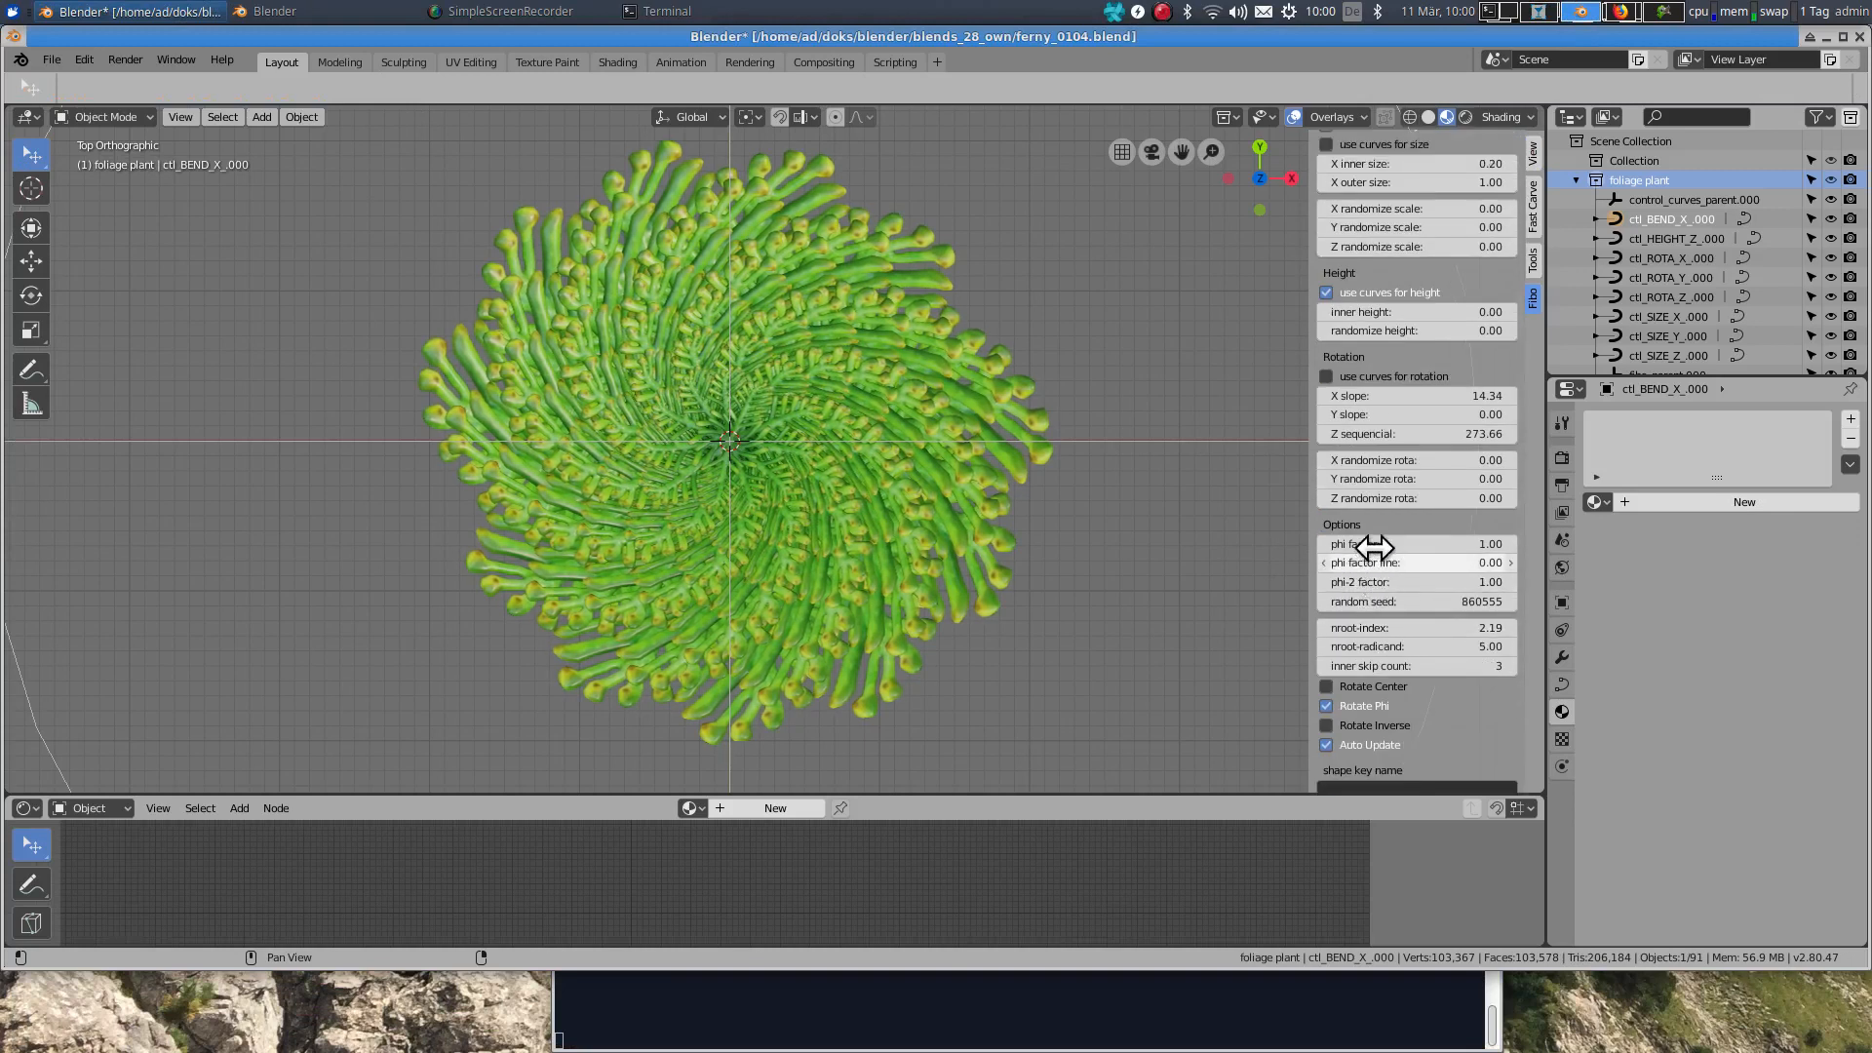
mouse_move(1375, 570)
mouse_down()
mouse_move(1463, 569)
mouse_move(1326, 563)
mouse_move(1370, 564)
mouse_up()
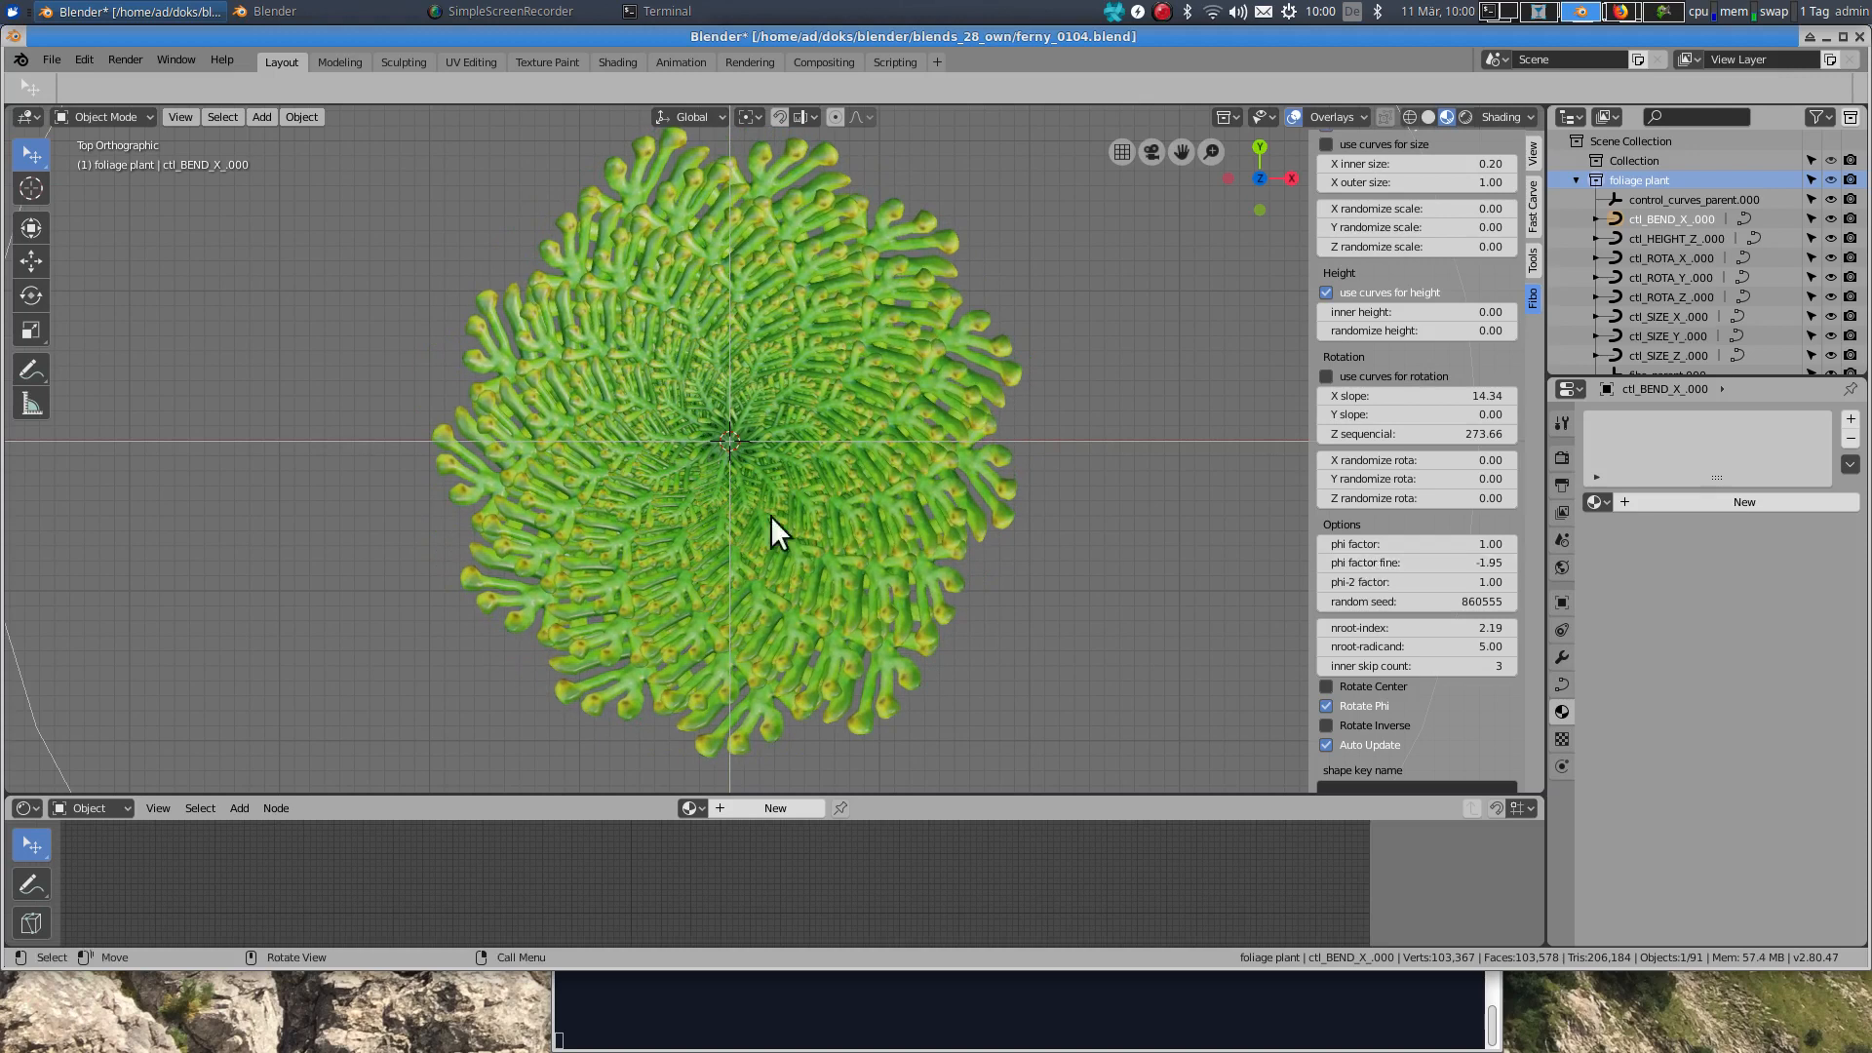
Step: Compare the plant from above and from the front with the reference photo fern-821293.jpg
click(1538, 10)
click(1581, 10)
scroll(700, 446, up, 1)
scroll(751, 451, up, 1)
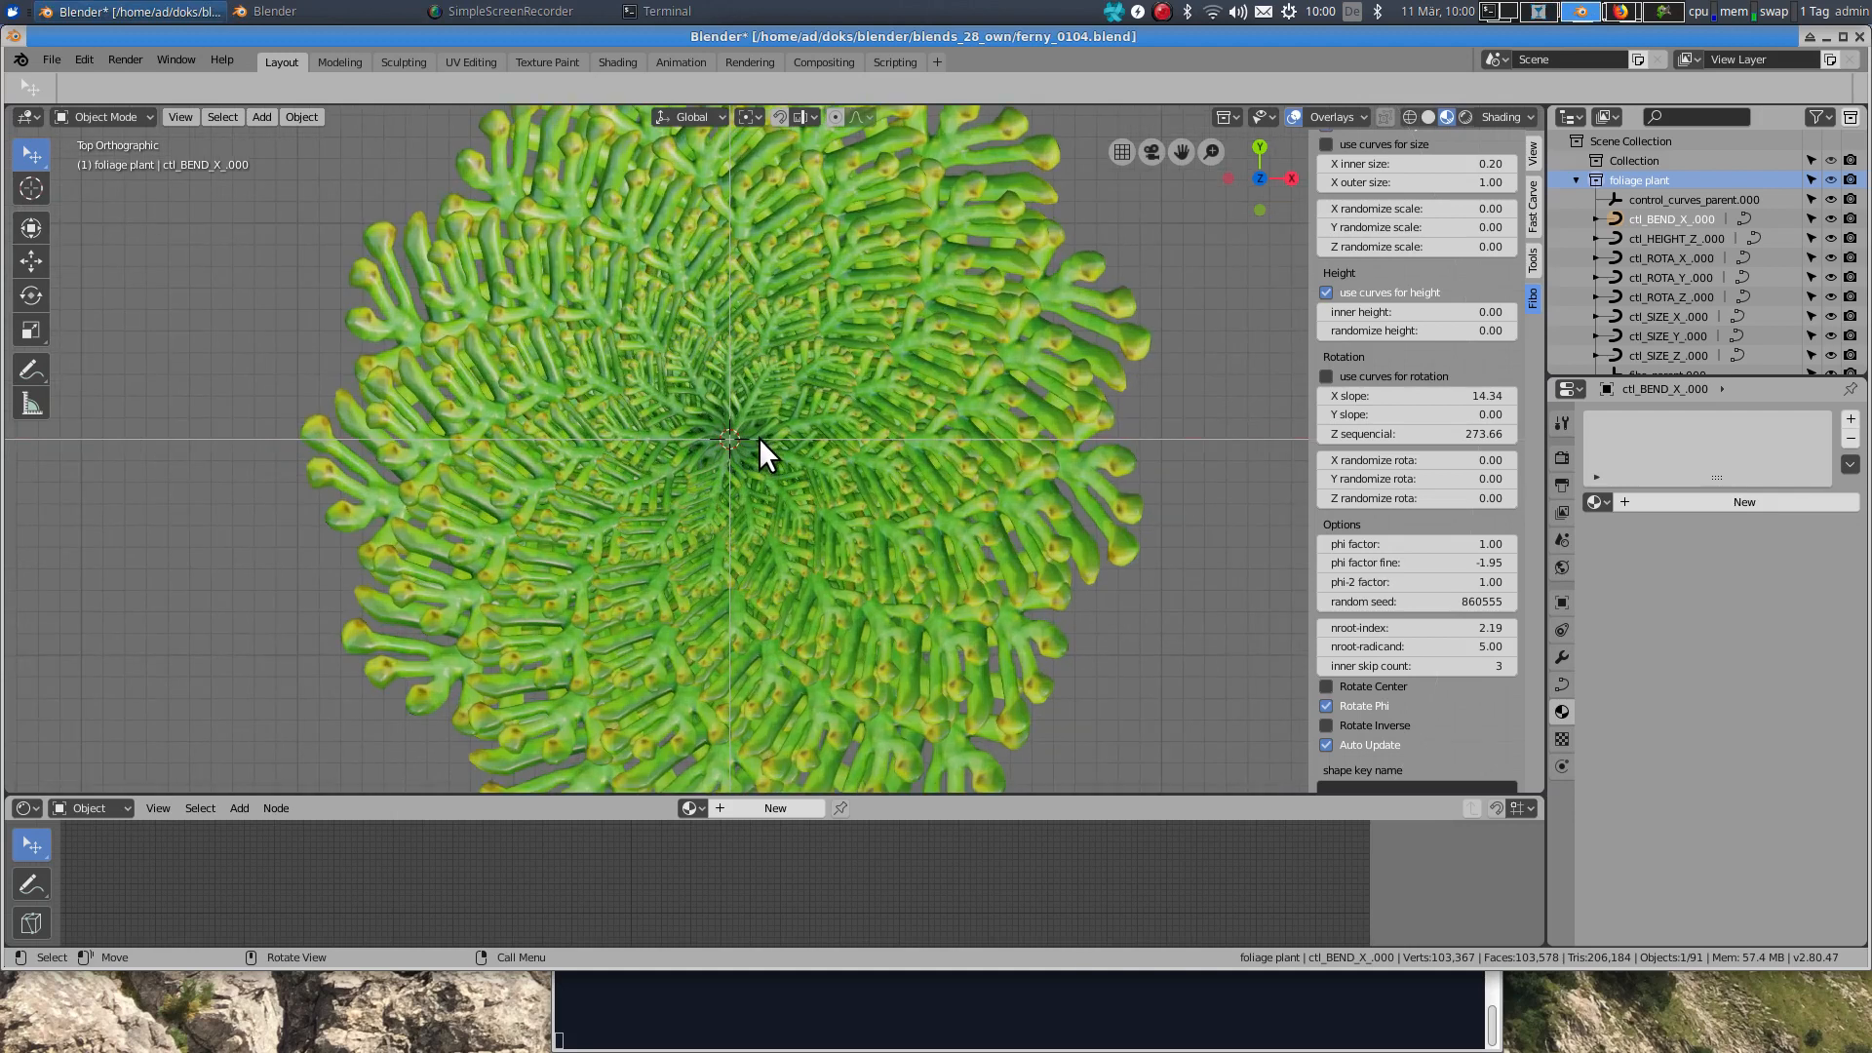
scroll(987, 468, down, 1)
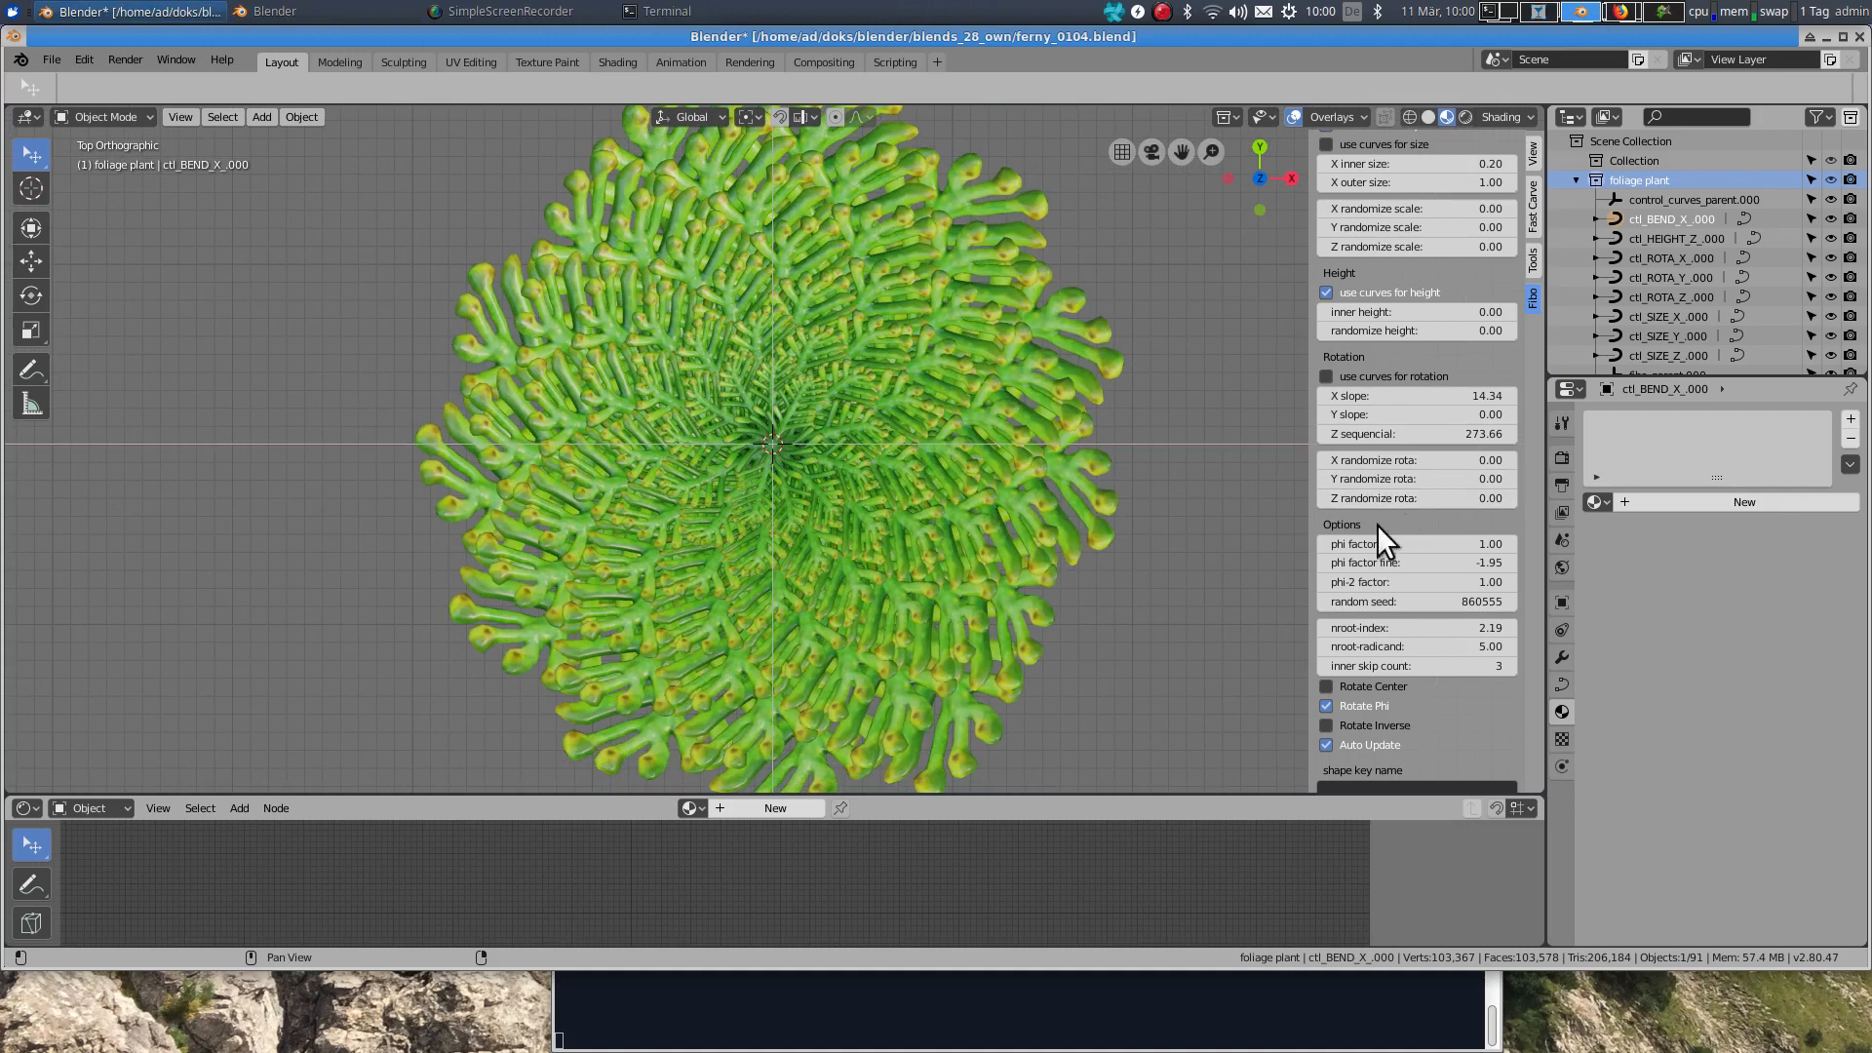
middle_drag(897, 502, 774, 429)
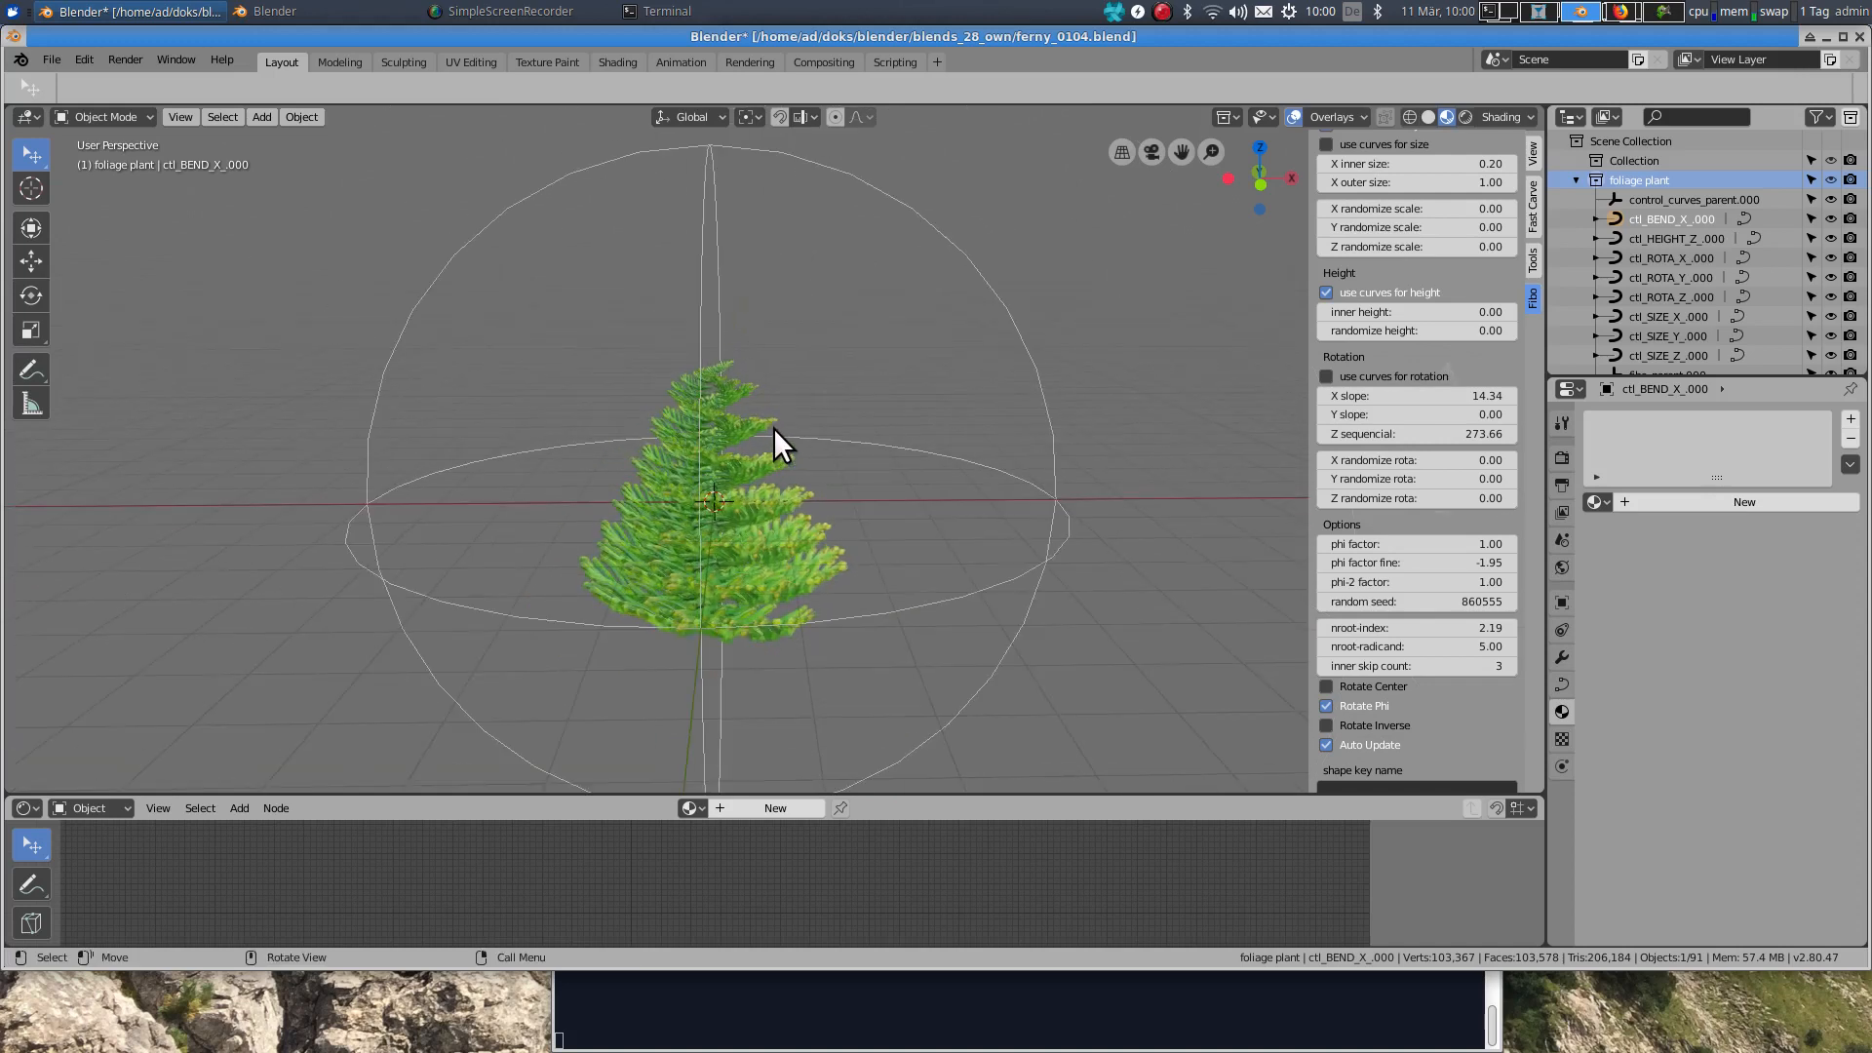
key(KP_1)
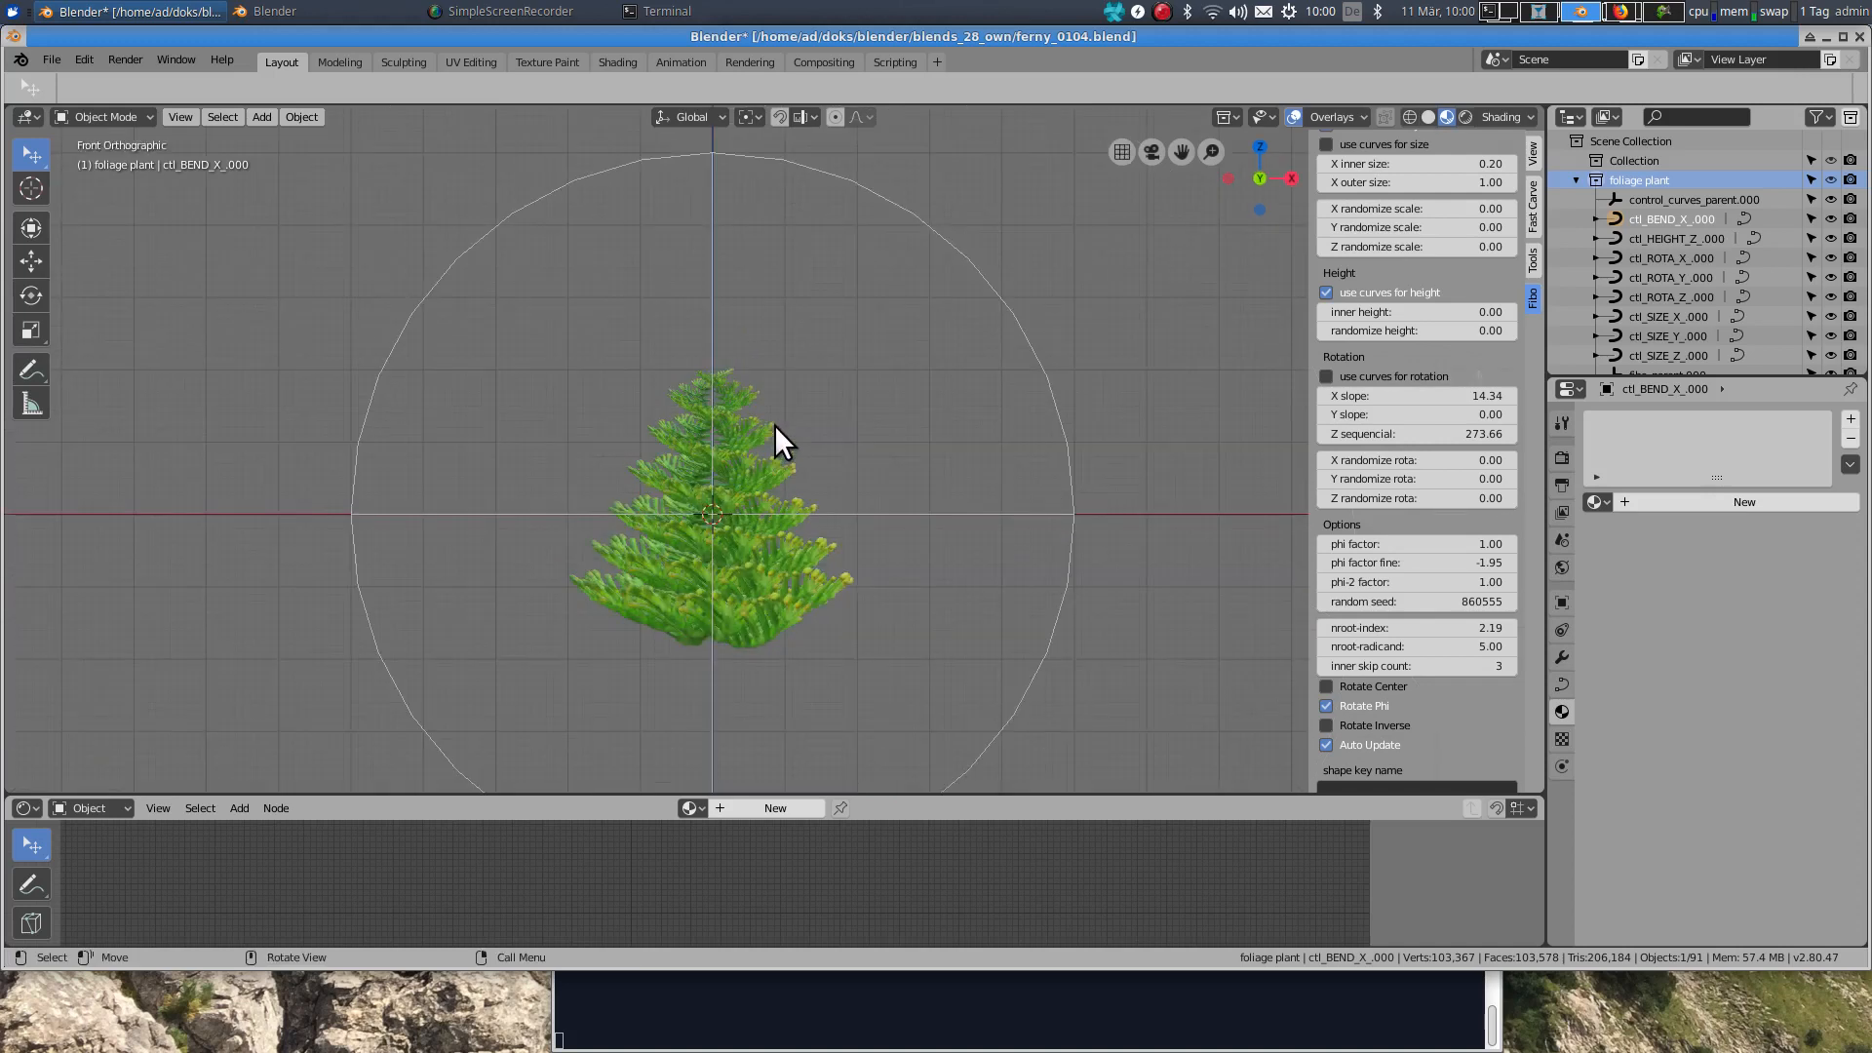
click(1538, 12)
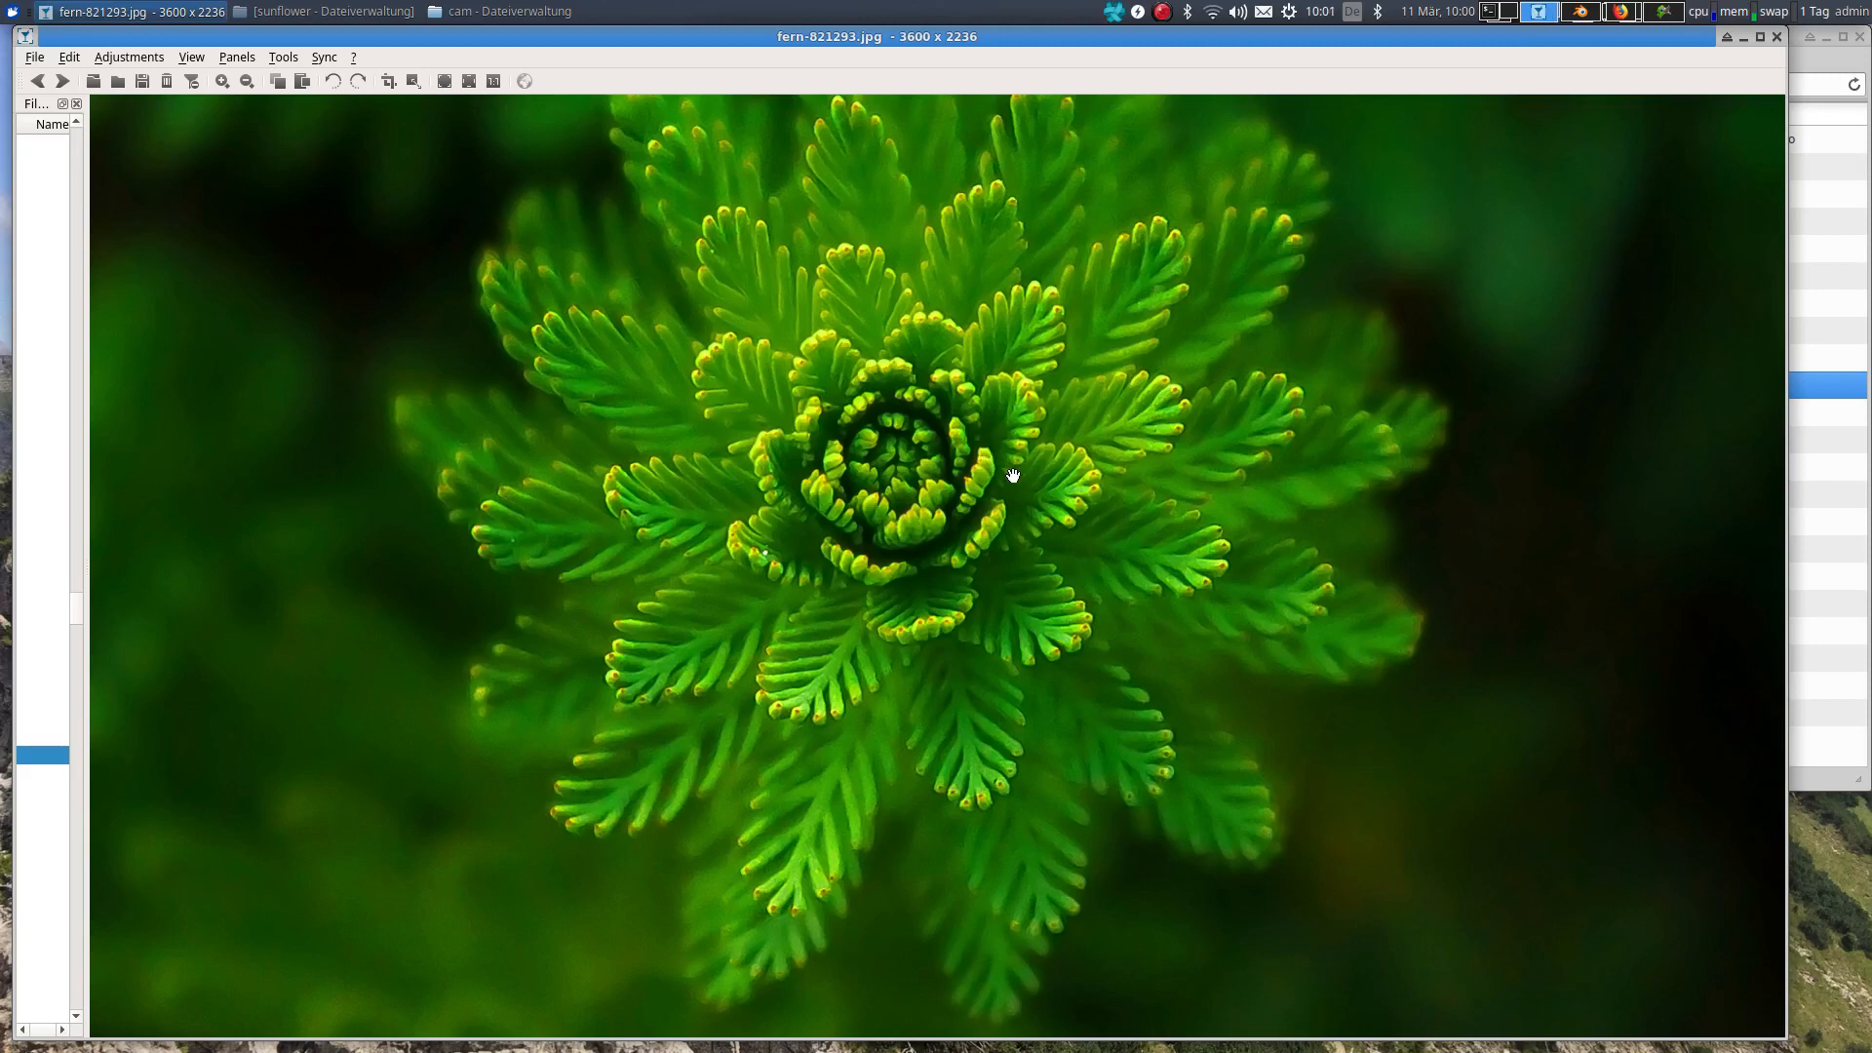
click(1581, 12)
scroll(872, 459, down, 1)
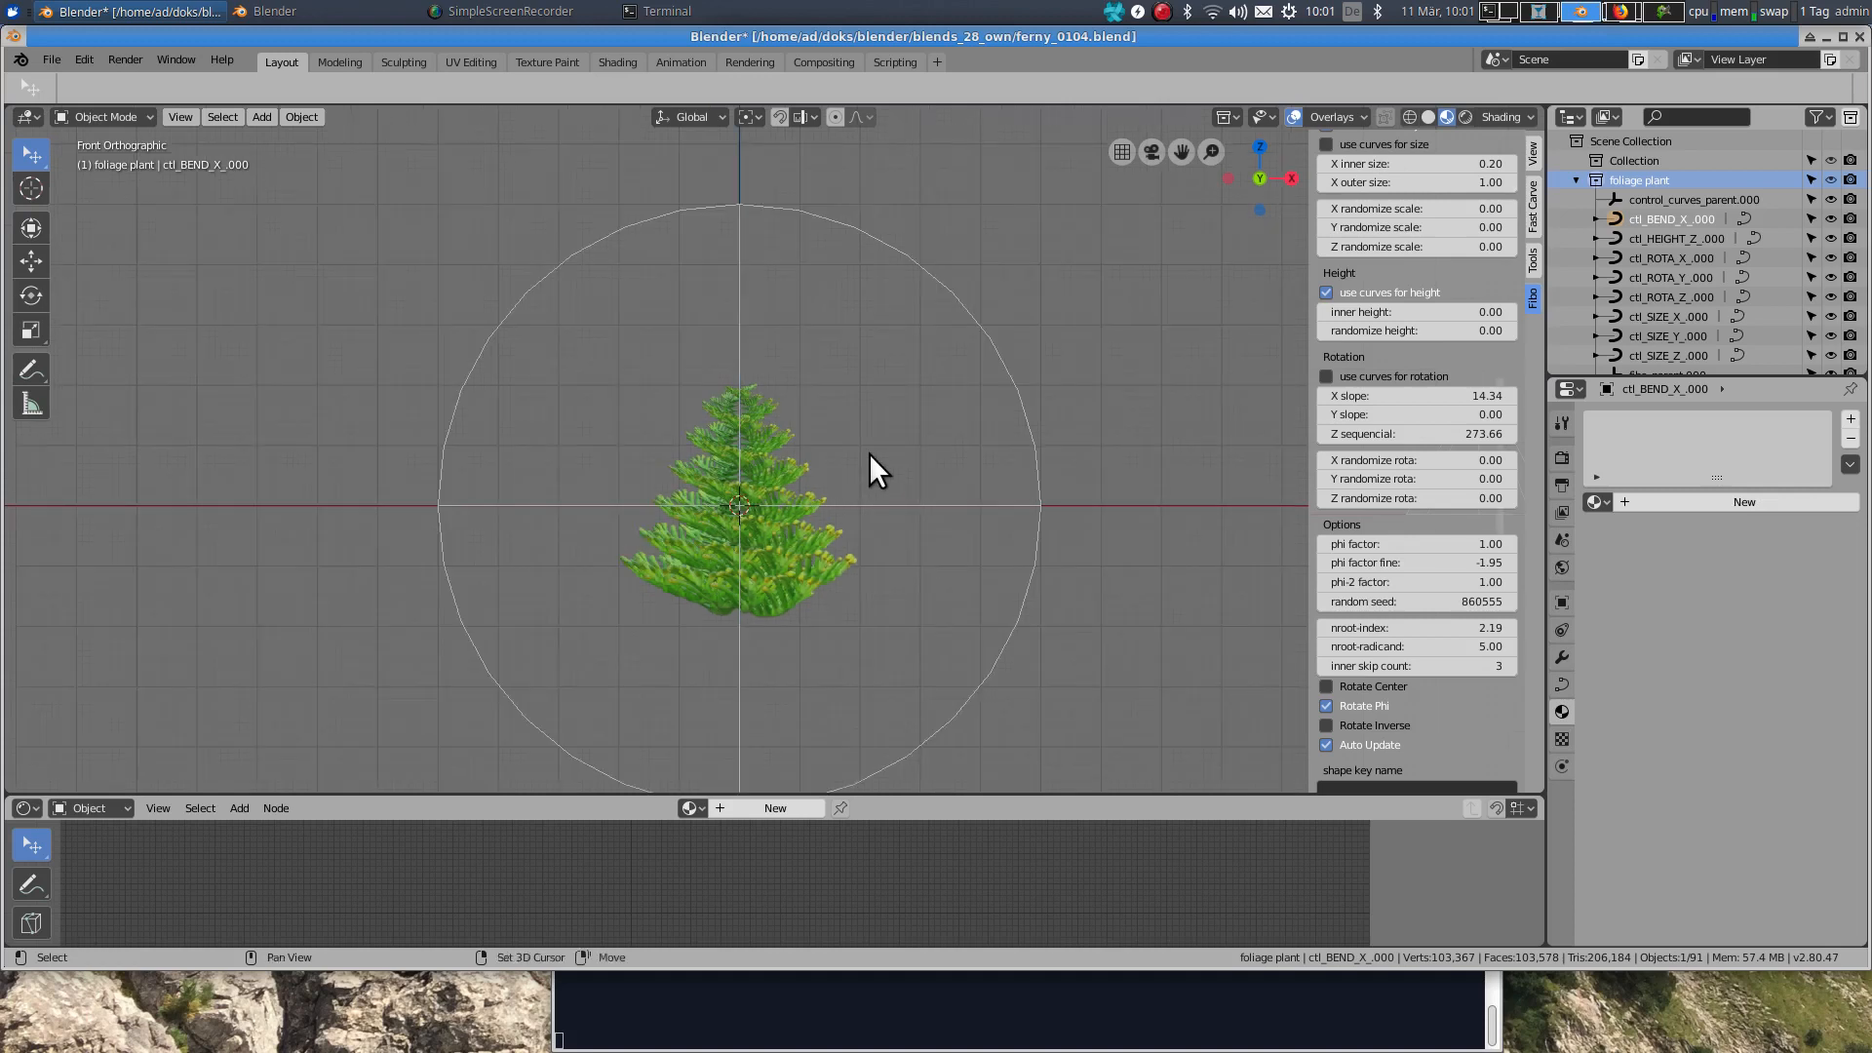
Step: Enable curves for the array's rotation and select the upper end point of the ctl_ROTA_X_.000 curve in Edit Mode
shift+middle_drag(869, 453, 660, 488)
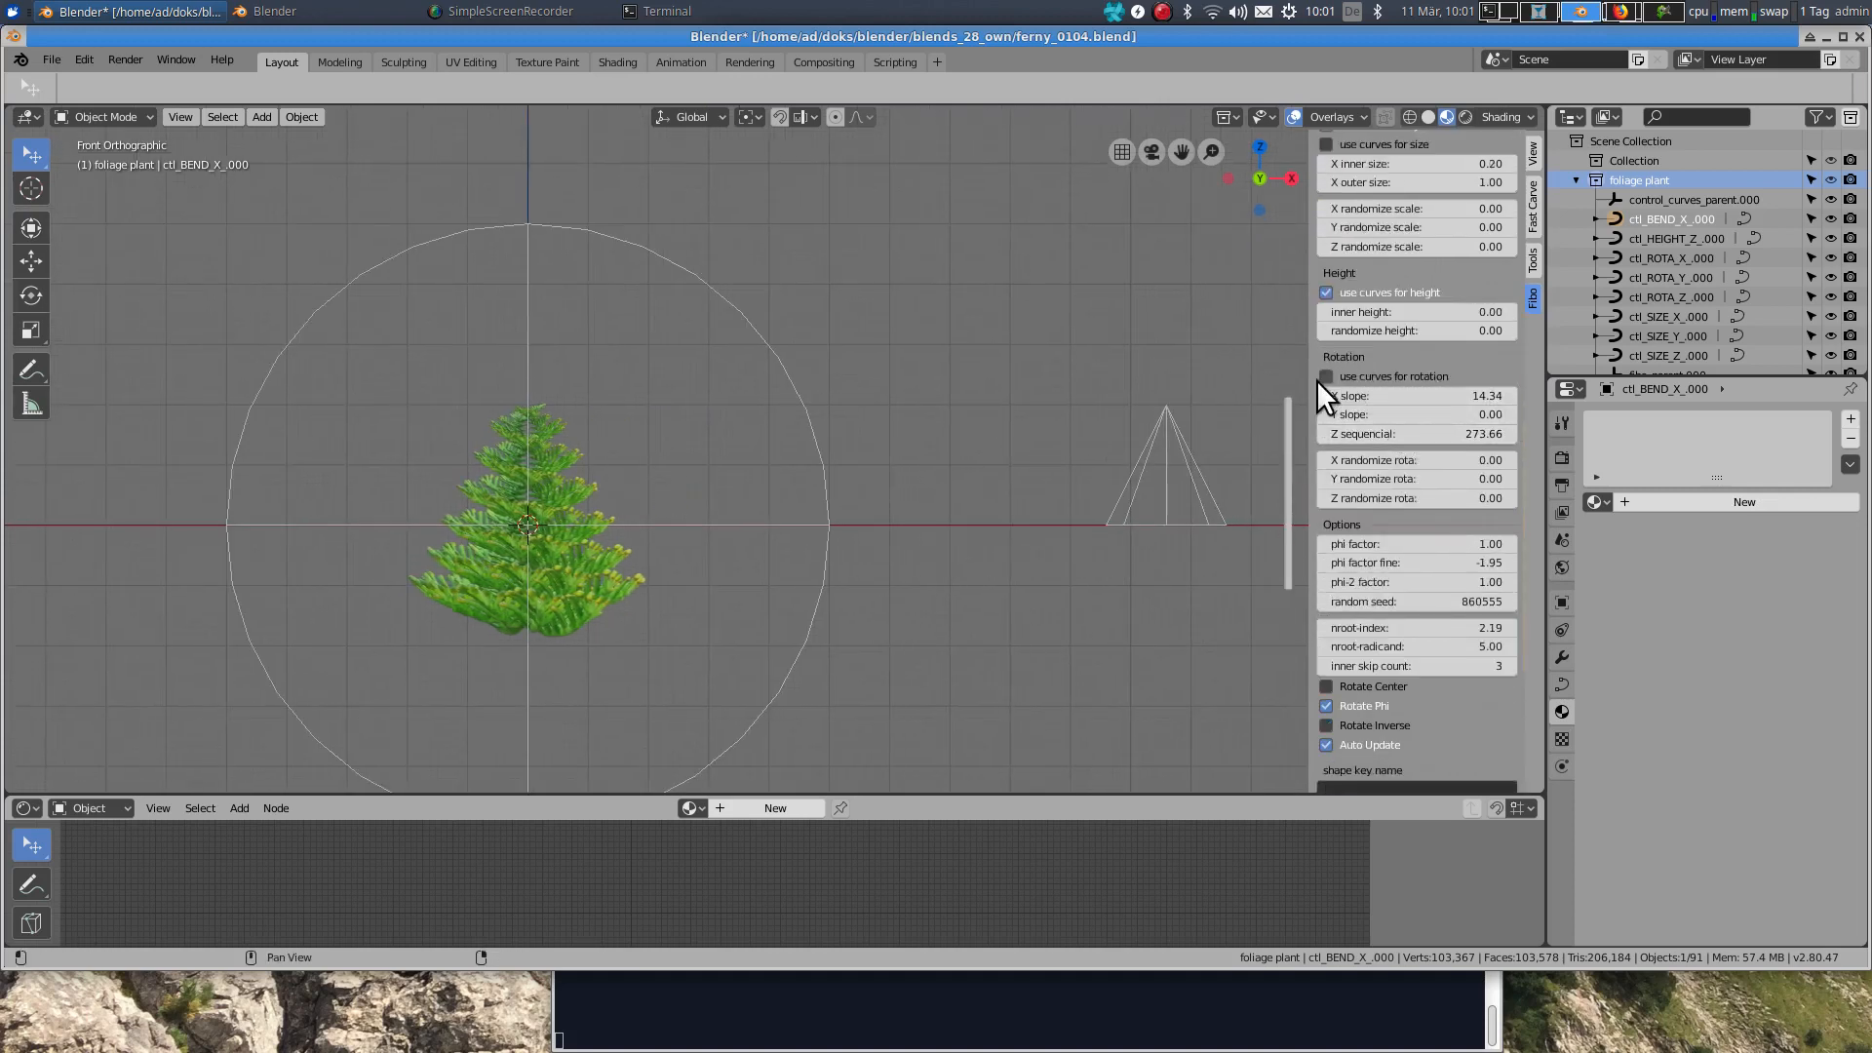
click(1326, 376)
scroll(1316, 387, down, 4)
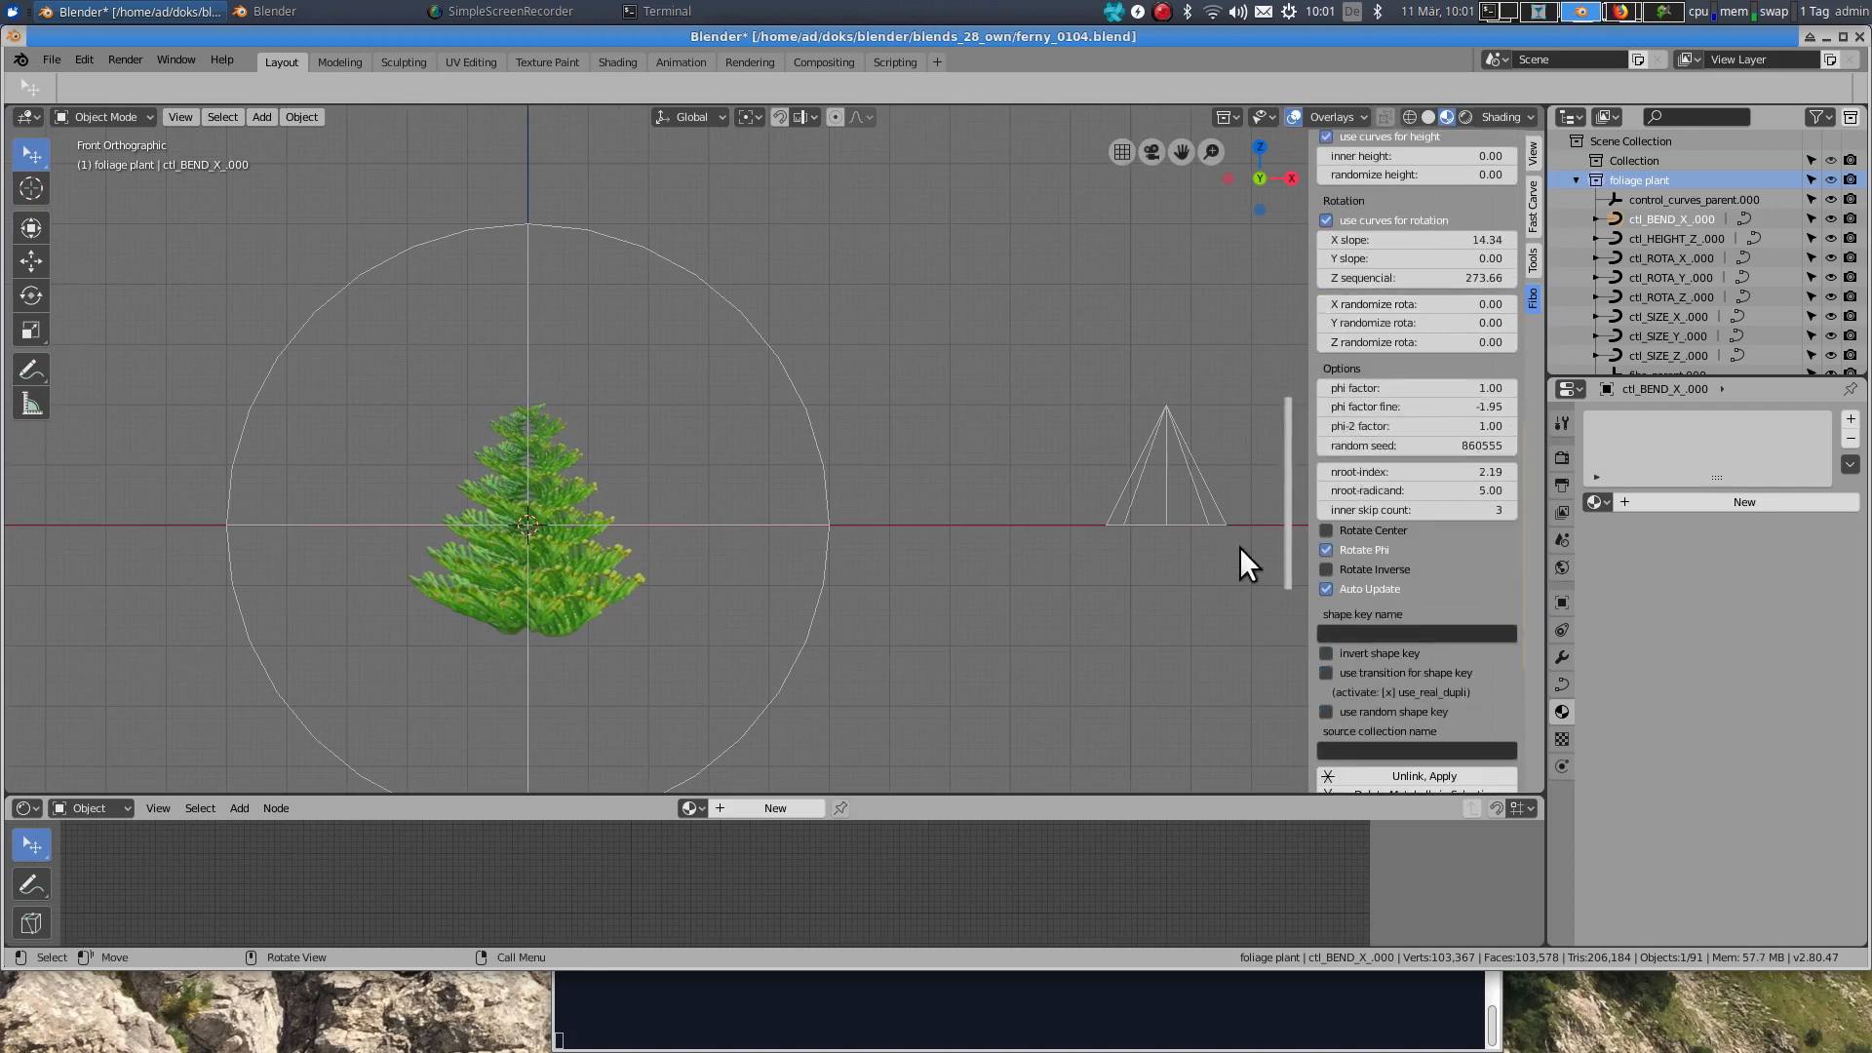
scroll(1238, 542, down, 2)
scroll(1201, 565, down, 2)
shift+middle_drag(934, 529, 699, 507)
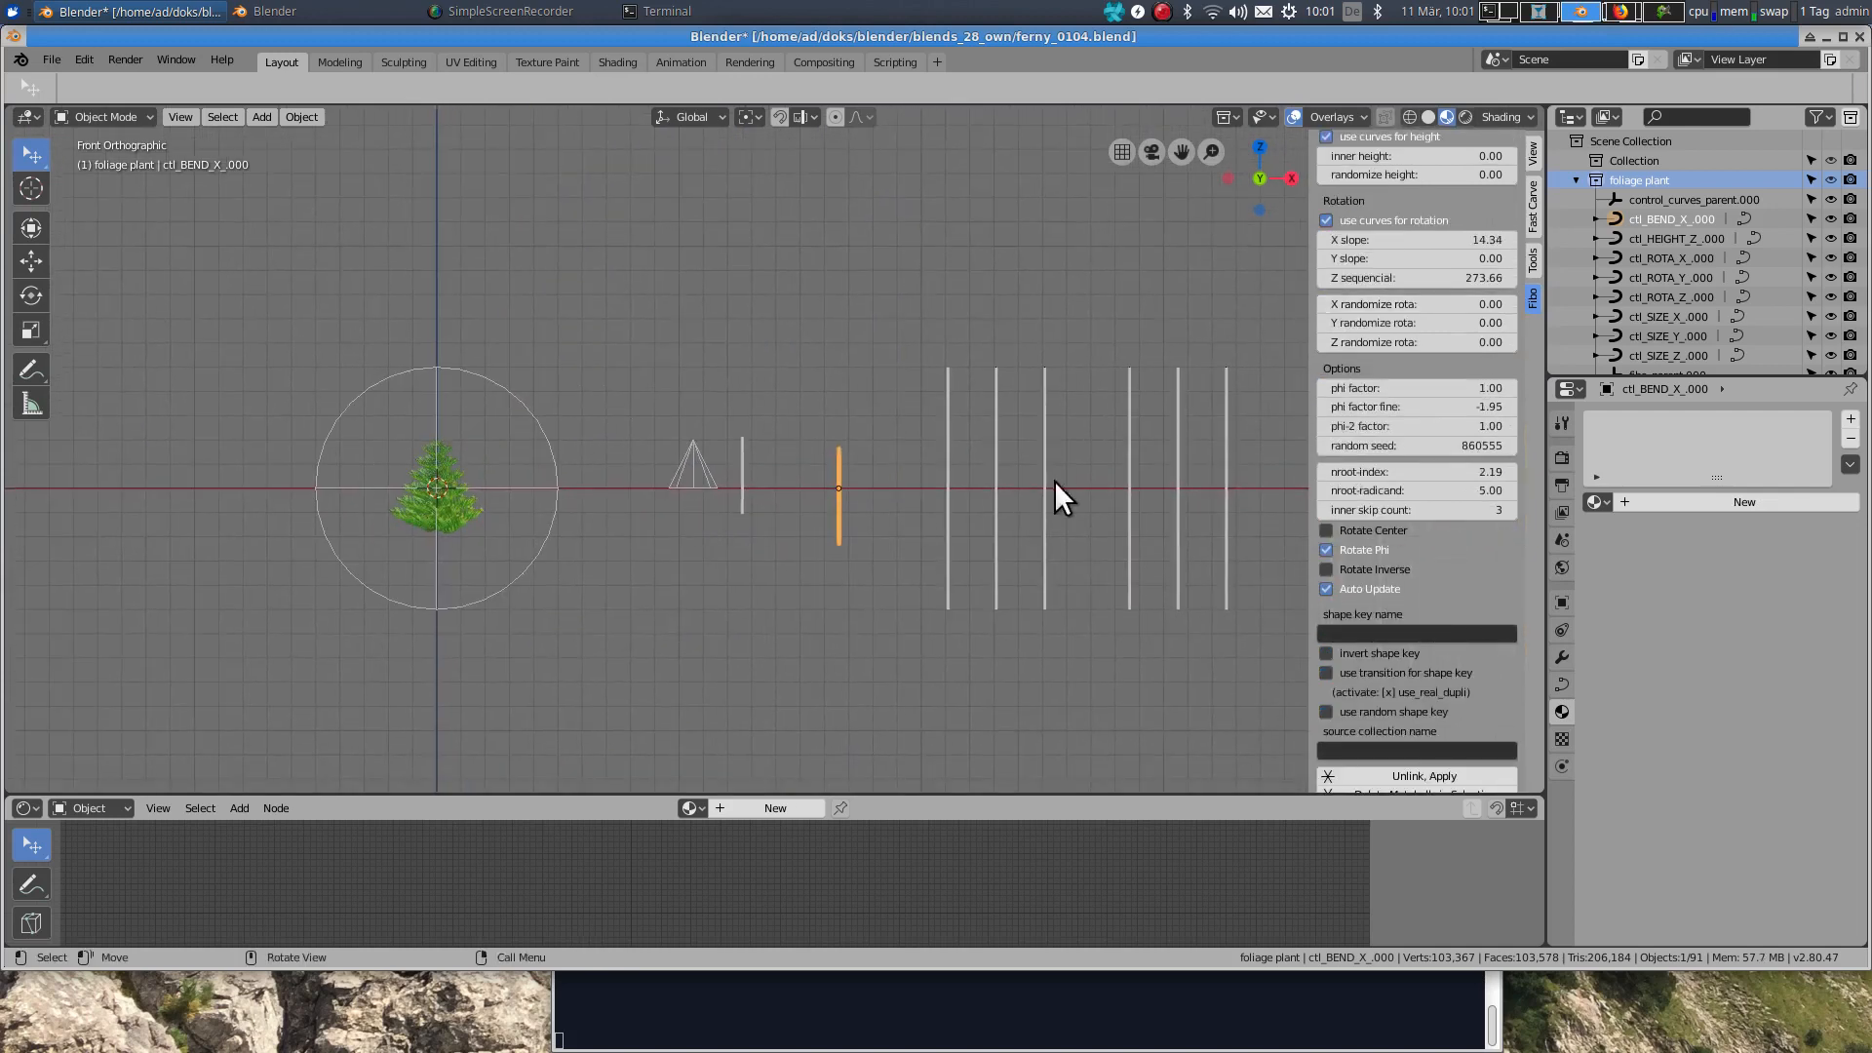
click(1128, 458)
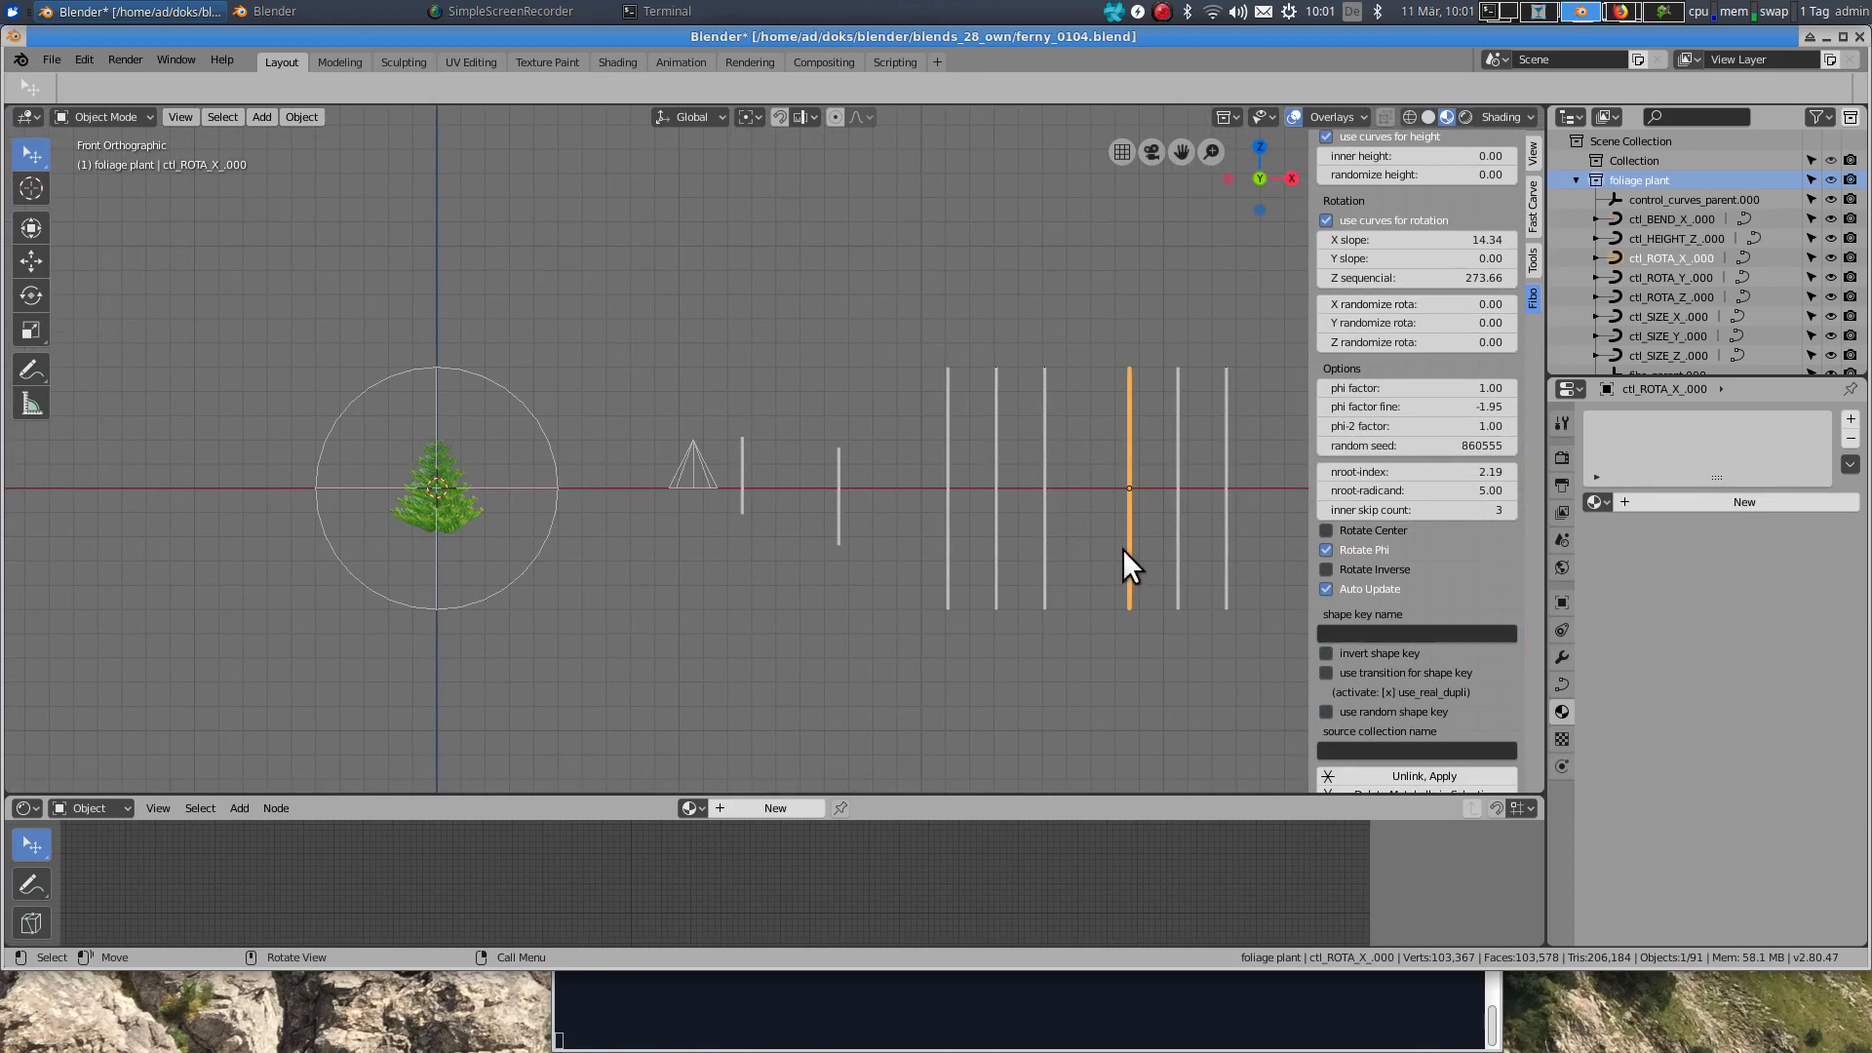
key(Tab)
click(1137, 366)
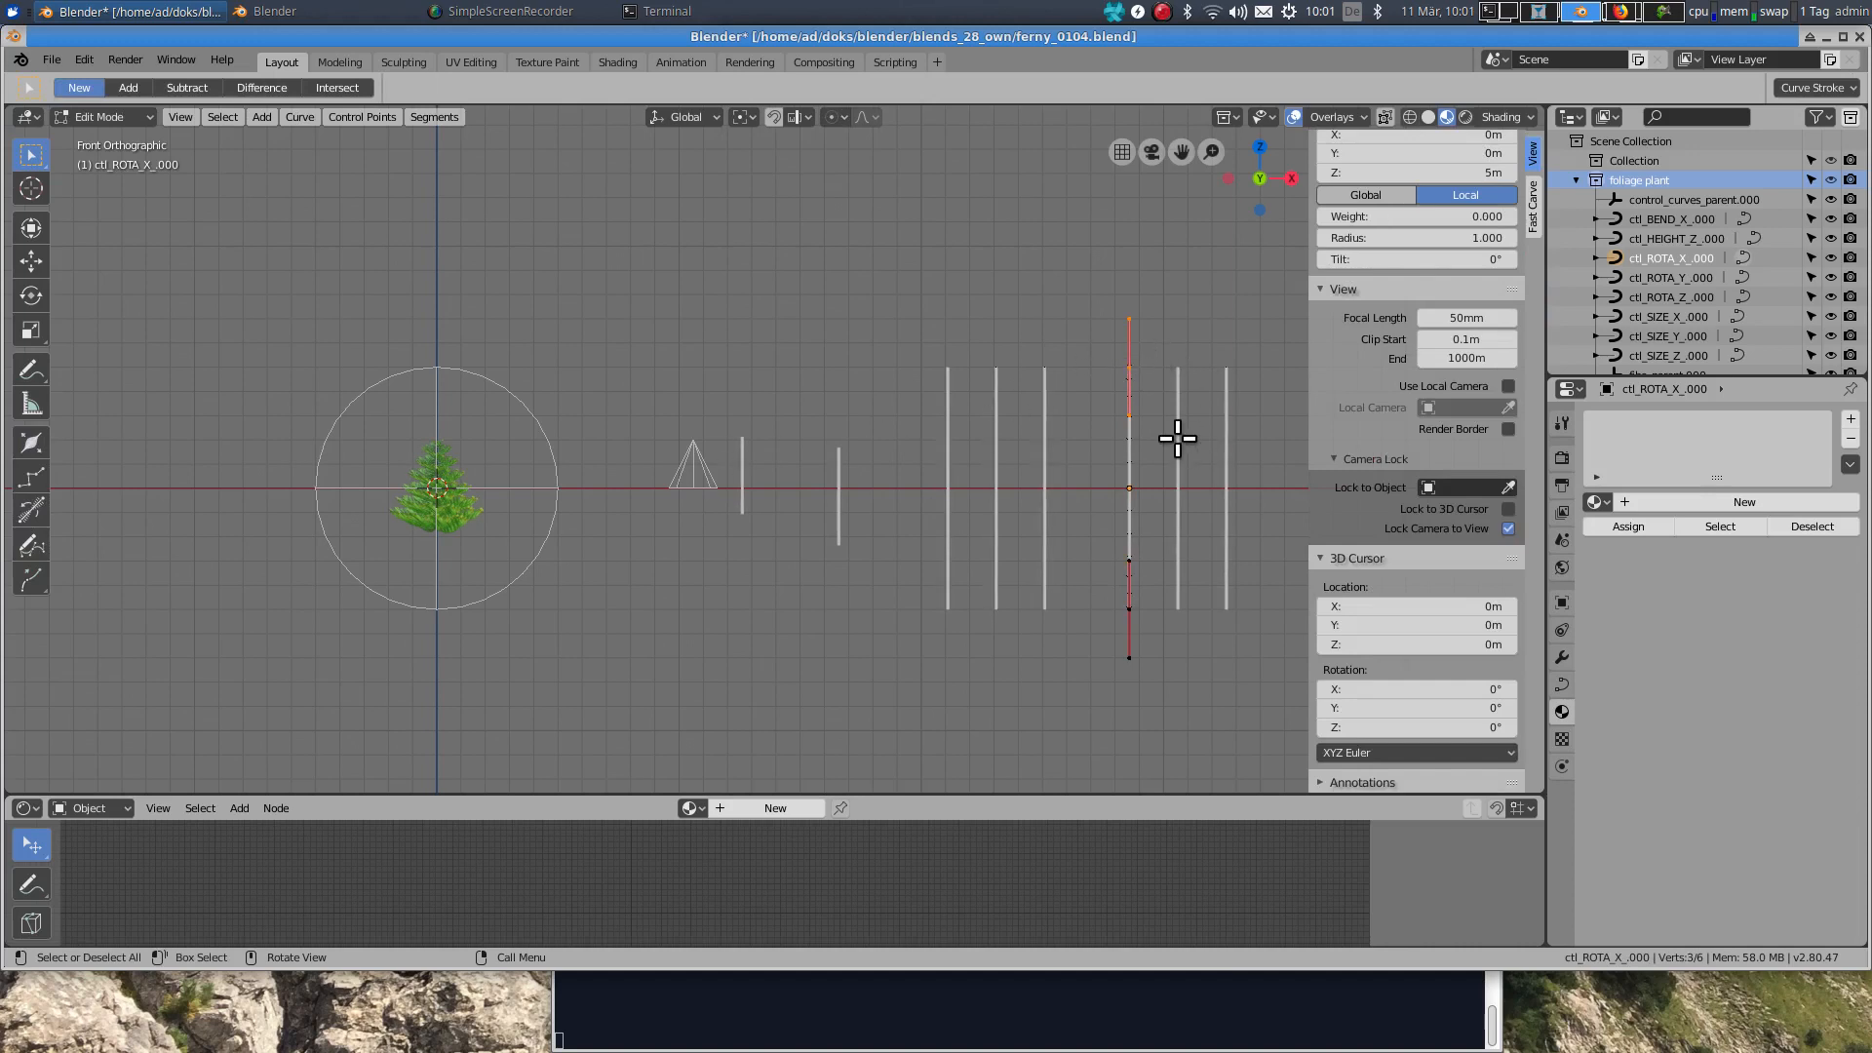
key(g)
key(x)
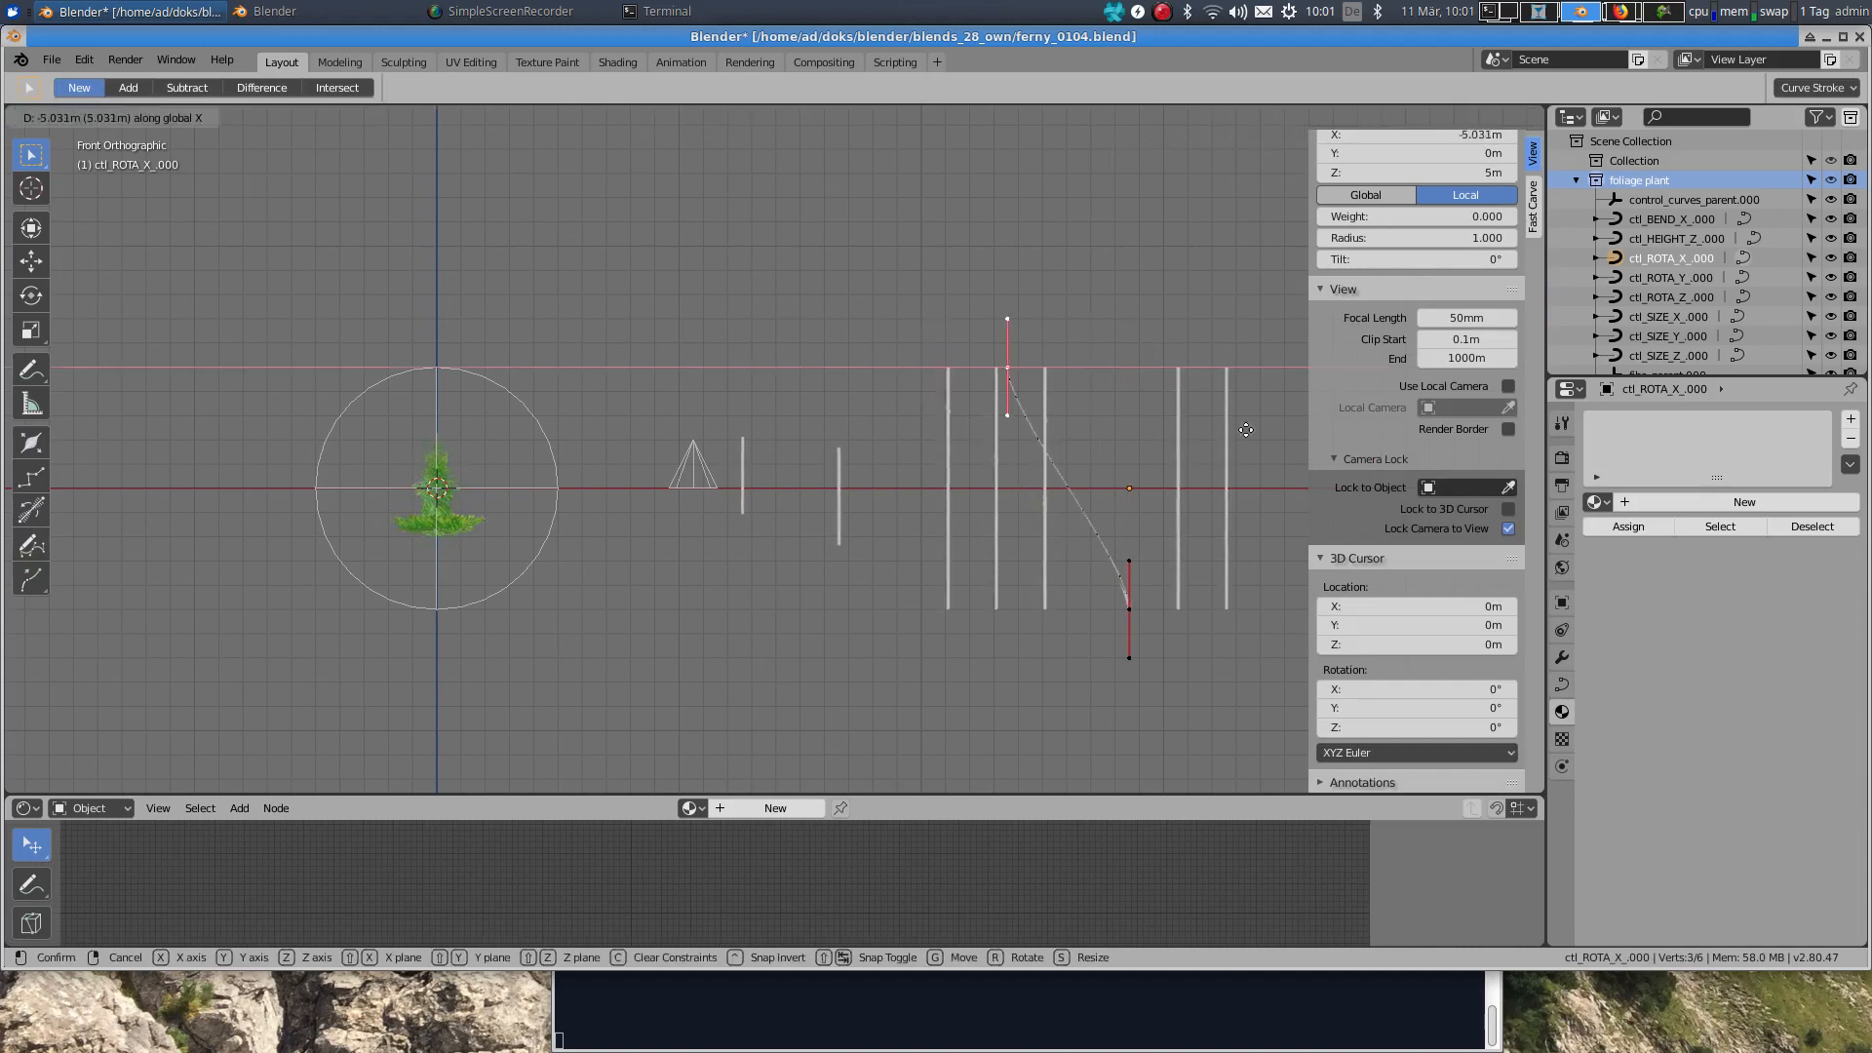
key(Escape)
Step: Move the X rotation curve's upper end point along the X axis to about 1.35 m while watching the plant
scroll(459, 443, up, 6)
shift+middle_drag(486, 435, 839, 422)
scroll(840, 422, up, 5)
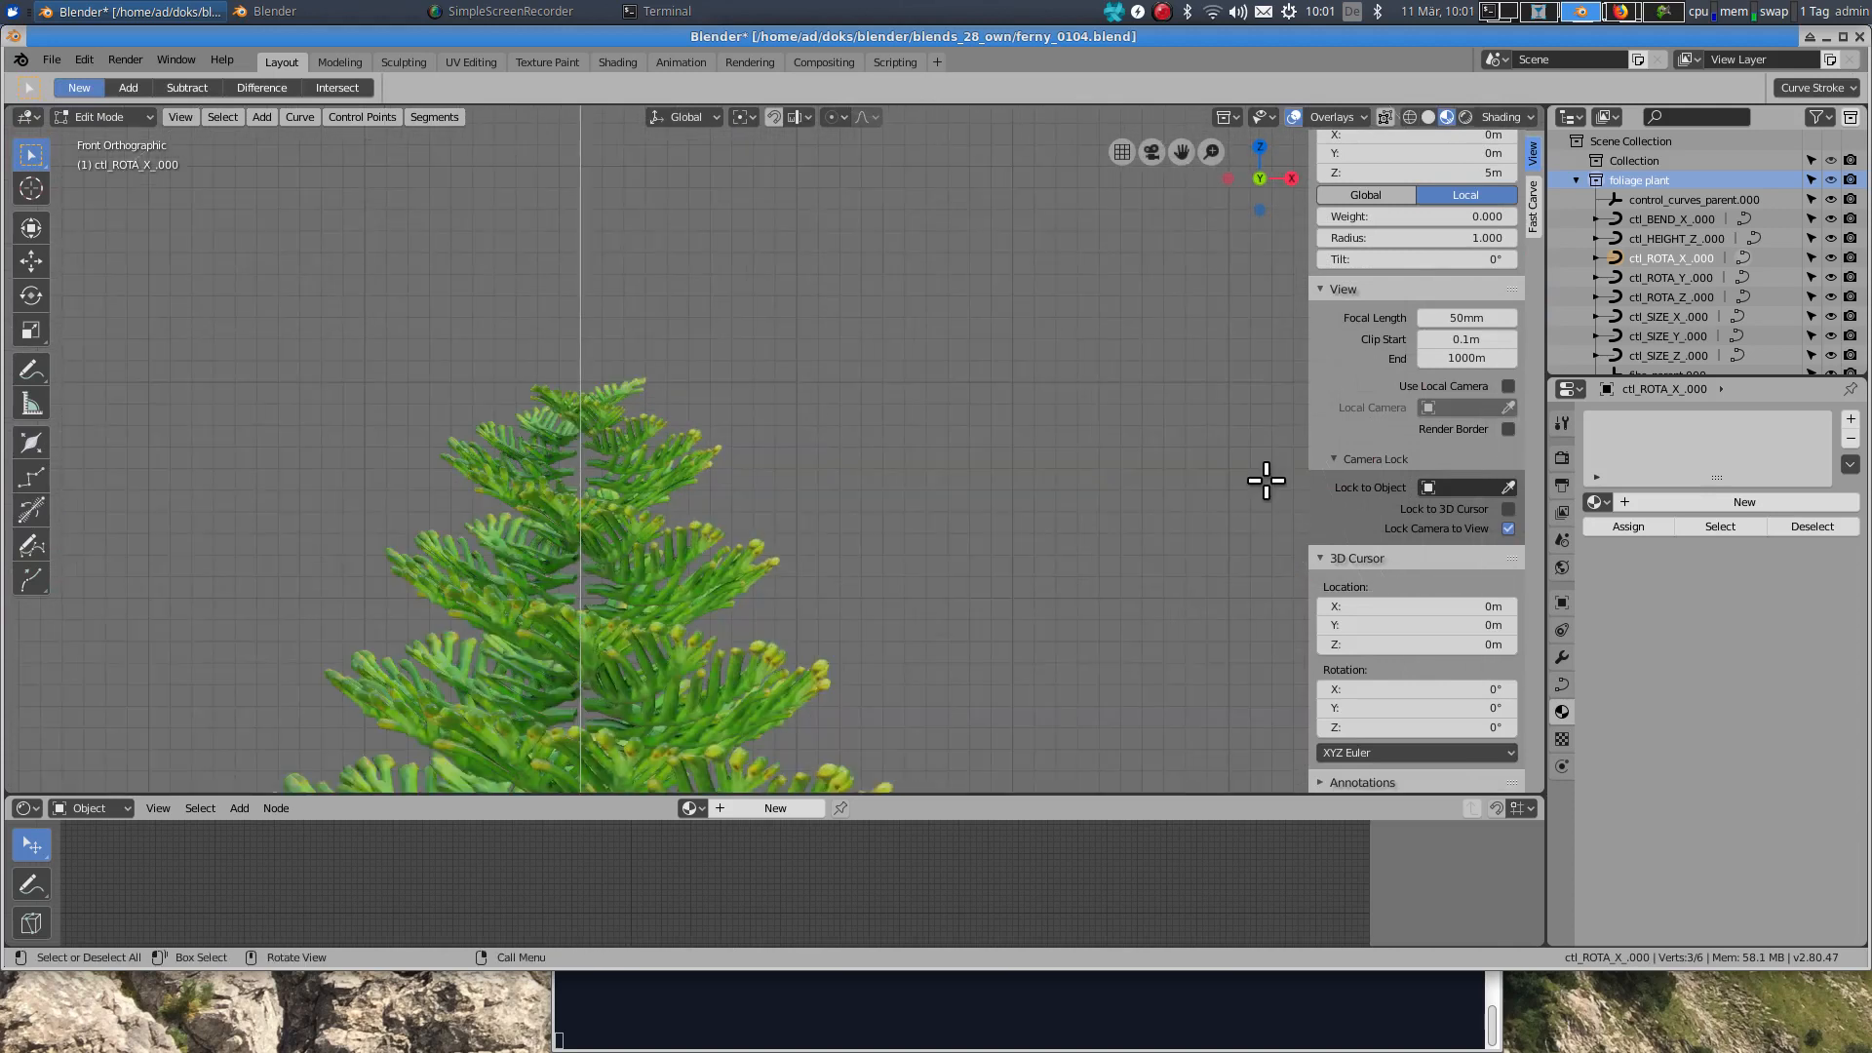
scroll(1265, 480, down, 3)
key(g)
key(x)
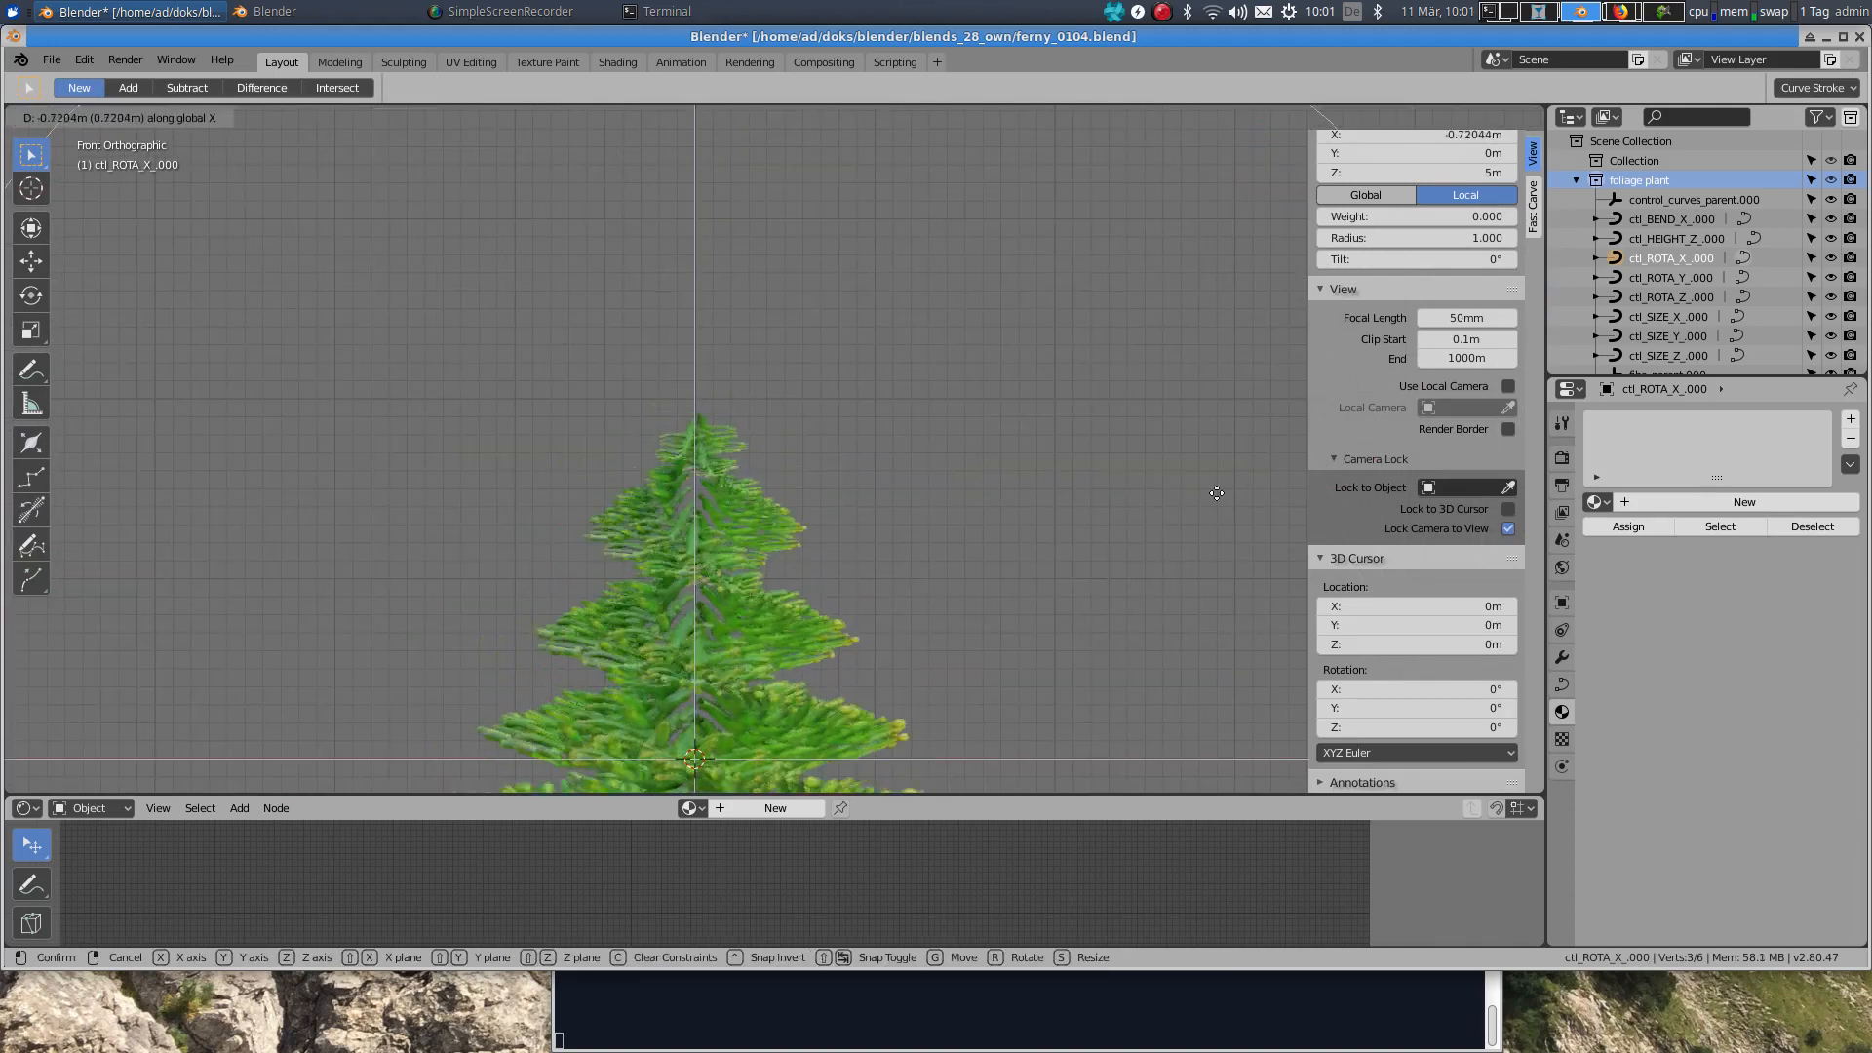
click(1472, 487)
Step: Move the X rotation curve's lower end point about -0.08 m along the X axis
scroll(1088, 548, down, 4)
scroll(1088, 548, down, 1)
shift+middle_drag(1083, 550, 522, 413)
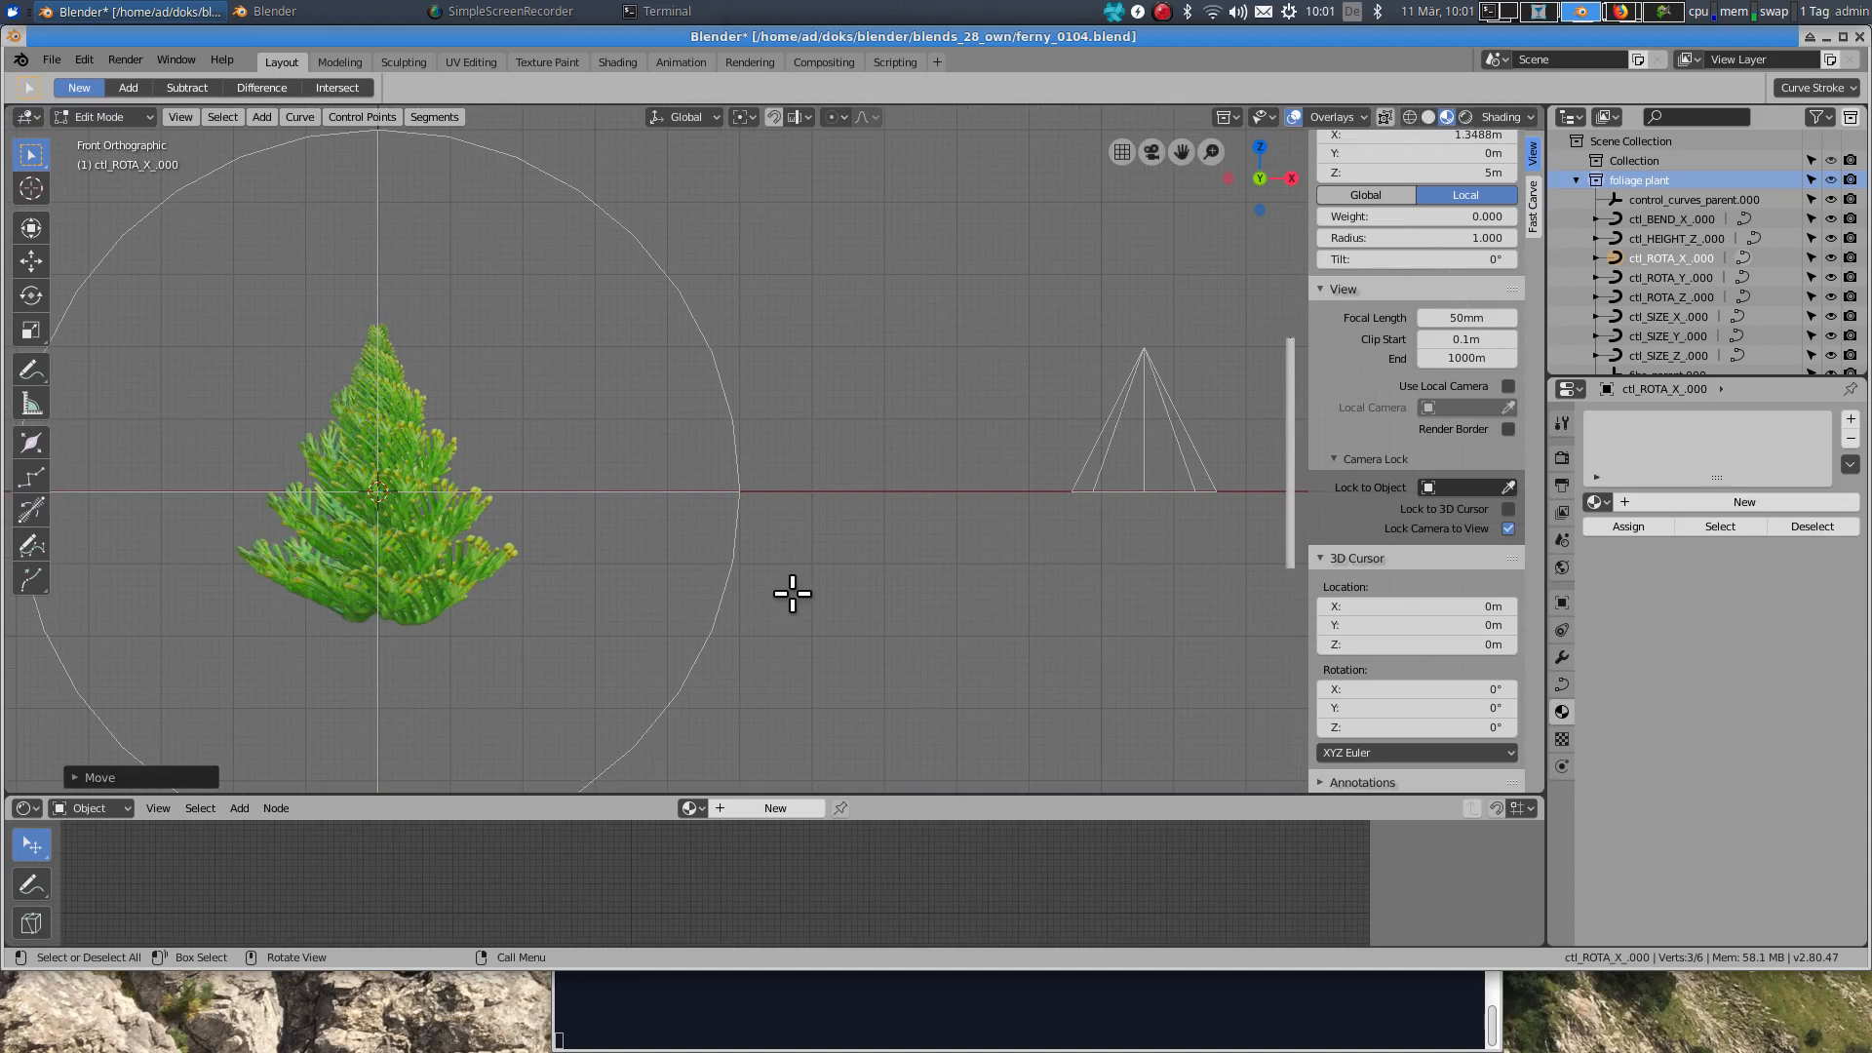
scroll(790, 589, down, 4)
shift+middle_drag(995, 587, 552, 500)
scroll(783, 499, down, 2)
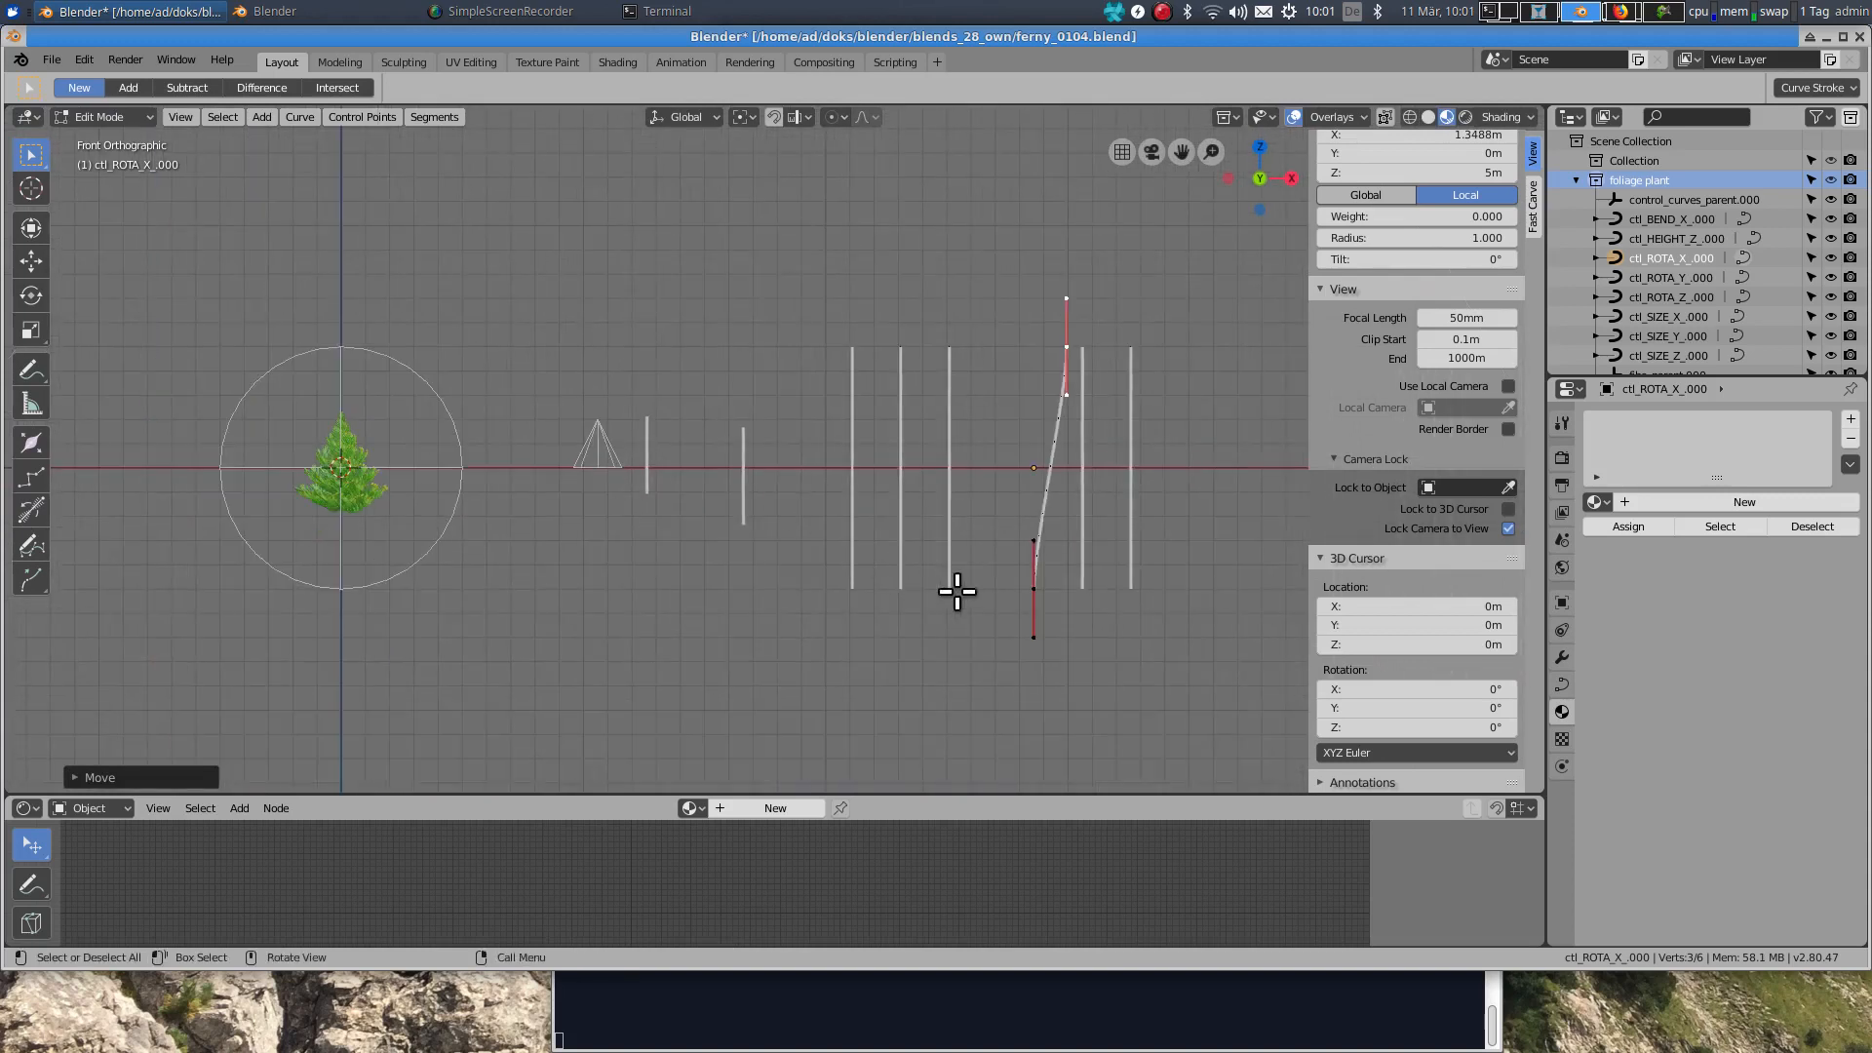
click(1024, 586)
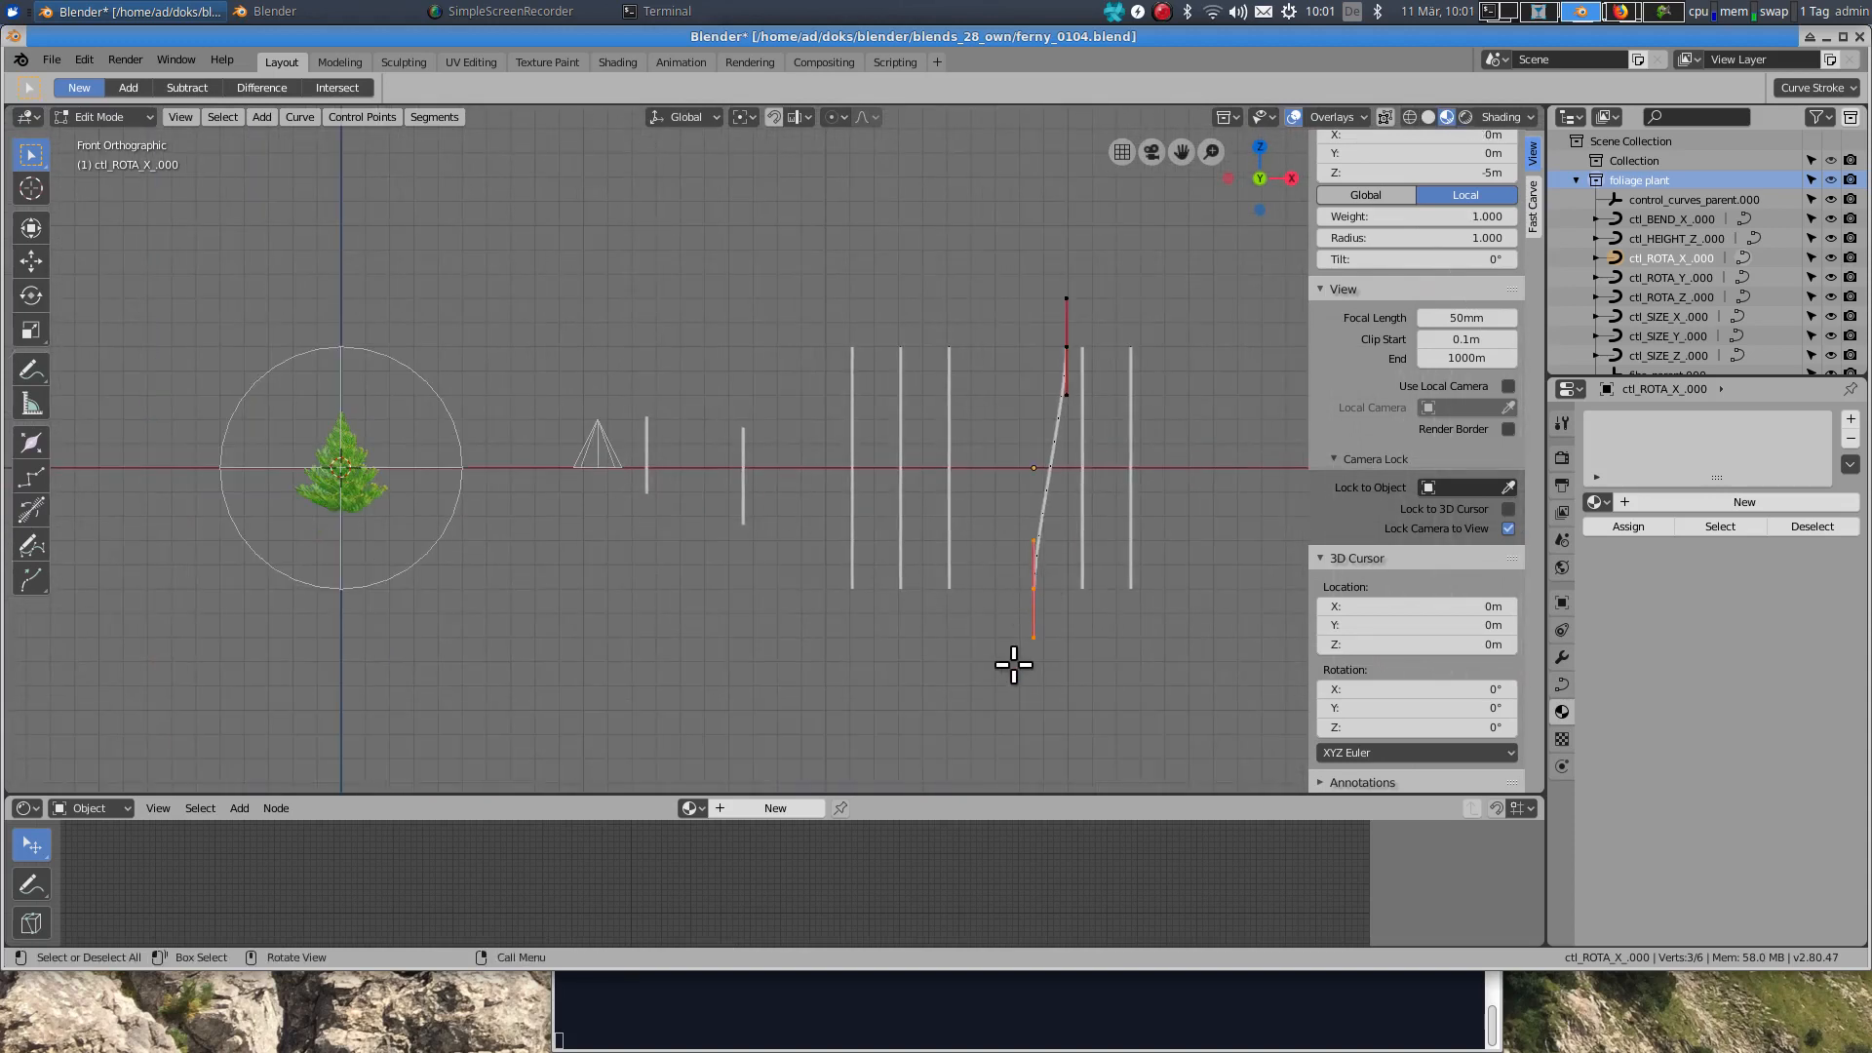
key(g)
key(x)
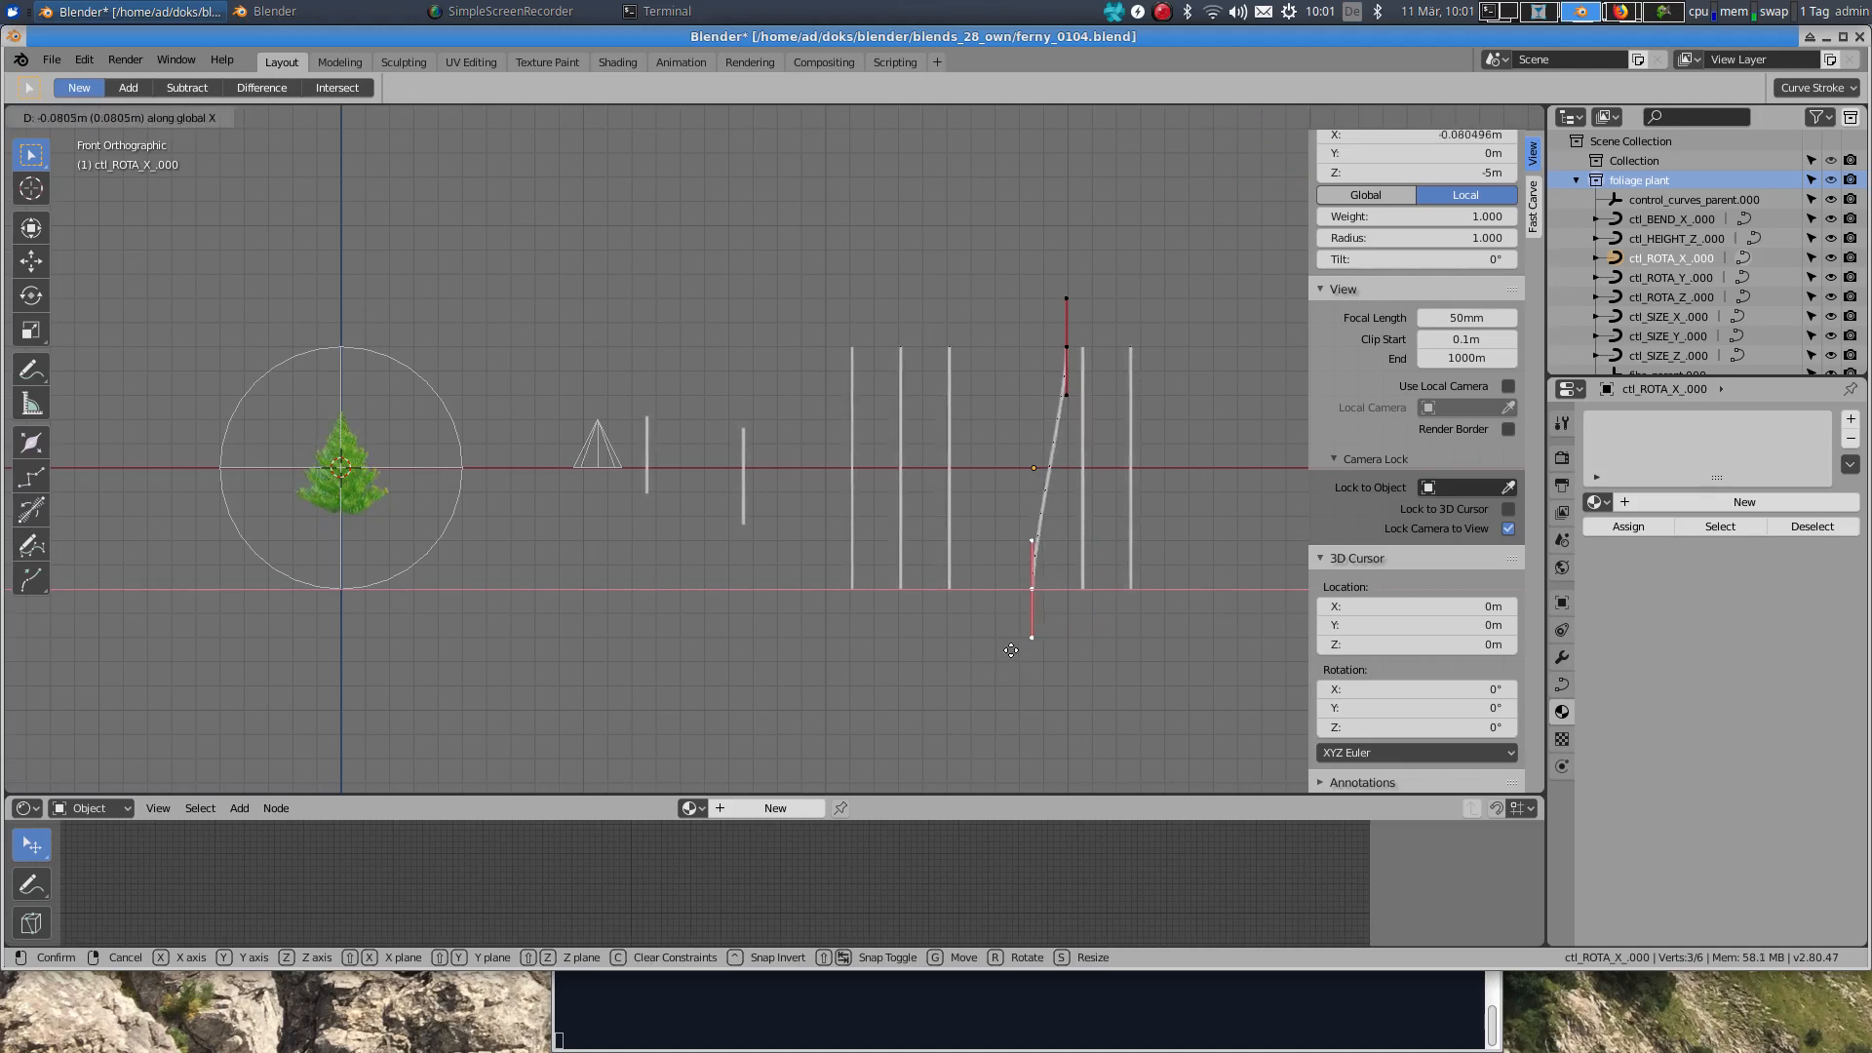
click(1011, 650)
Step: Stretch the lower end point's upper handle to about X 0.21 m, Z -0.73 m and return to Object Mode
scroll(322, 493, up, 3)
scroll(319, 493, down, 1)
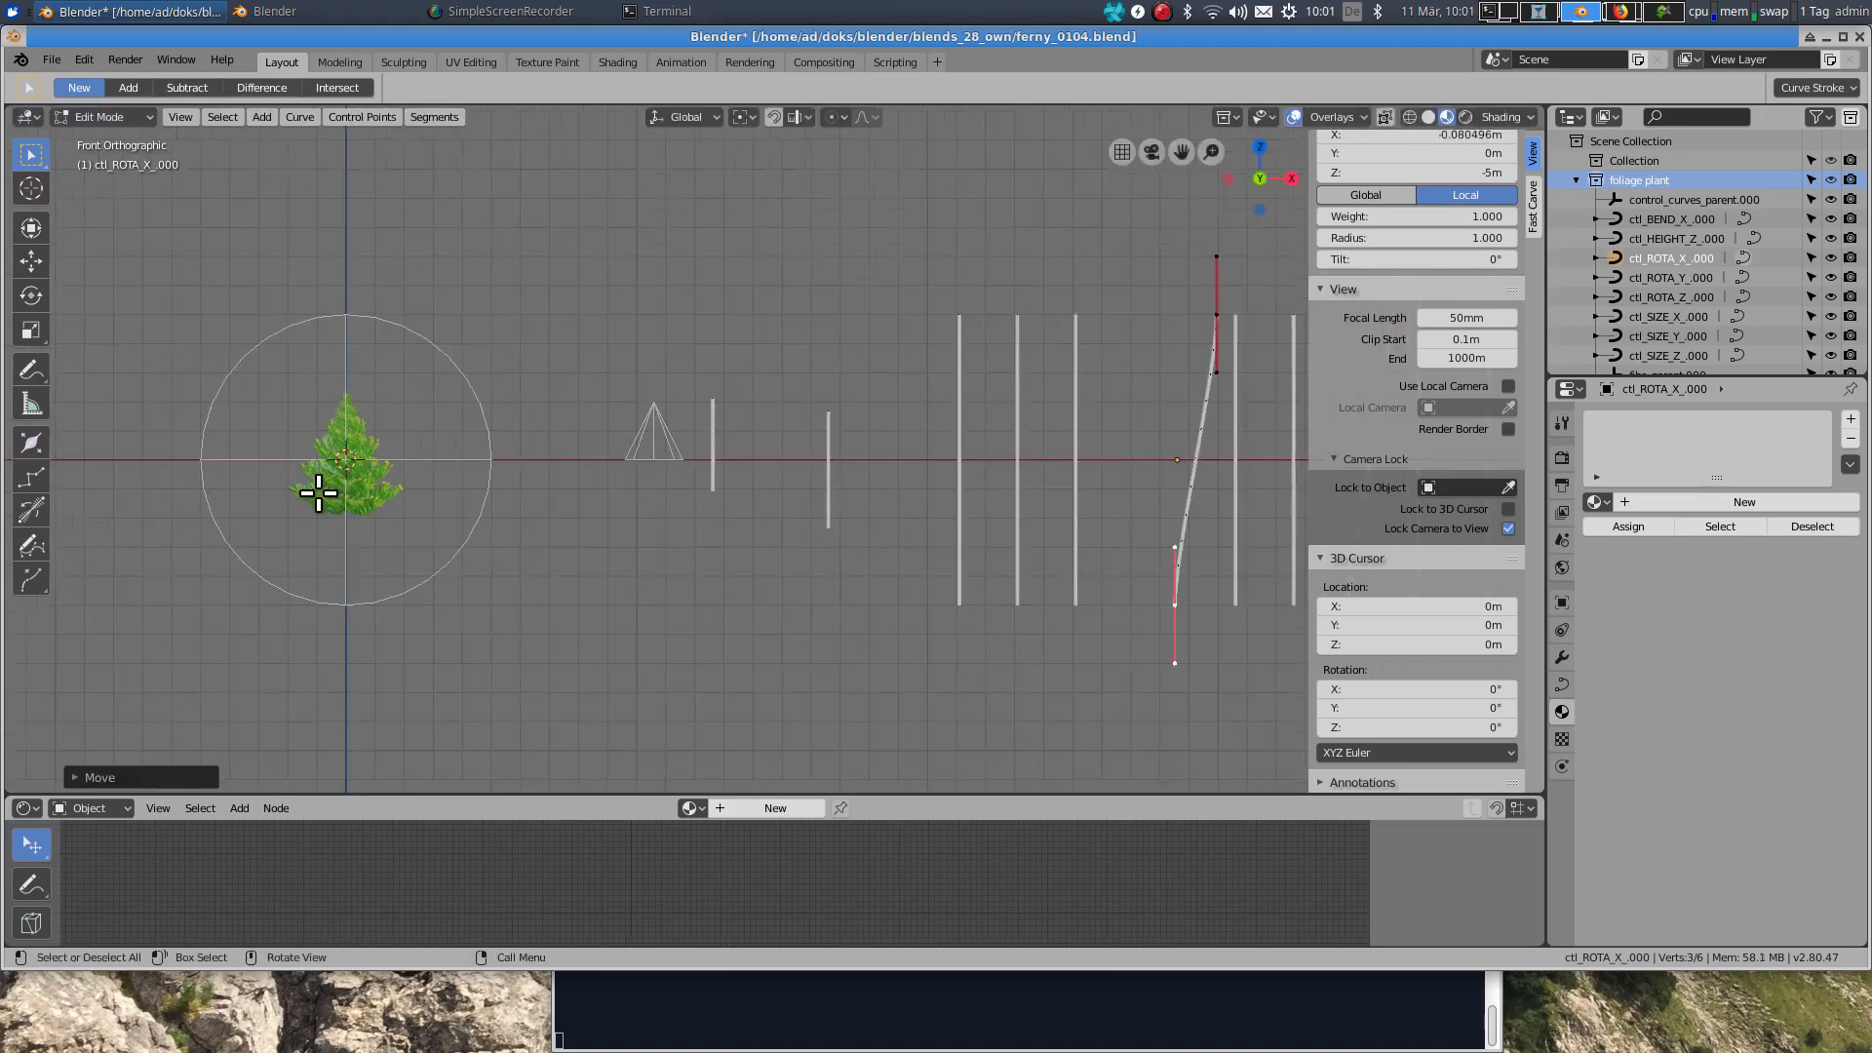
scroll(581, 487, down, 2)
shift+middle_drag(869, 527, 791, 532)
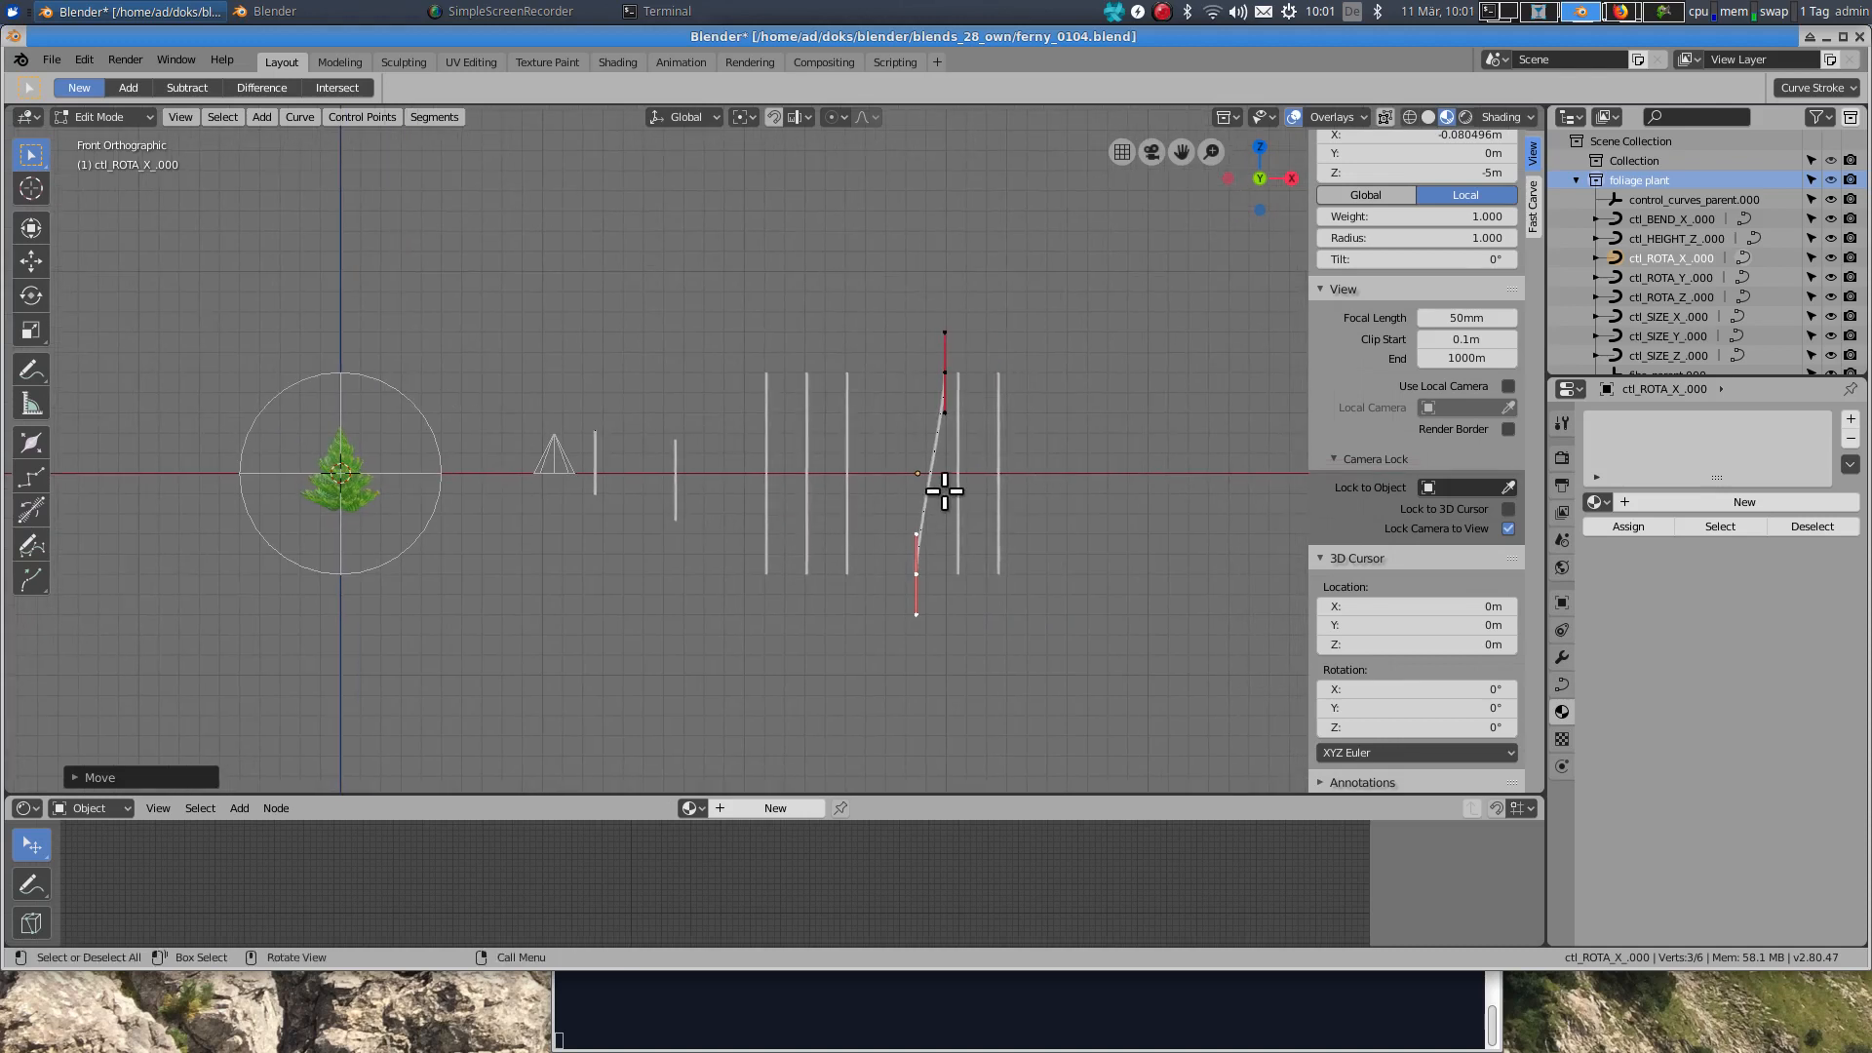
click(910, 540)
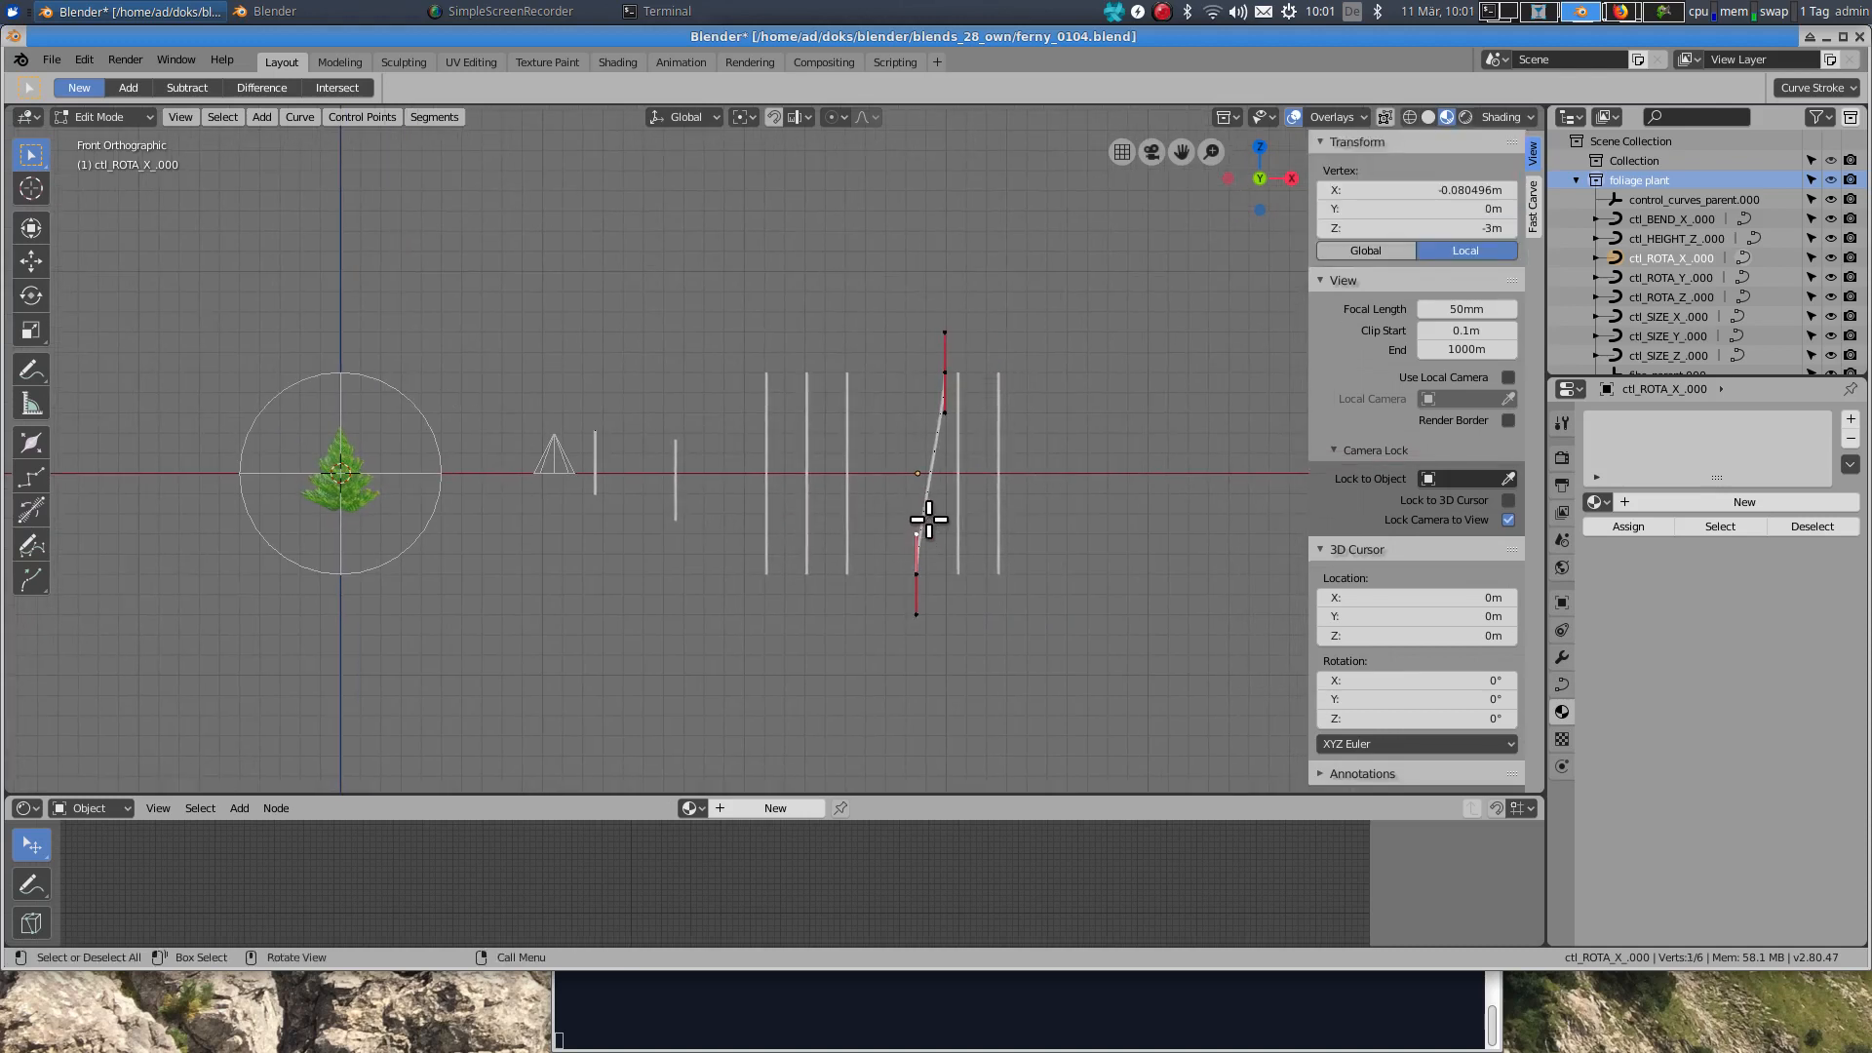
key(g)
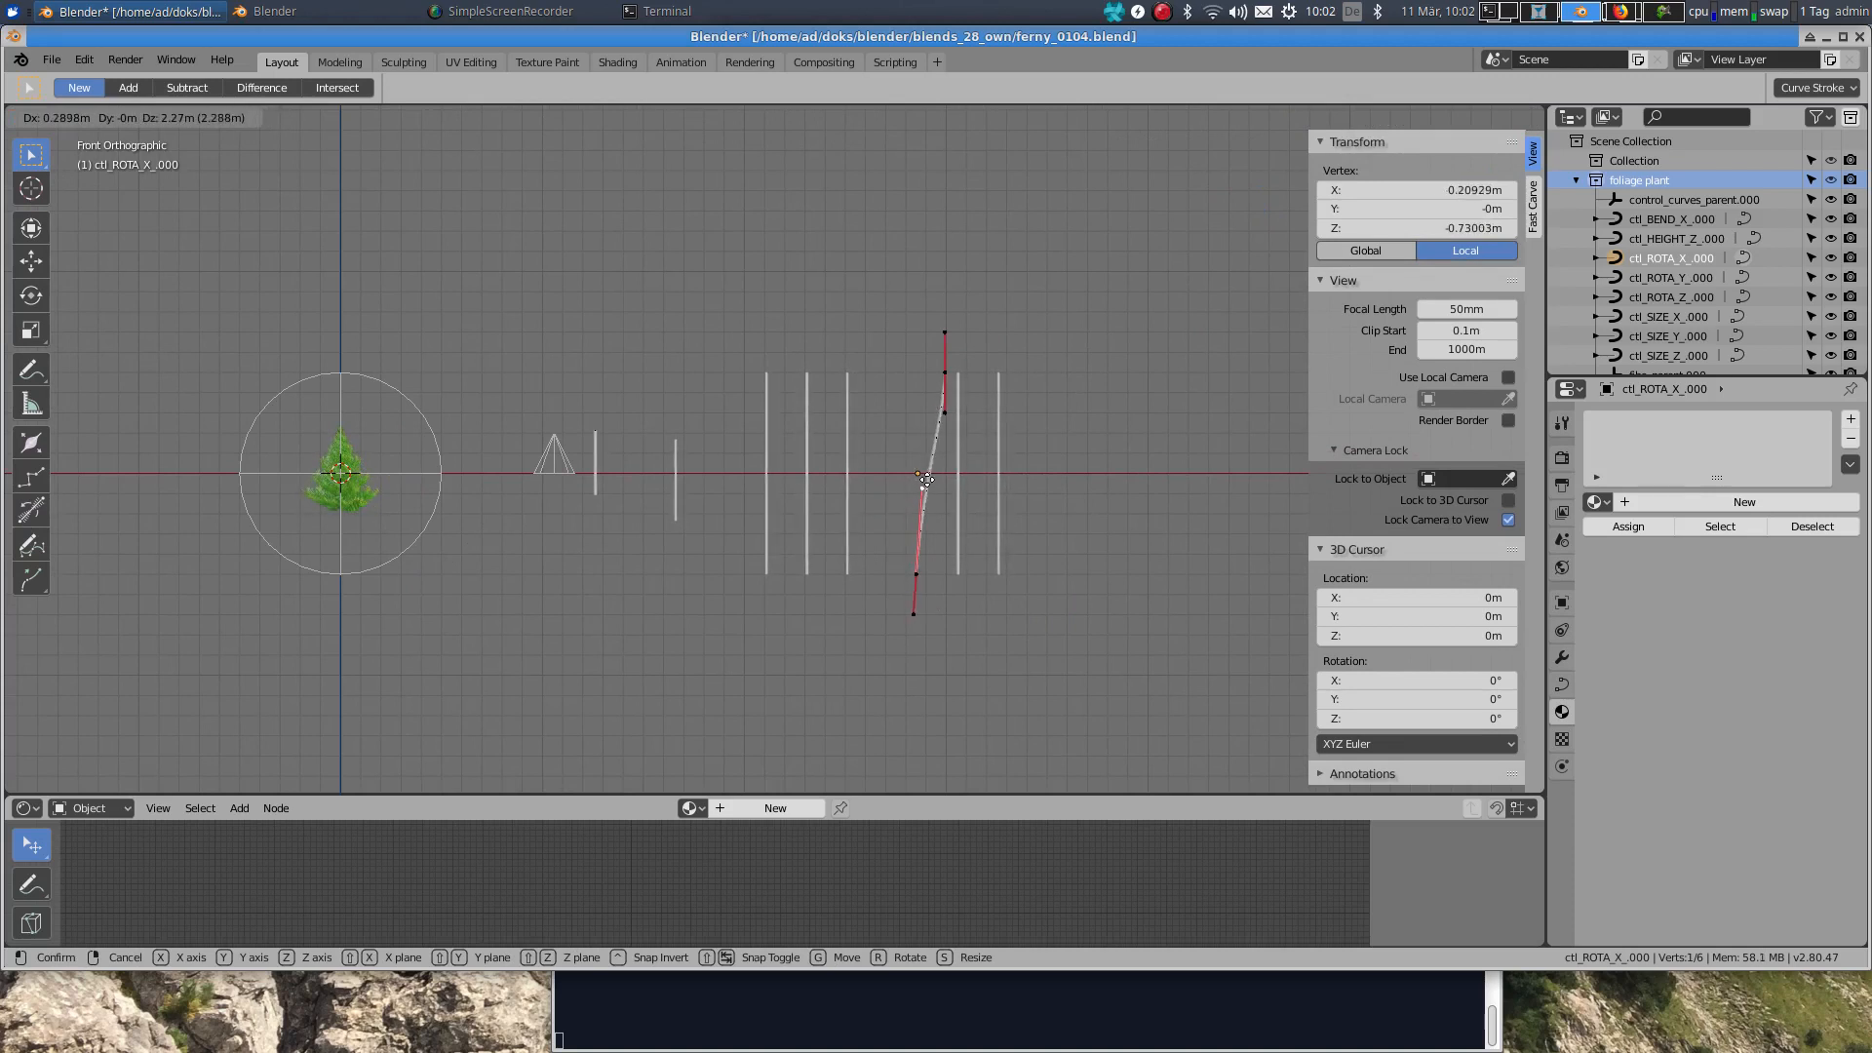
click(926, 478)
key(Tab)
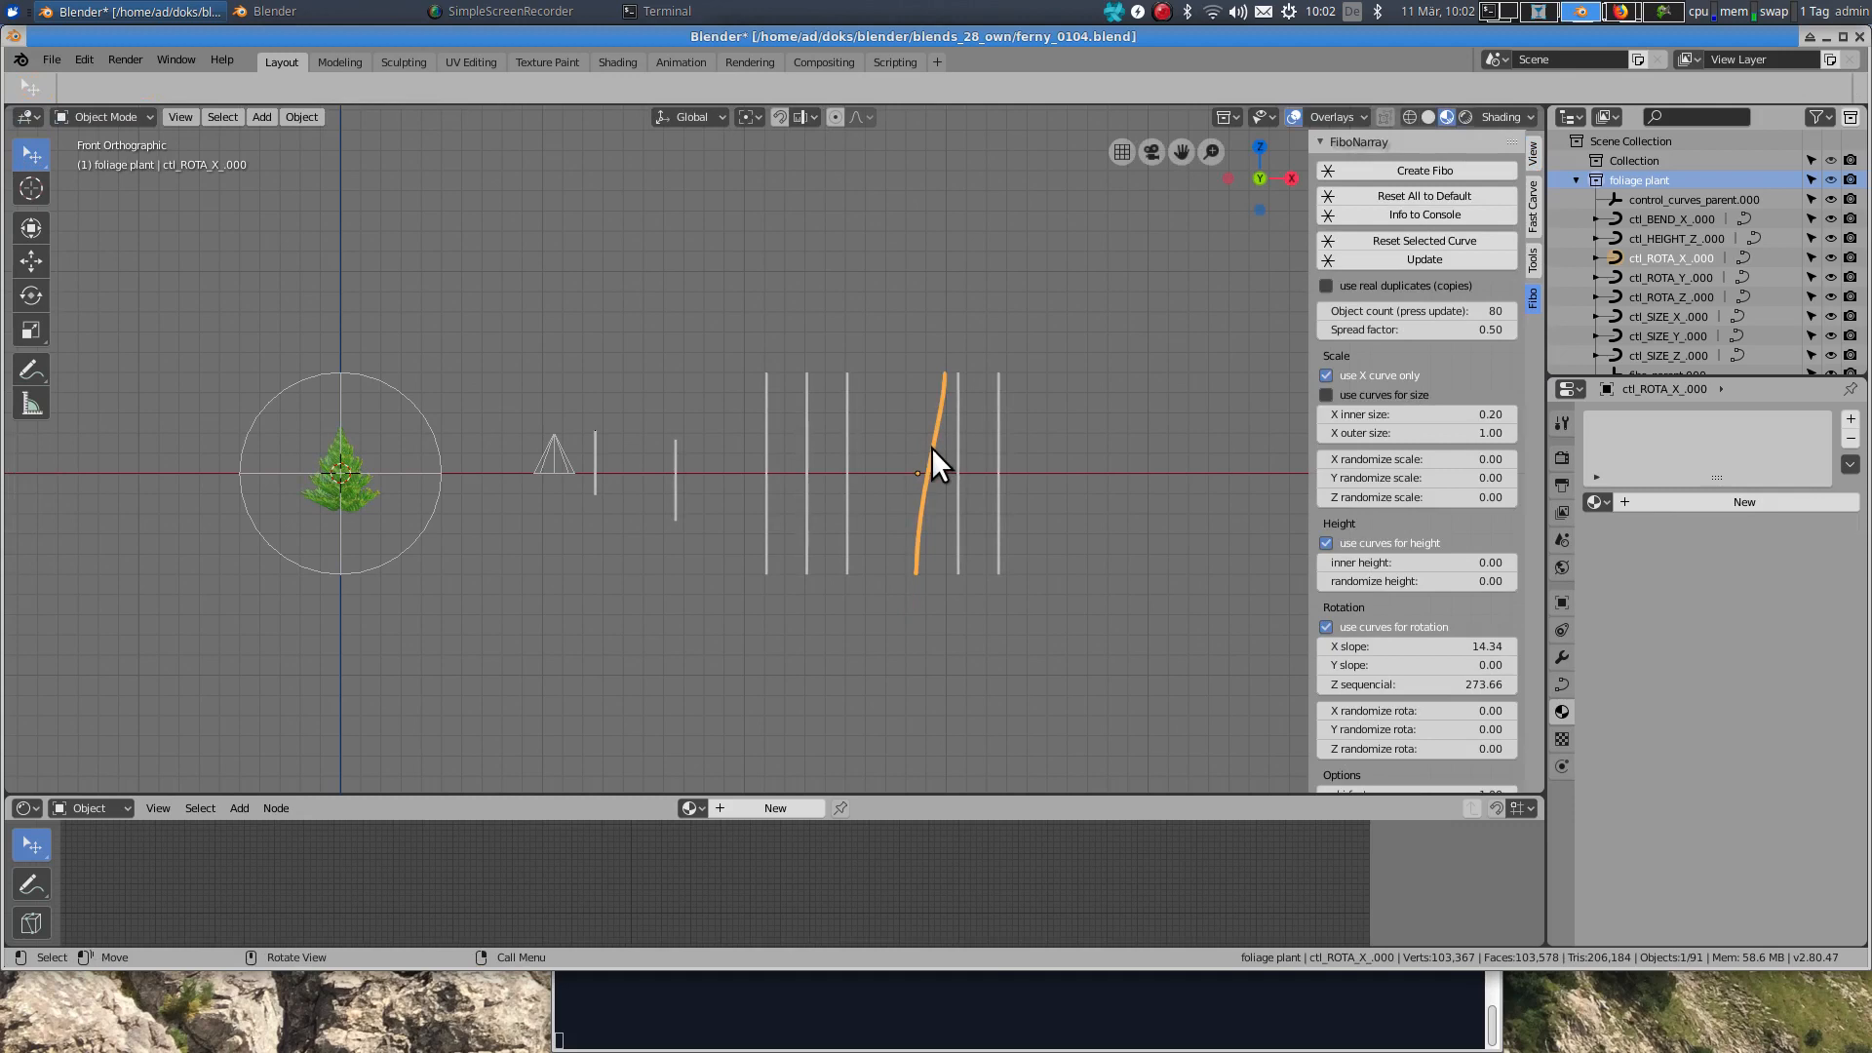
Step: Move the X rotation curve along the X axis to sit close beside the plant
key(x)
key(g)
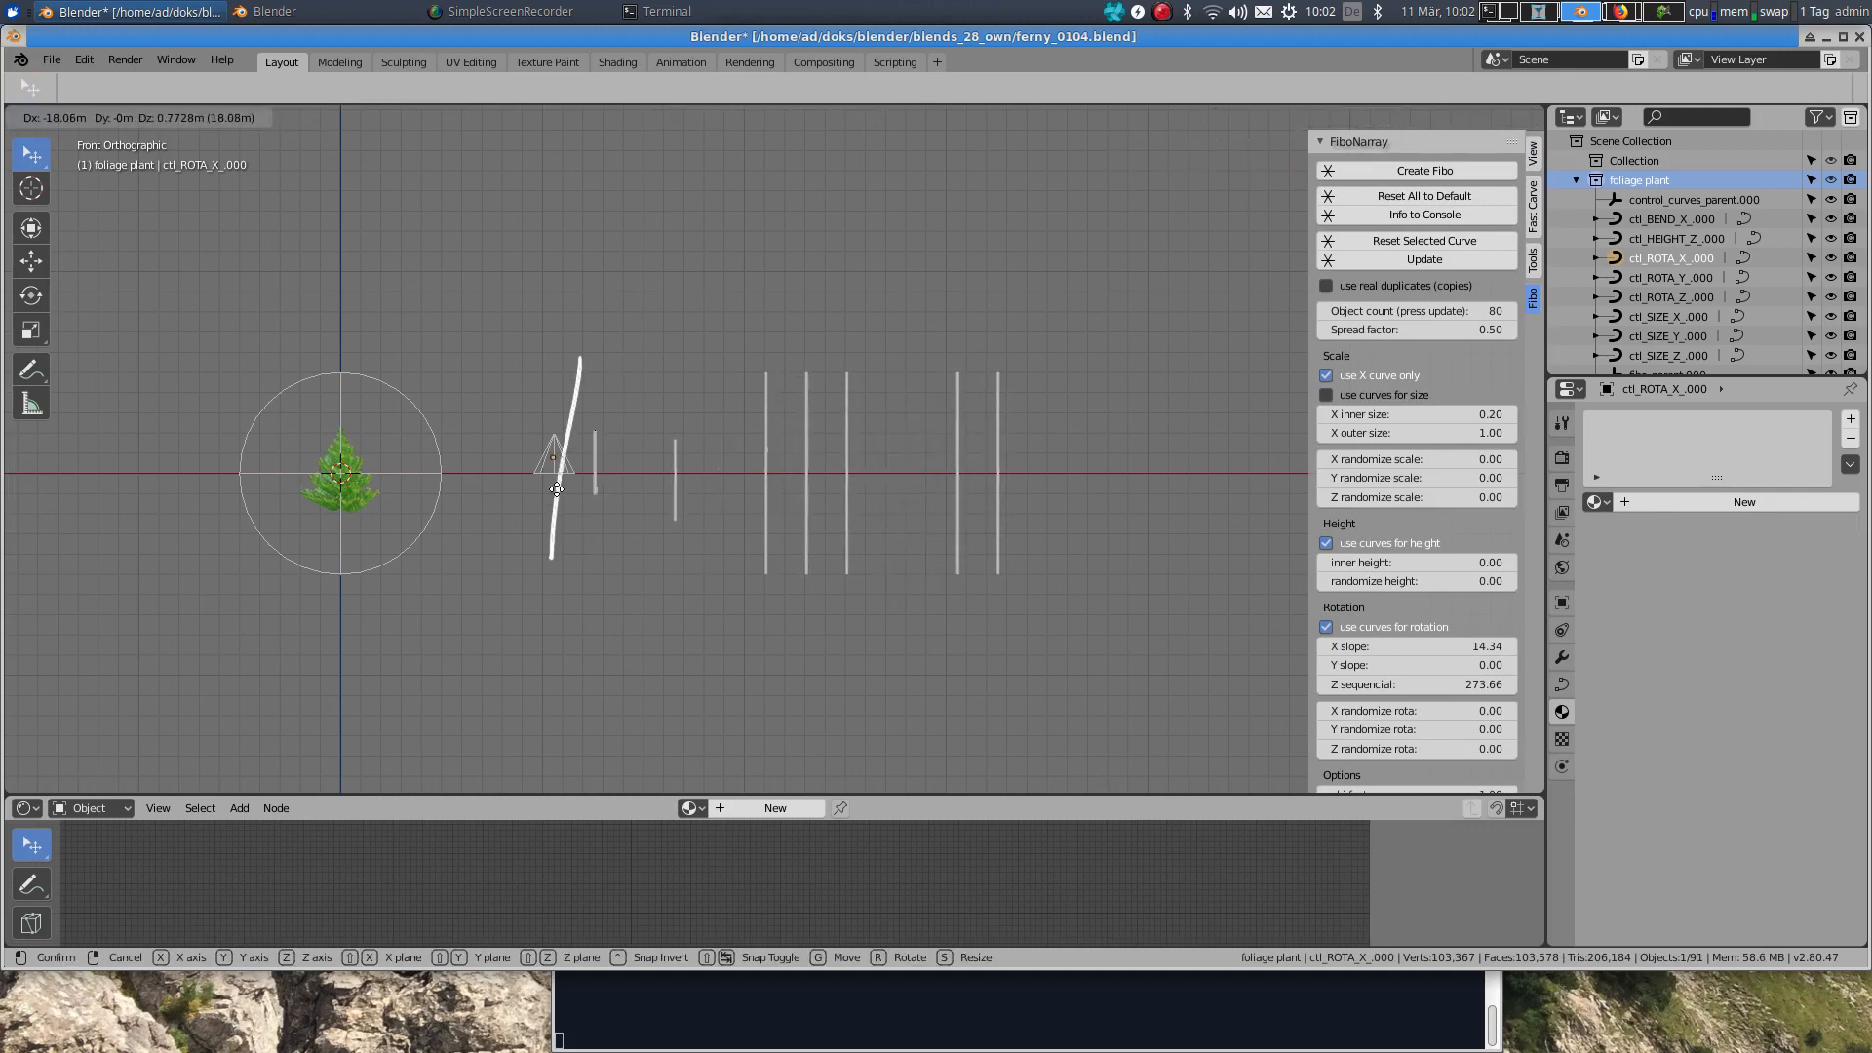
key(x)
click(481, 487)
Step: Bend the X rotation curve's upper part by moving the top point's lower handle to about X -1.38 m, Z 3.21 m
ctrl+scroll(752, 505, left, 3)
scroll(746, 509, up, 5)
ctrl+scroll(524, 464, left, 3)
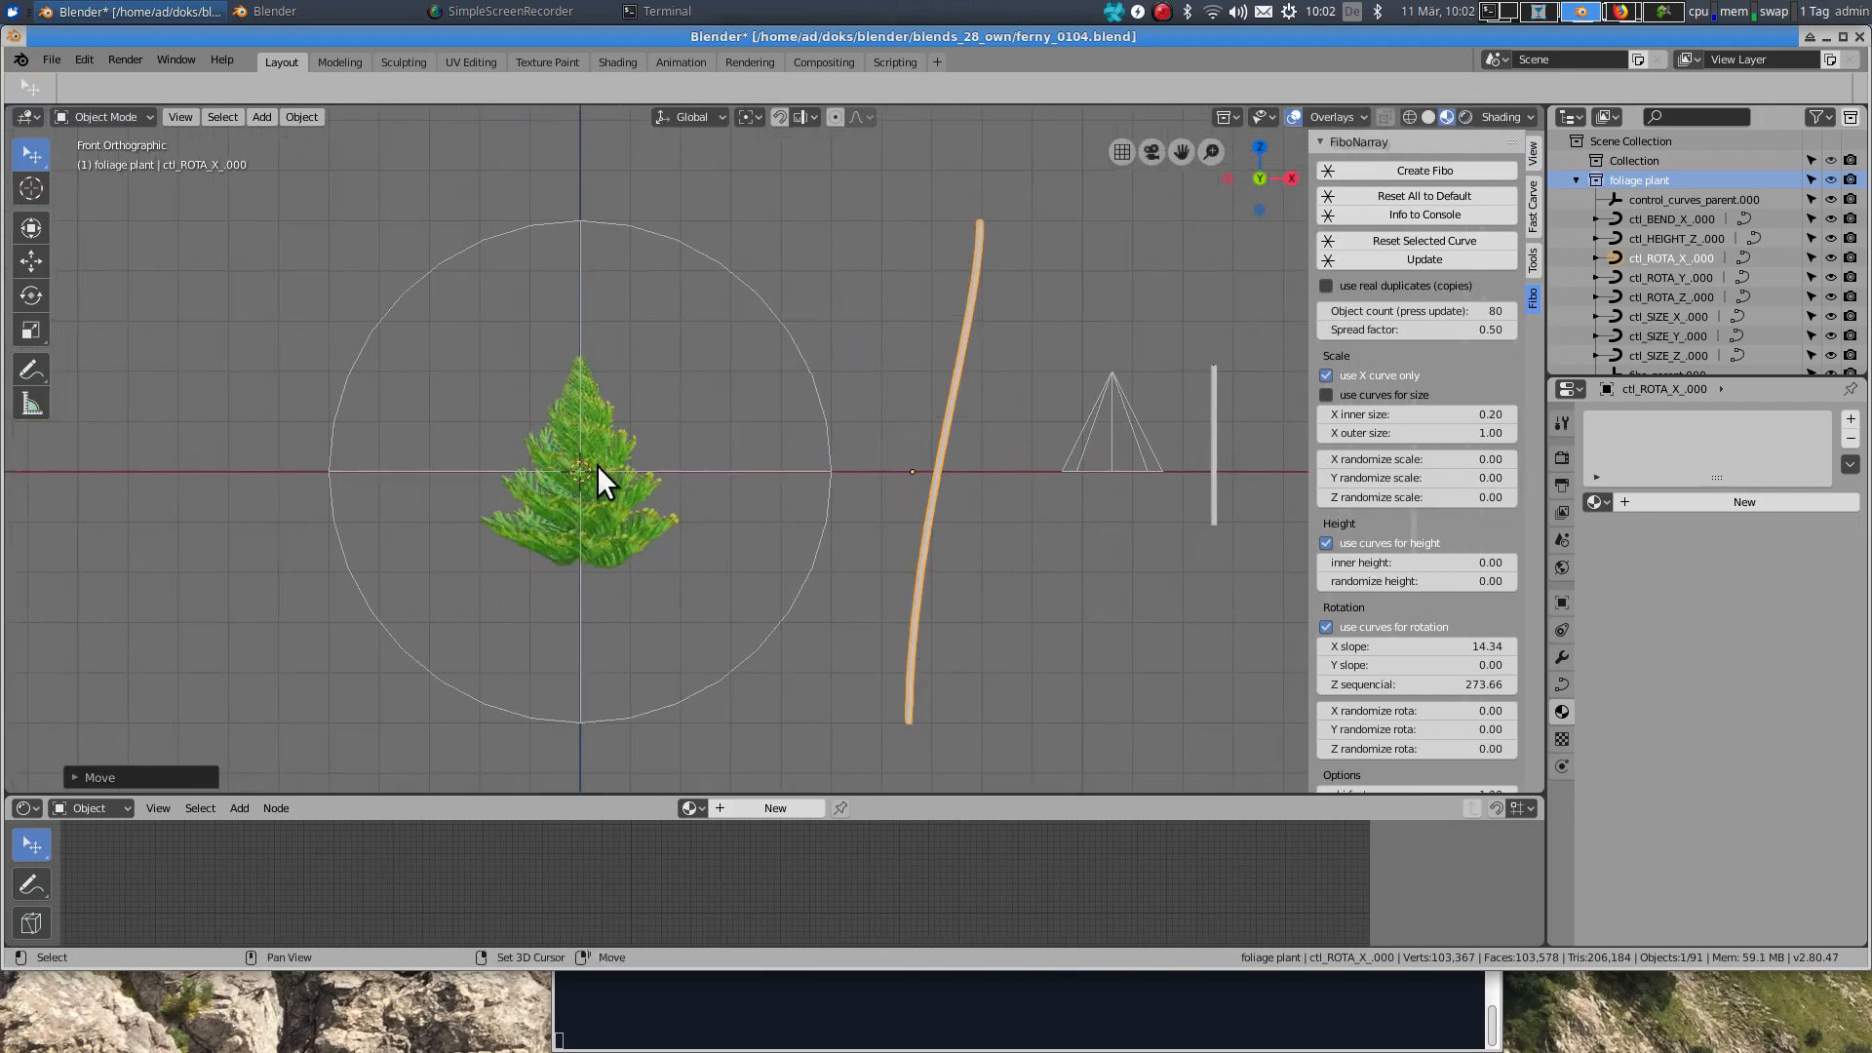
scroll(659, 451, up, 2)
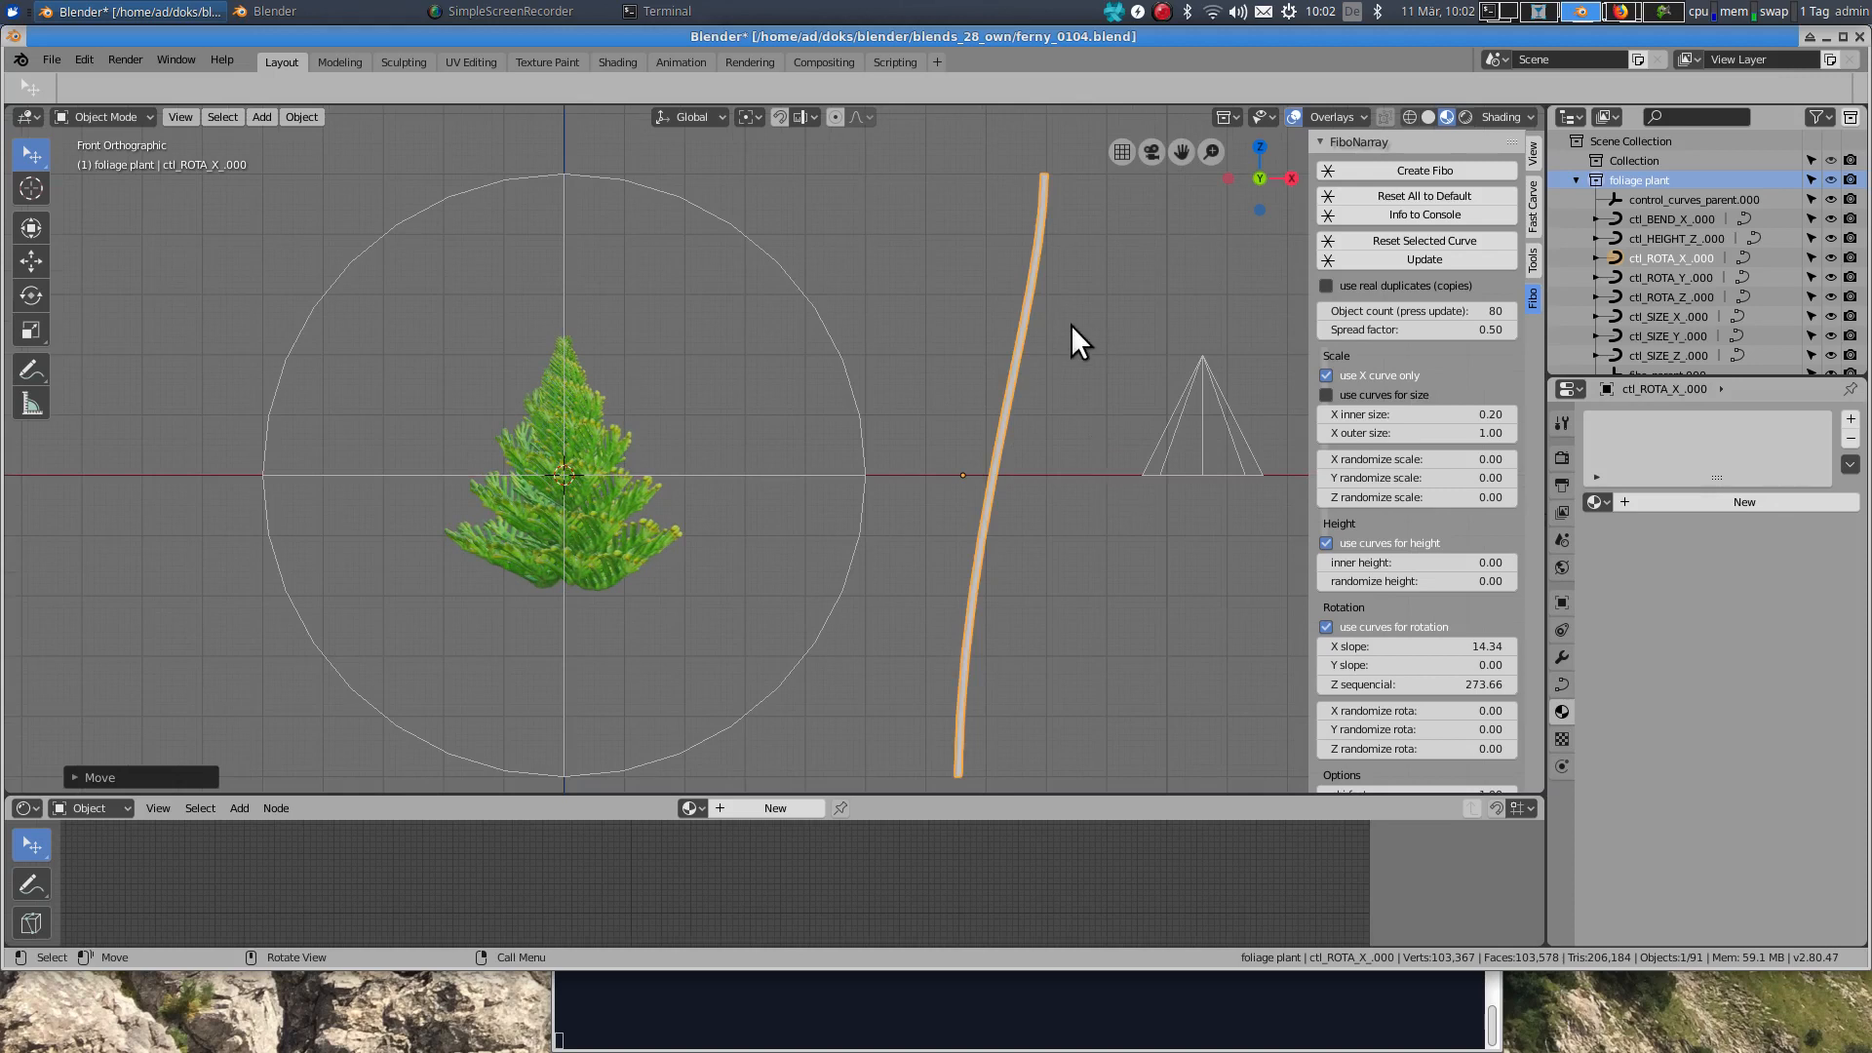
key(Tab)
click(1045, 297)
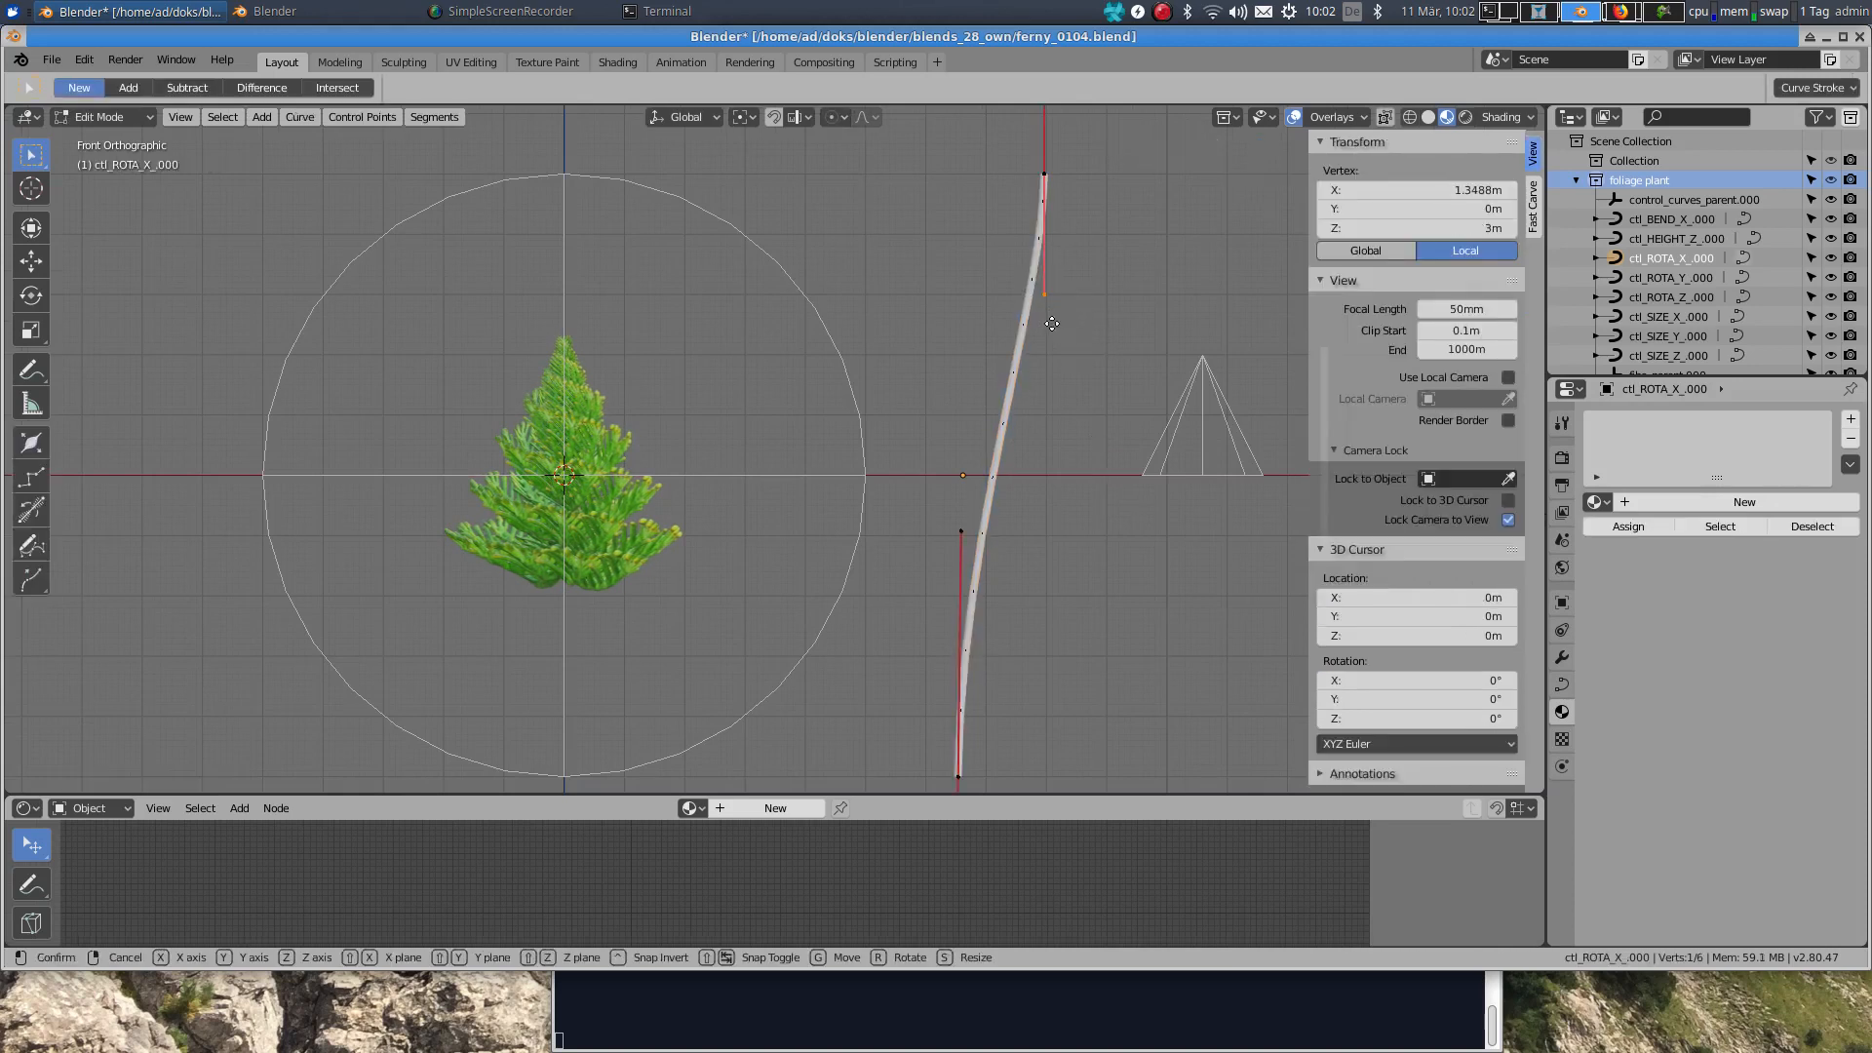
key(g)
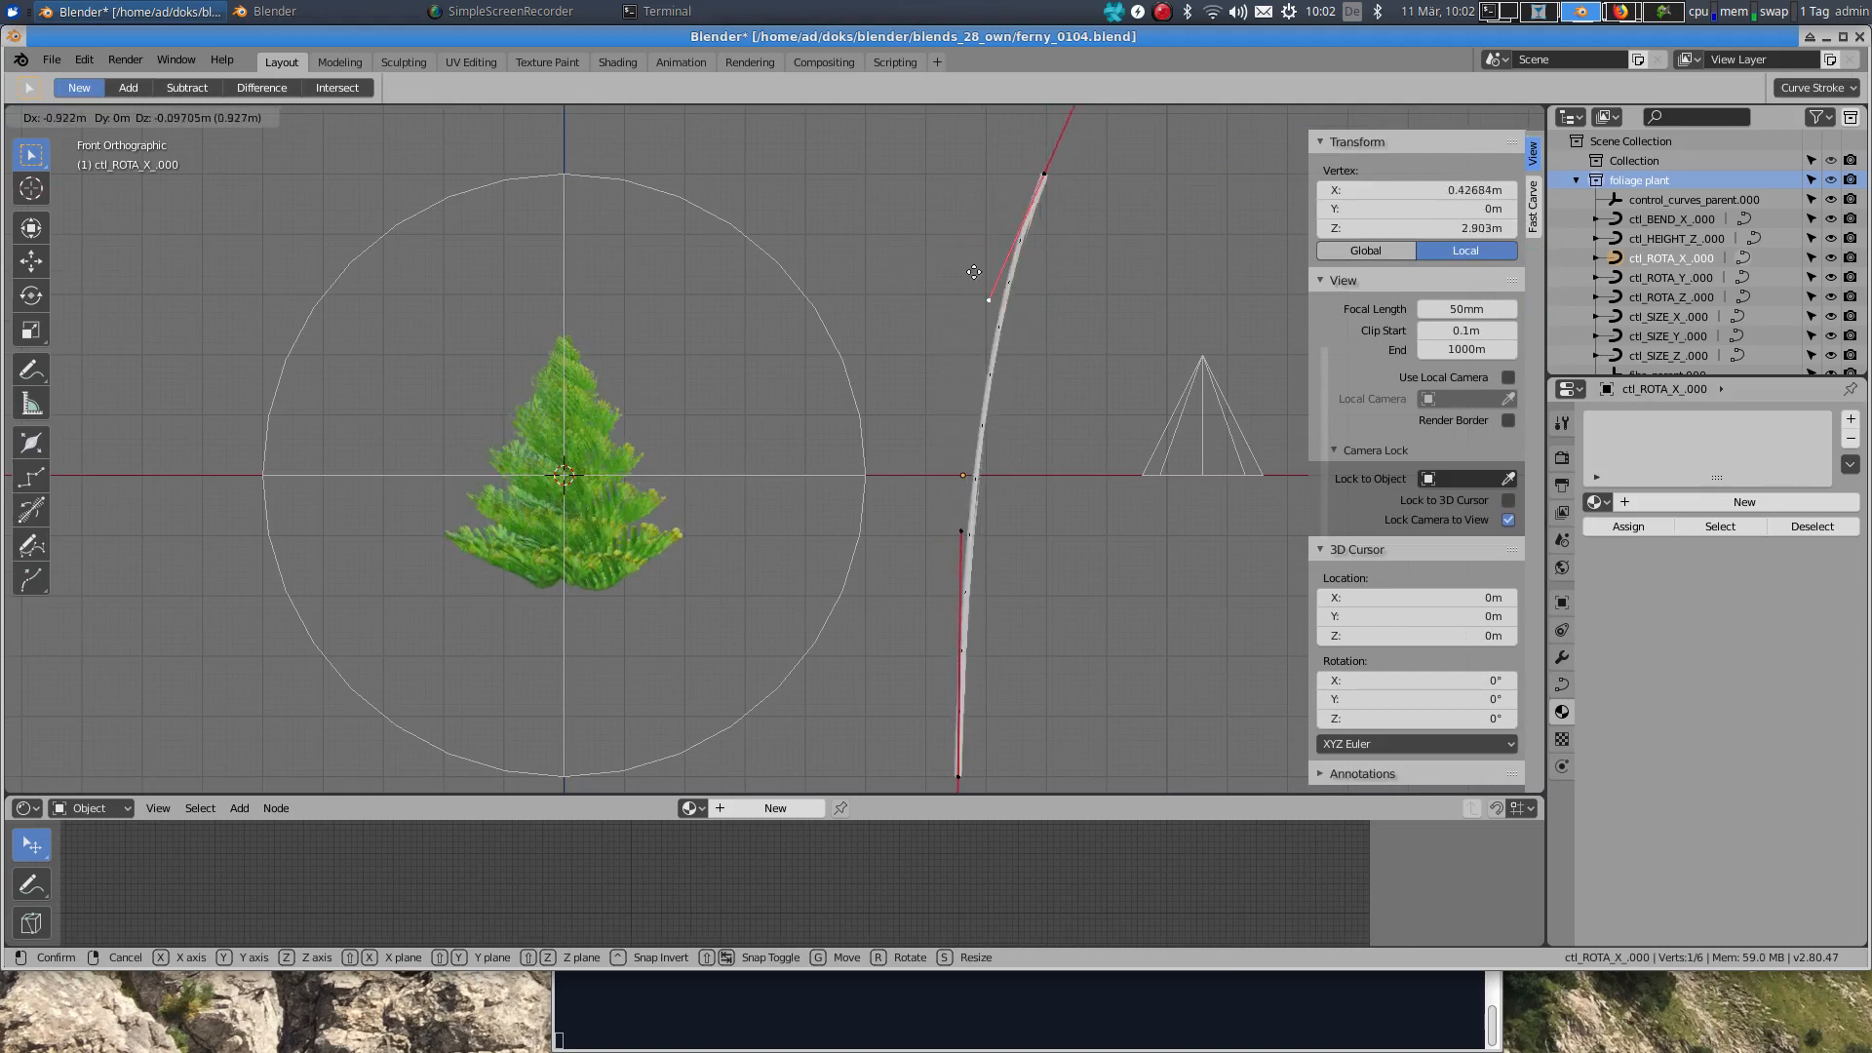
click(883, 300)
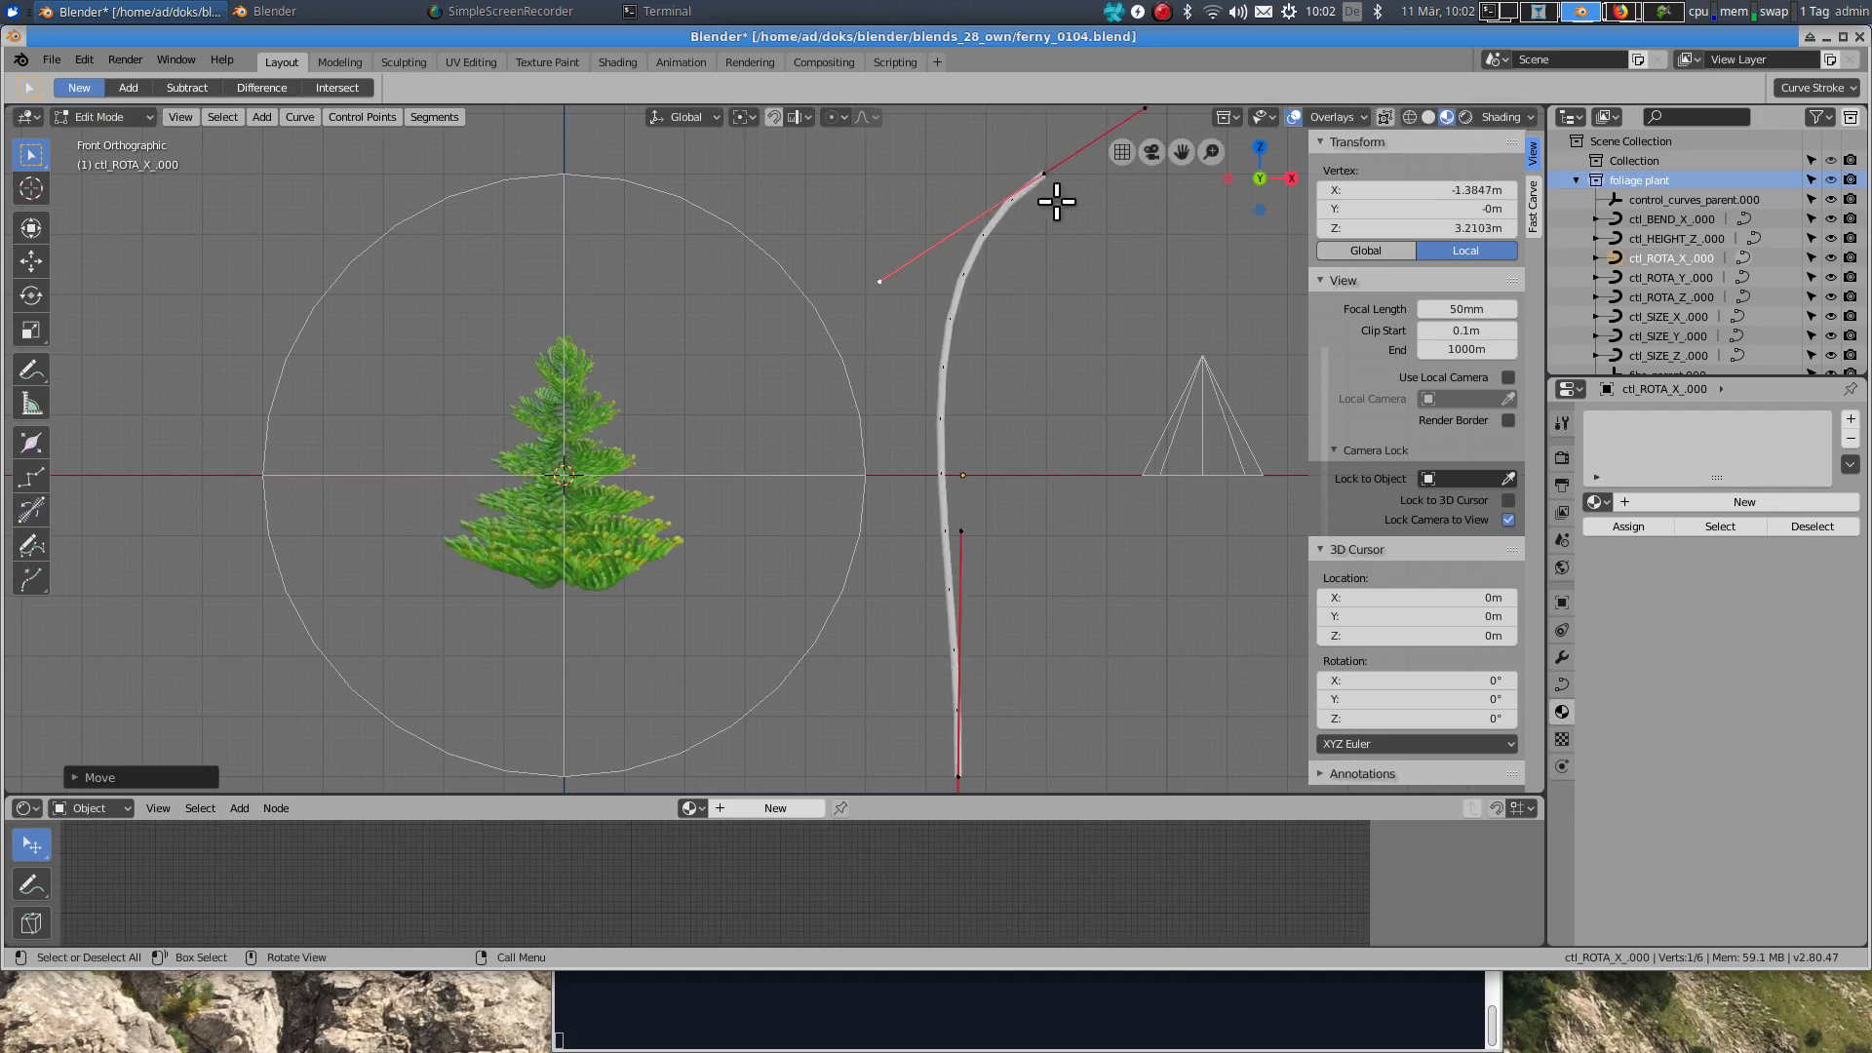
Step: Move the curve's top point about 0.61 m along X and its lower handle to about X -0.24 m, Z 4.28 m
click(1044, 173)
key(g)
key(x)
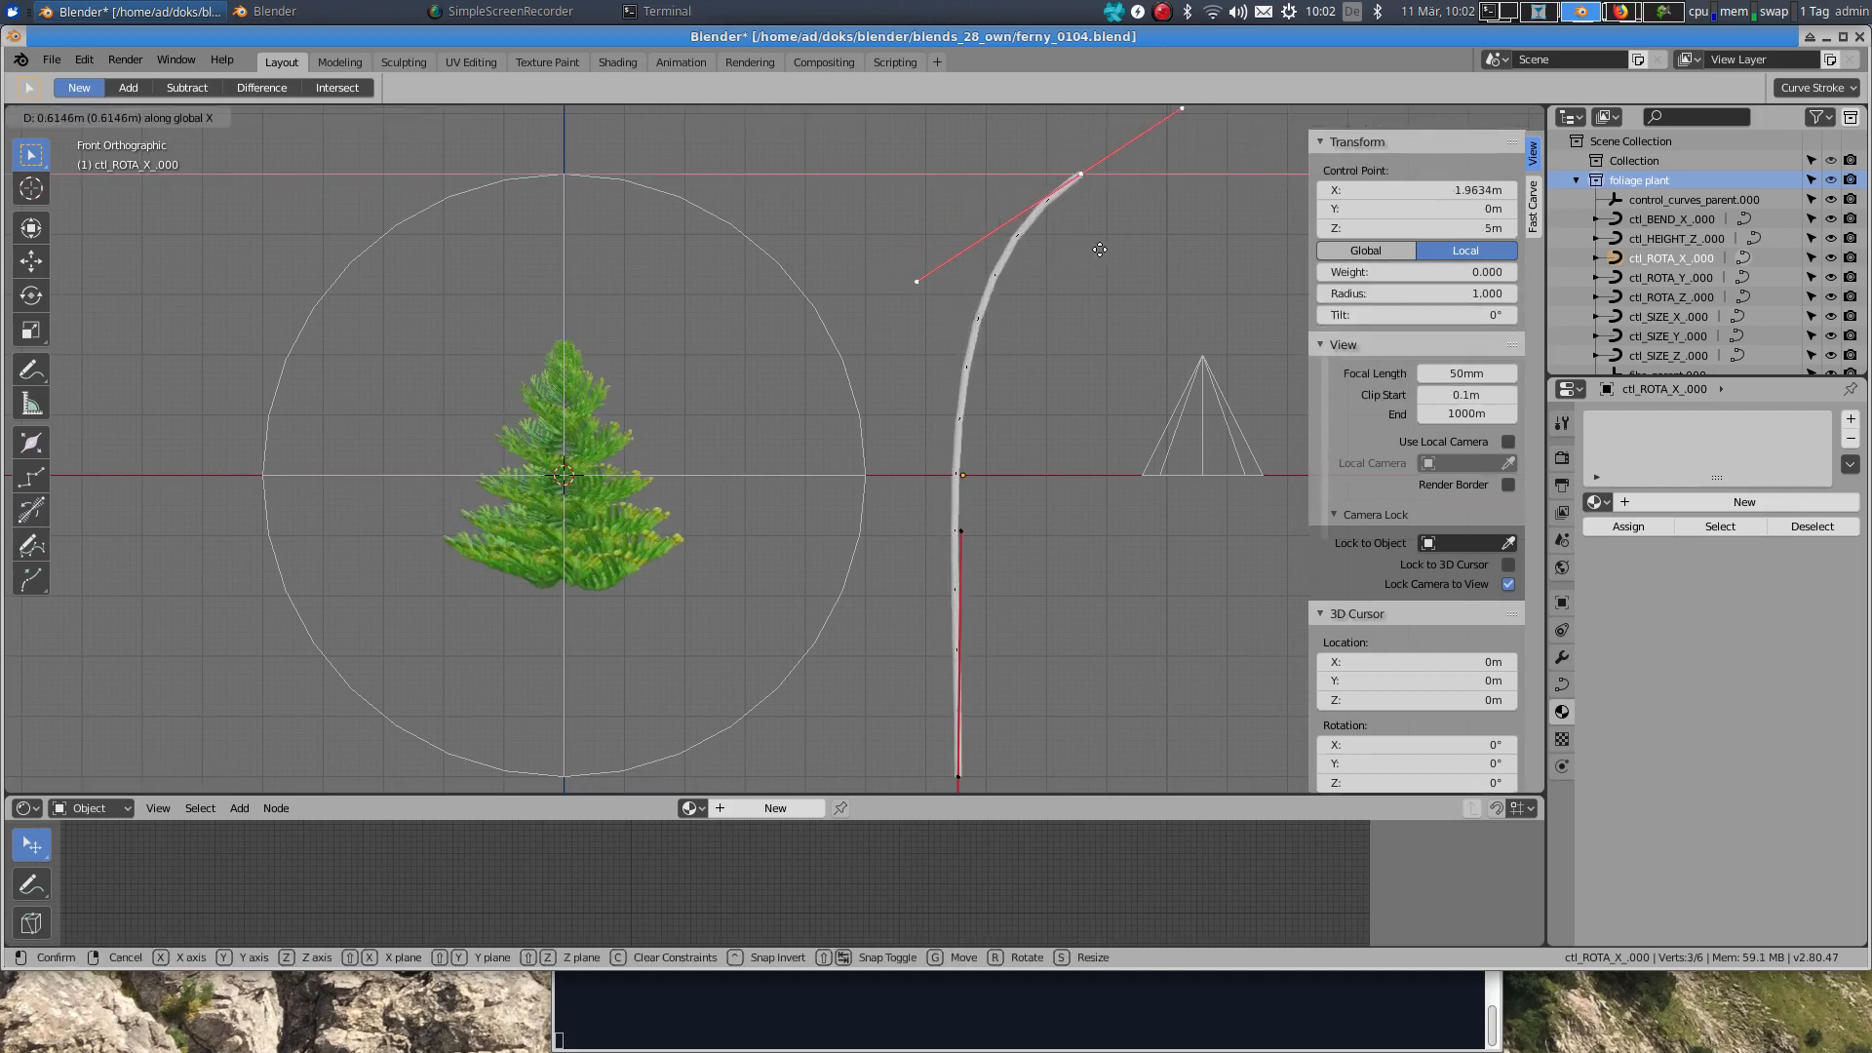
click(1100, 251)
click(918, 282)
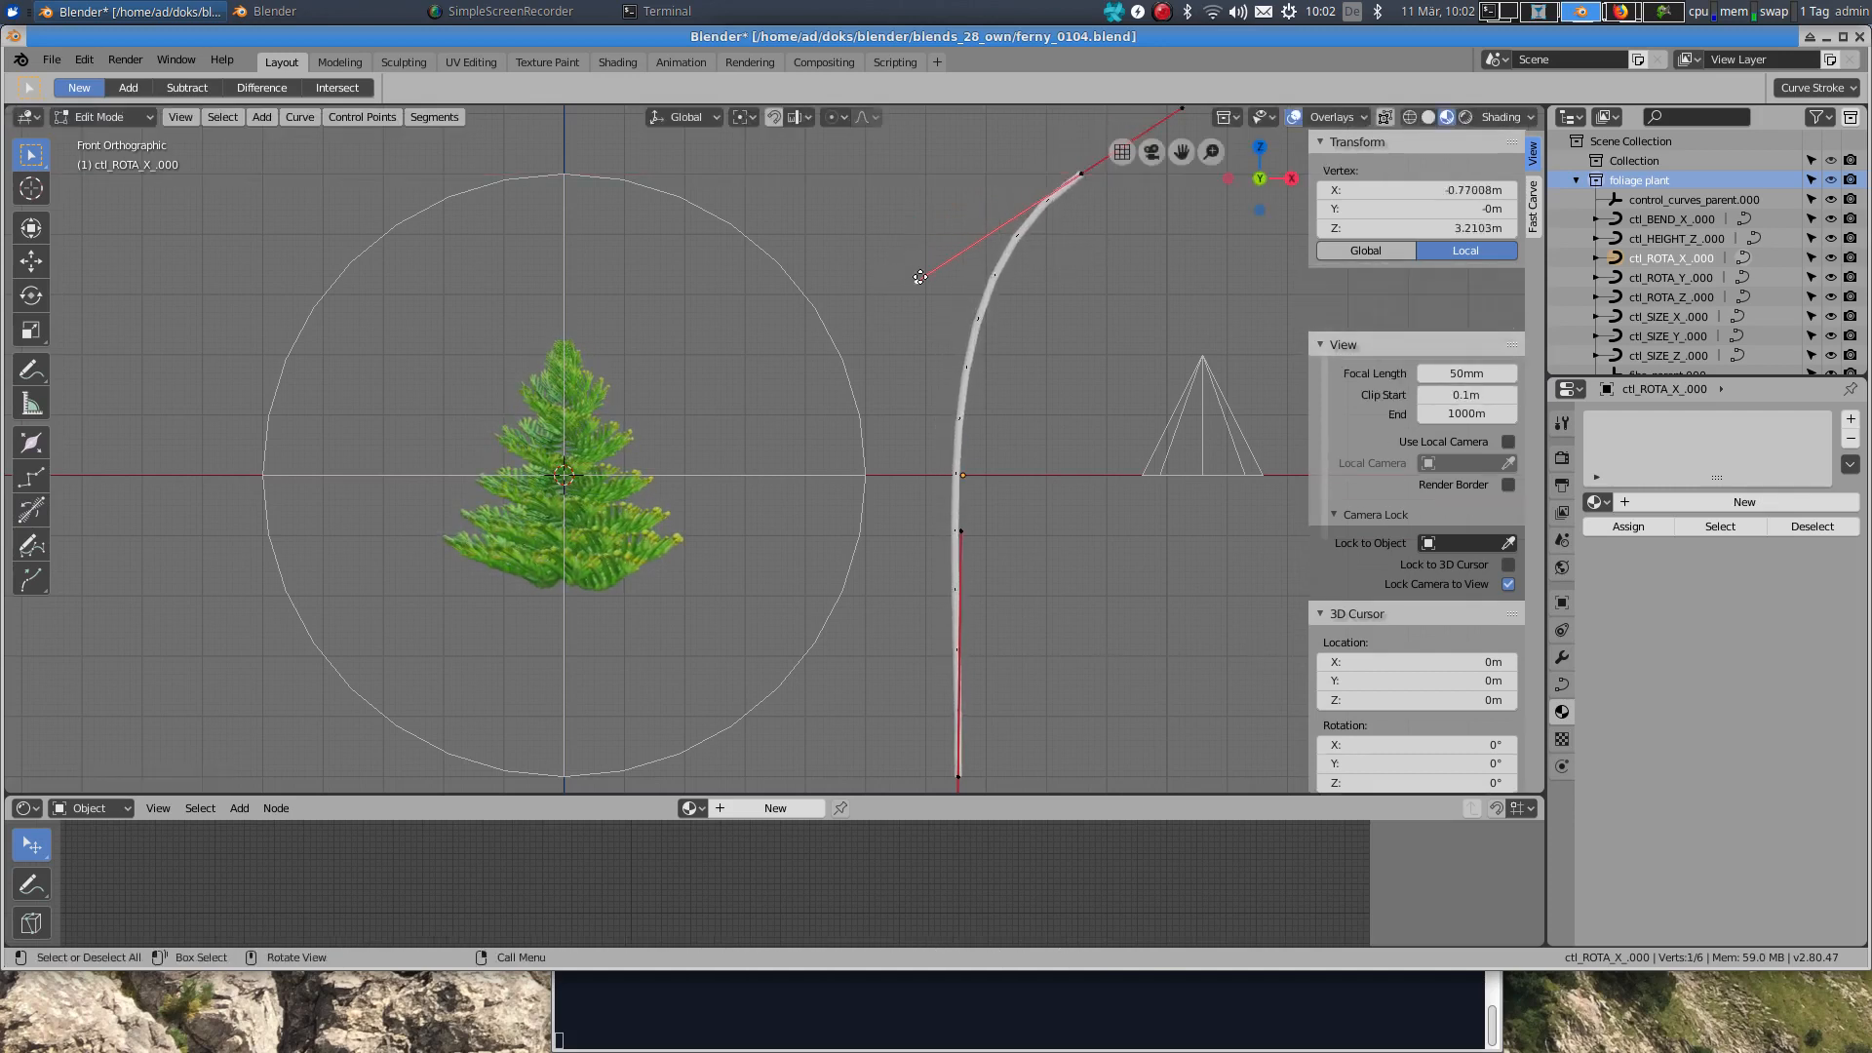
key(g)
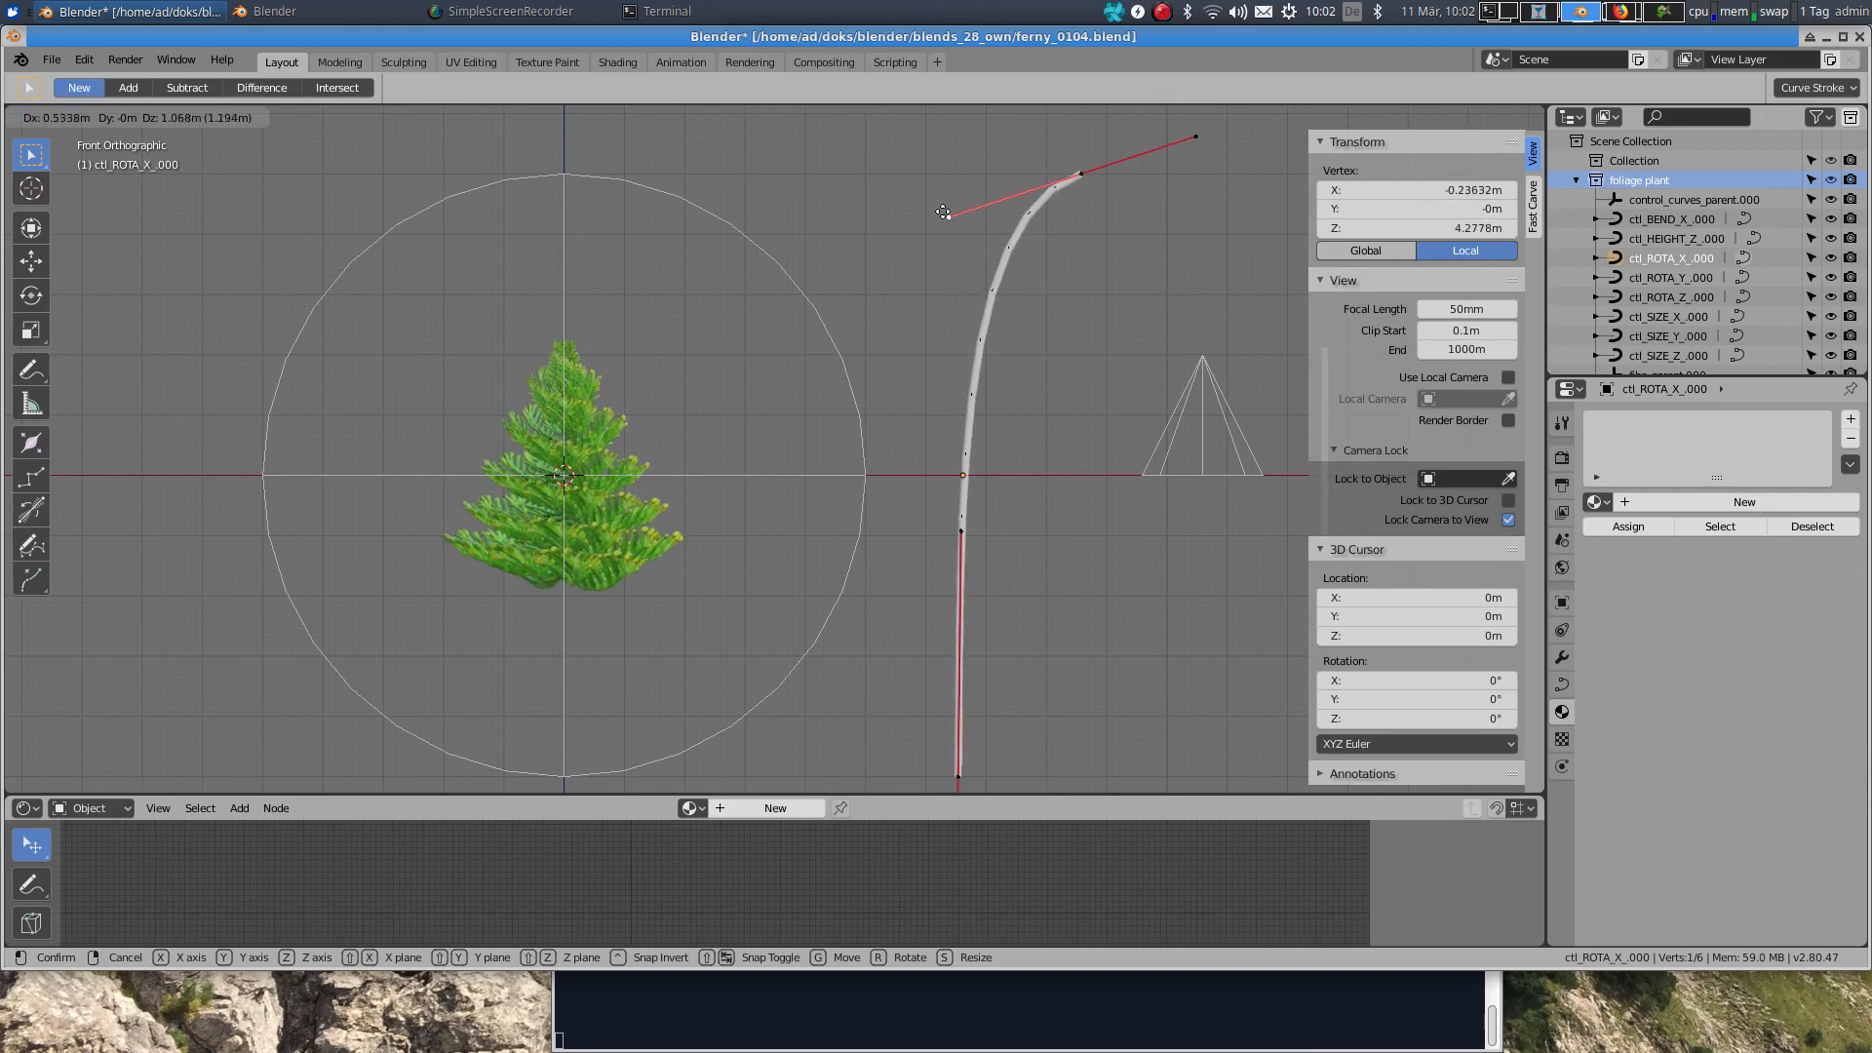
click(942, 210)
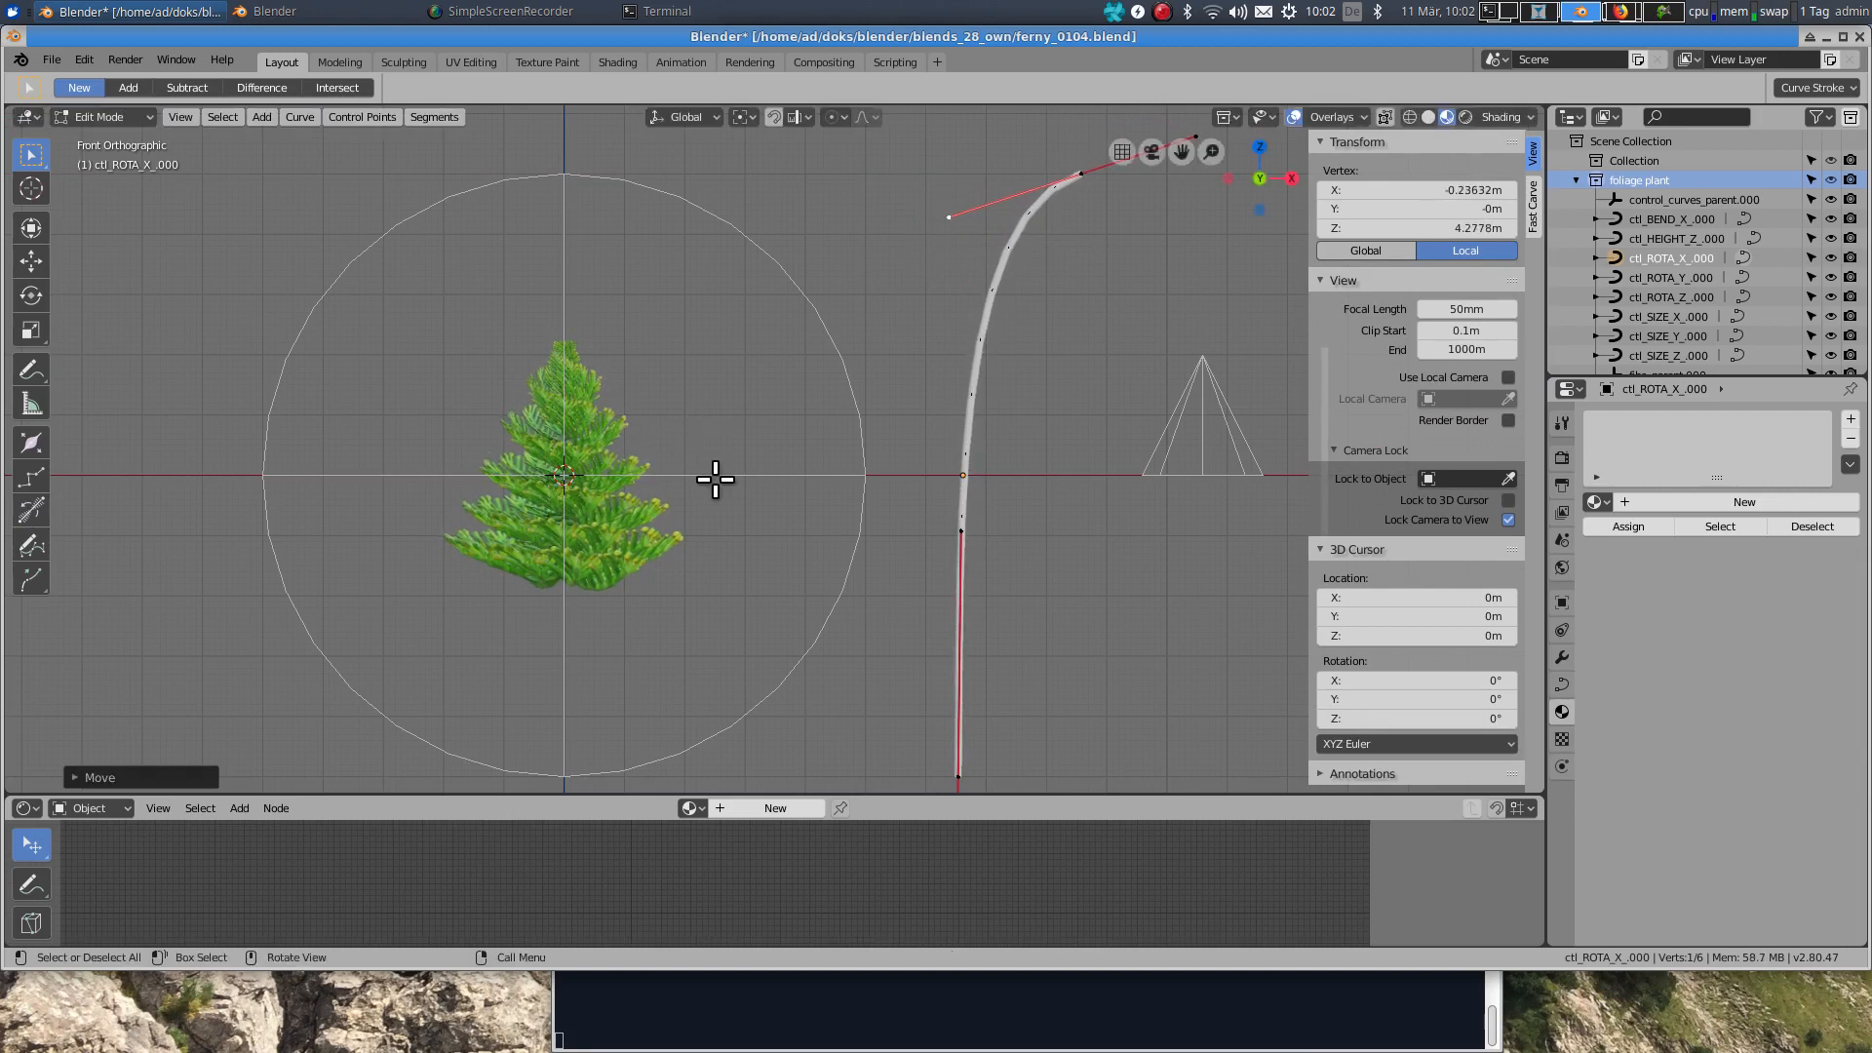
key(Tab)
Step: Examine the plant with its curve-driven leaf rotation up close in perspective
scroll(714, 476, down, 4)
middle_drag(663, 452, 641, 341)
scroll(641, 477, up, 5)
scroll(628, 348, up, 3)
scroll(628, 348, down, 3)
key(KP_1)
Step: Enable curves for the array's size
scroll(651, 395, down, 3)
shift+middle_drag(875, 441, 489, 466)
scroll(829, 473, down, 3)
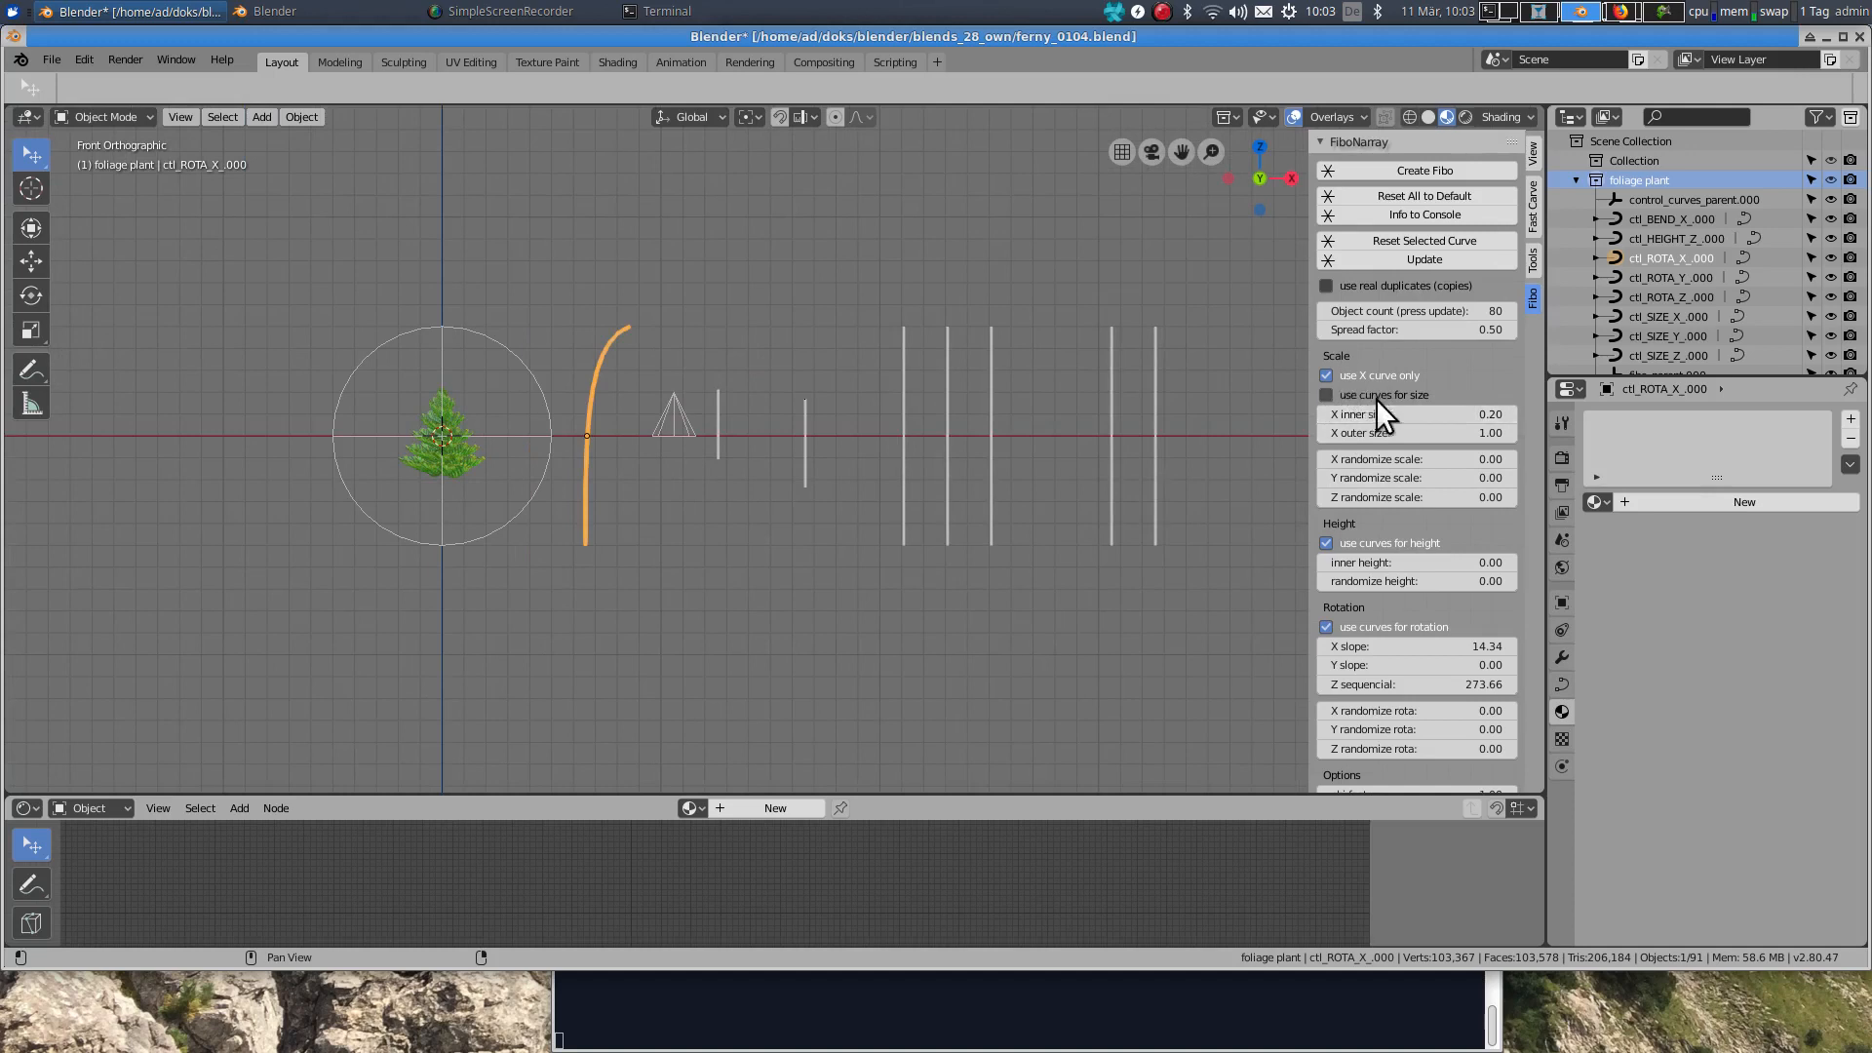
click(1325, 395)
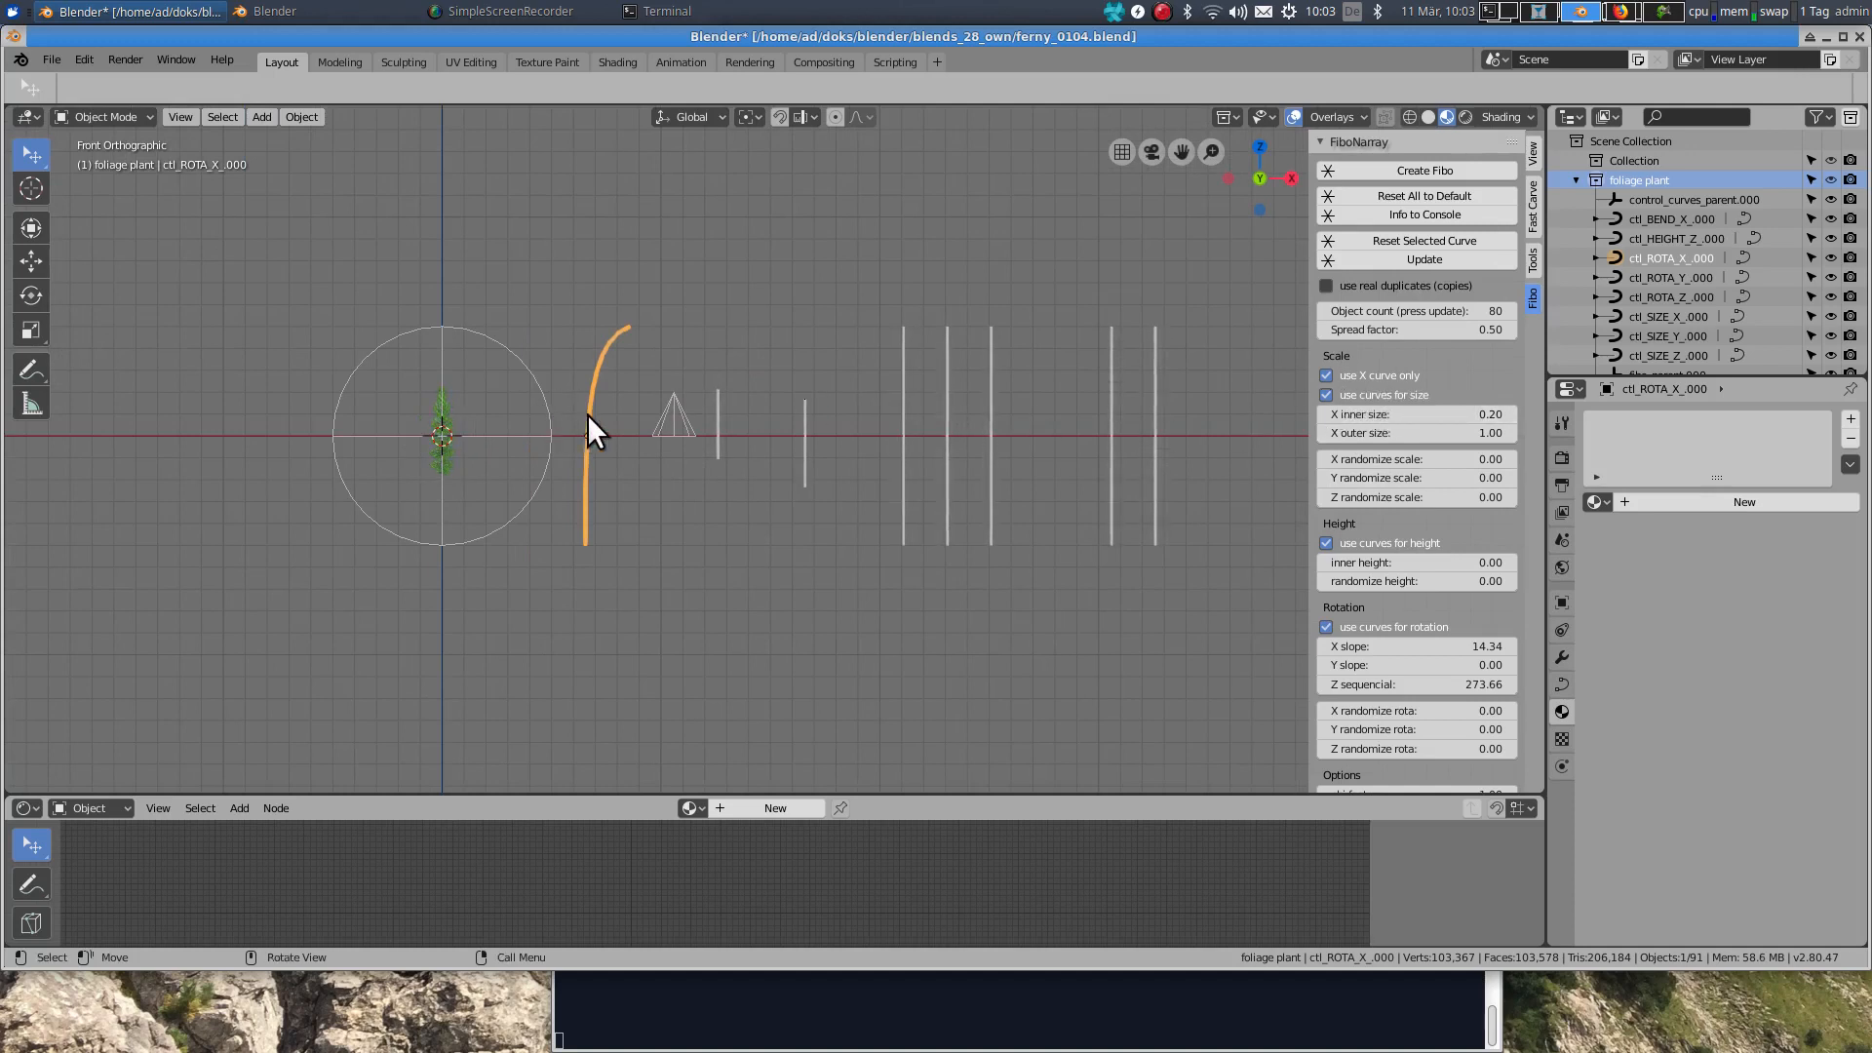
Step: Move the X rotation control curve about 22.5 m along the global X axis, in among the other curves
key(g)
key(x)
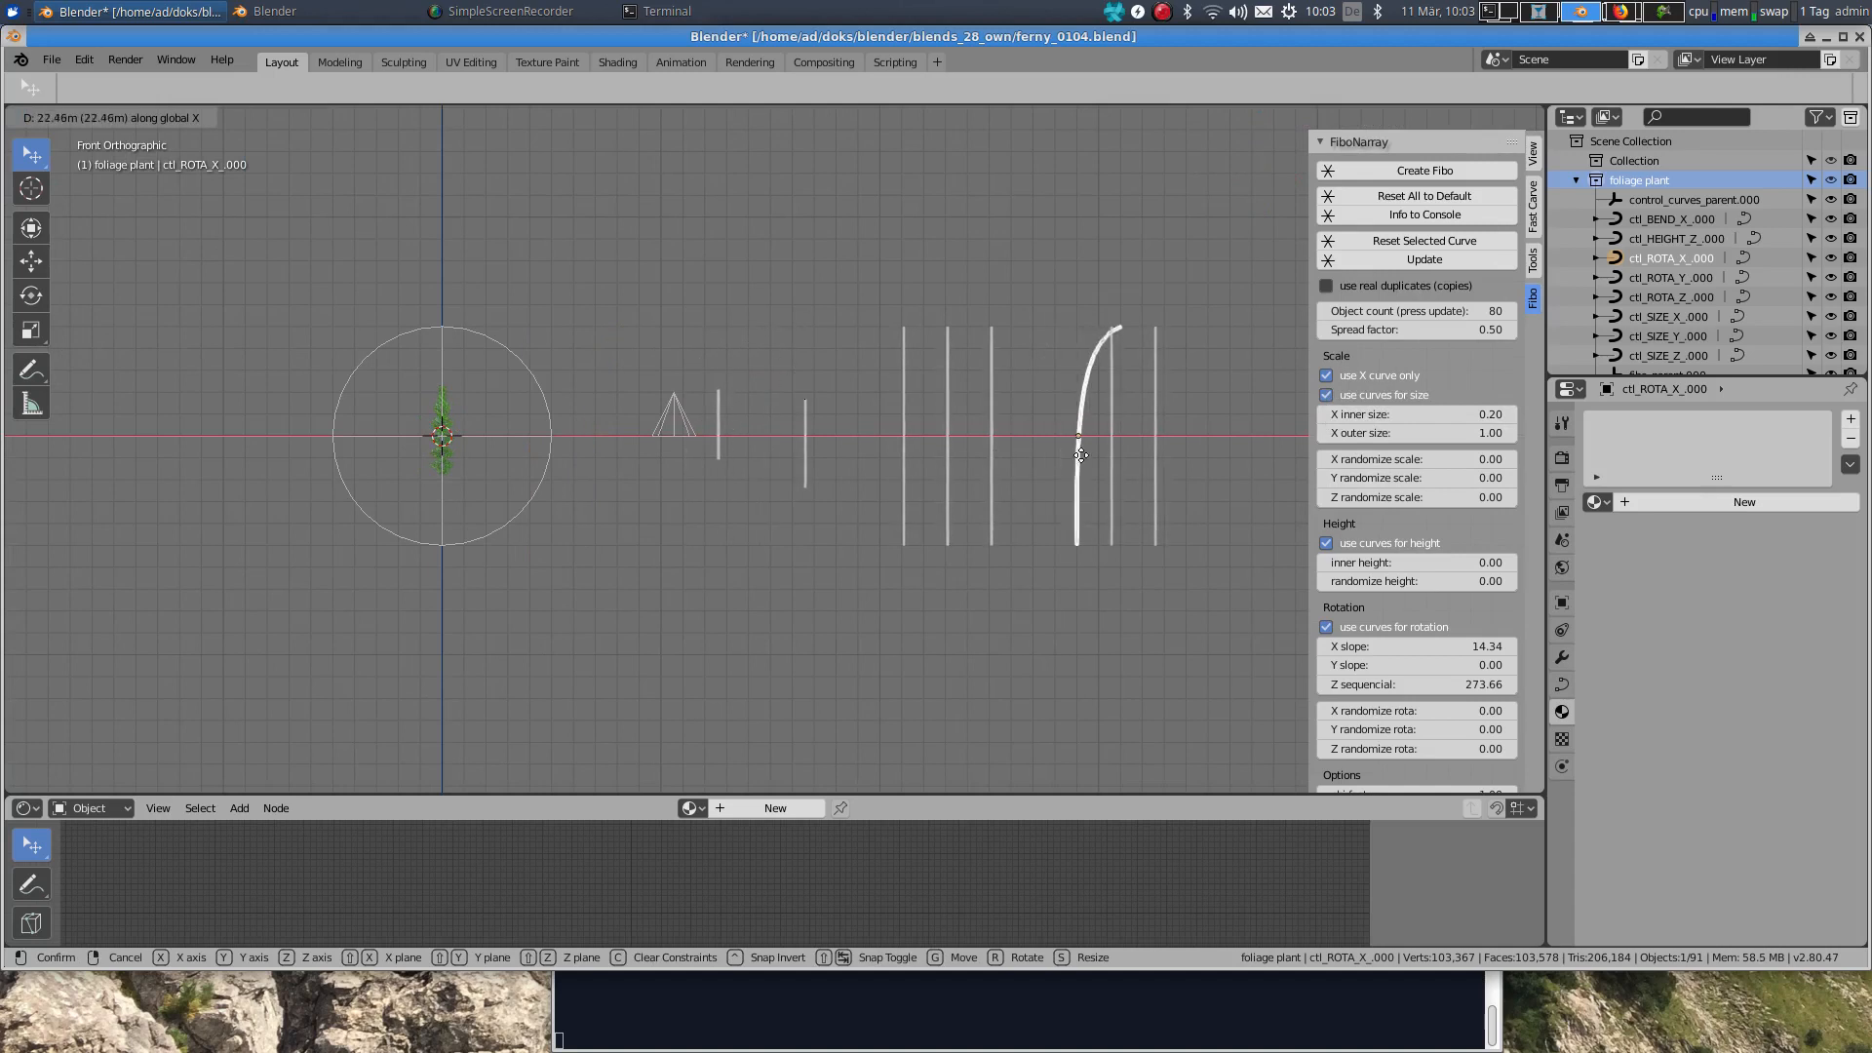
click(1085, 455)
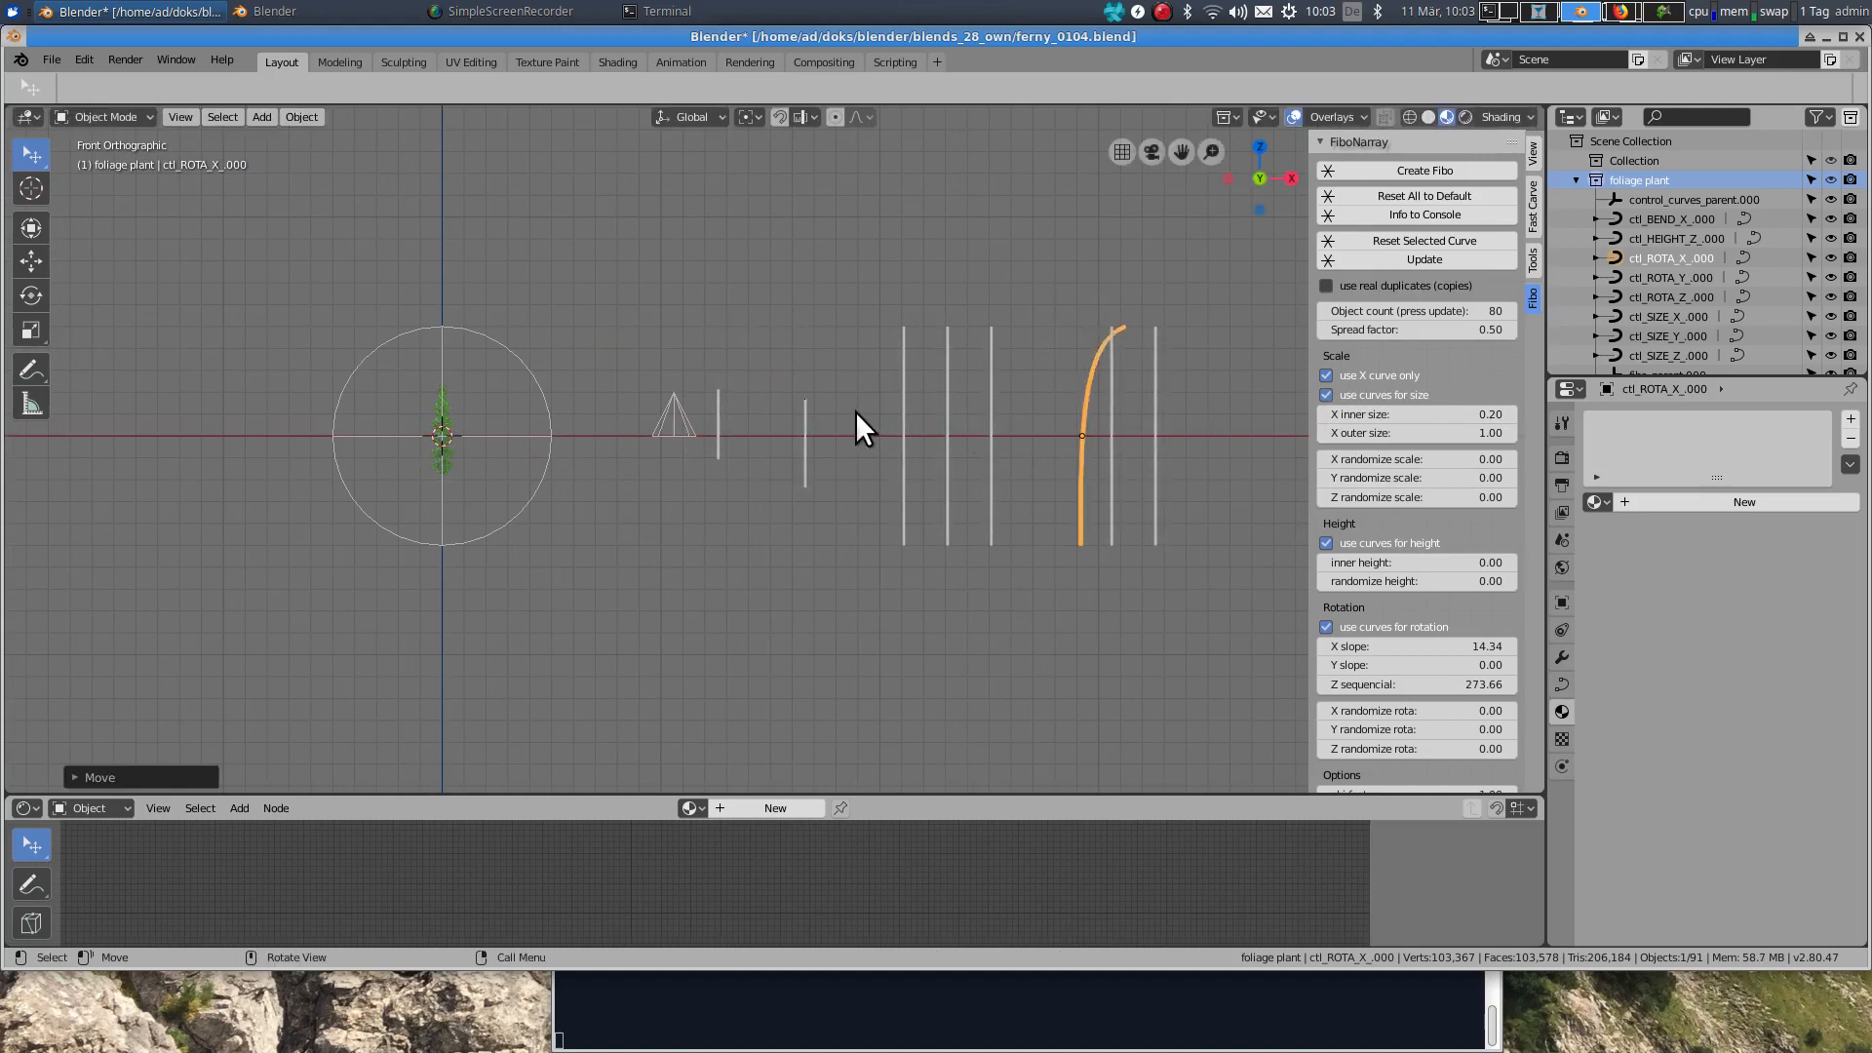
Step: Shift all points of the X size control curve along X to a local median of about 1.61 m
click(902, 413)
scroll(900, 418, up, 1)
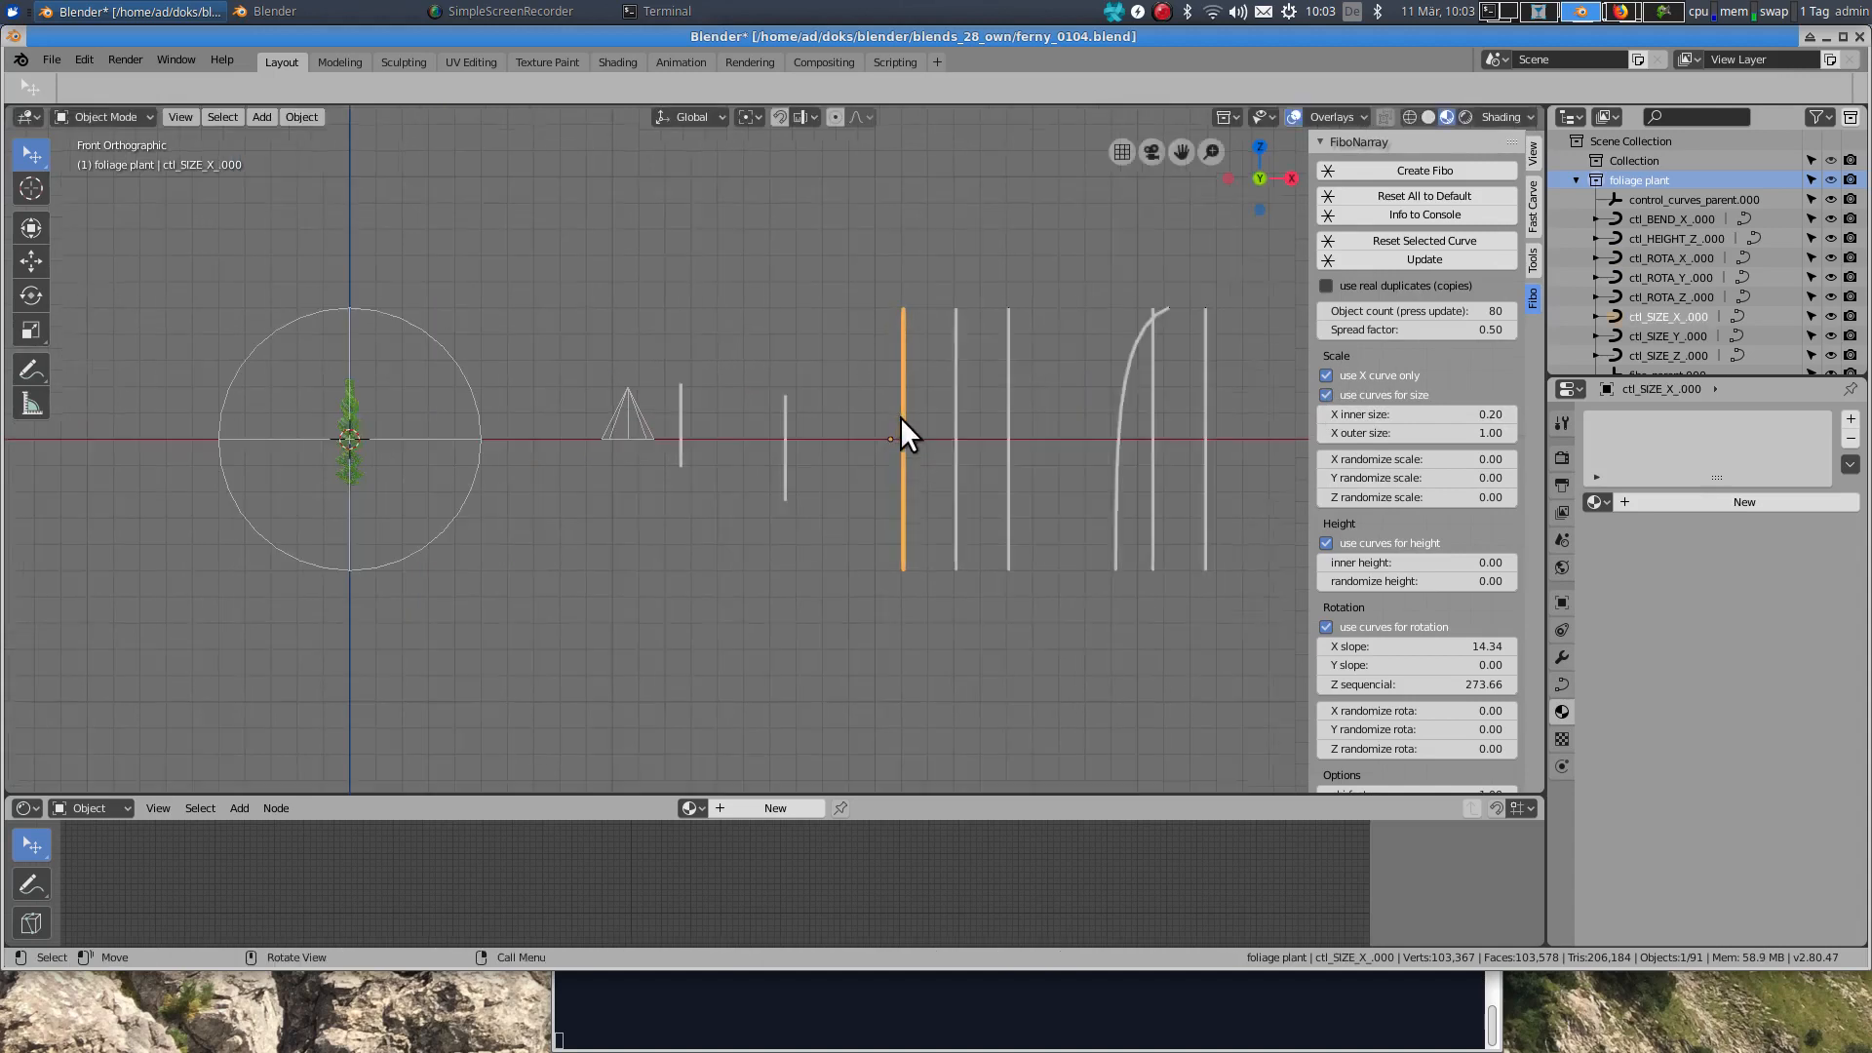
shift+middle_drag(653, 450, 703, 435)
key(Tab)
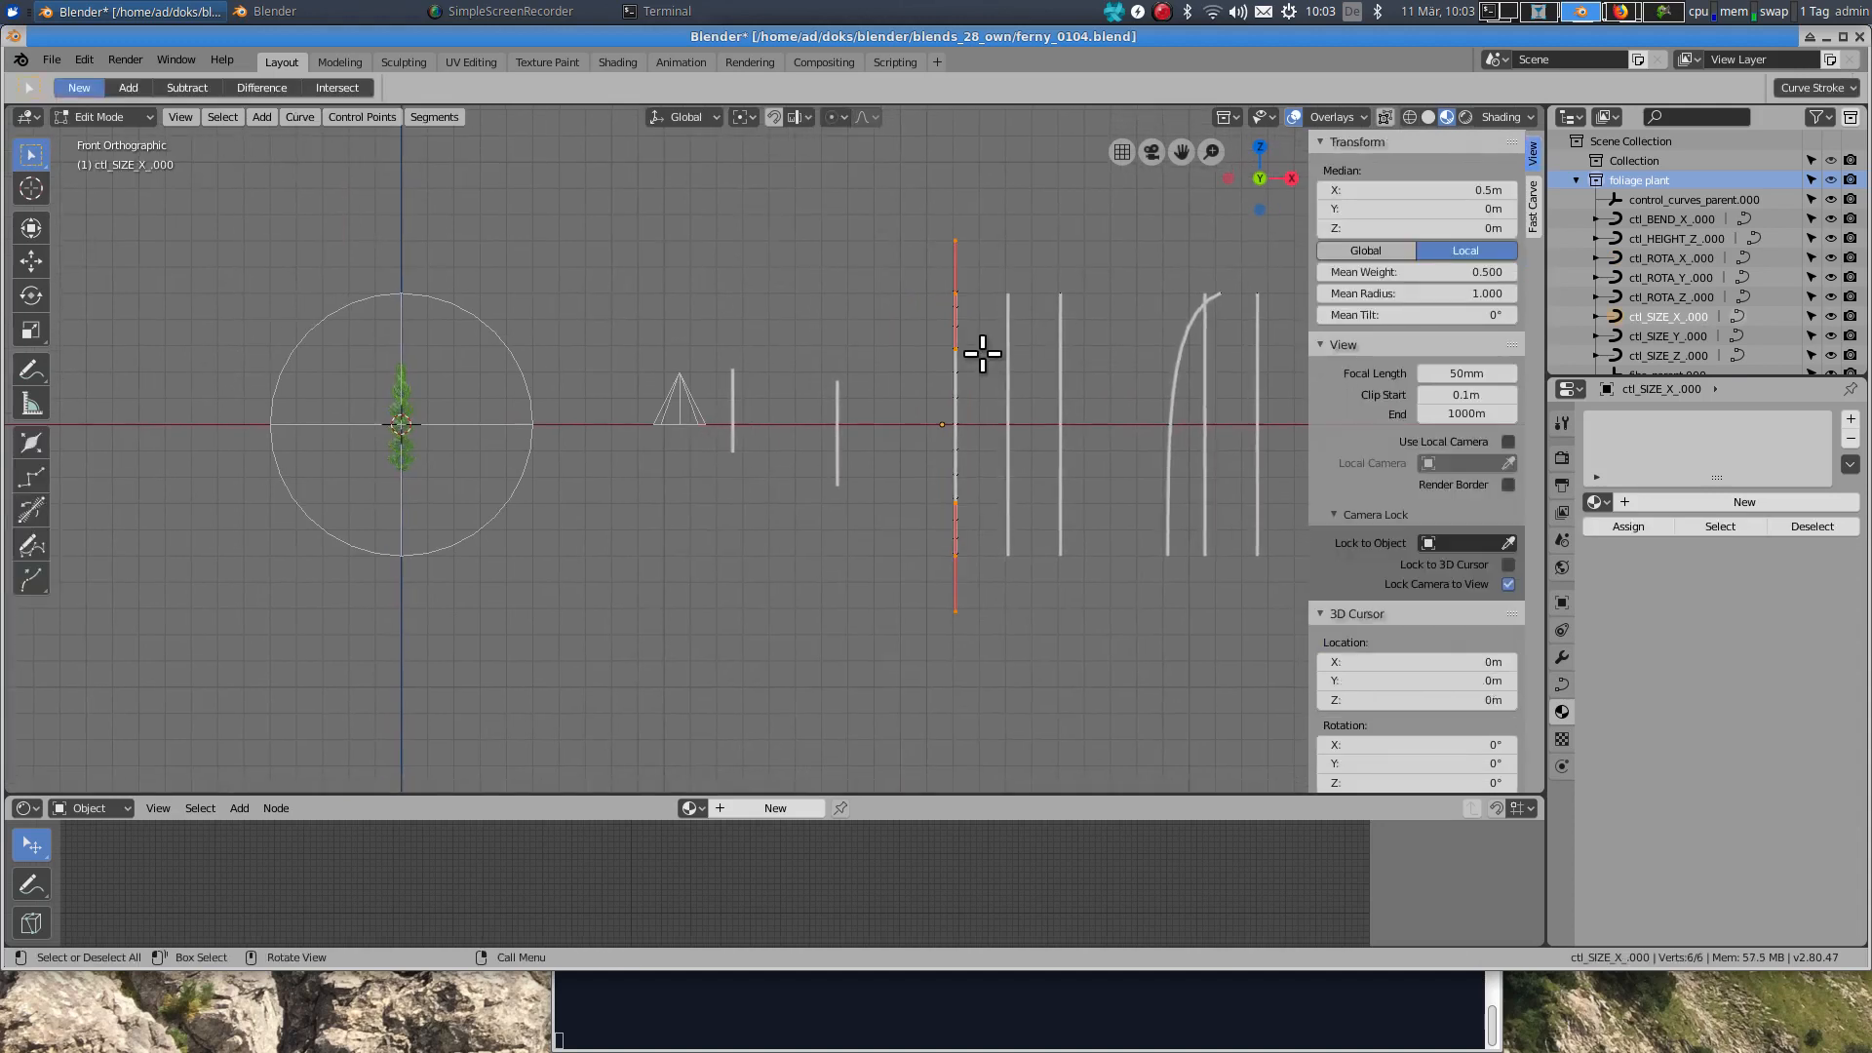
key(g)
key(x)
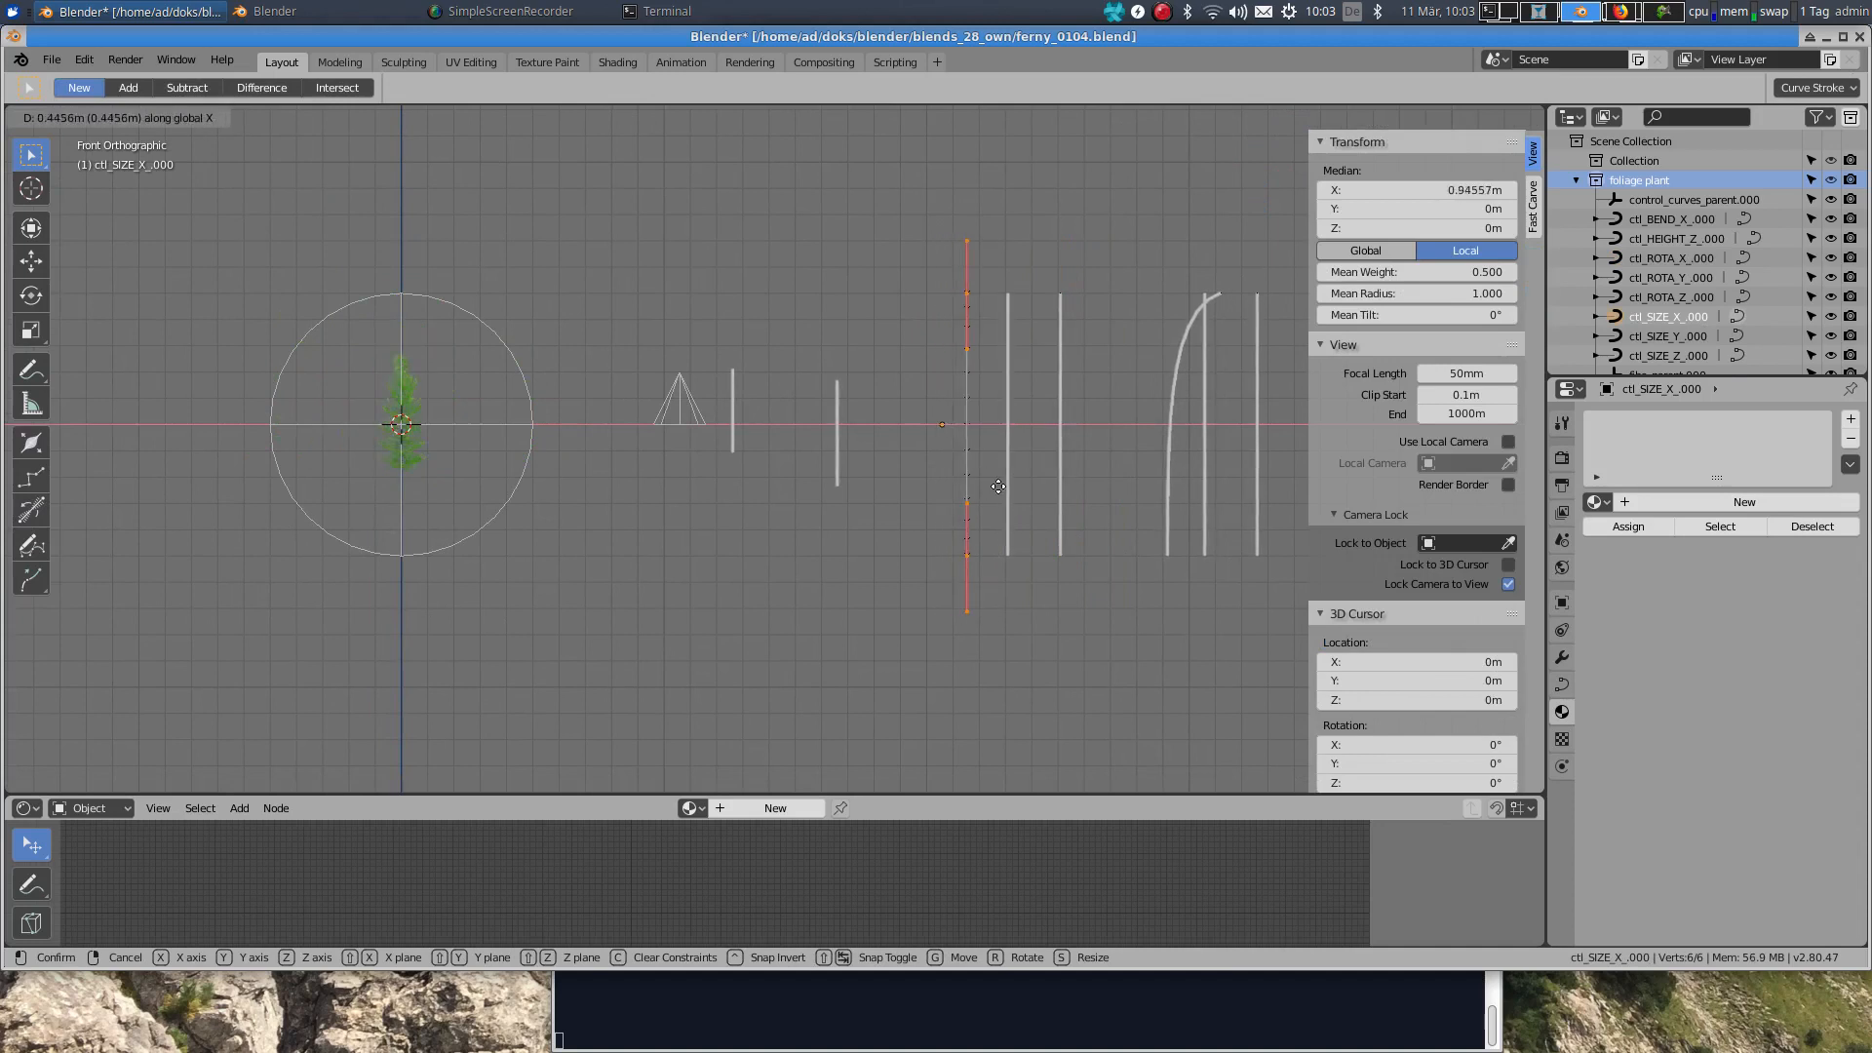
click(1014, 487)
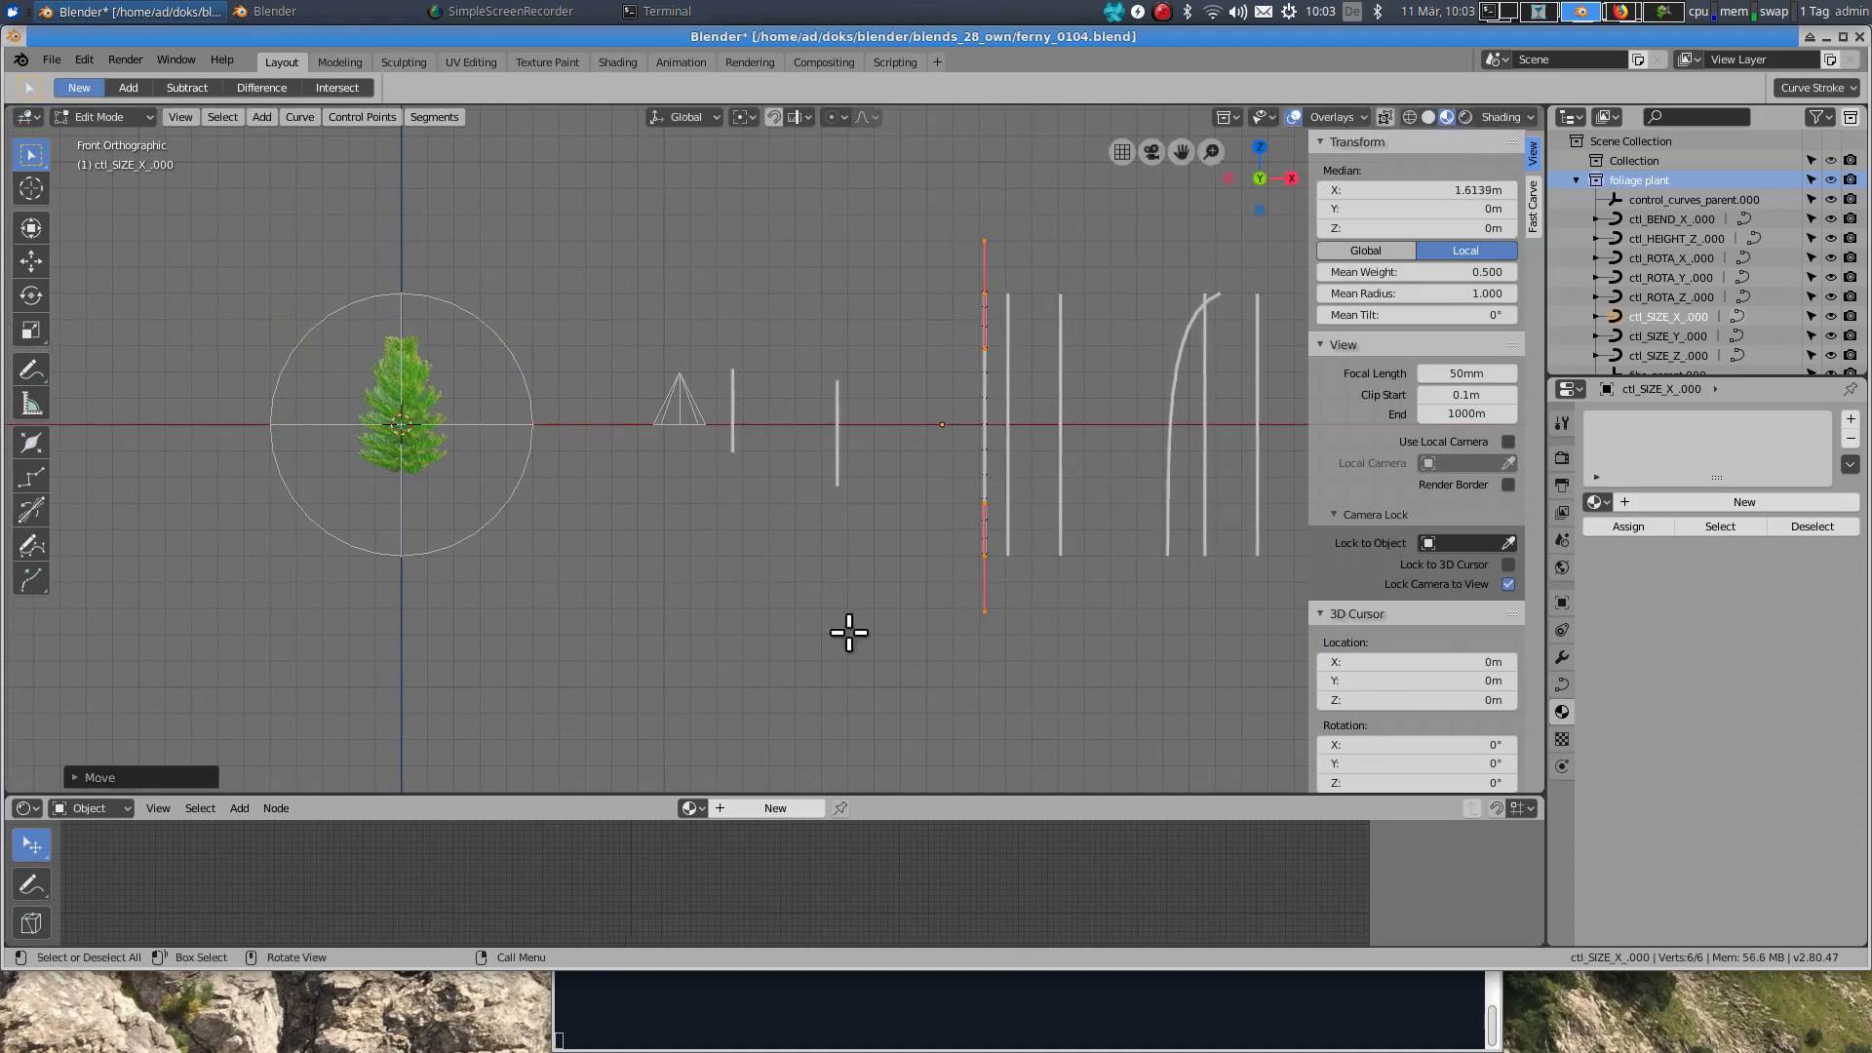
Step: Move the bottom point of the X size curve along X to about 4.81 m
click(985, 611)
key(g)
key(x)
click(1038, 585)
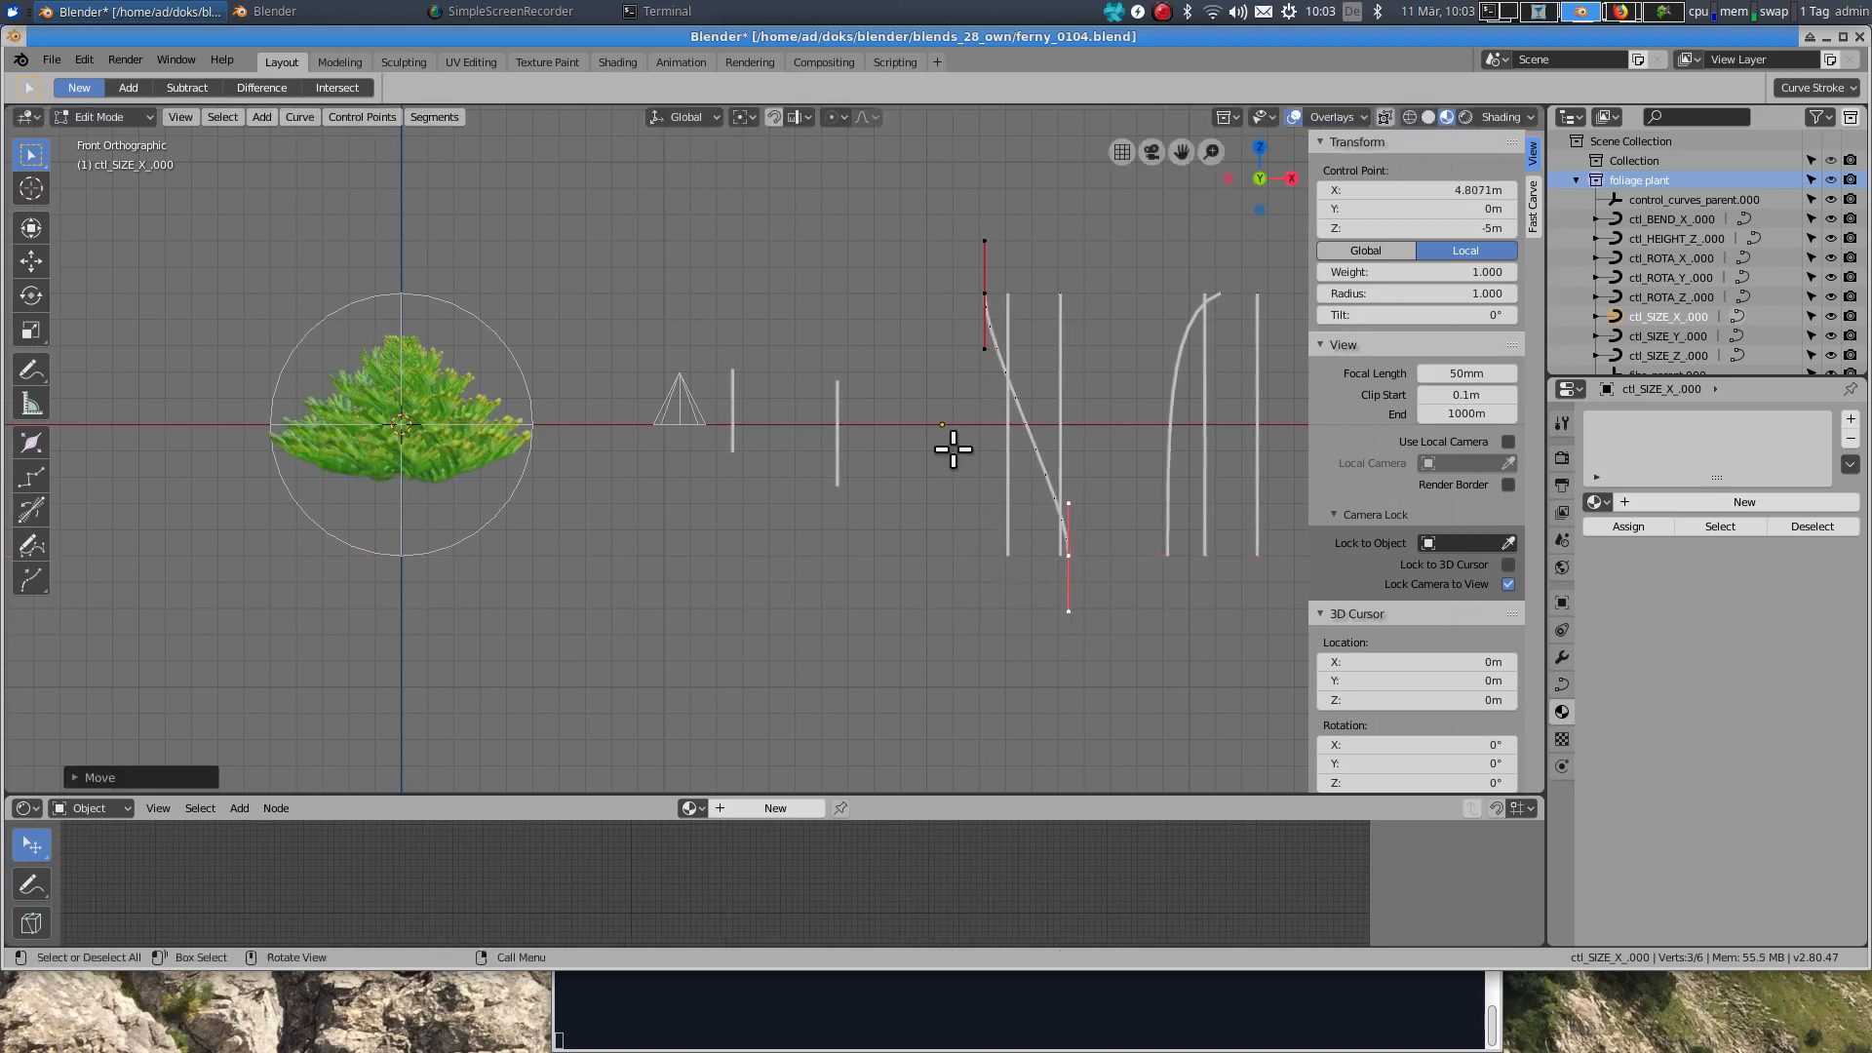
Step: Move the top point of the X size curve along X to about 1.21 m
click(985, 297)
key(g)
key(x)
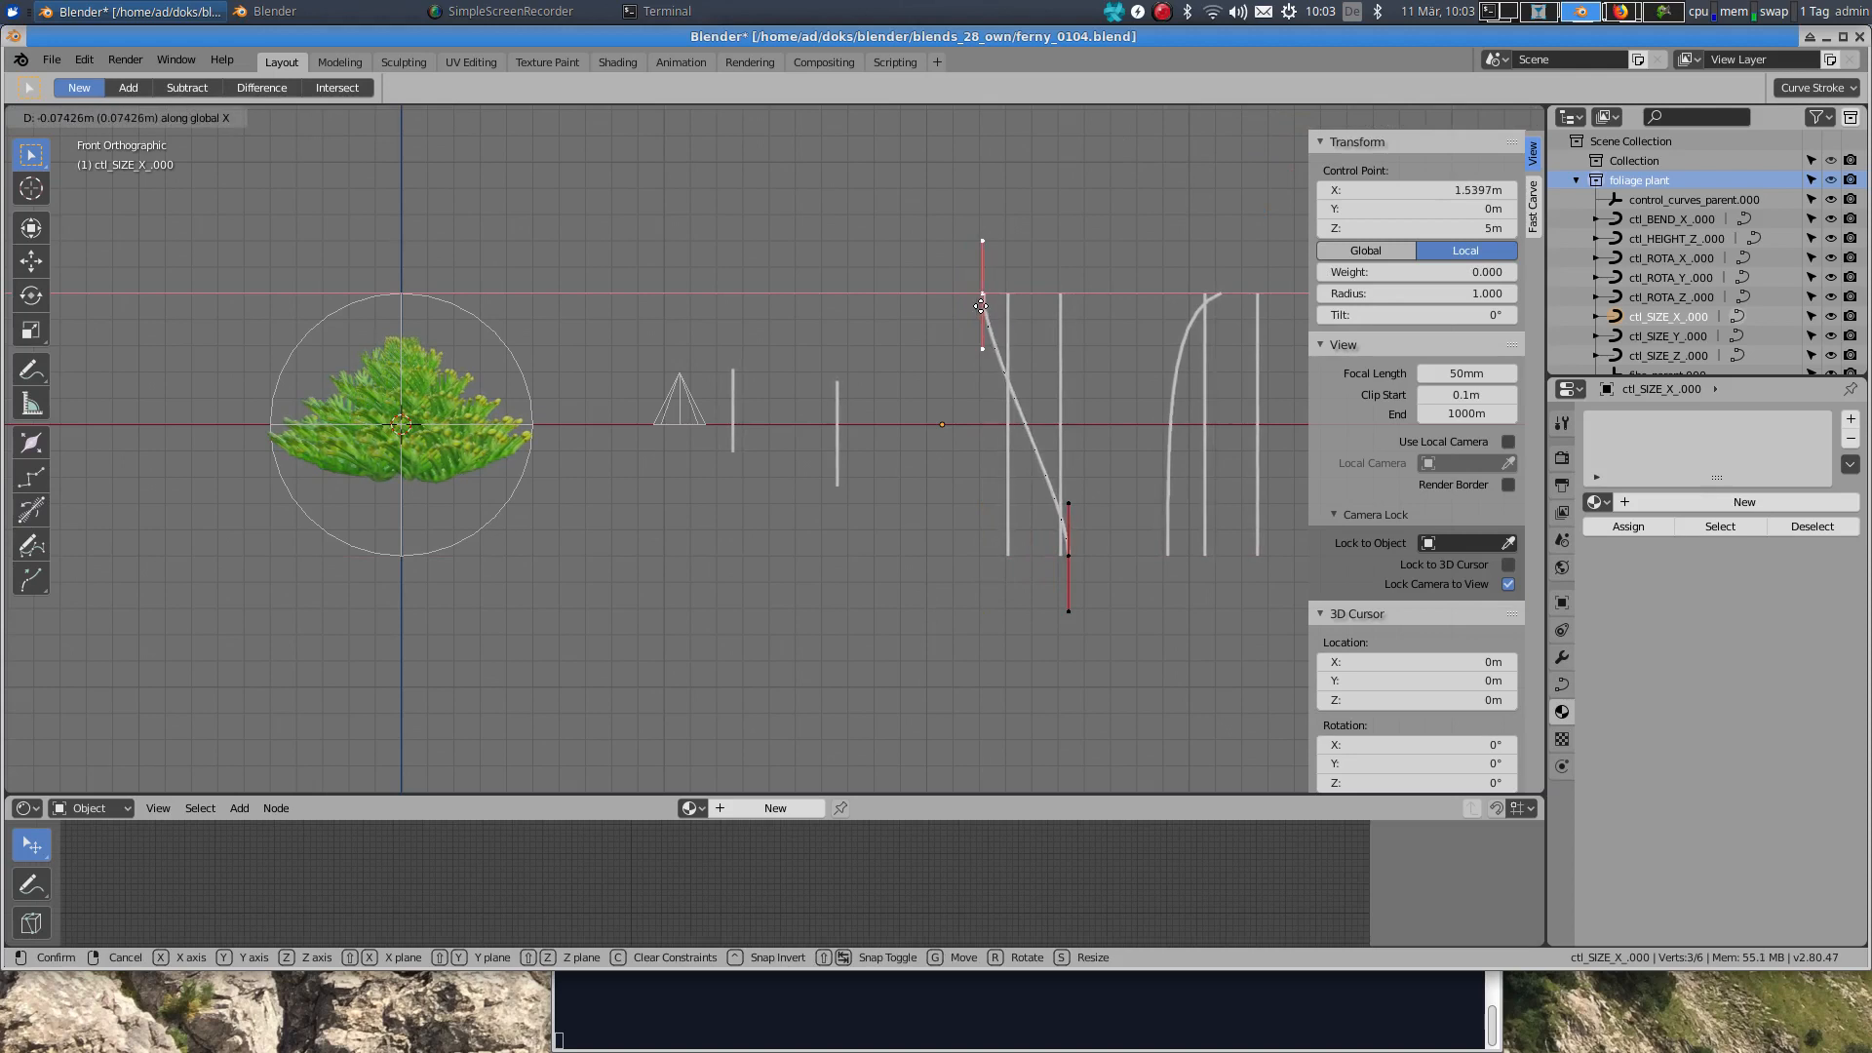
click(975, 308)
Step: Examine the plant with its curve-driven leaf sizes from above and from the side
shift+middle_drag(427, 417, 792, 545)
scroll(660, 530, up, 4)
scroll(792, 545, up, 1)
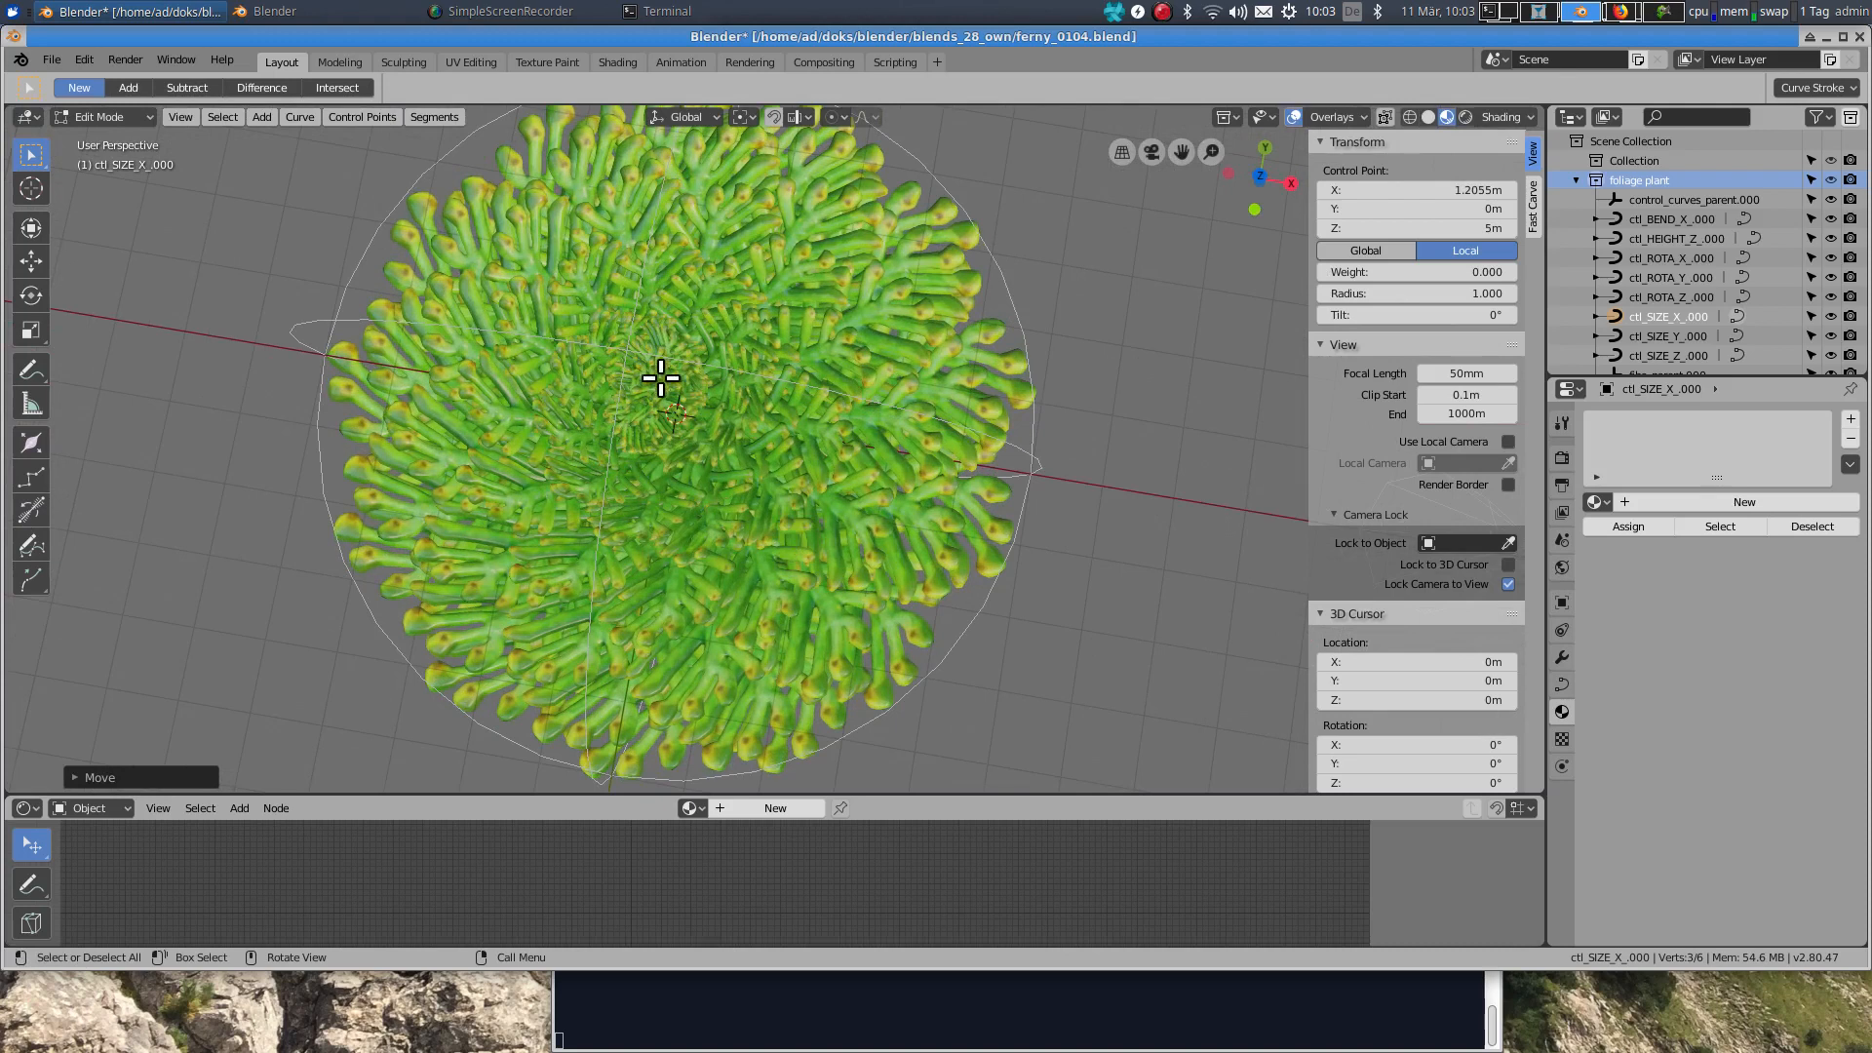
middle_drag(660, 506, 676, 339)
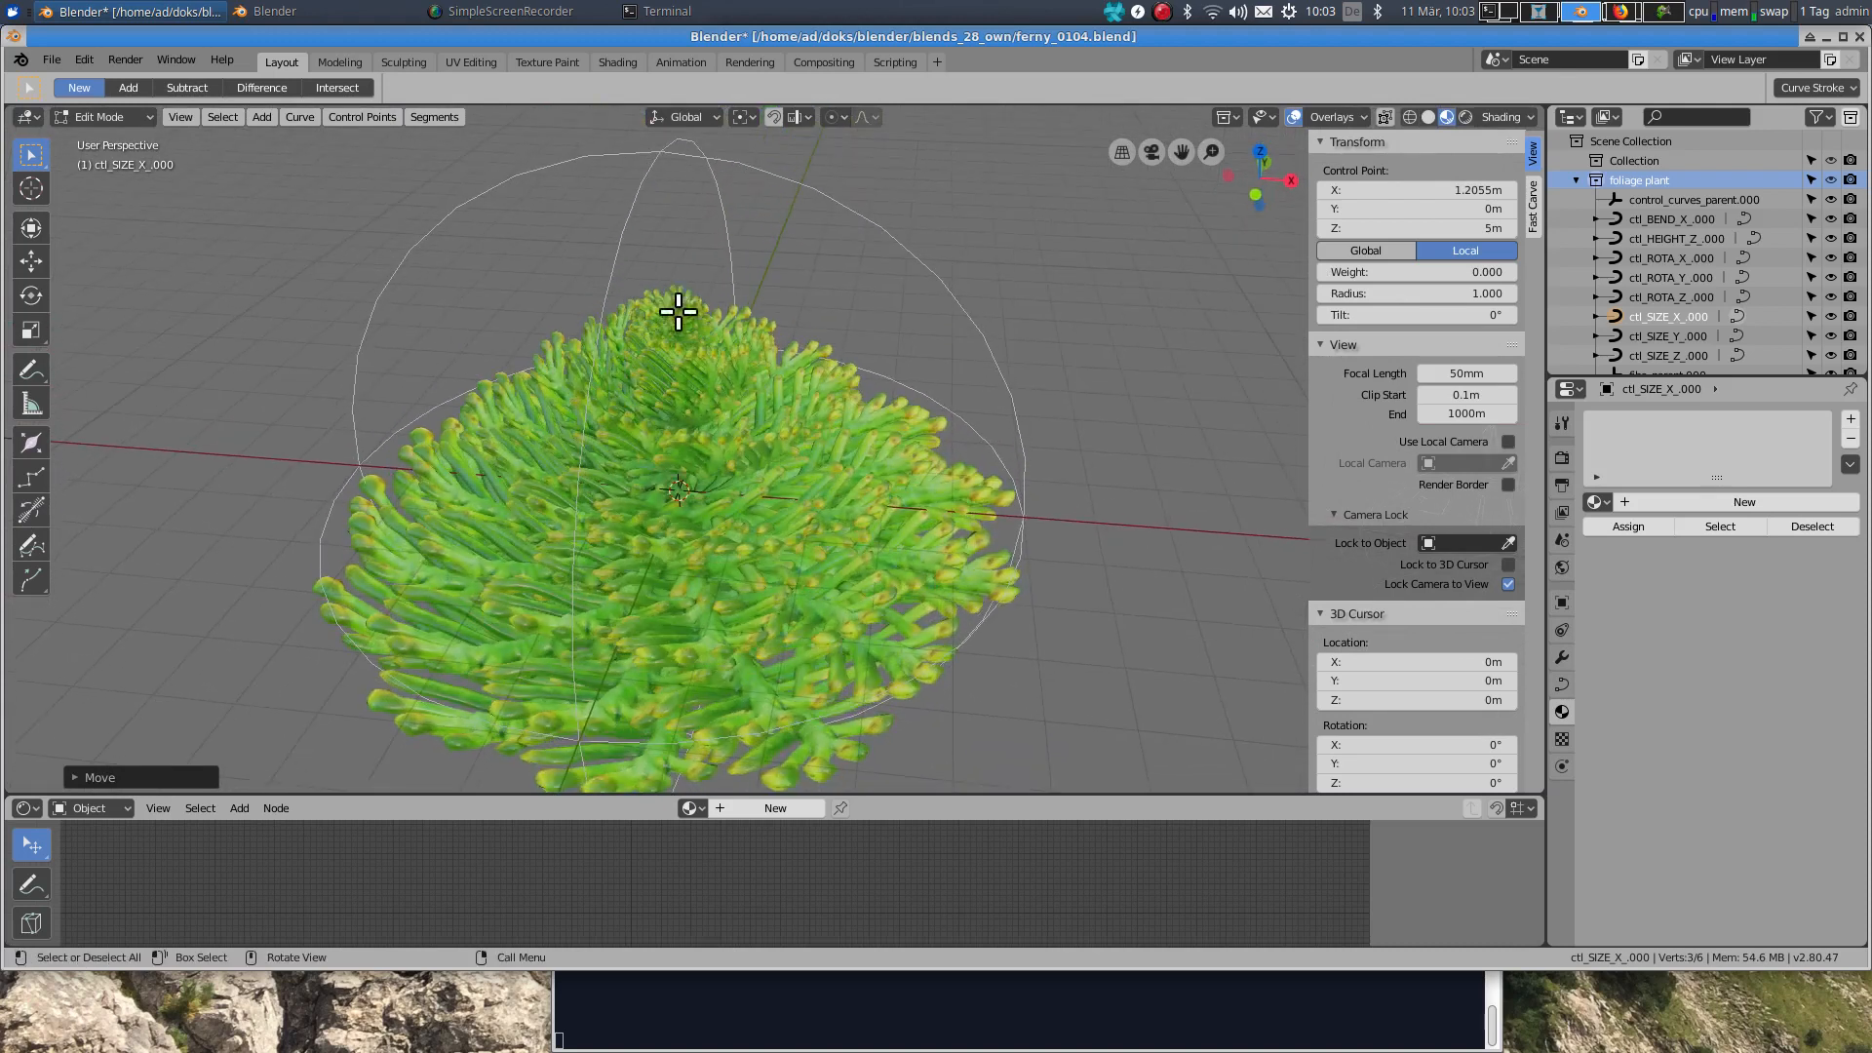
middle_drag(653, 268, 916, 377)
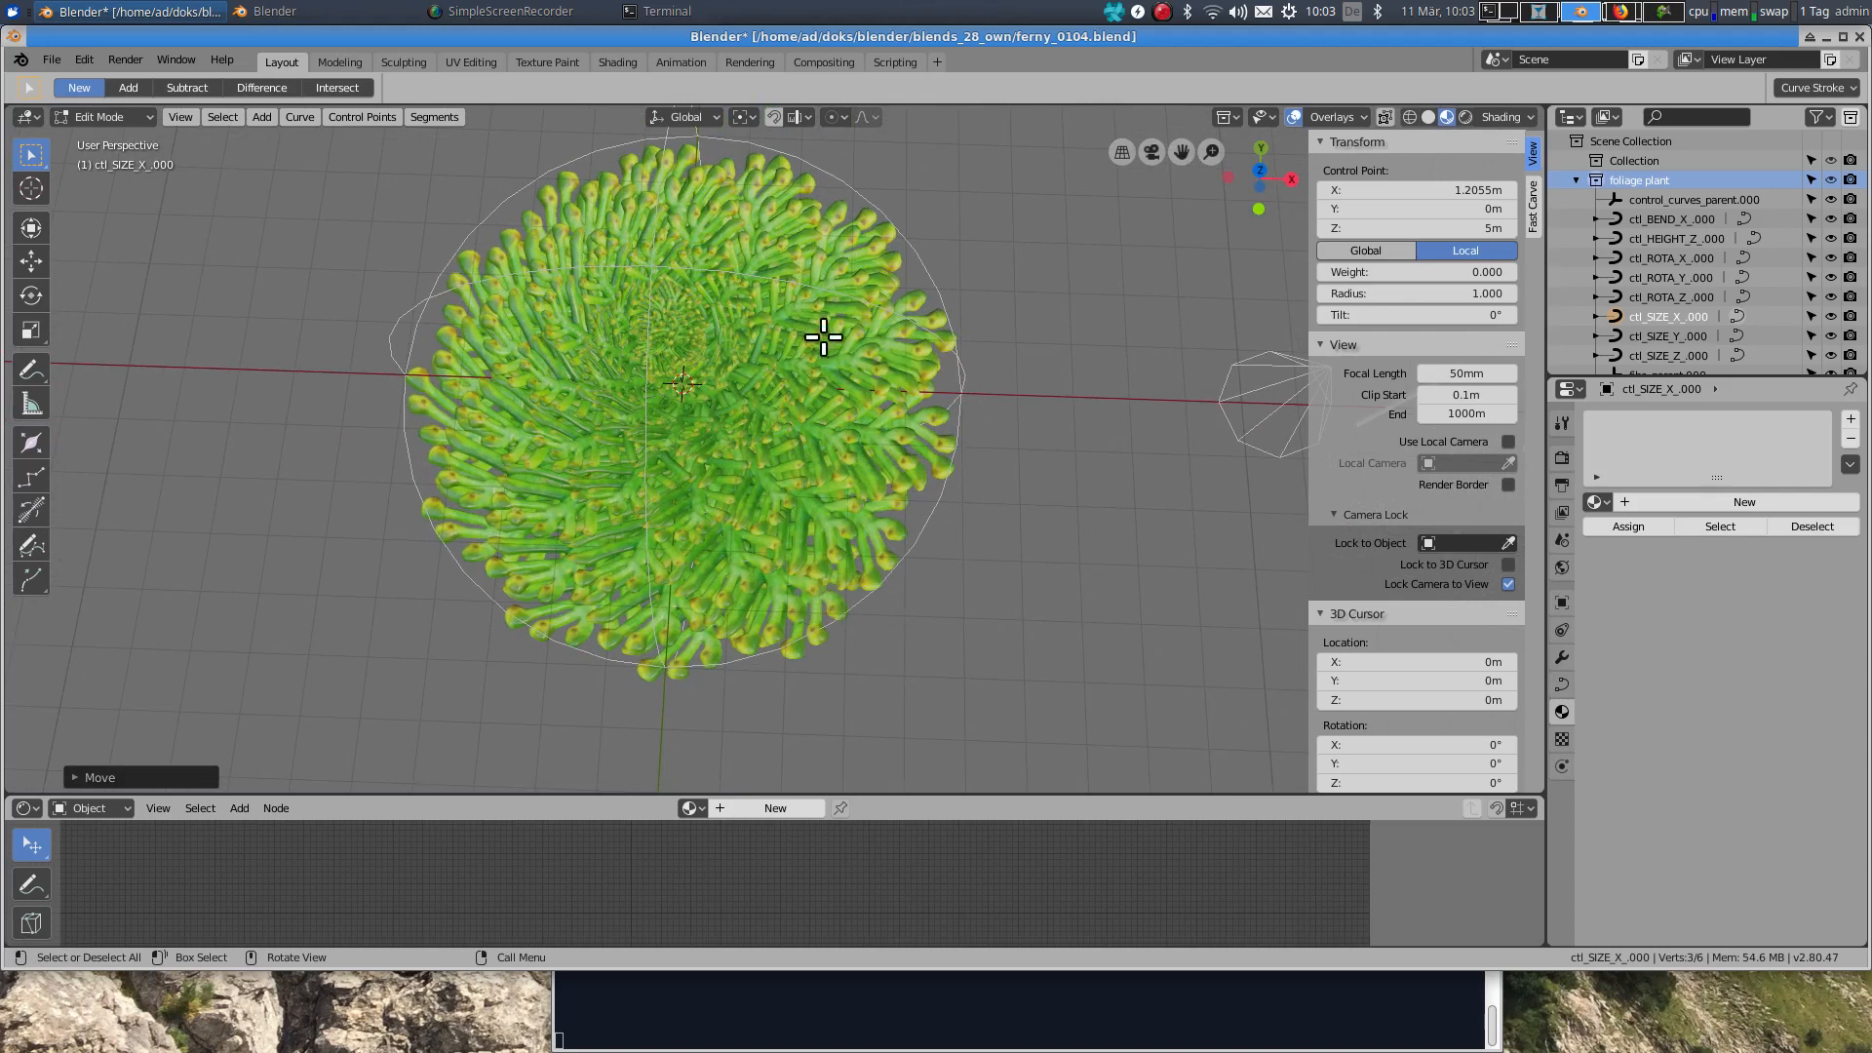
middle_drag(856, 433, 877, 313)
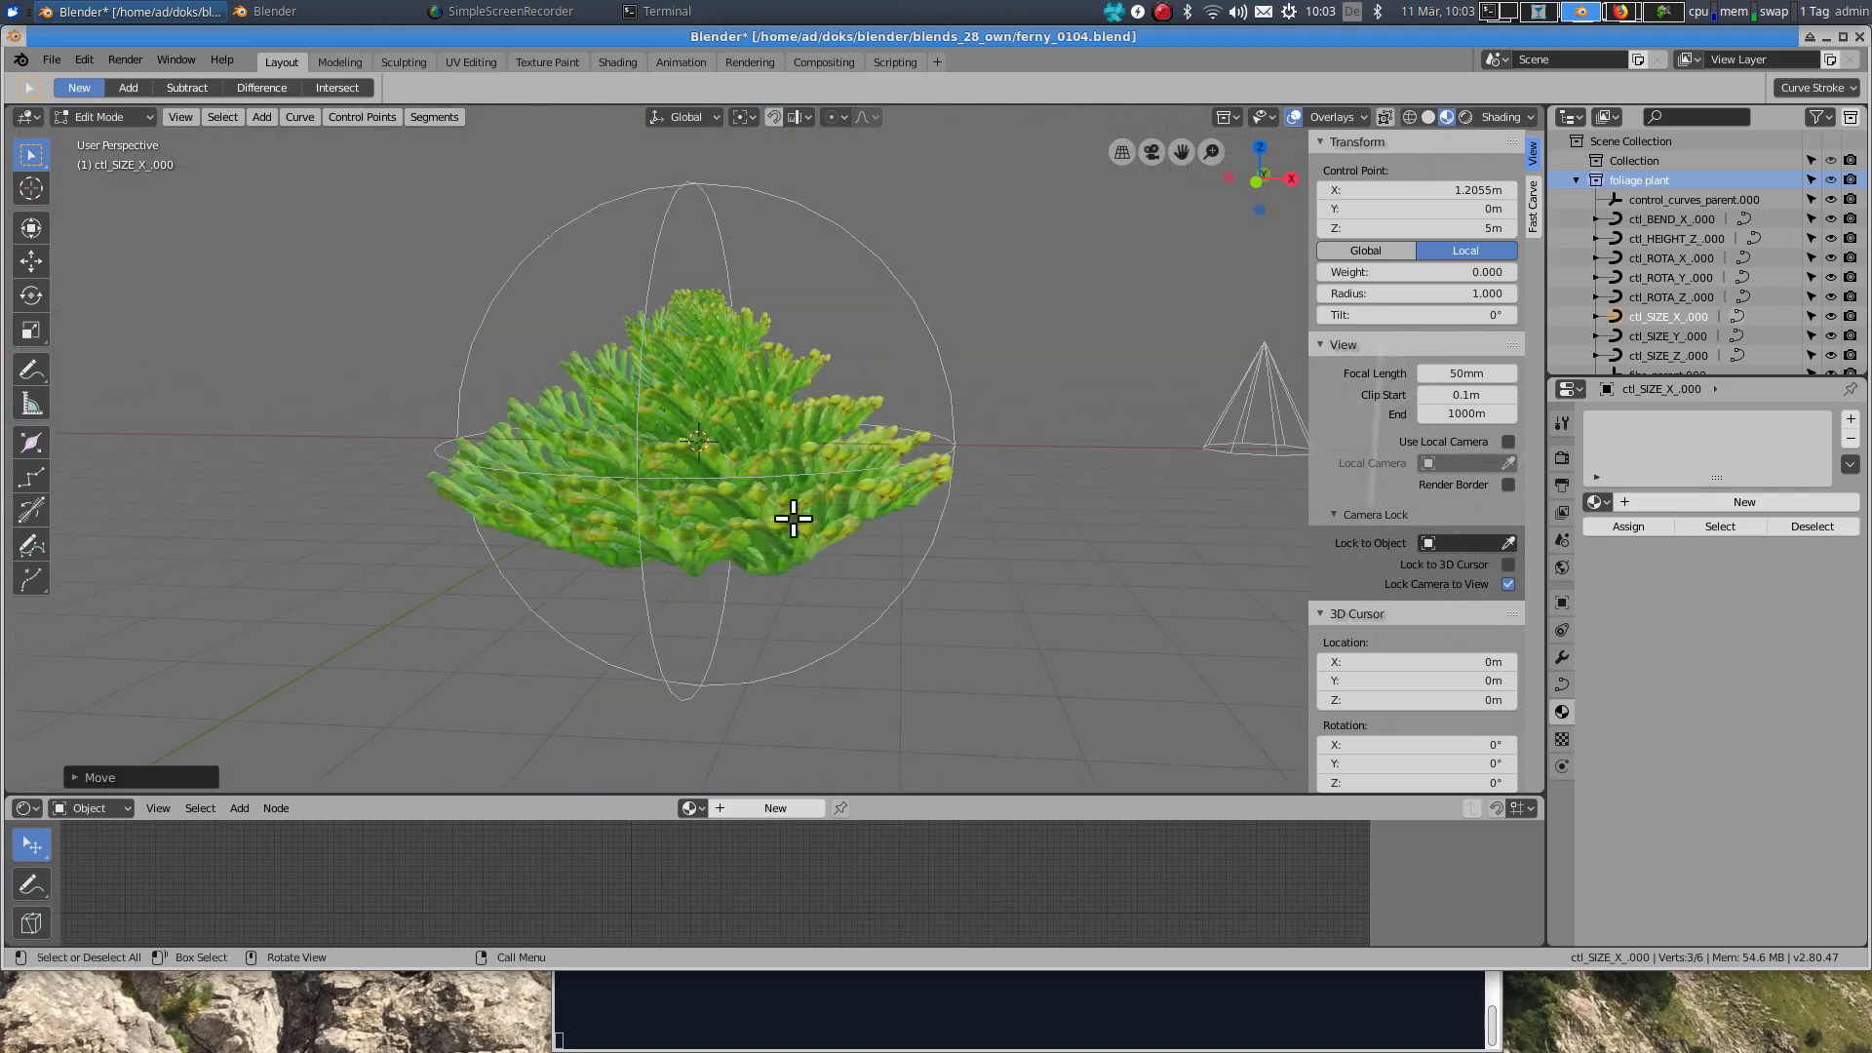
middle_drag(720, 424, 762, 446)
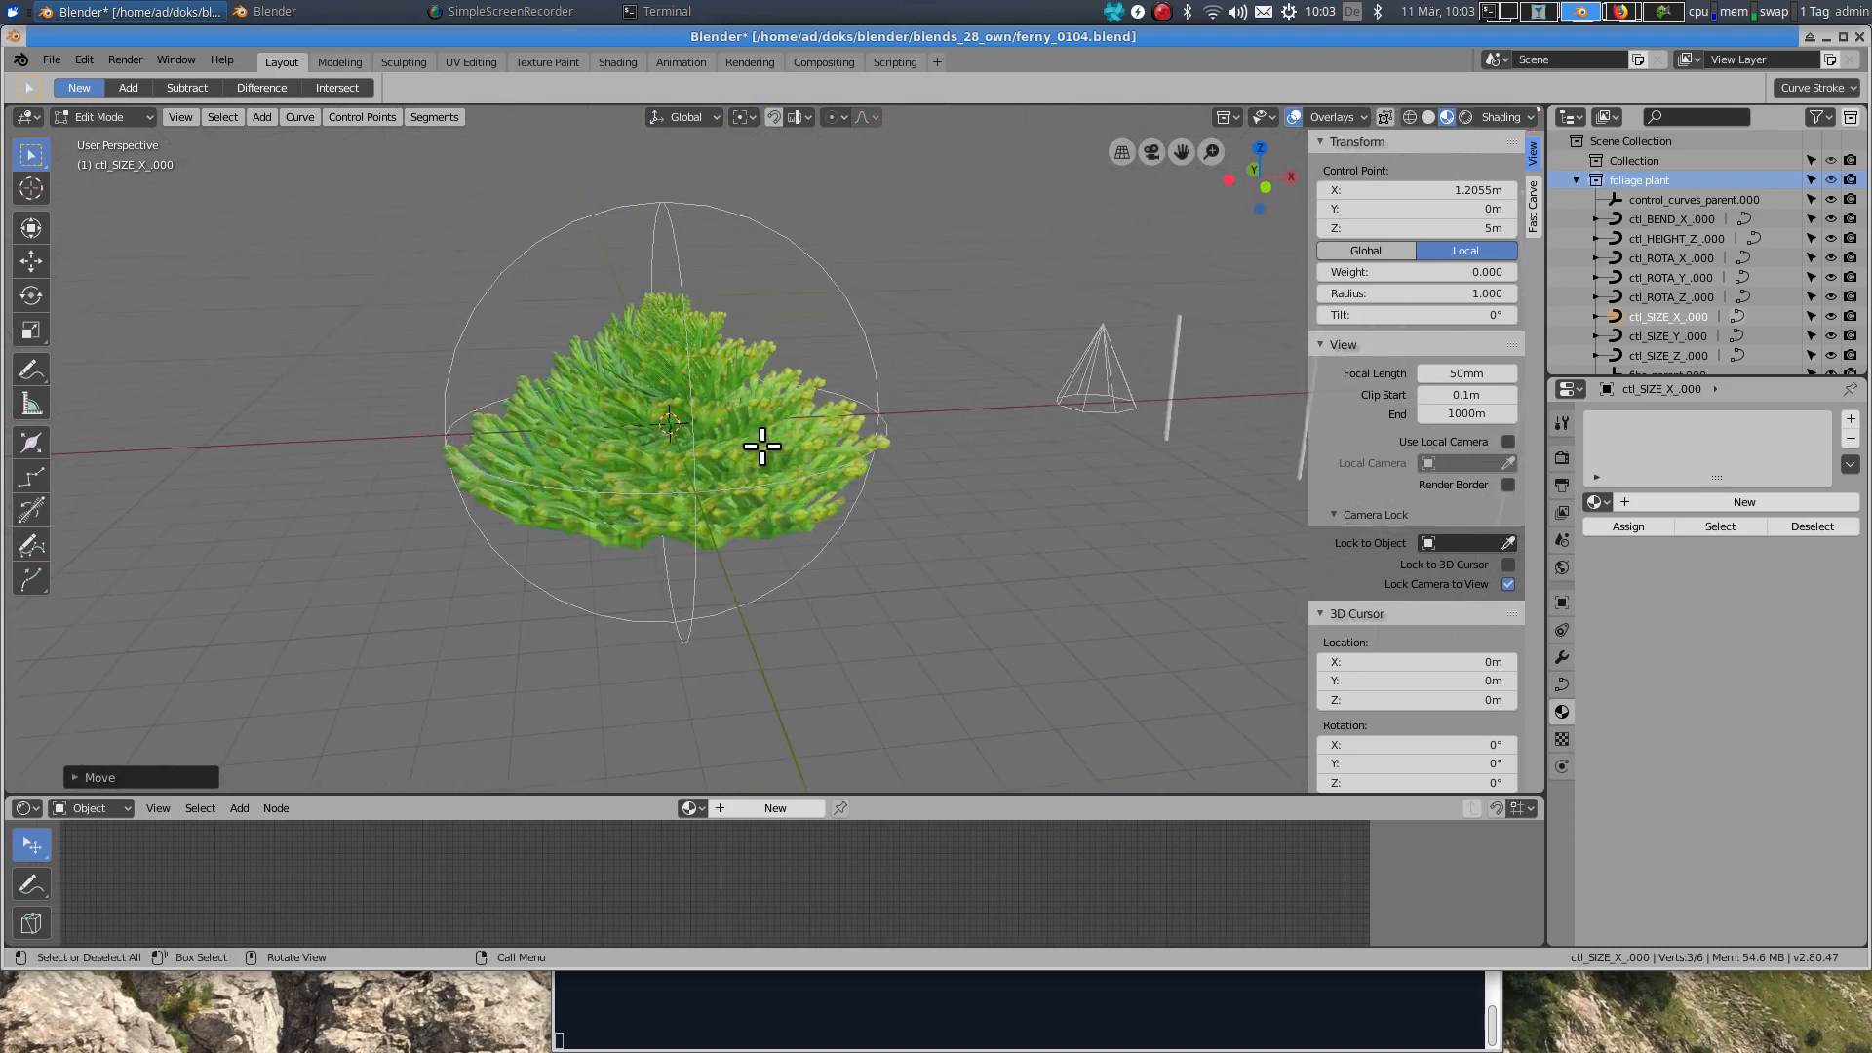
key(KP_1)
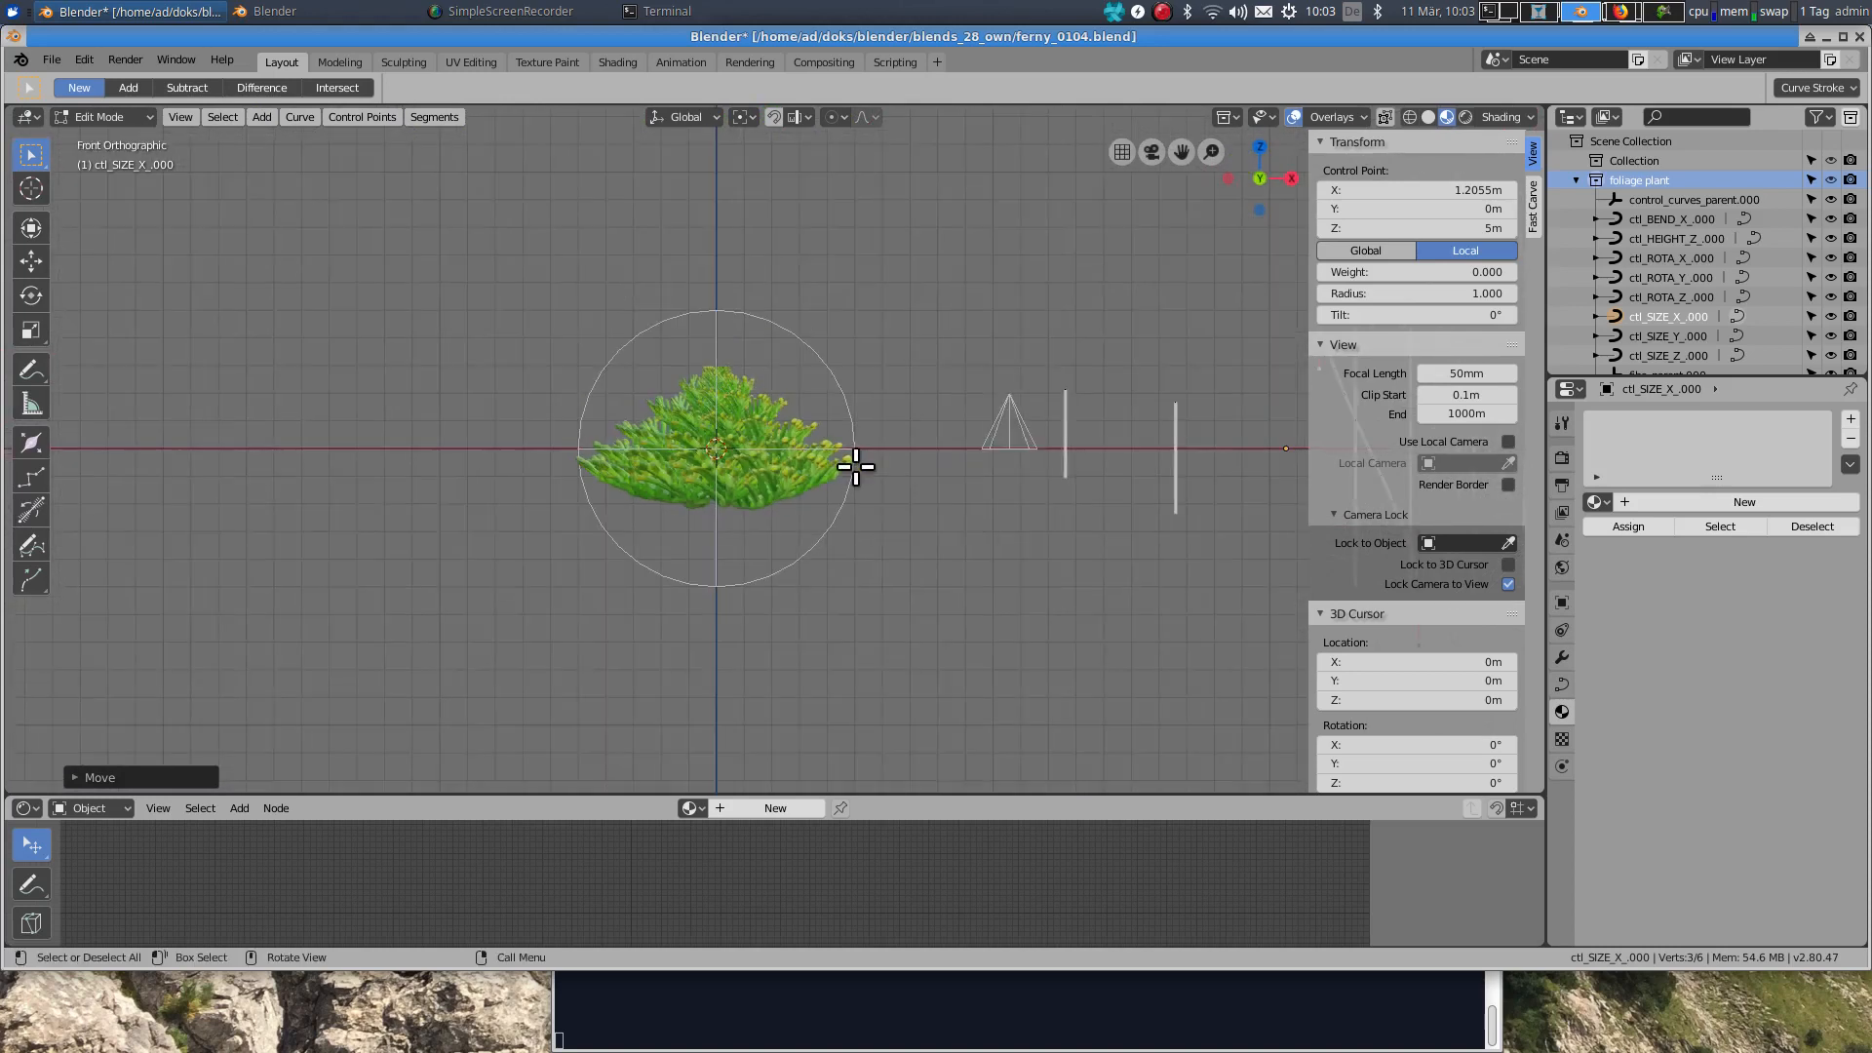
Step: Duplicate the plant's parent together with its immediate children and place the copy above and to the left of the original
shift+middle_drag(851, 471, 793, 495)
key(Tab)
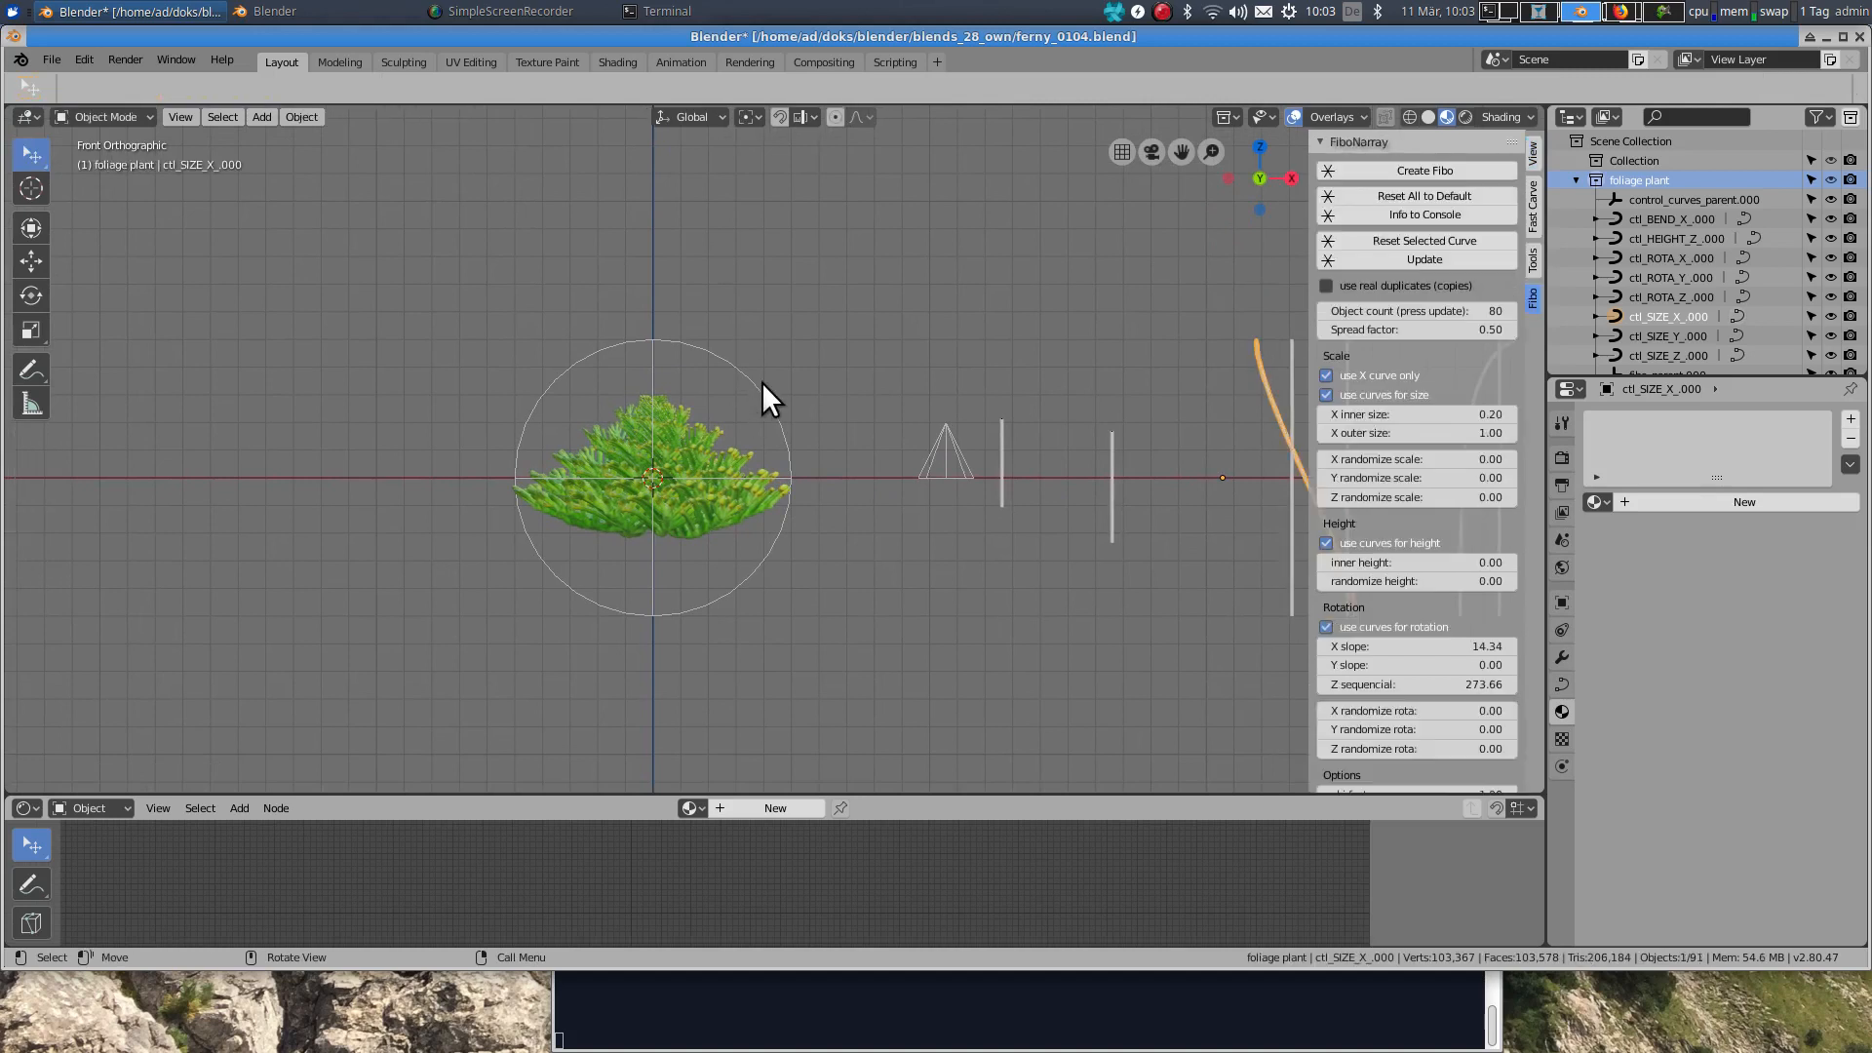
click(762, 383)
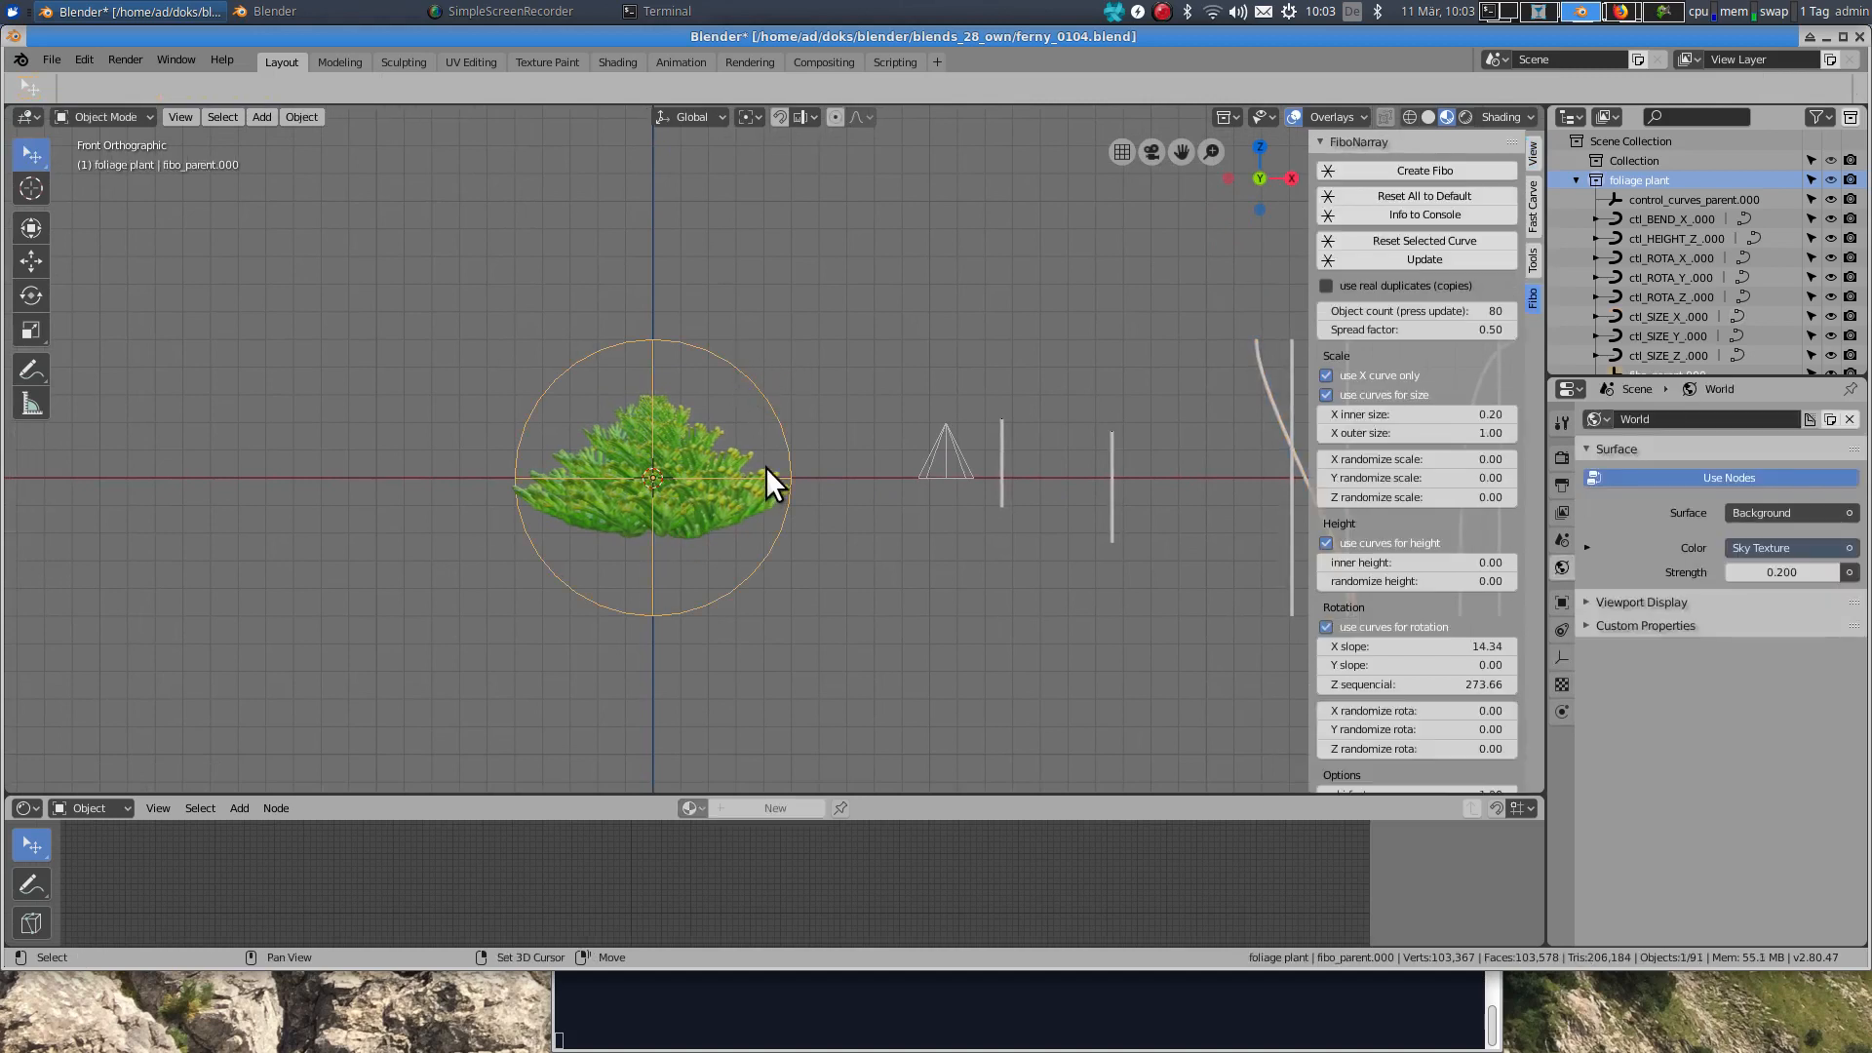
key(shift+g)
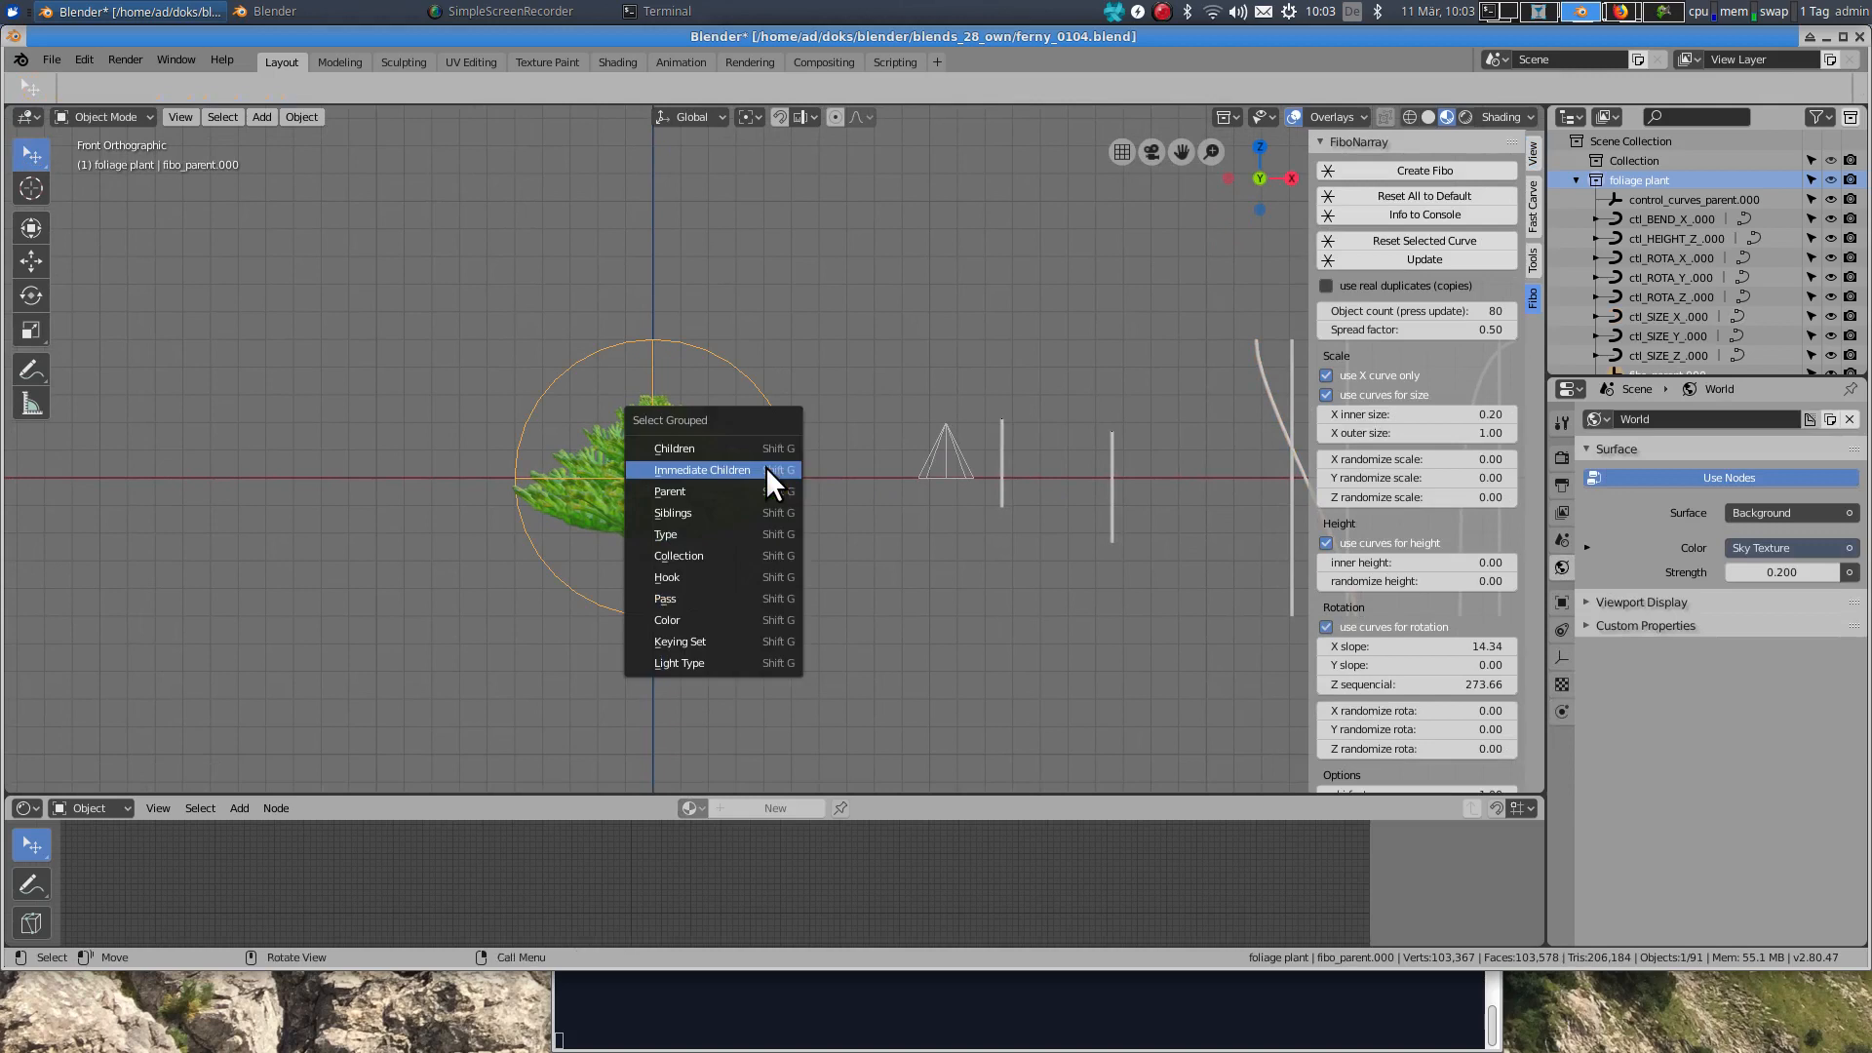
click(695, 468)
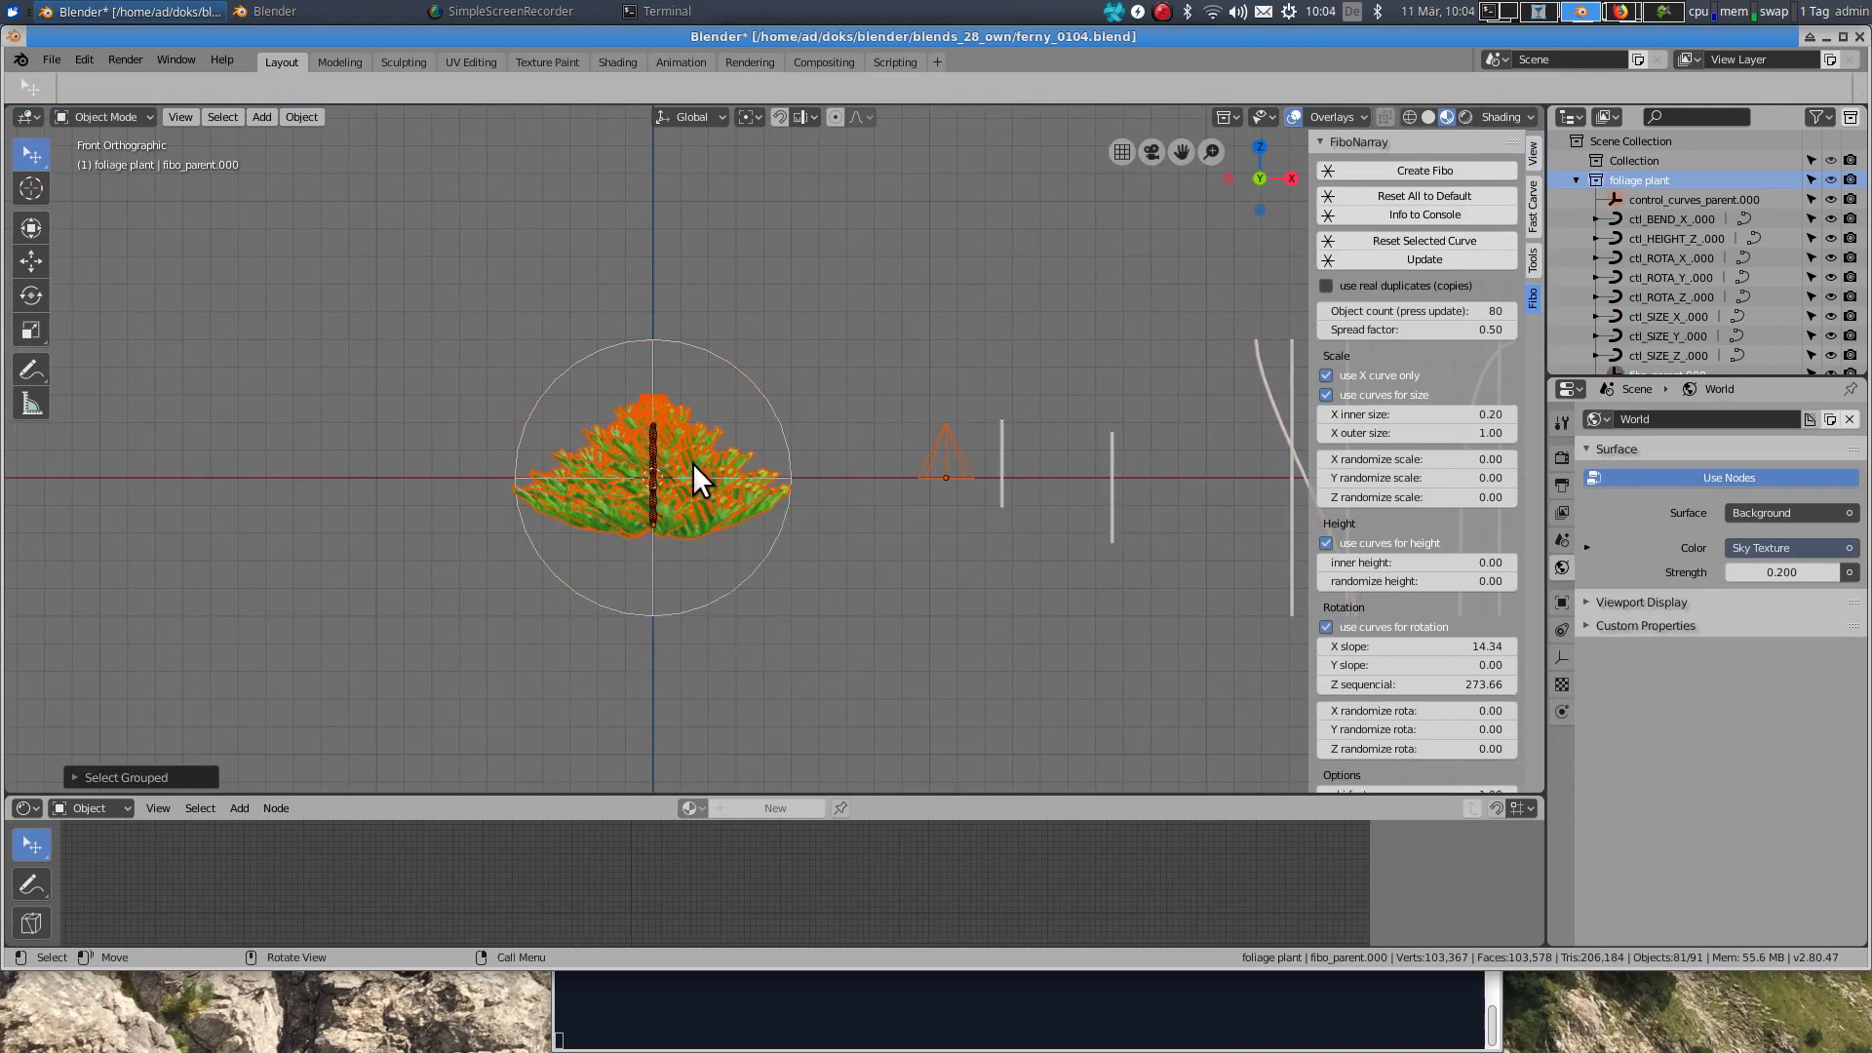
shift+click(764, 400)
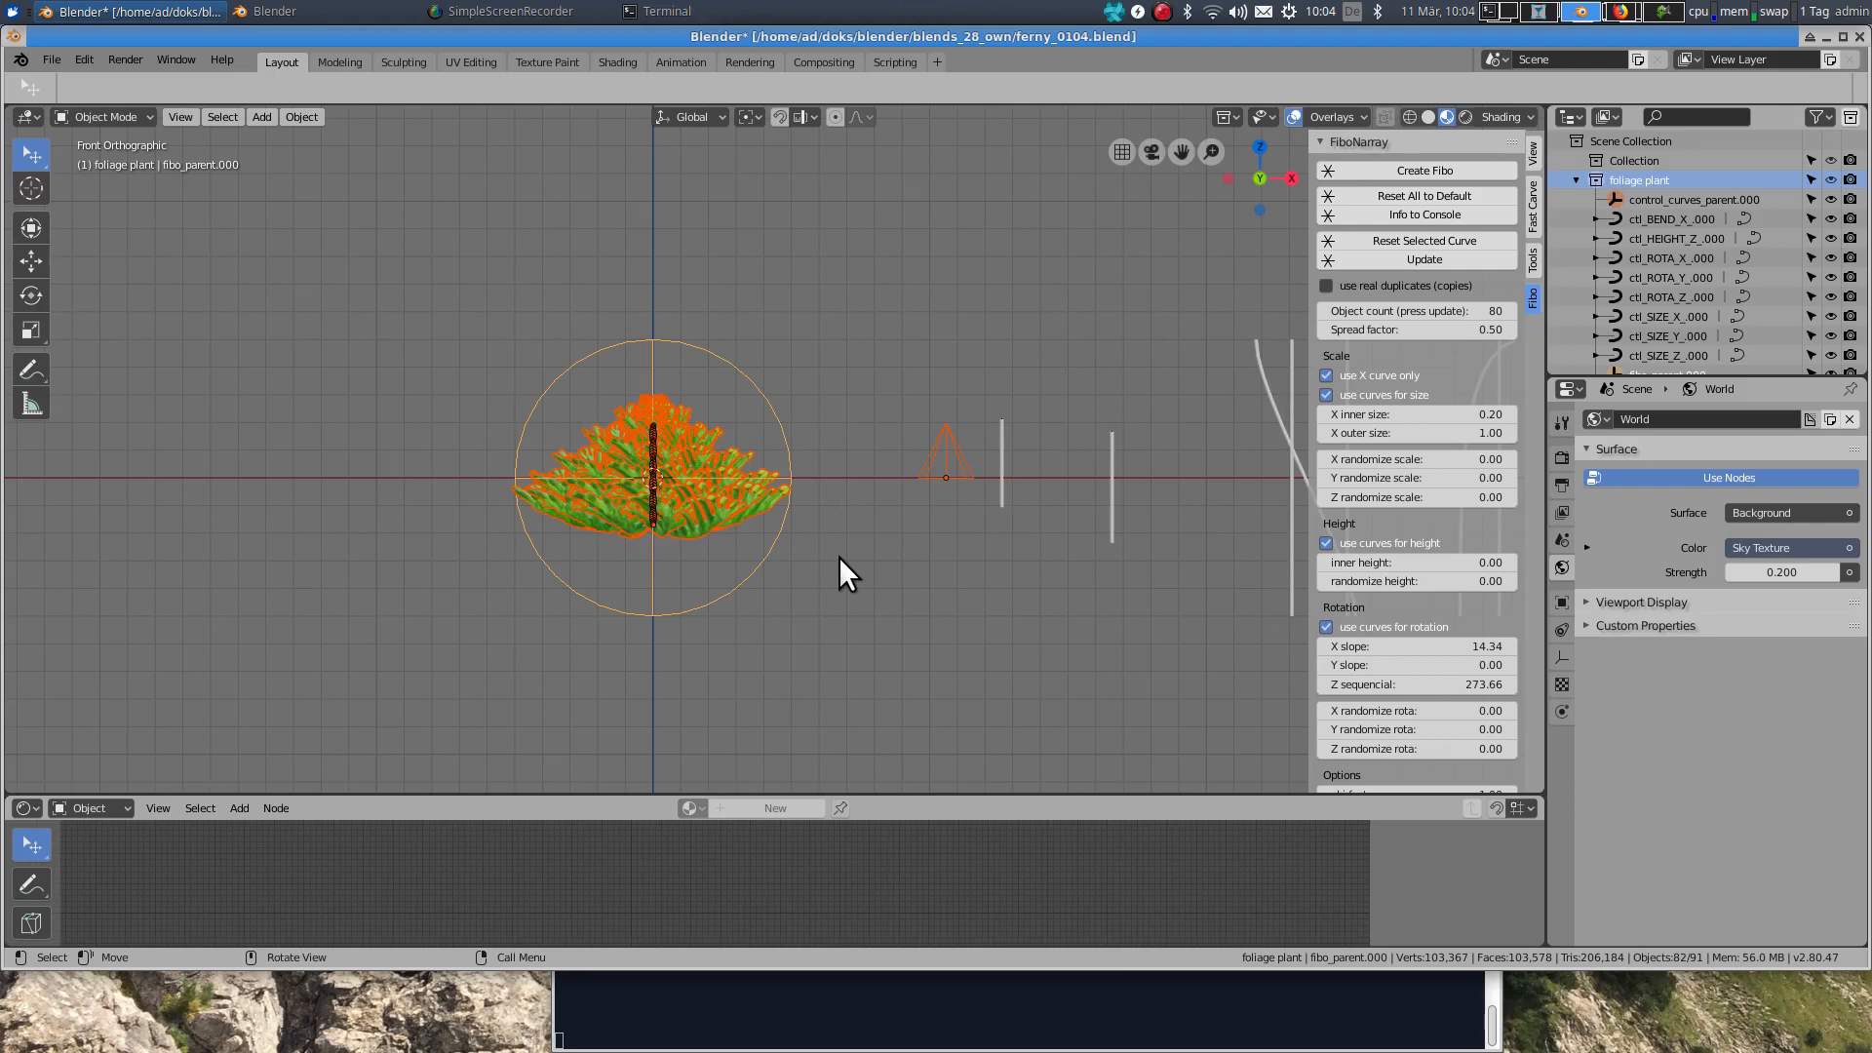
key(shift+d)
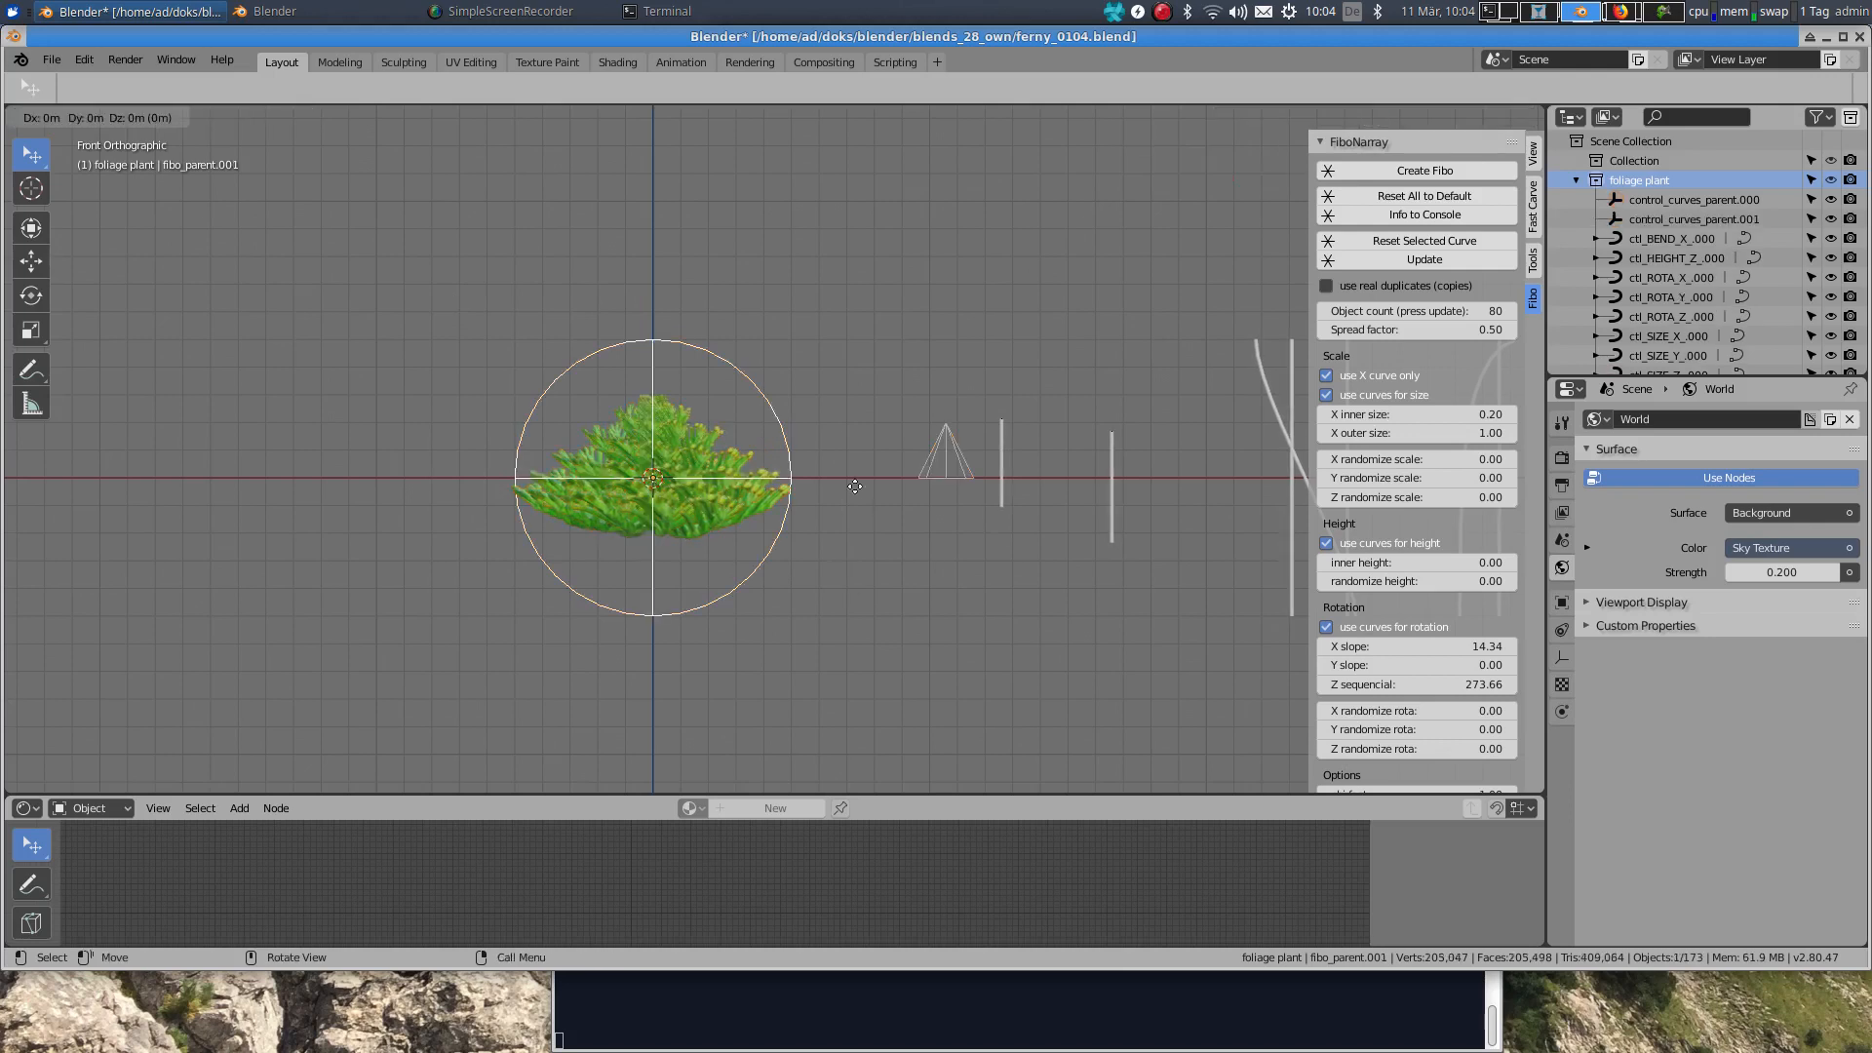
click(400, 327)
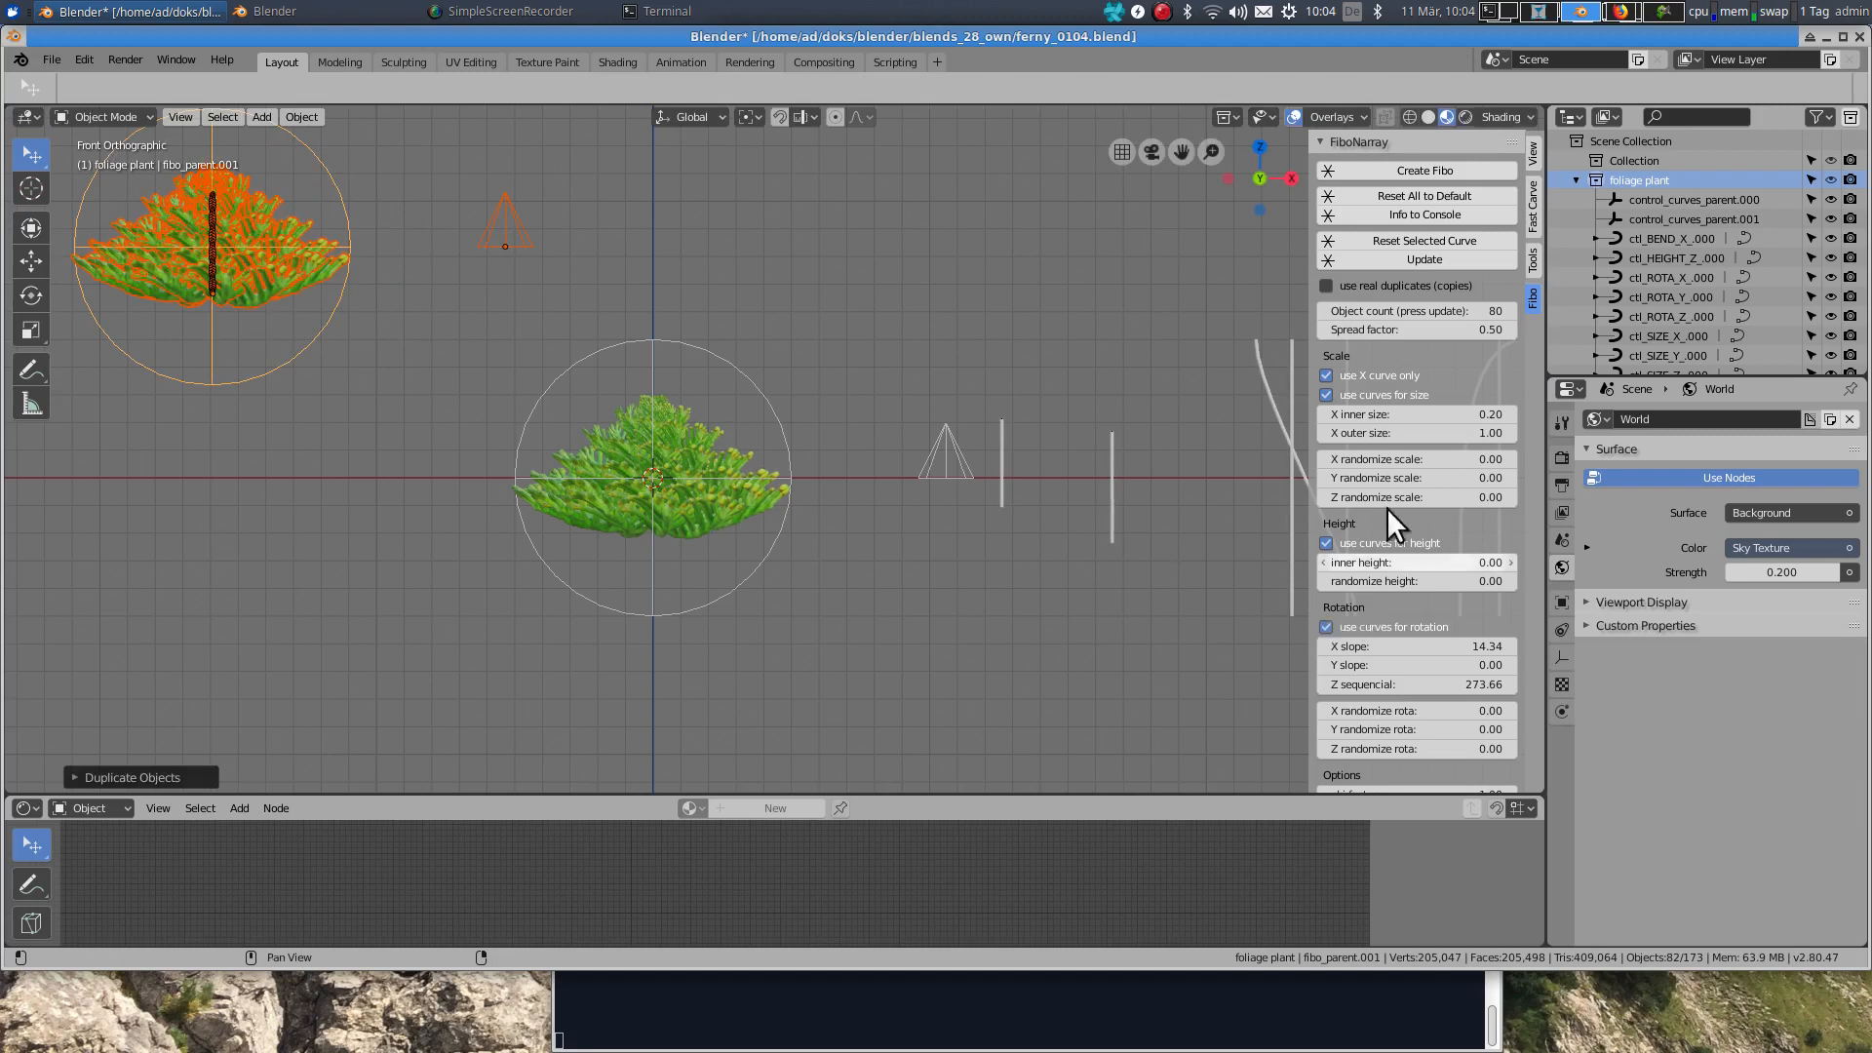
Step: Unlink and apply the duplicated plant with FiboNarray
scroll(1401, 508, down, 5)
scroll(1432, 465, down, 6)
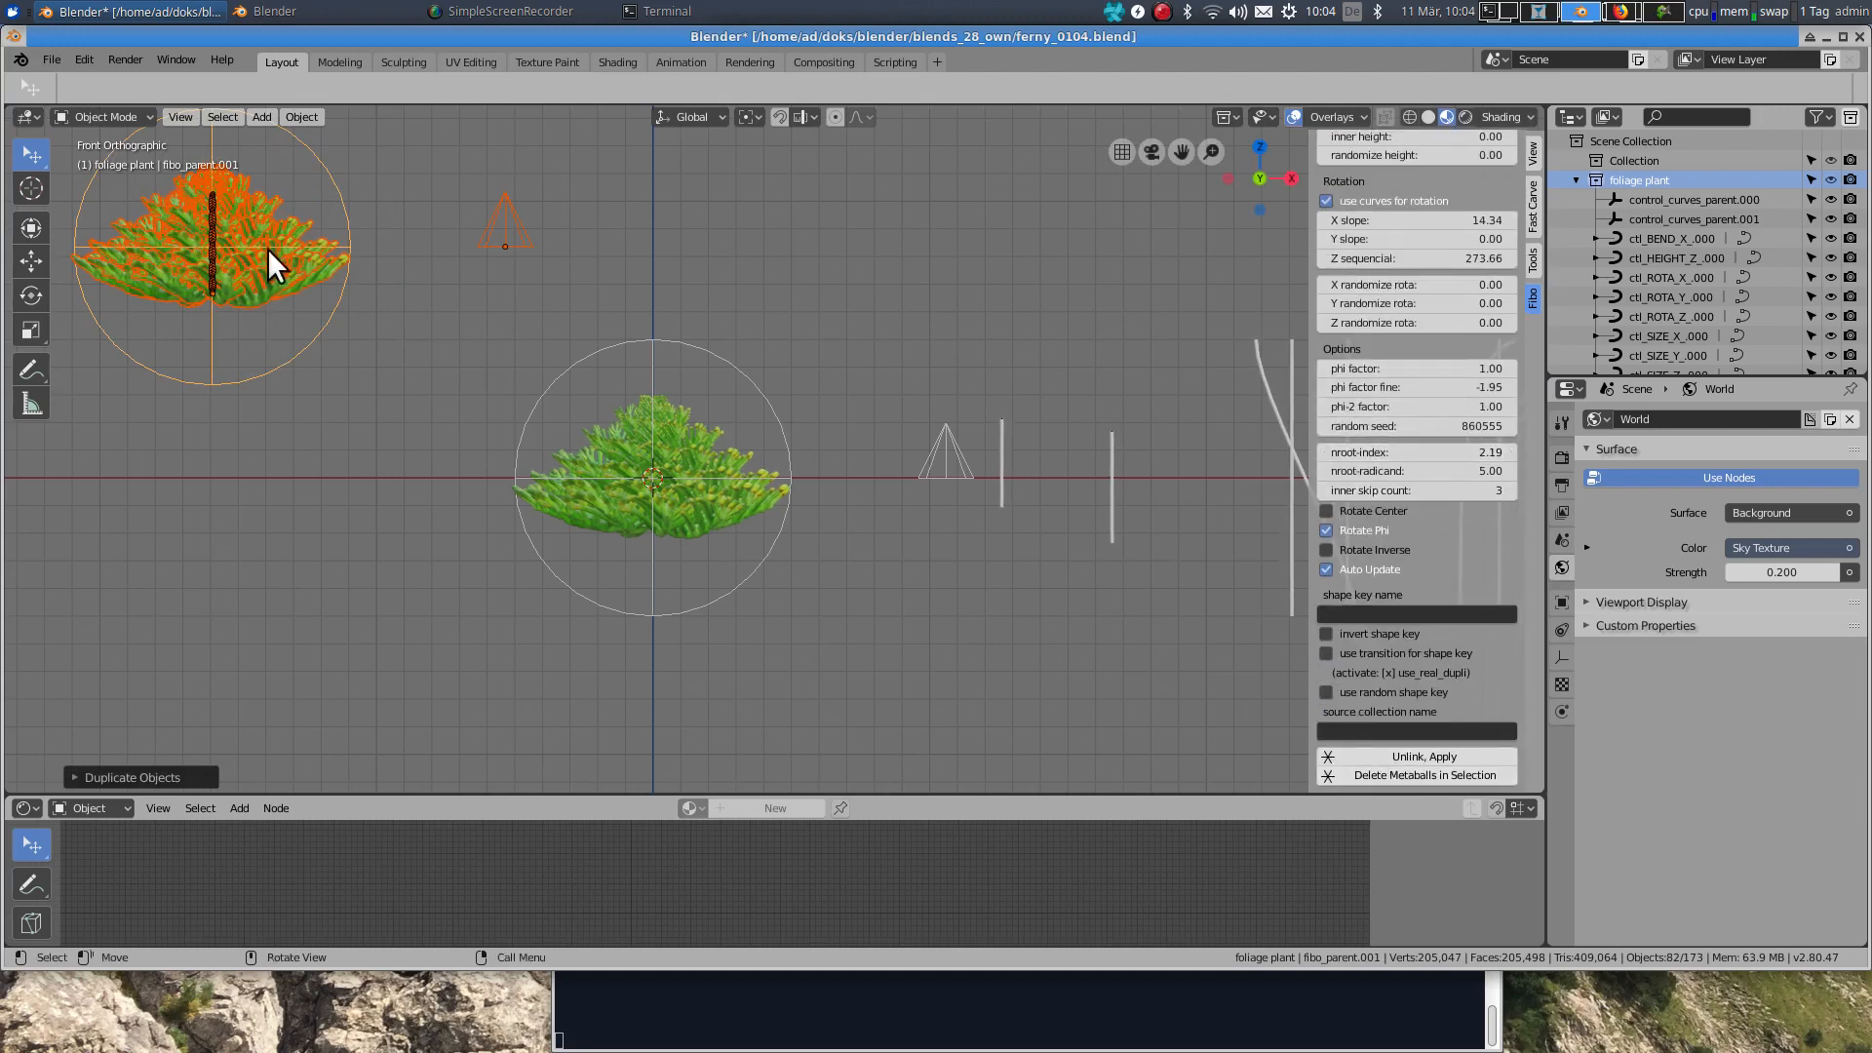
click(1423, 756)
Step: Delete the duplicated control curves parent beside the plant copy
key(alt+a)
click(521, 226)
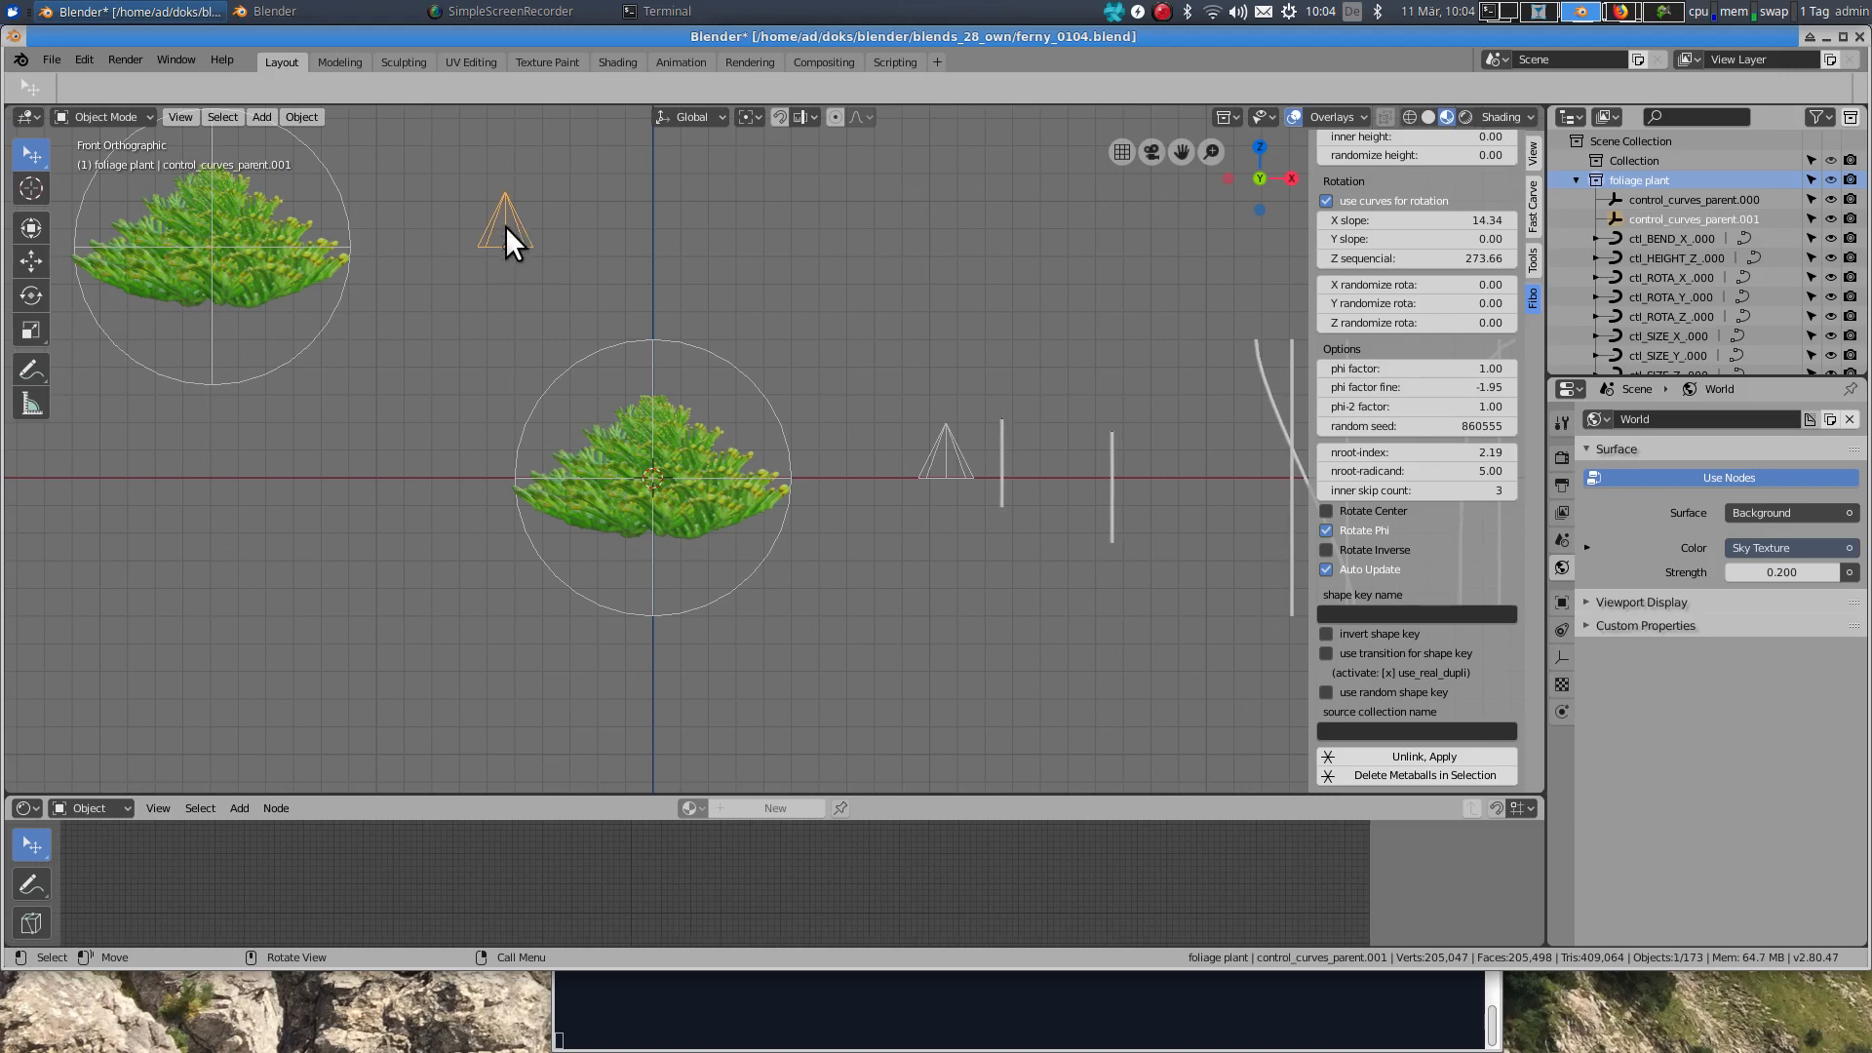
key(x)
click(500, 232)
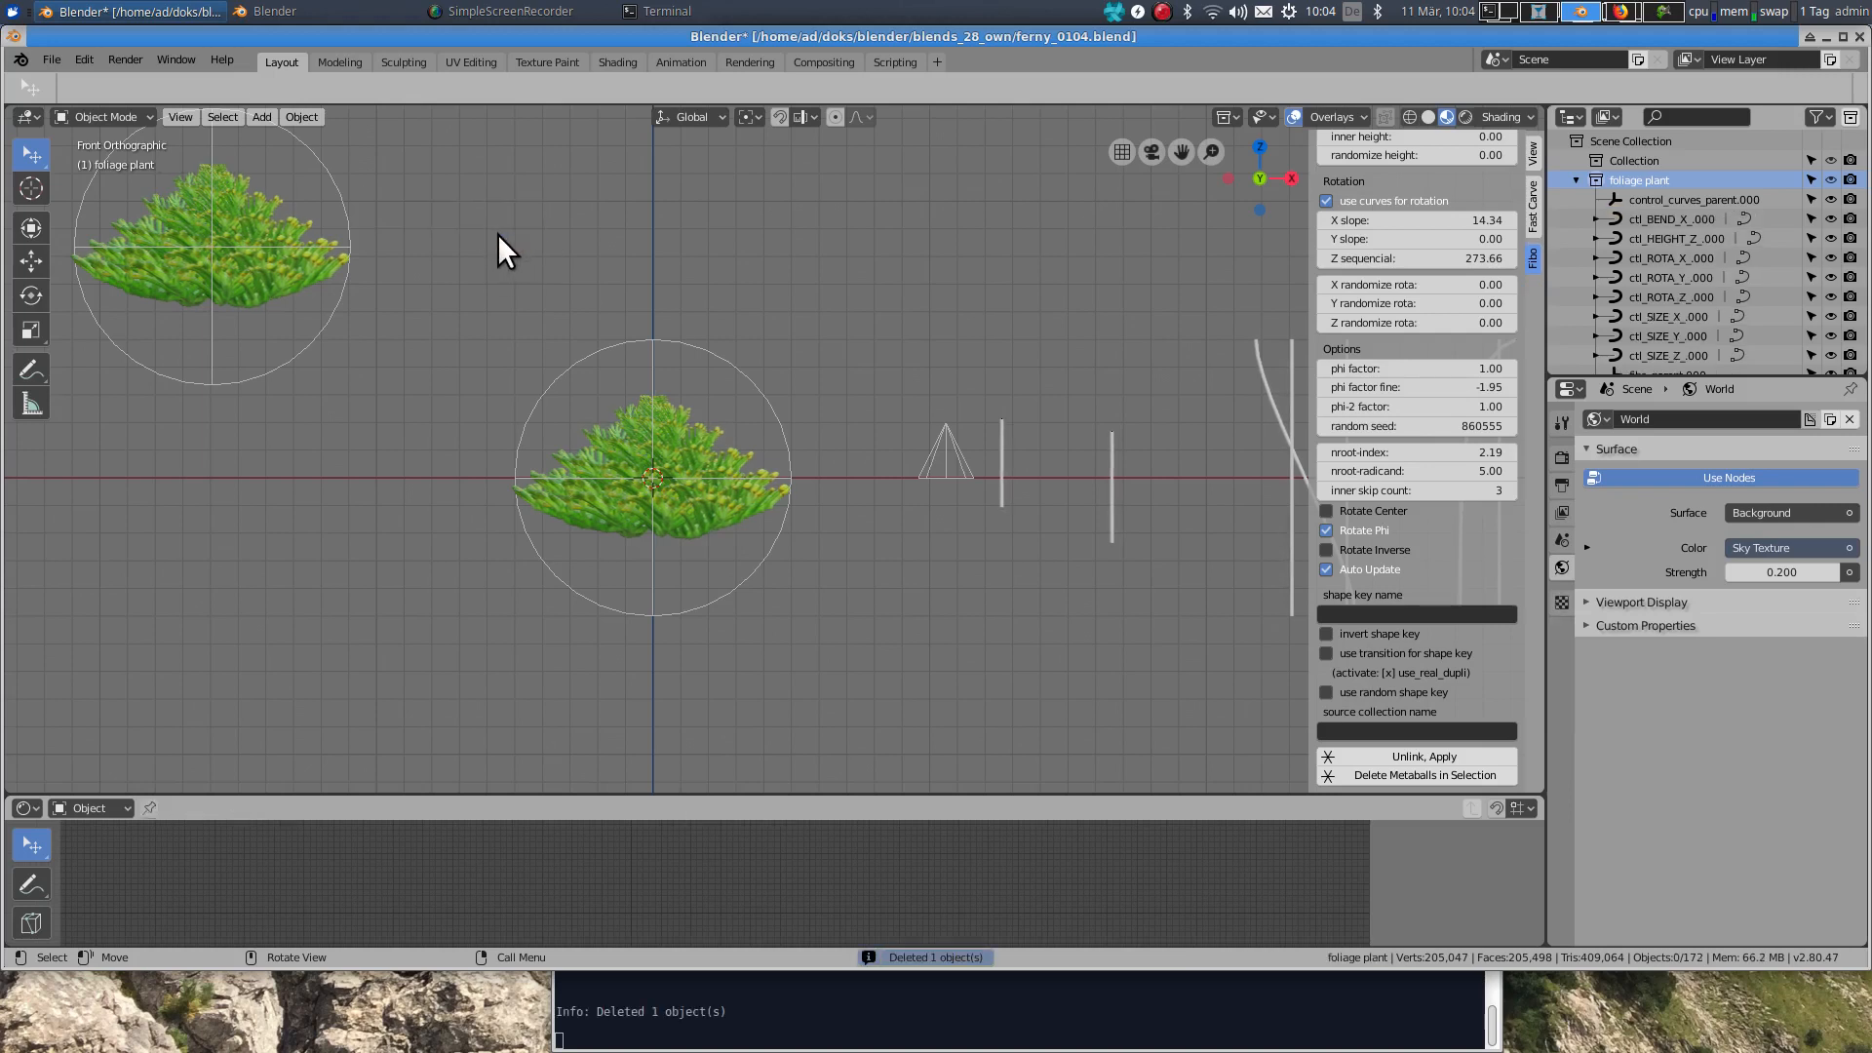
Step: Set the original plant's fine phi factor to -7.29
click(678, 344)
middle_drag(678, 349, 690, 419)
scroll(691, 418, up, 2)
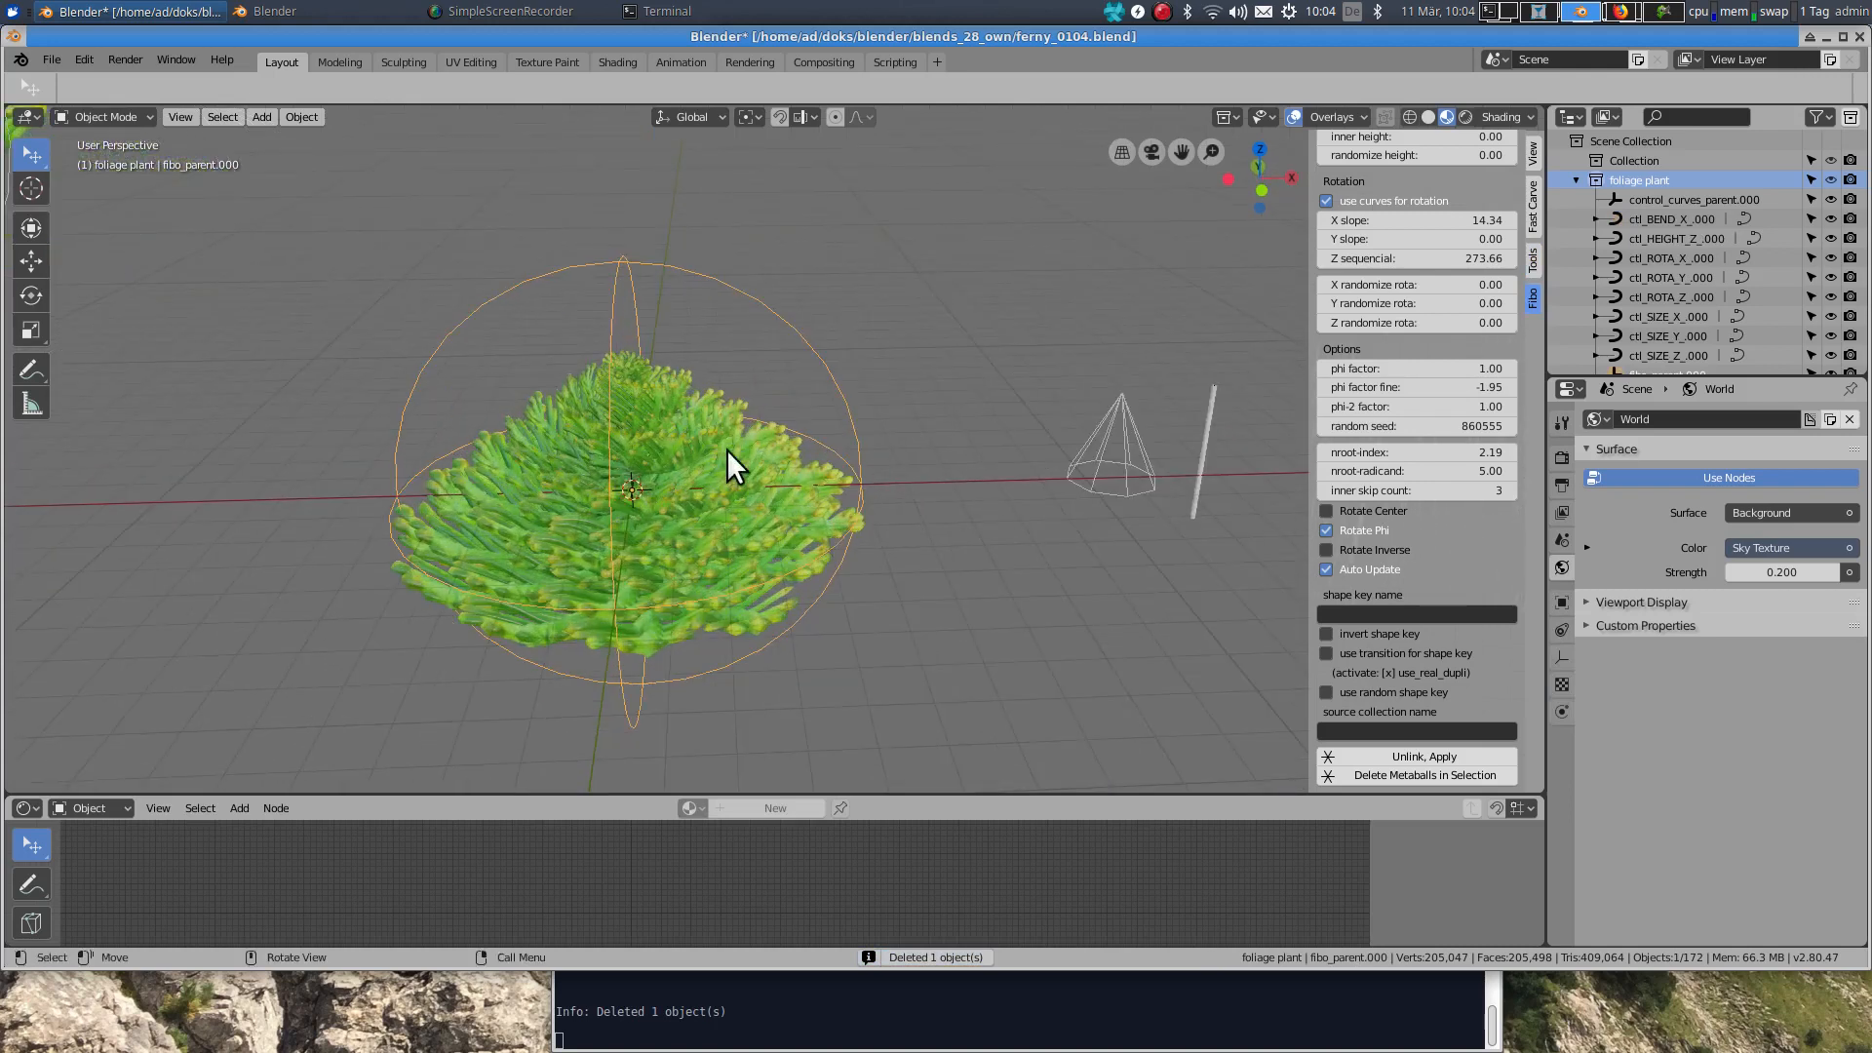
scroll(836, 525, down, 2)
middle_drag(848, 560, 824, 624)
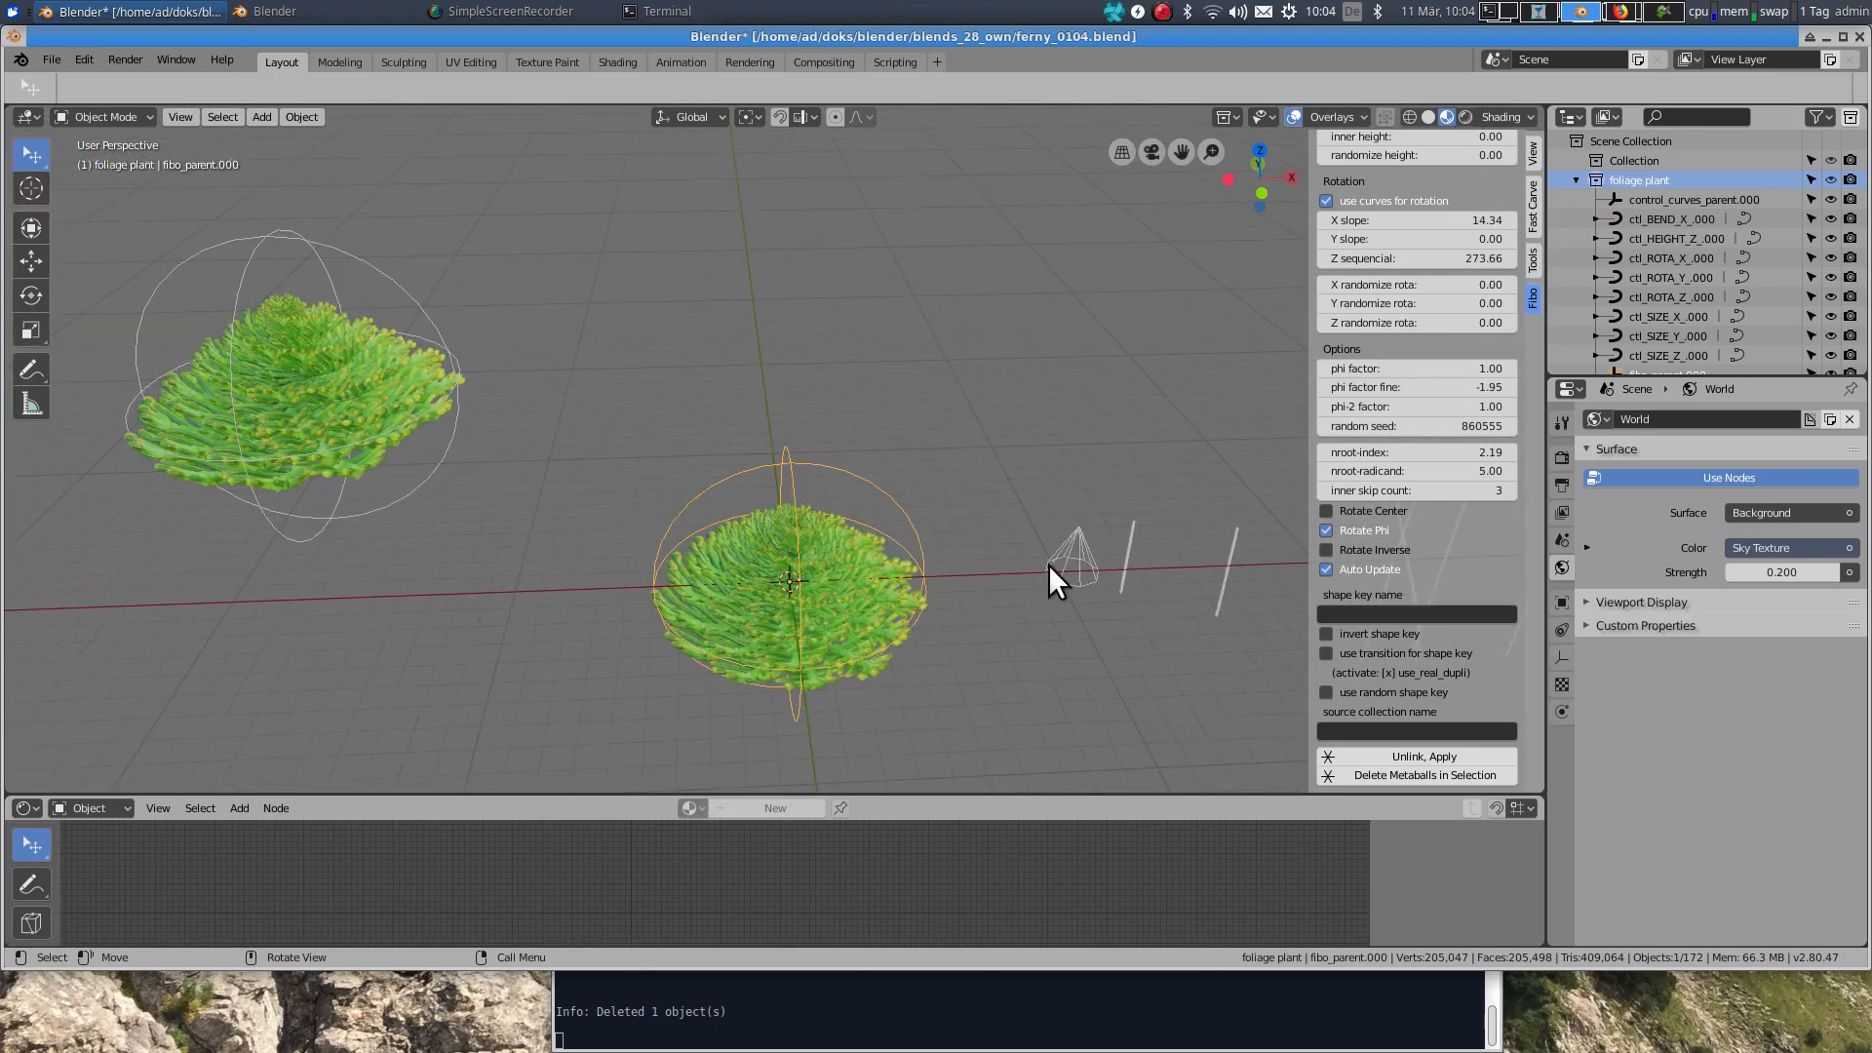
scroll(1049, 564, down, 2)
scroll(939, 609, up, 4)
mouse_move(938, 612)
middle_down()
mouse_move(916, 675)
mouse_move(945, 566)
mouse_move(916, 704)
mouse_move(944, 583)
middle_up()
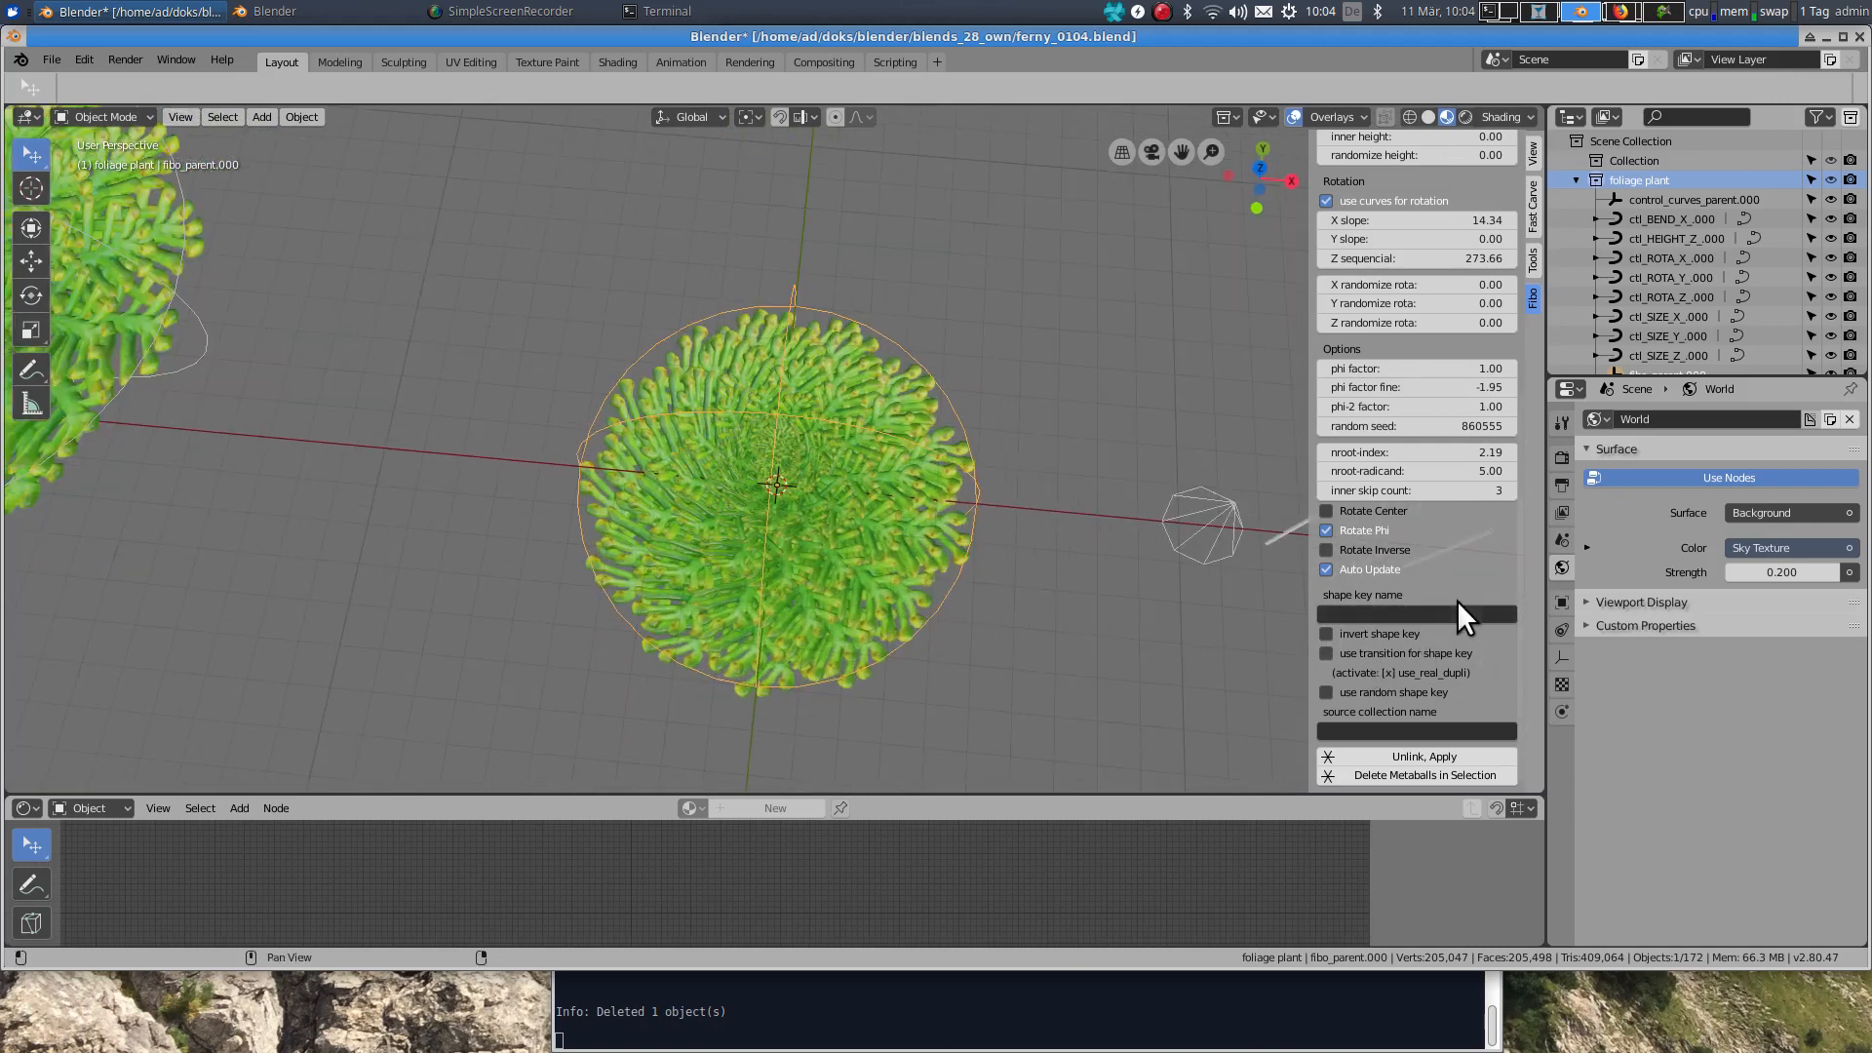
mouse_move(1414, 387)
mouse_down()
mouse_move(1499, 387)
mouse_move(1052, 387)
mouse_move(1434, 387)
mouse_up()
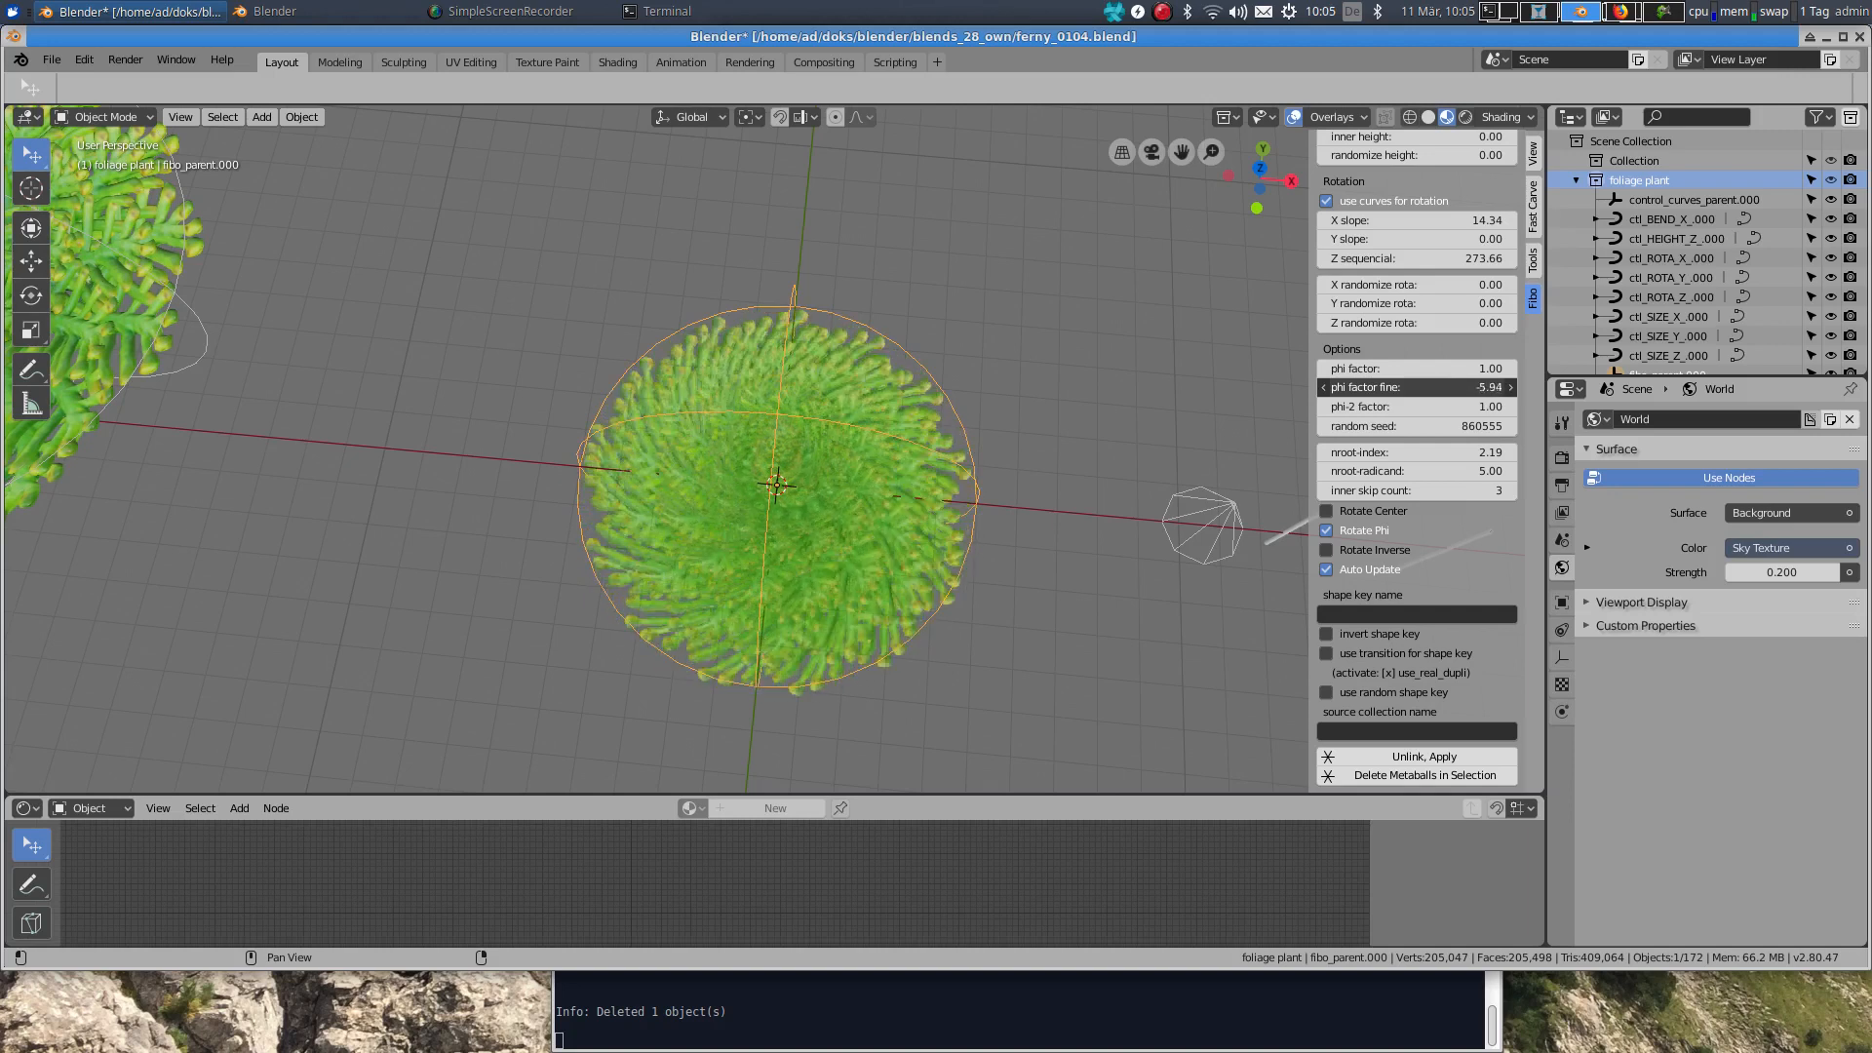
drag(1269, 387, 1319, 387)
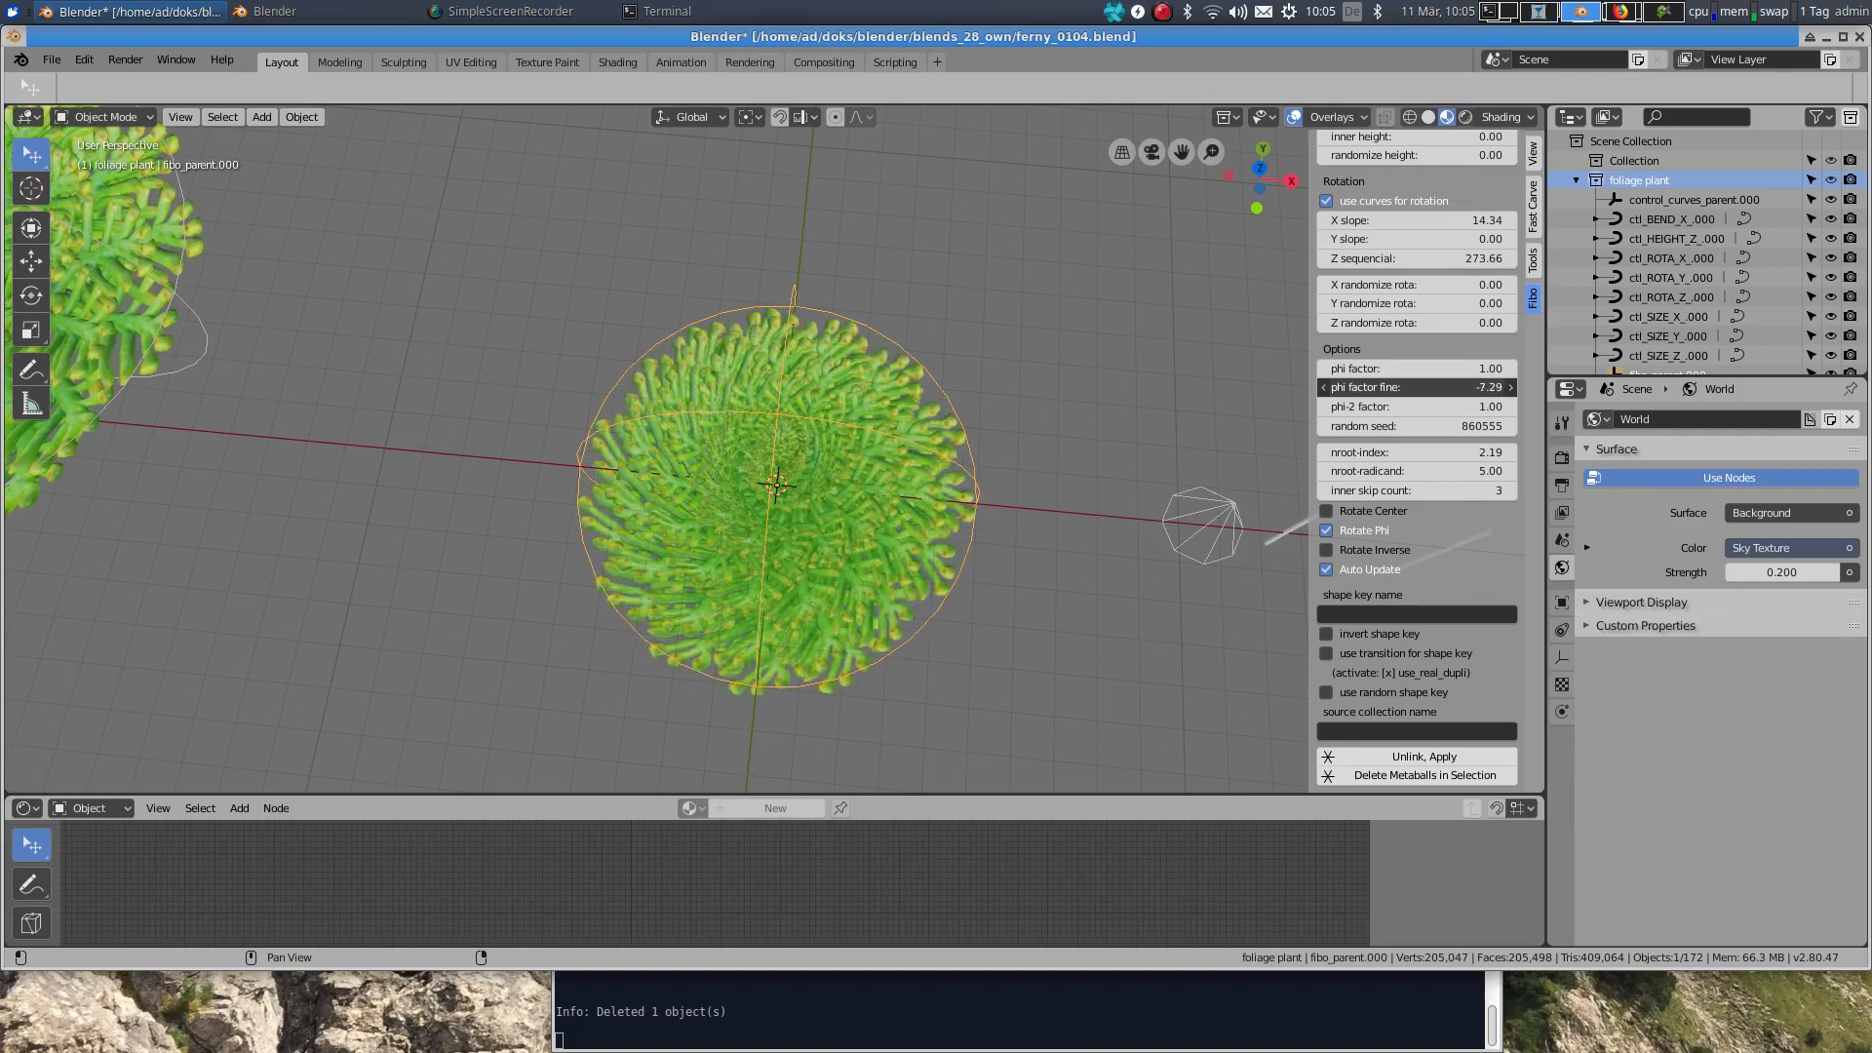
Step: Set the original plant's rotation randomization to X 3.39, Y 2.16 and Z 13.86
middle_drag(1092, 587, 975, 633)
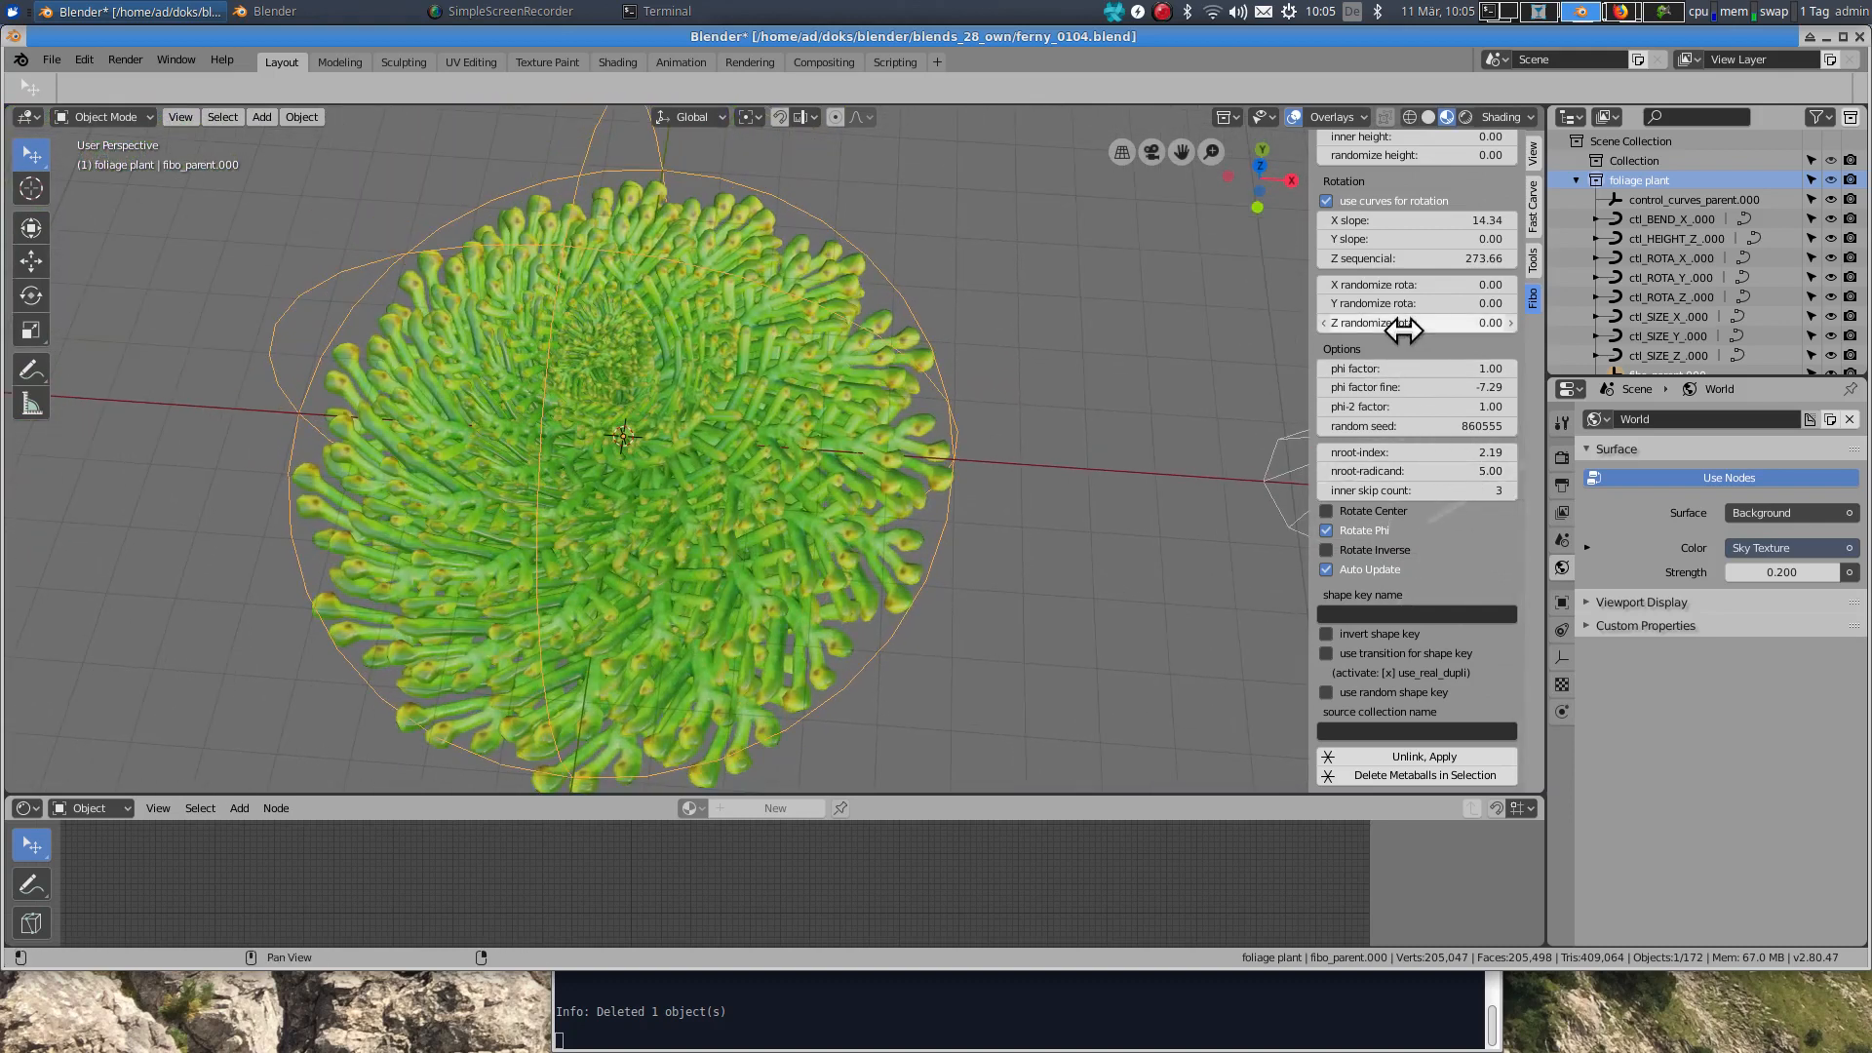
drag(1392, 331, 1443, 285)
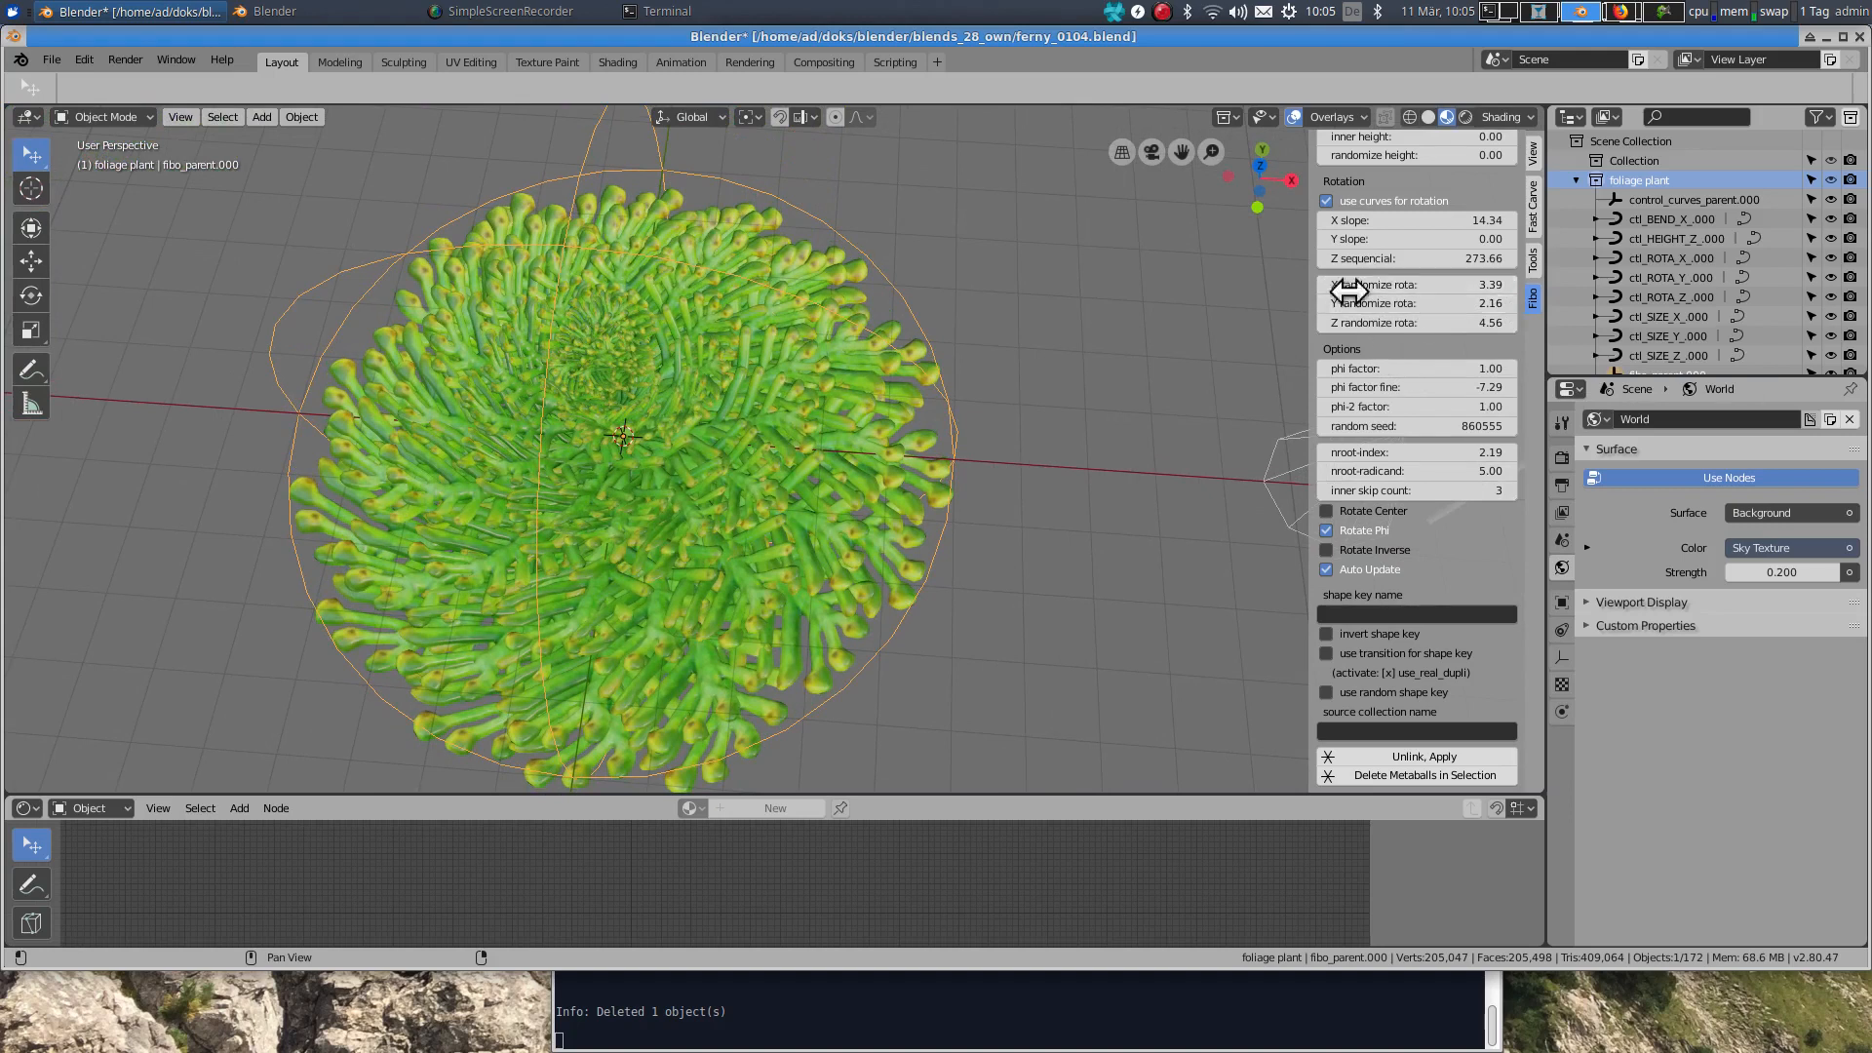
scroll(931, 429, down, 3)
middle_drag(834, 489, 869, 378)
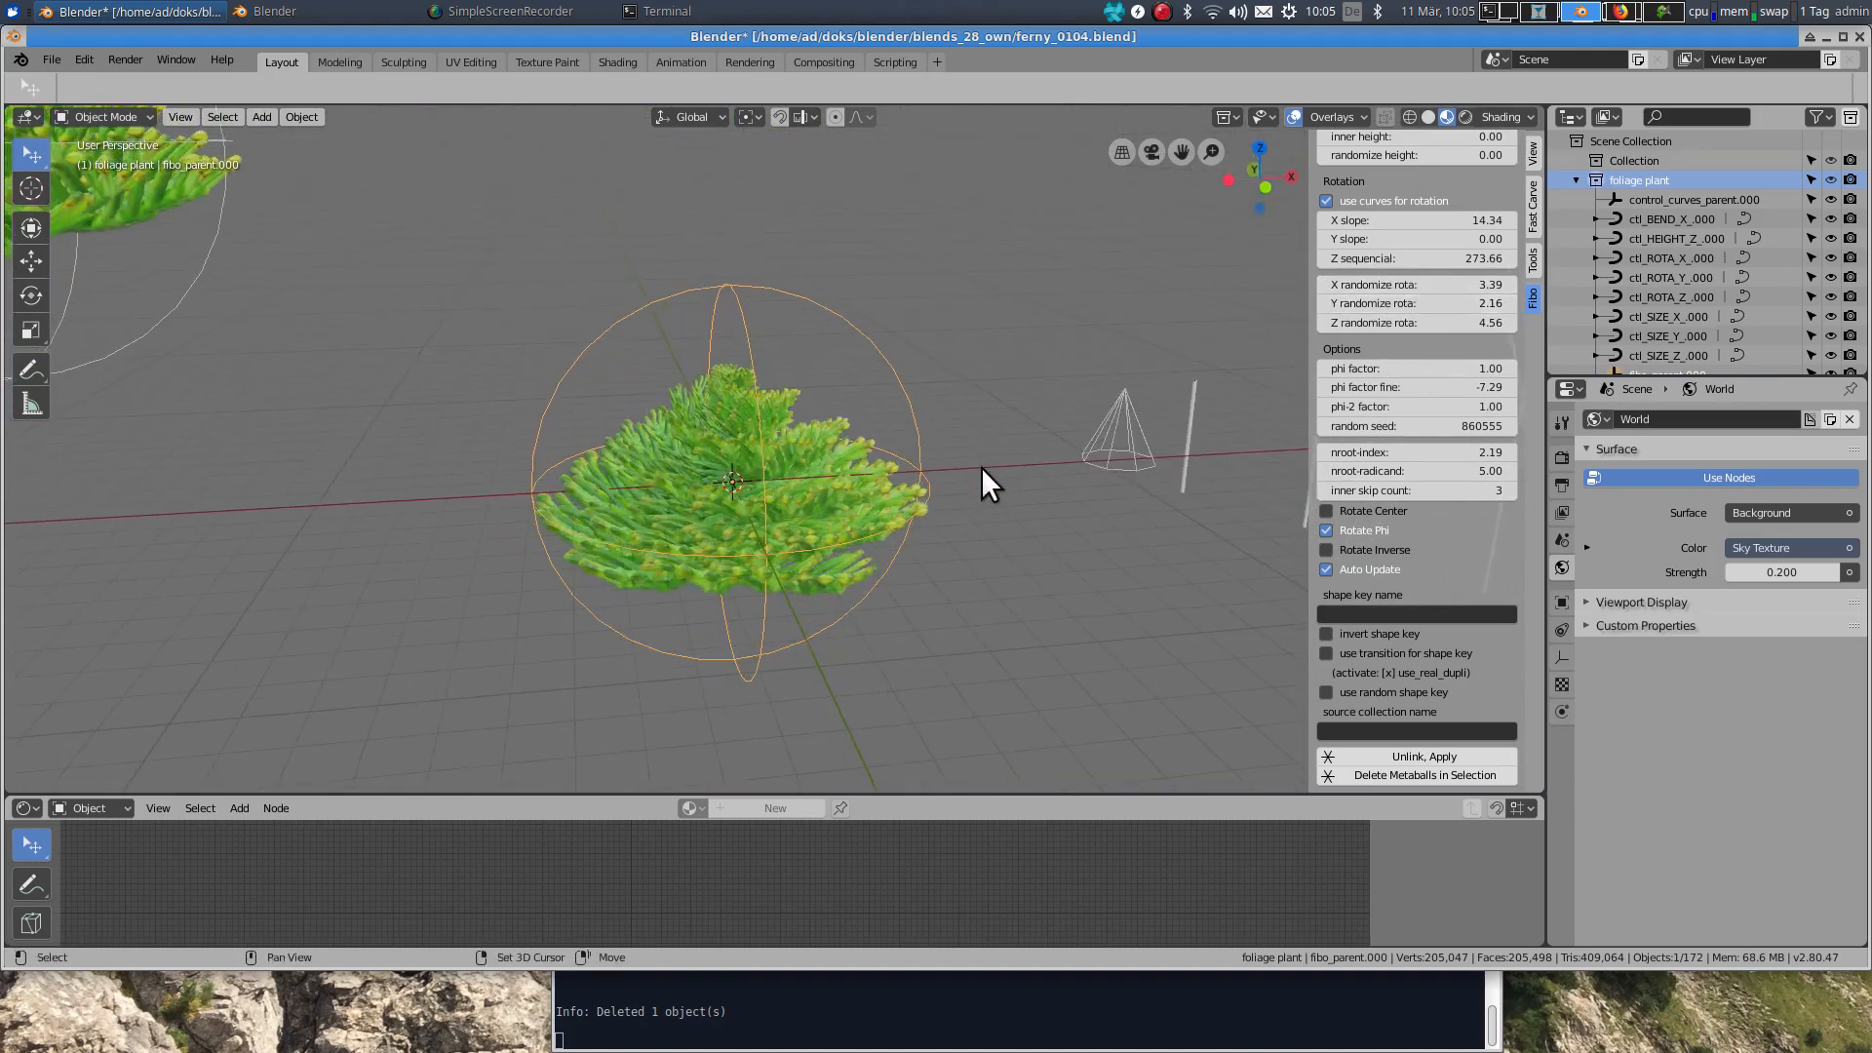
shift+middle_drag(994, 457, 922, 477)
drag(1376, 322, 1444, 322)
Step: Raise the top point of the plant's Z height control curve by about 3.3 m along Z
scroll(937, 482, down, 2)
middle_drag(938, 482, 963, 473)
click(1103, 477)
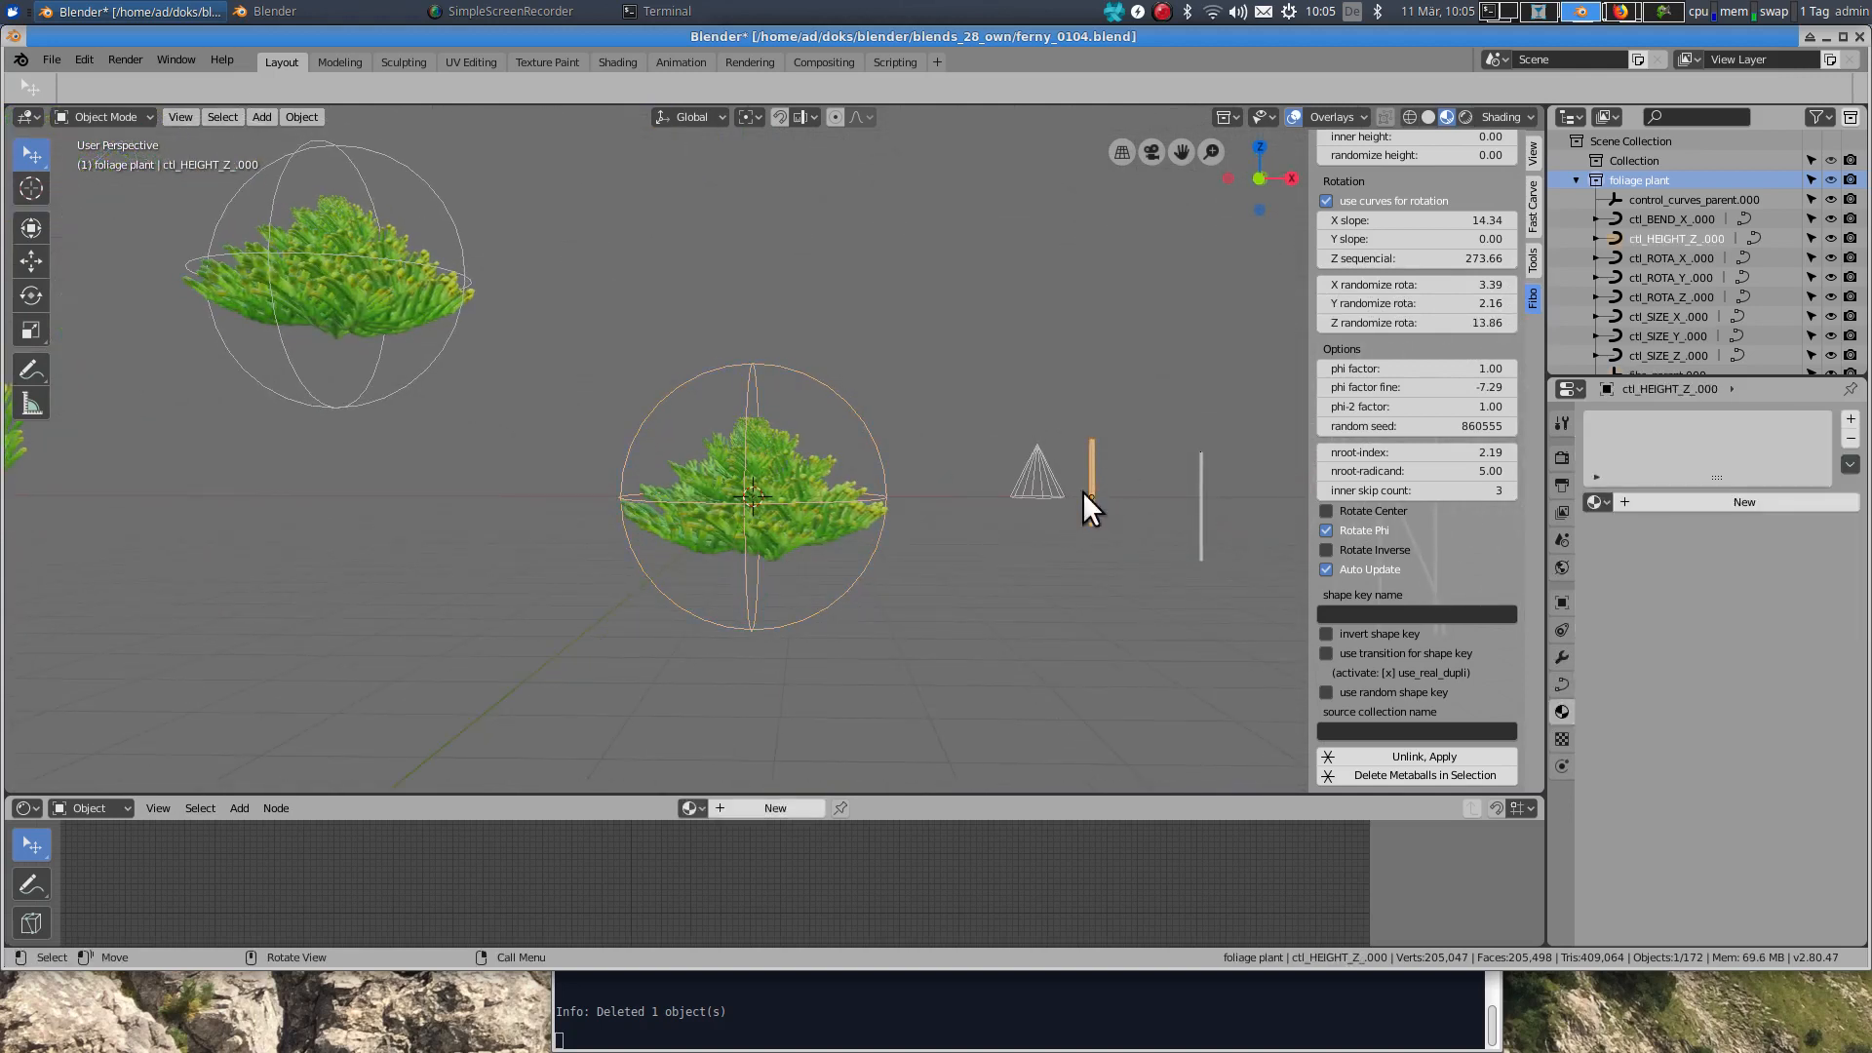
key(Tab)
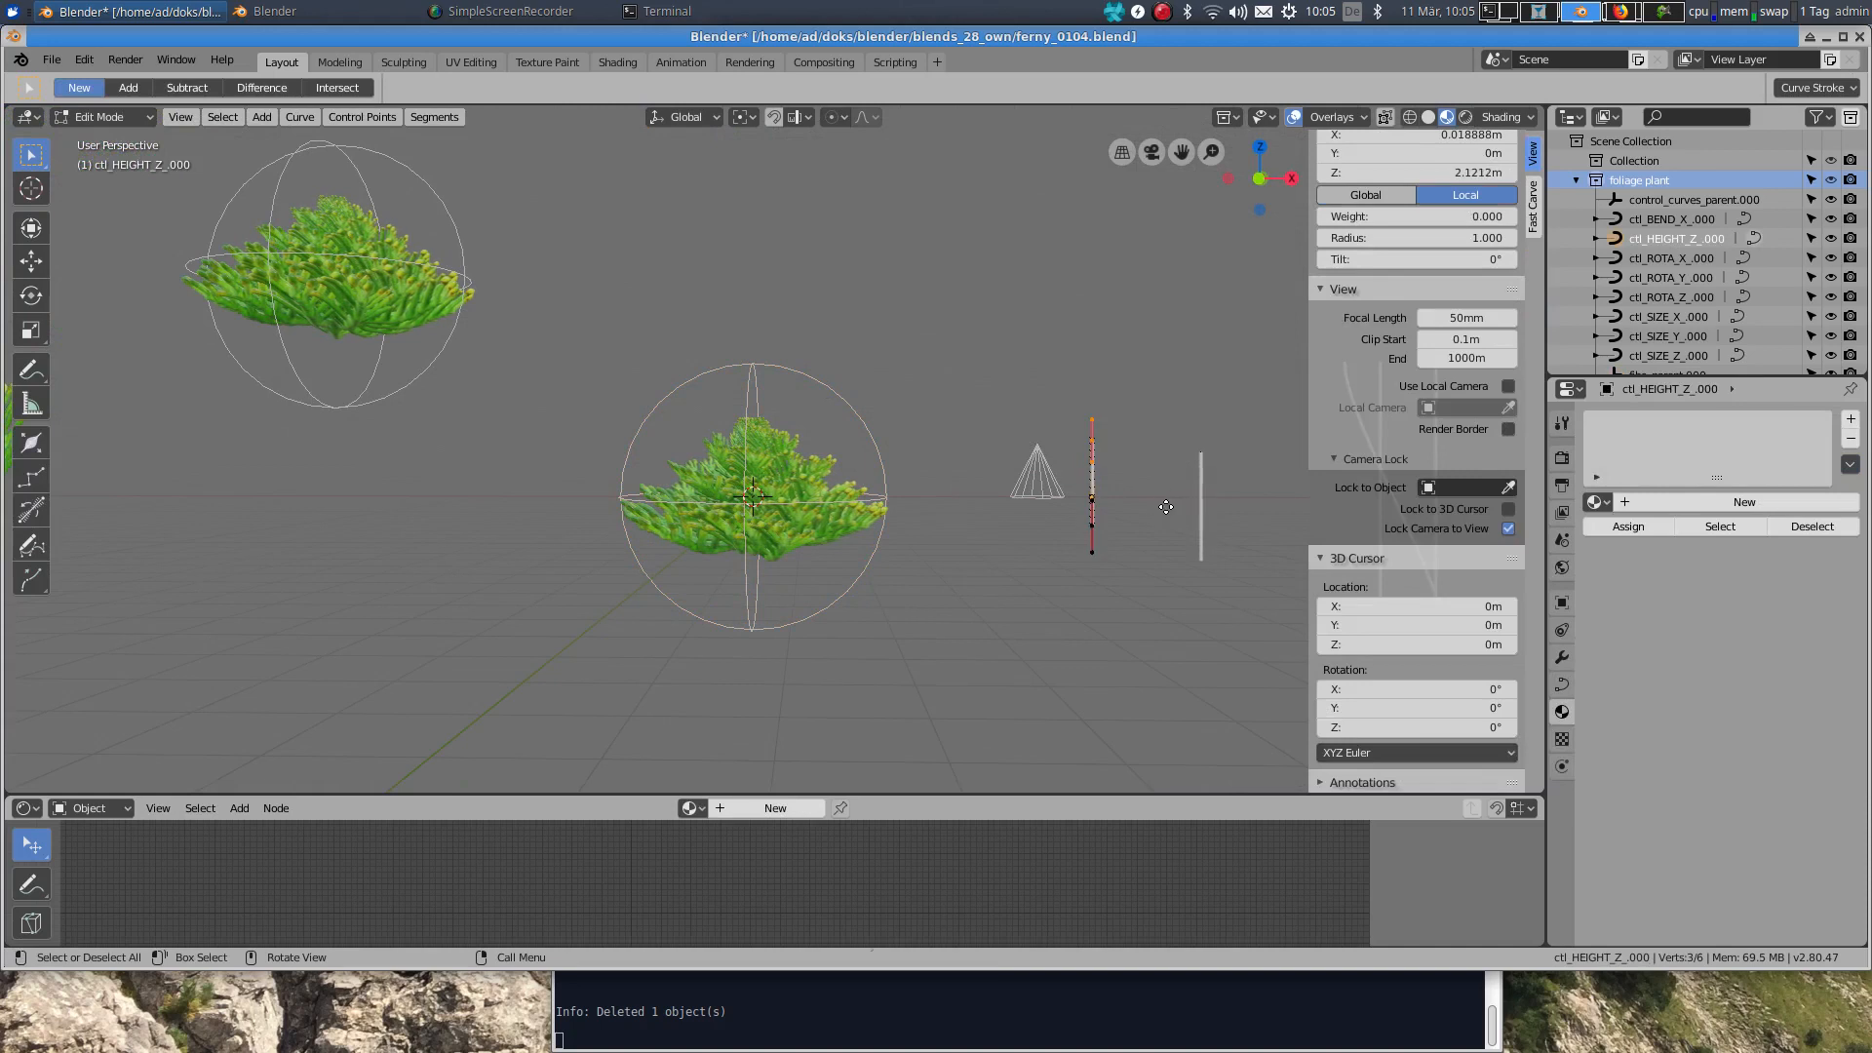
key(g)
key(z)
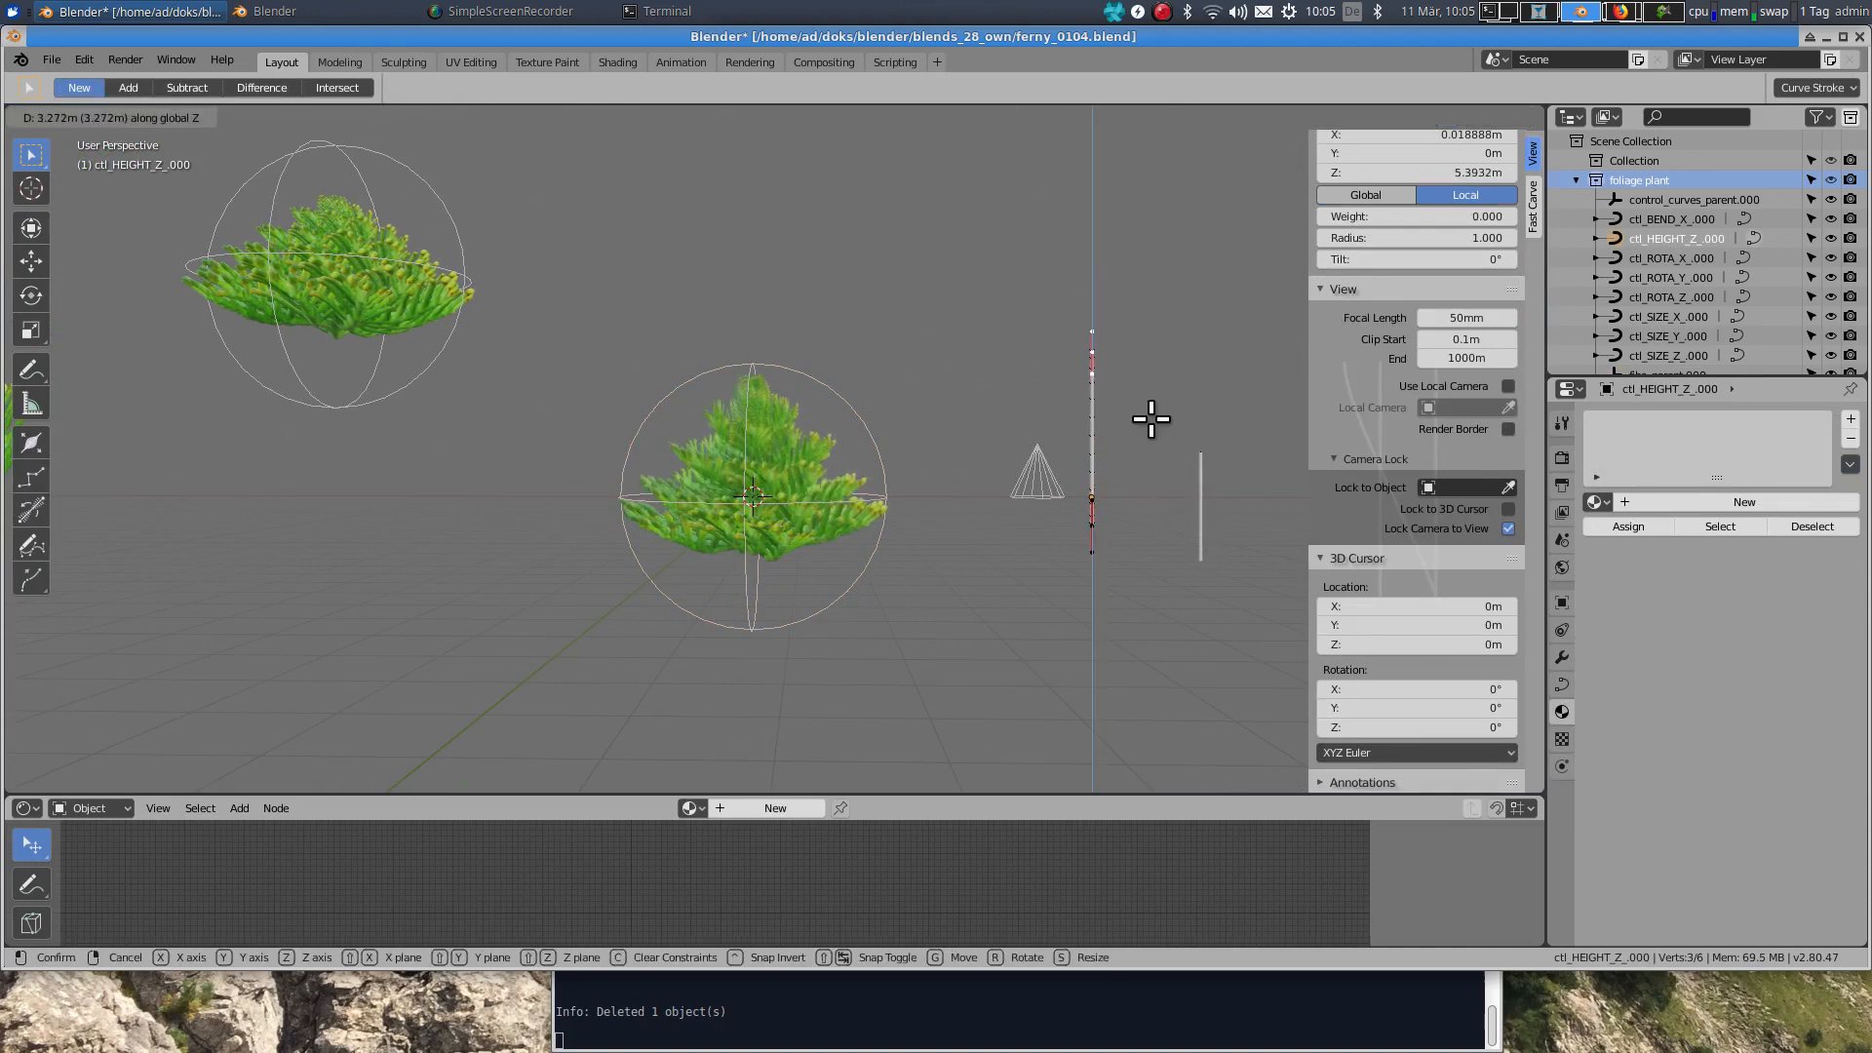
click(647, 306)
middle_drag(647, 305, 746, 311)
click(756, 312)
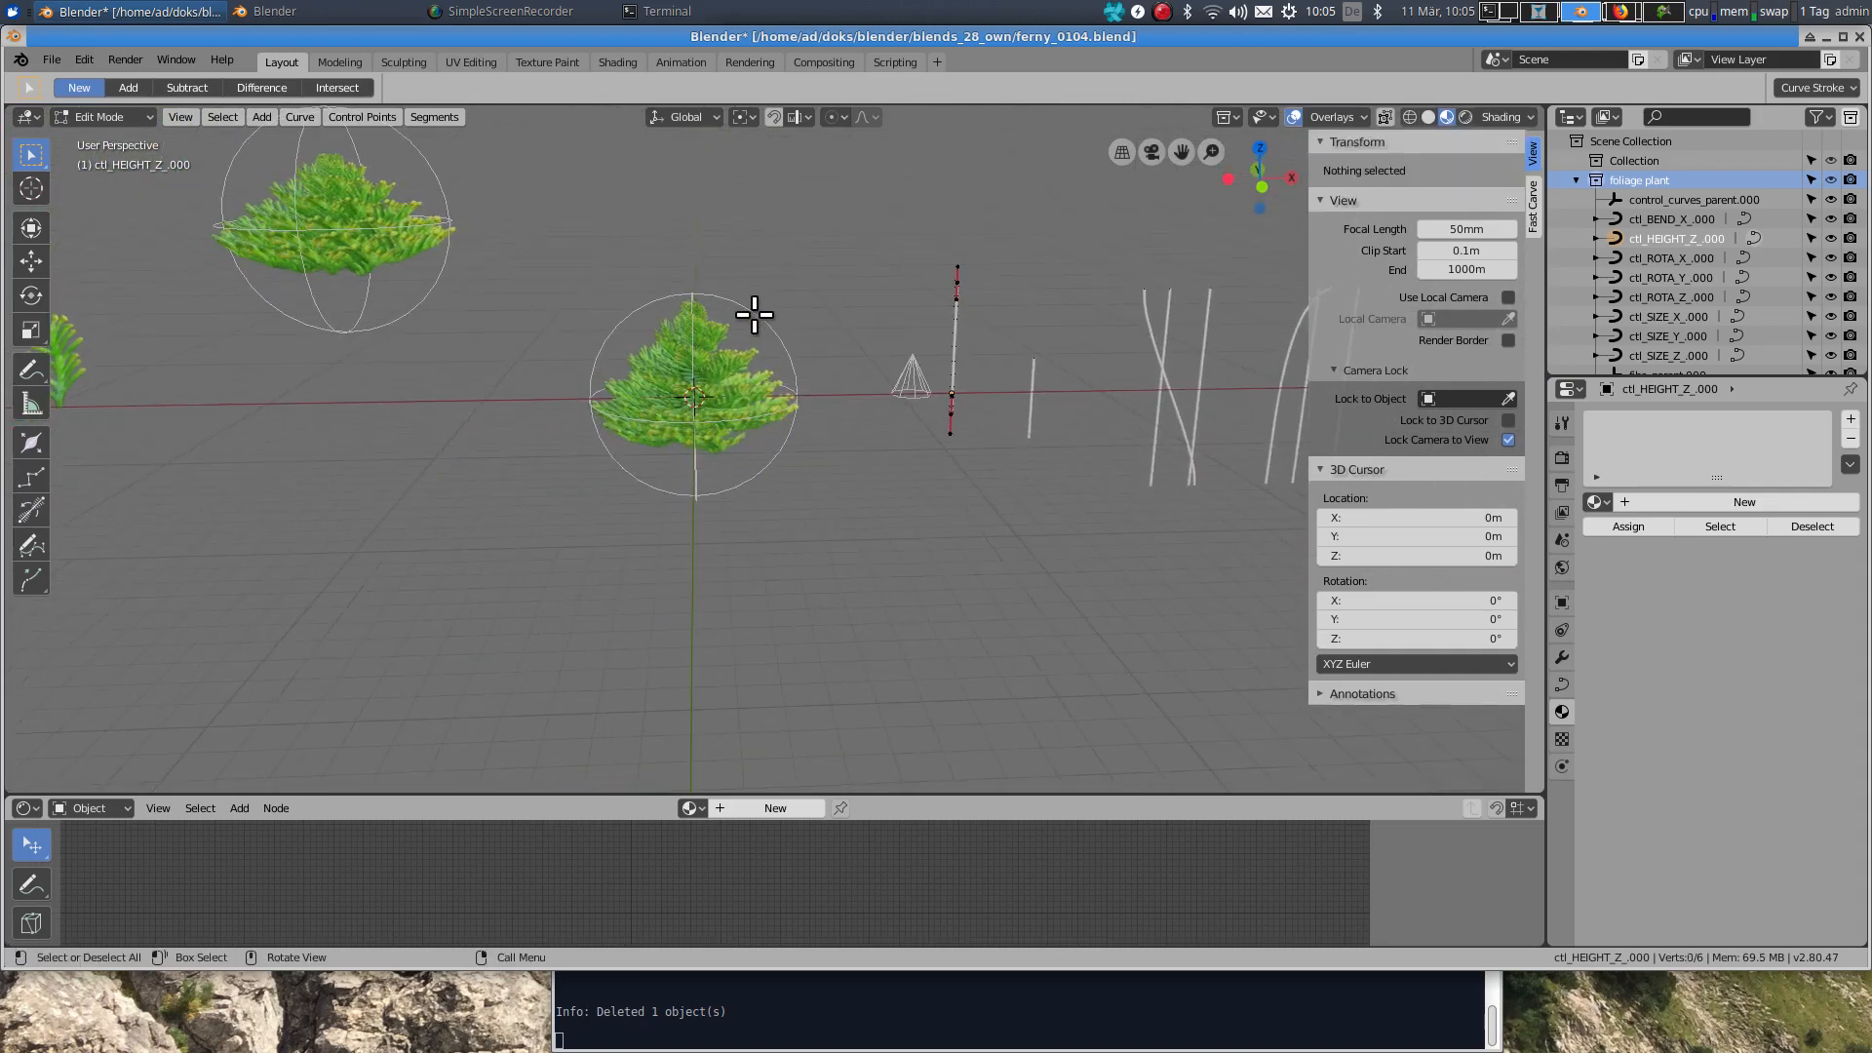
scroll(755, 314, up, 3)
scroll(754, 313, down, 3)
shift+middle_drag(796, 355, 643, 404)
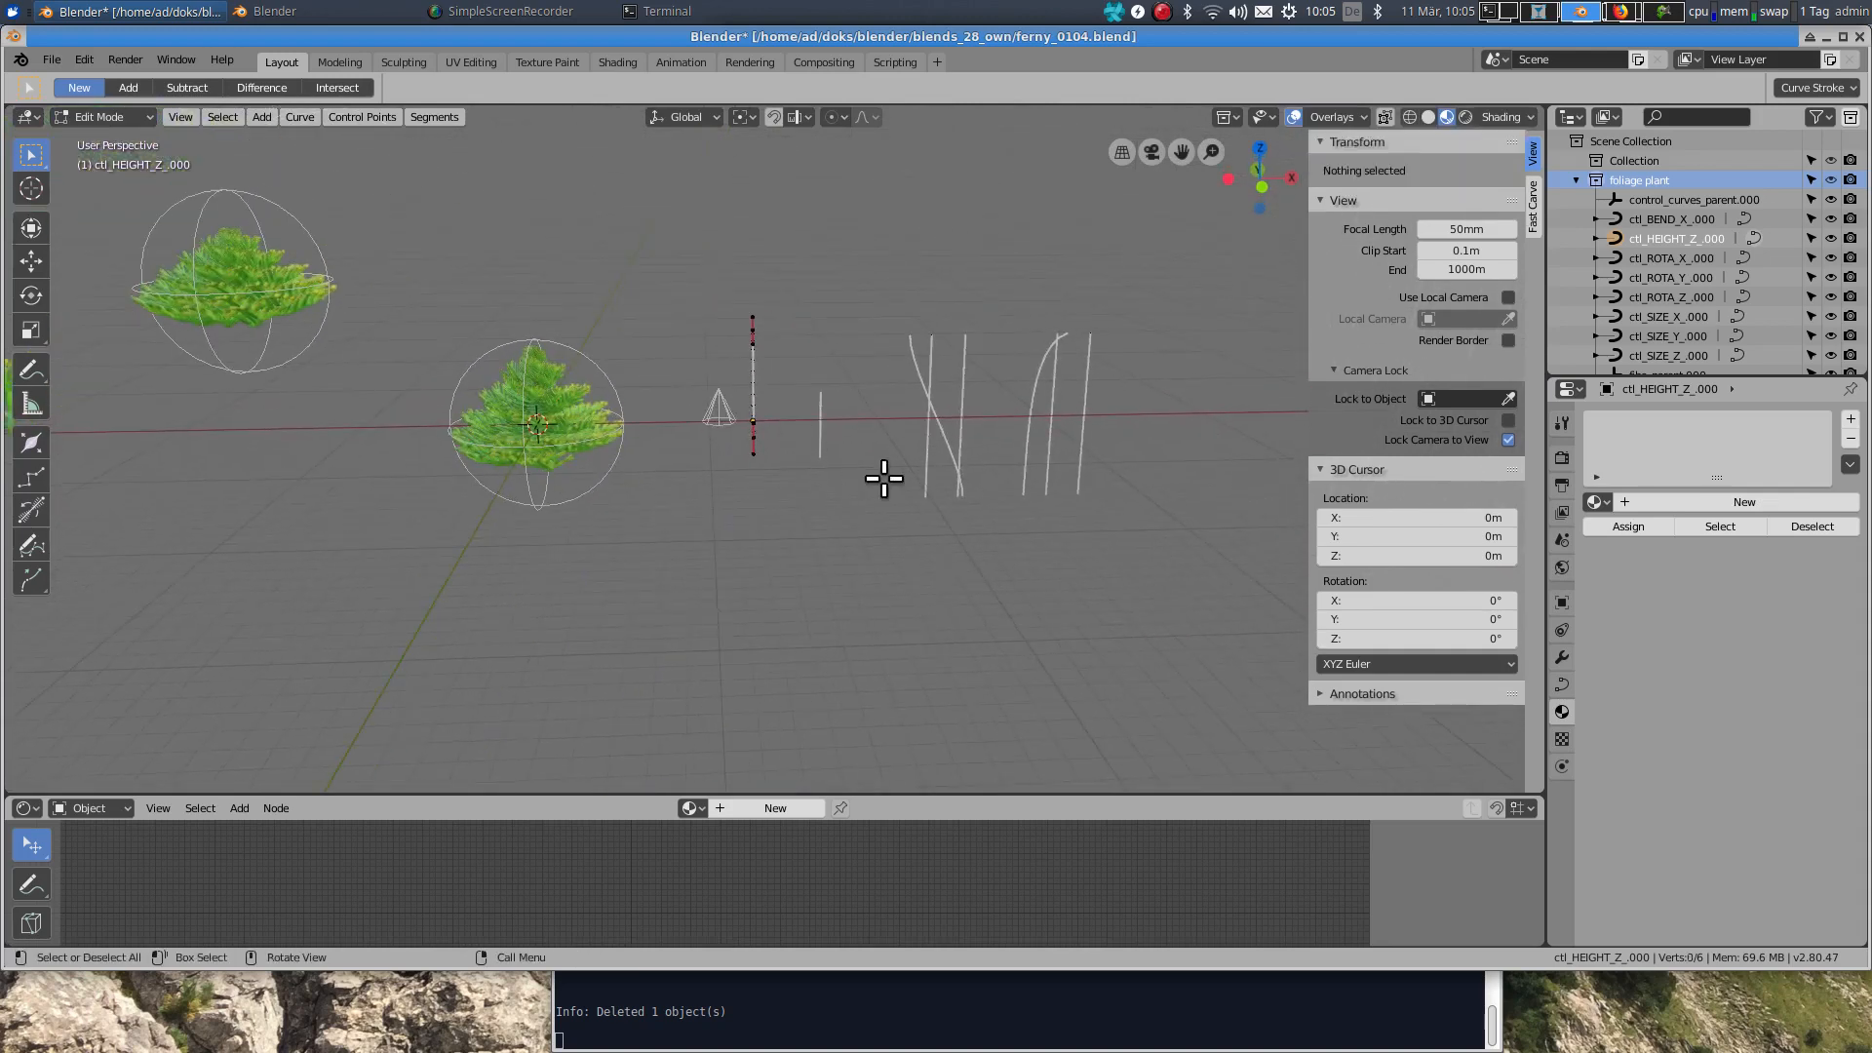
key(Tab)
Step: Reshape the X size control curve by moving its lower point's upper handle to about X 7.6, Y 0.78, Z 4.33 m
click(939, 429)
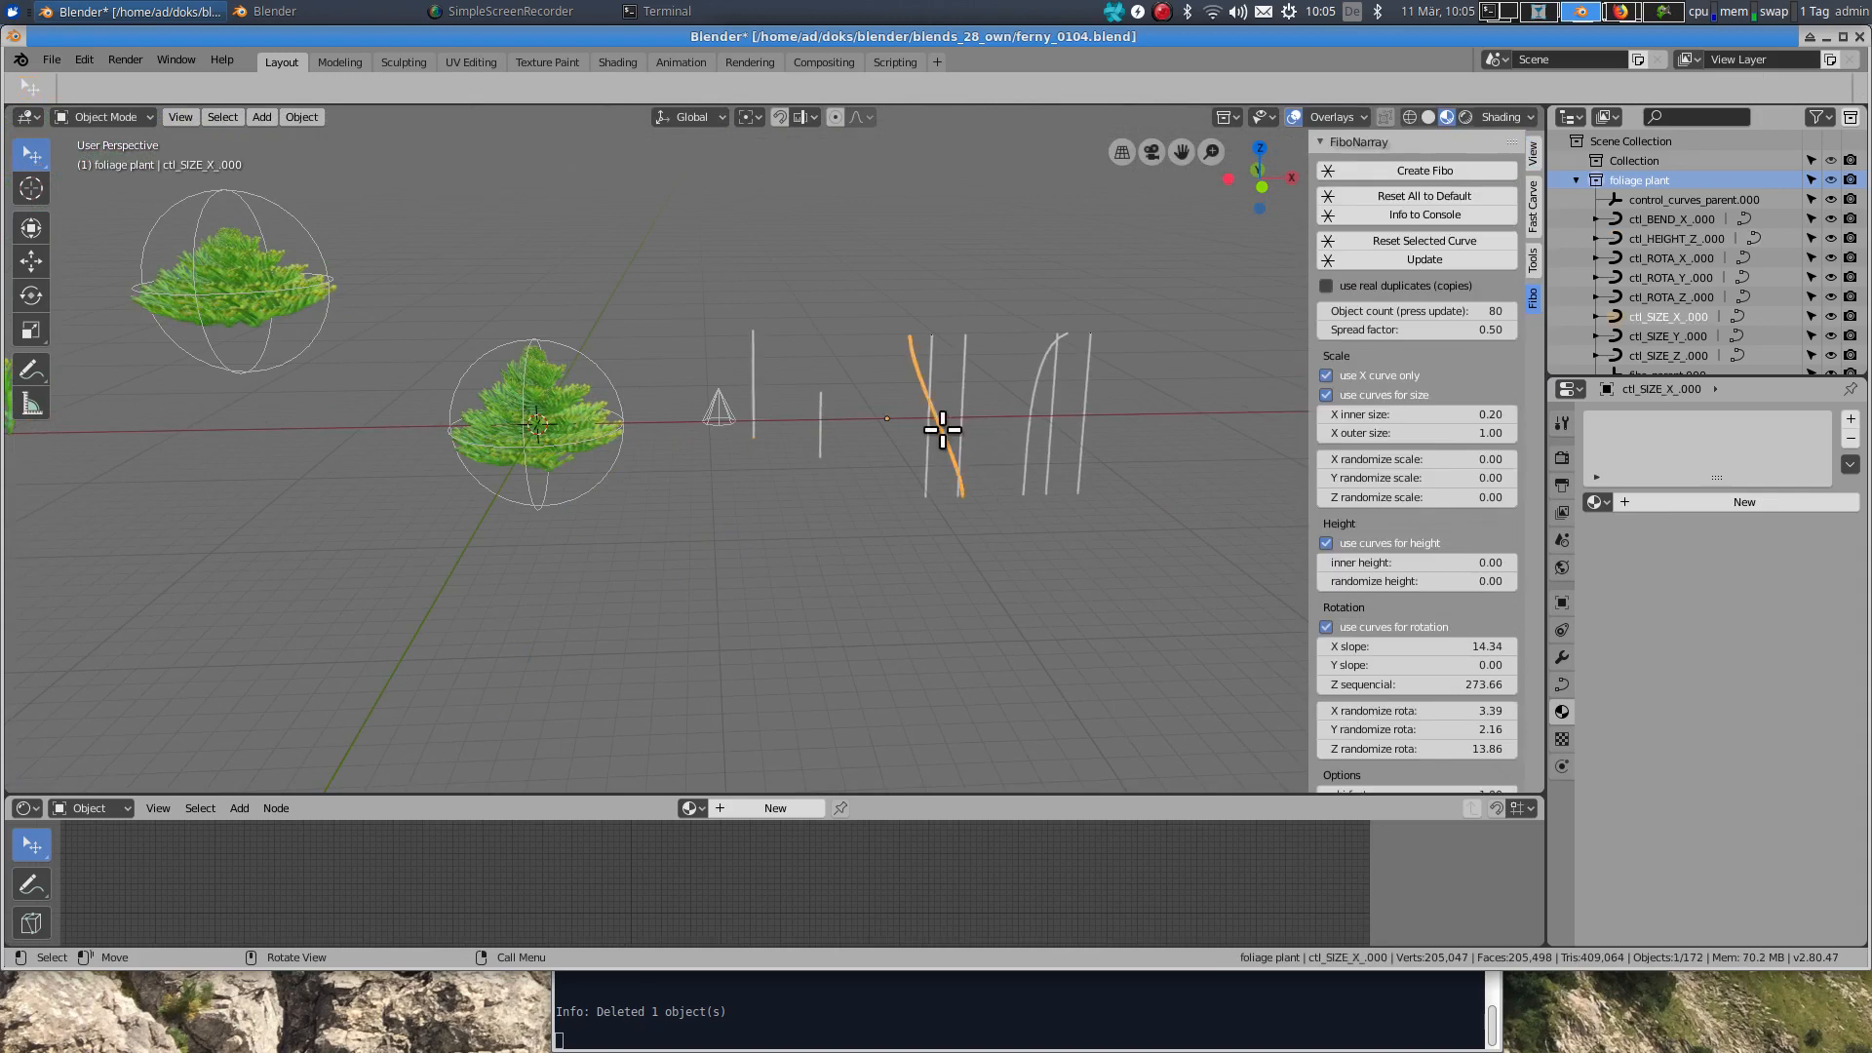
key(Tab)
click(964, 468)
key(g)
key(z)
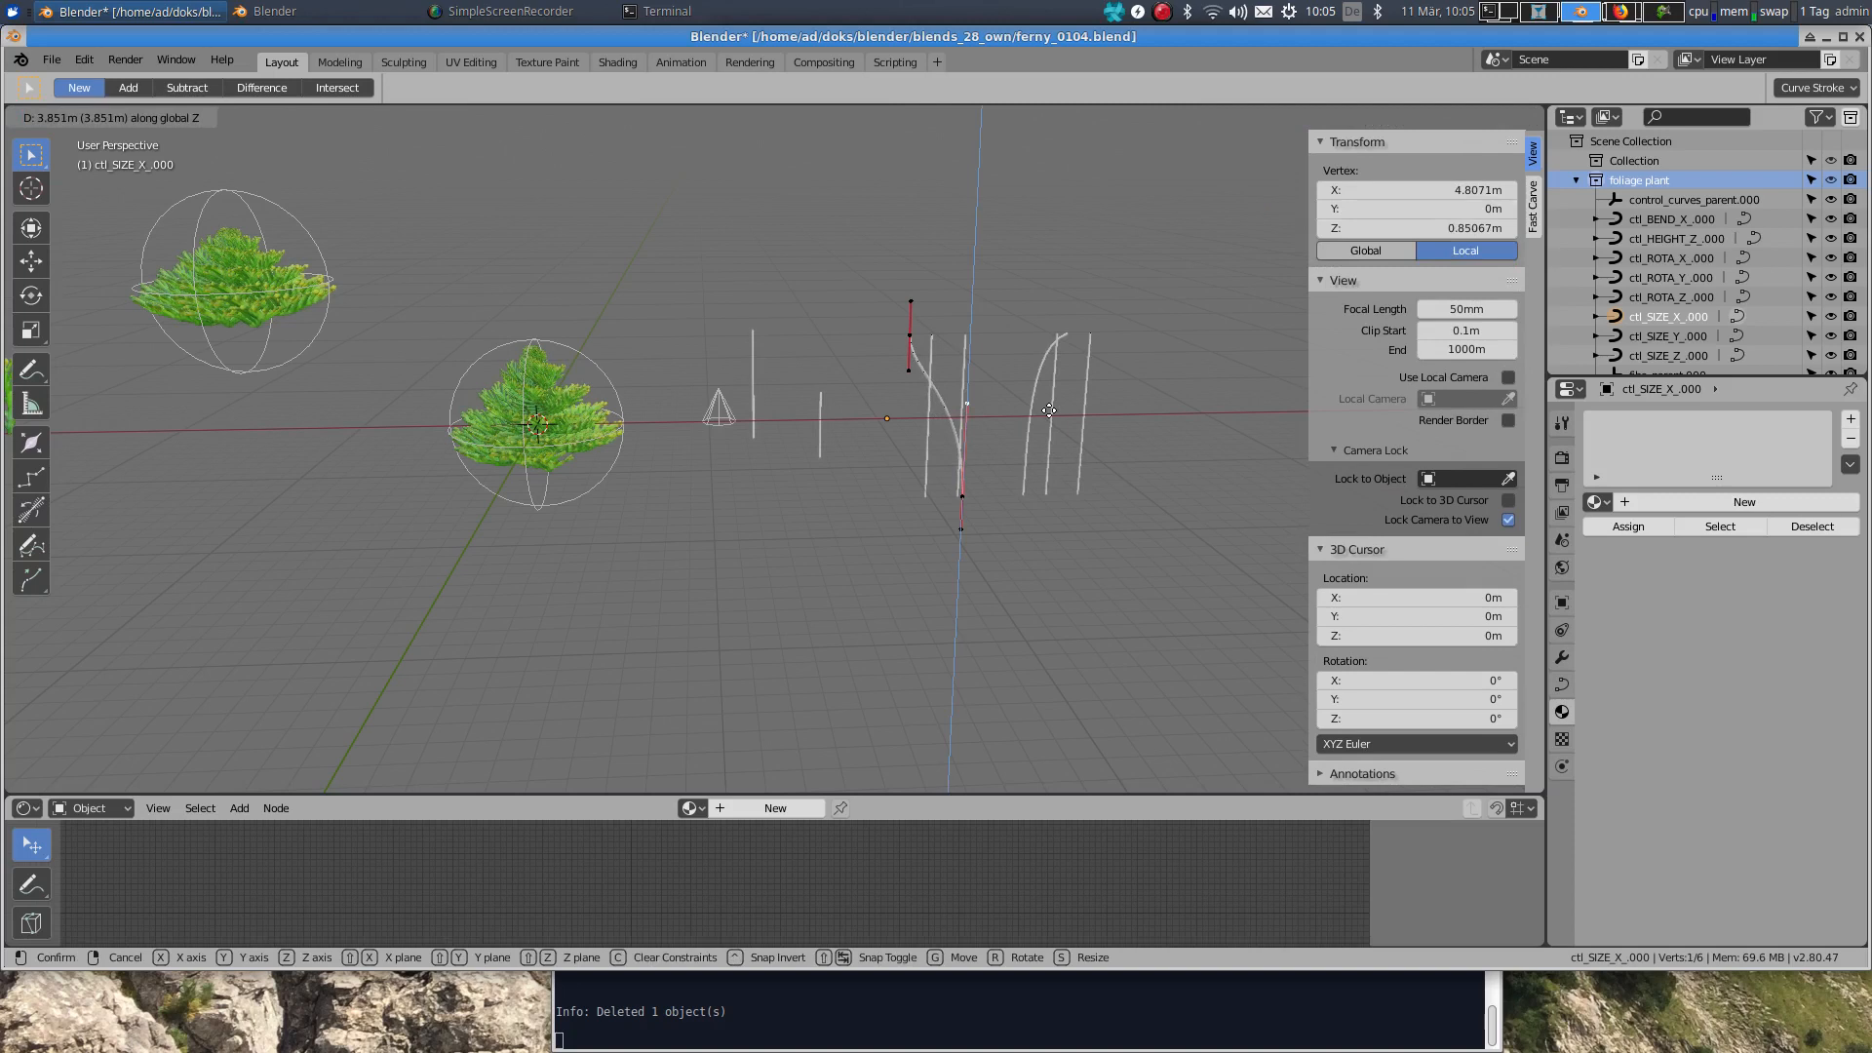
click(1049, 410)
key(g)
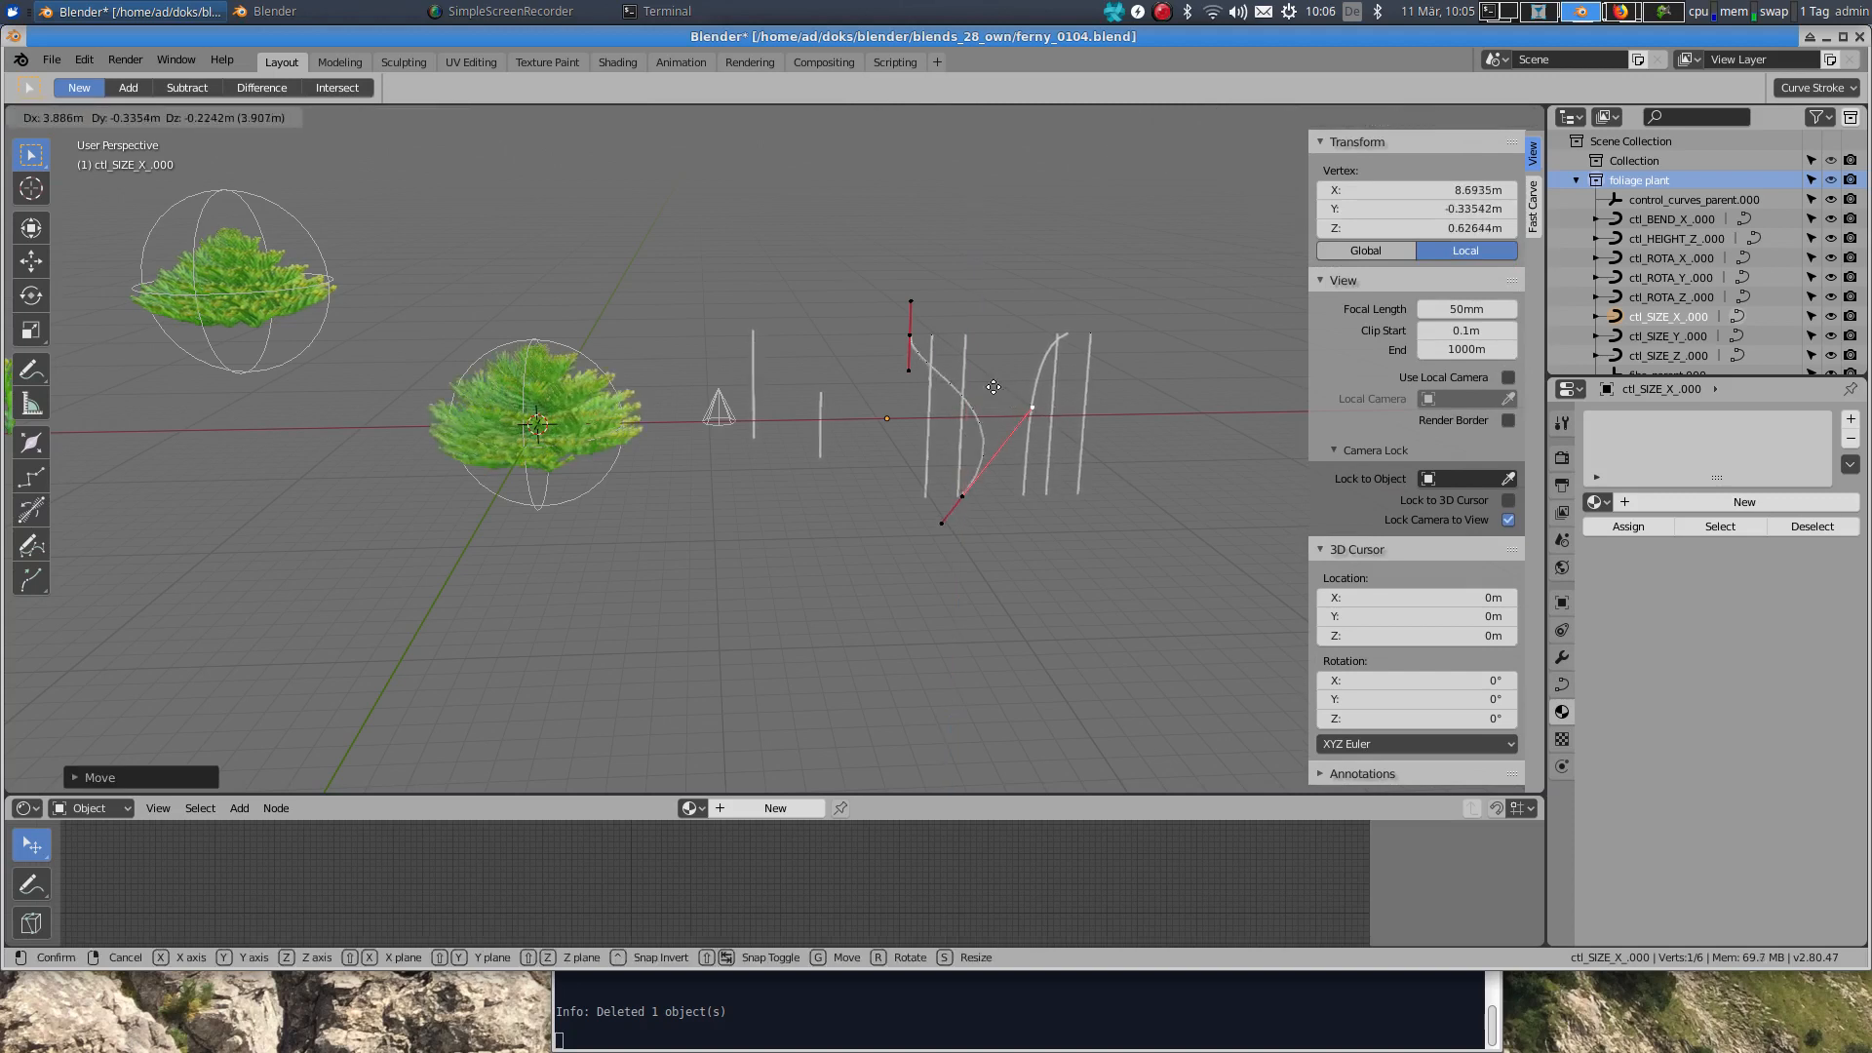
click(1033, 347)
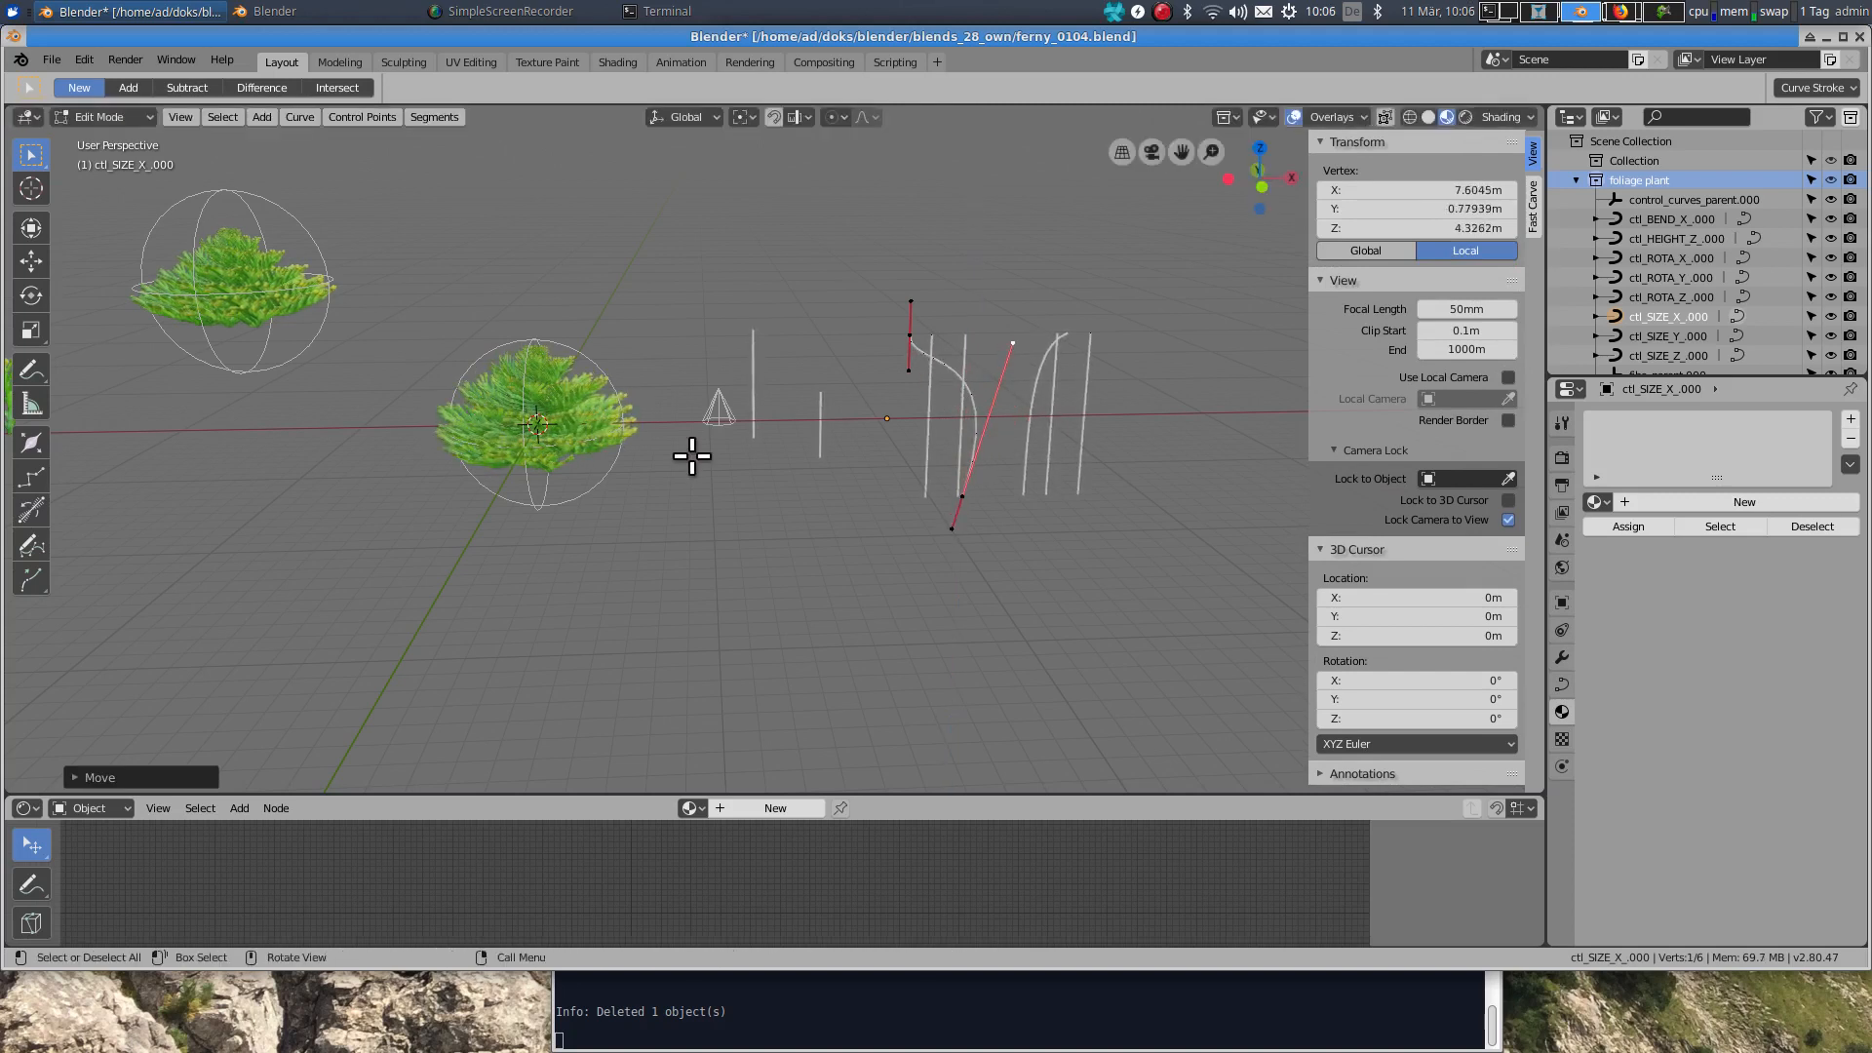
key(Tab)
Step: Select all immediate children of the original plant's parent, plus the parent itself
shift+middle_drag(575, 462, 751, 493)
scroll(751, 493, up, 4)
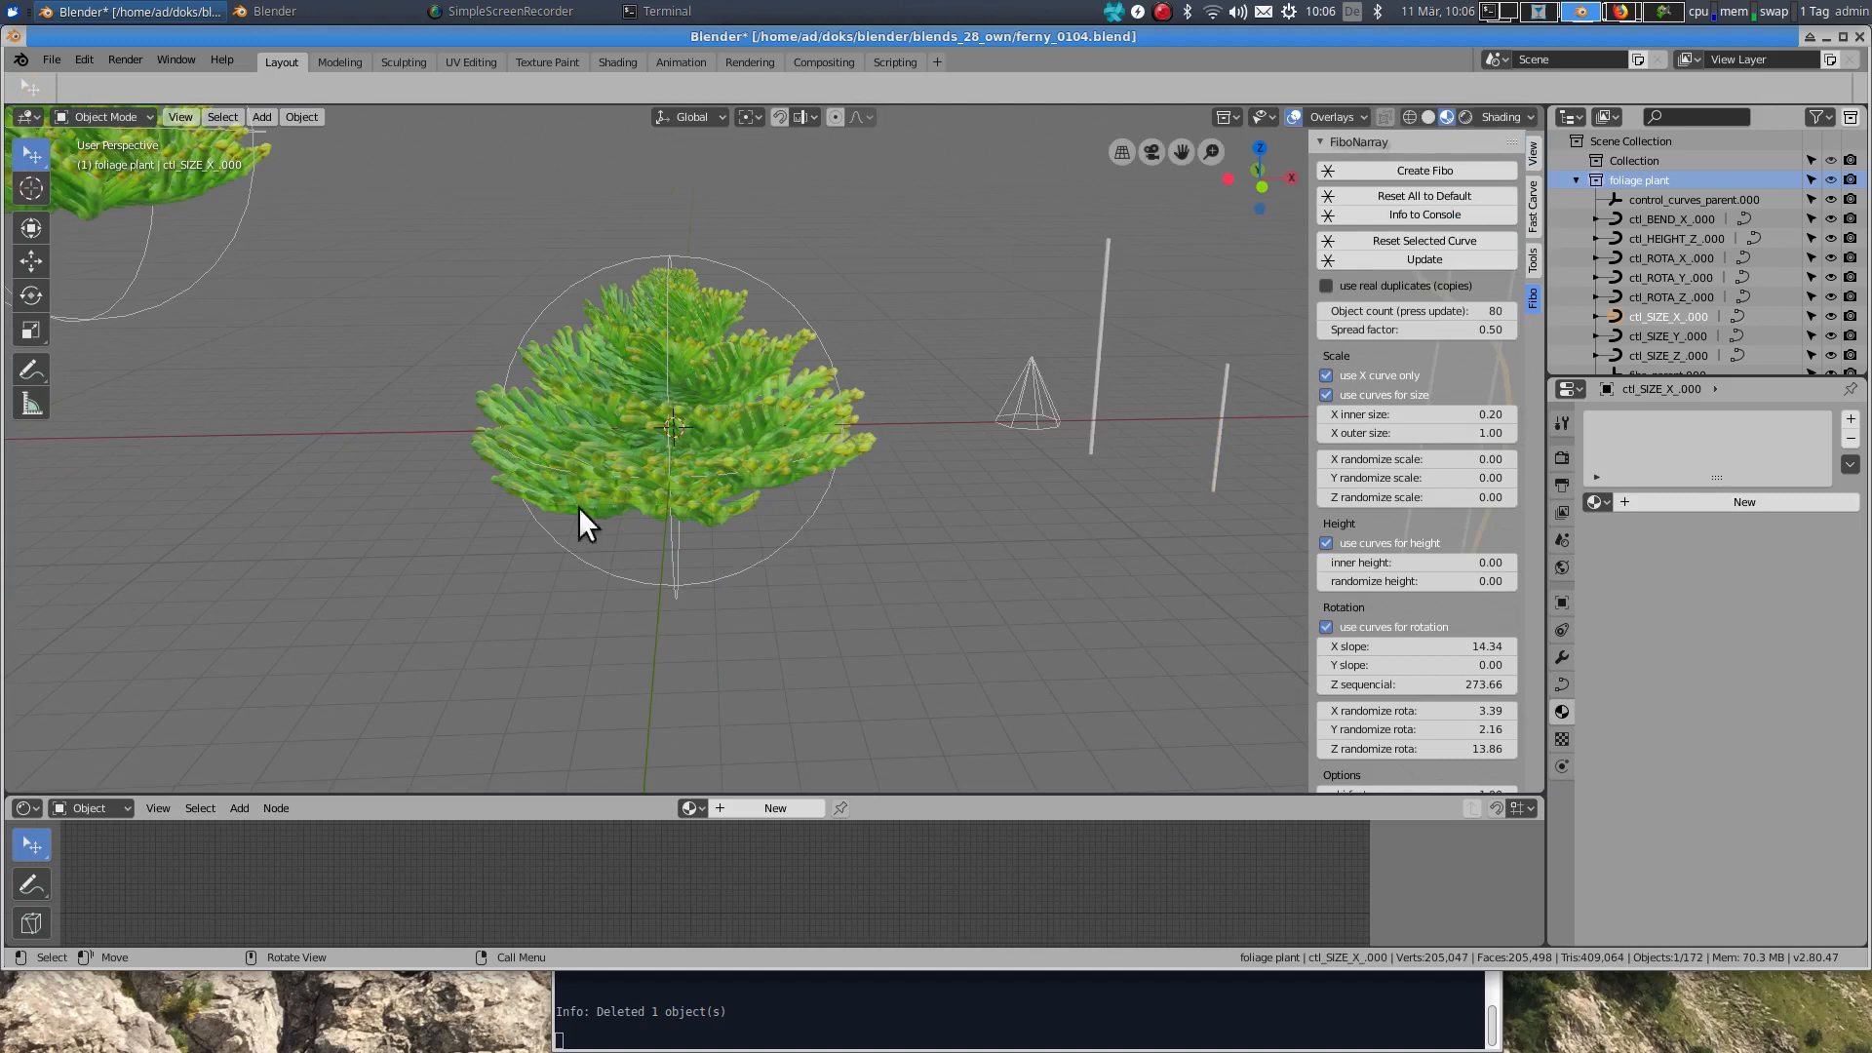
scroll(686, 488, down, 2)
click(782, 501)
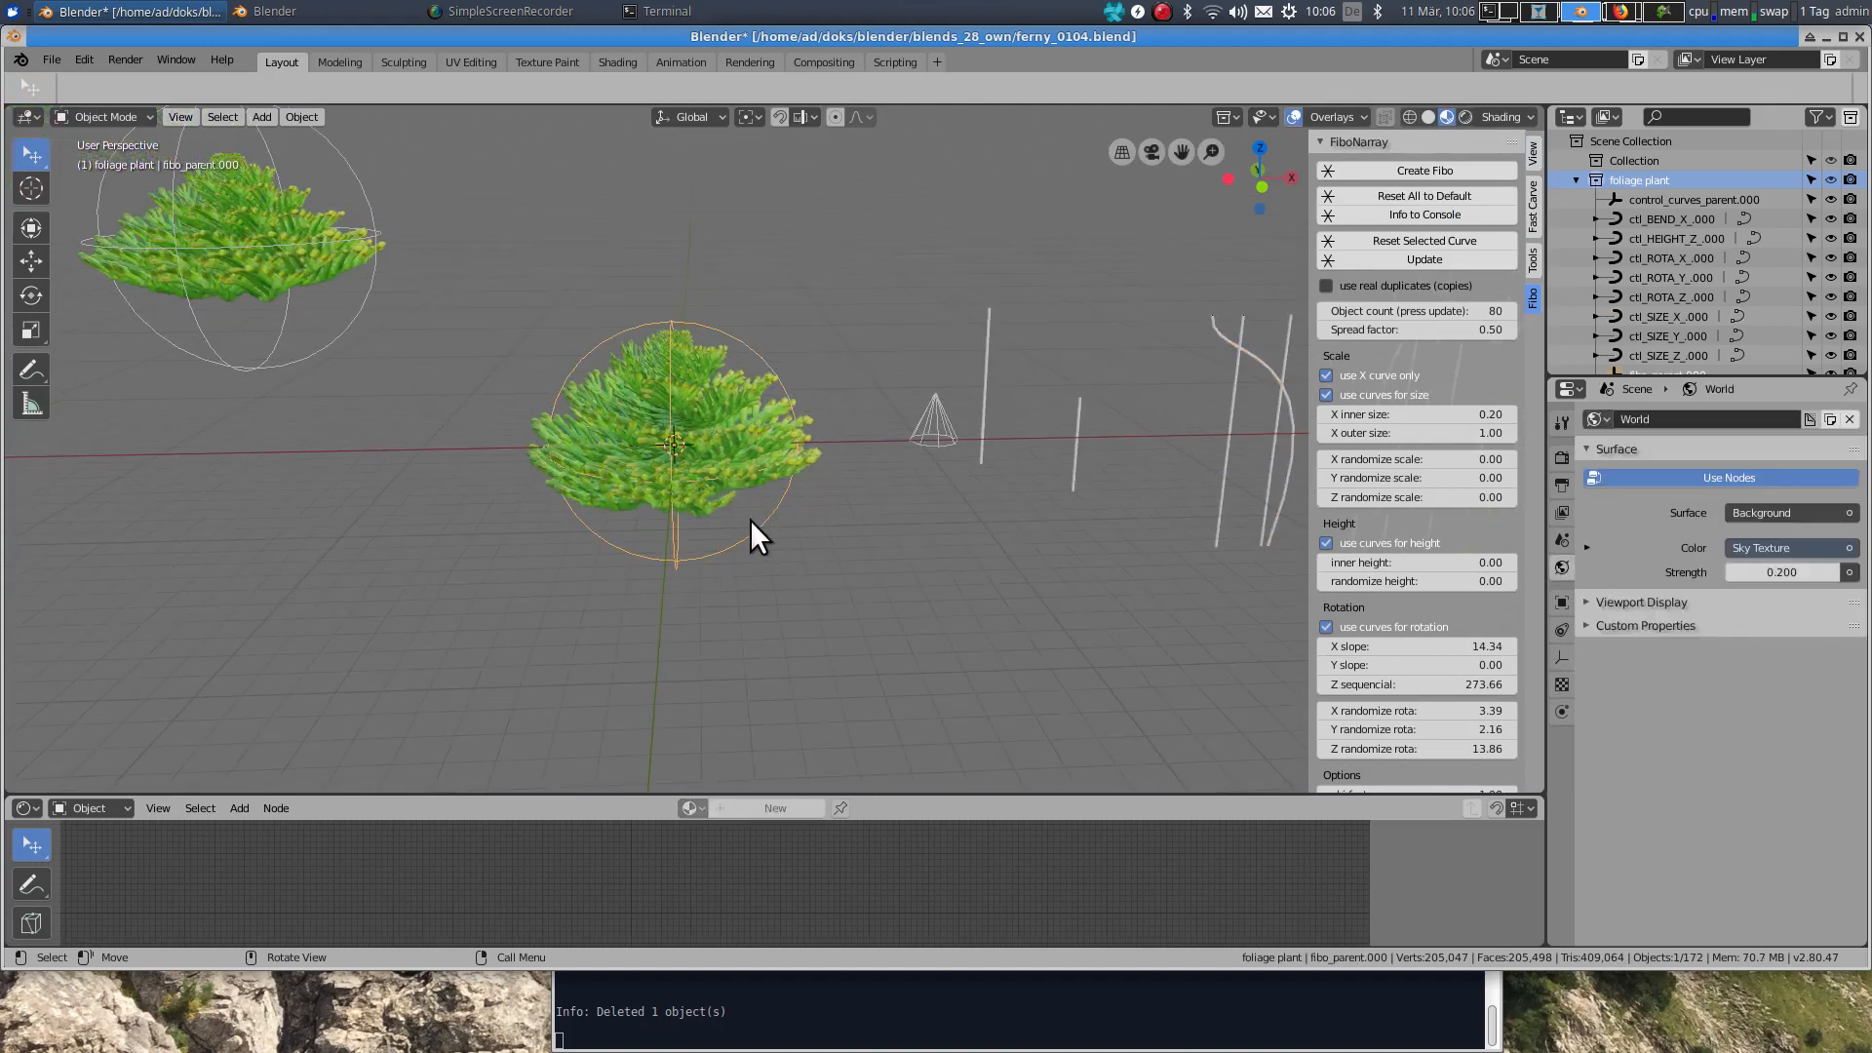
key(shift+g)
click(752, 507)
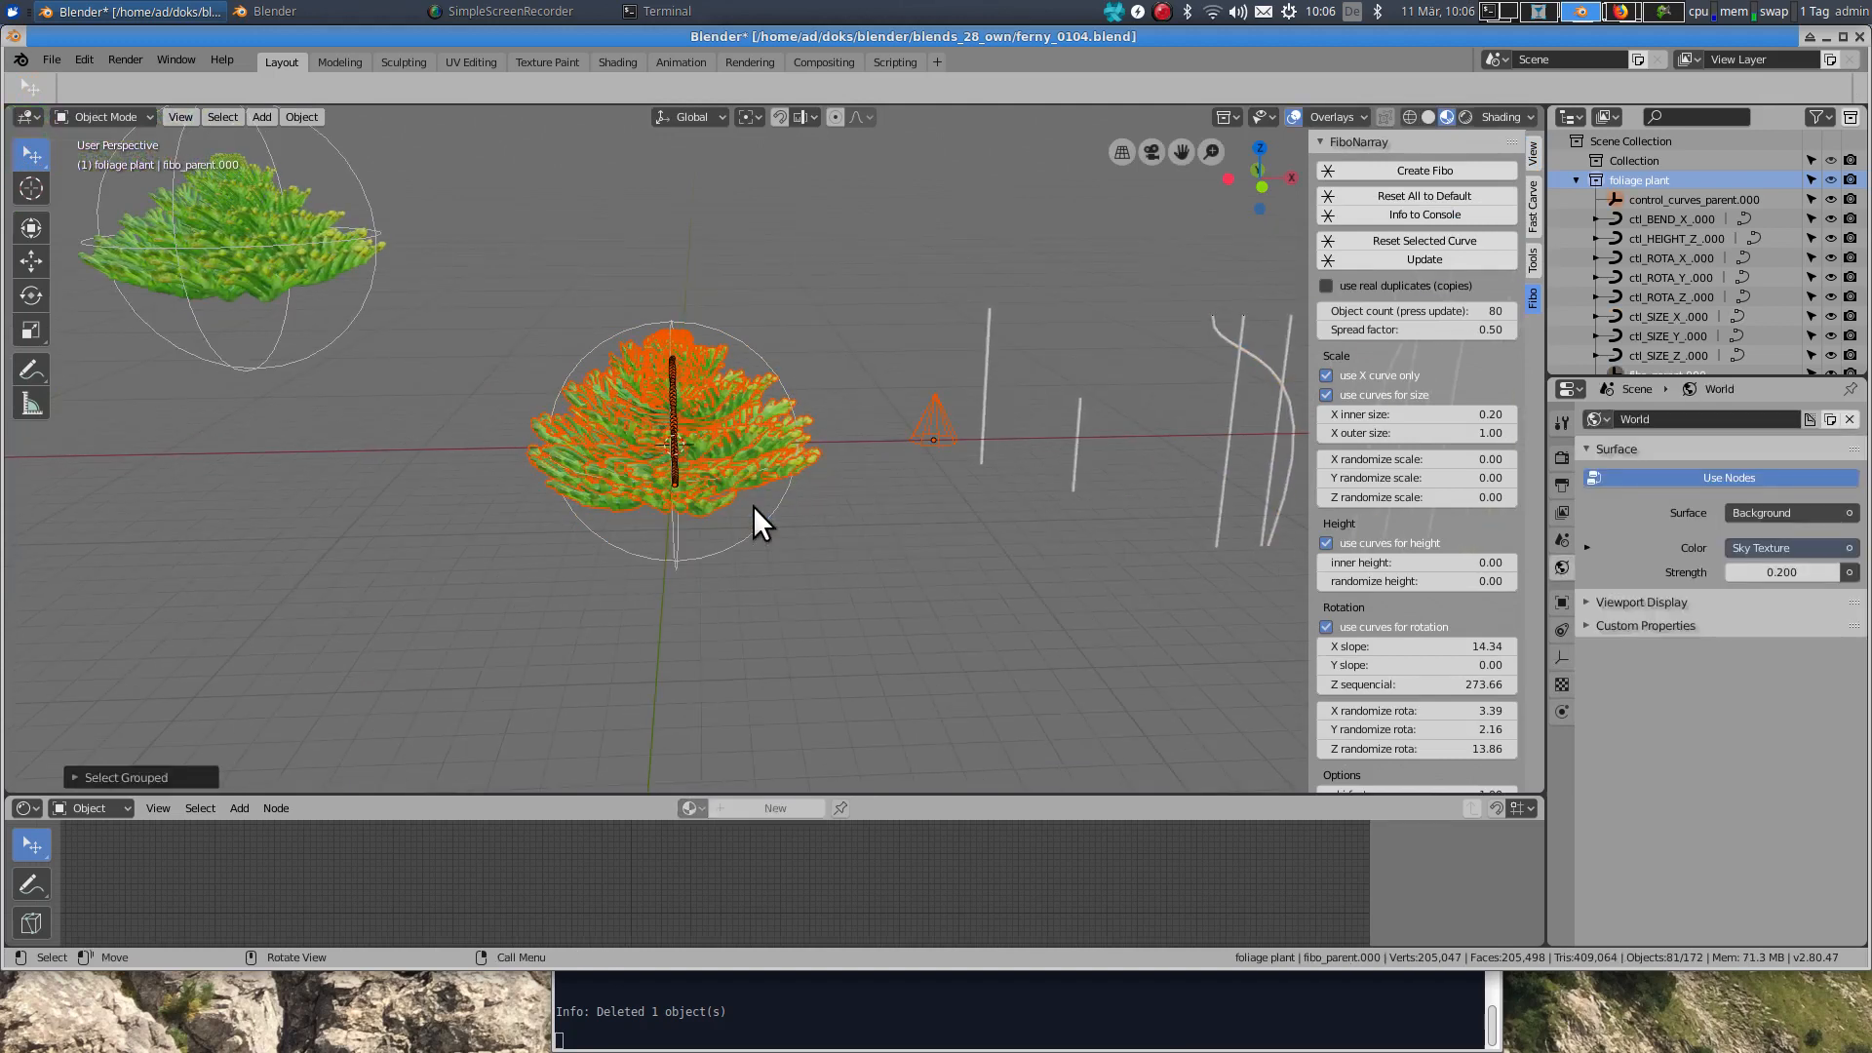
shift+click(776, 507)
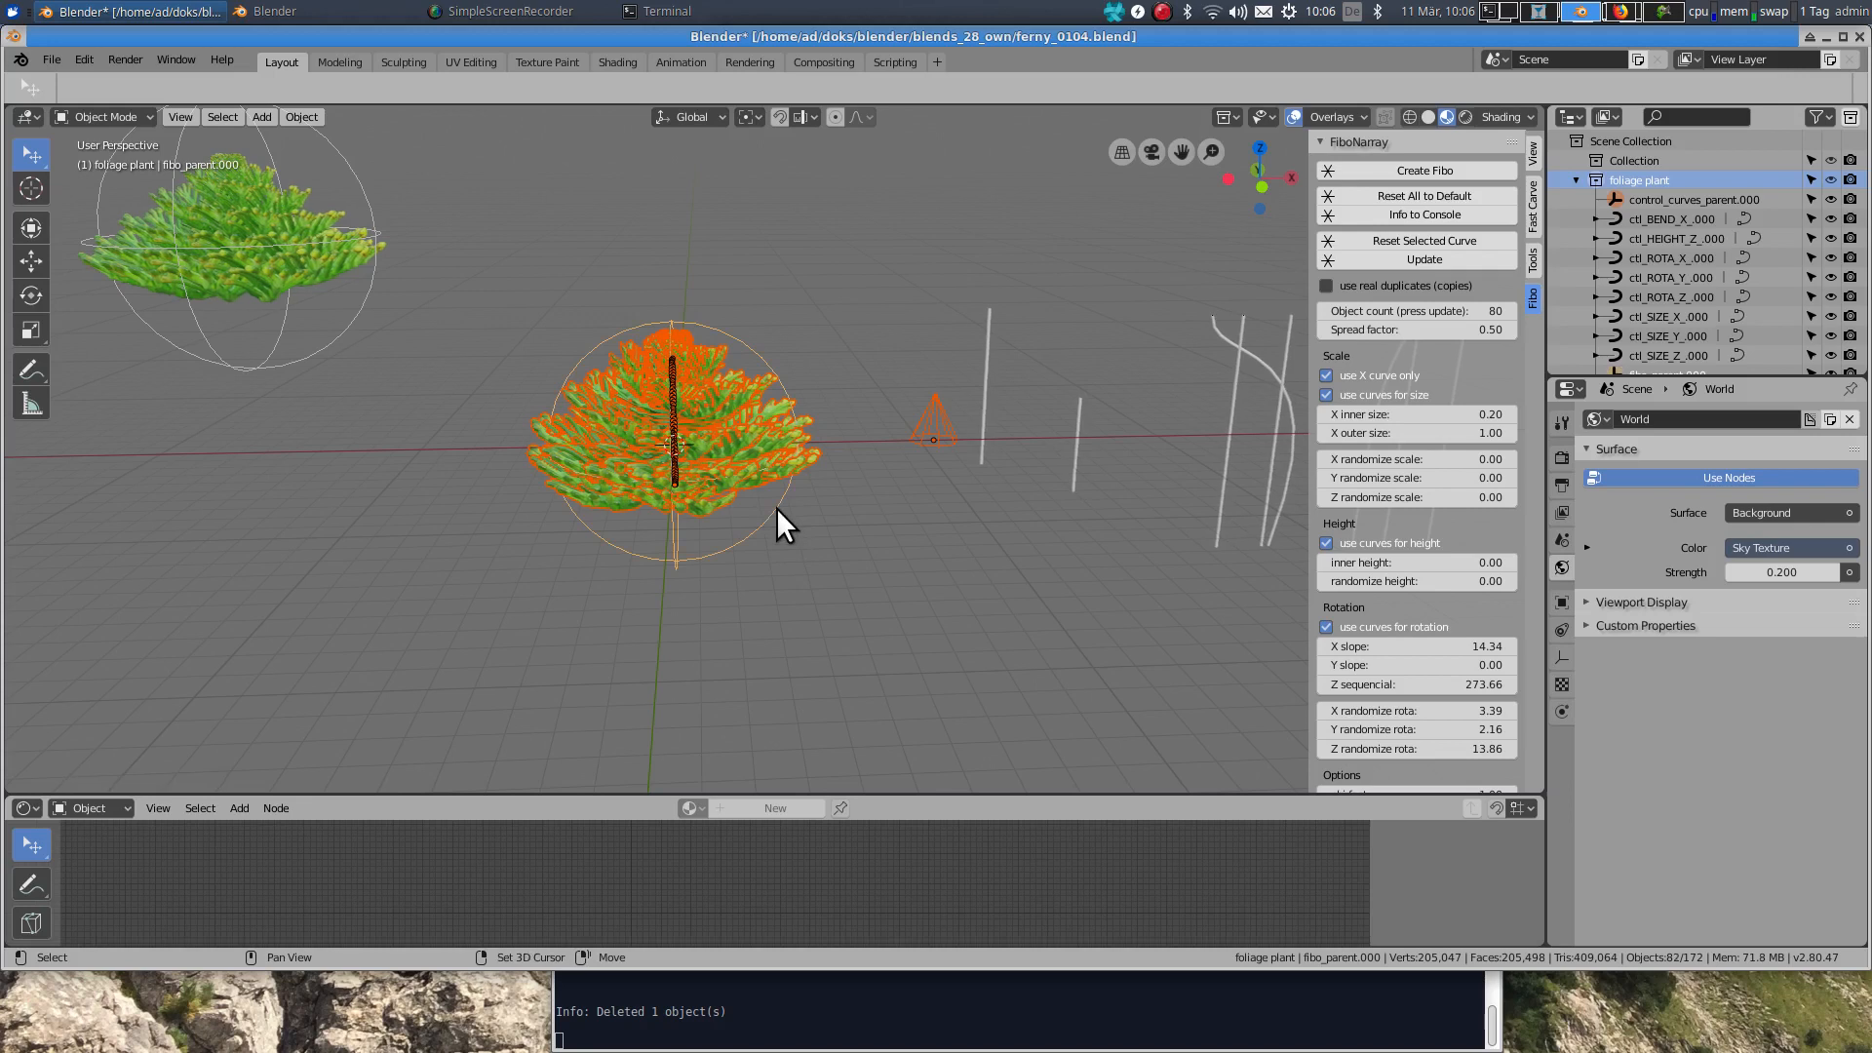
Step: Duplicate the selected plant upward along Z and unlink and apply the copy with FiboNarray
middle_drag(768, 544, 760, 520)
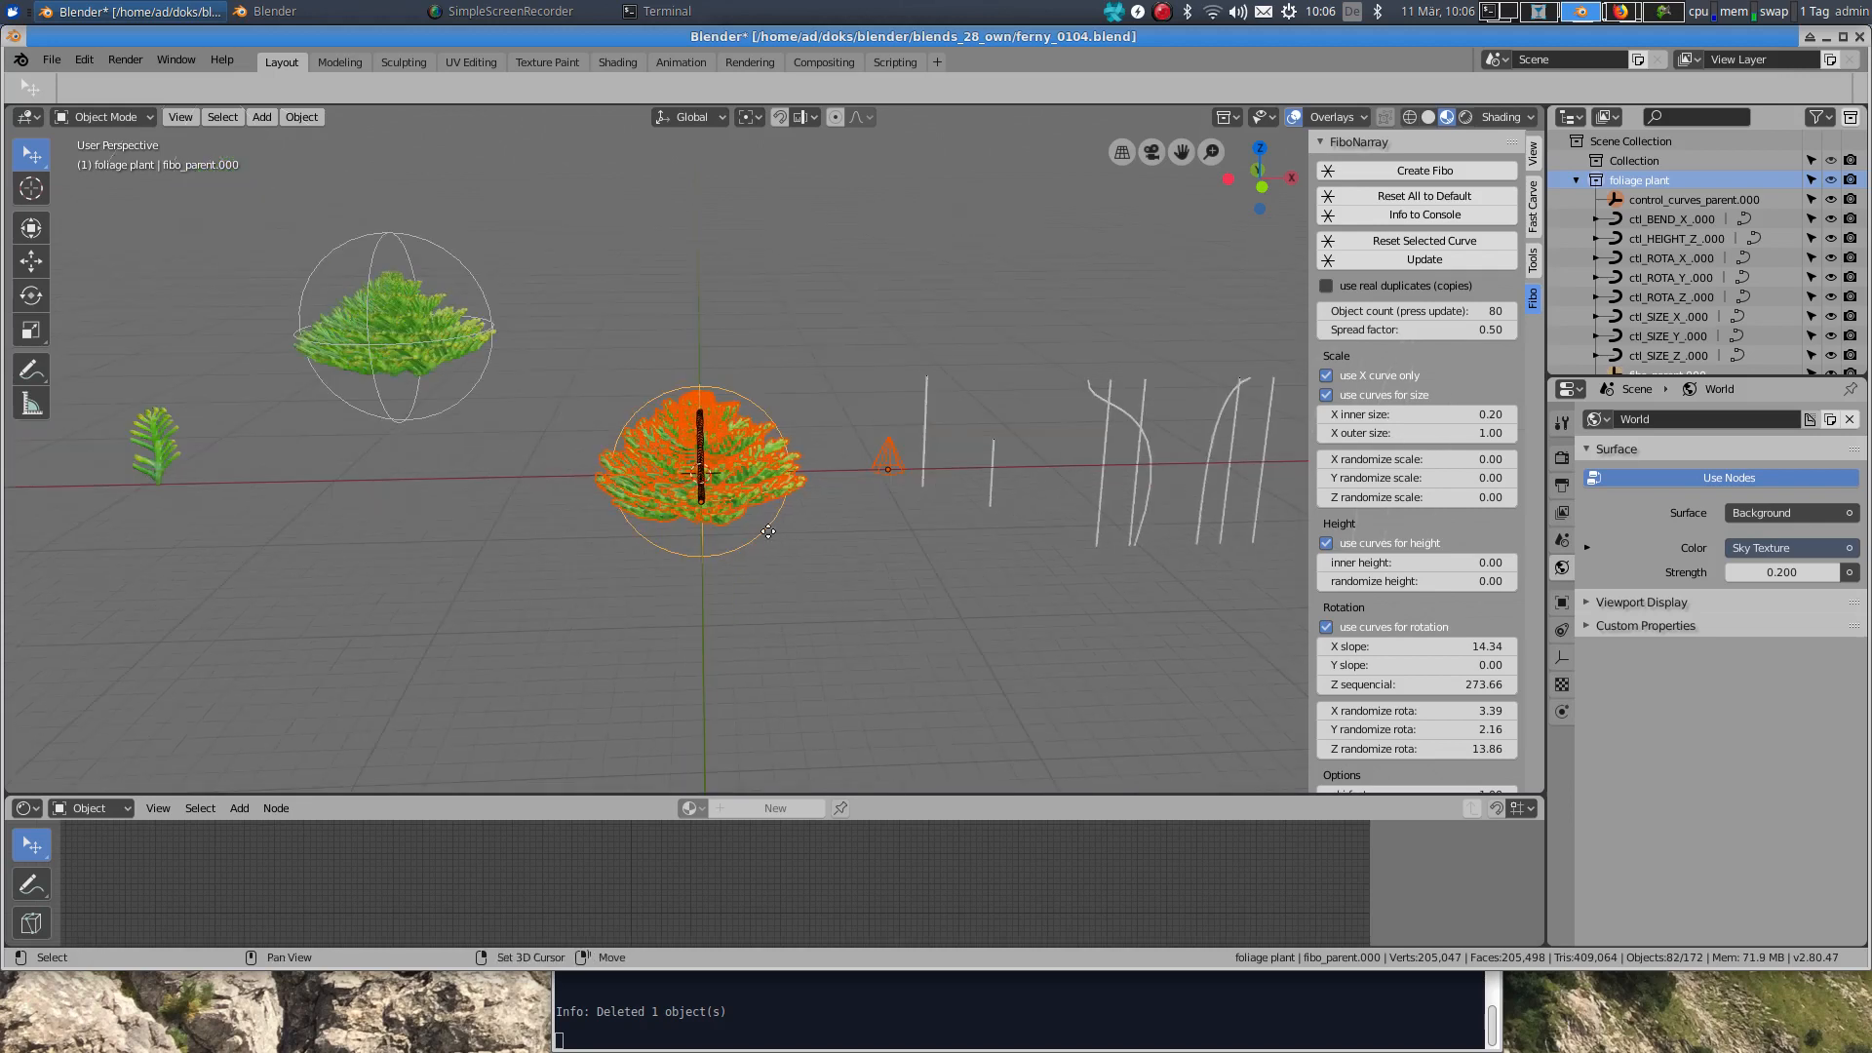
key(shift+d)
key(z)
click(768, 108)
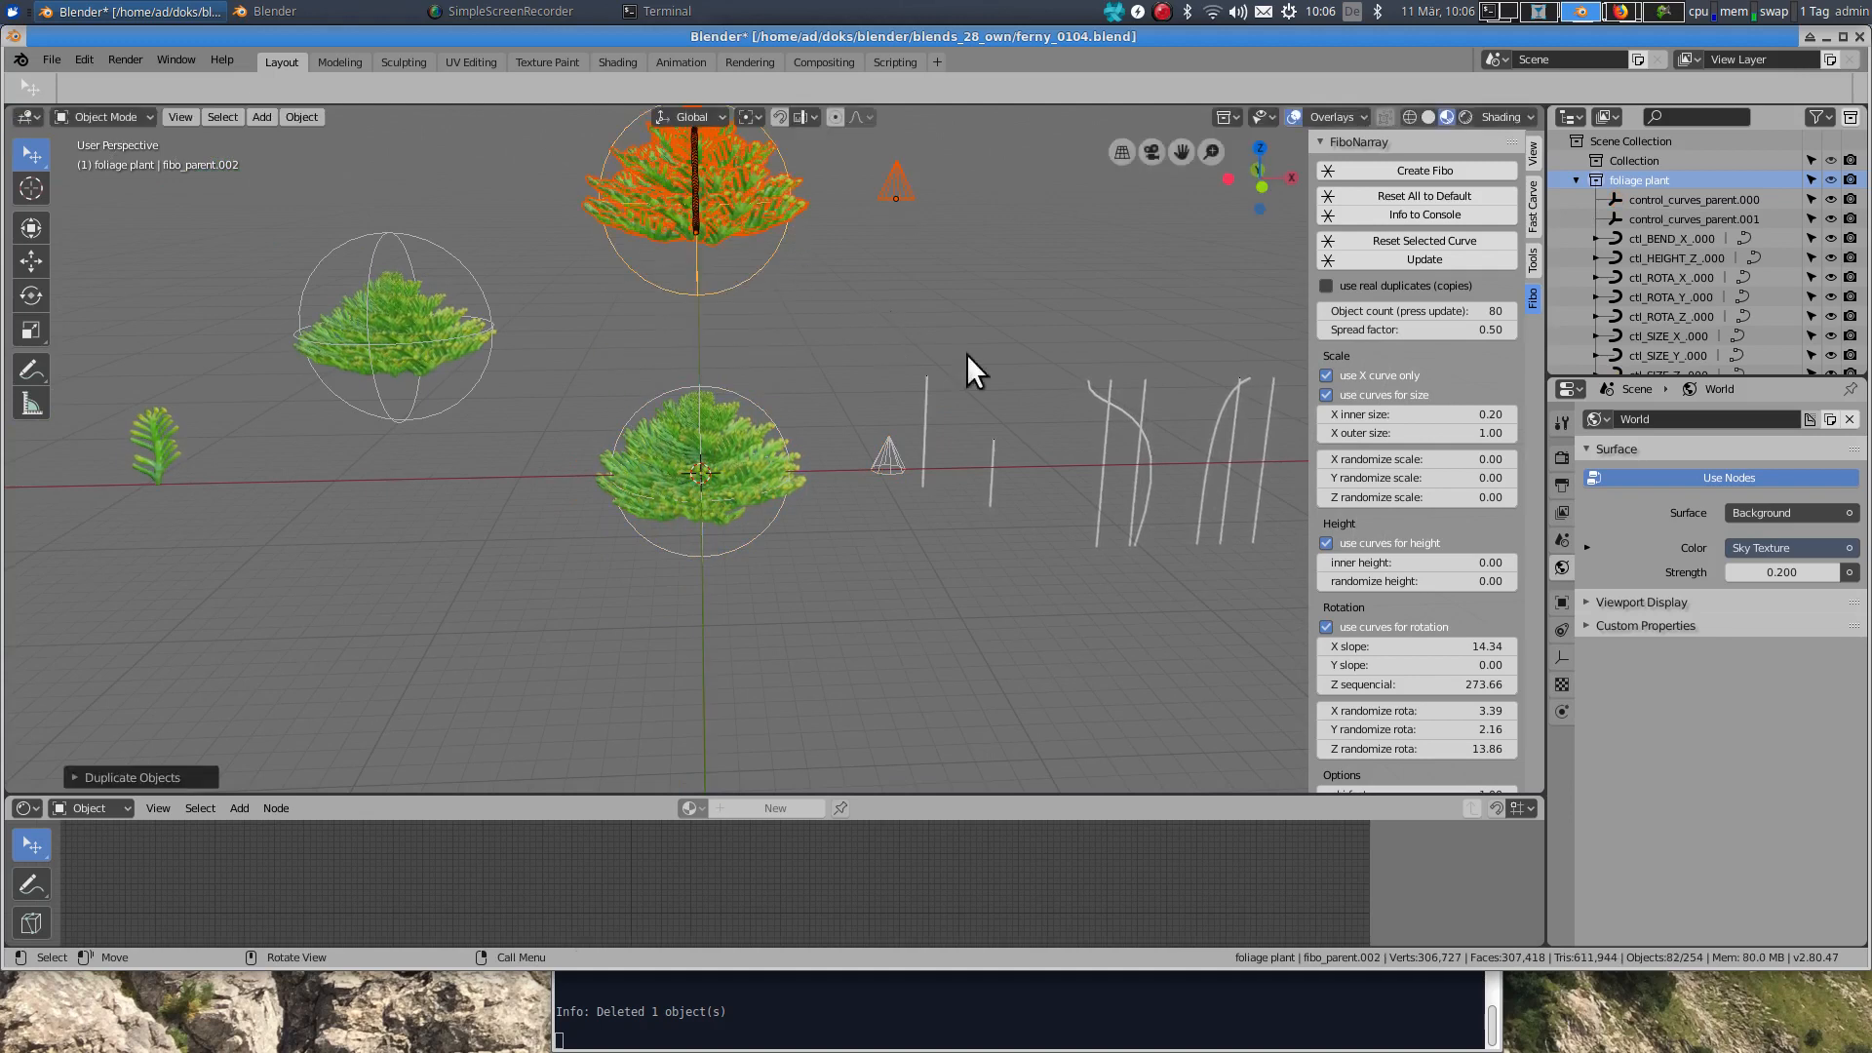
scroll(1393, 530, down, 7)
scroll(1393, 527, down, 5)
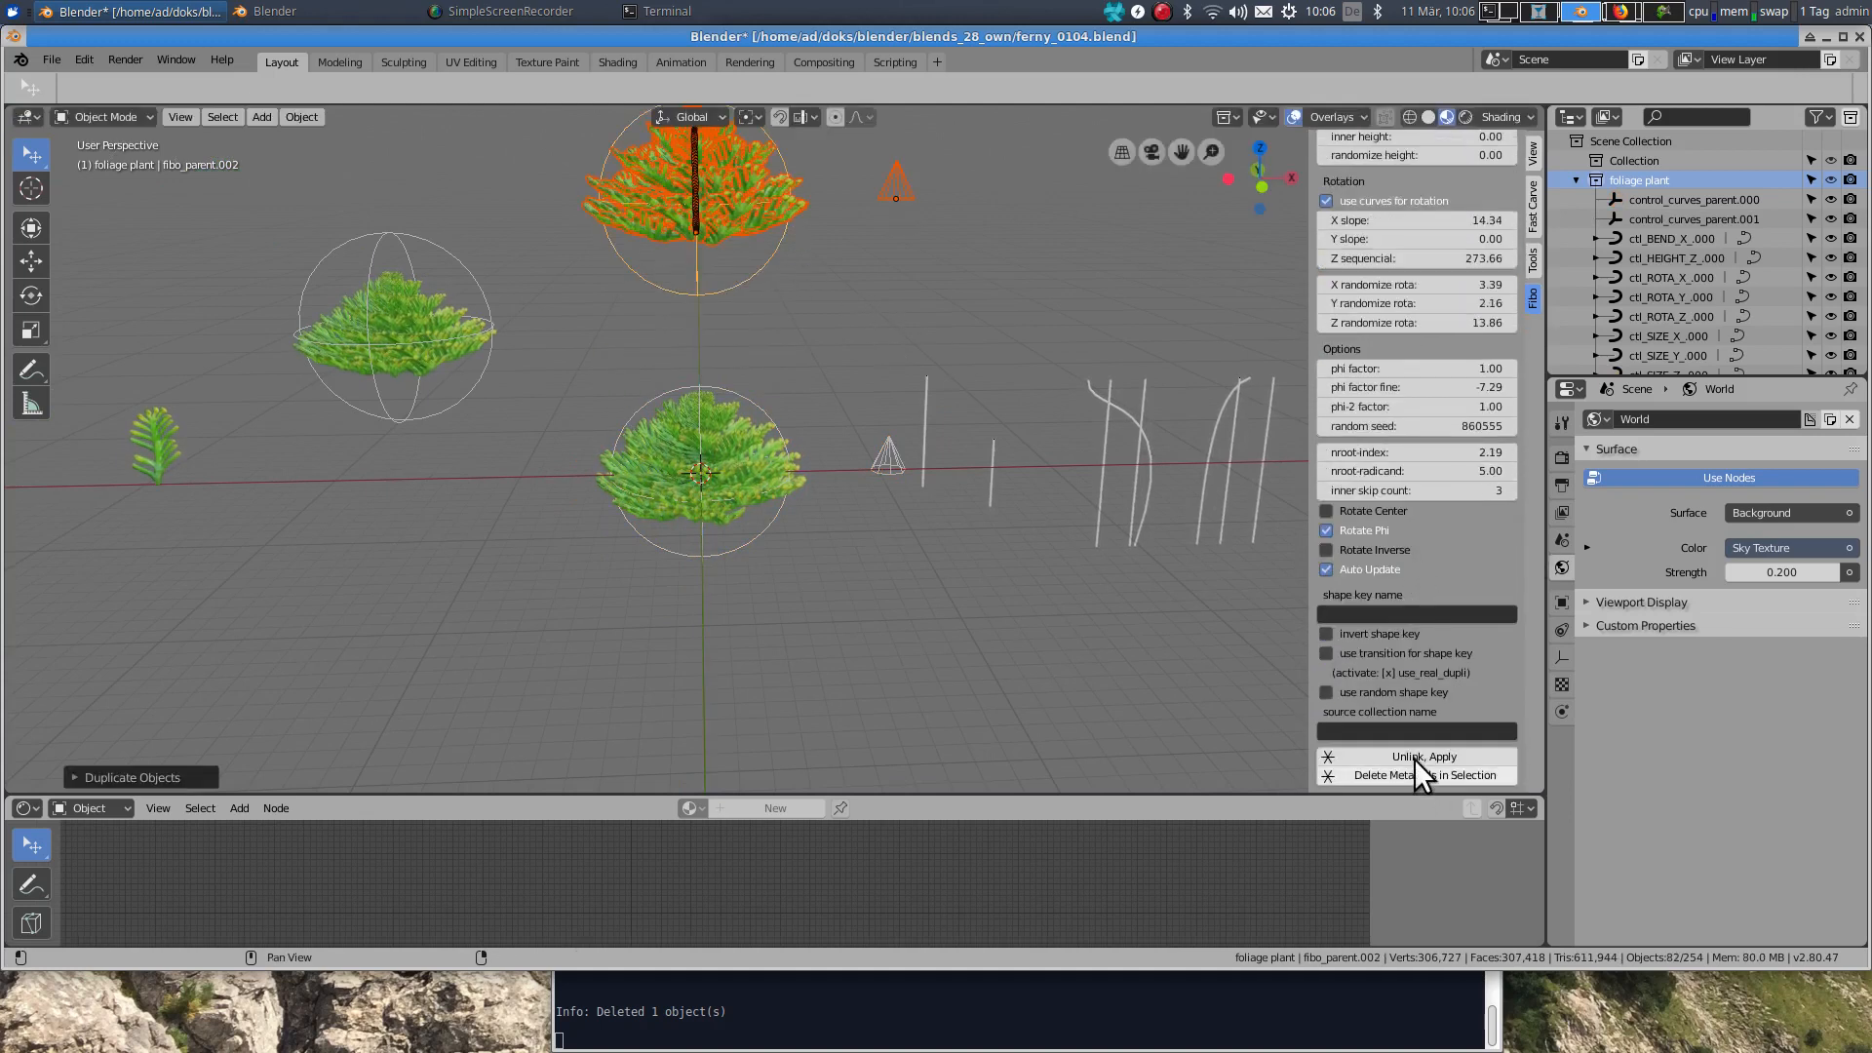
Step: Delete the duplicated control curves parent beside the upper plant copy
scroll(751, 388, down, 3)
middle_drag(799, 429, 506, 386)
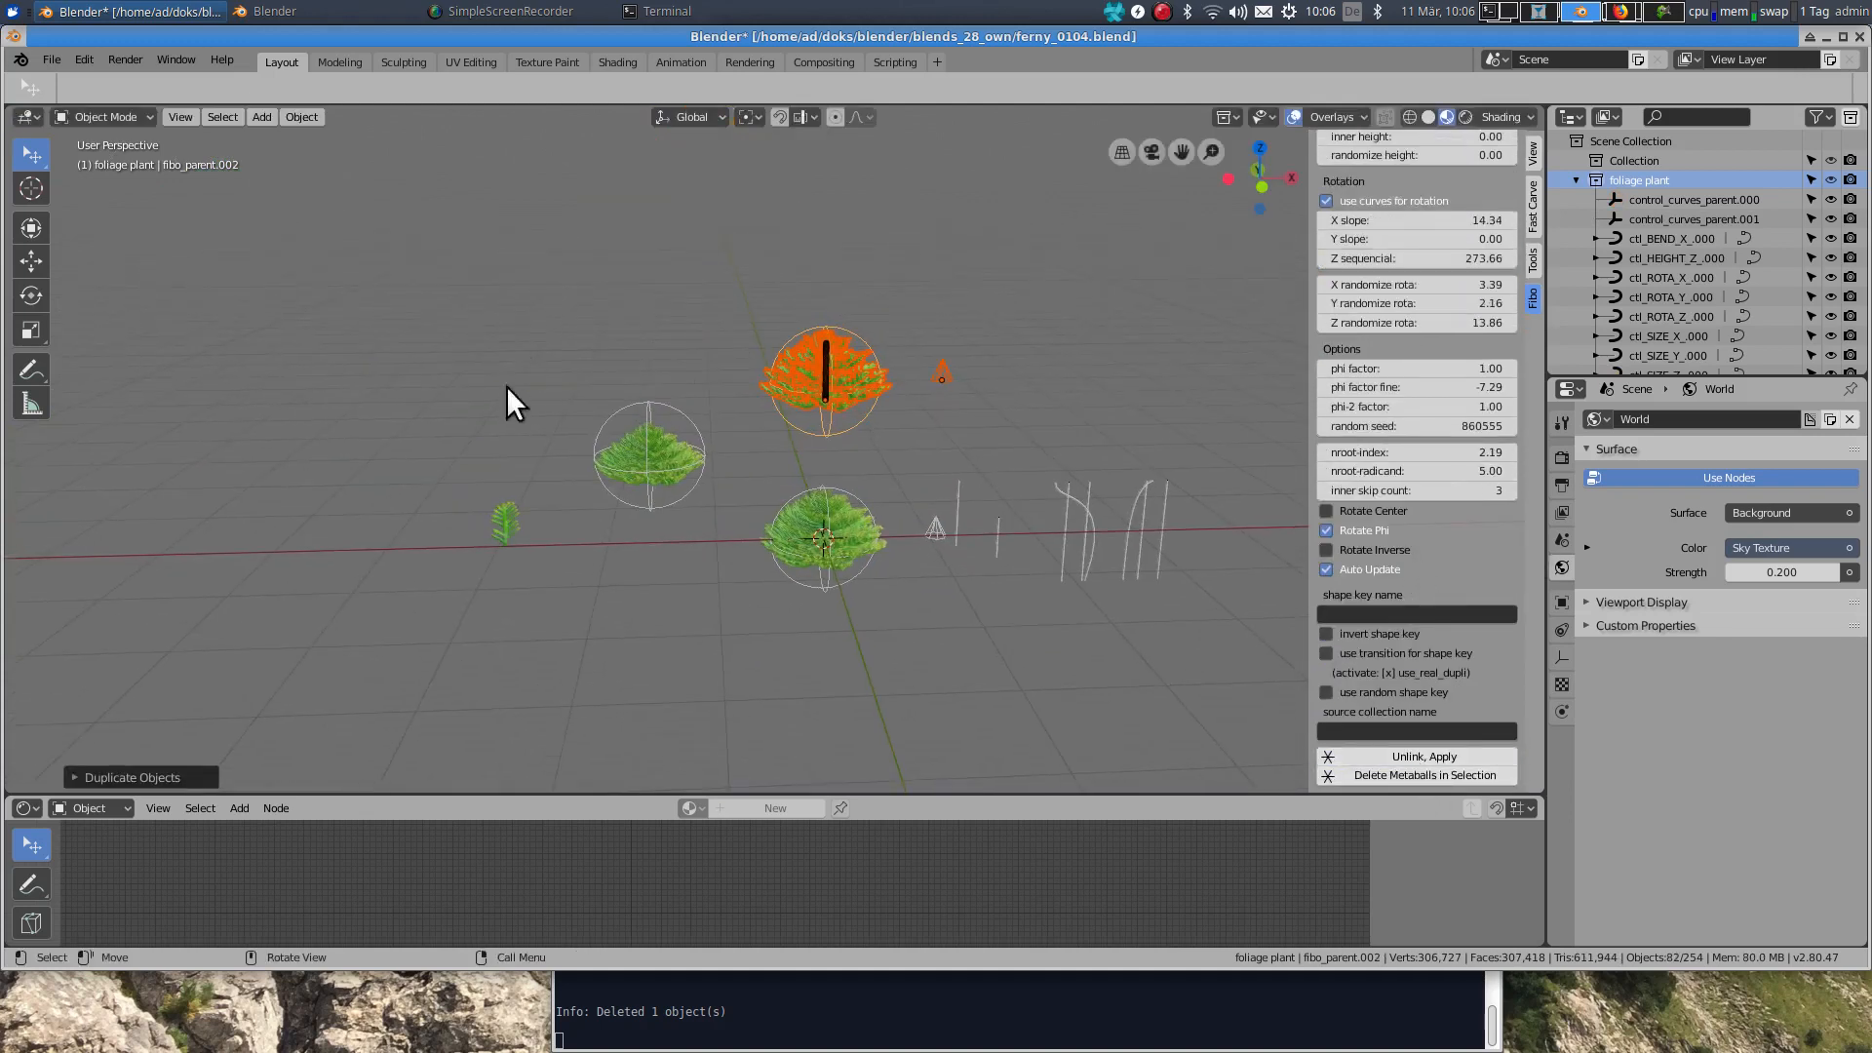
middle_drag(854, 384, 922, 424)
click(966, 398)
click(940, 382)
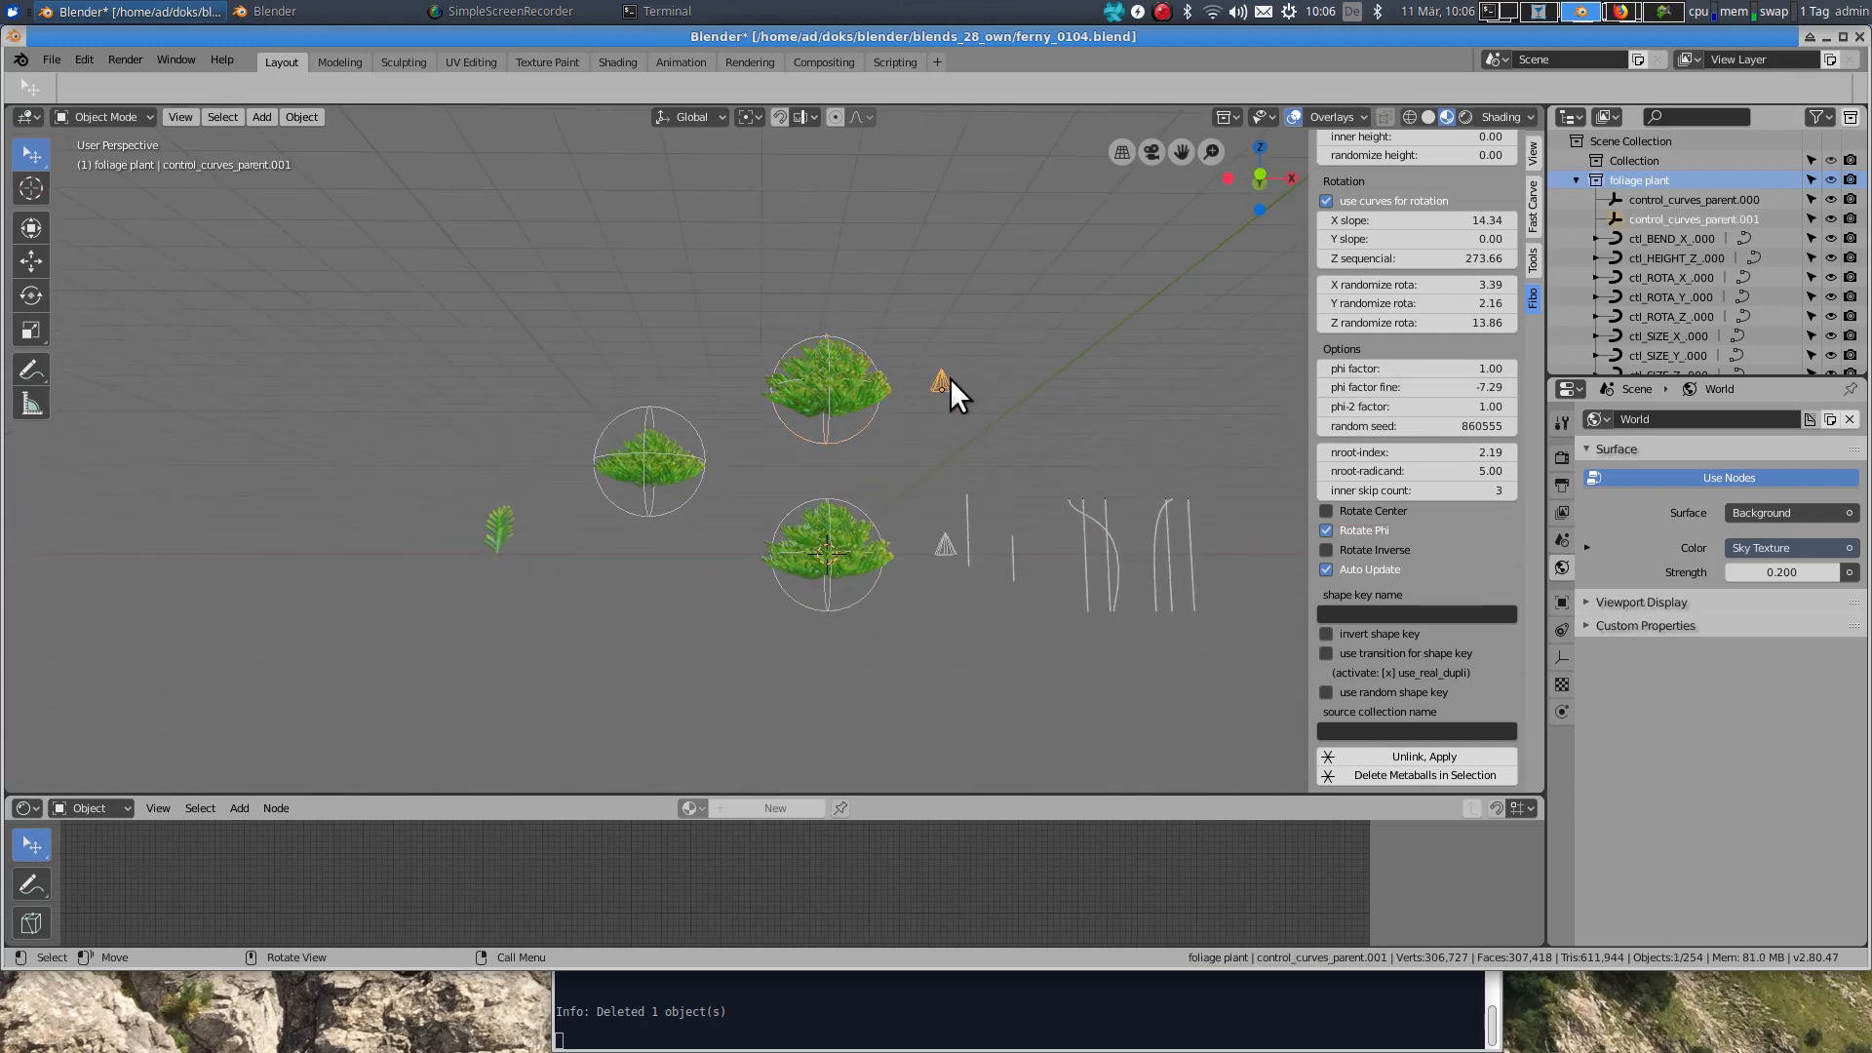
key(x)
click(948, 389)
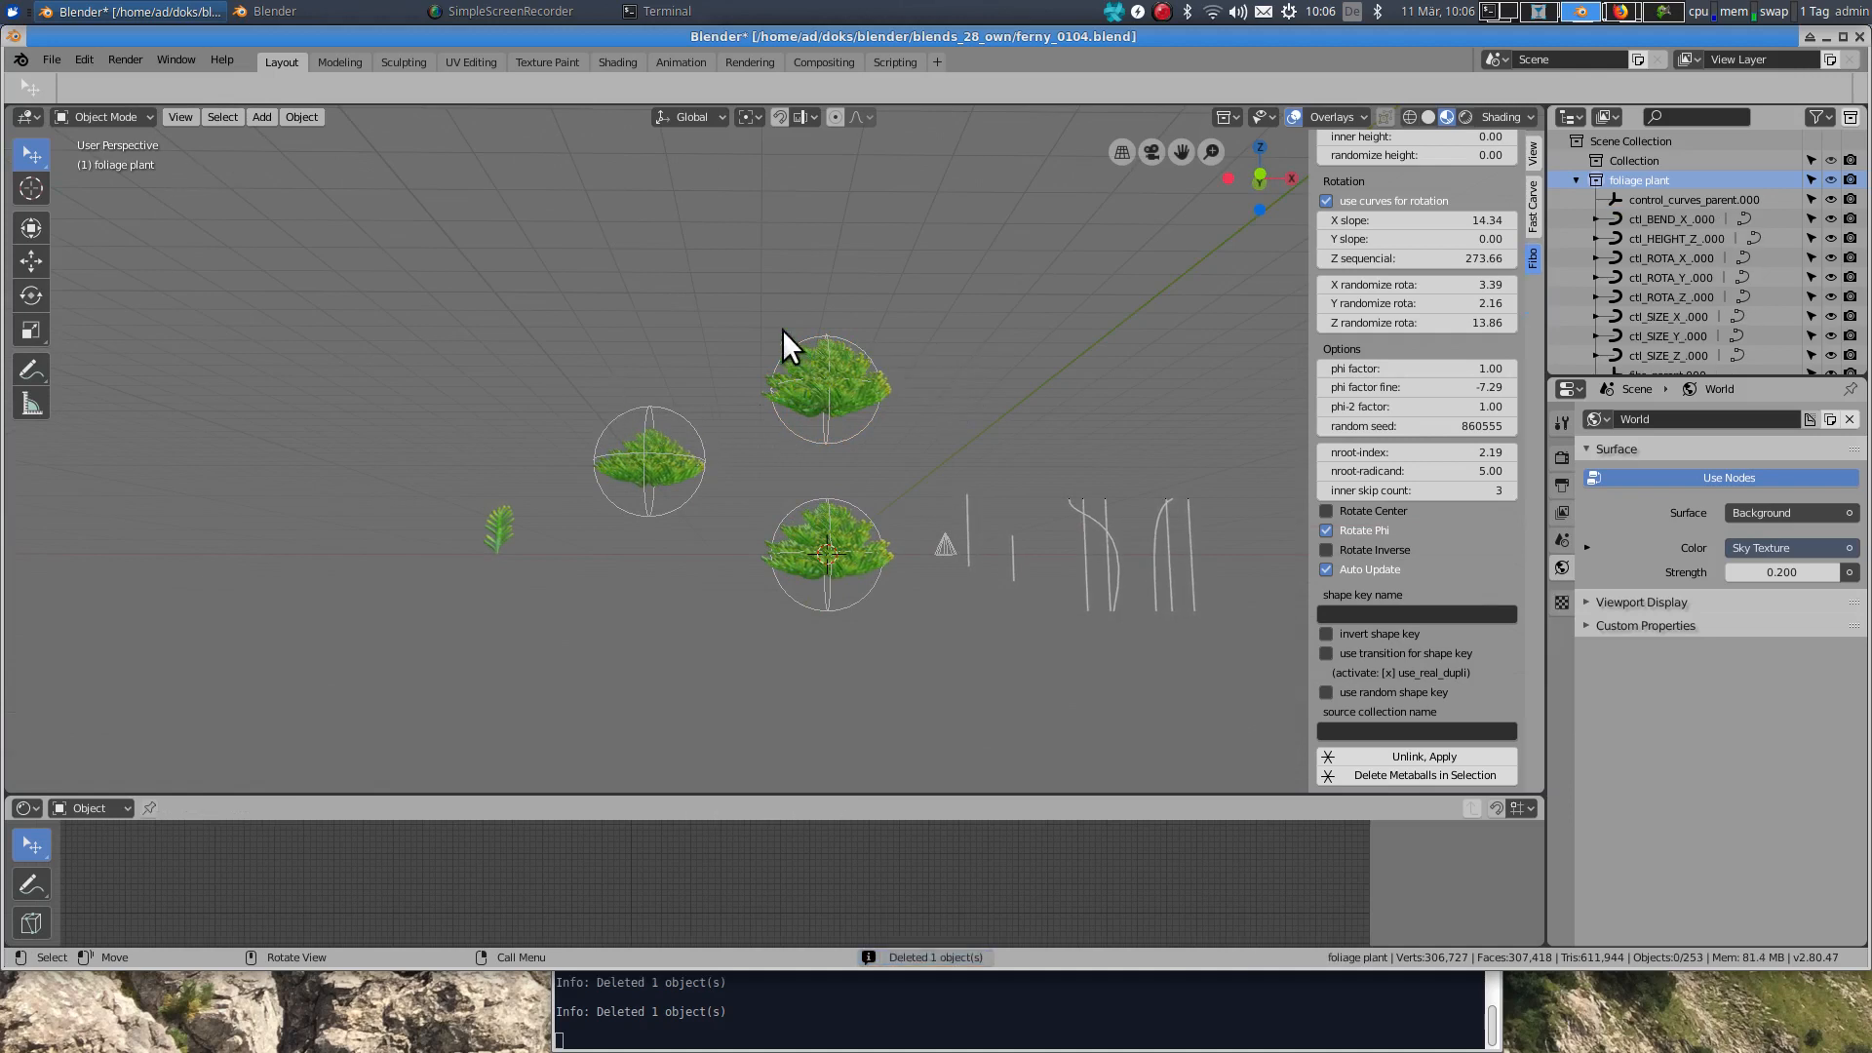
Step: Move the immediate children of the upper plant copy's parent into a new collection named foliage new
drag(743, 290, 906, 453)
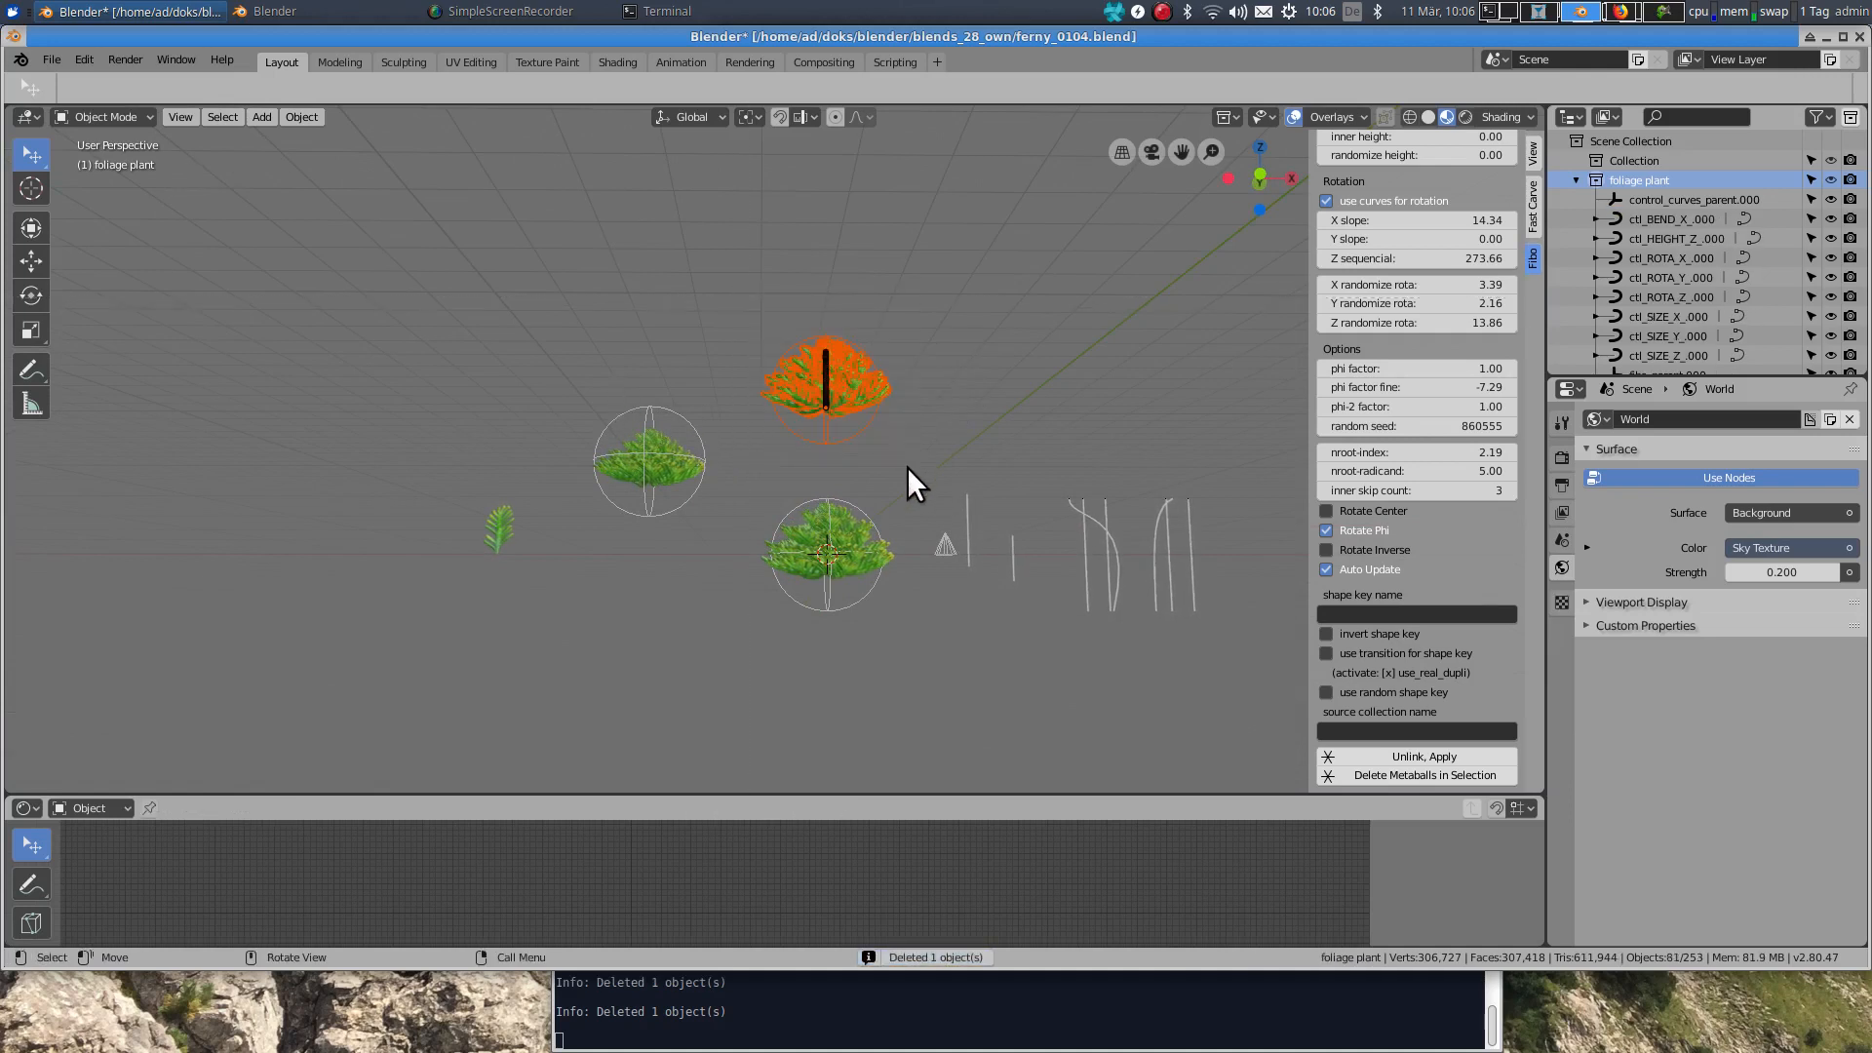
key(alt+a)
scroll(857, 437, up, 4)
click(856, 421)
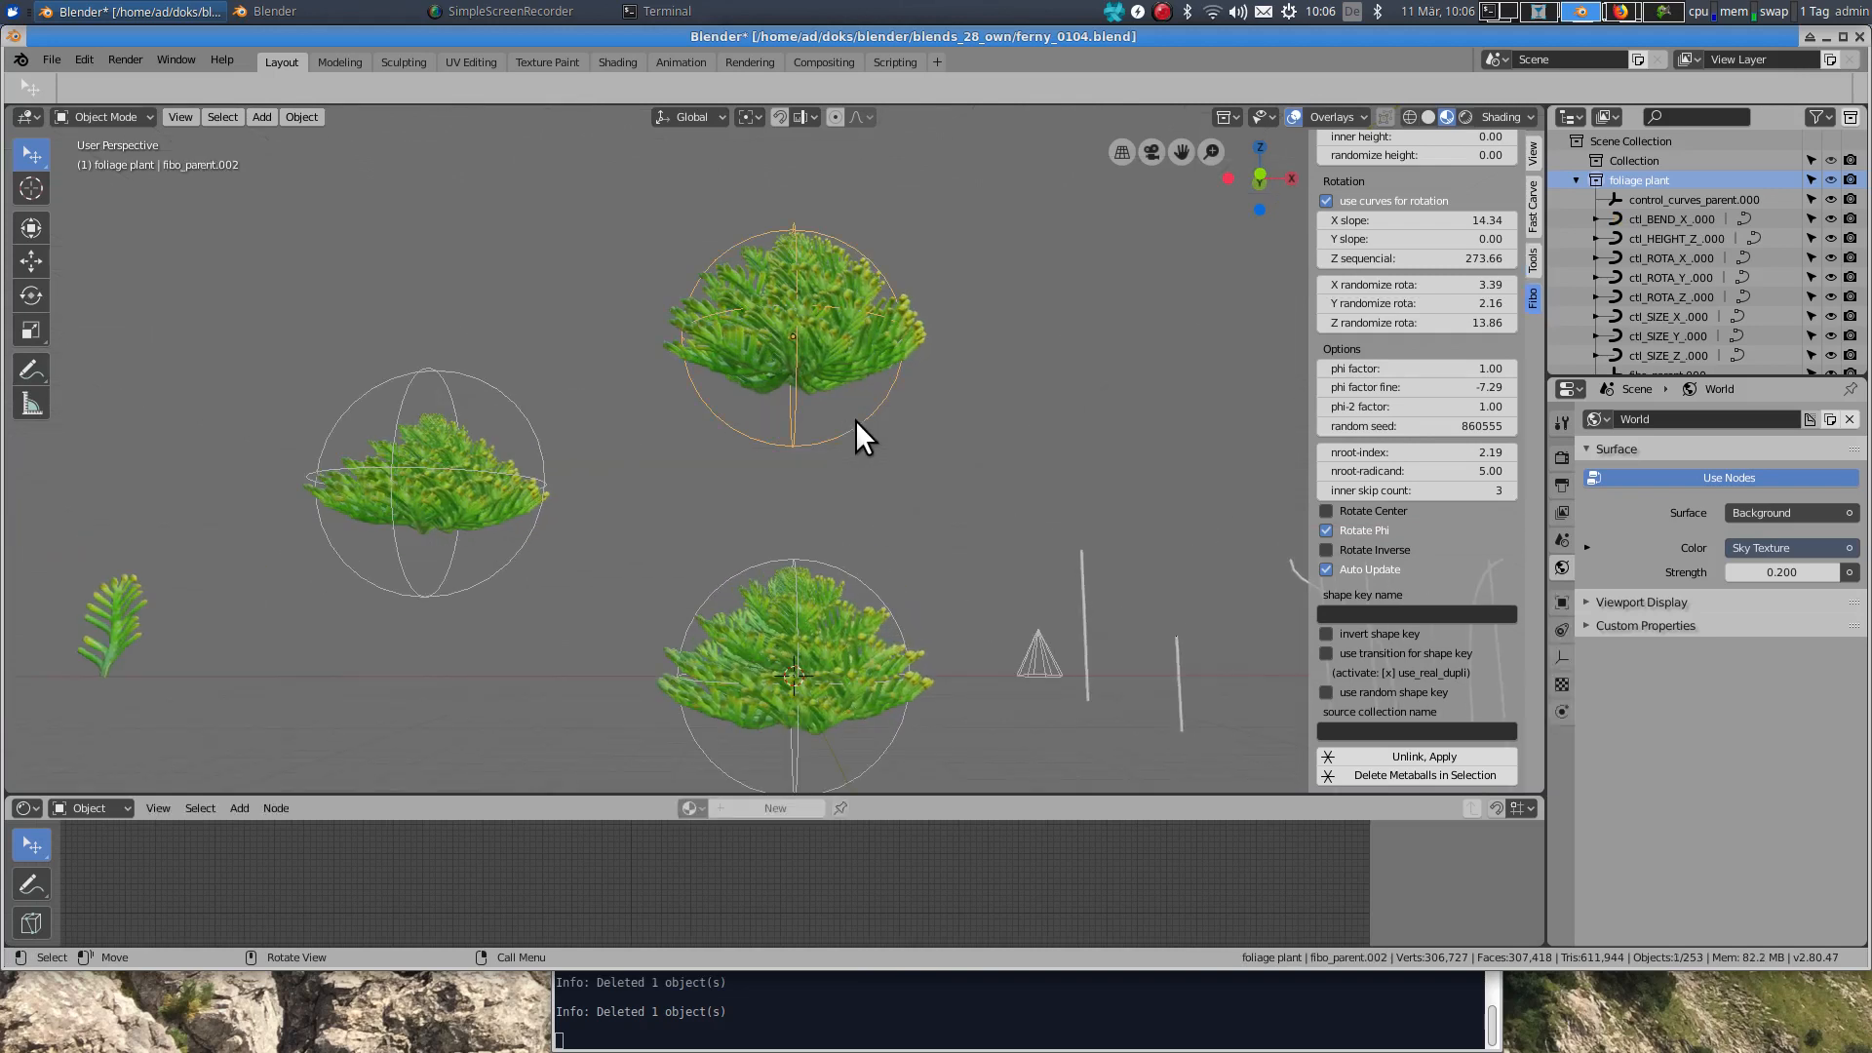
key(shift+g)
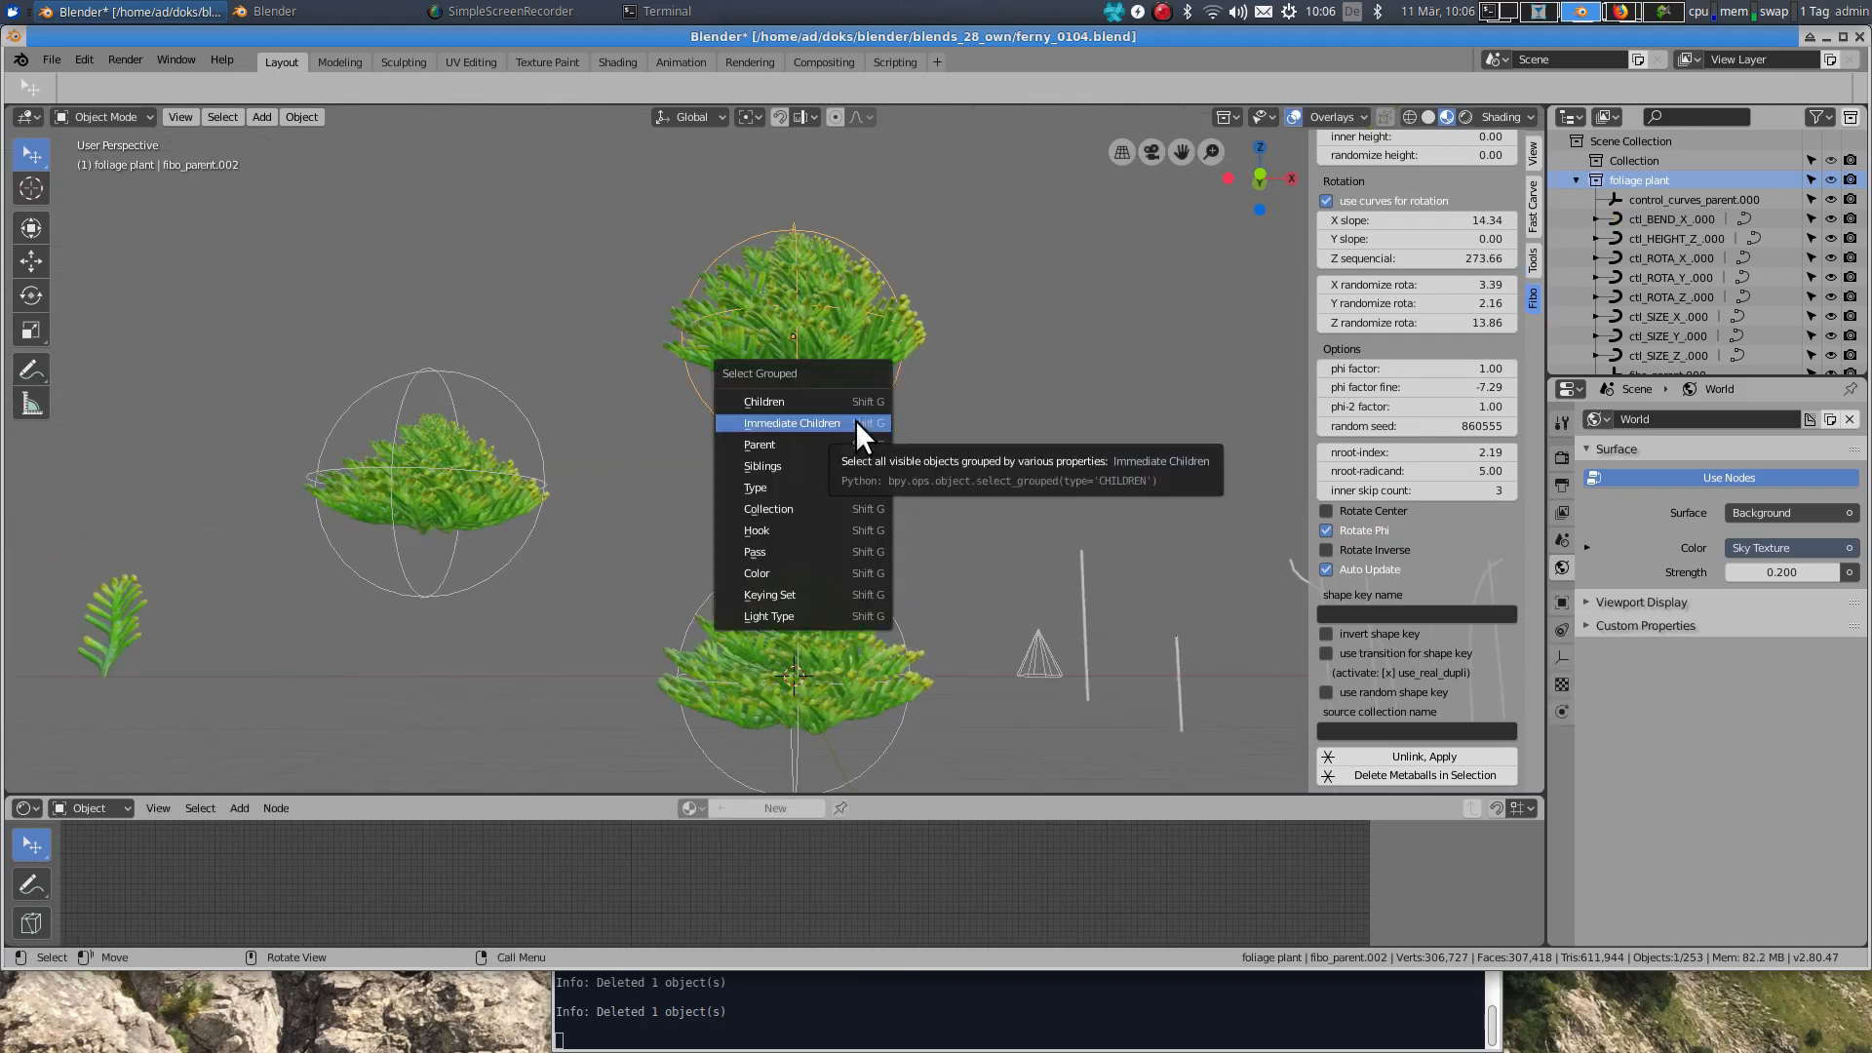
click(855, 420)
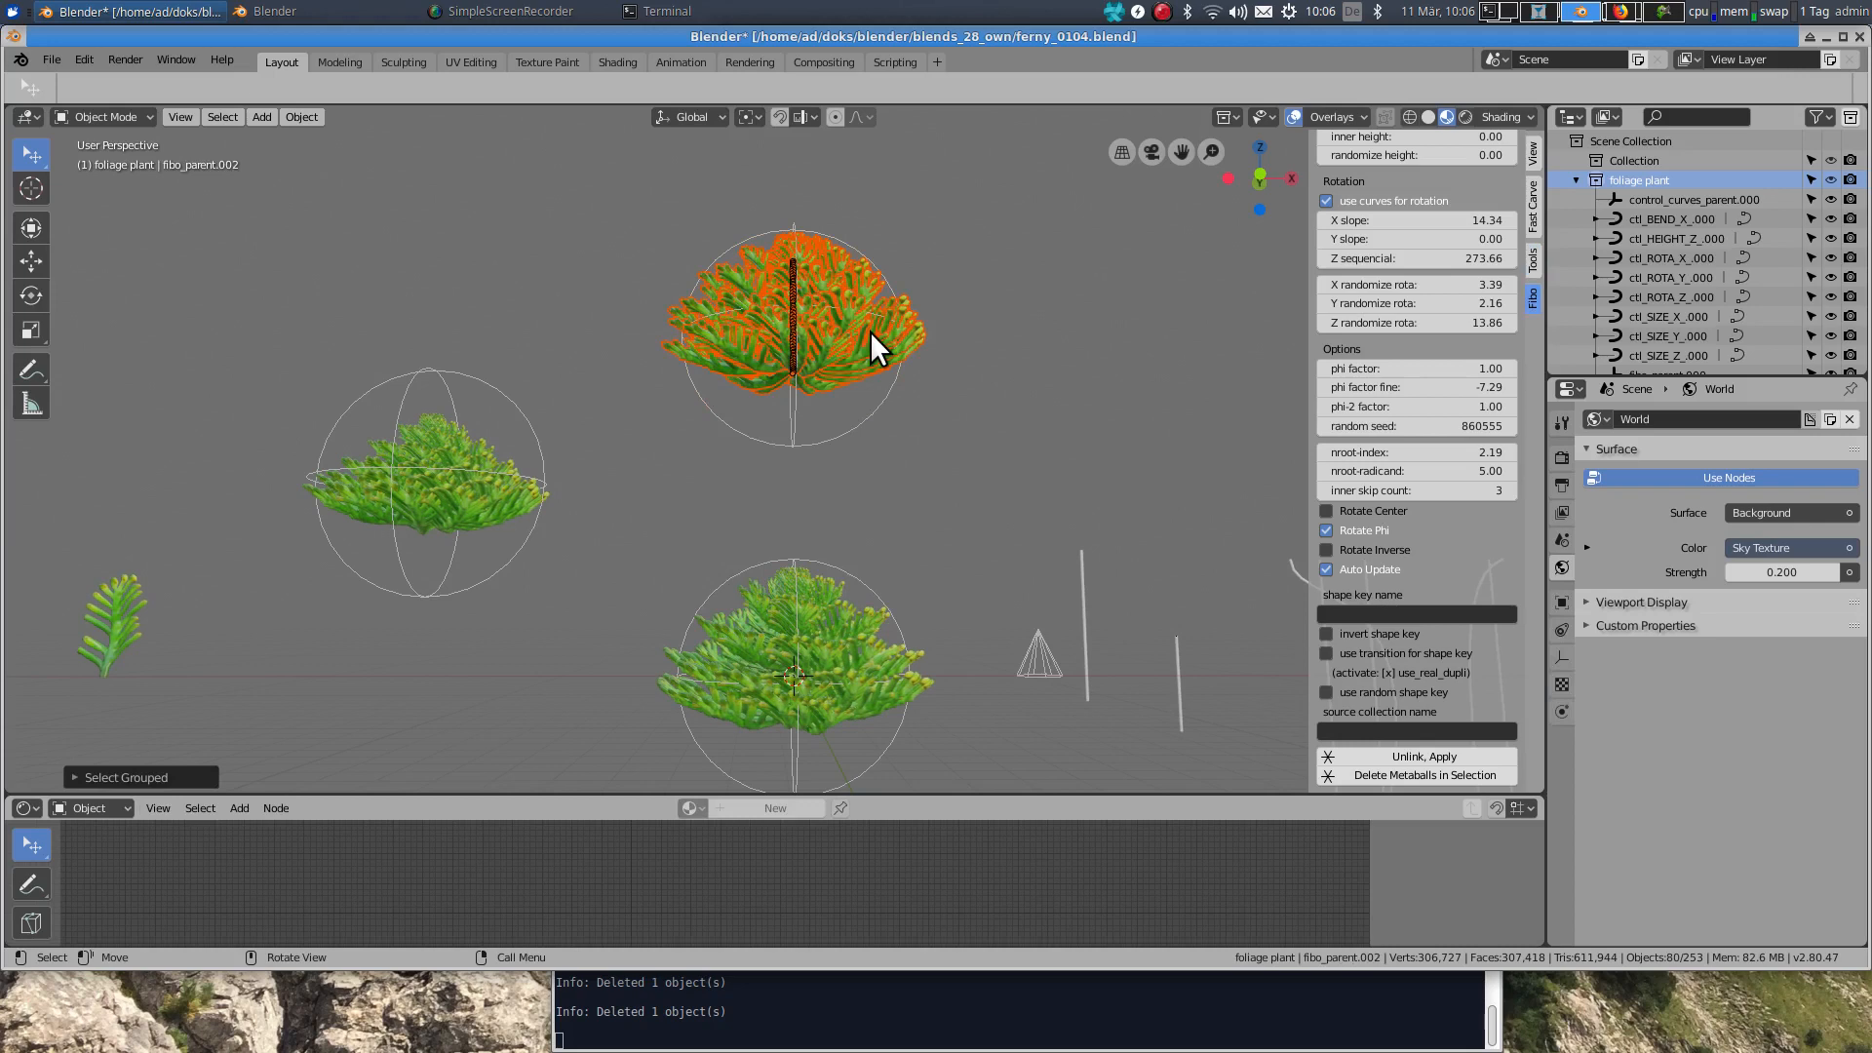
key(m)
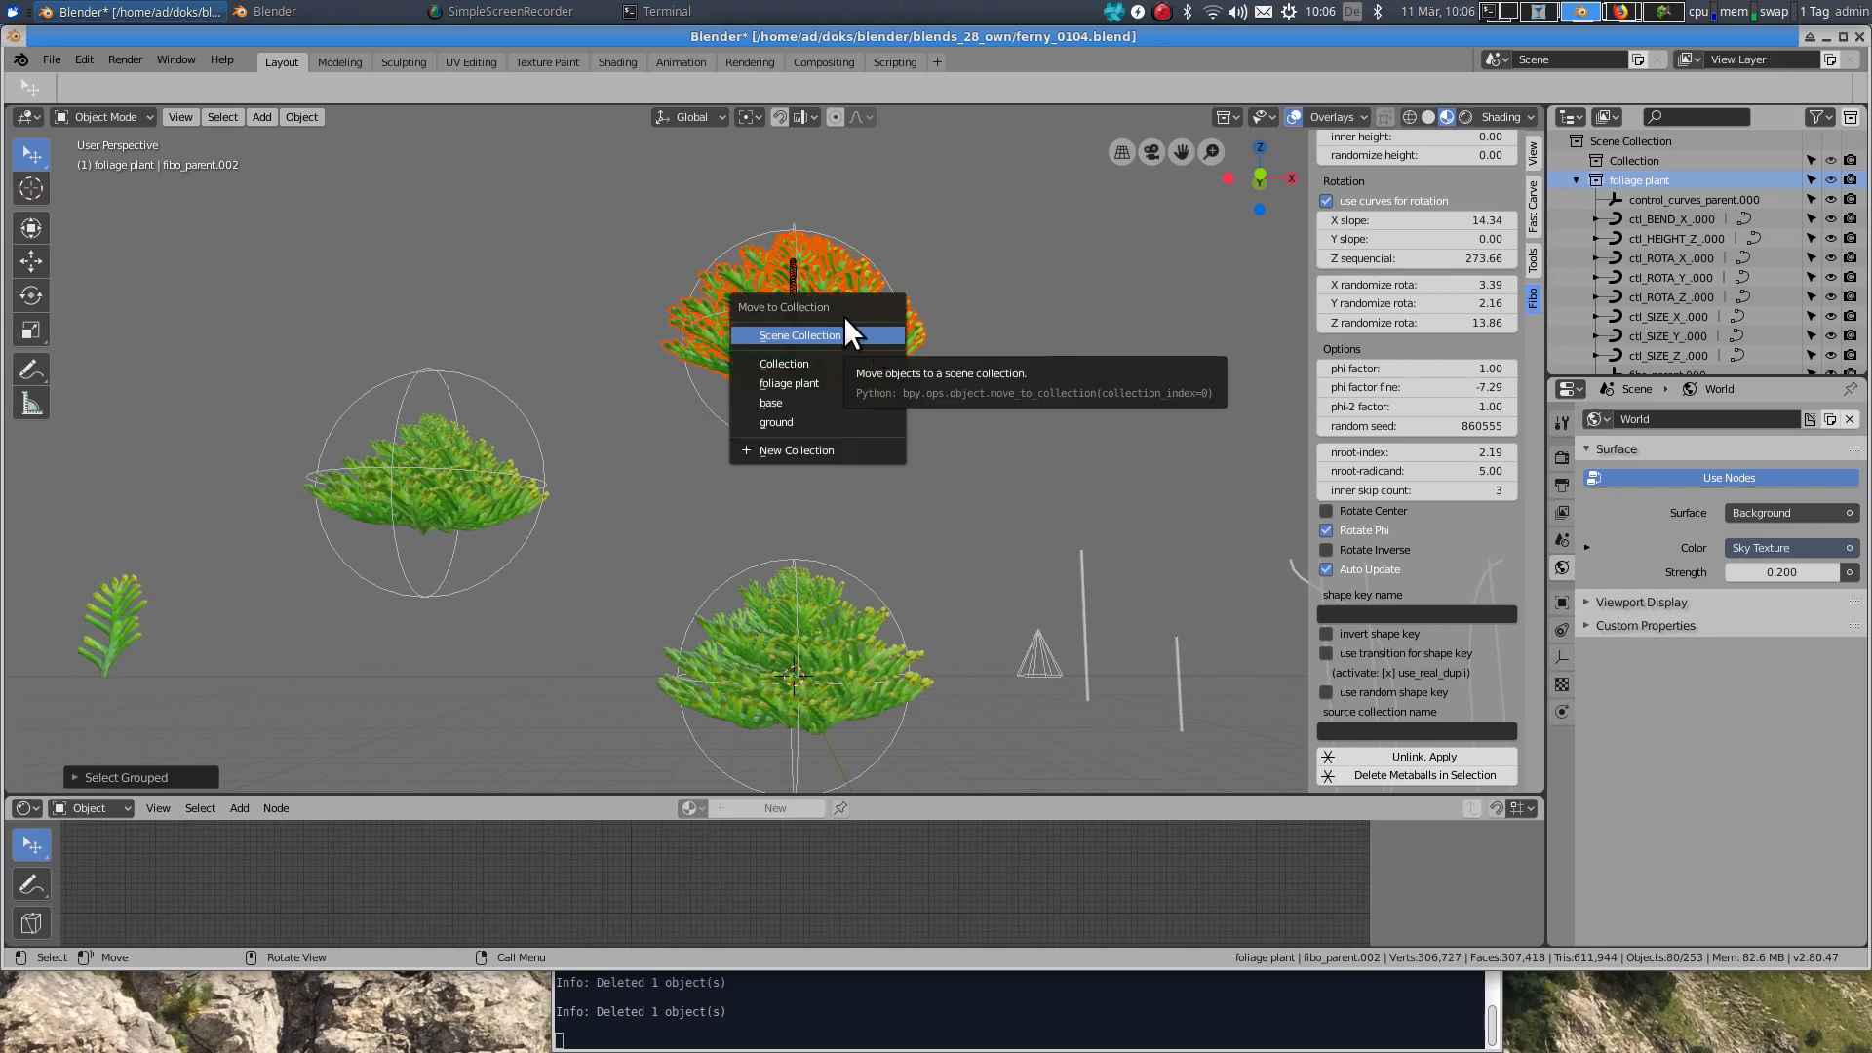
click(780, 450)
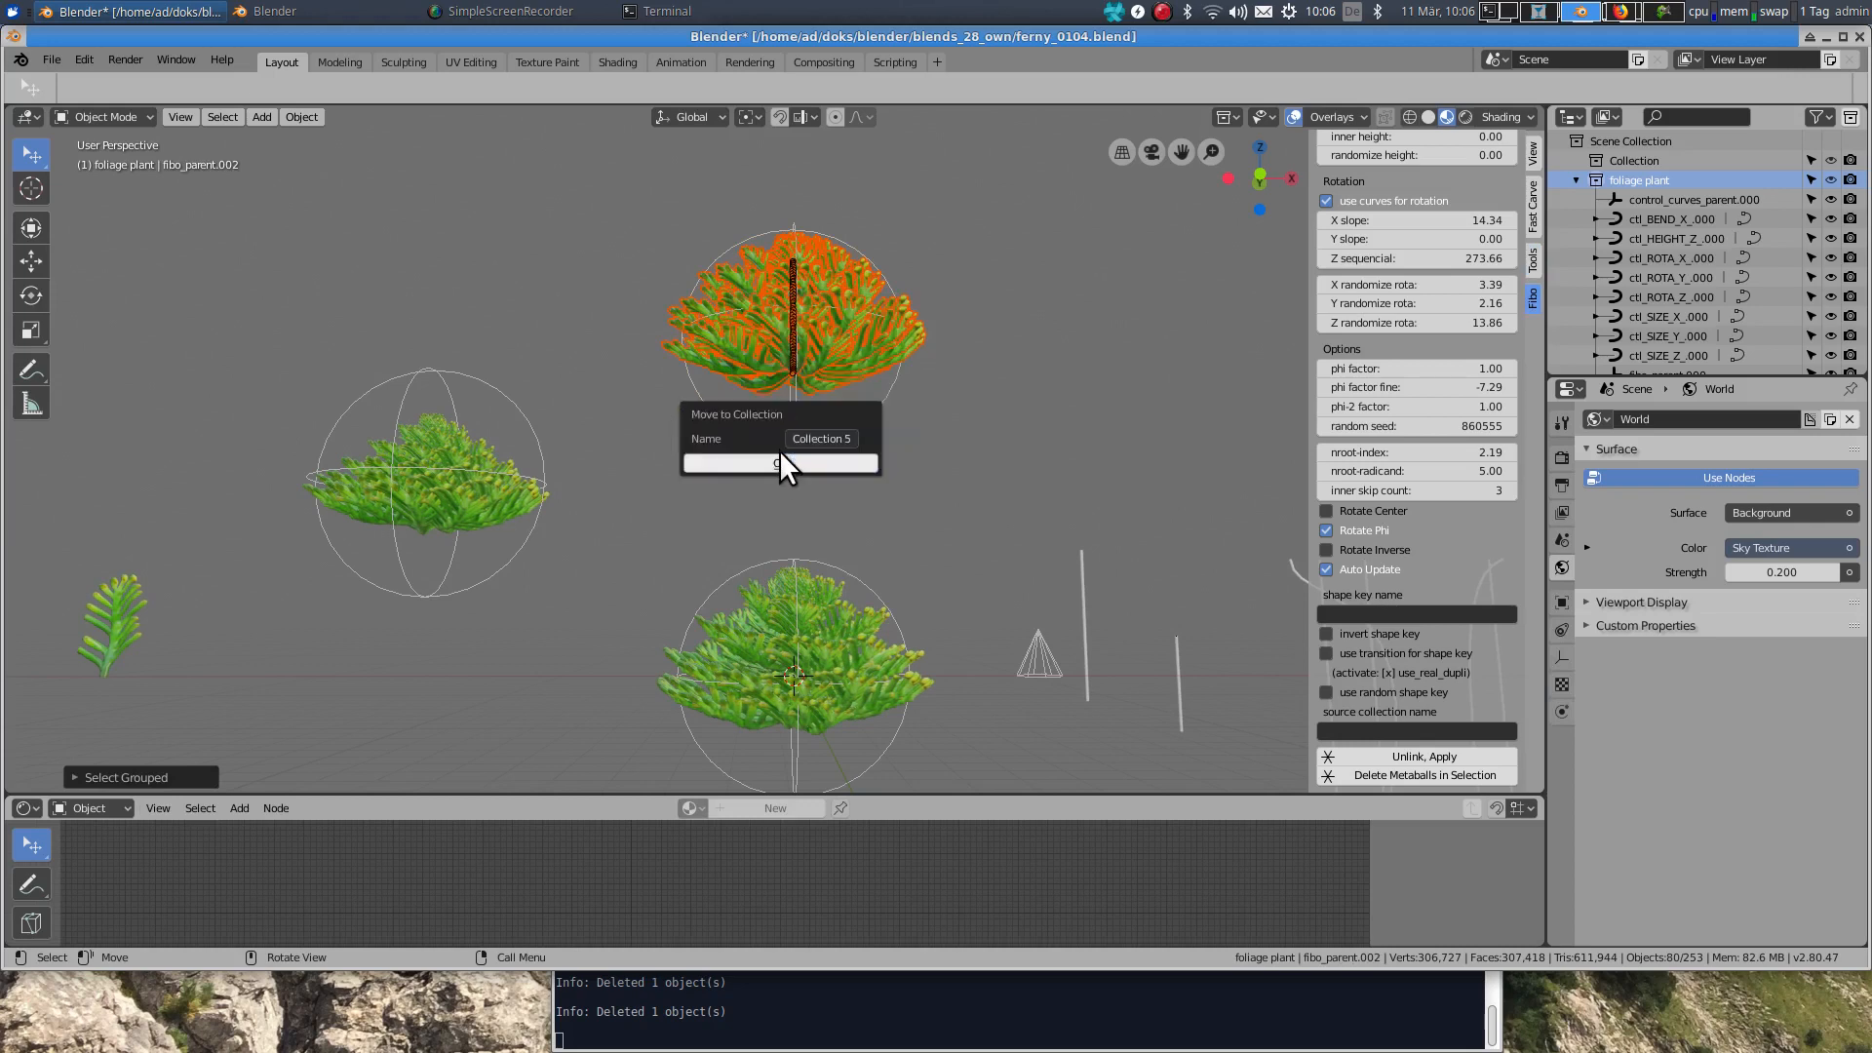
text(foliage new)
click(829, 464)
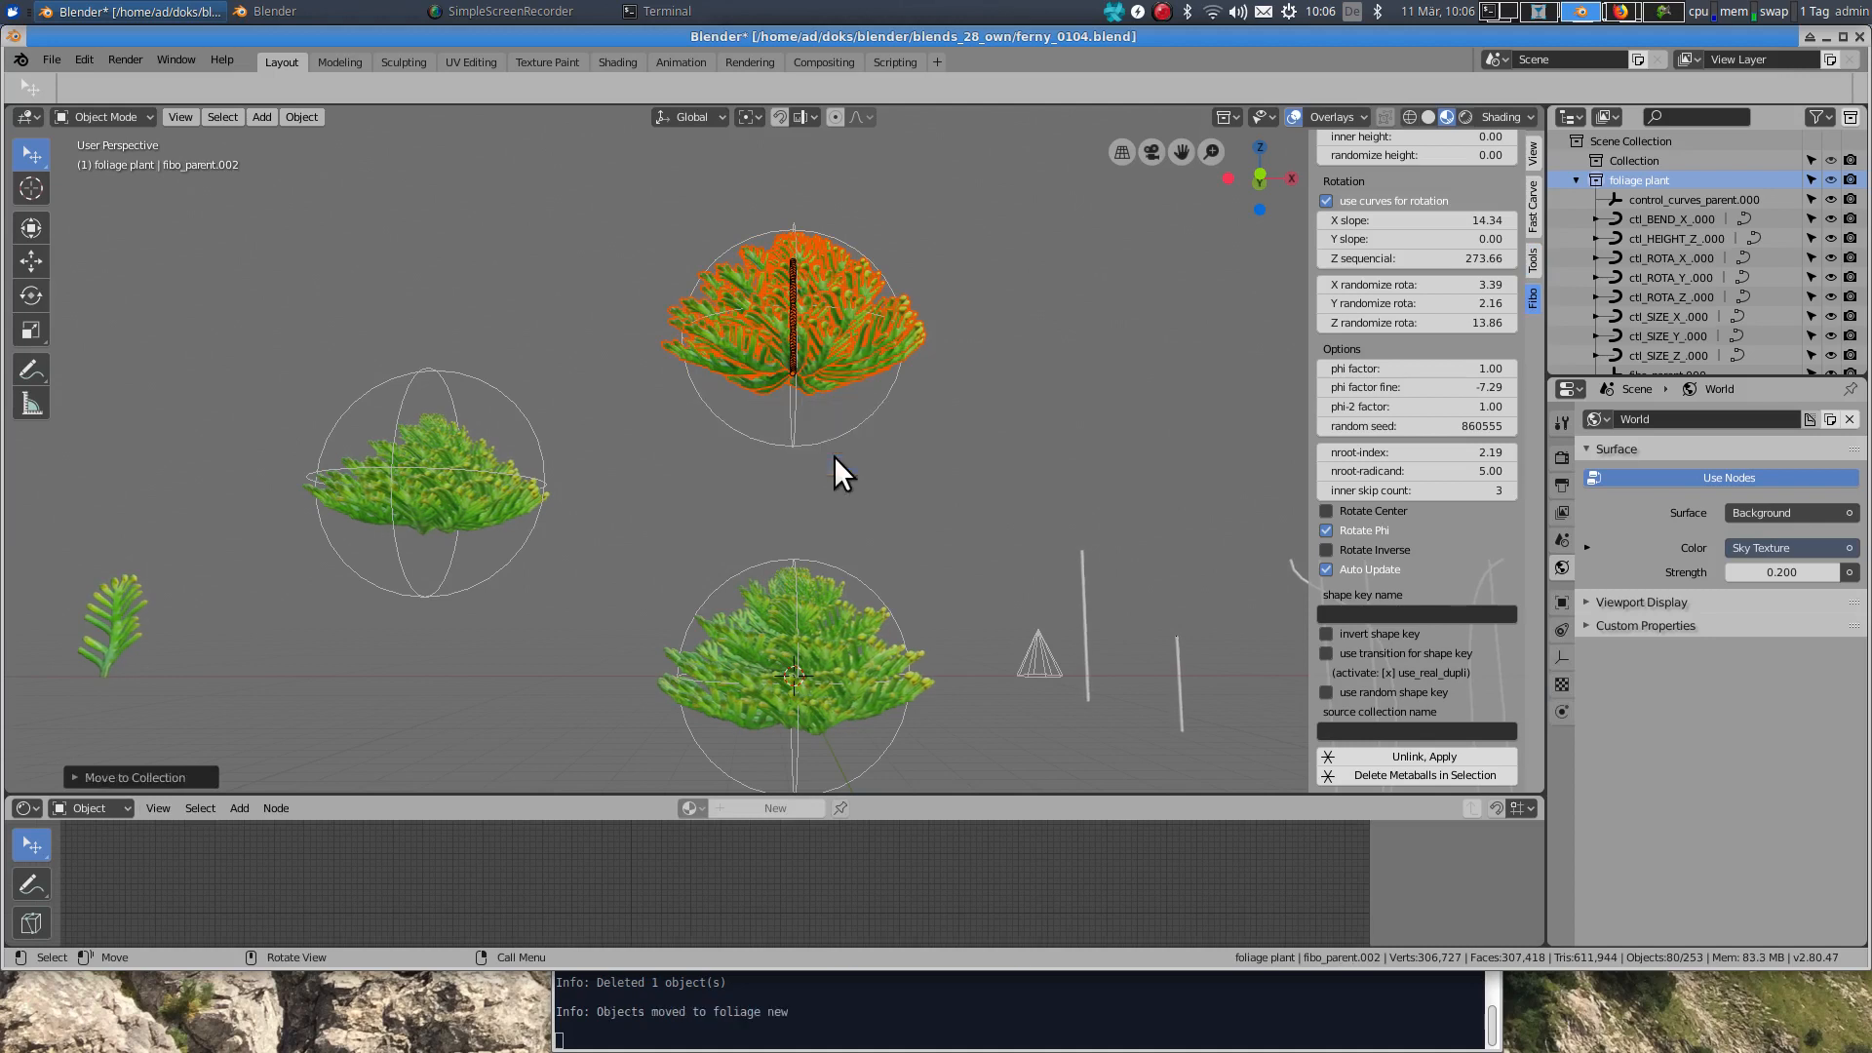
Step: Move the upper plant copy's parent empty into the foliage new collection
click(854, 425)
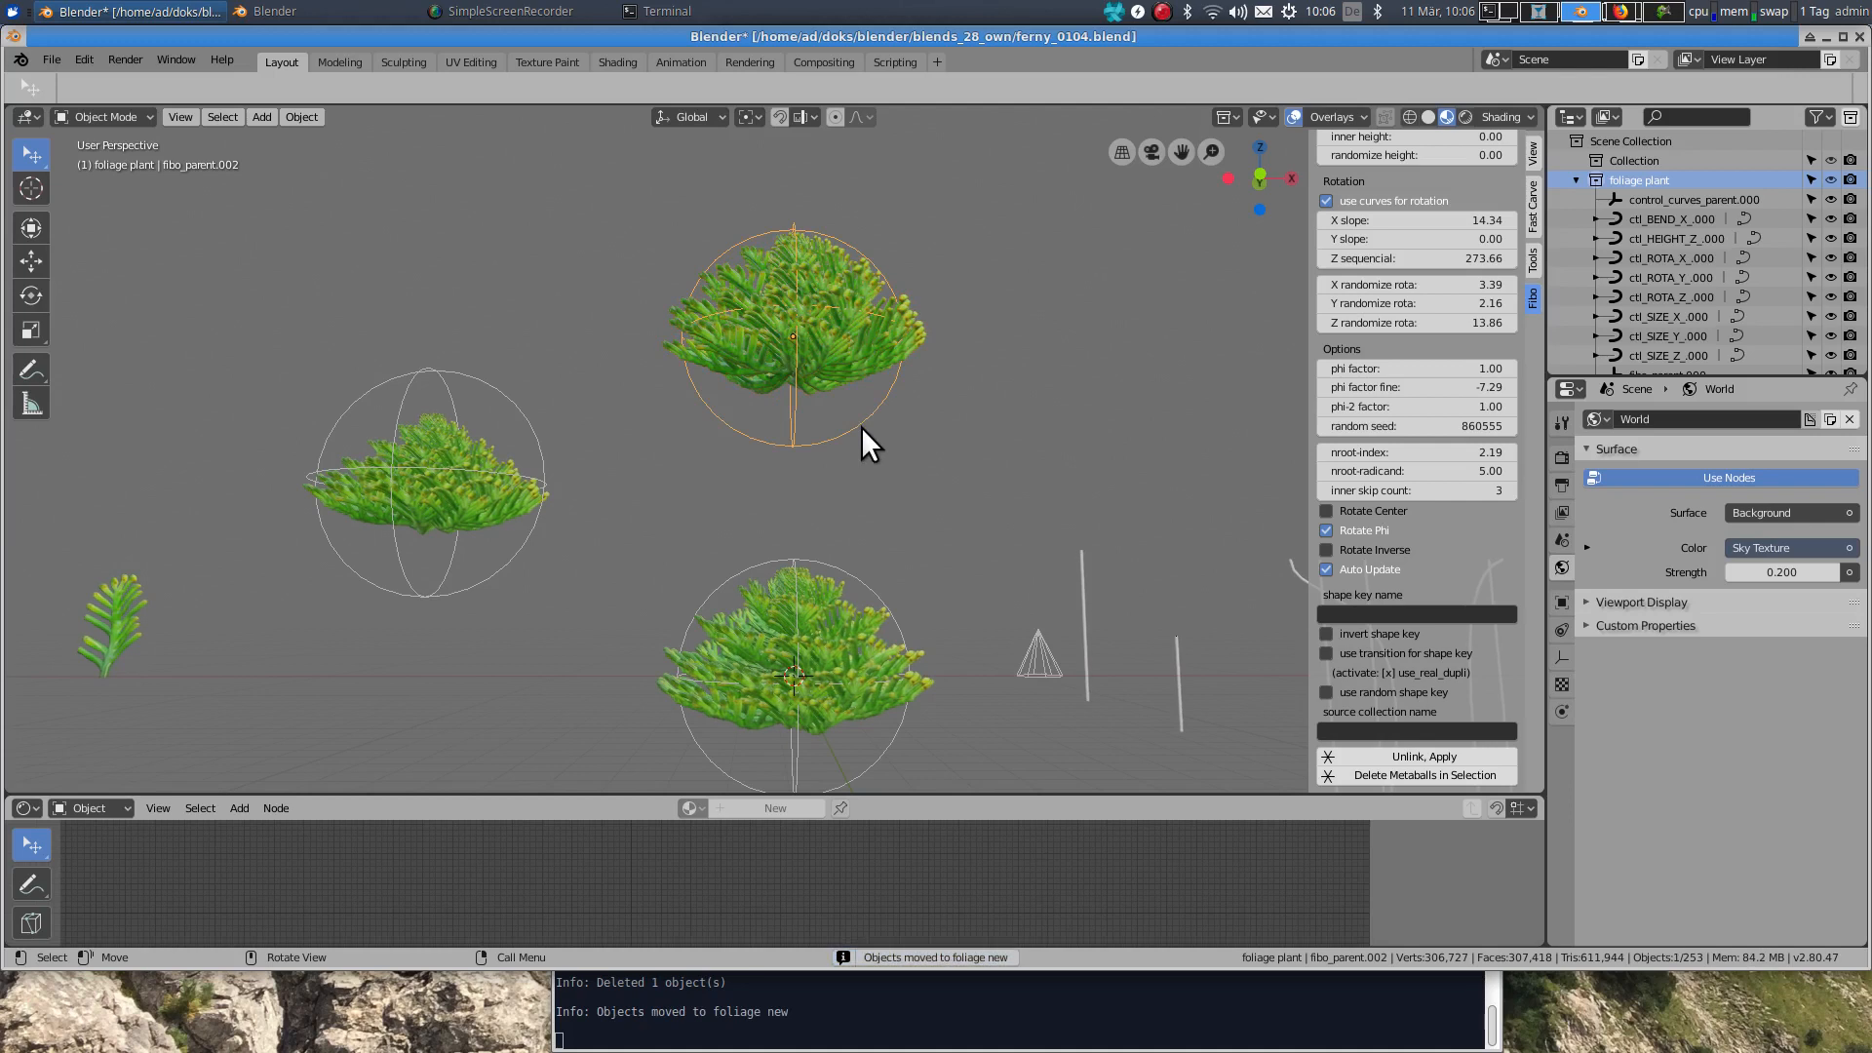
key(m)
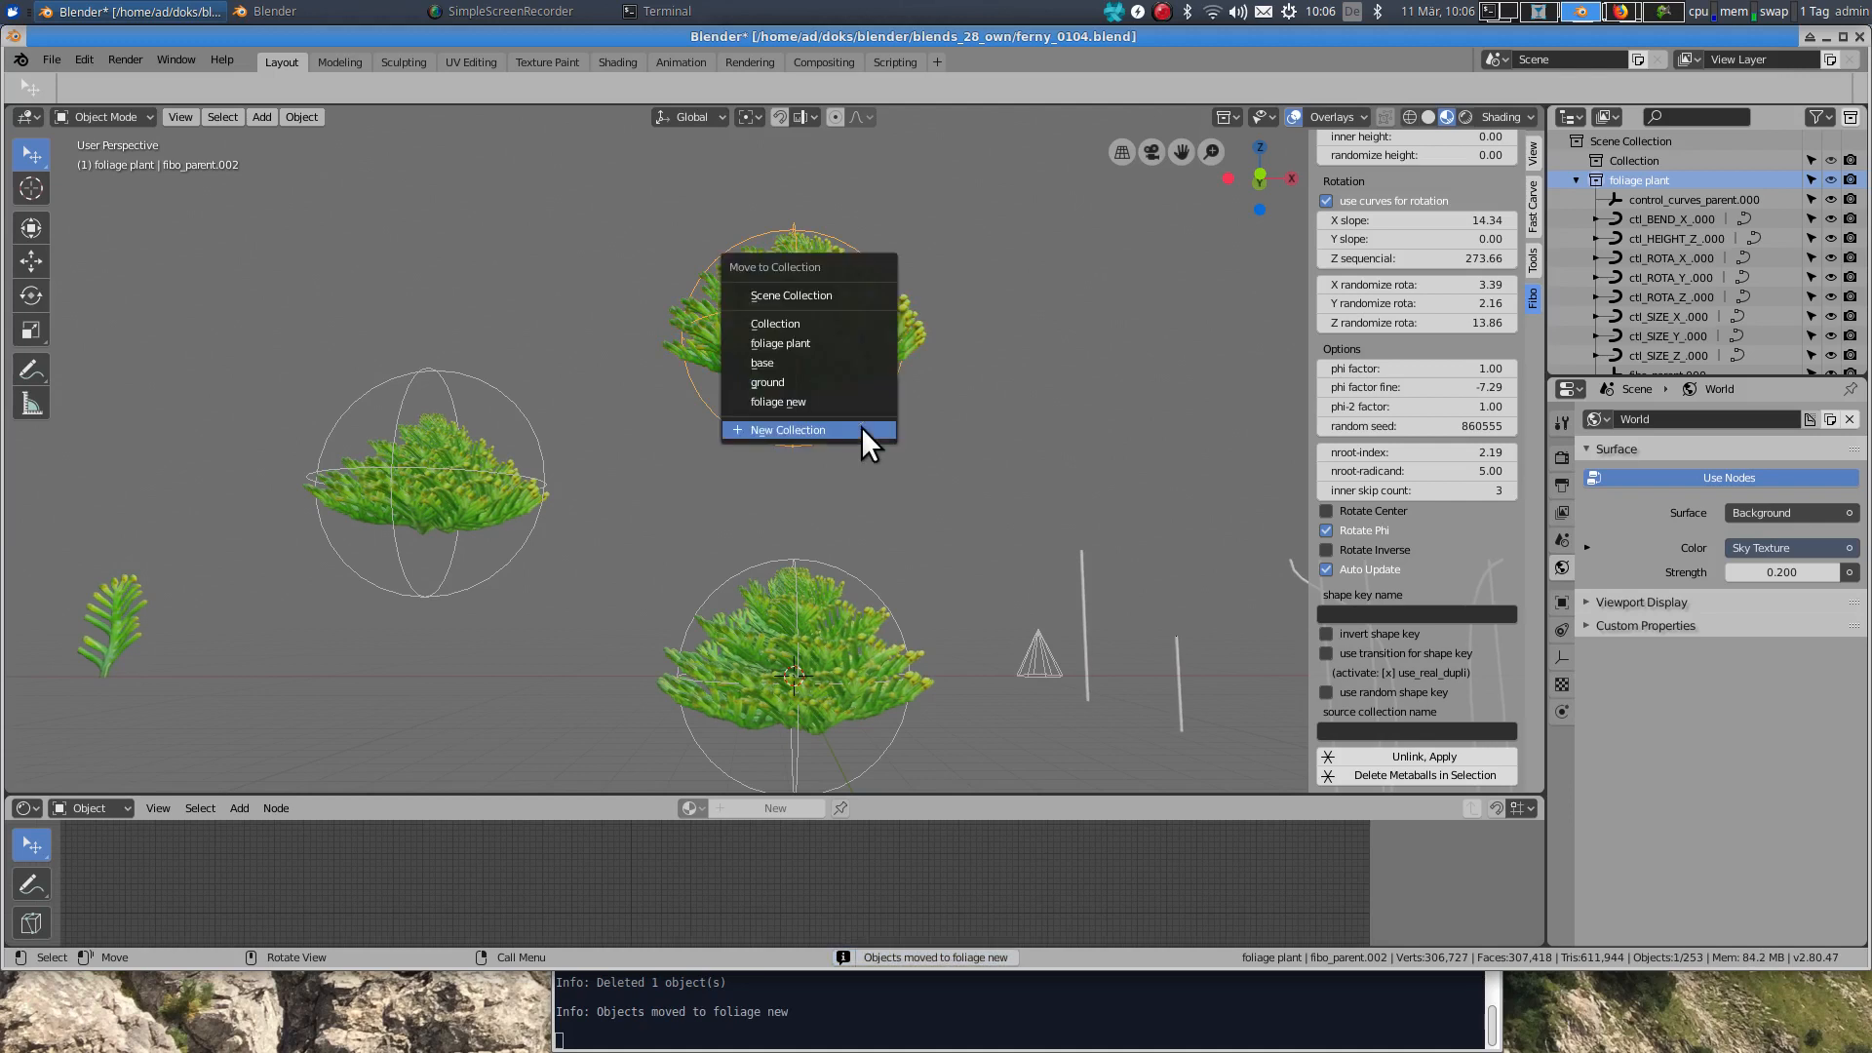
click(798, 400)
Step: Move the first plant copy's immediate children and its parent empty into the foliage new collection
click(491, 558)
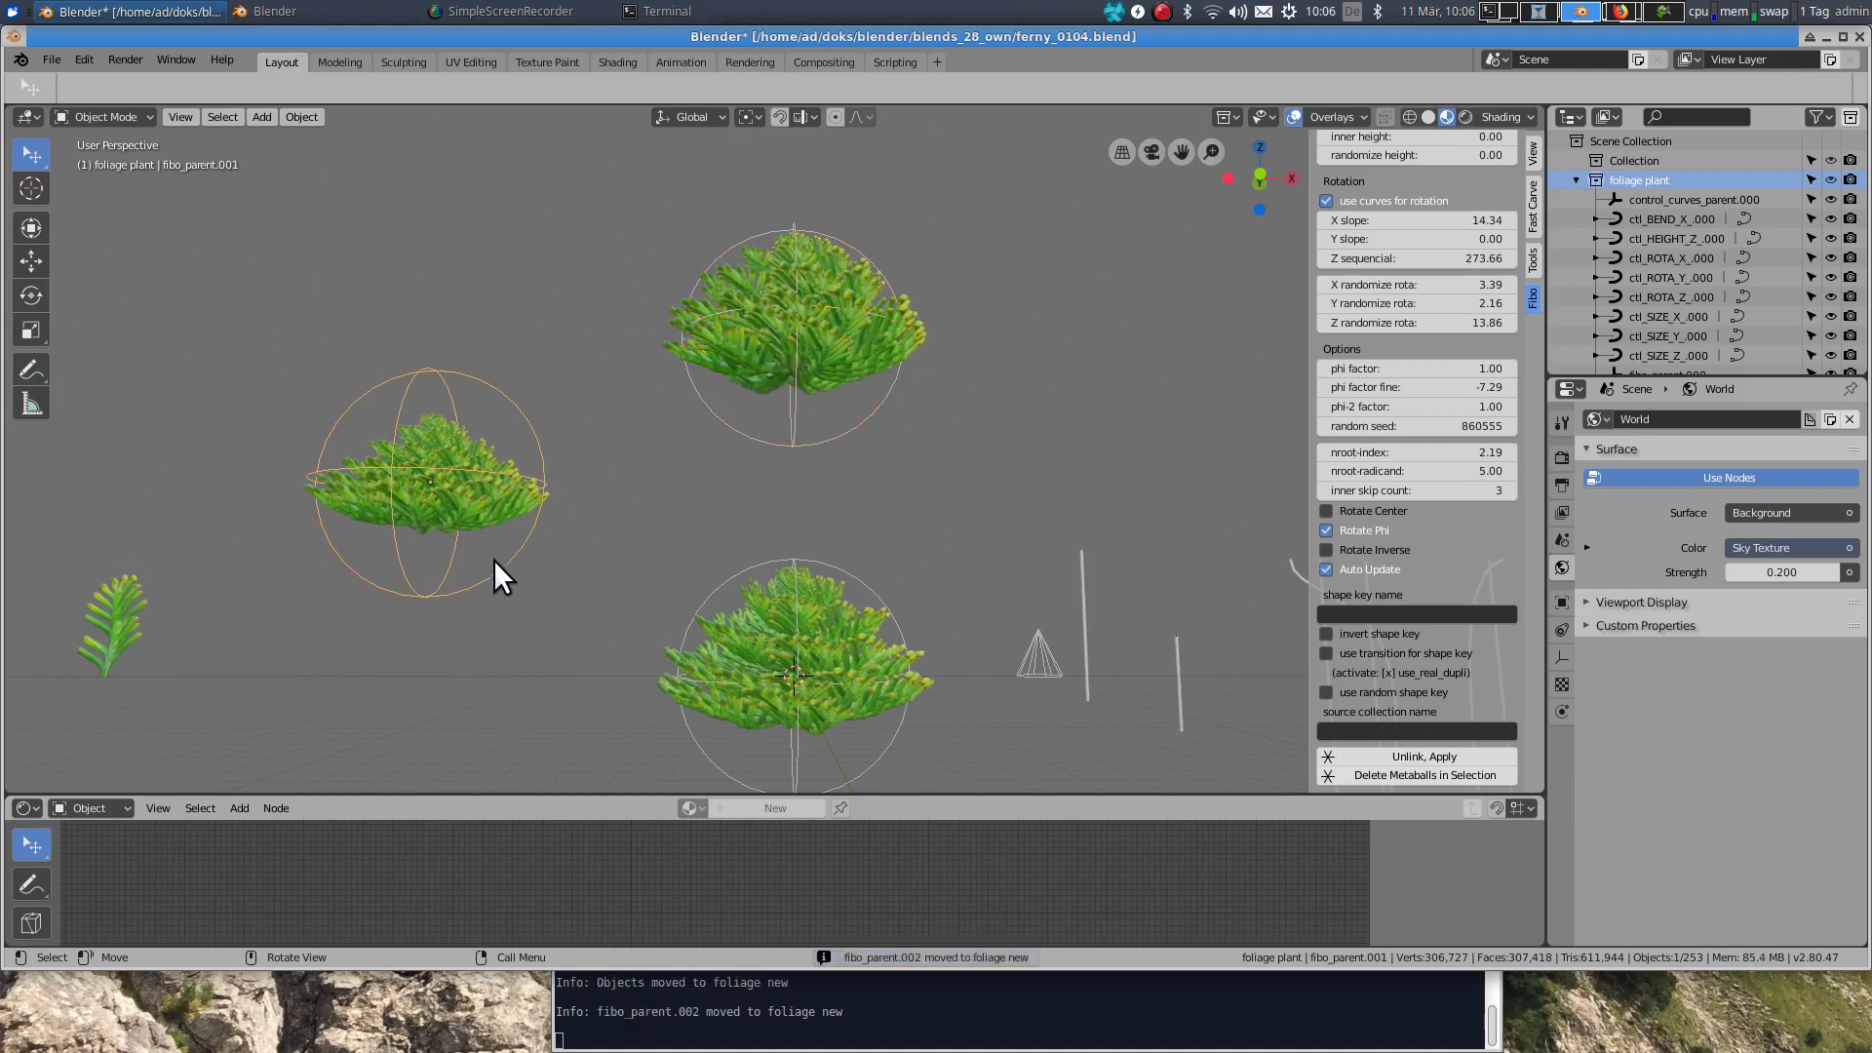
key(shift+g)
click(494, 558)
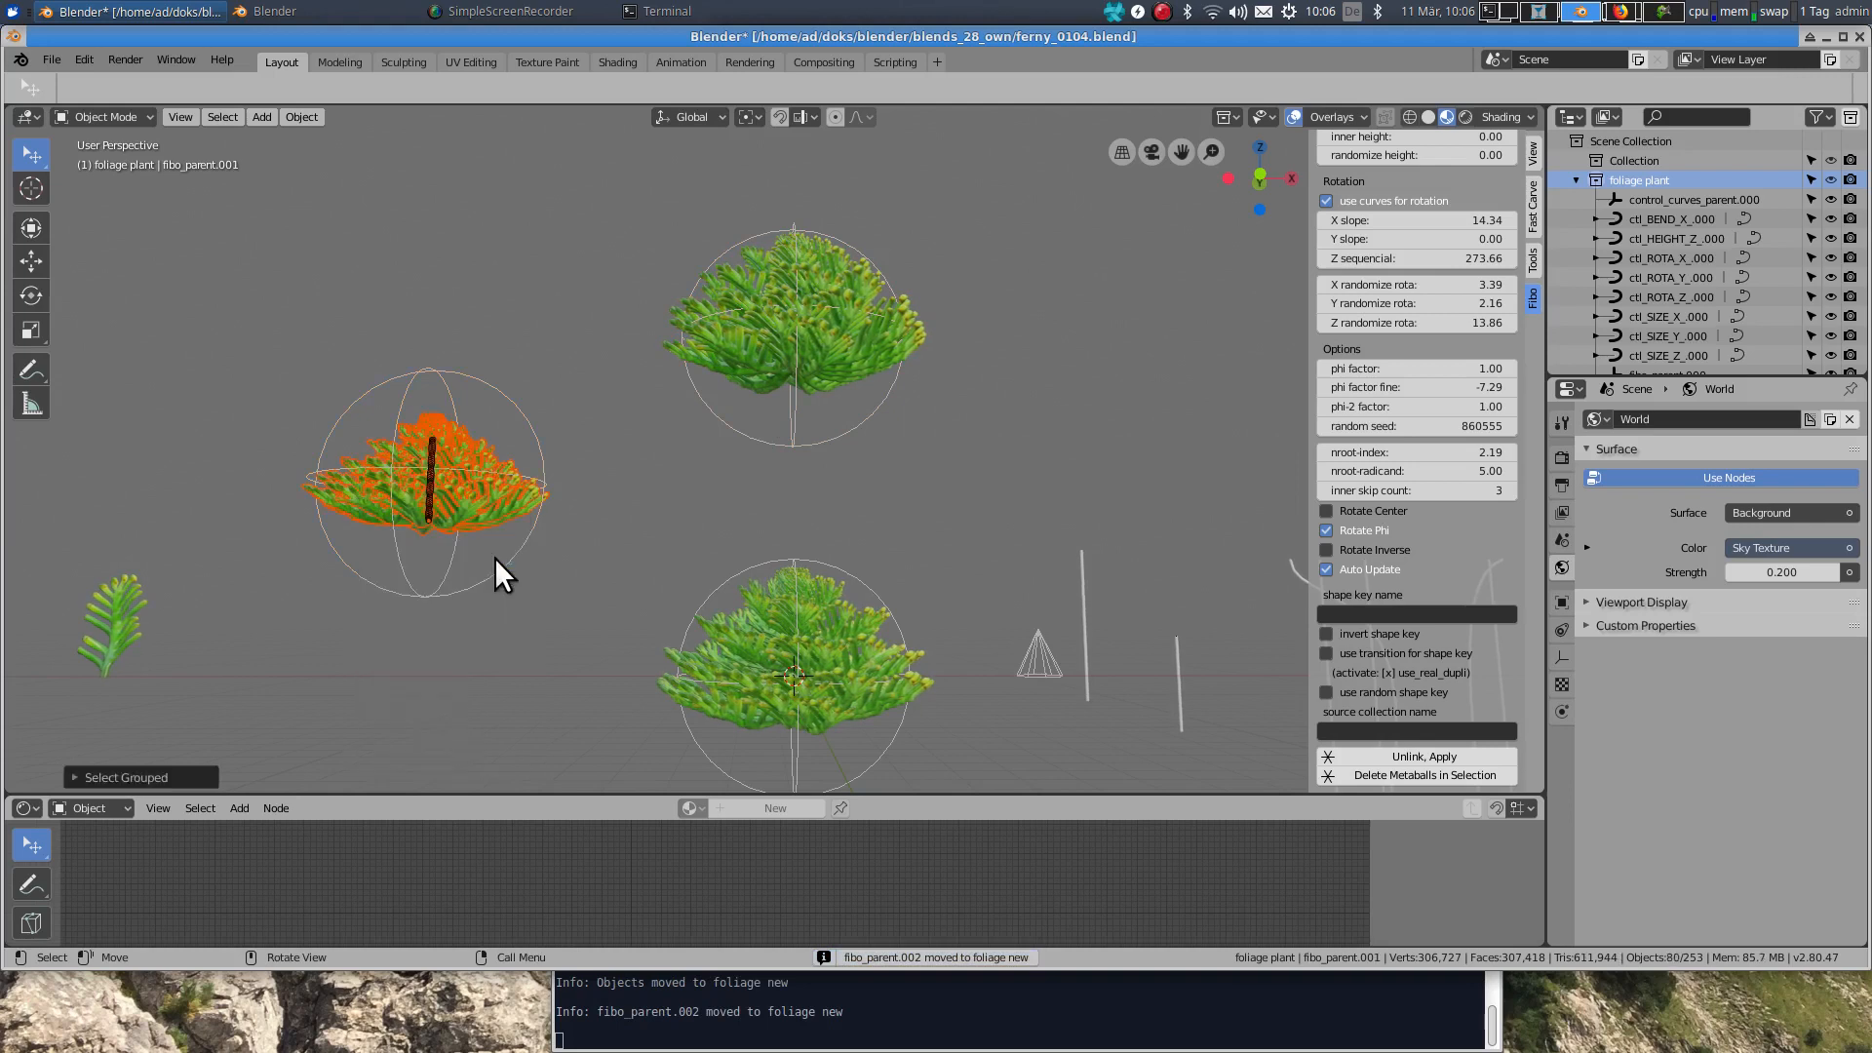
key(m)
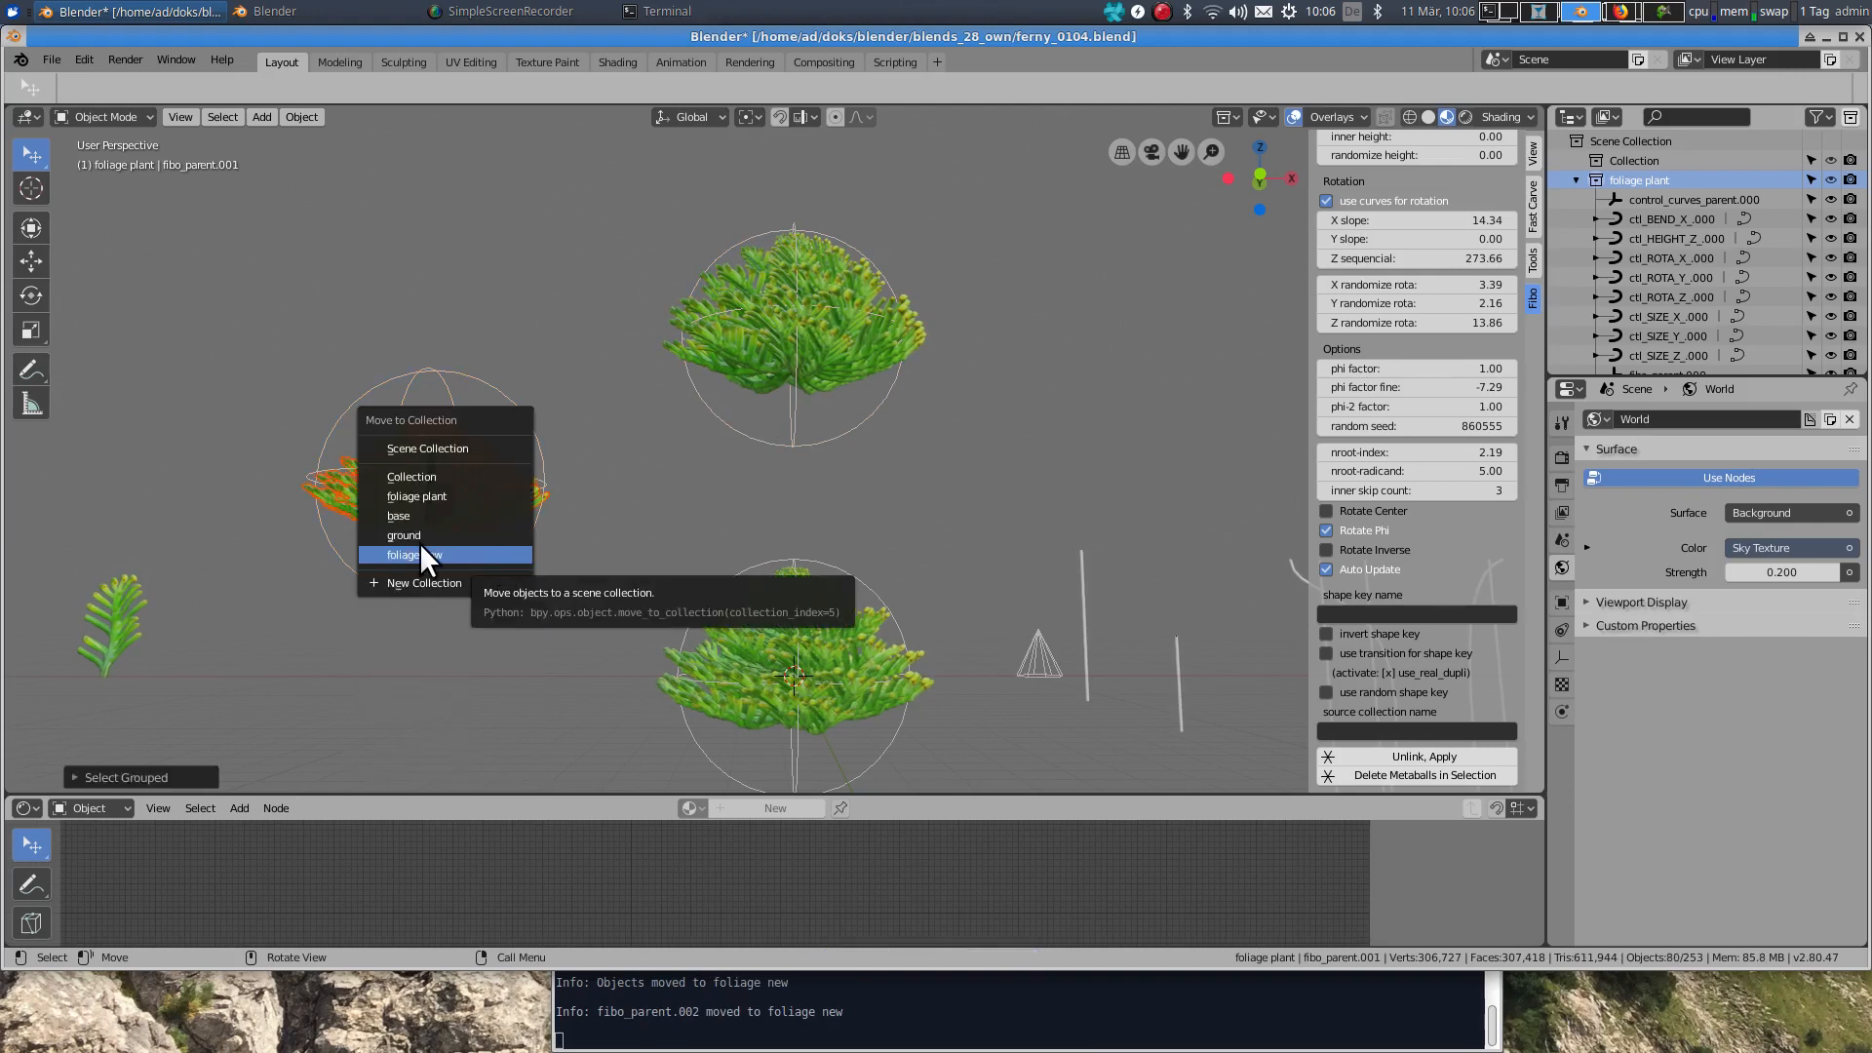
click(409, 552)
click(470, 581)
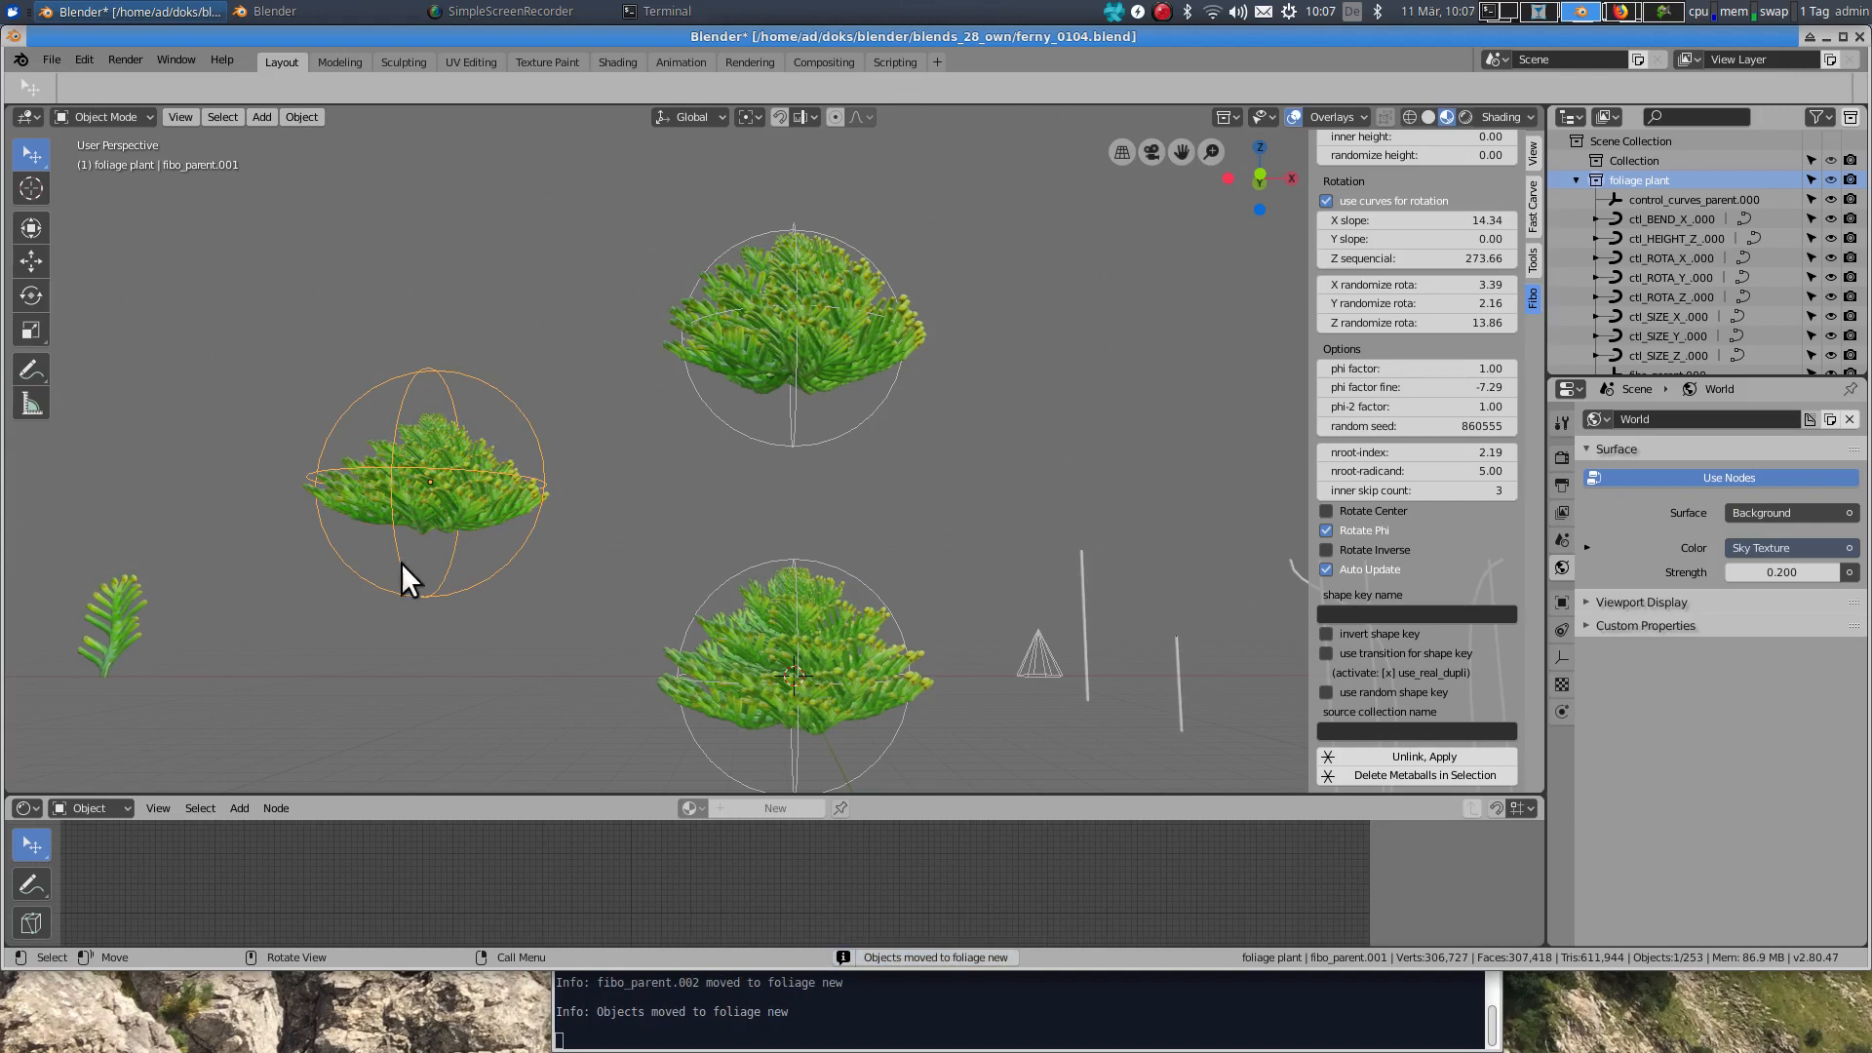
key(m)
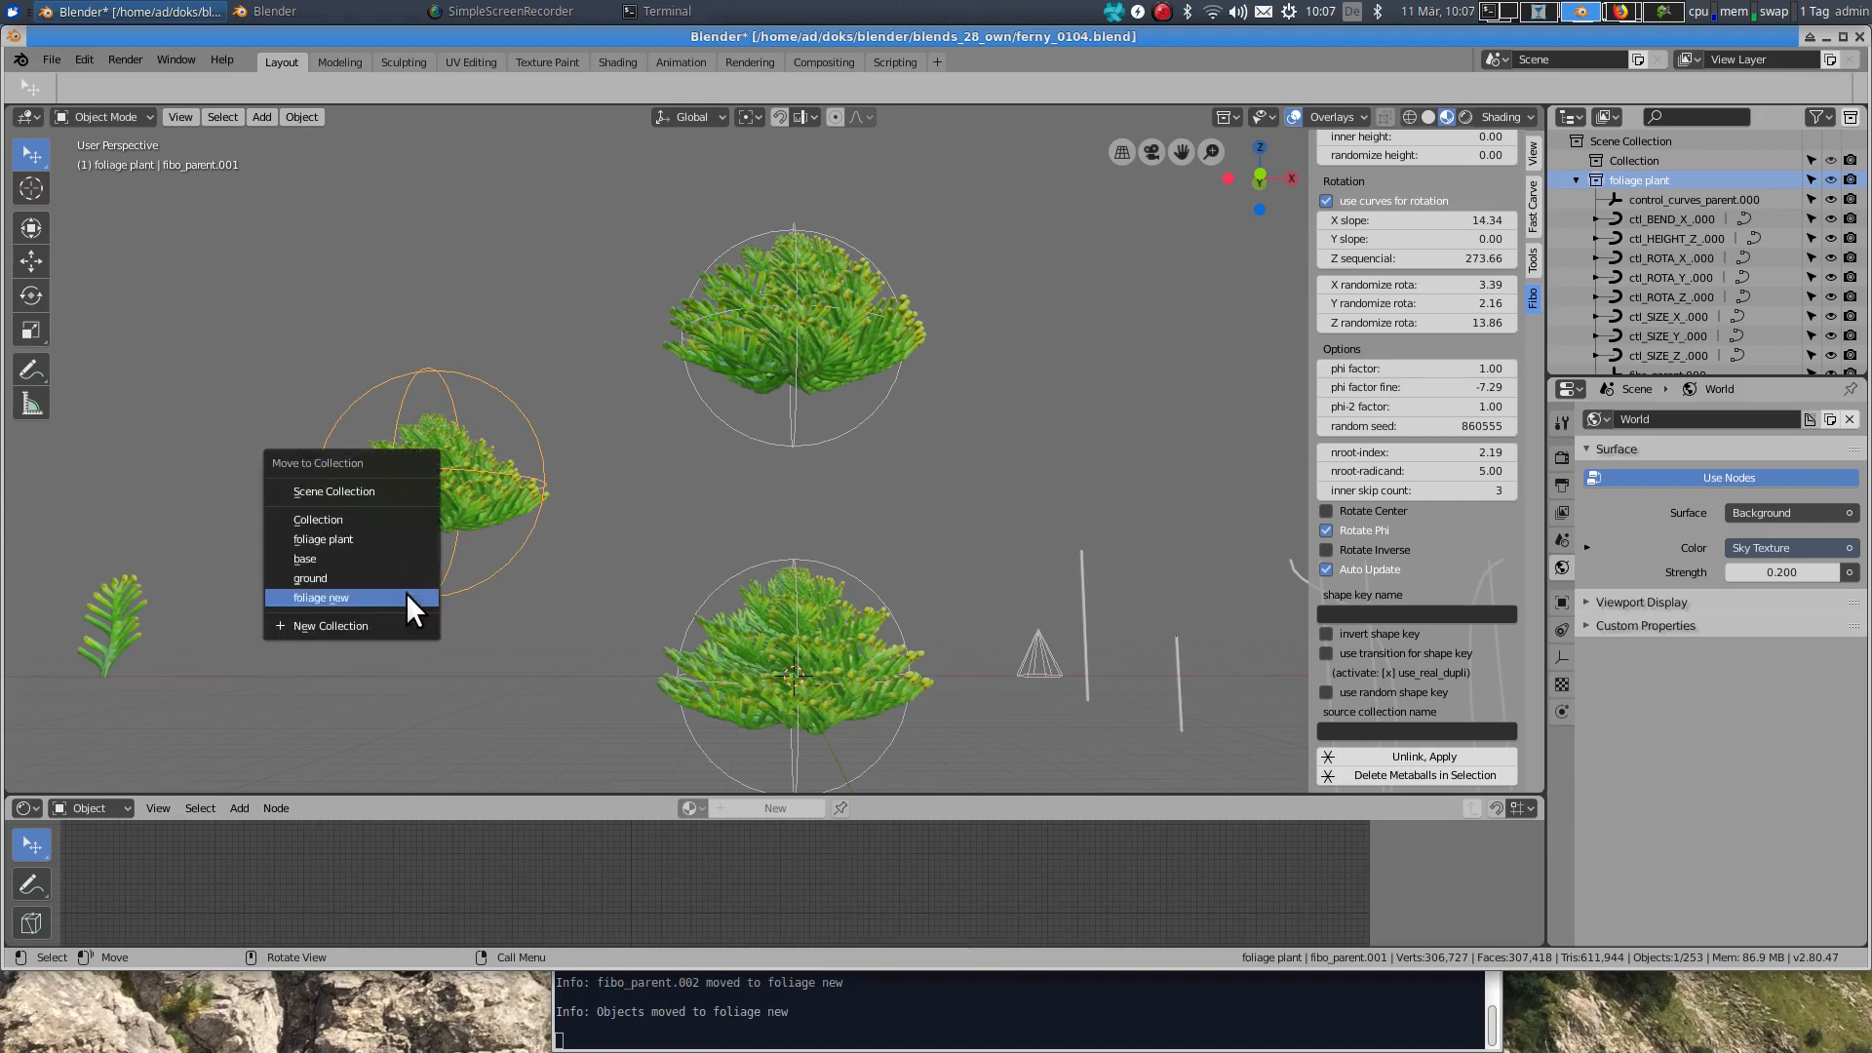
click(331, 596)
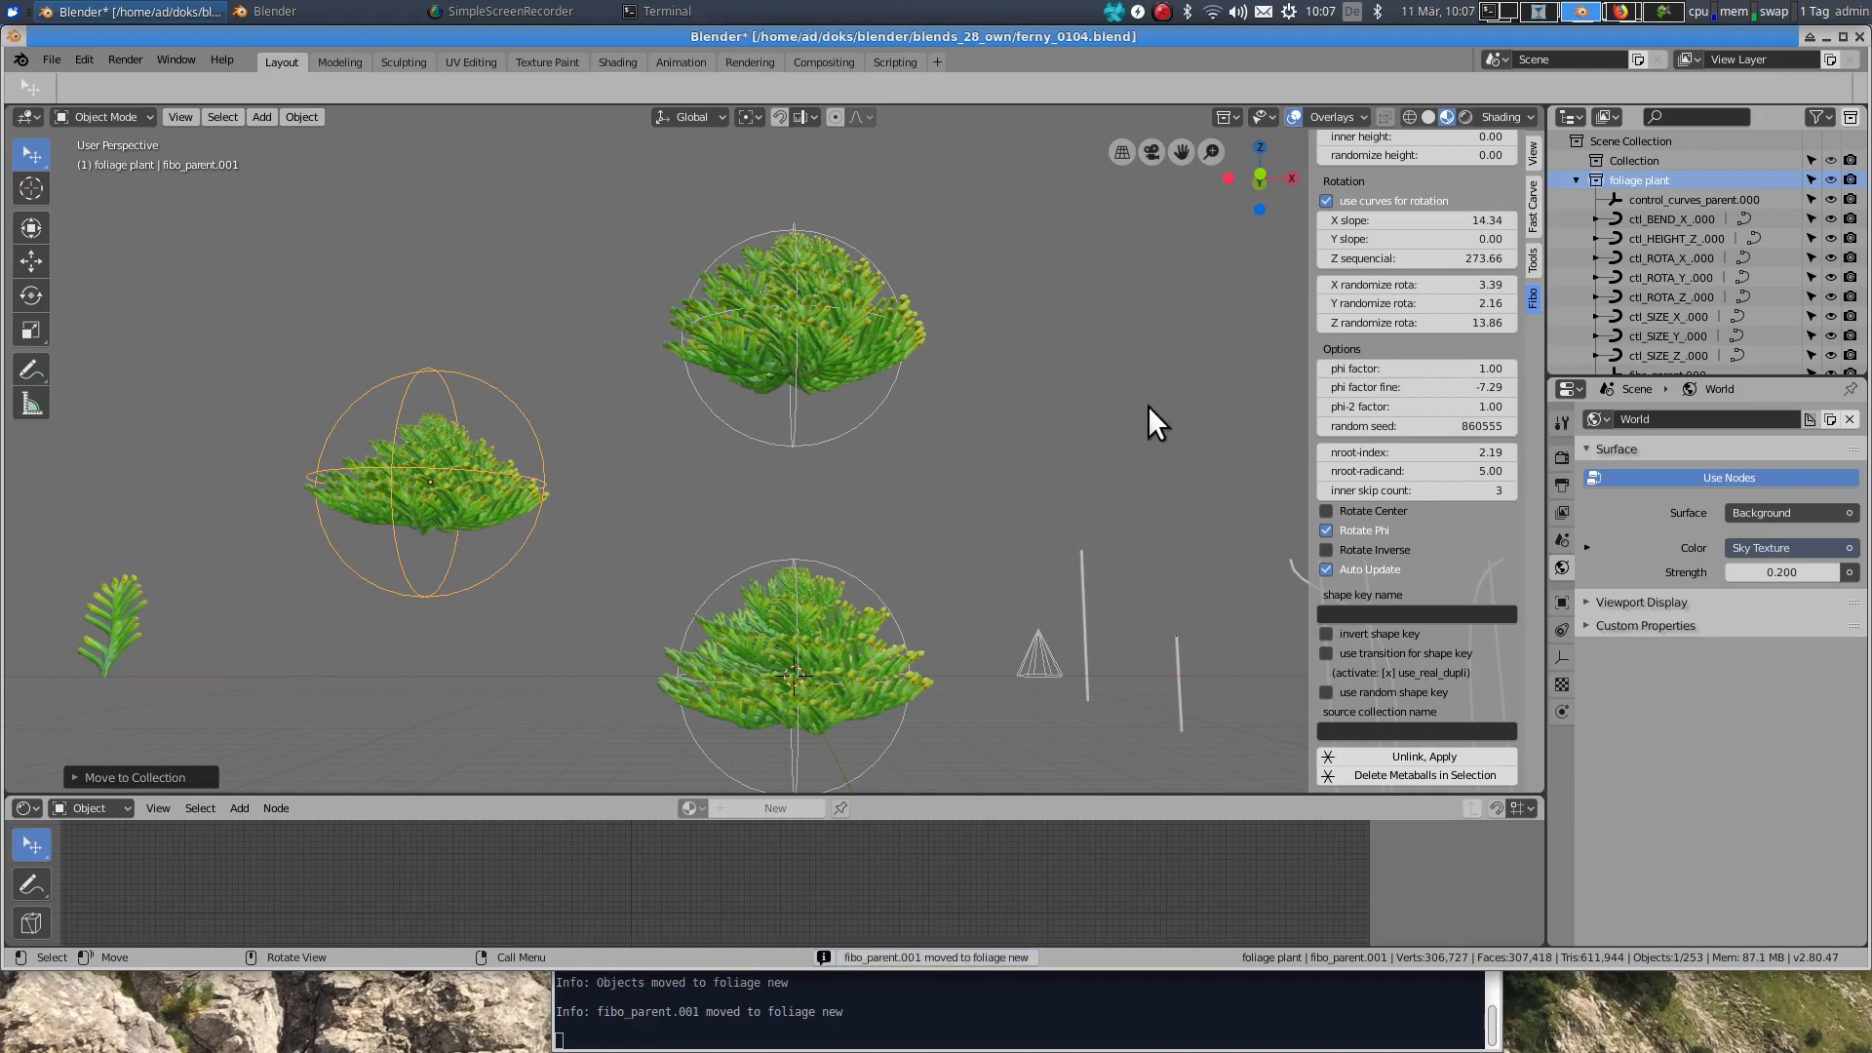
Step: Collapse the foliage plant collection in the scene hierarchy
click(1577, 181)
scroll(897, 419, down, 3)
shift+middle_drag(887, 524, 837, 522)
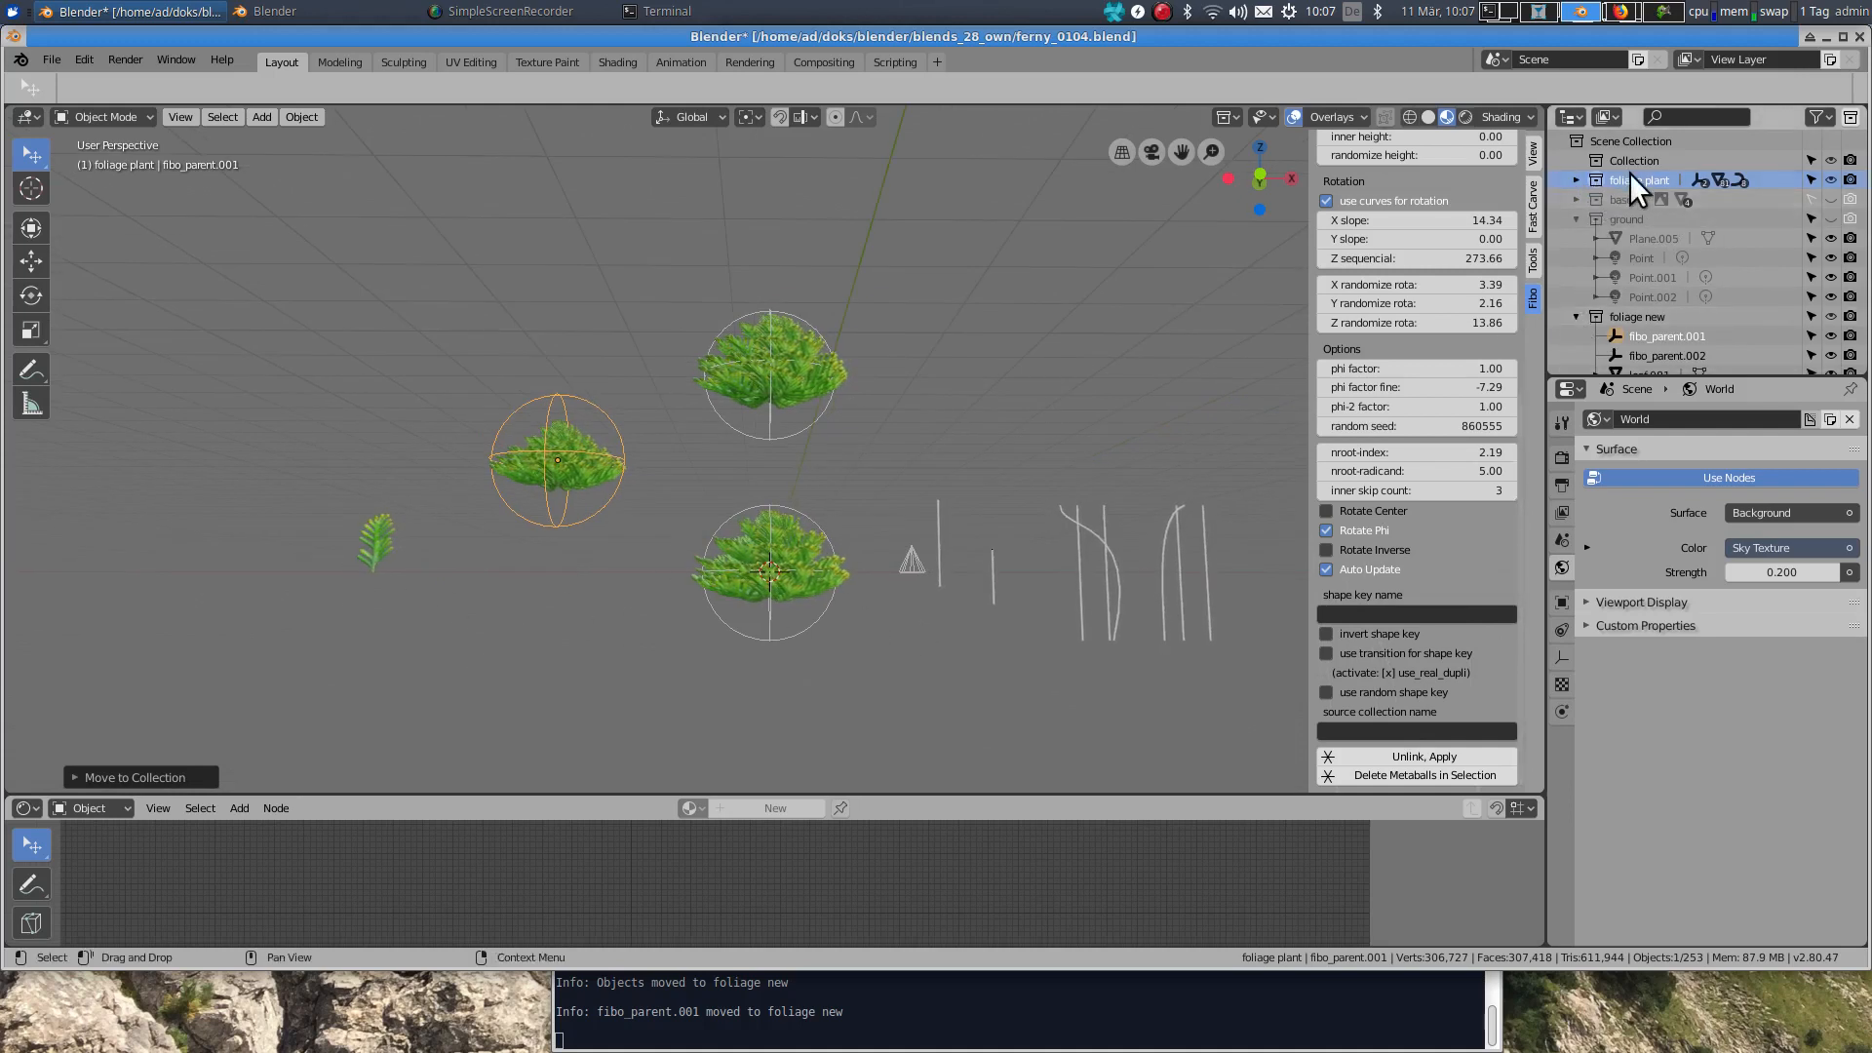
Step: Hide the foliage plant collection in the viewport and show the ground collection with its terrain and lights
click(1831, 180)
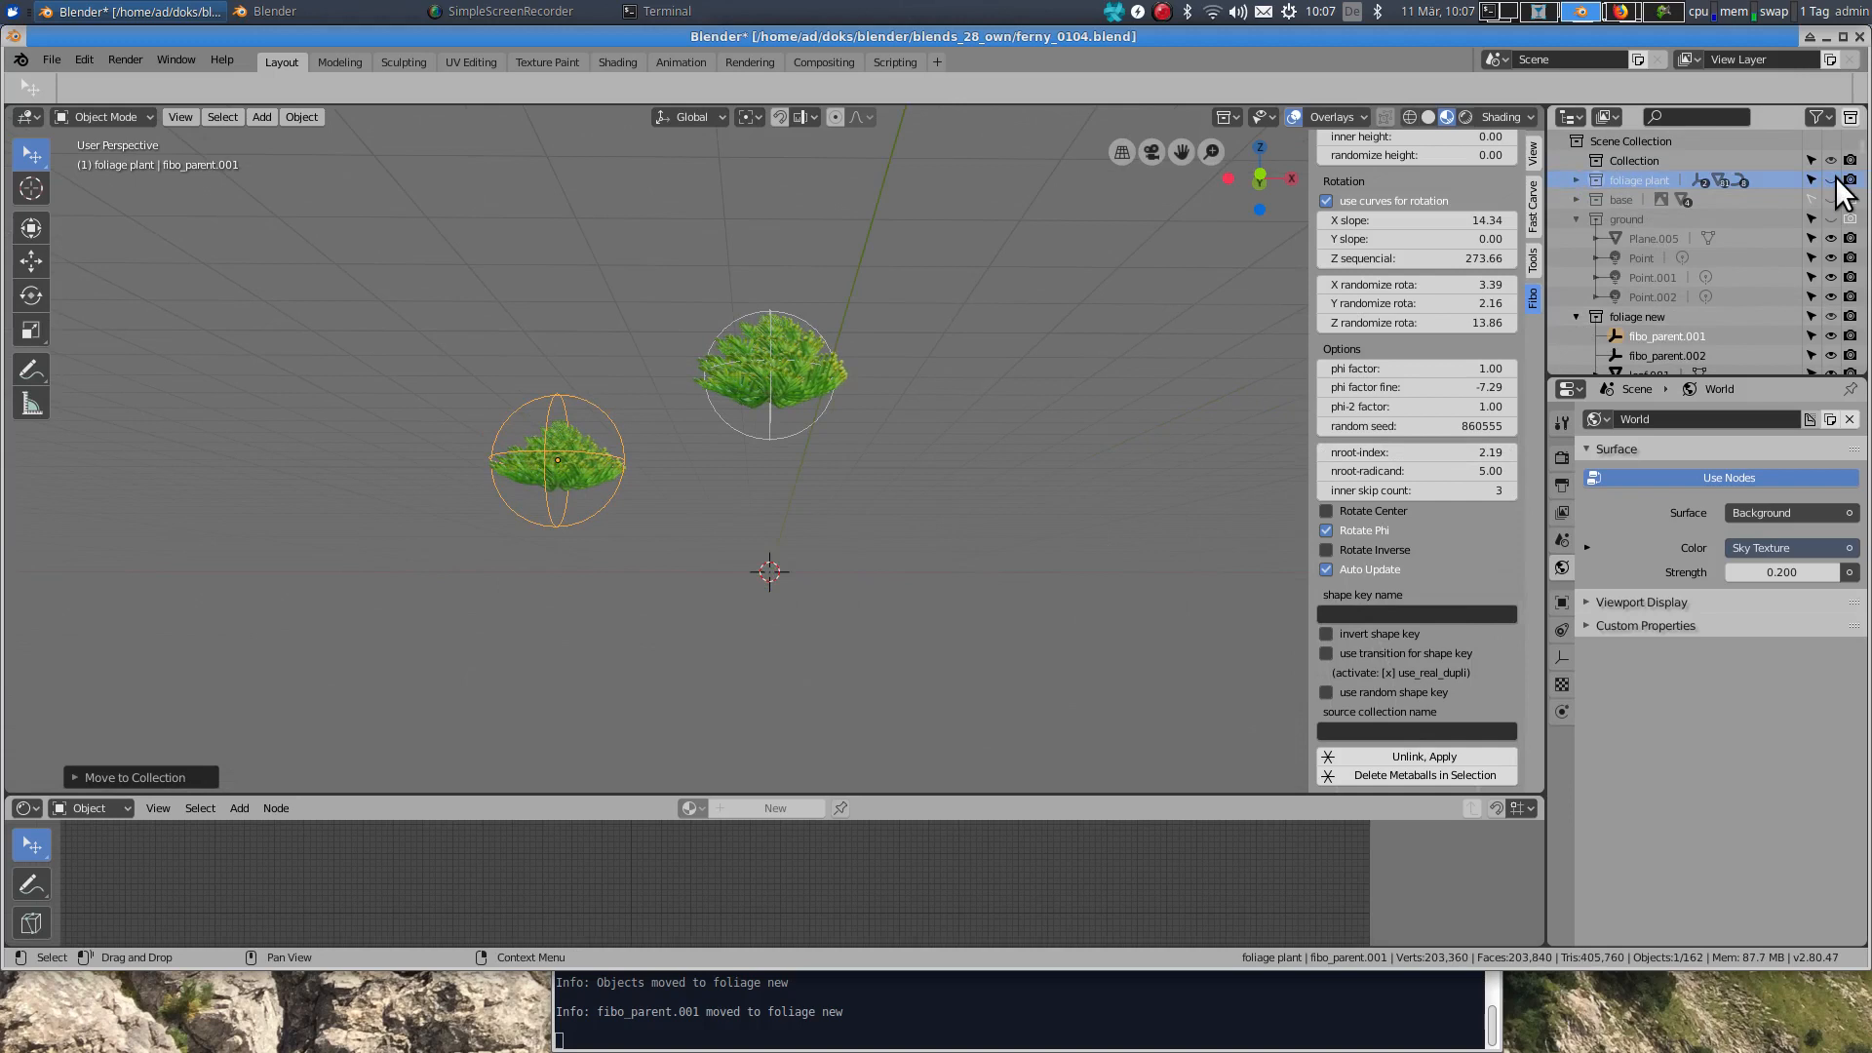
middle_drag(884, 475, 908, 562)
scroll(906, 560, down, 3)
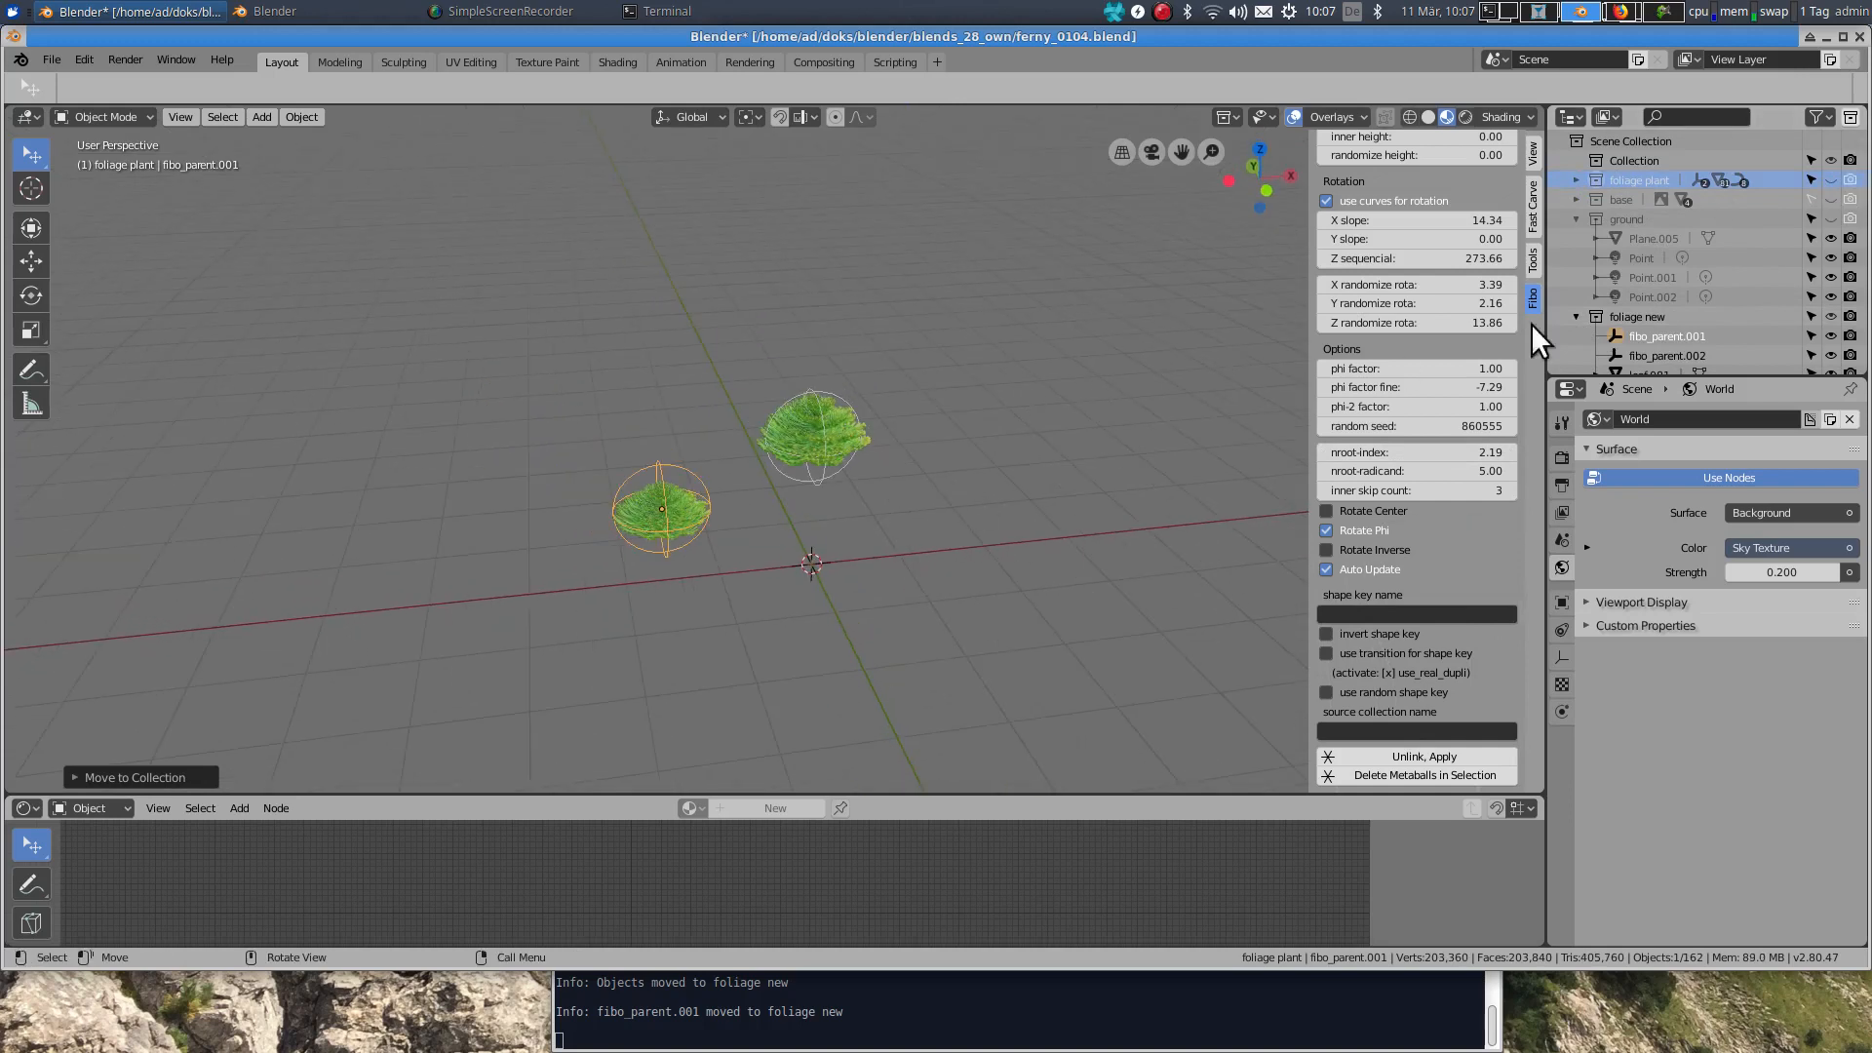
click(1850, 219)
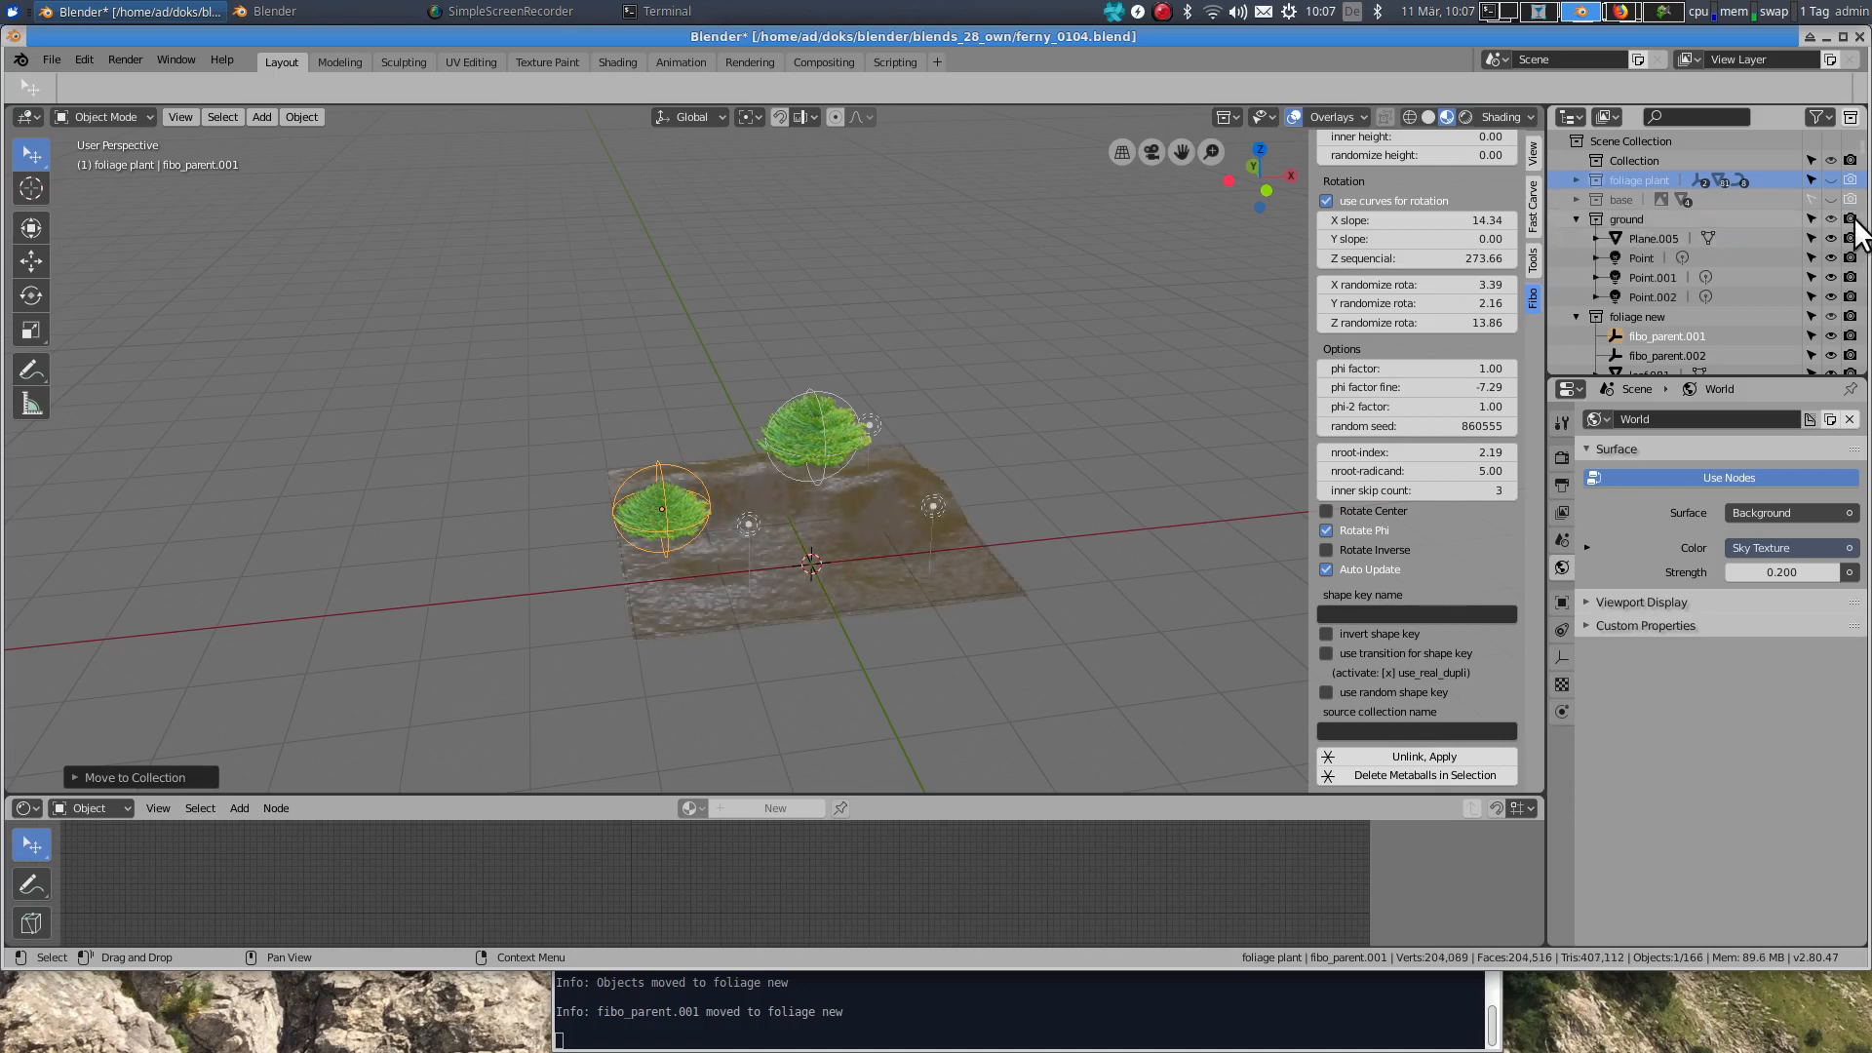
Step: Lower the smaller plant copy onto the terrain along Z, shift it along X and adjust its placement
scroll(981, 482, up, 3)
middle_drag(981, 481, 886, 393)
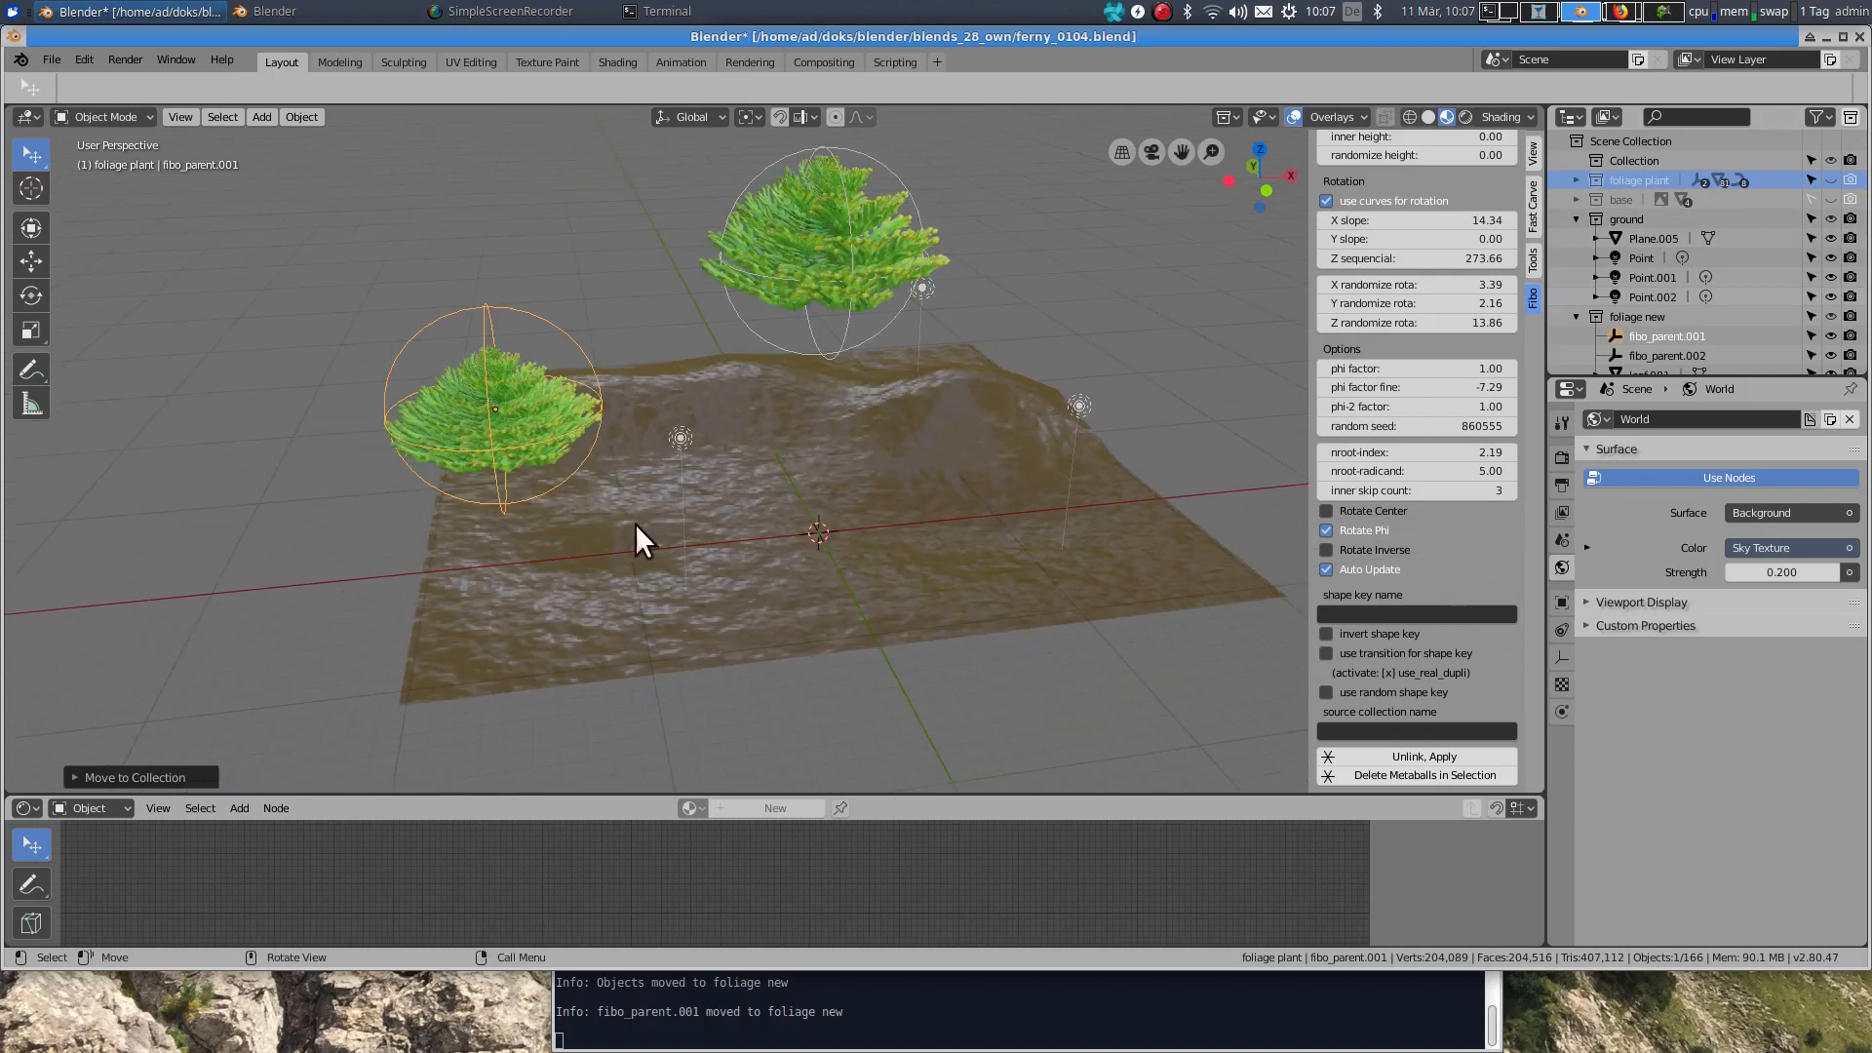
middle_drag(751, 491, 599, 396)
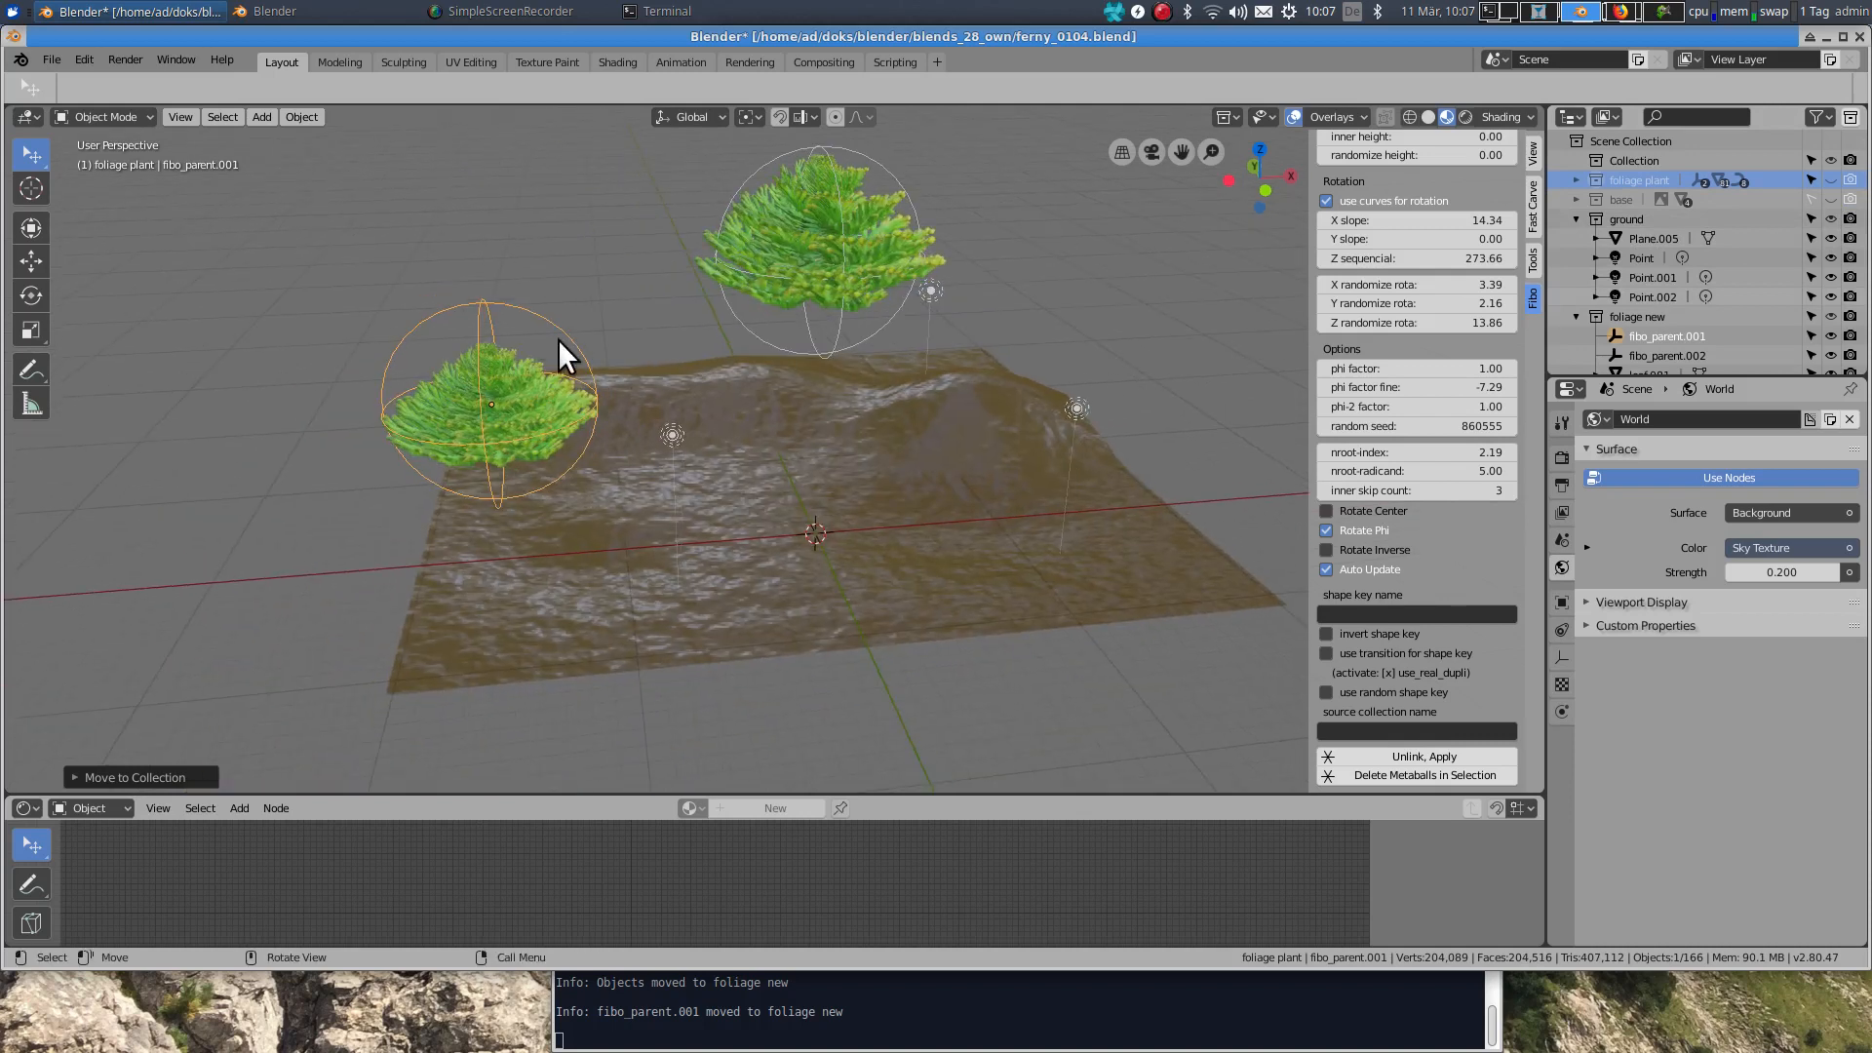
key(g)
key(x)
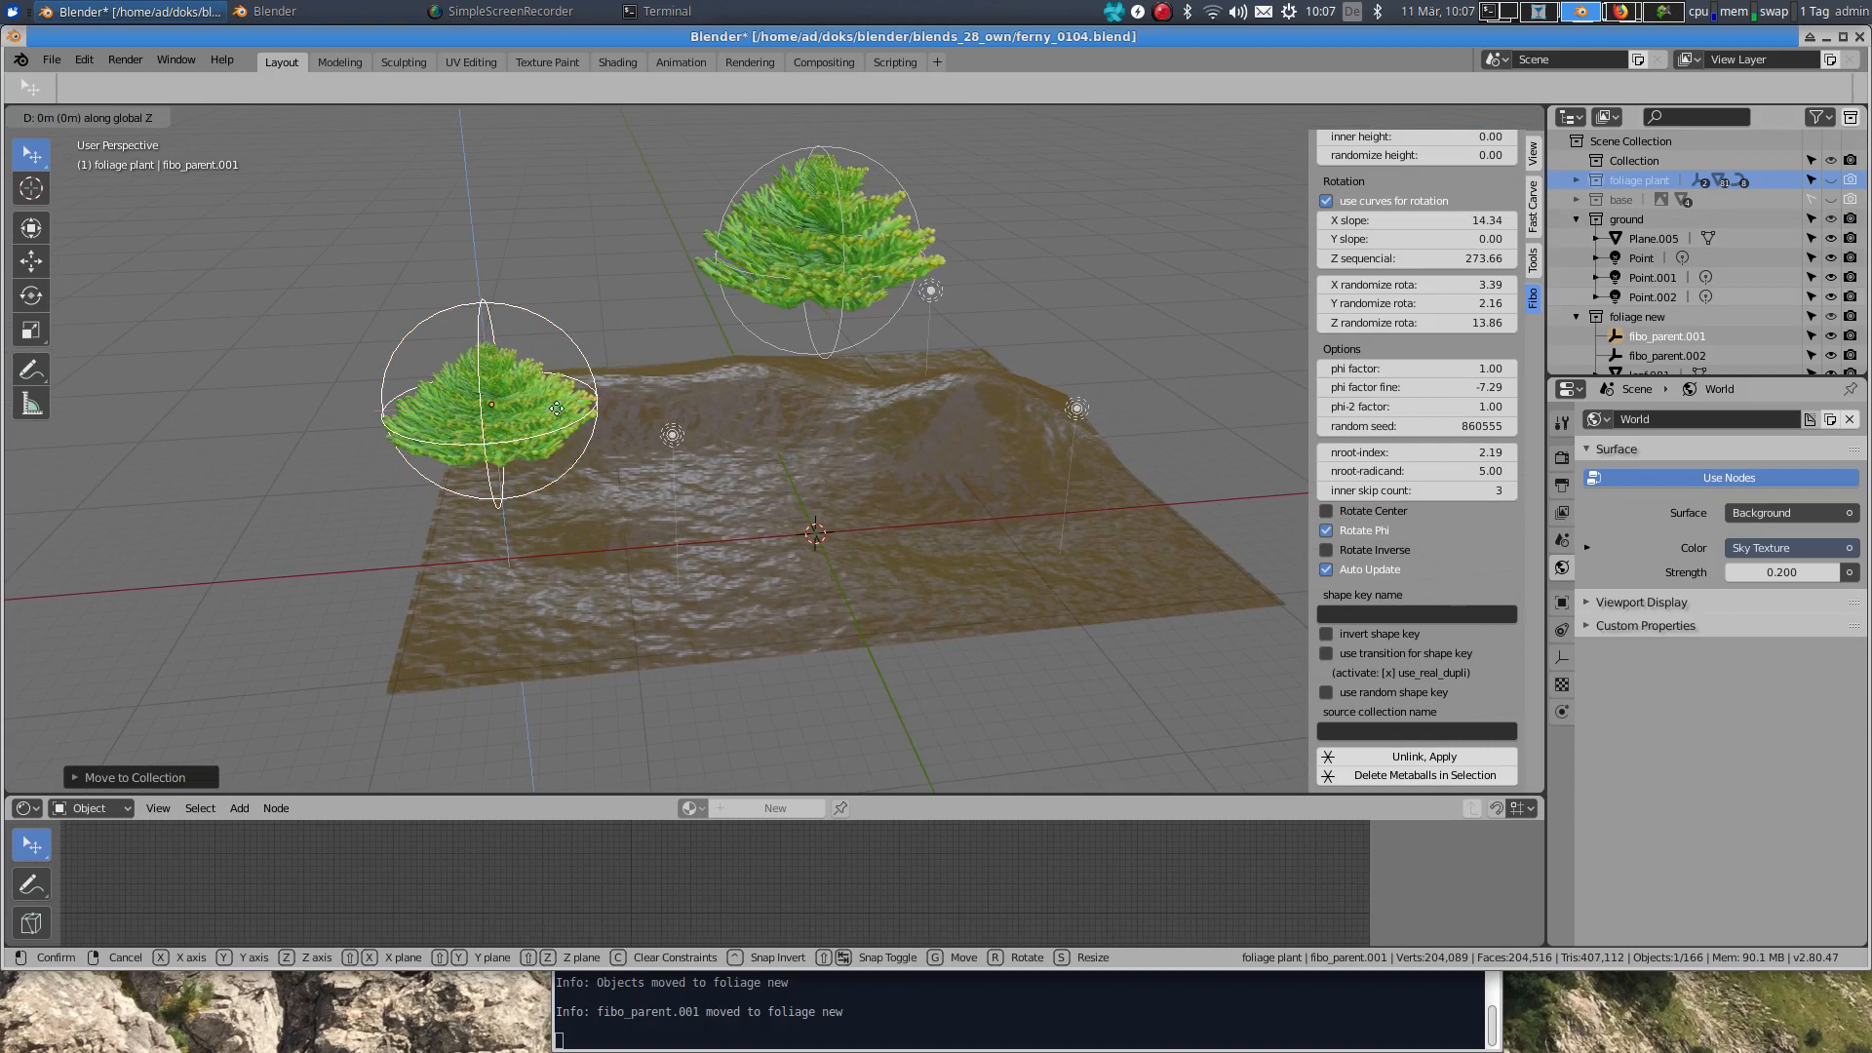
click(563, 443)
key(g)
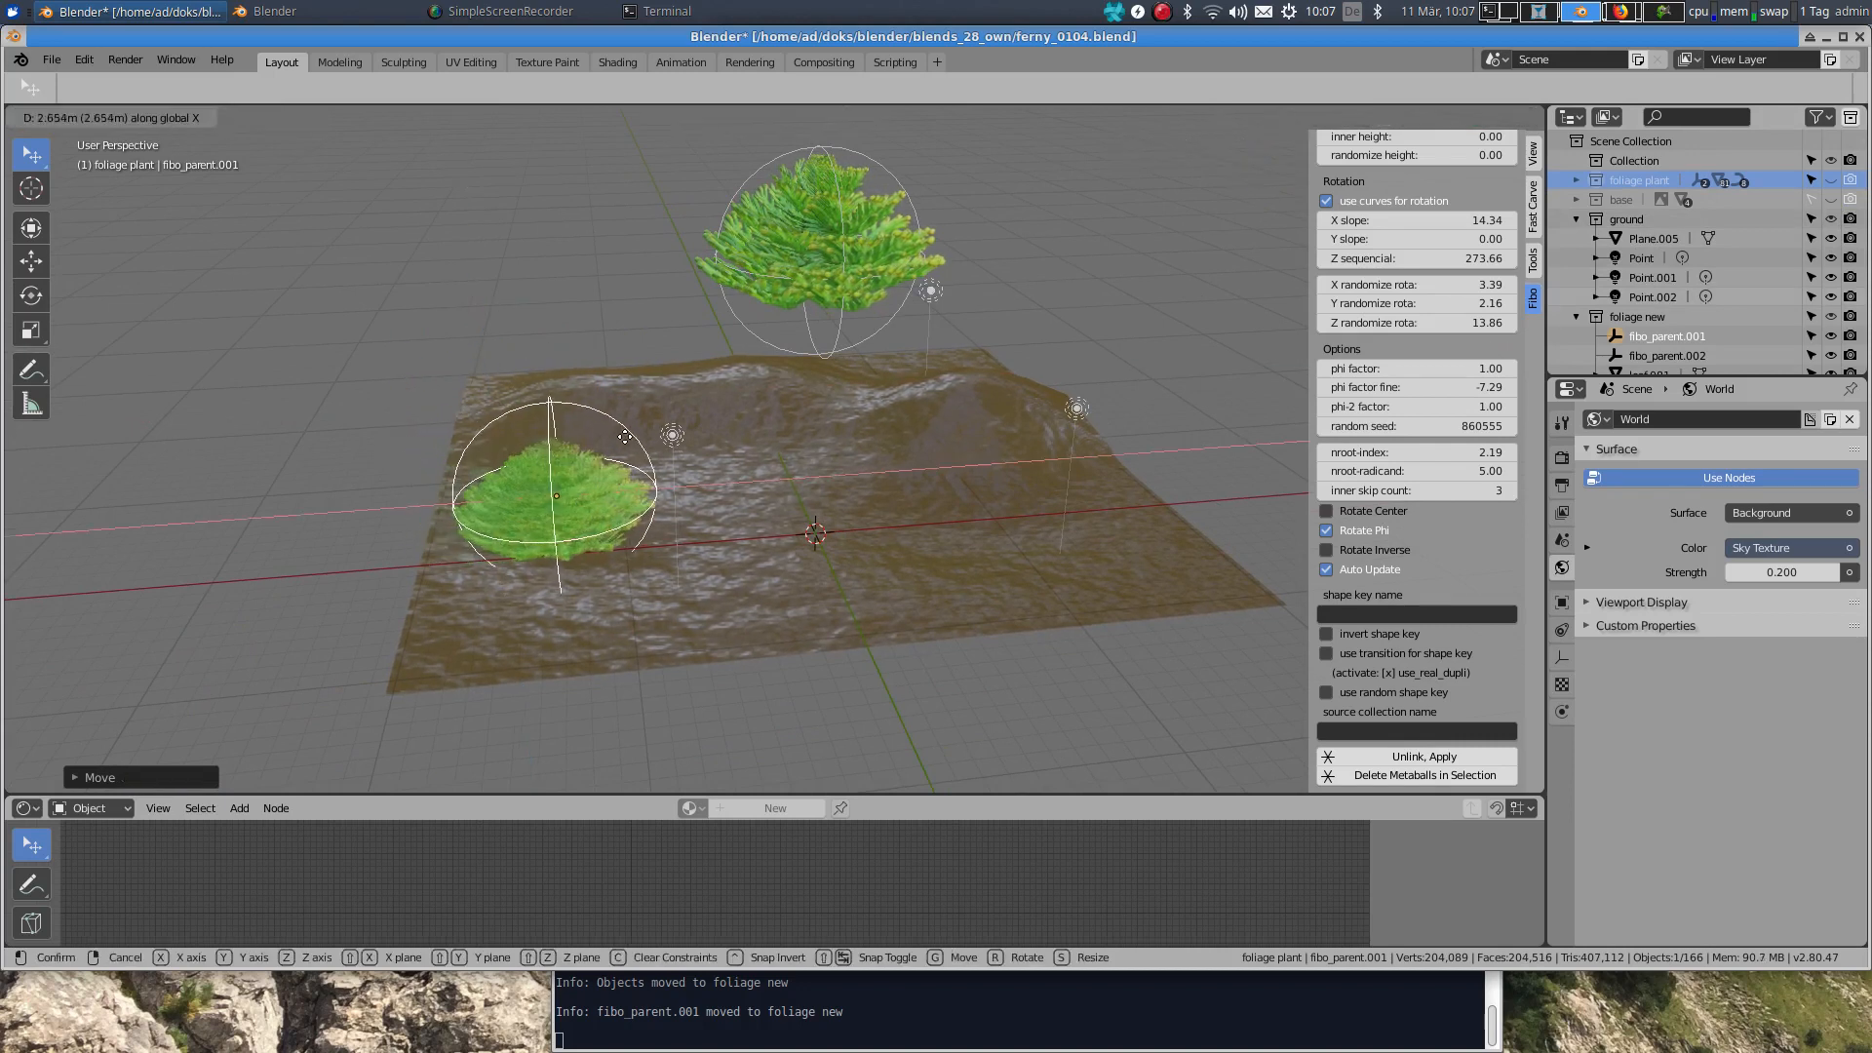
key(z)
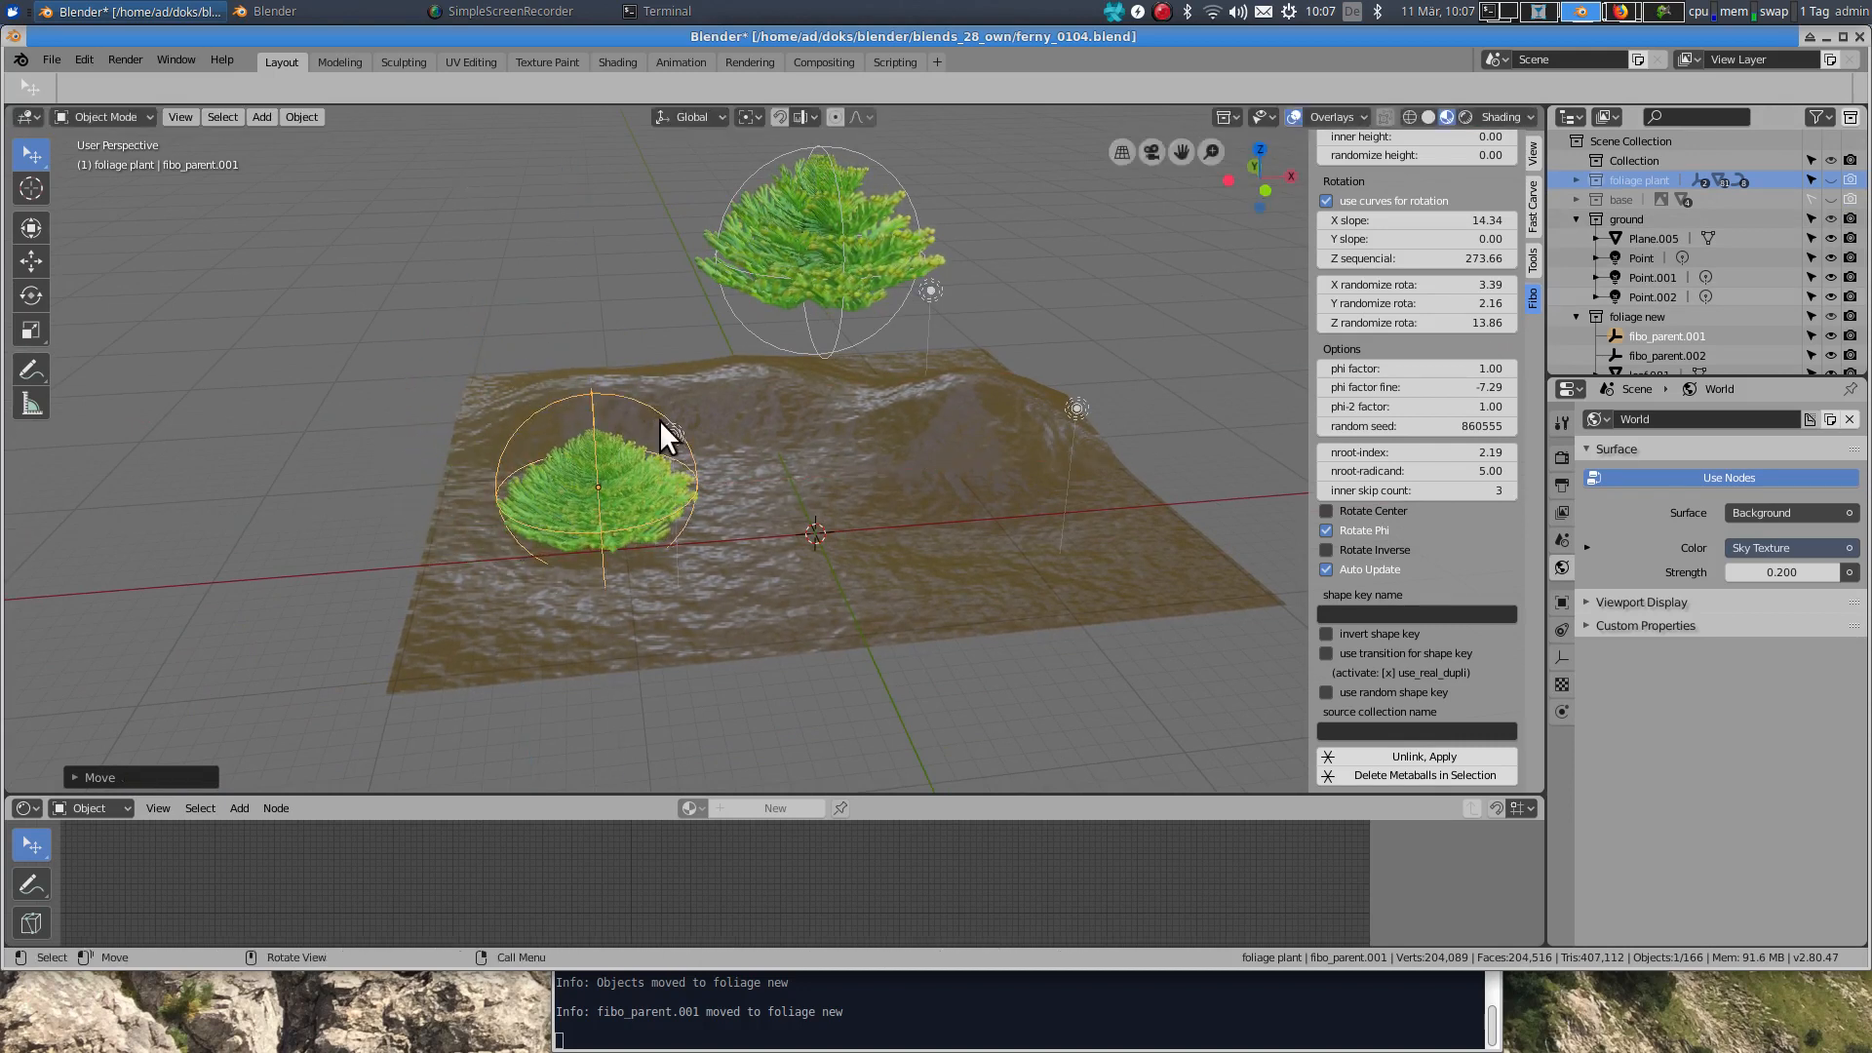
click(665, 381)
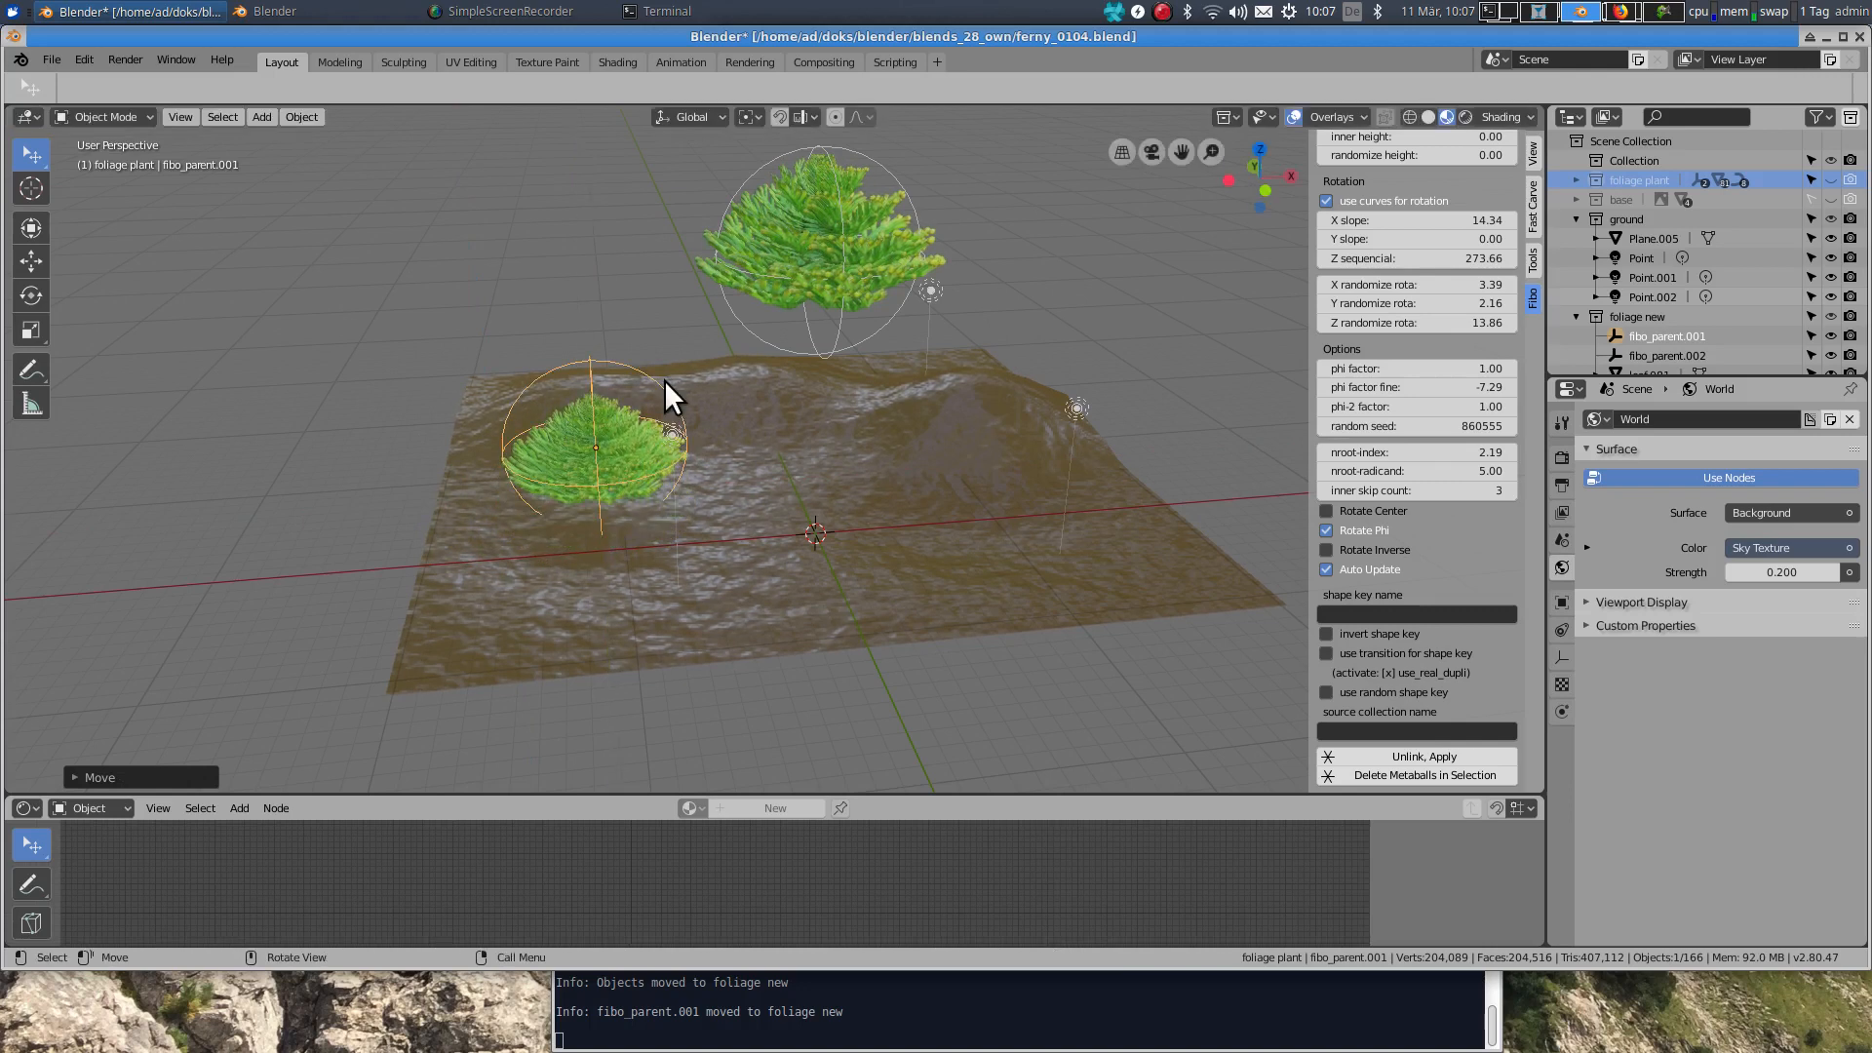
Step: Tilt the smaller plant copy slightly around the X axis and shift it about 1.6 m along Y
key(r)
key(x)
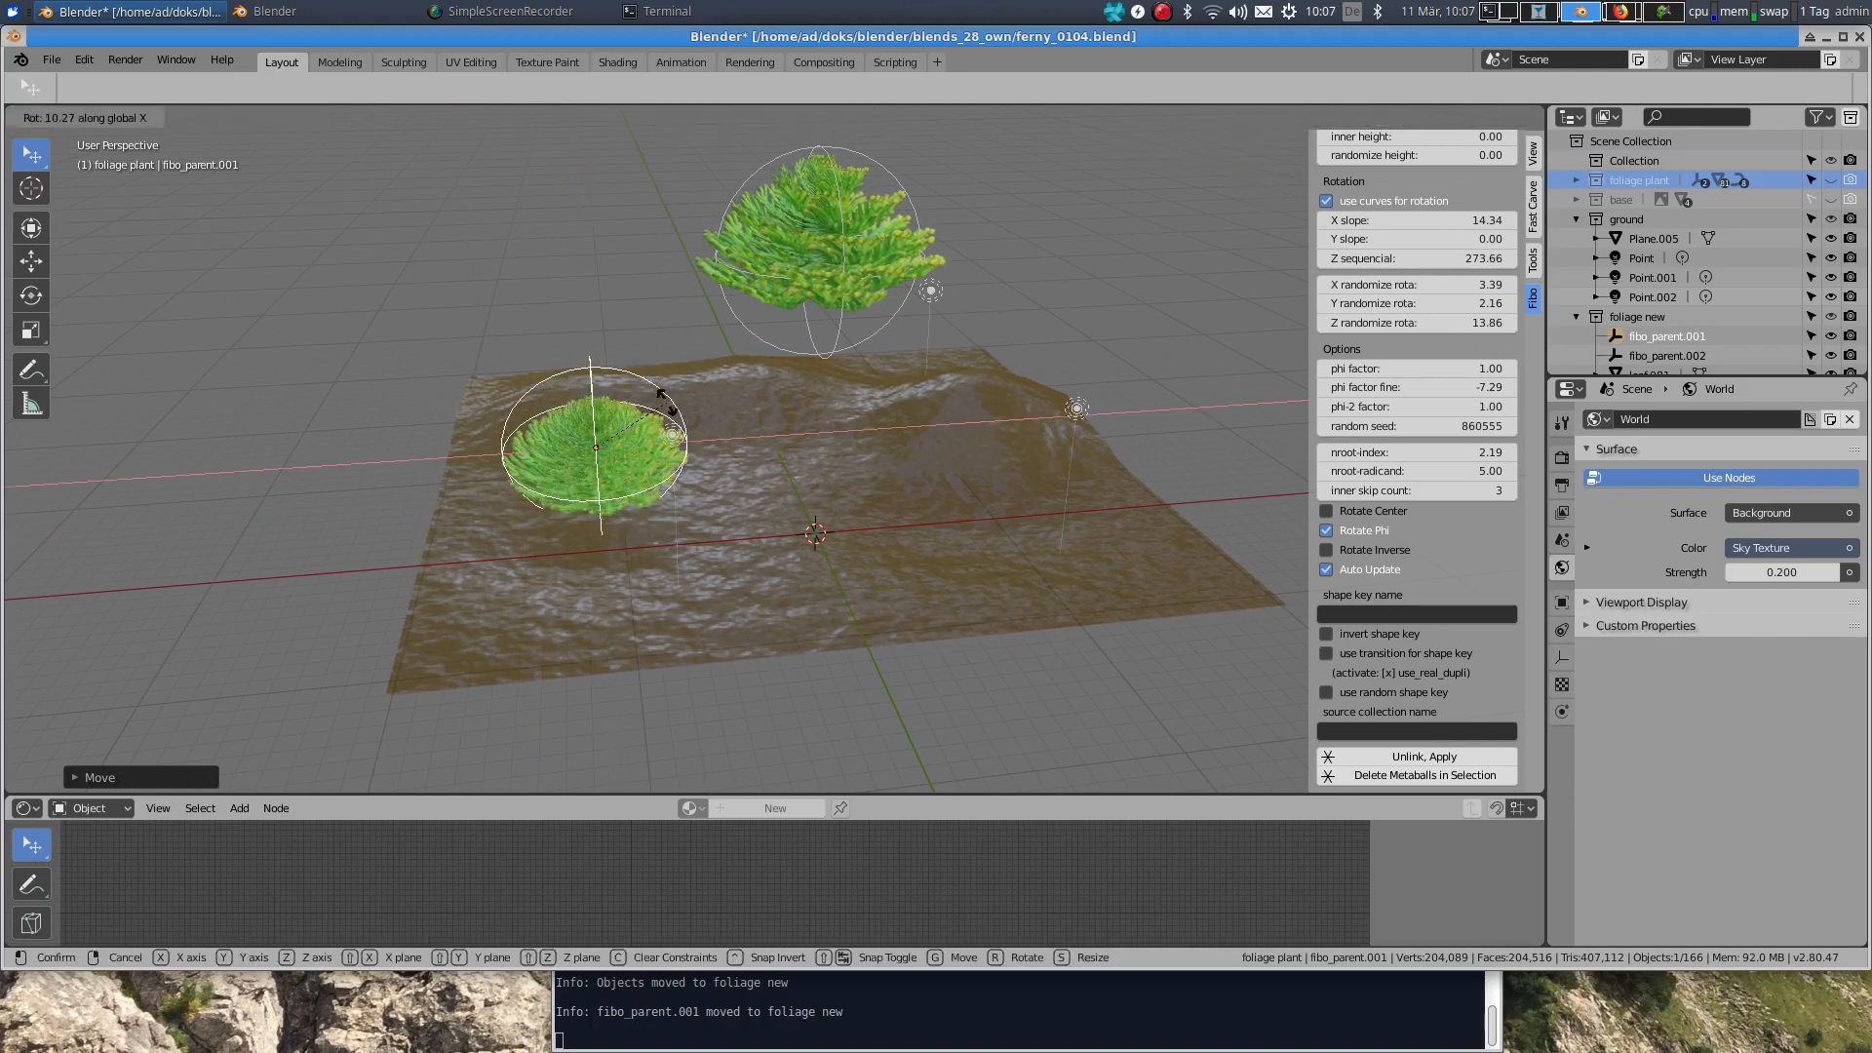
click(671, 424)
key(g)
key(y)
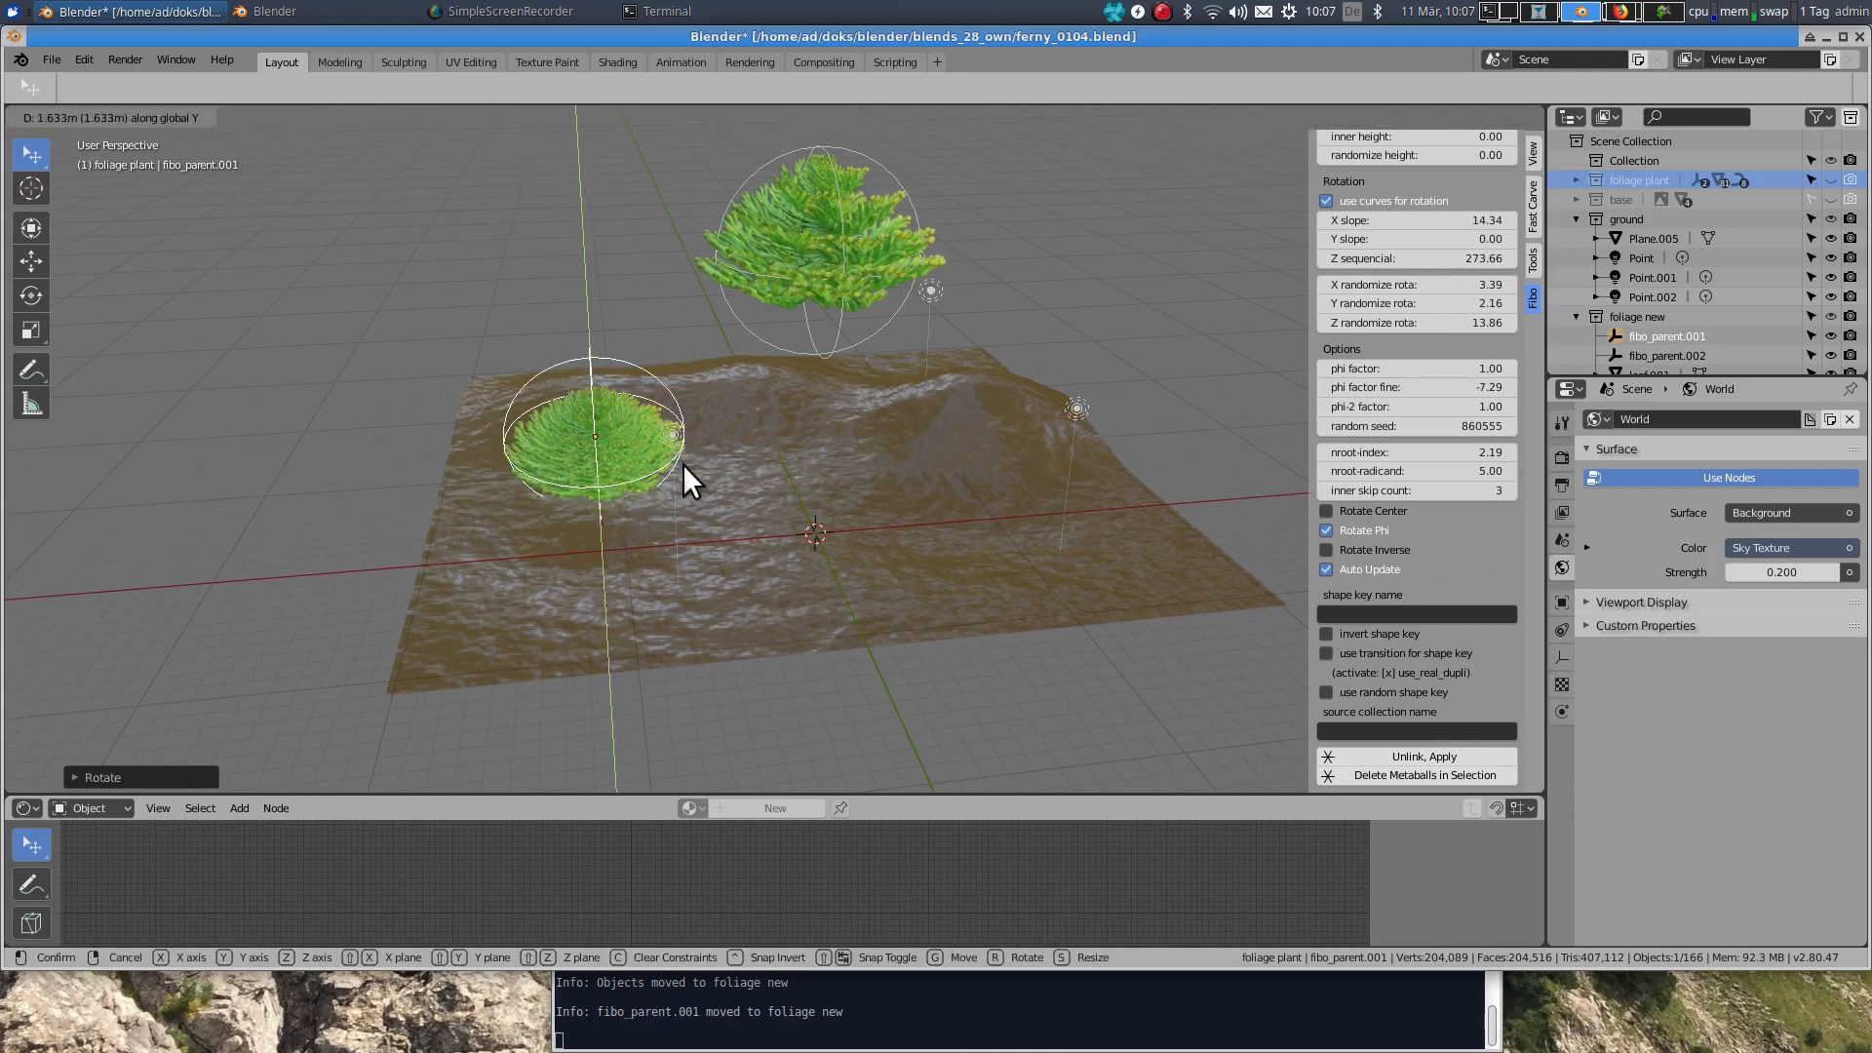
click(688, 471)
Step: Lower the larger plant copy's parent along Z onto the middle of the terrain
click(916, 205)
key(g)
key(z)
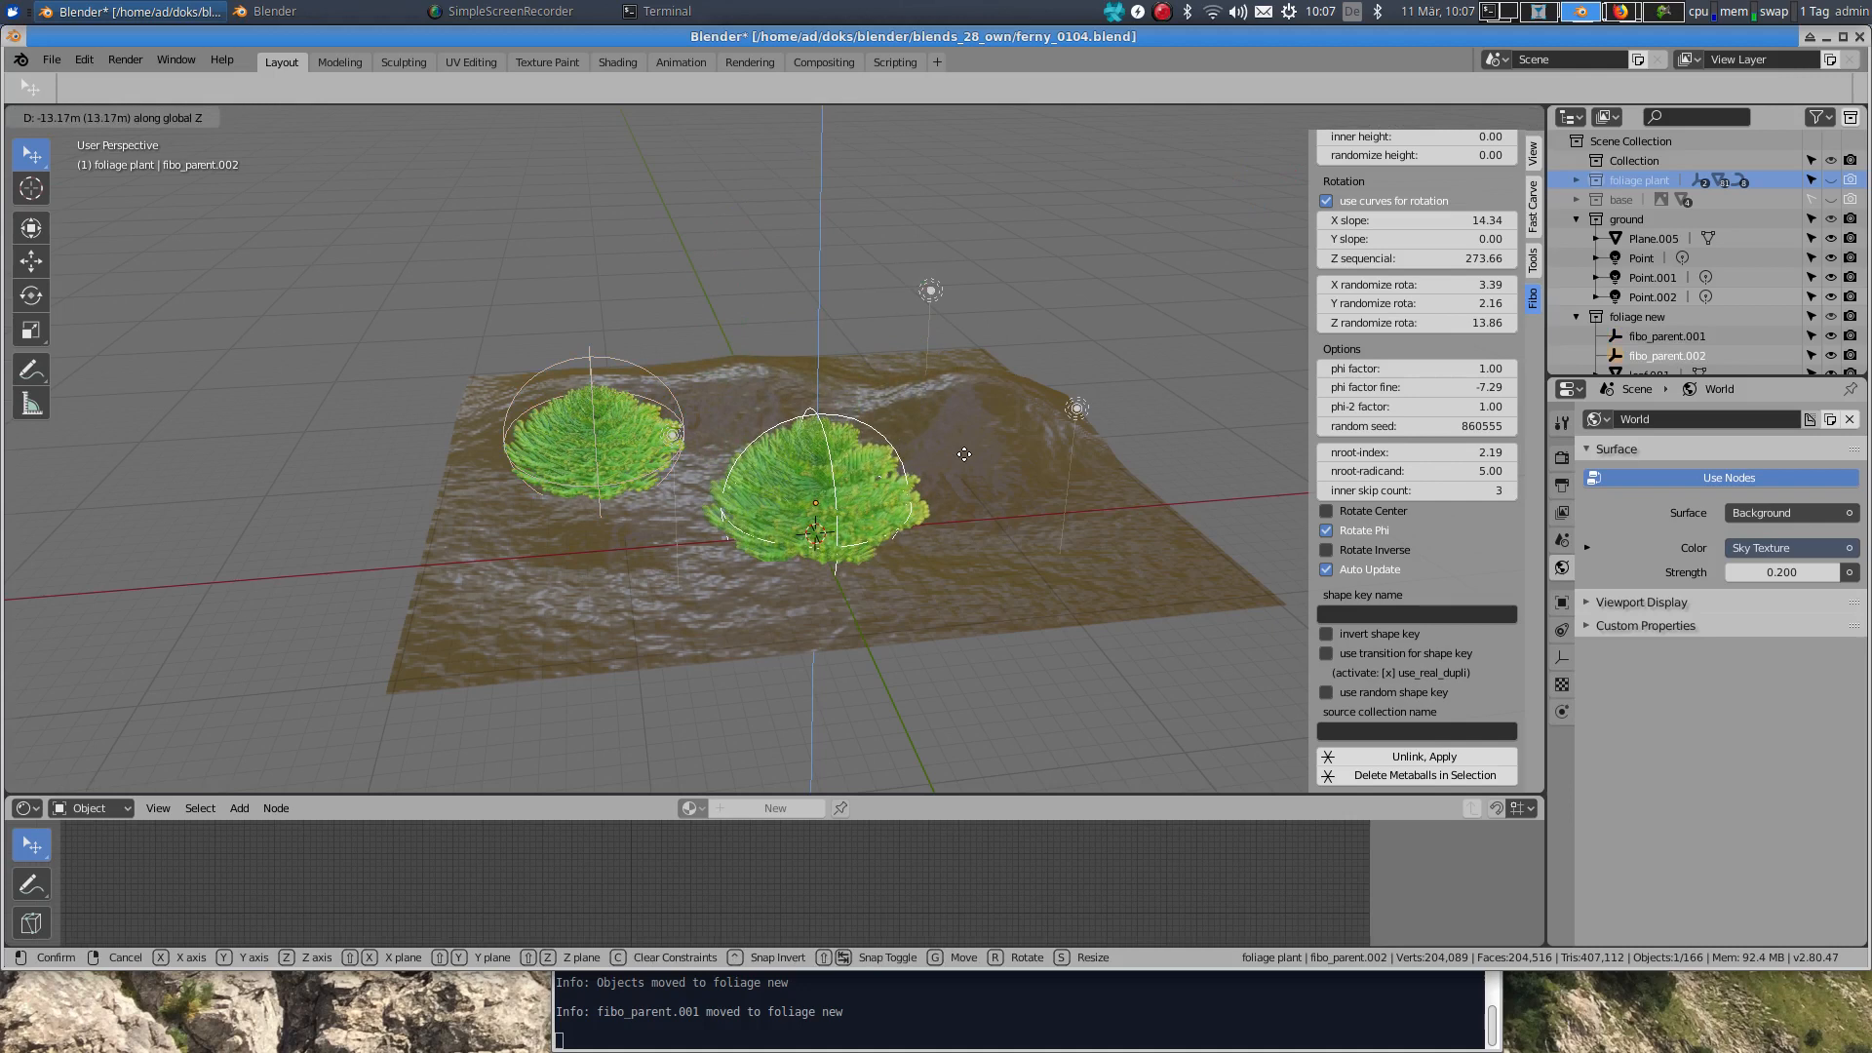
click(921, 496)
Step: Switch the viewport to rendered shading to show both plants lit on the terrain
scroll(916, 529, up, 4)
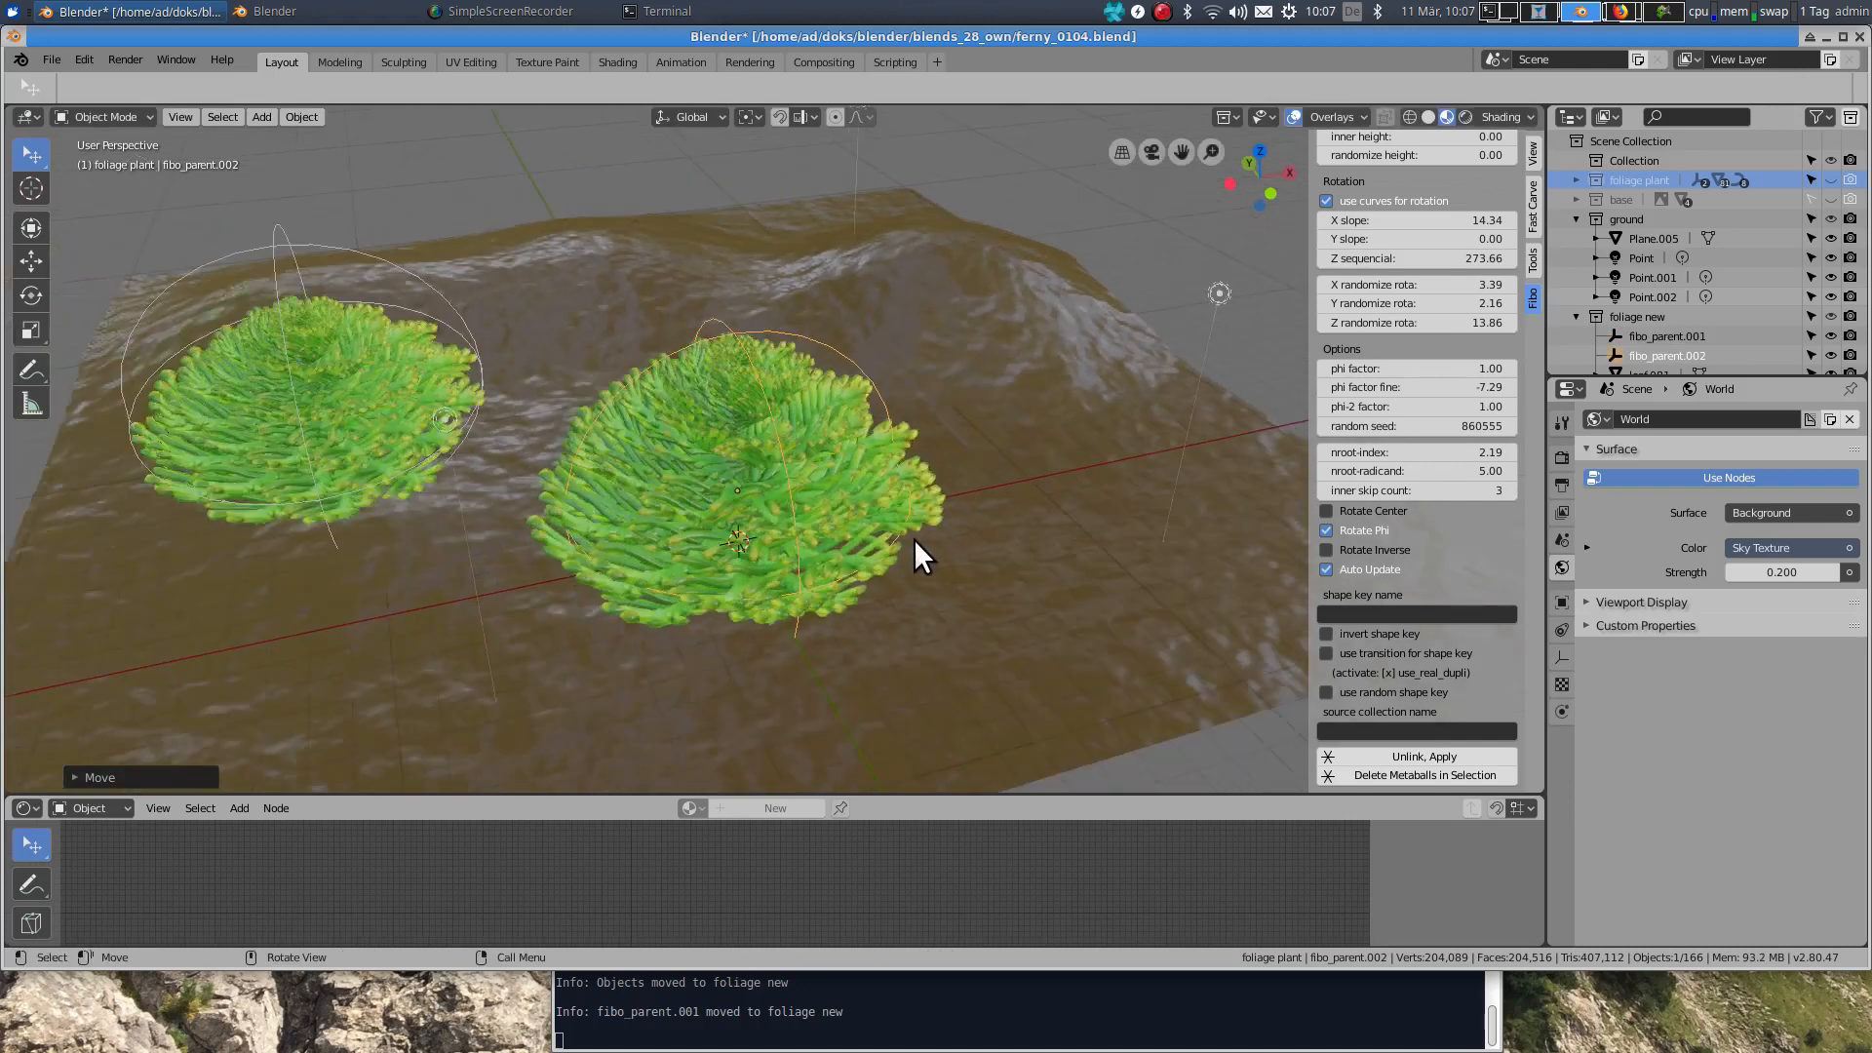
scroll(915, 538, down, 3)
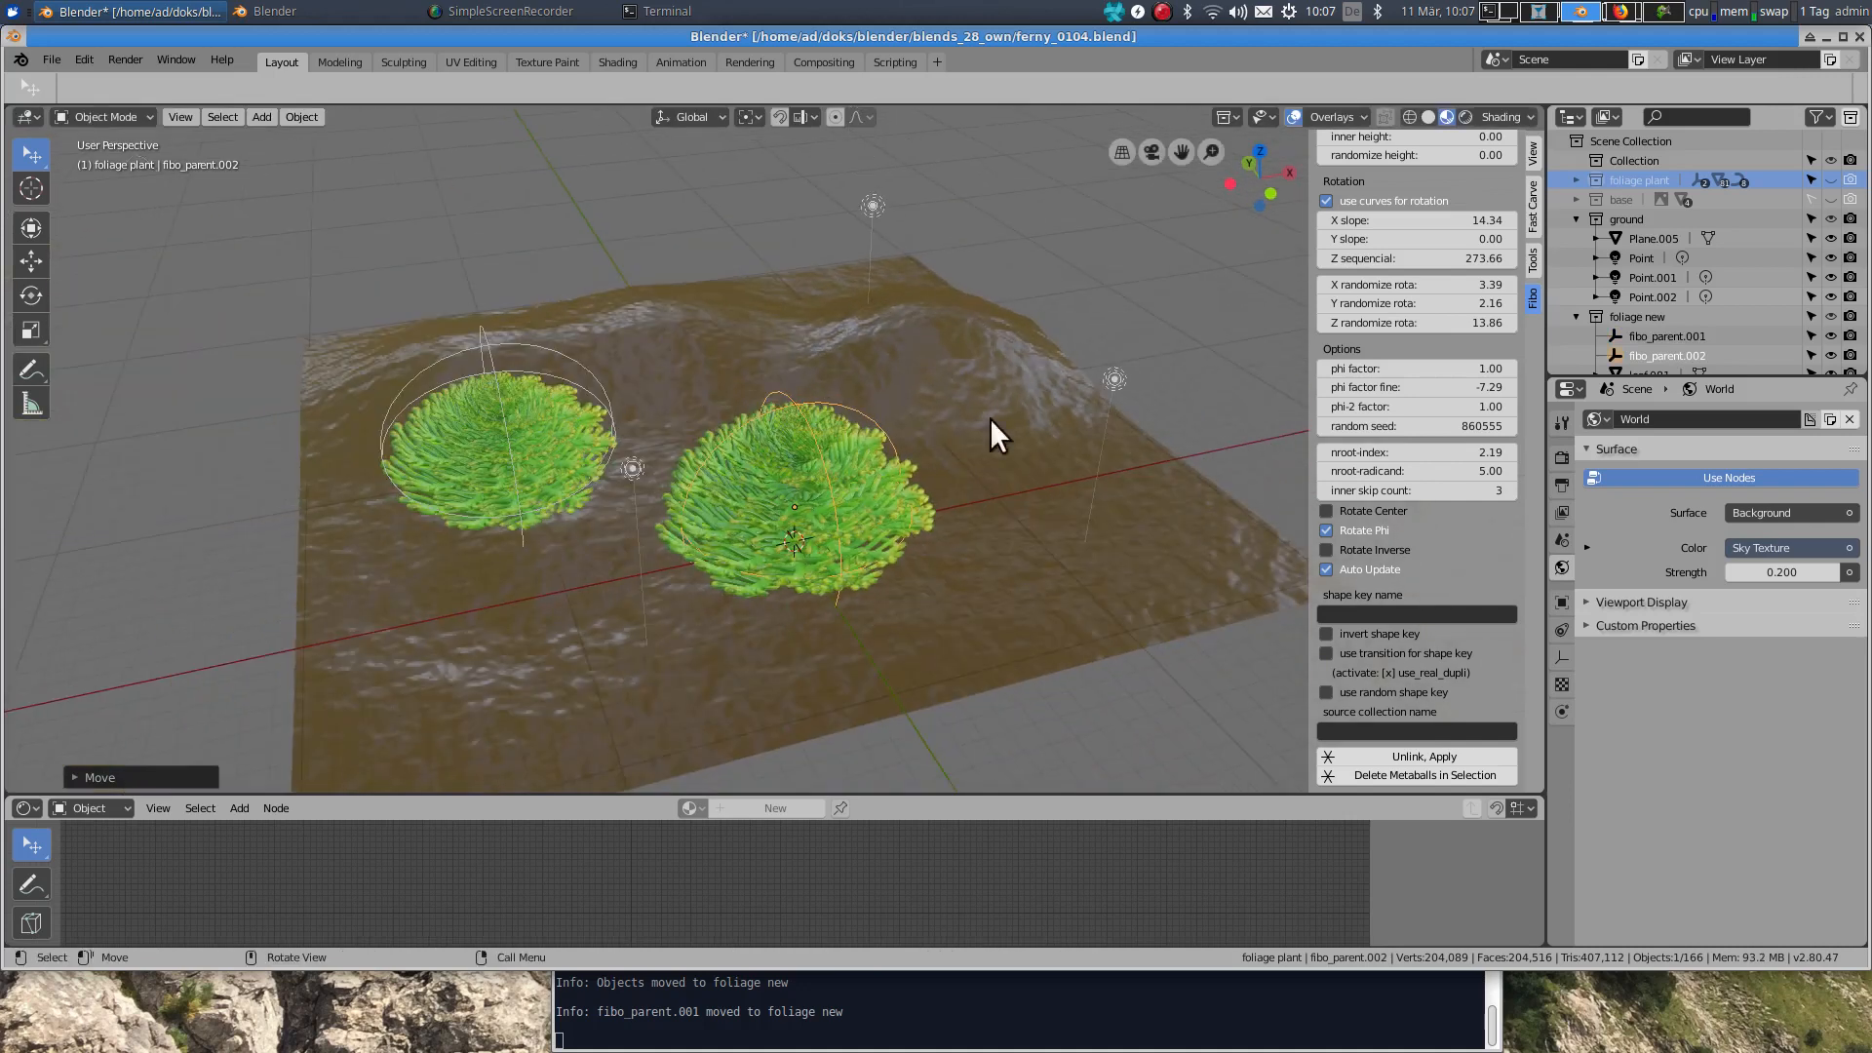
click(1462, 118)
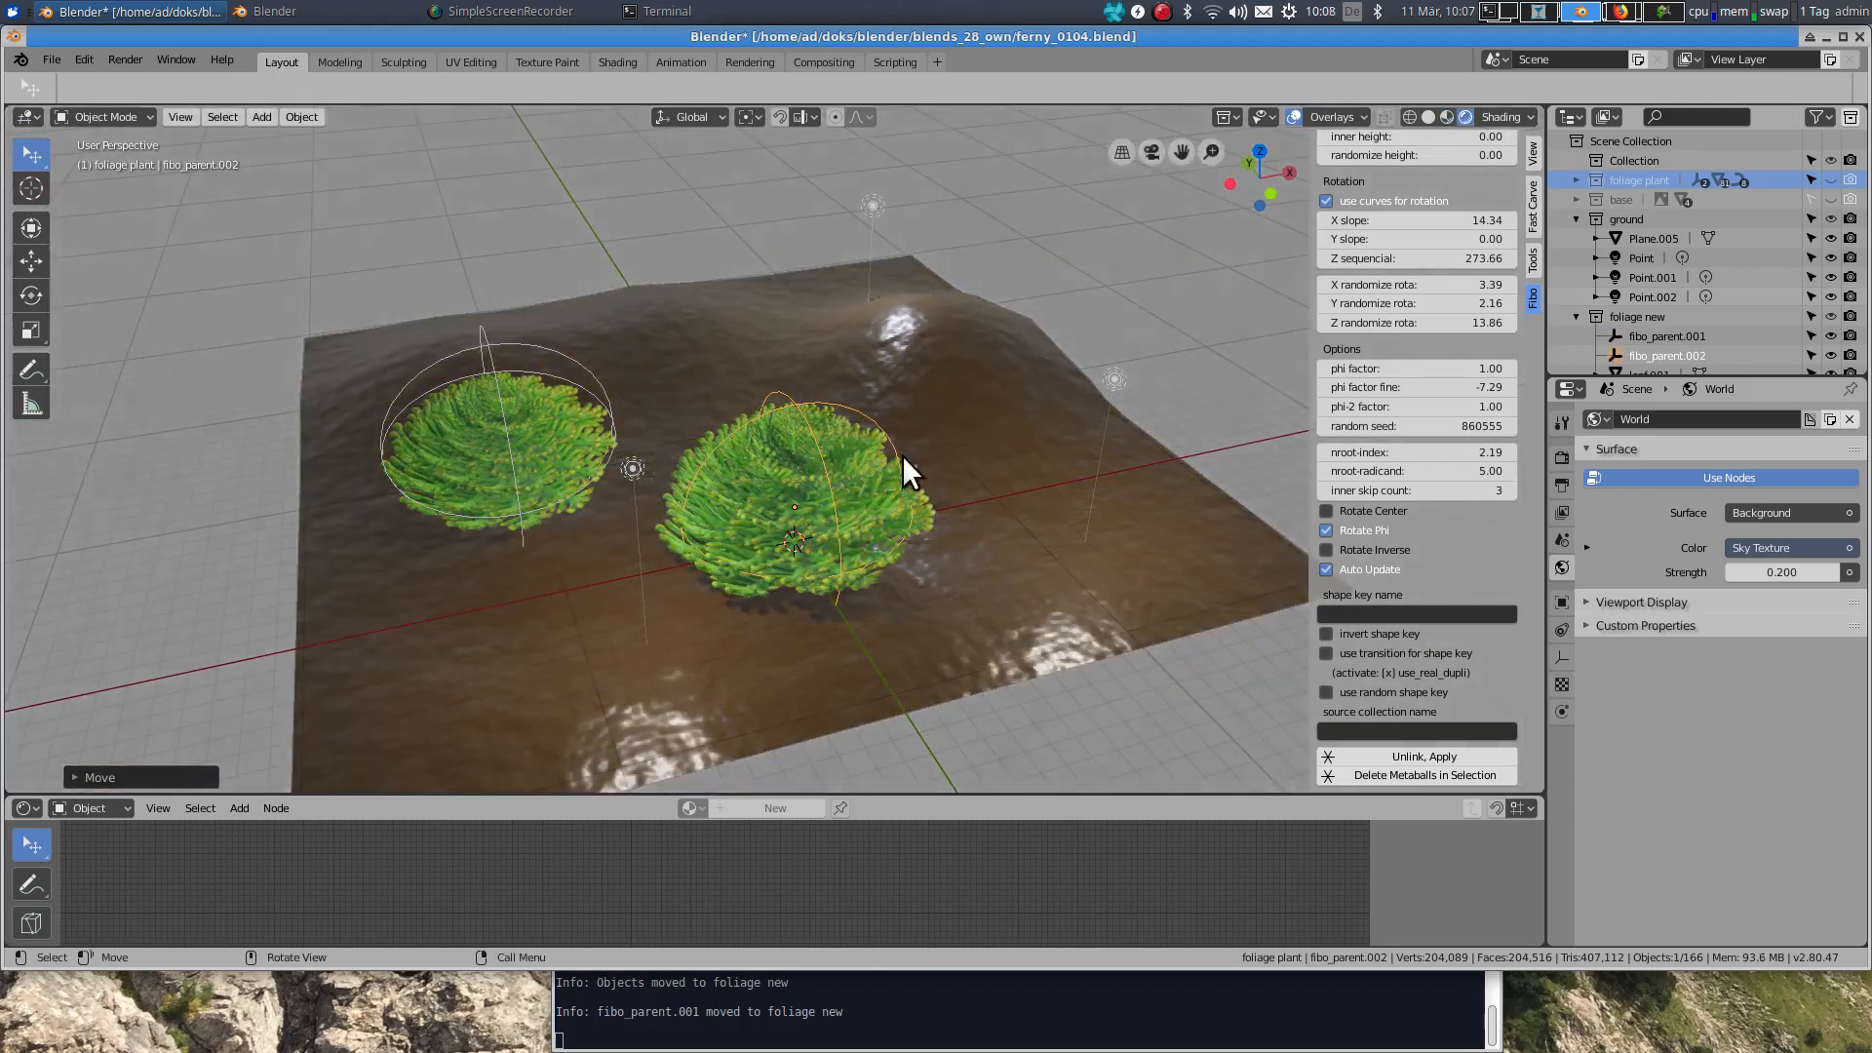
Step: Lower the point light between the plants along Z and move it along Y to the smaller plant
click(1108, 373)
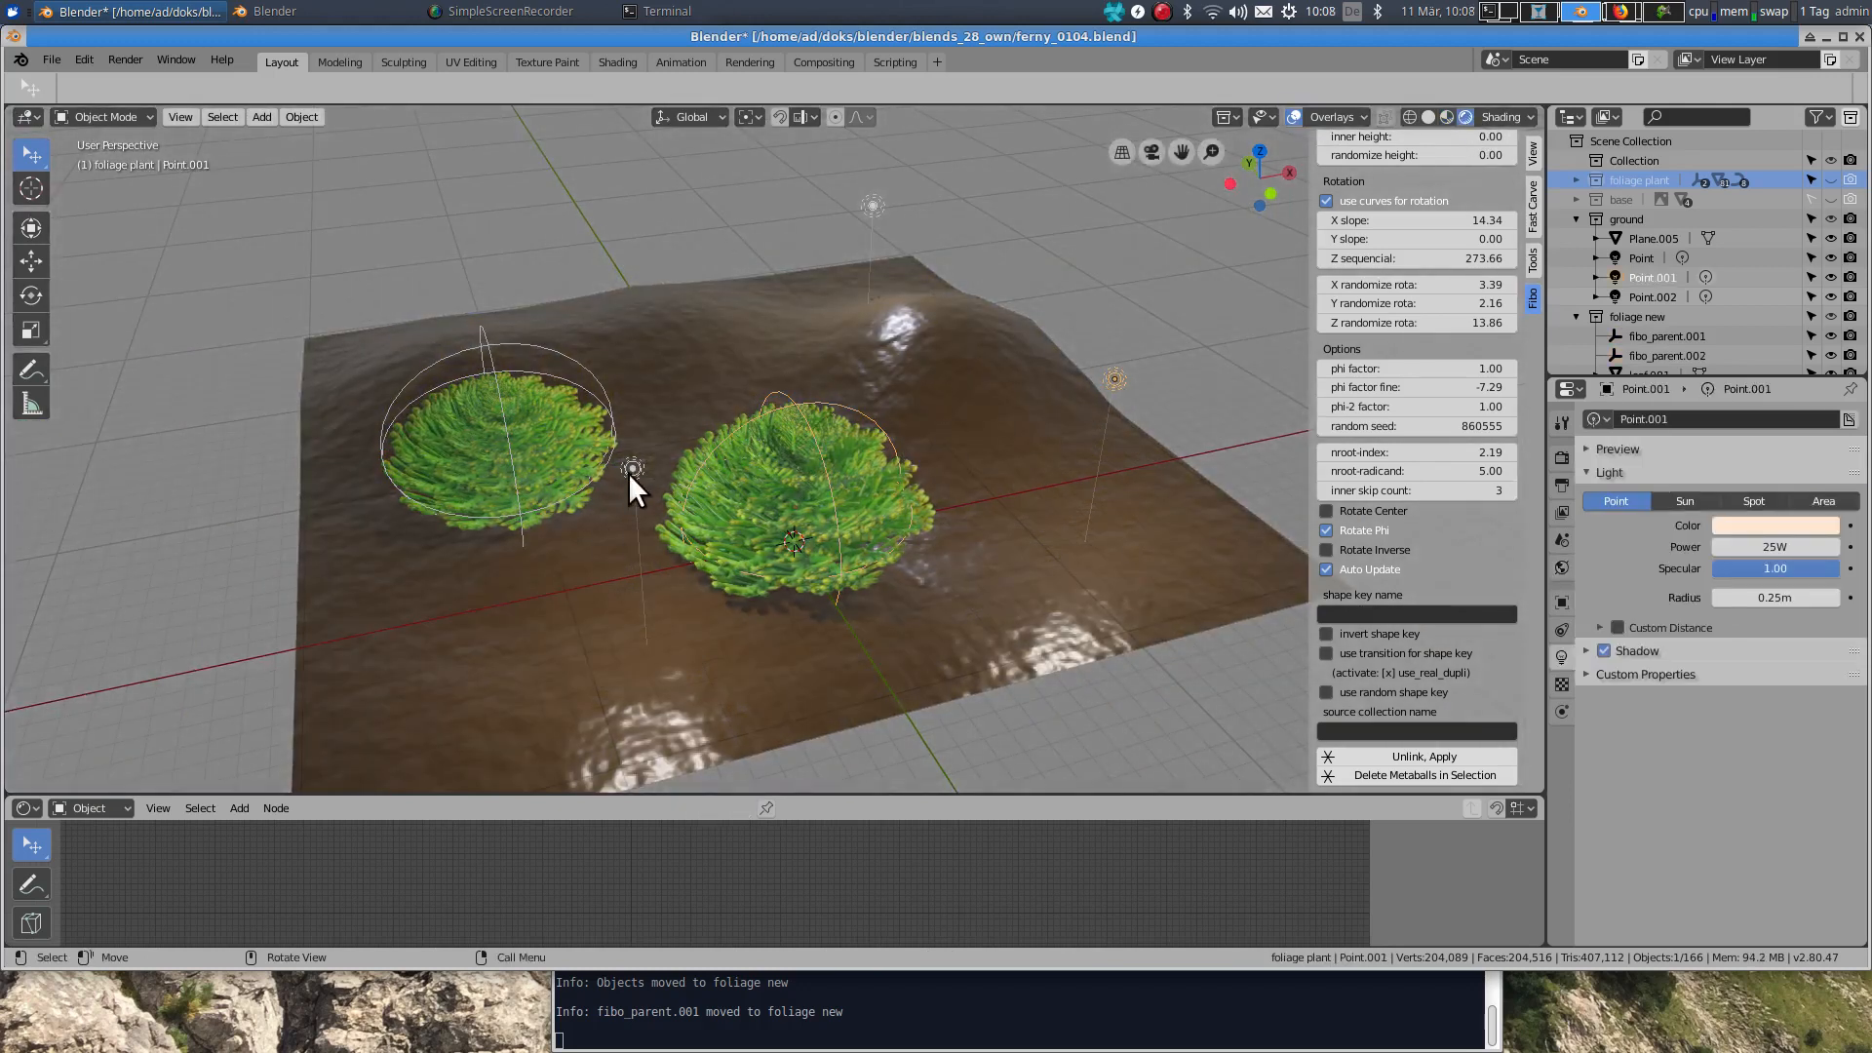
click(632, 466)
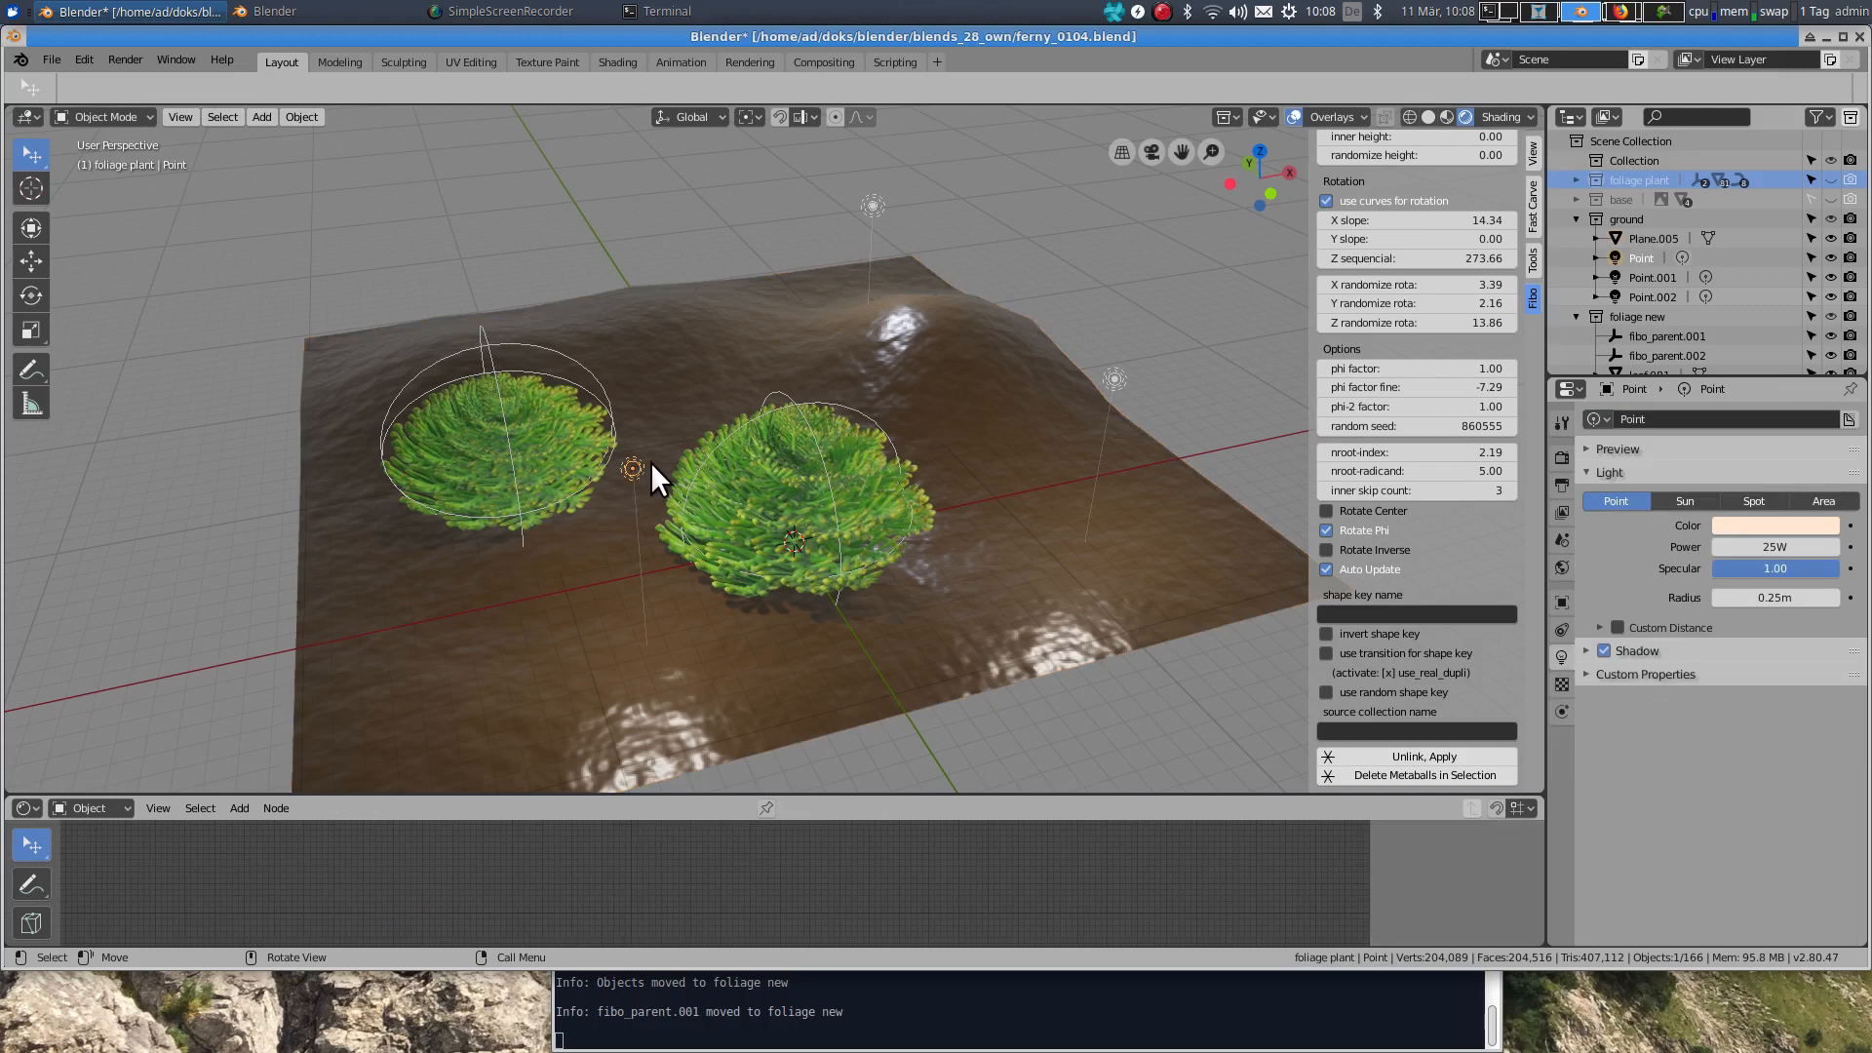
key(g)
key(z)
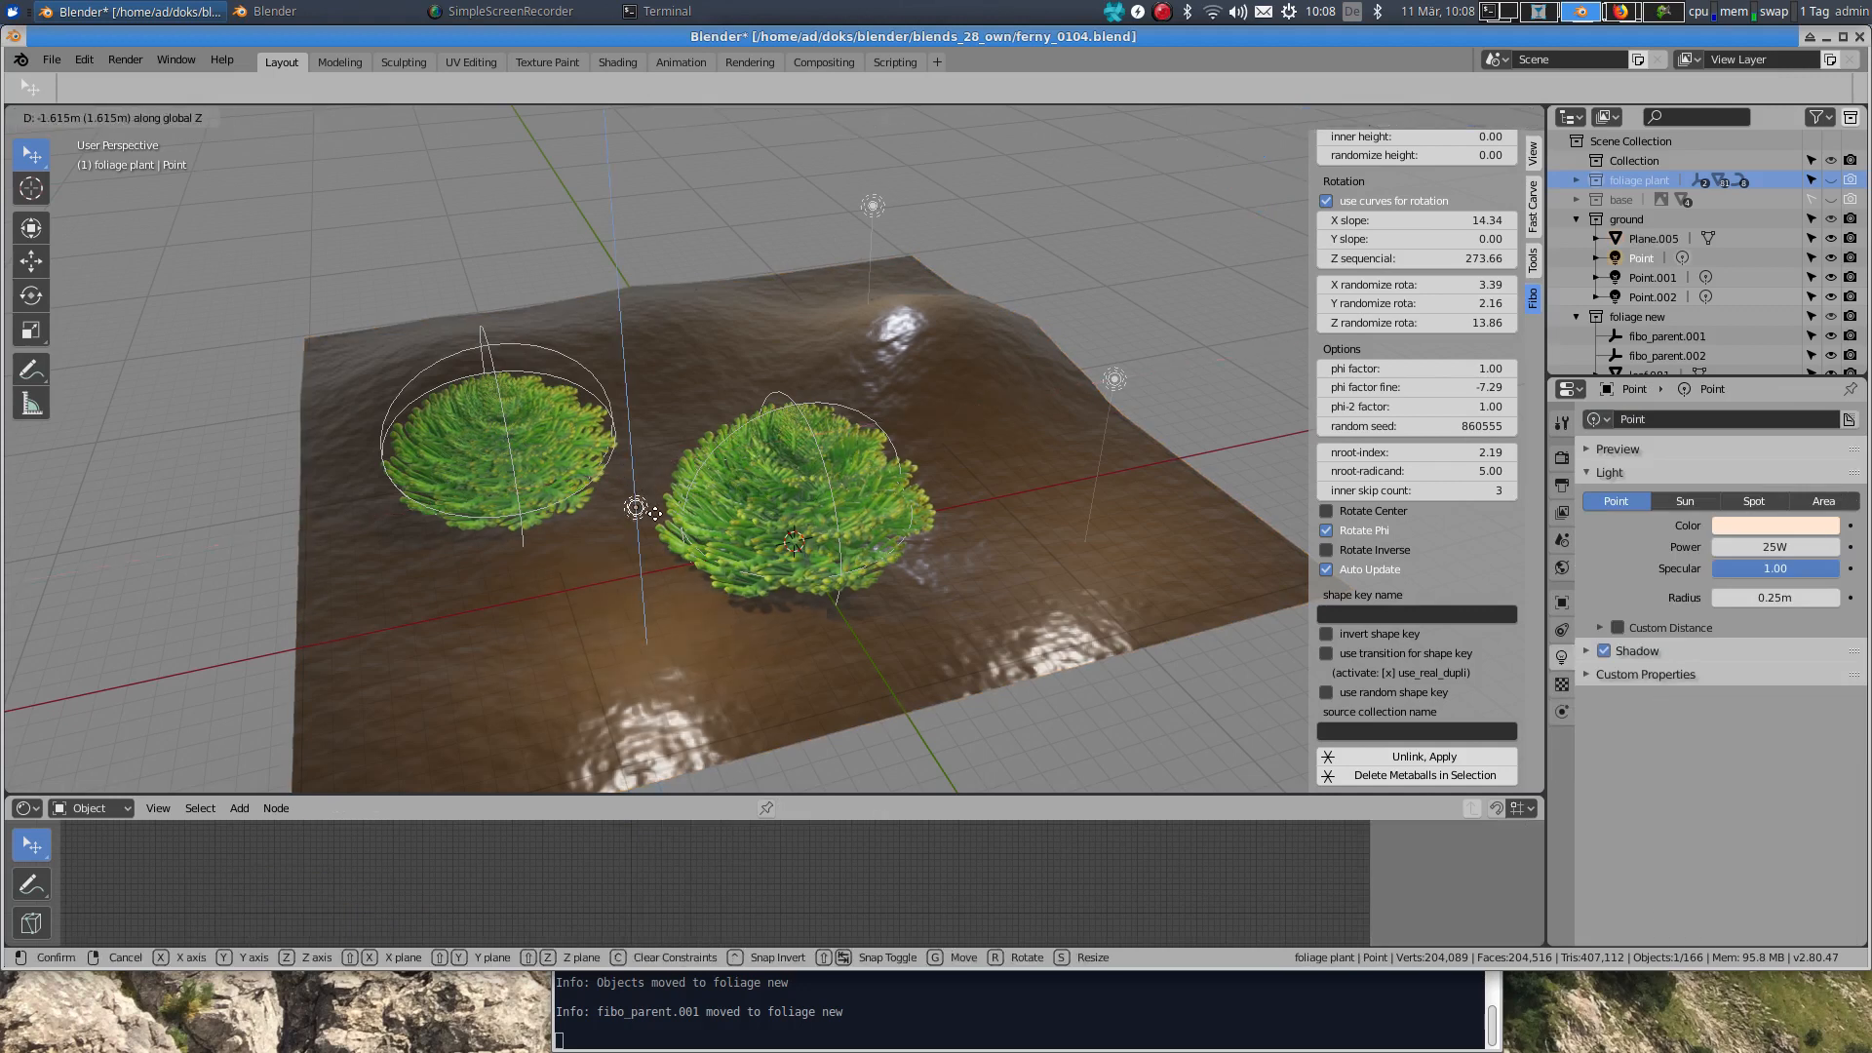
click(653, 515)
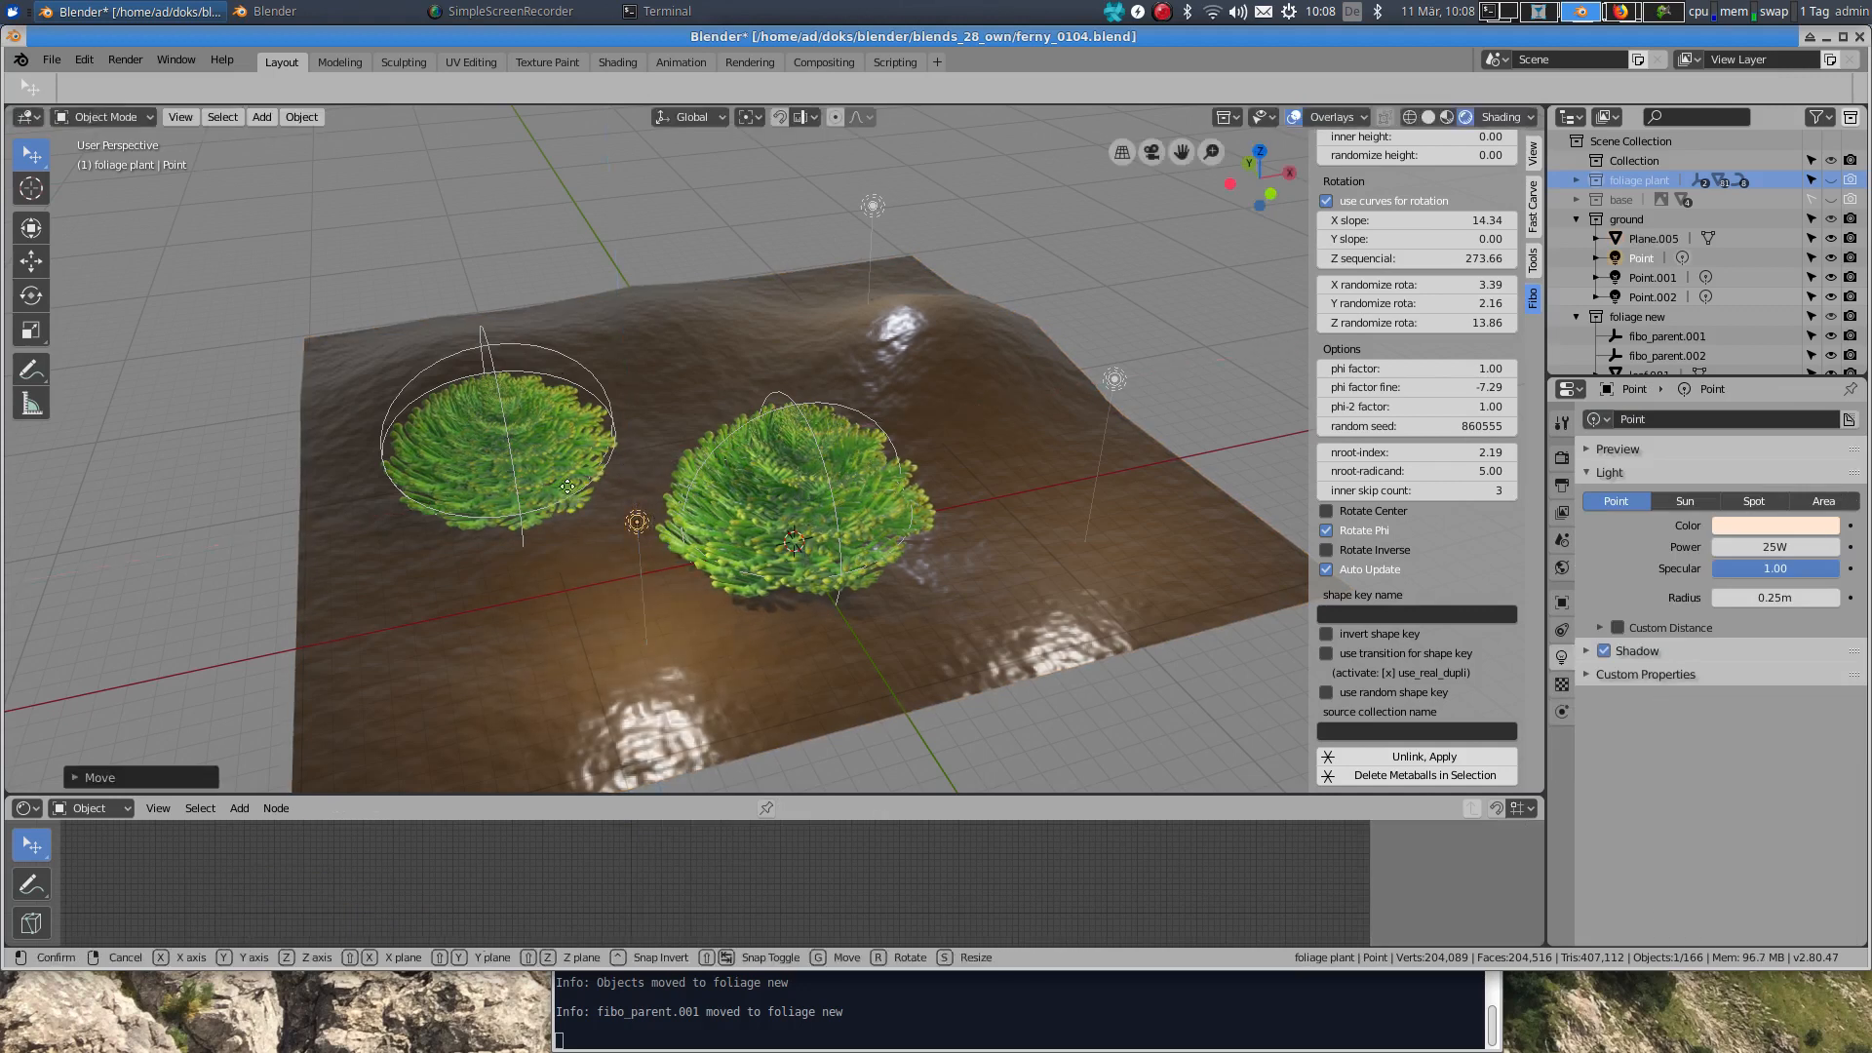
key(g)
key(y)
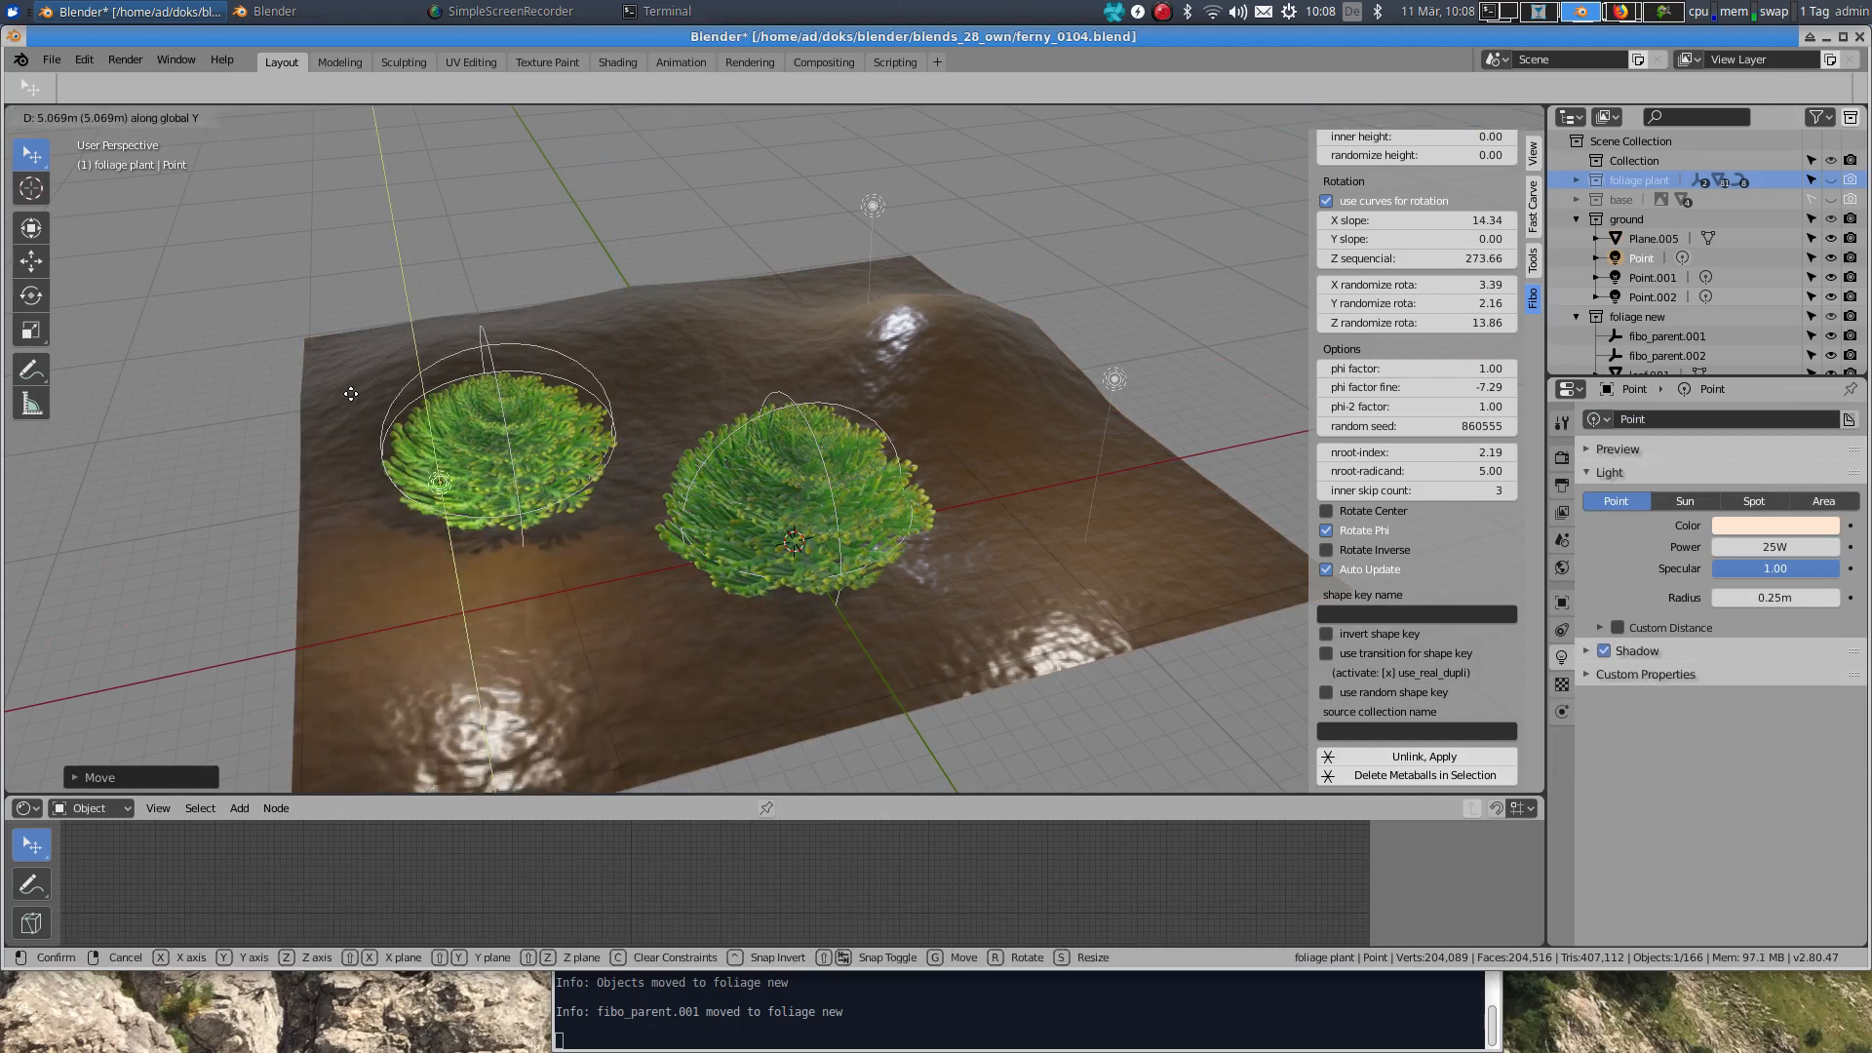
click(1038, 464)
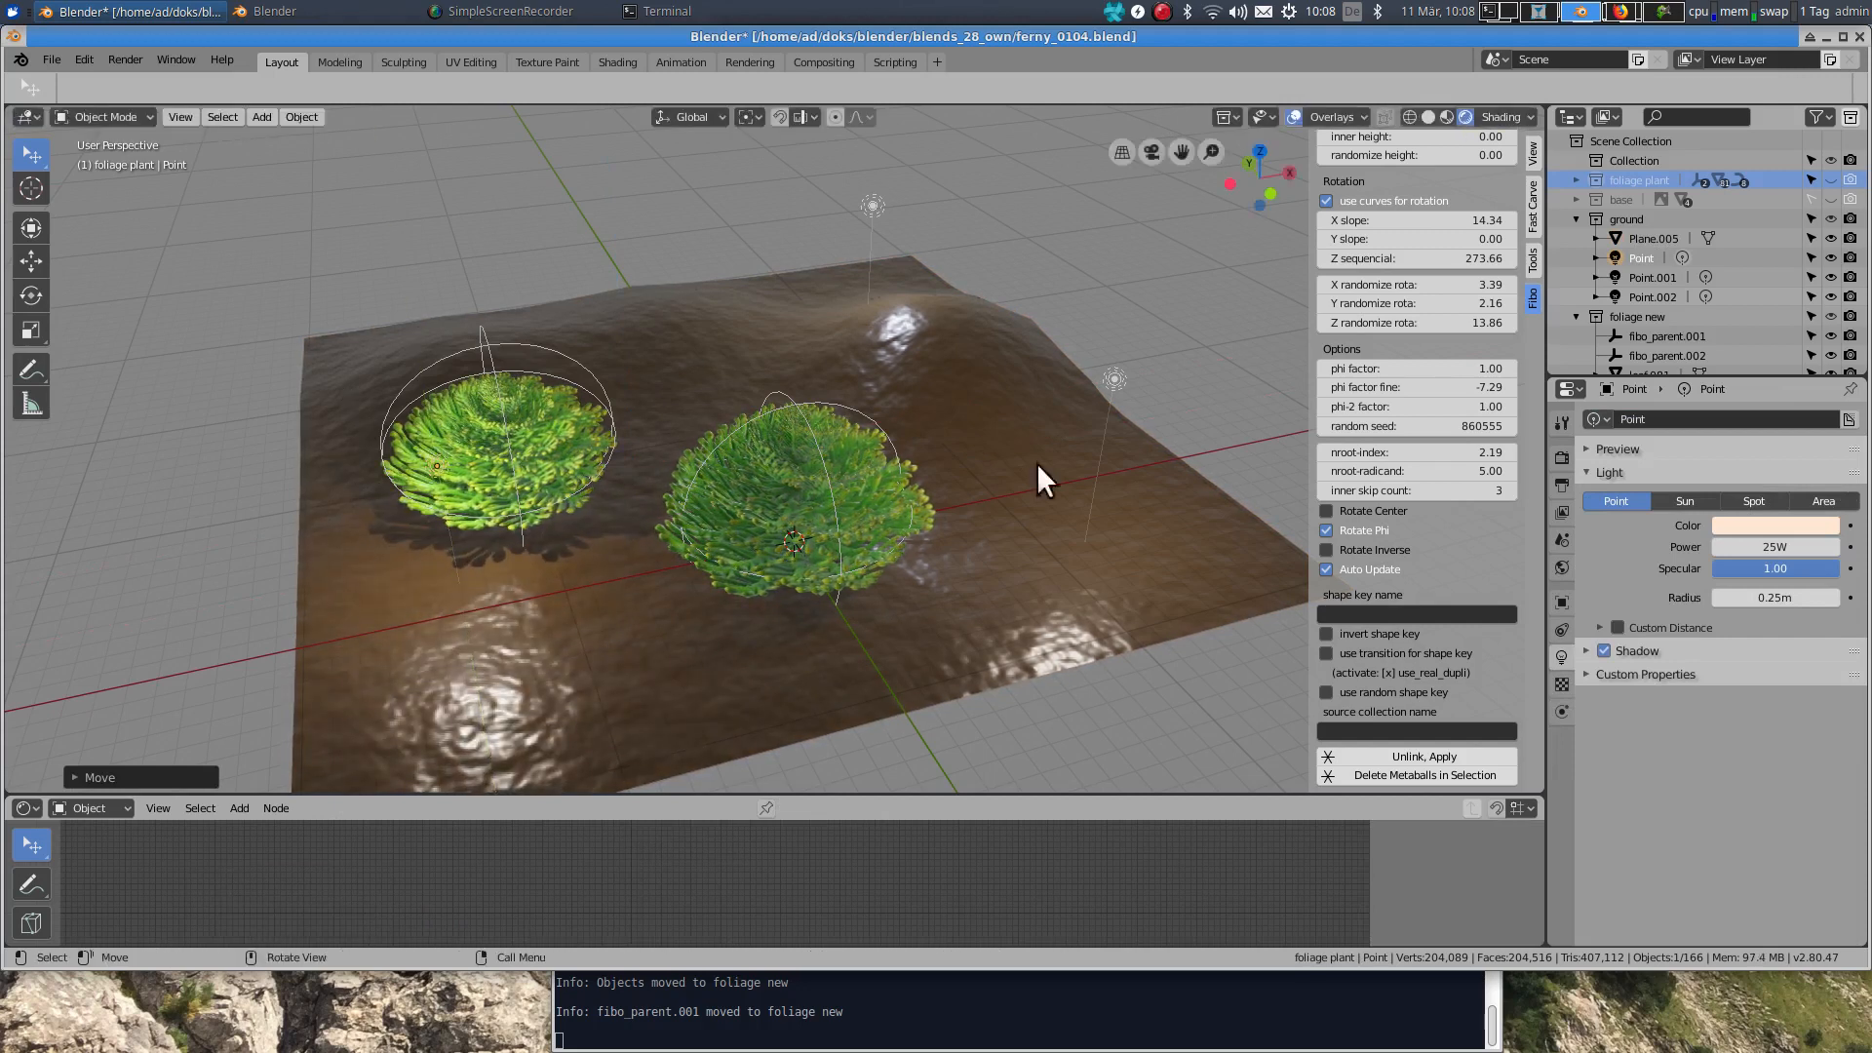
Step: Move the Point.001 light about 13.9 m along negative X to the larger plant and raise it slightly along Z
click(1110, 379)
key(g)
key(x)
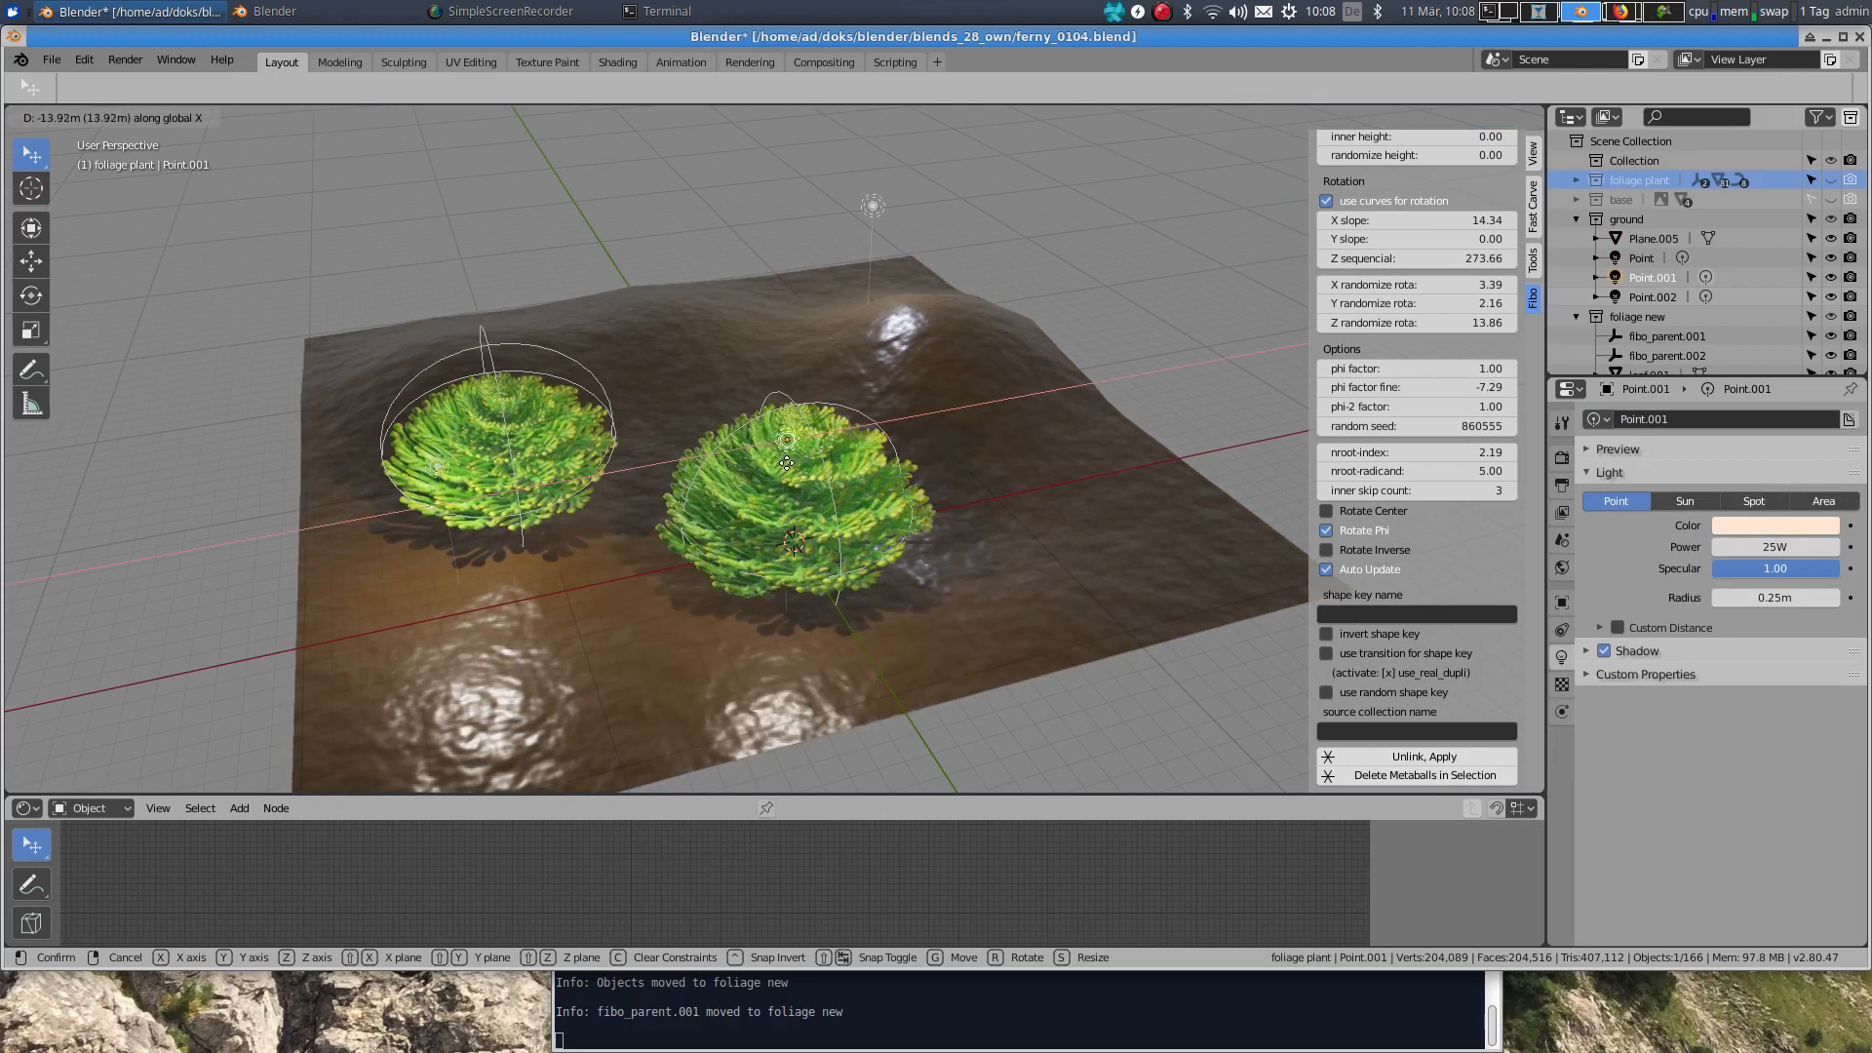
click(786, 464)
key(g)
key(y)
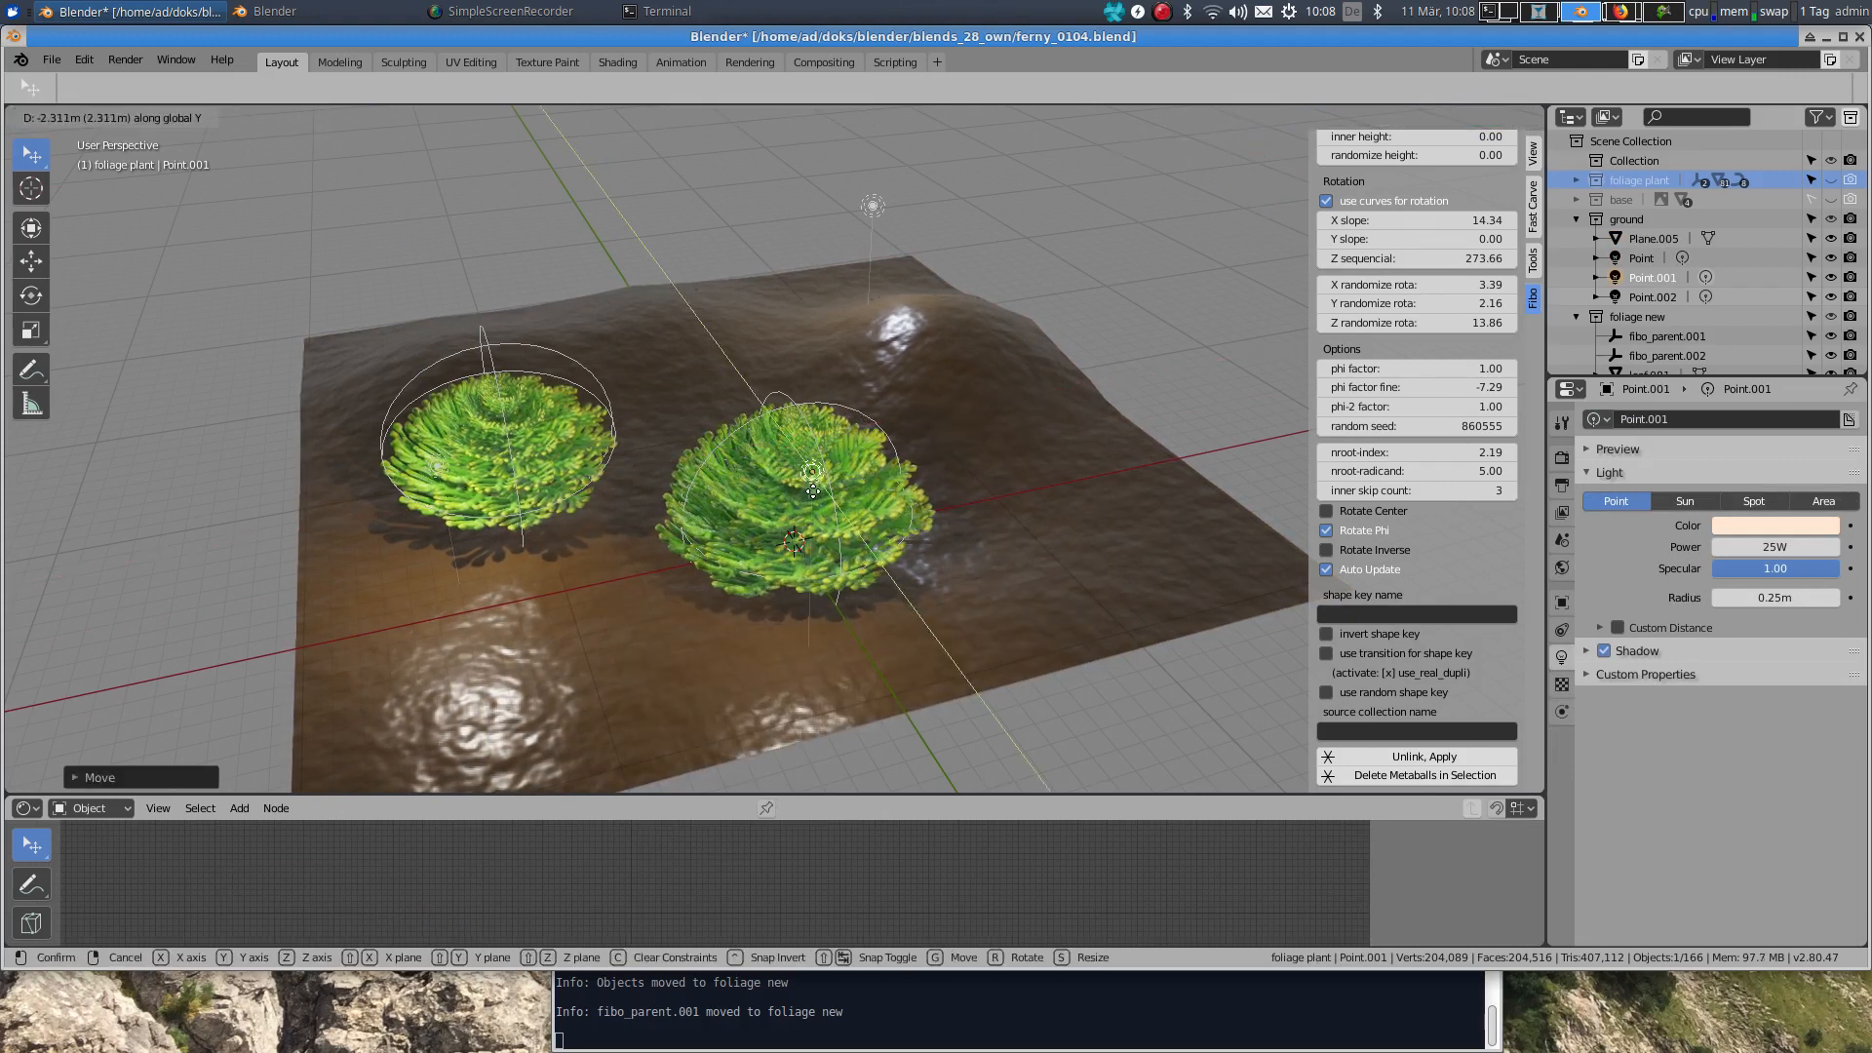
key(z)
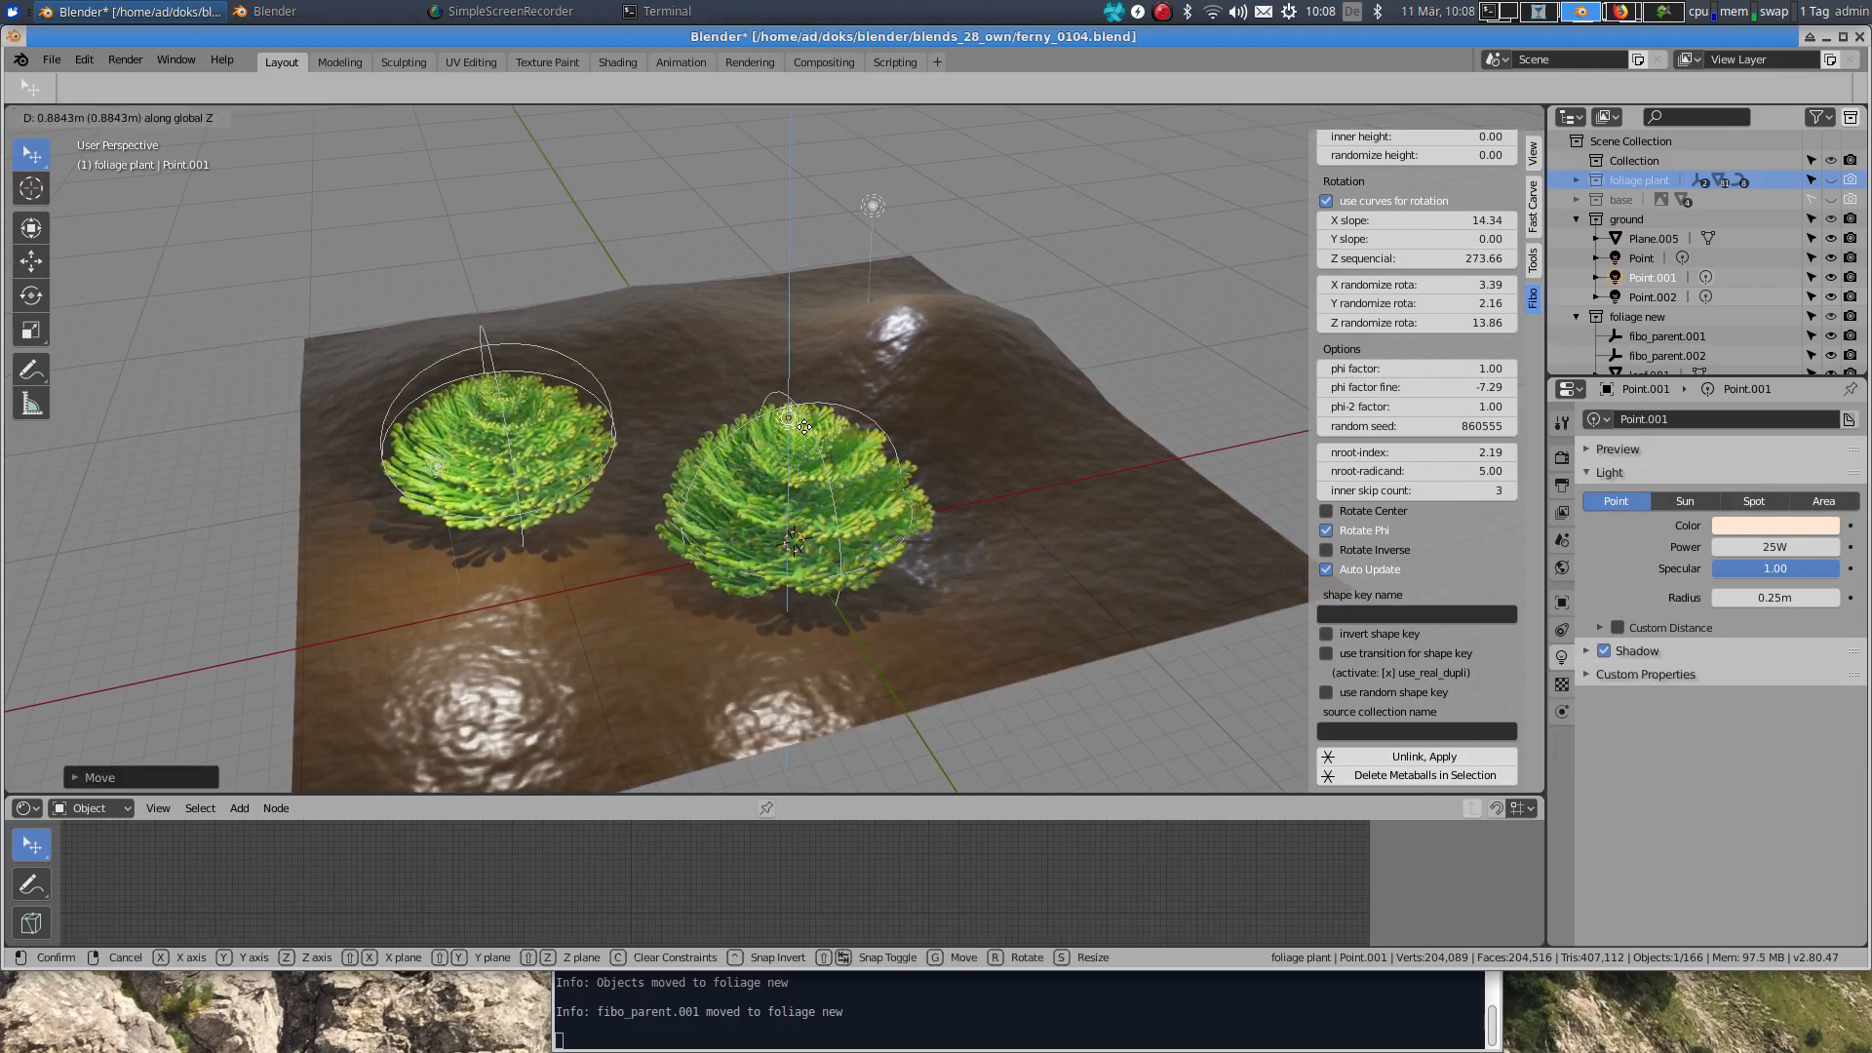
click(788, 418)
Step: Set the Eevee ambient occlusion distance to 1.87 m and its factor to 1.4
shift+middle_drag(745, 429, 916, 493)
scroll(862, 427, up, 1)
scroll(861, 427, up, 3)
scroll(854, 438, down, 3)
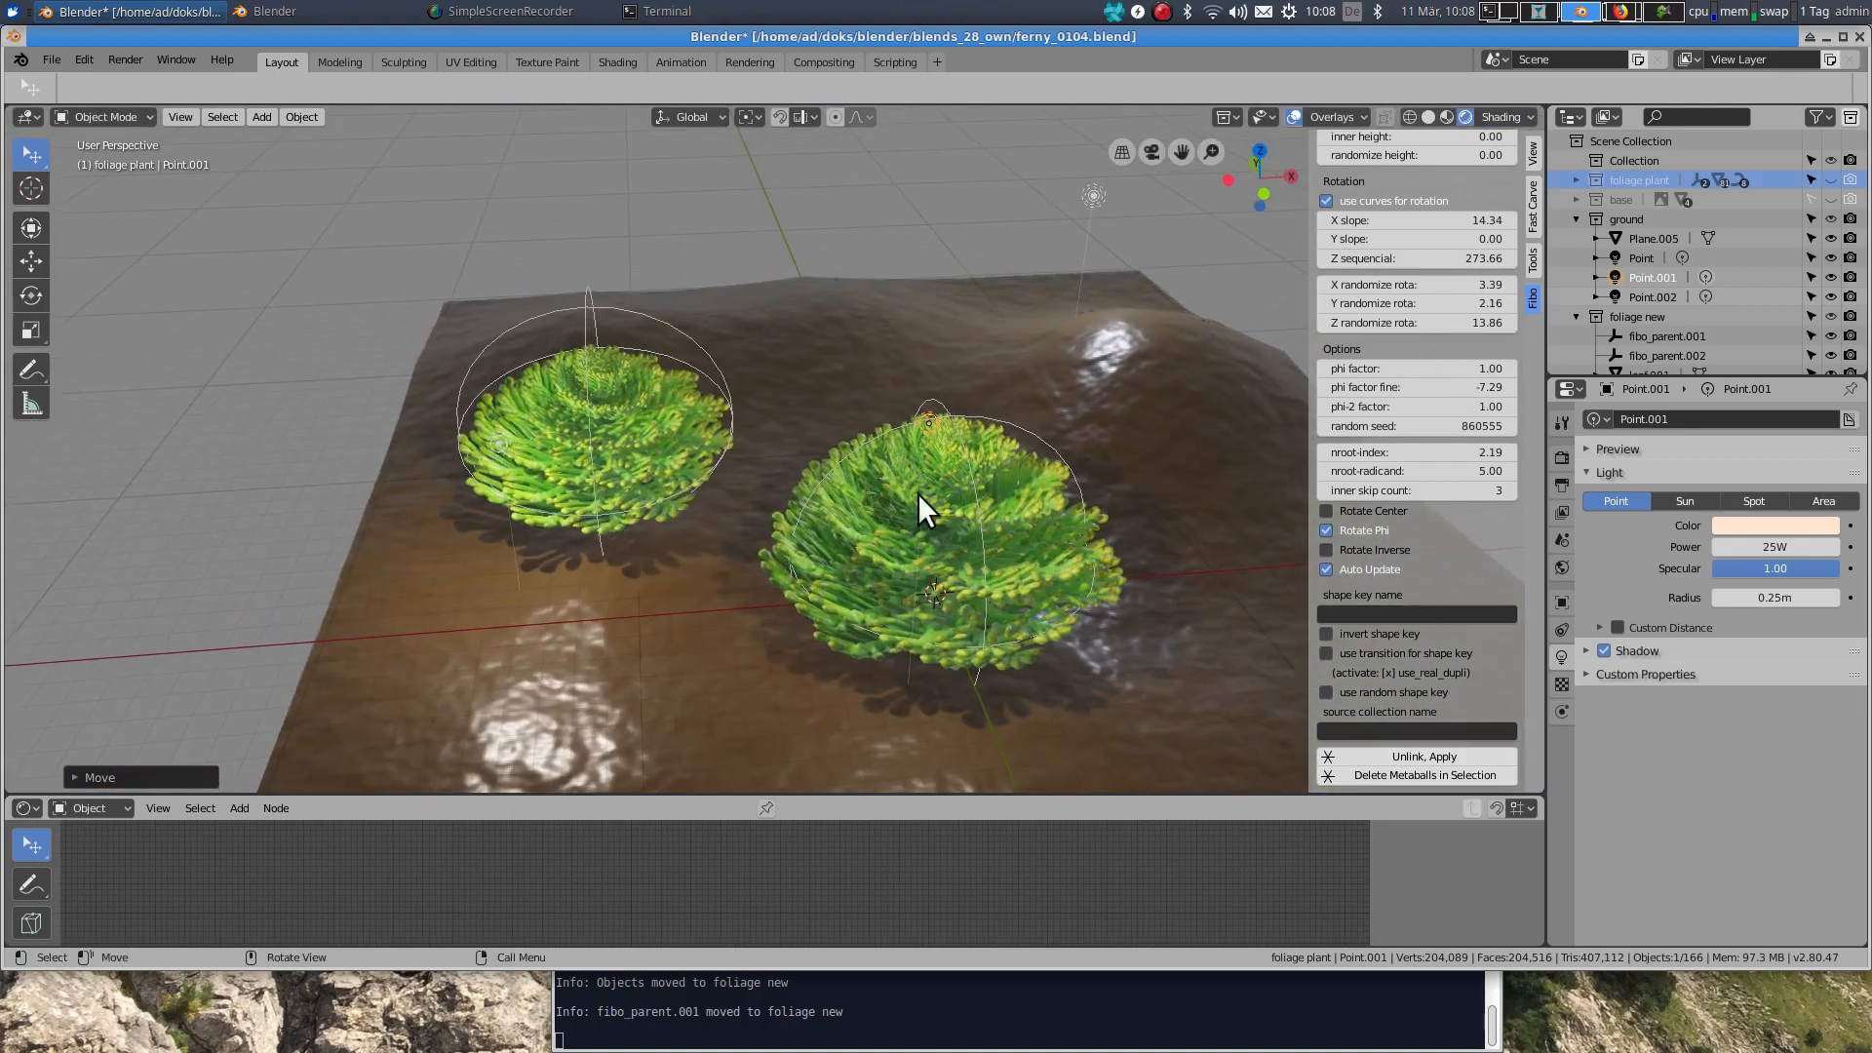
click(1561, 457)
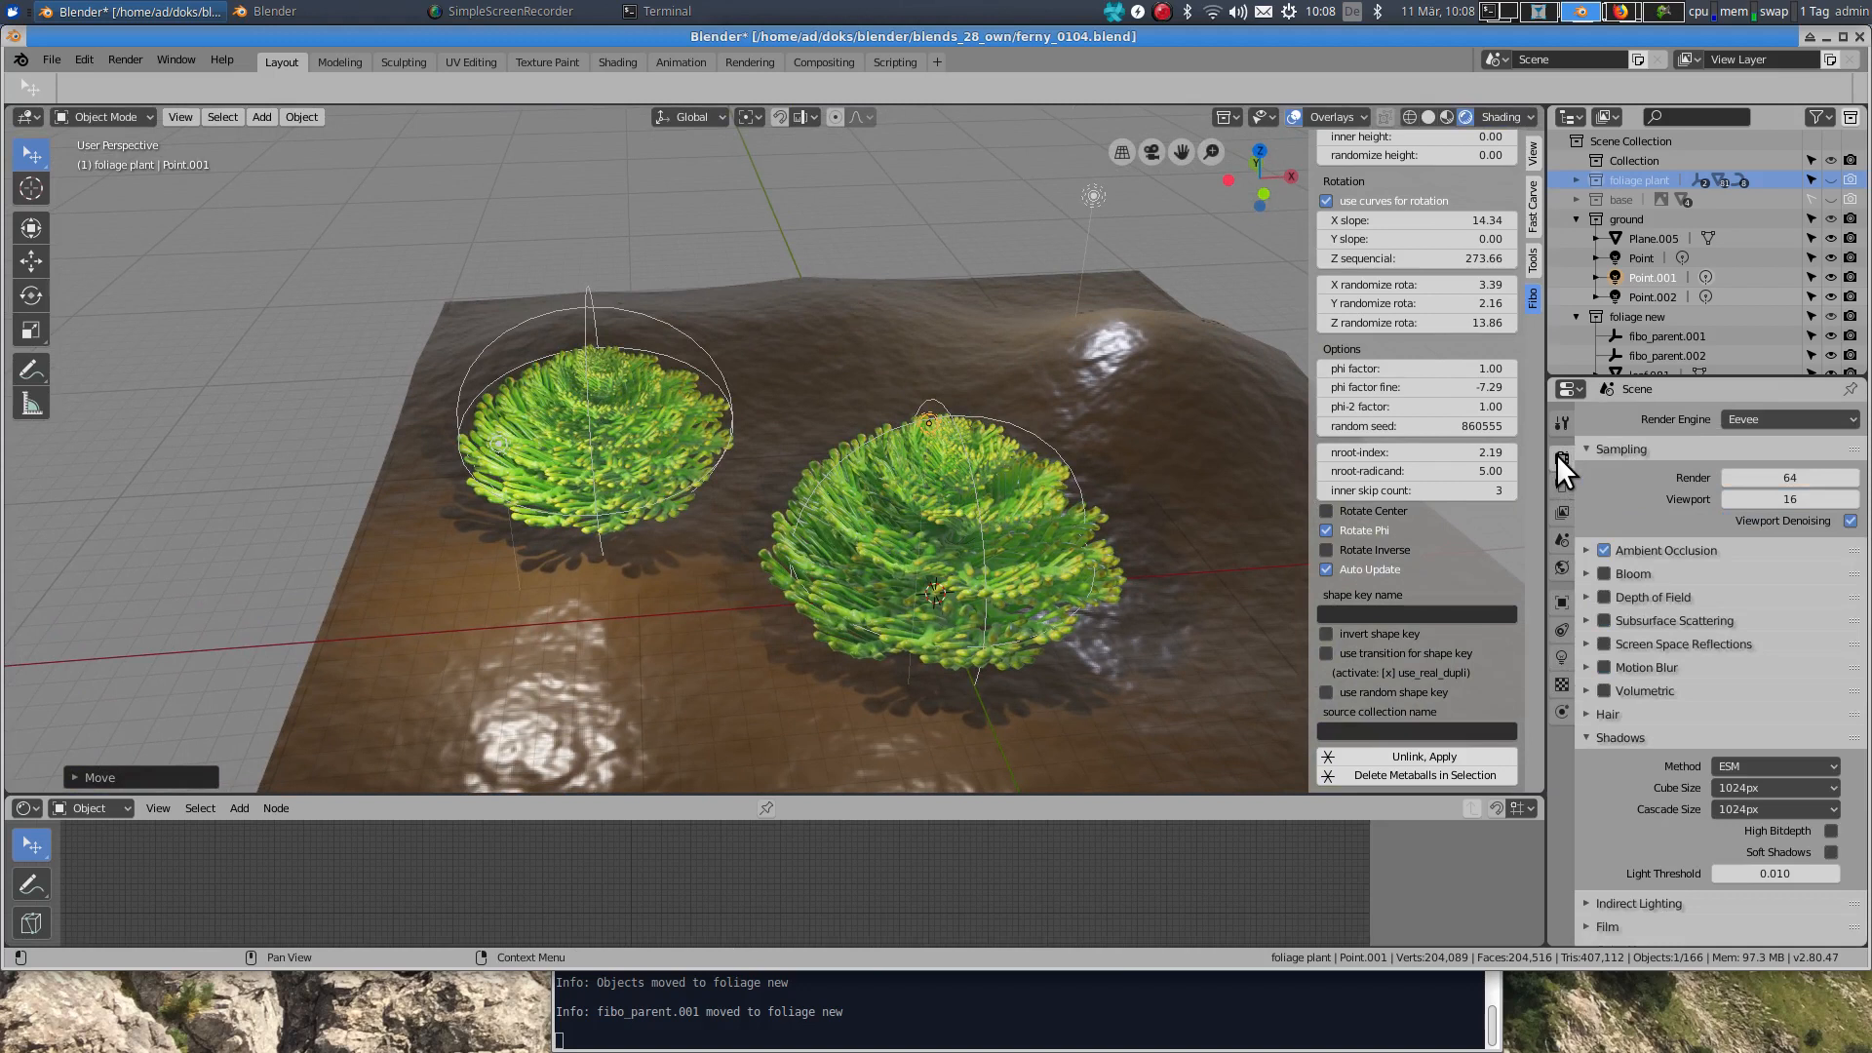
click(1585, 550)
drag(1769, 581, 1769, 588)
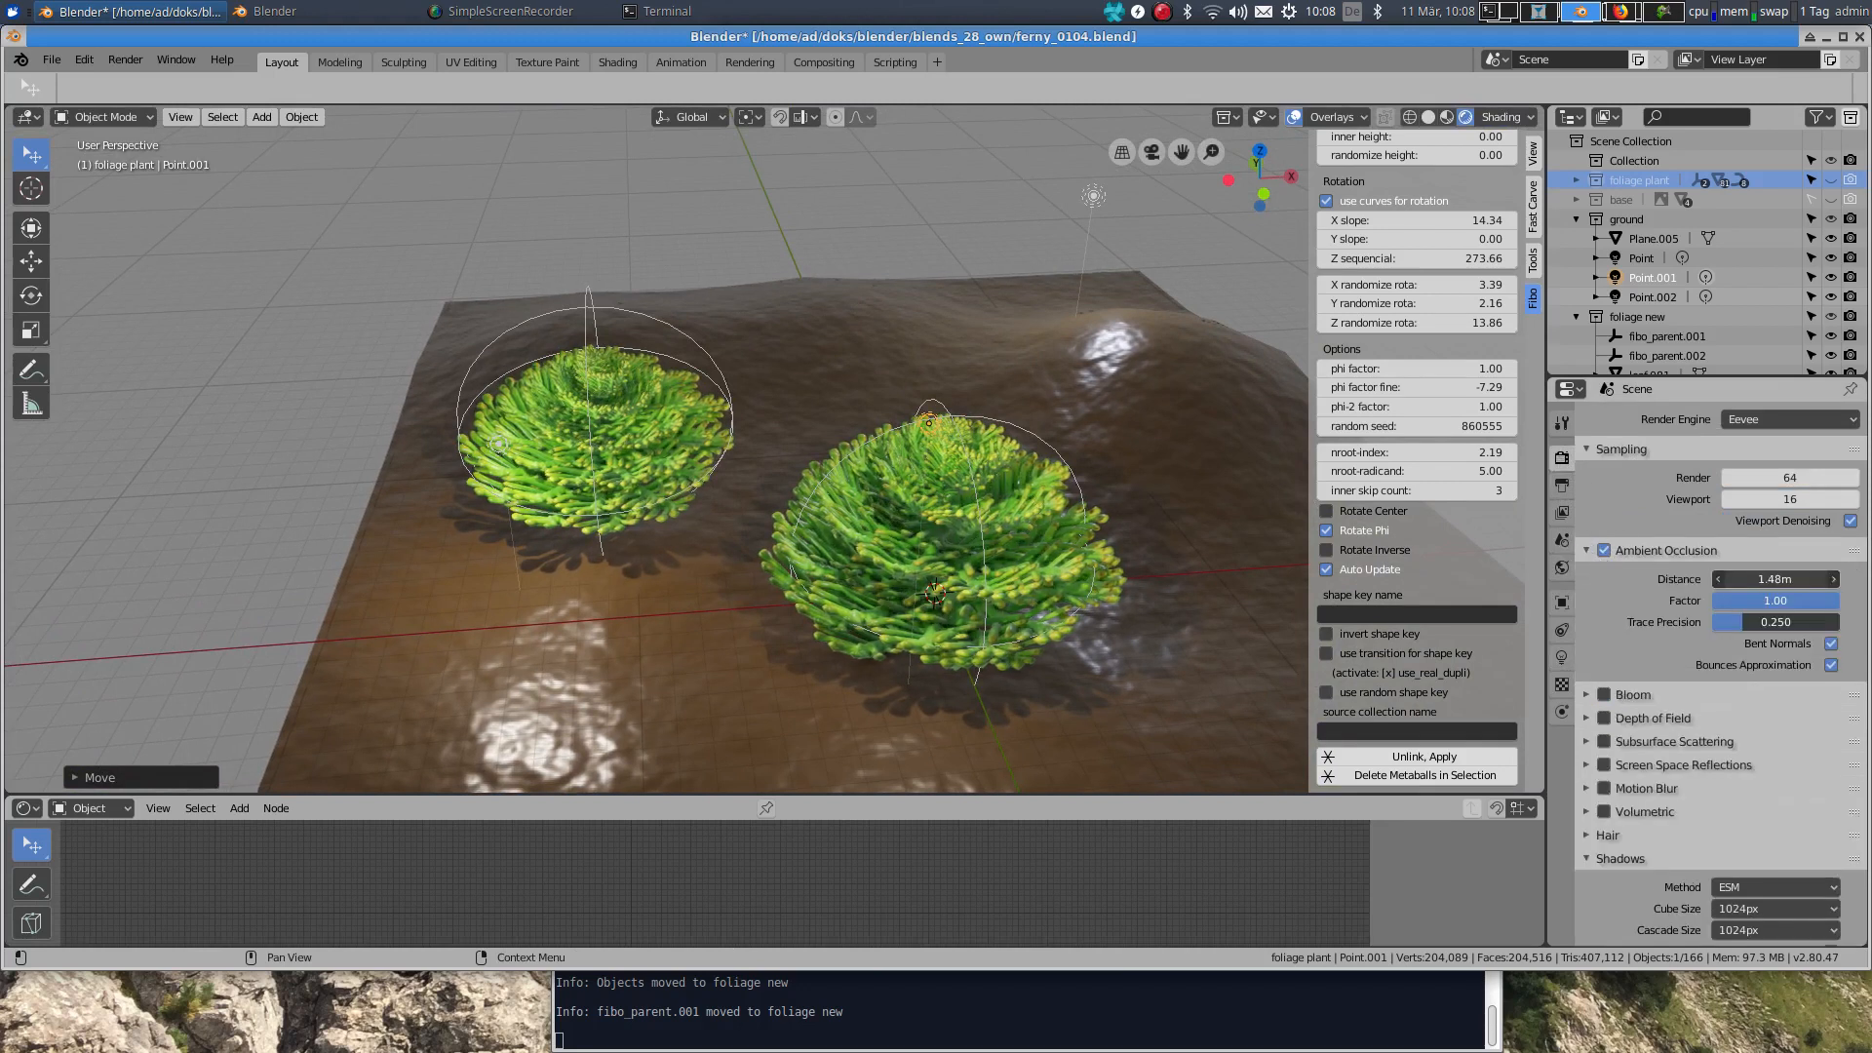
click(1770, 602)
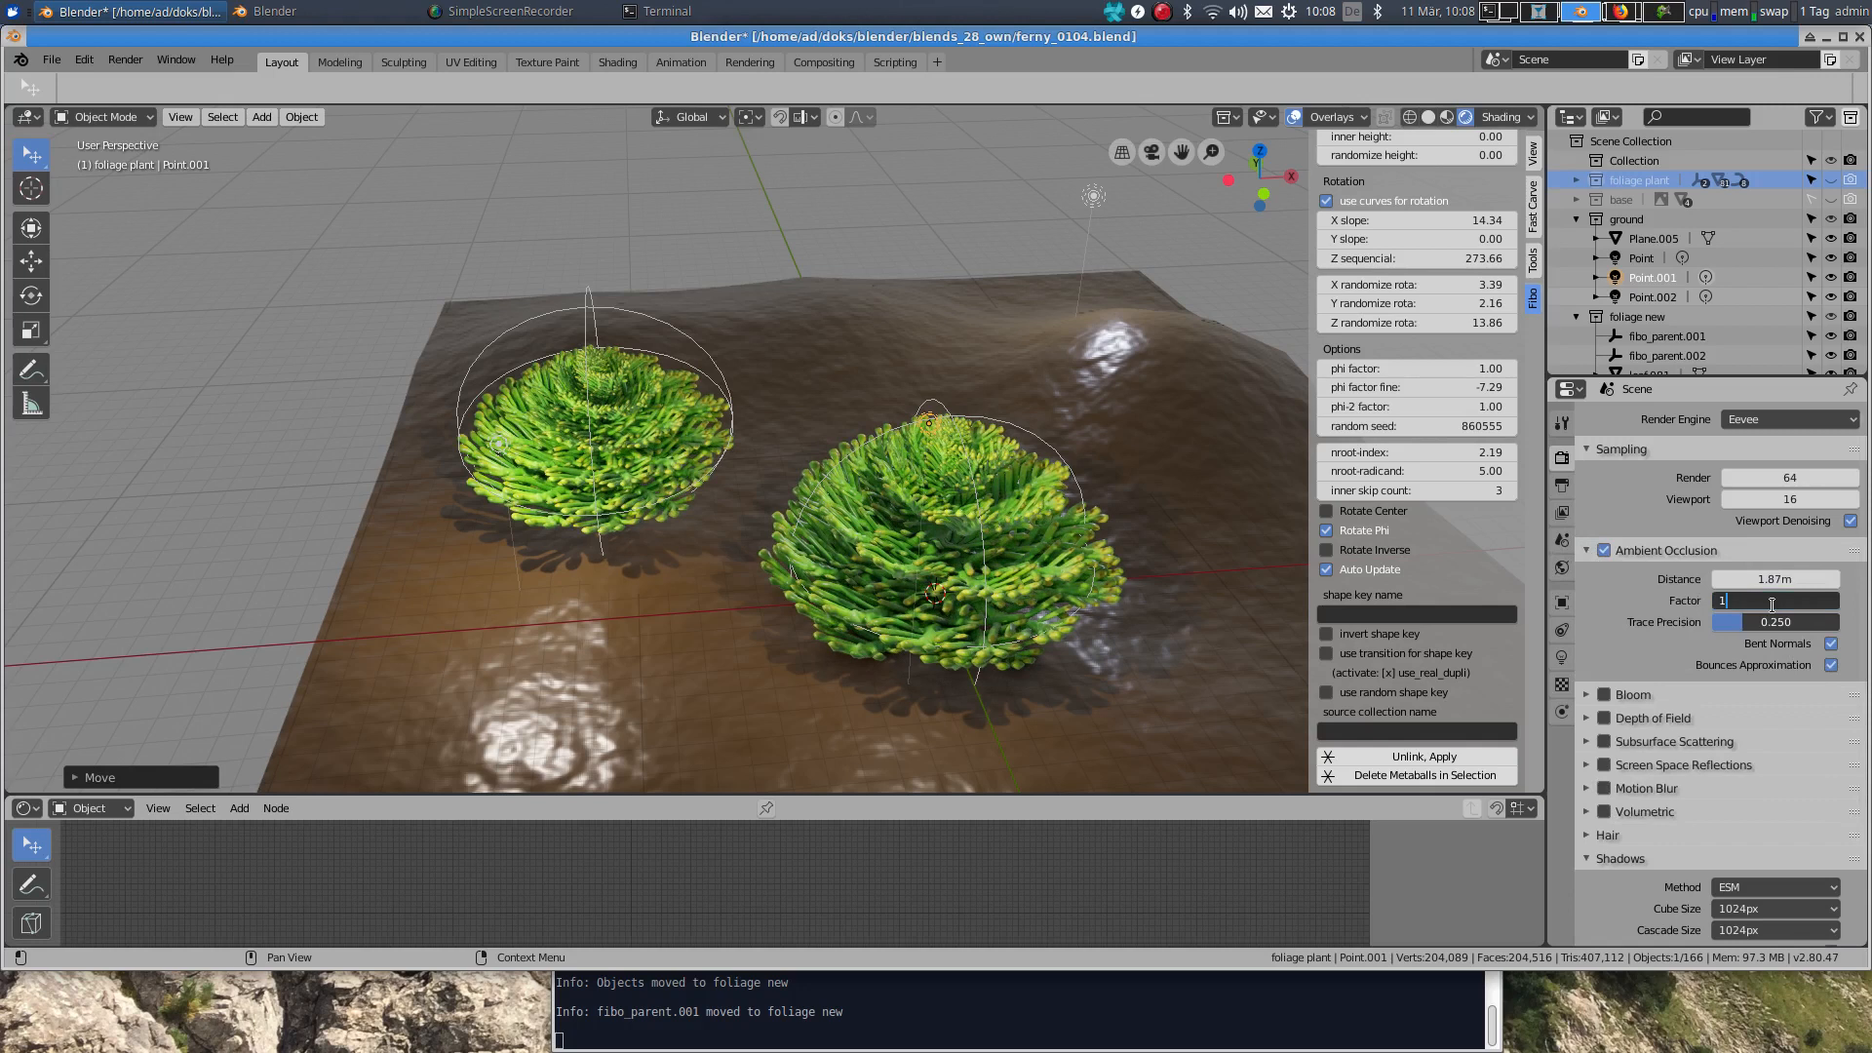
text(1.4)
key(Return)
Step: Turn off the Extras overlay so the empties and light symbols are hidden in the viewport
middle_drag(792, 494, 682, 519)
scroll(870, 505, up, 1)
scroll(870, 489, down, 1)
scroll(868, 488, up, 1)
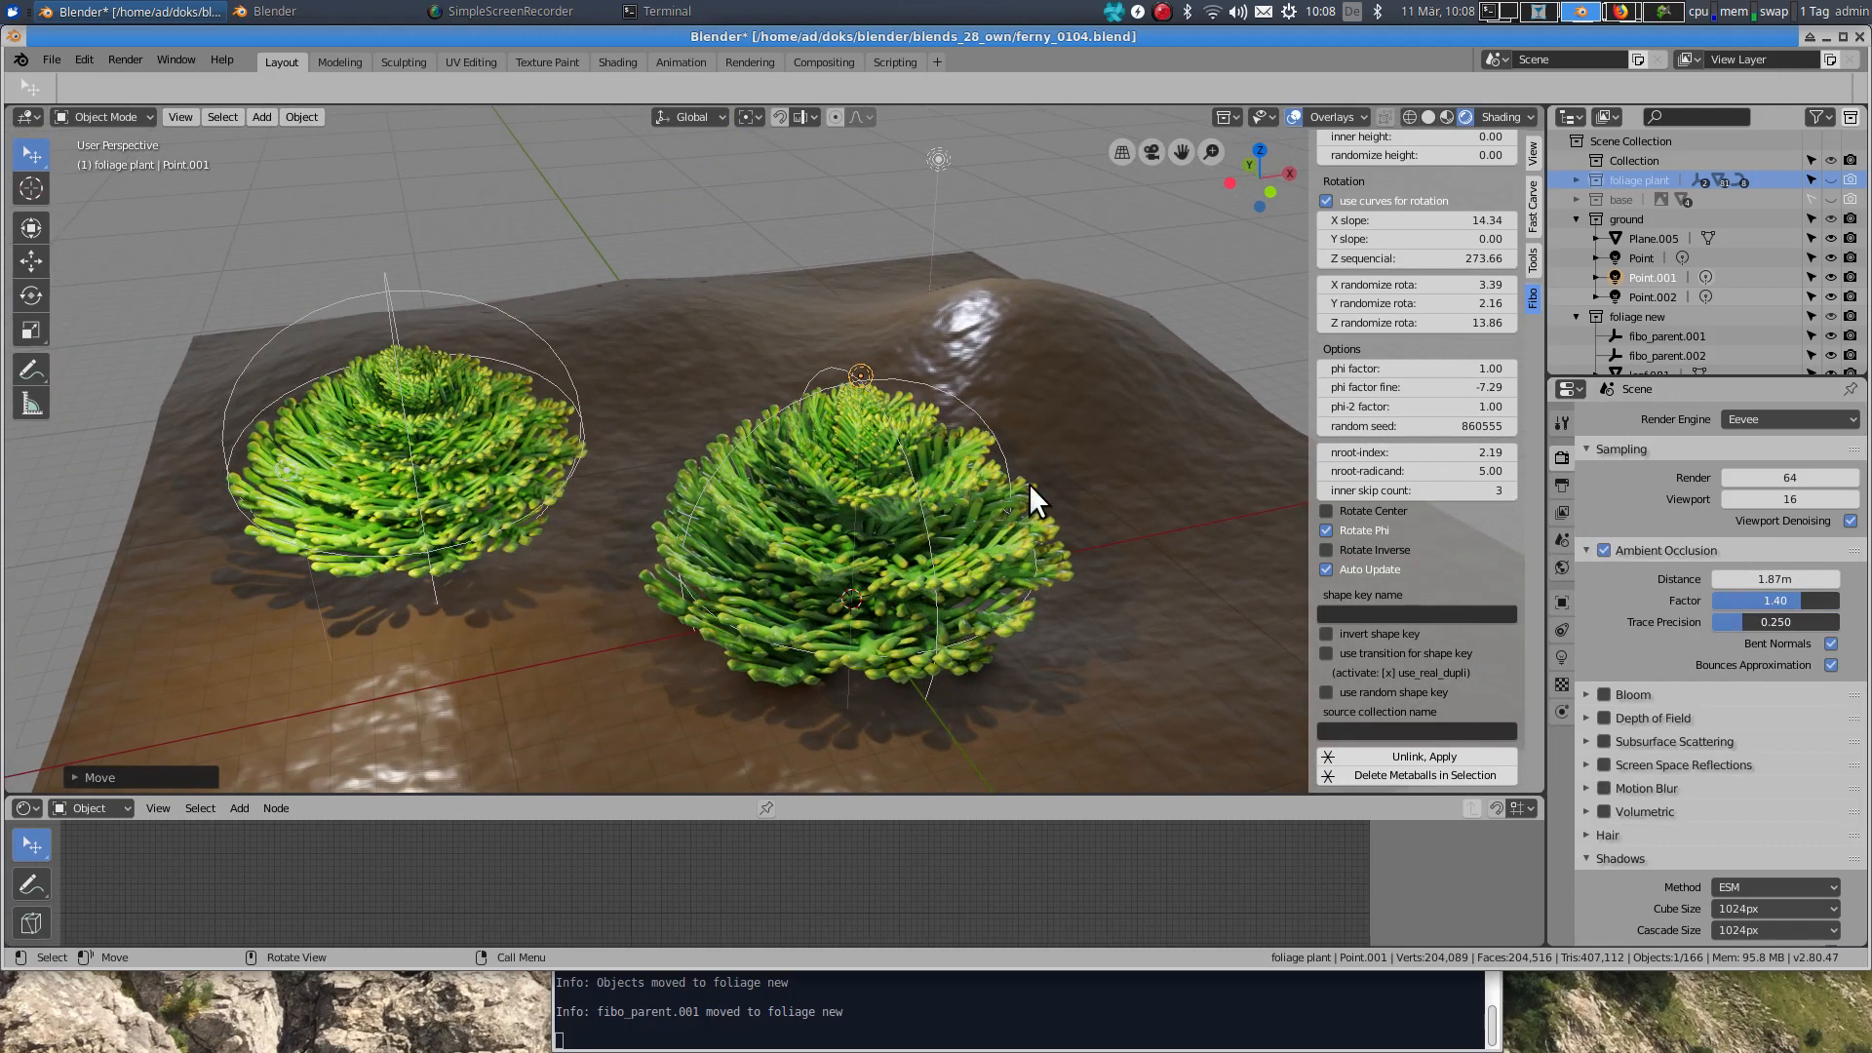
middle_drag(643, 488, 687, 521)
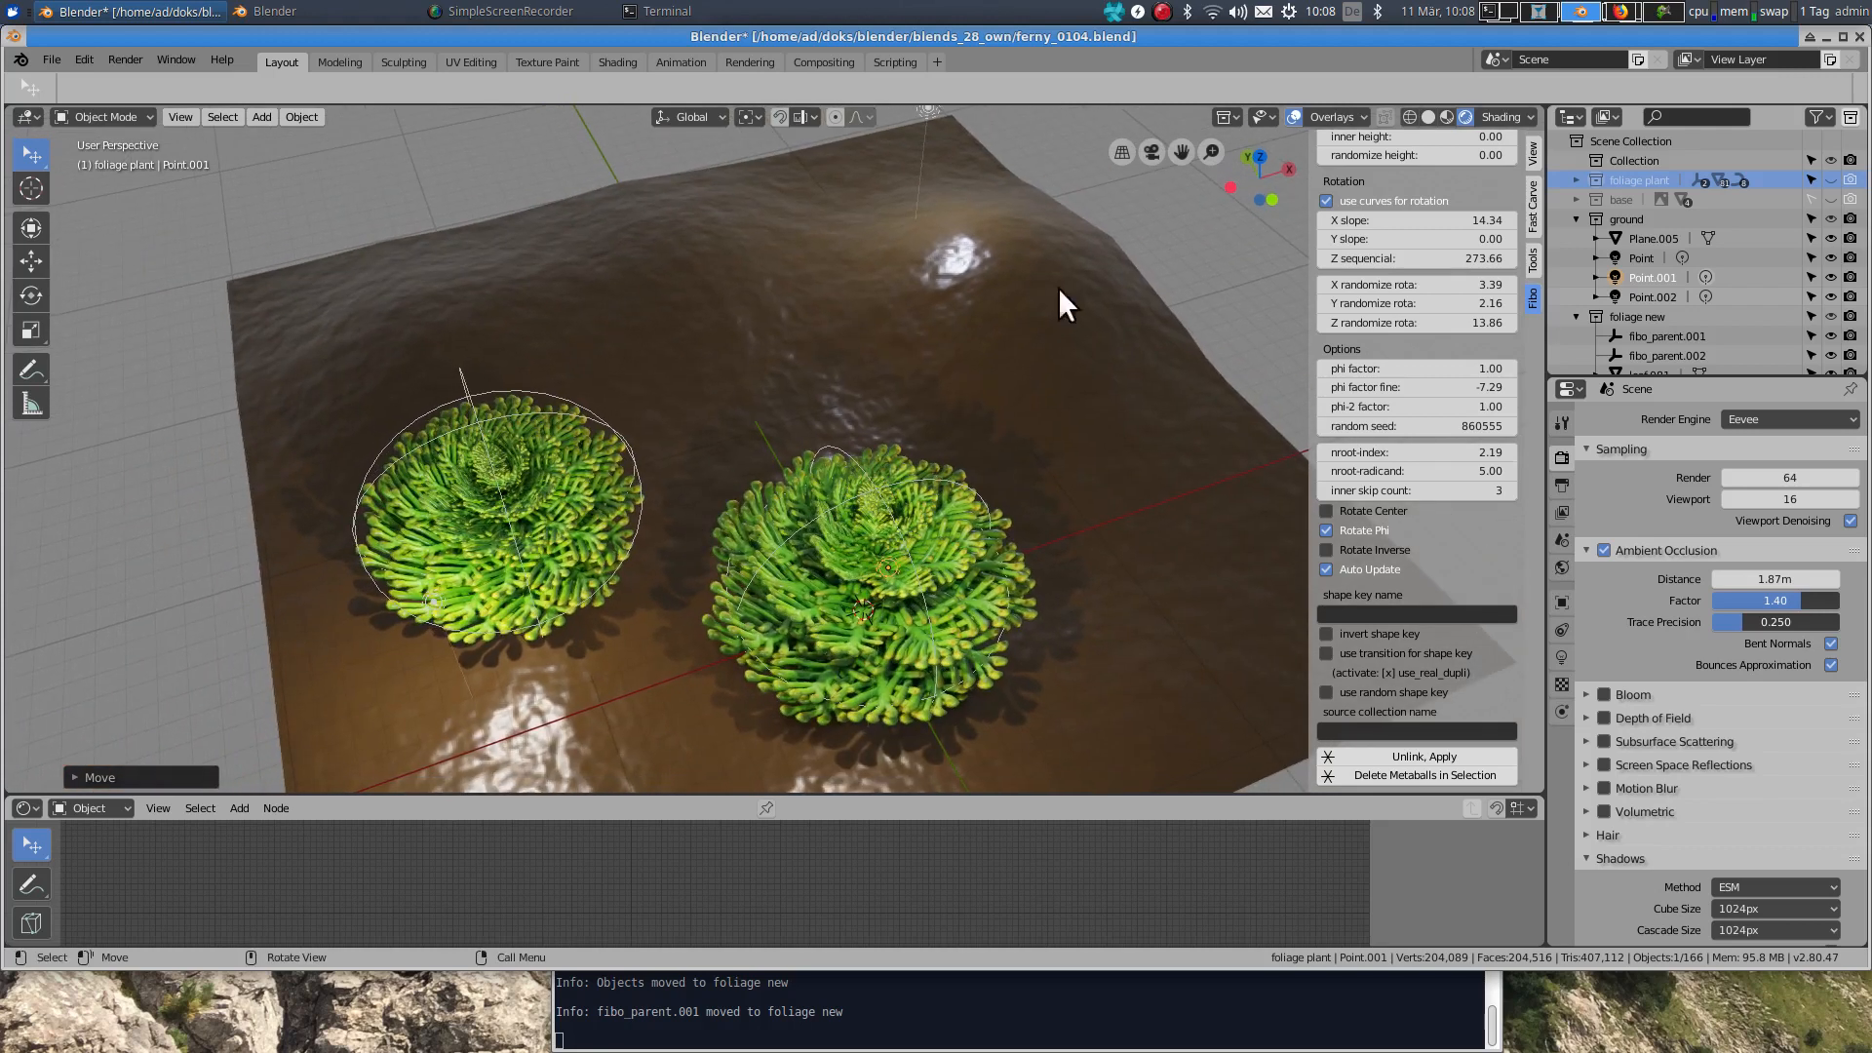
scroll(1449, 302, up, 3)
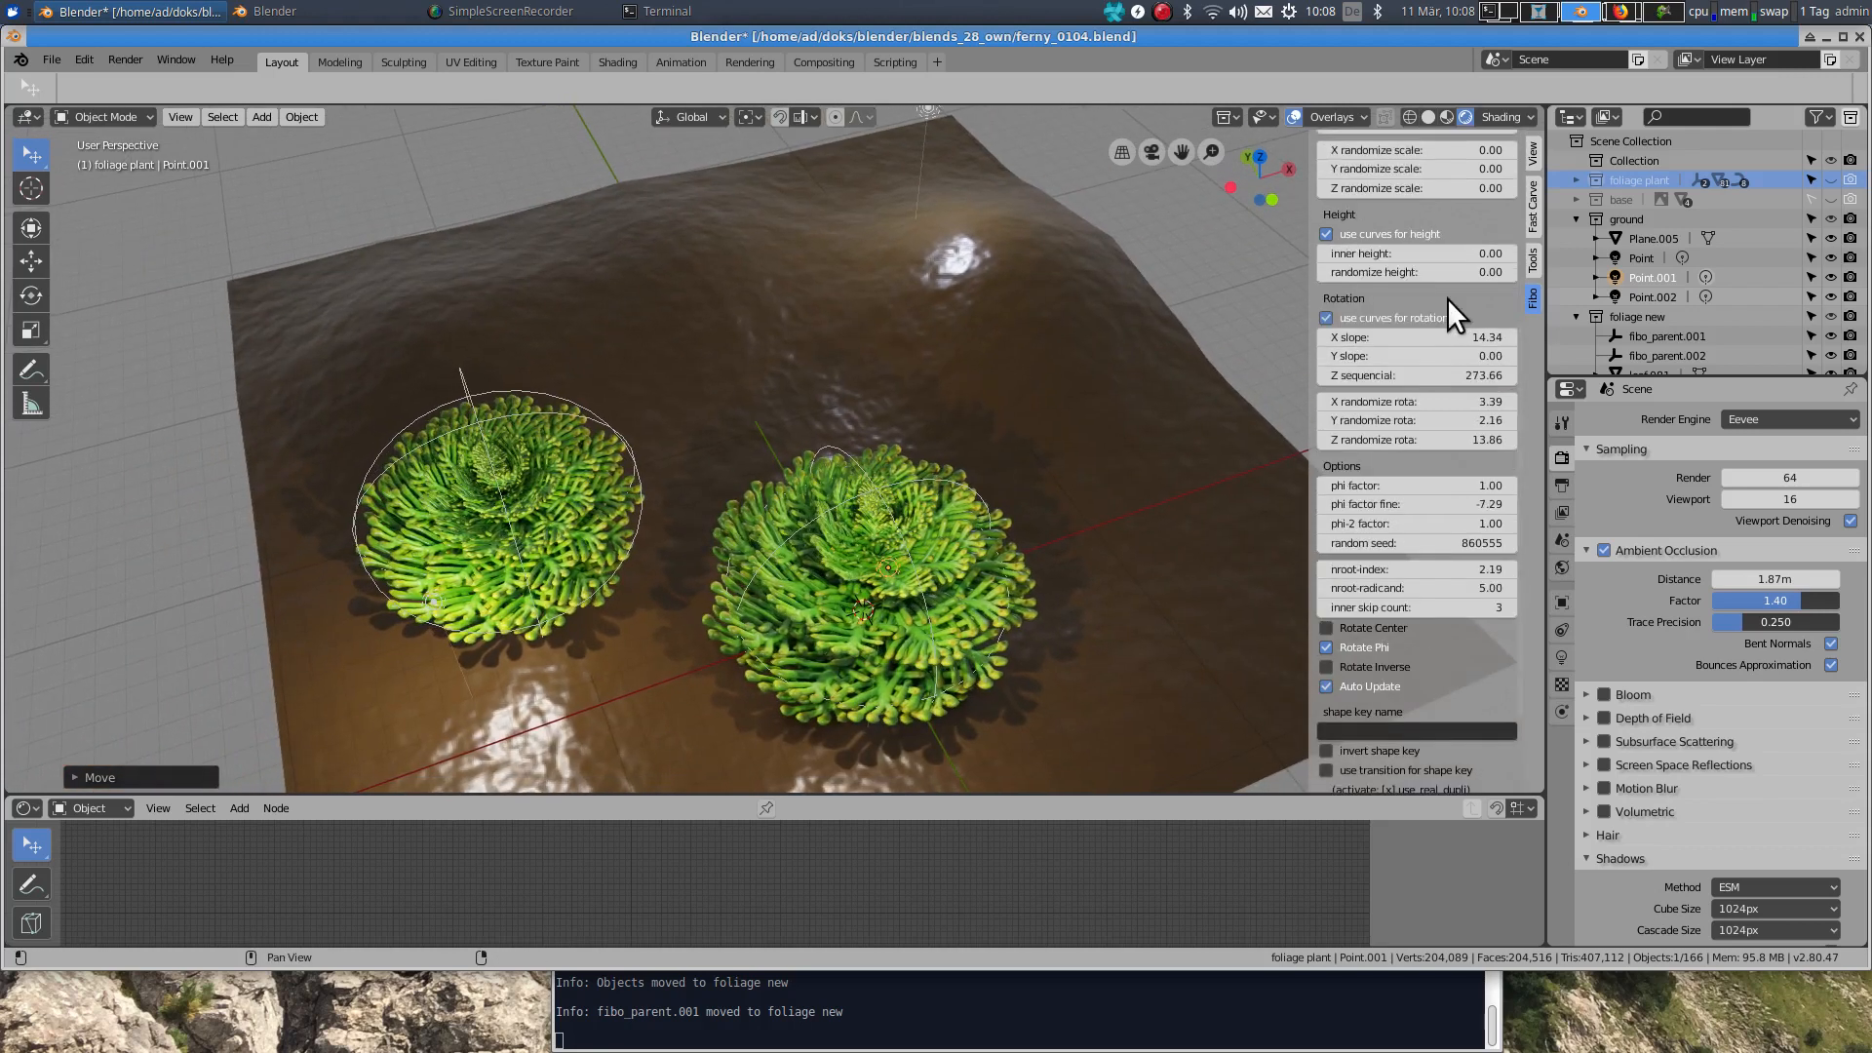
click(1318, 116)
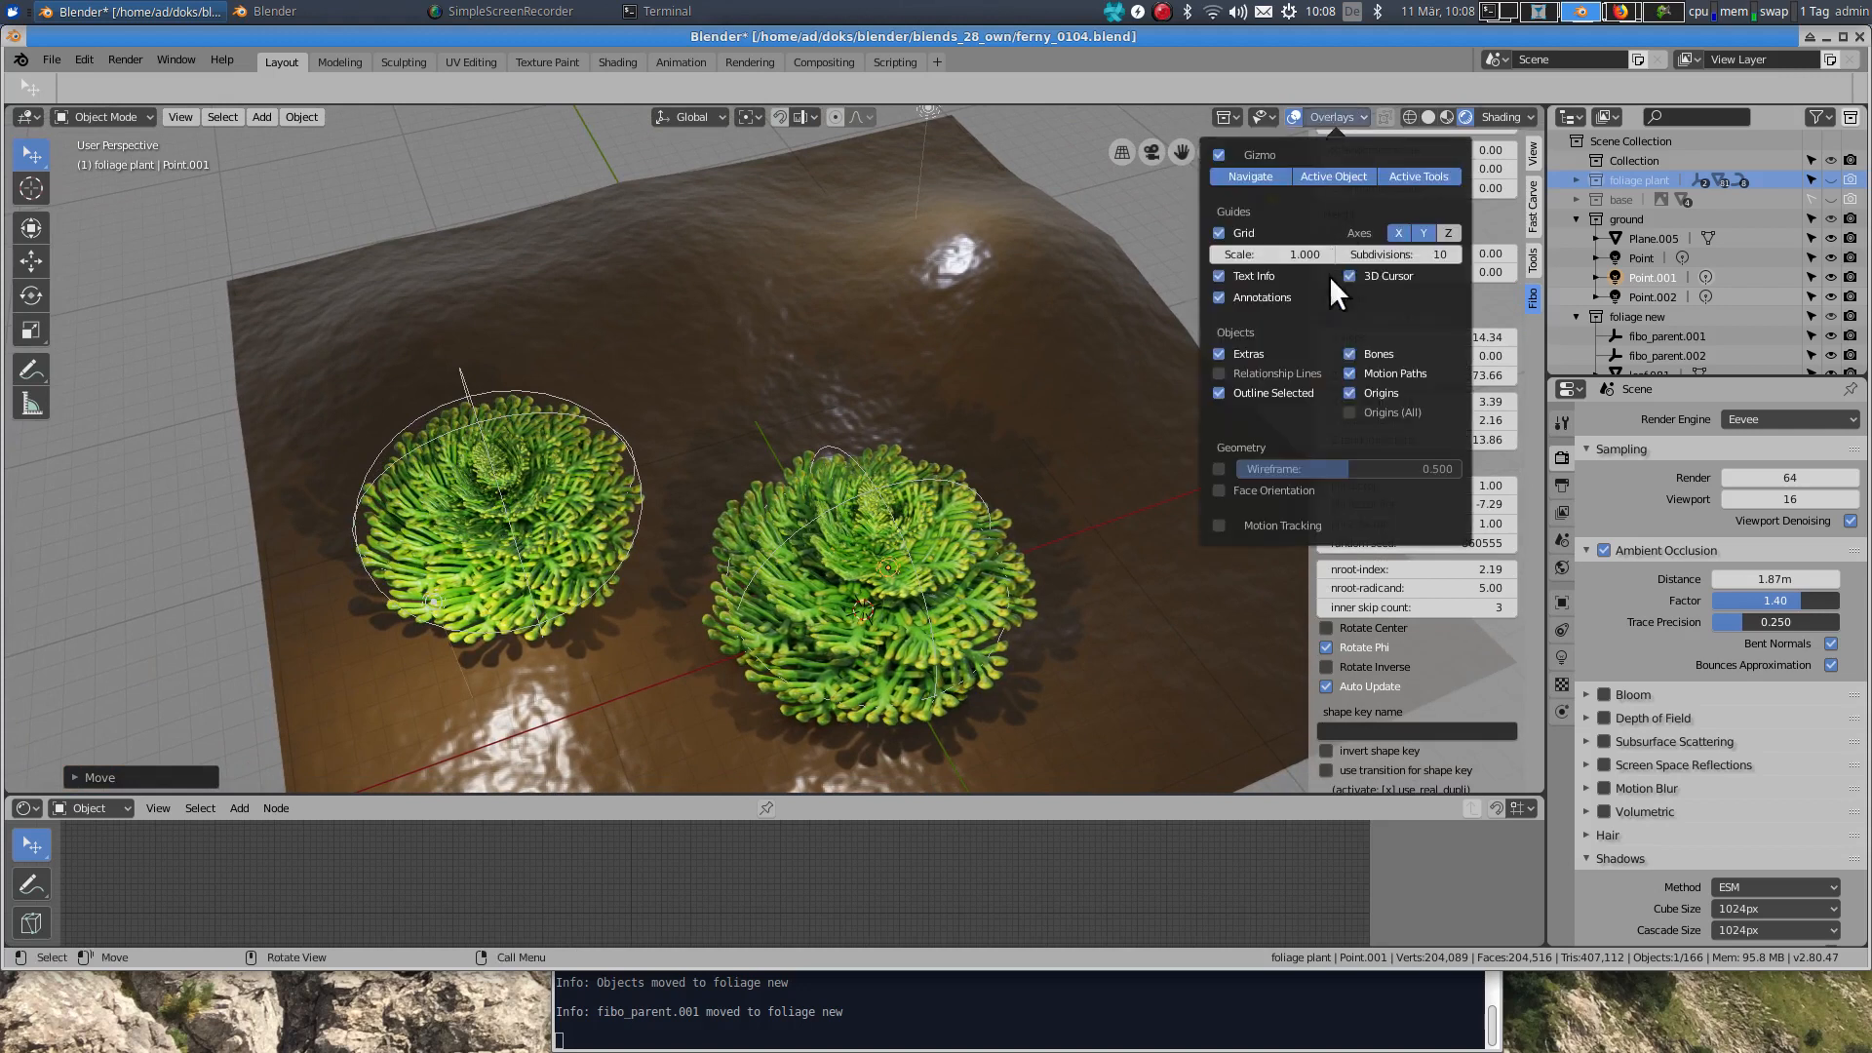
click(1219, 353)
Step: Maximize the 3D viewport and examine the two plants on the terrain from different angles
middle_drag(657, 548, 717, 488)
scroll(717, 482, up, 5)
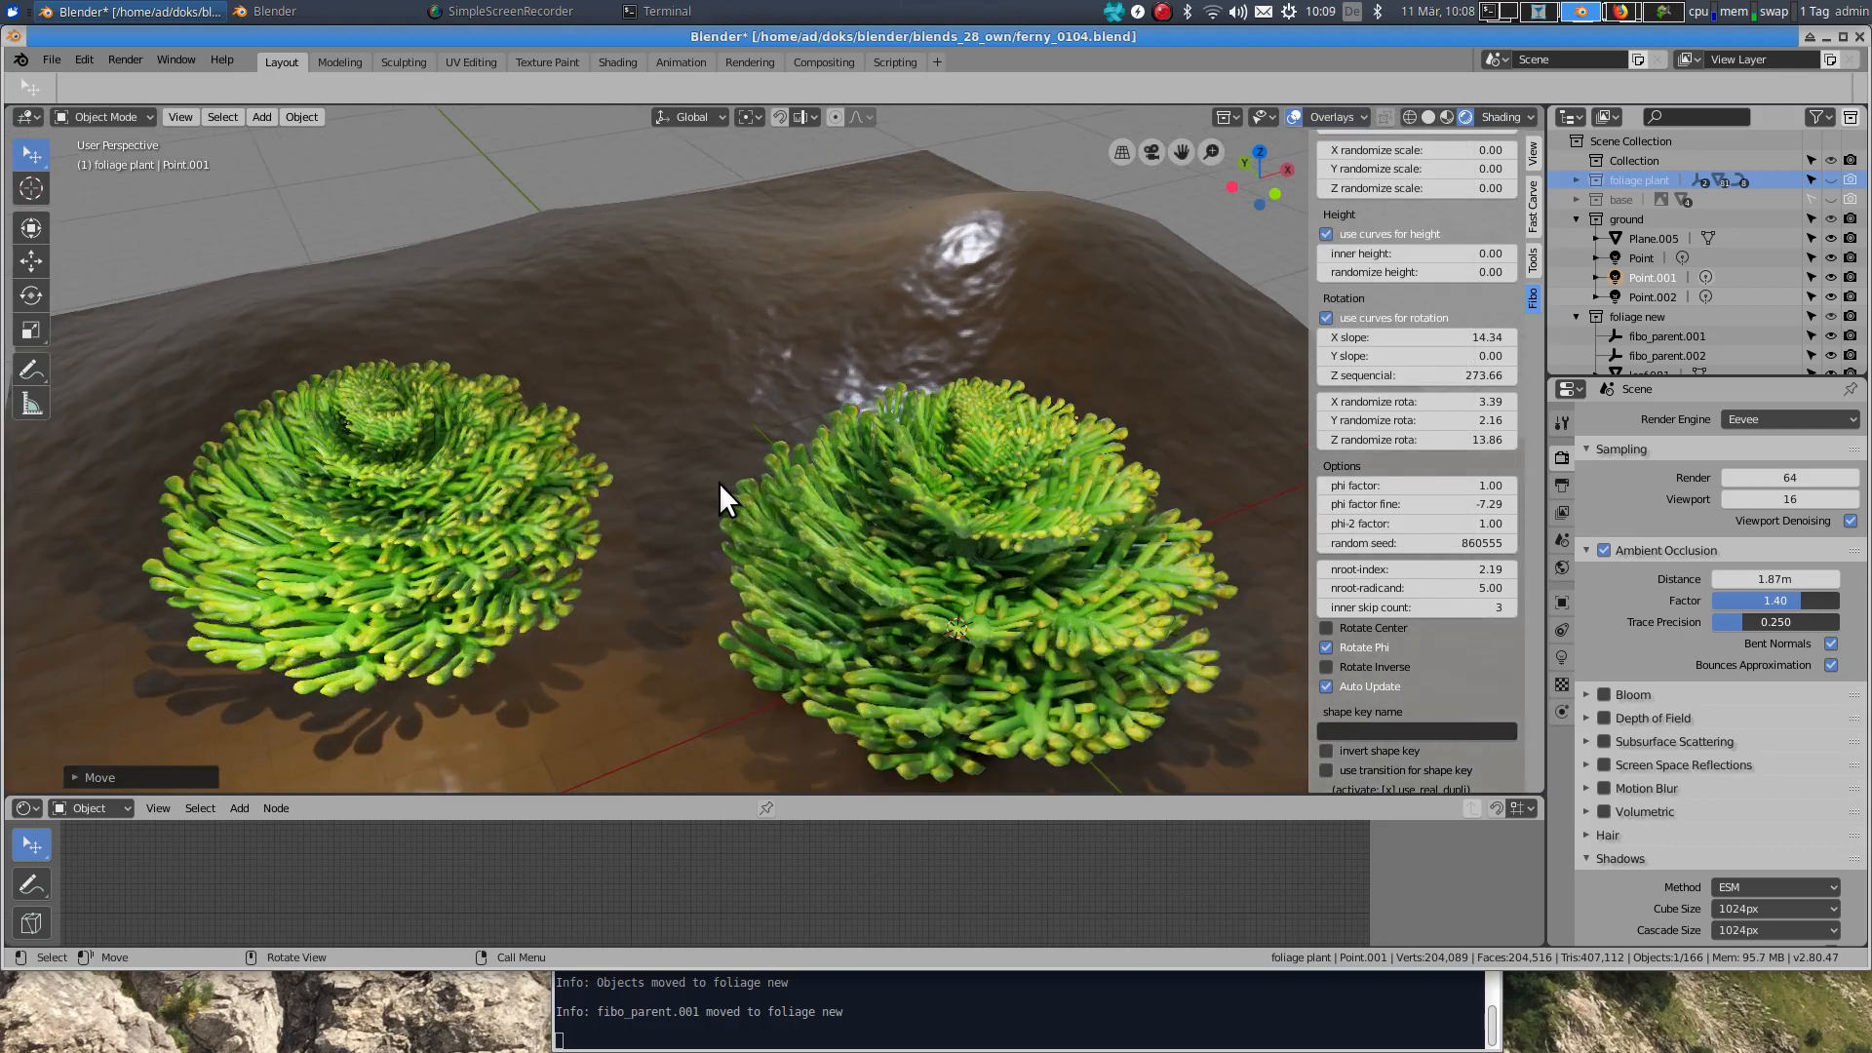
key(ctrl+space)
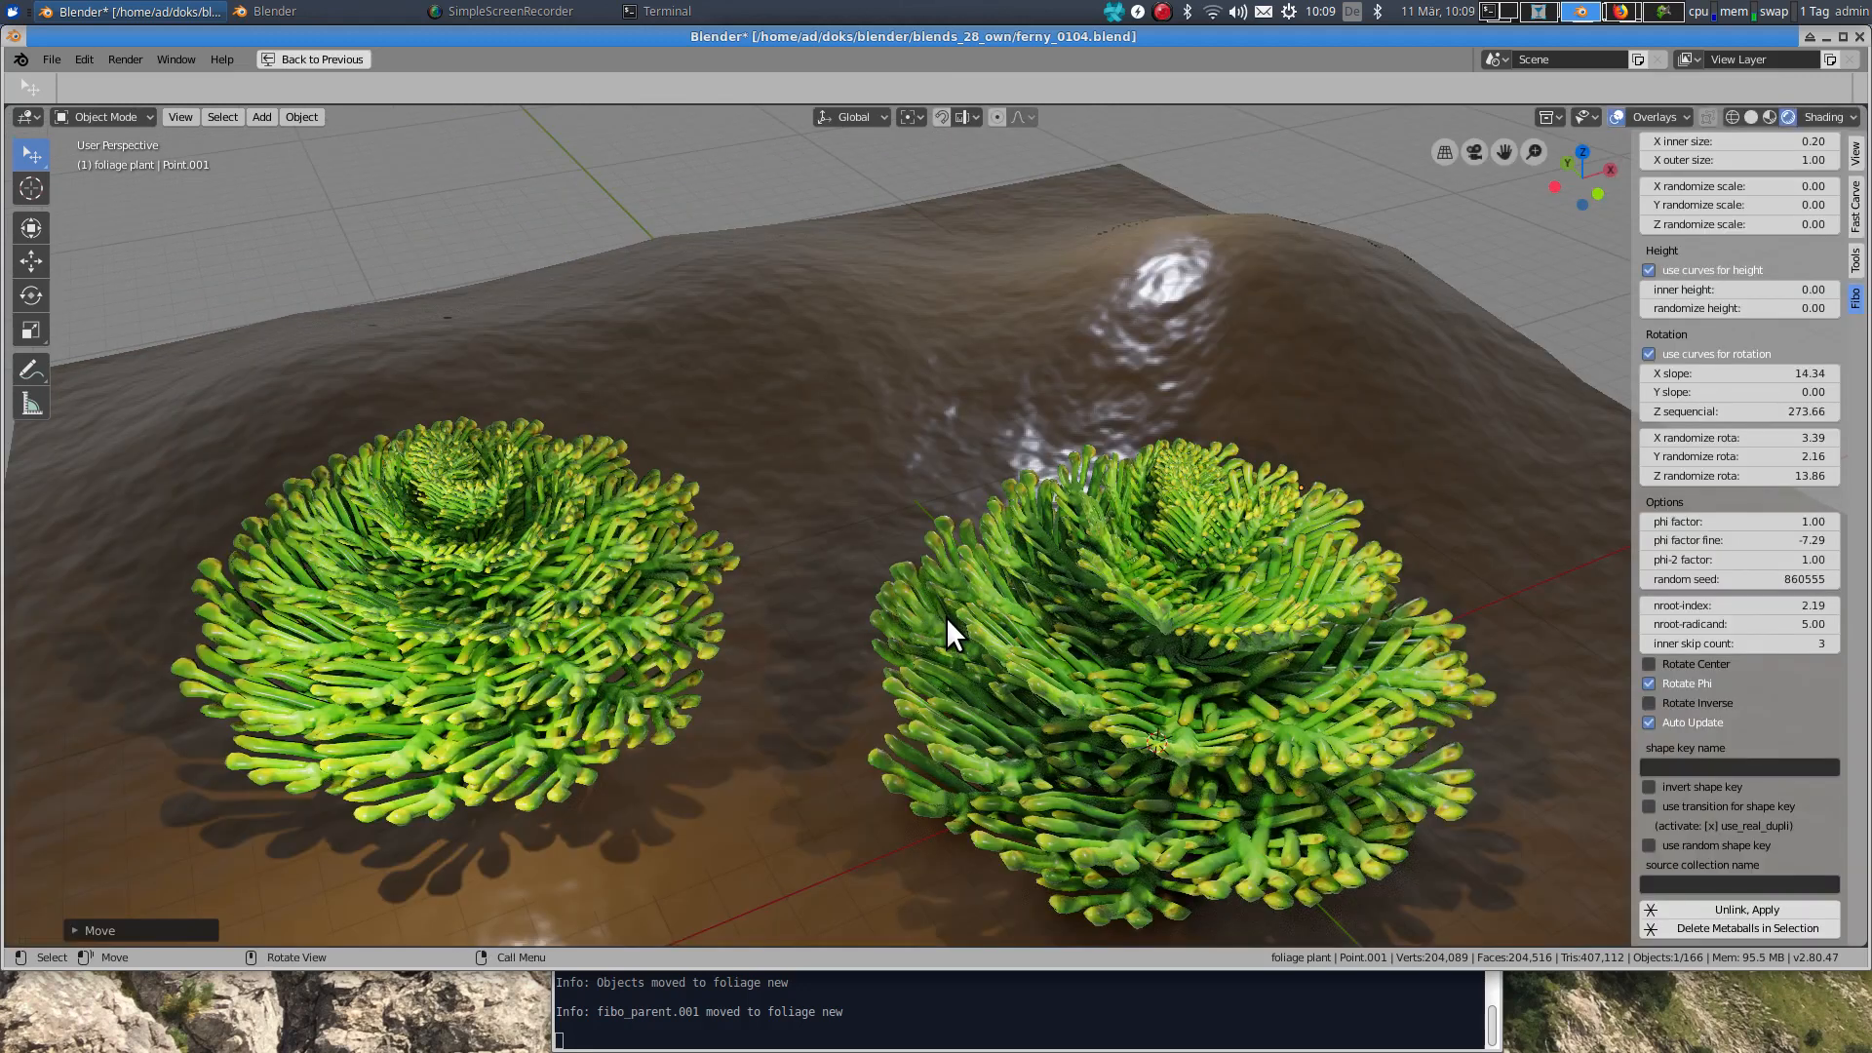
mouse_move(984, 628)
middle_down()
mouse_move(959, 652)
mouse_move(979, 592)
middle_up()
scroll(979, 593, up, 1)
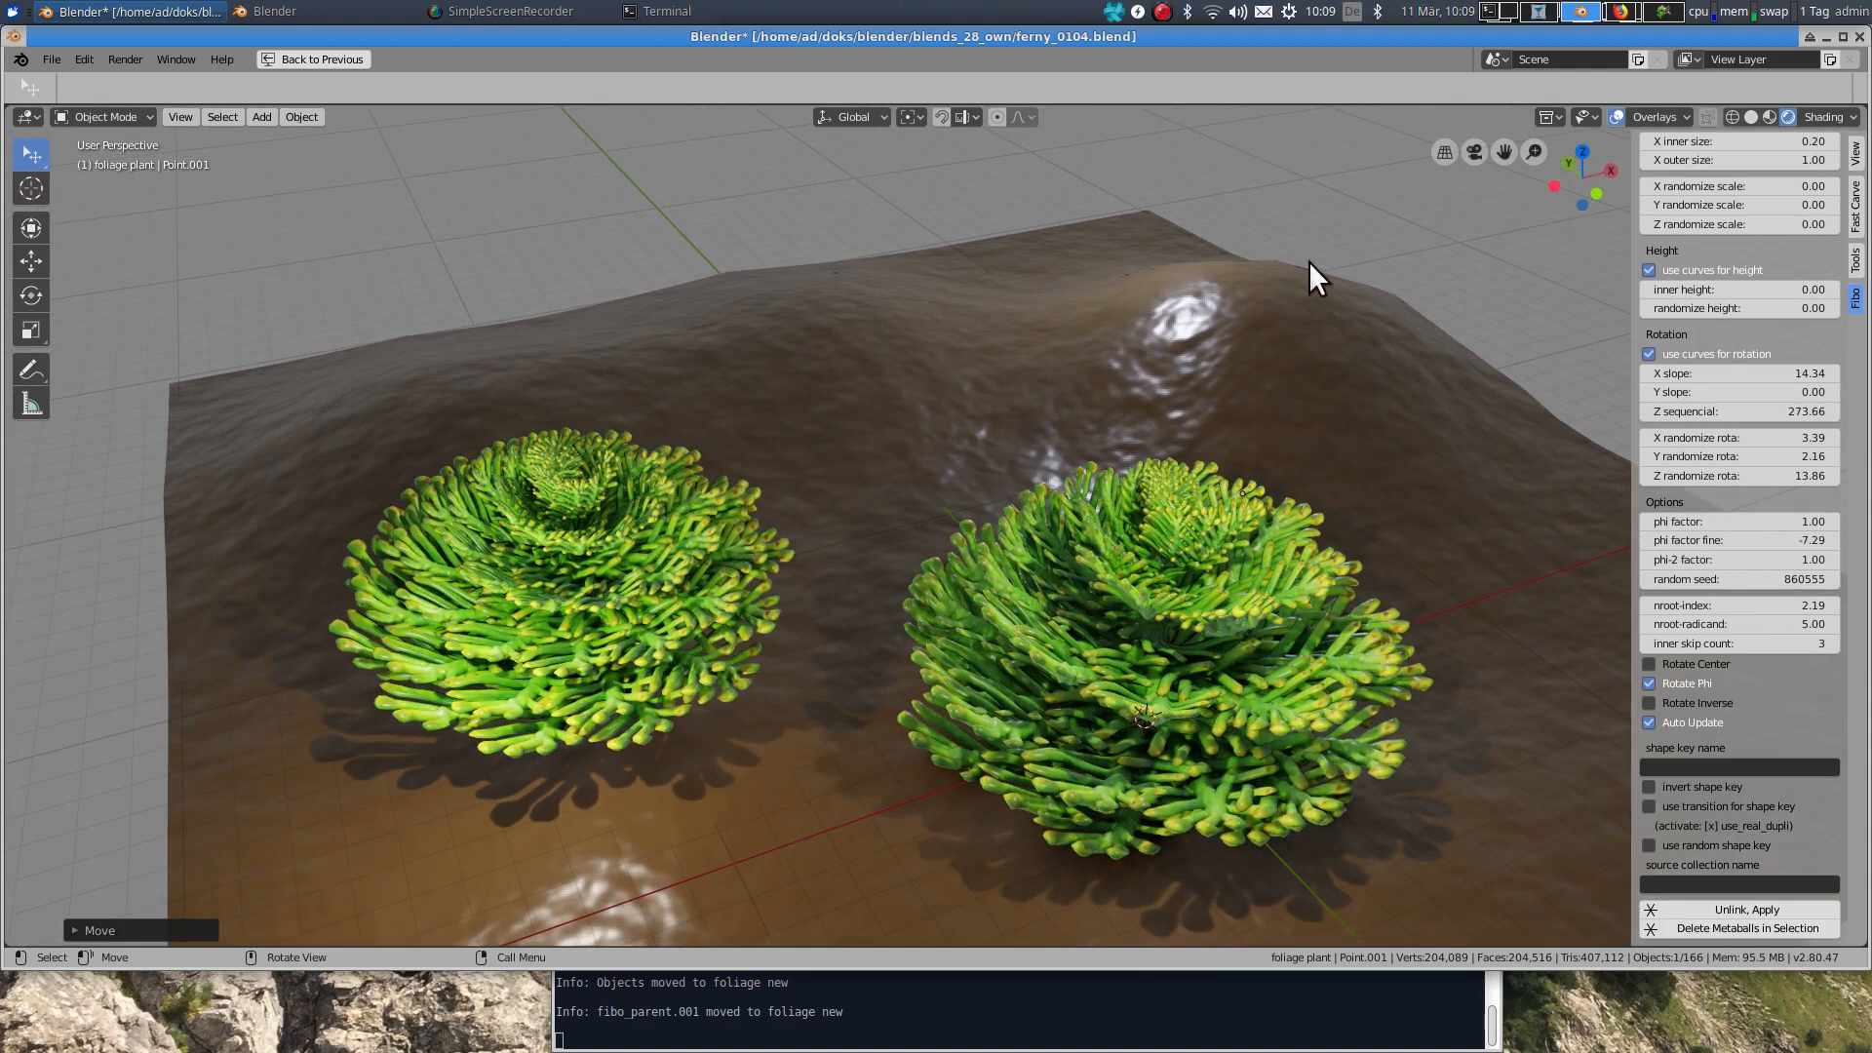
middle_drag(782, 618, 790, 616)
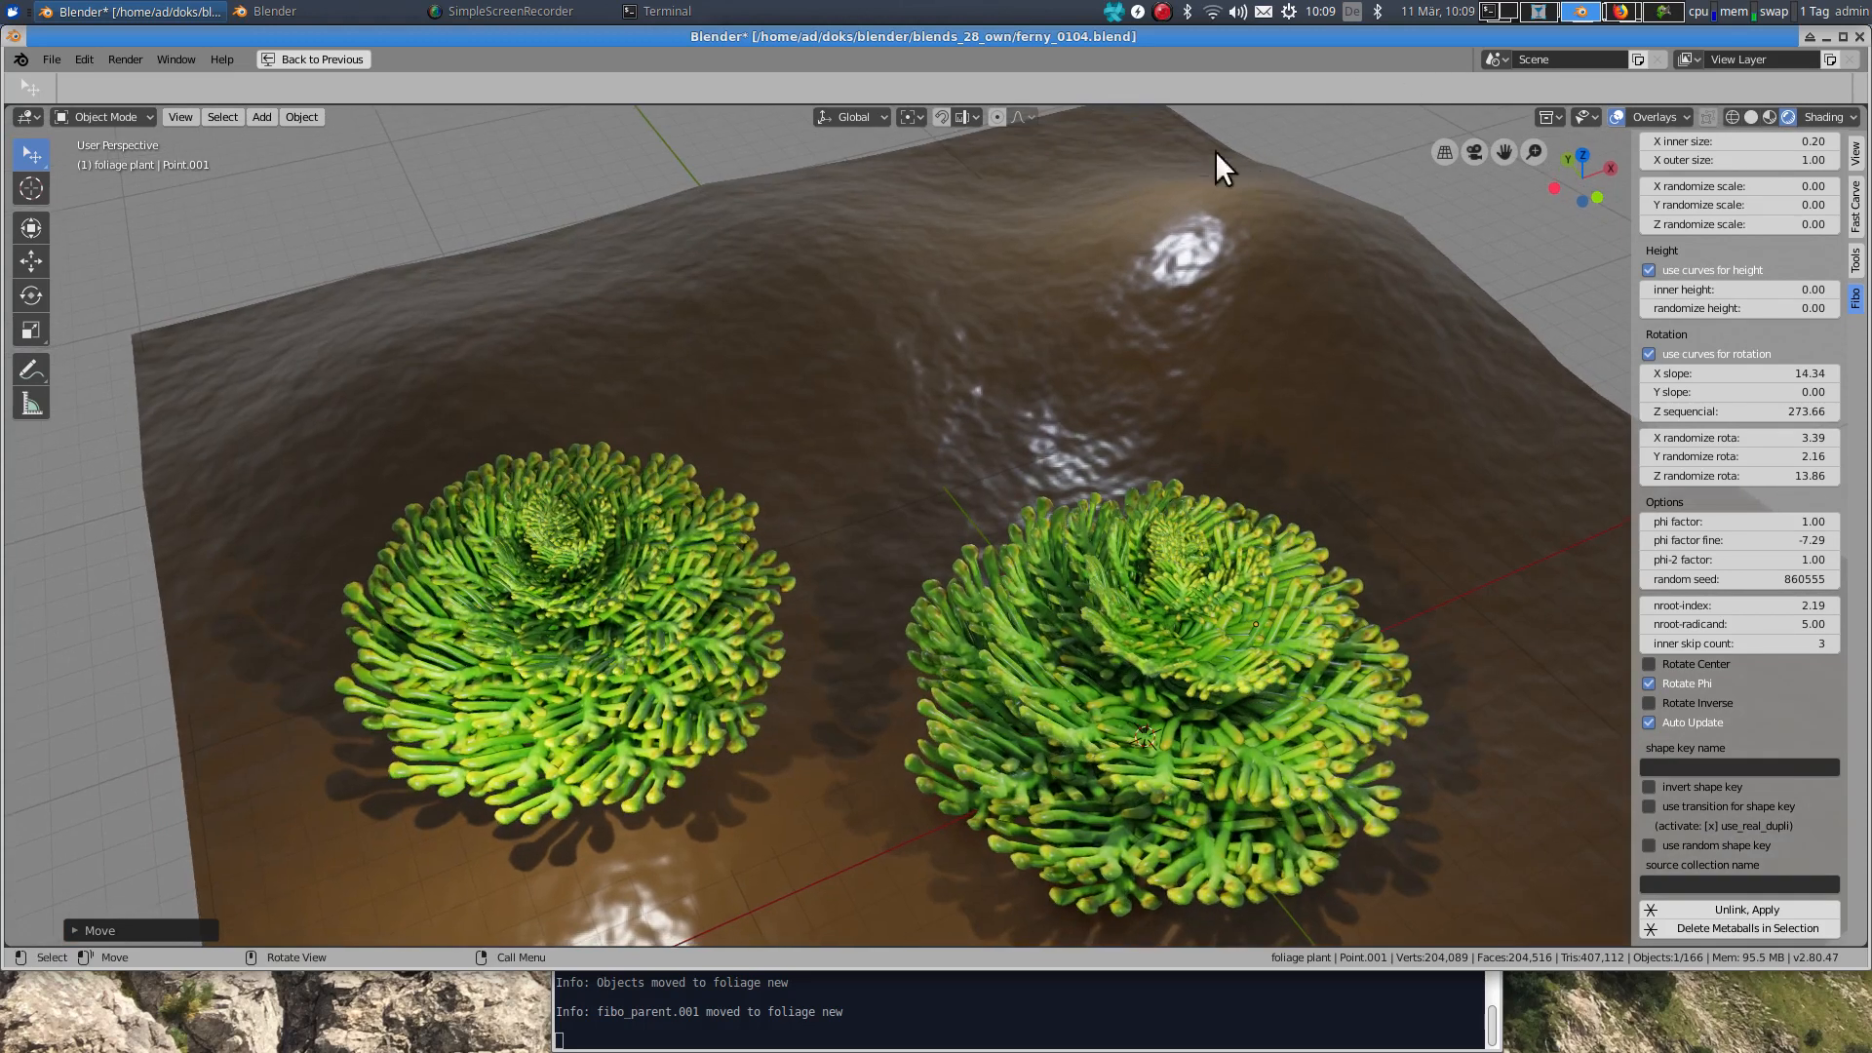
click(588, 13)
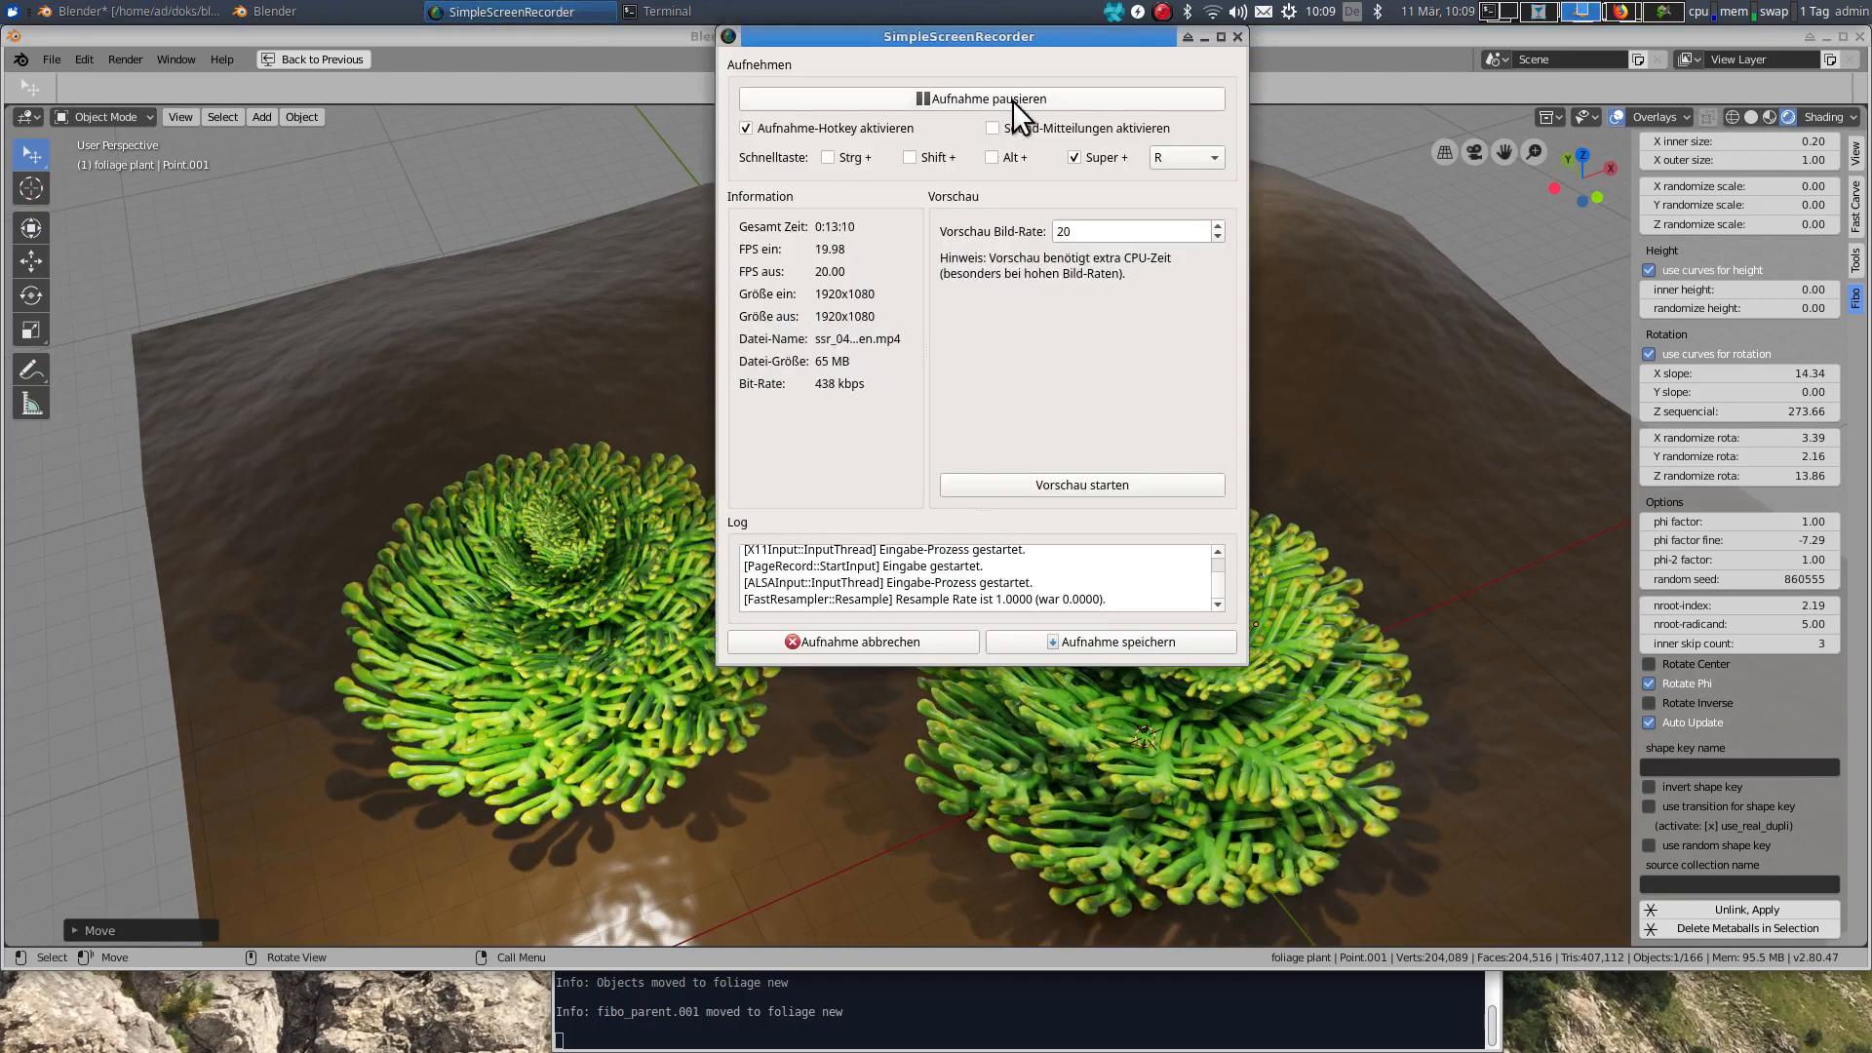